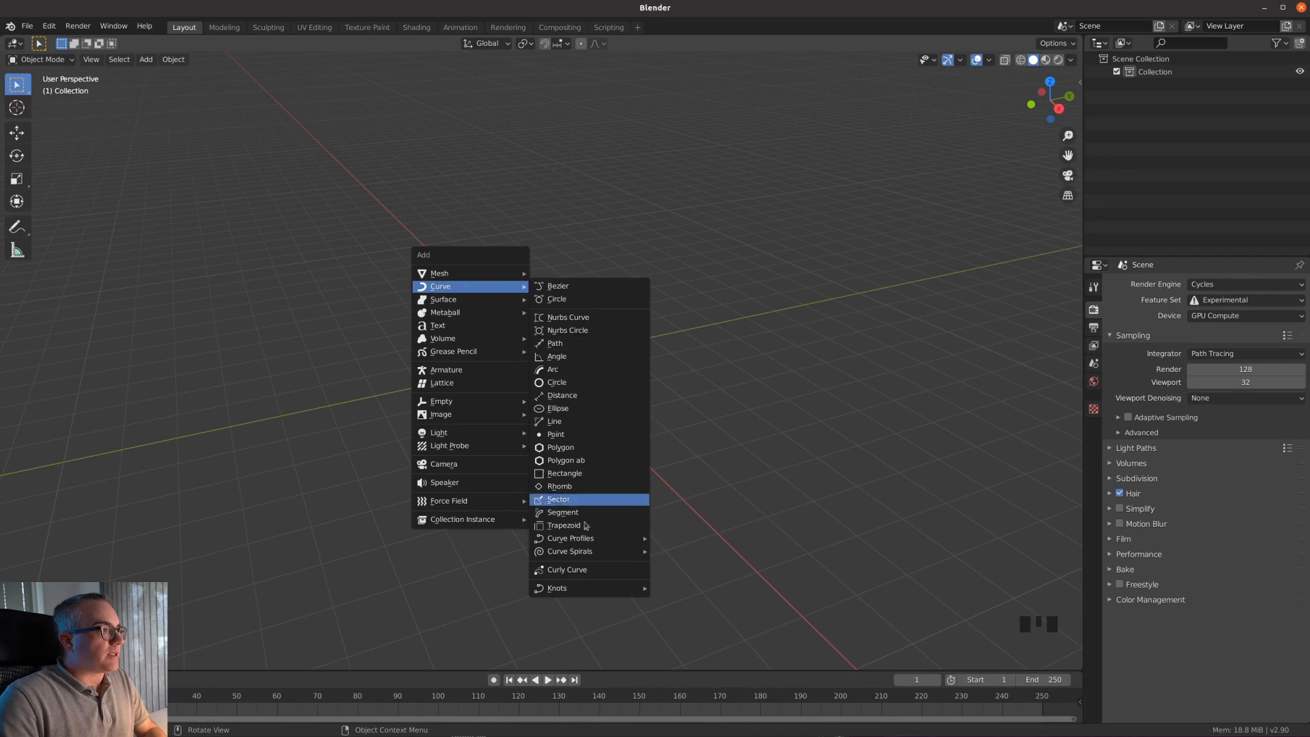
- Search the add-ons in the preferences for "extr" to check the Extra Objects add-ons, and close the preferences
{"action": "left_click", "coordinate": [49, 26]}
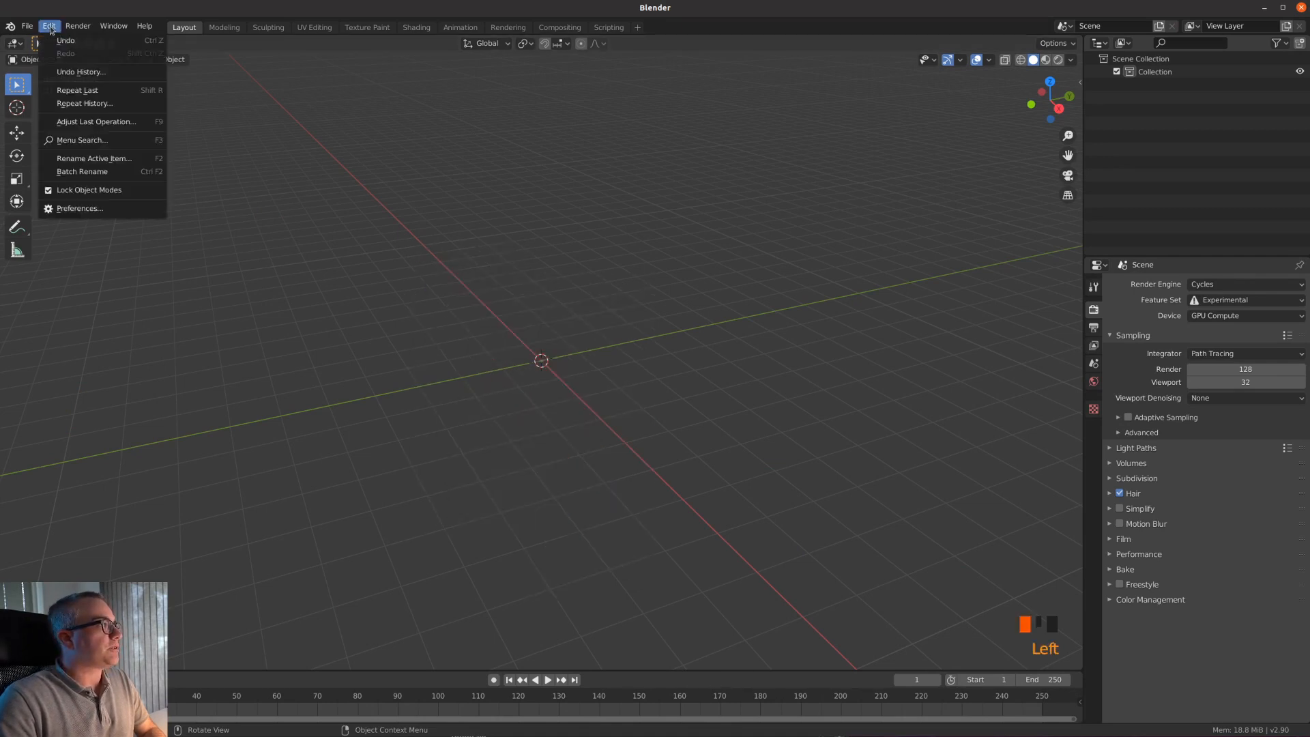
{"action": "left_click", "coordinate": [103, 210]}
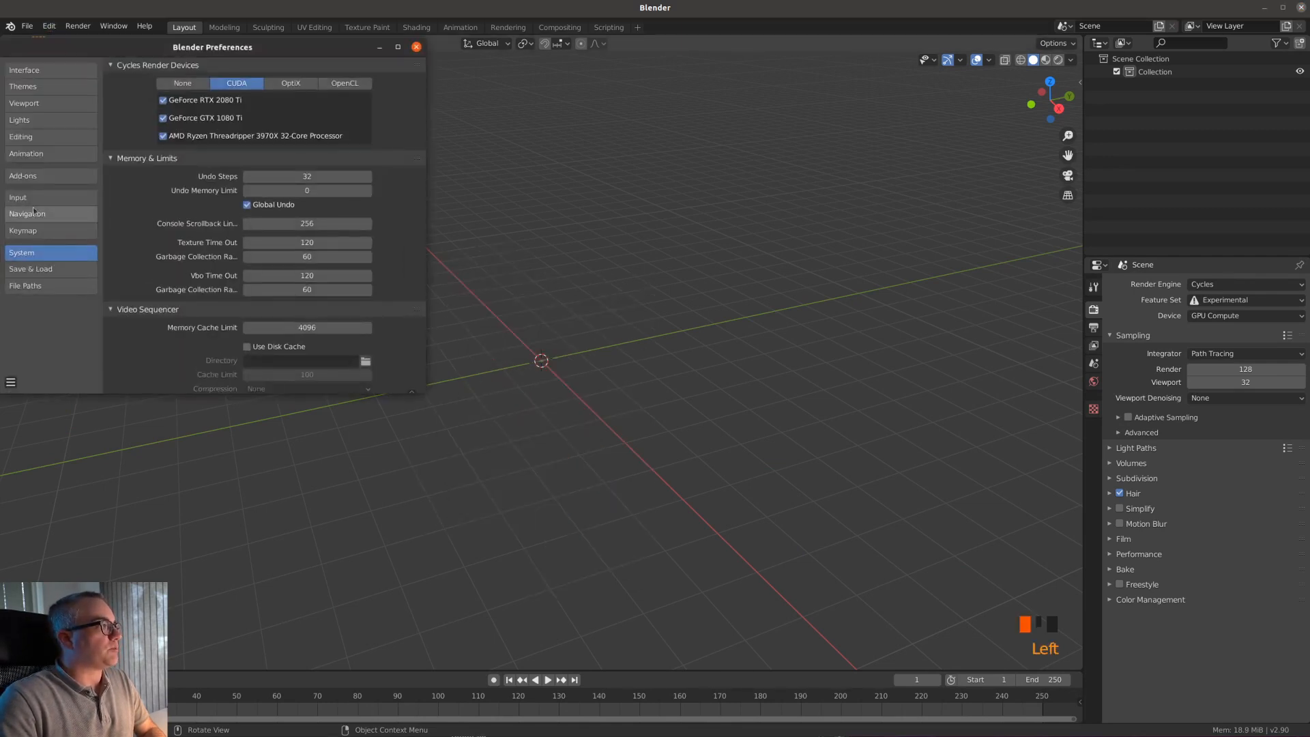
{"action": "left_click", "coordinate": [41, 176]}
{"action": "left_click", "coordinate": [376, 83]}
{"action": "type", "text": "extr"}
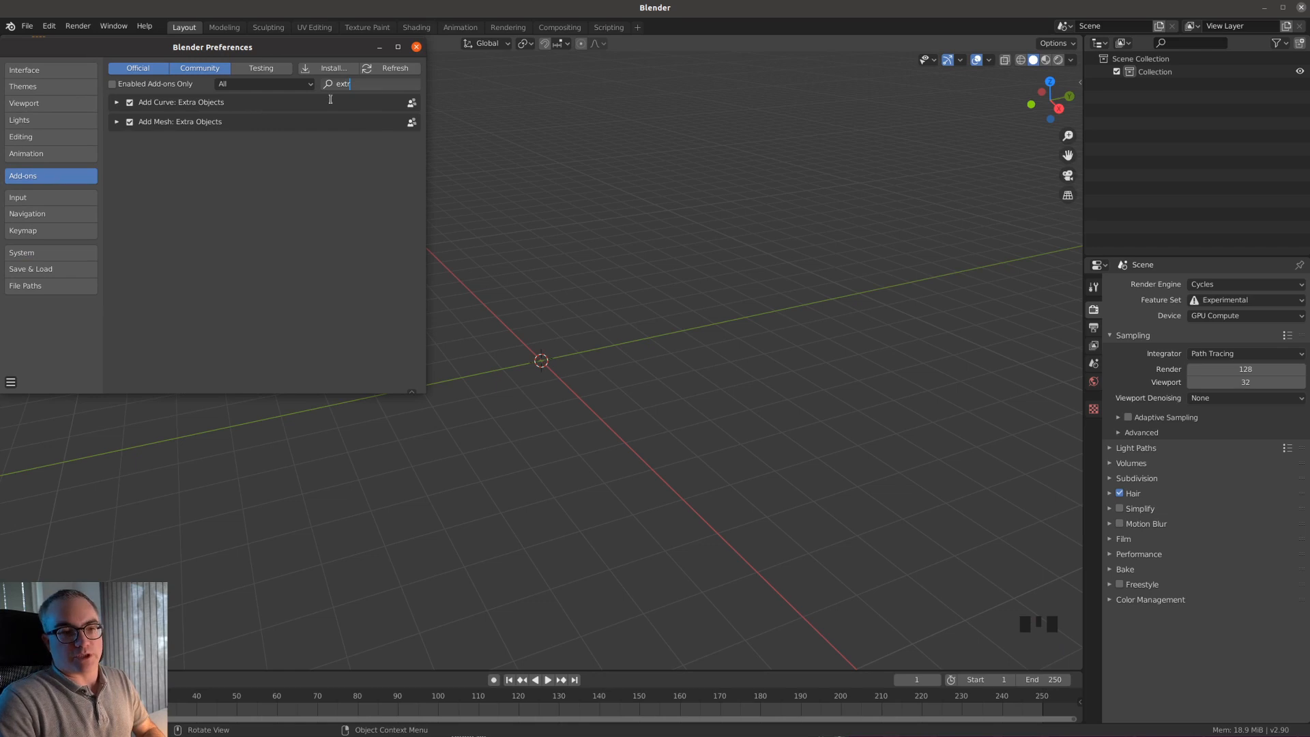
{"action": "left_click", "coordinate": [416, 47]}
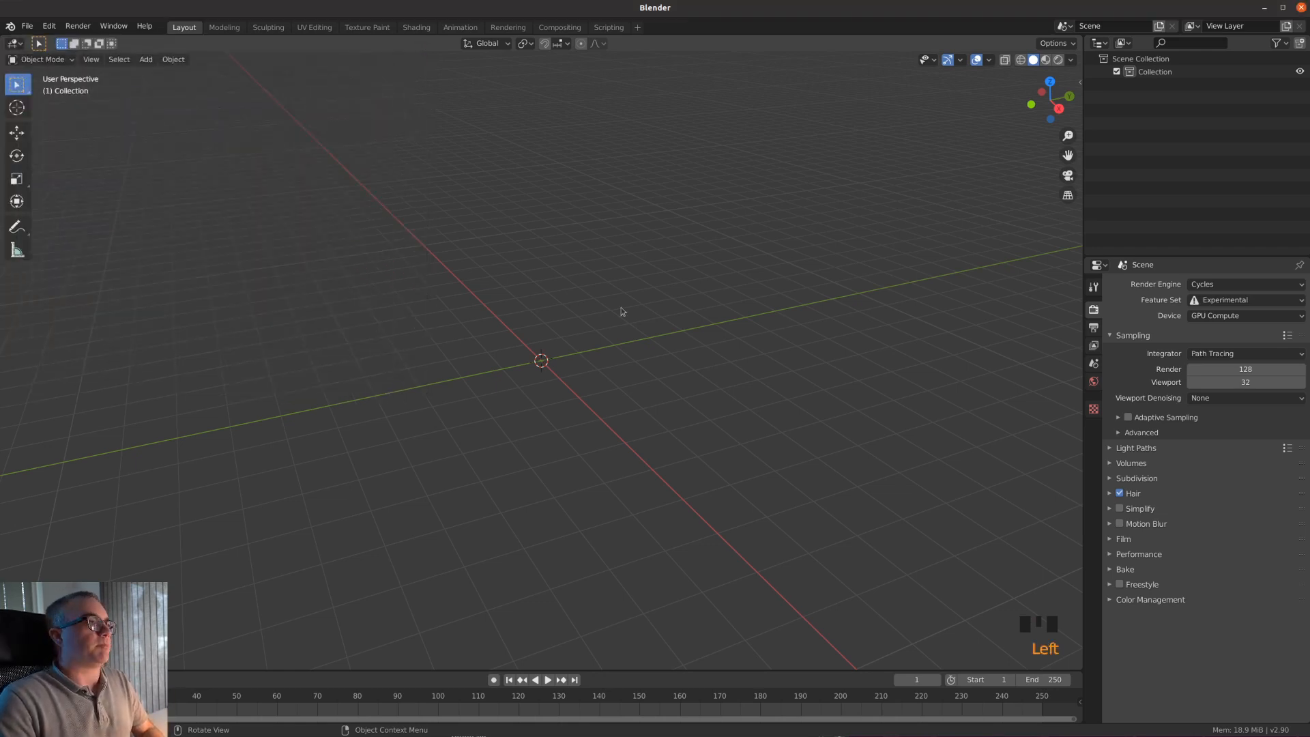
- Add an Archemedian spiral curve at the origin with 5 turns and a height of 0.96
{"action": "key", "text": "shift+a"}
{"action": "mouse_move", "coordinate": [623, 300]}
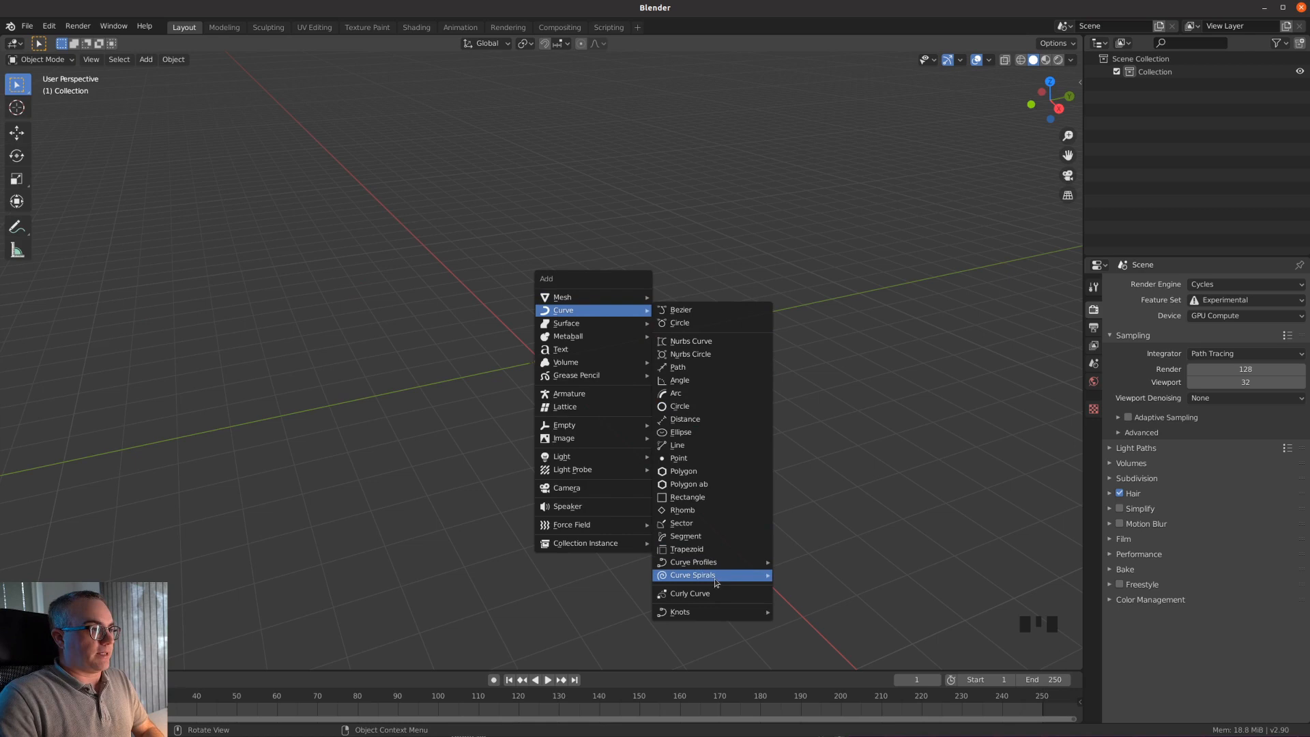
{"action": "mouse_move", "coordinate": [723, 577]}
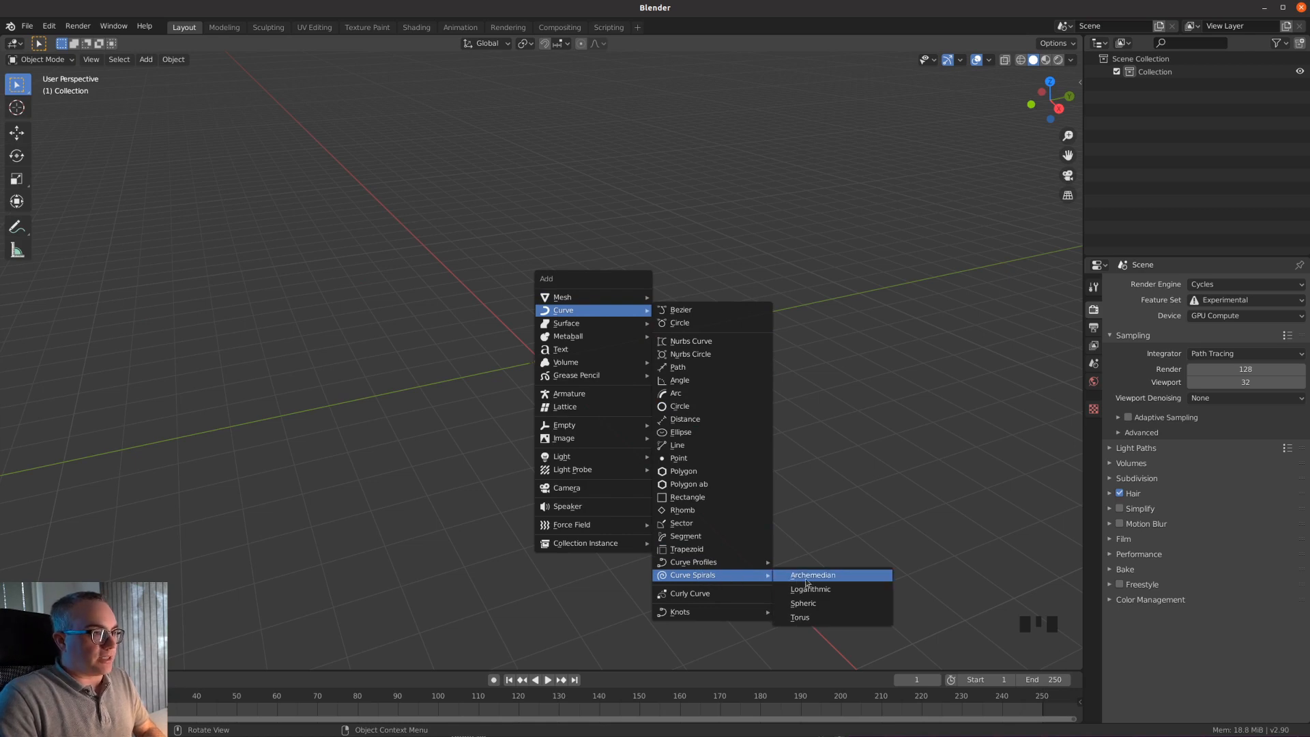
{"action": "left_click", "coordinate": [846, 580]}
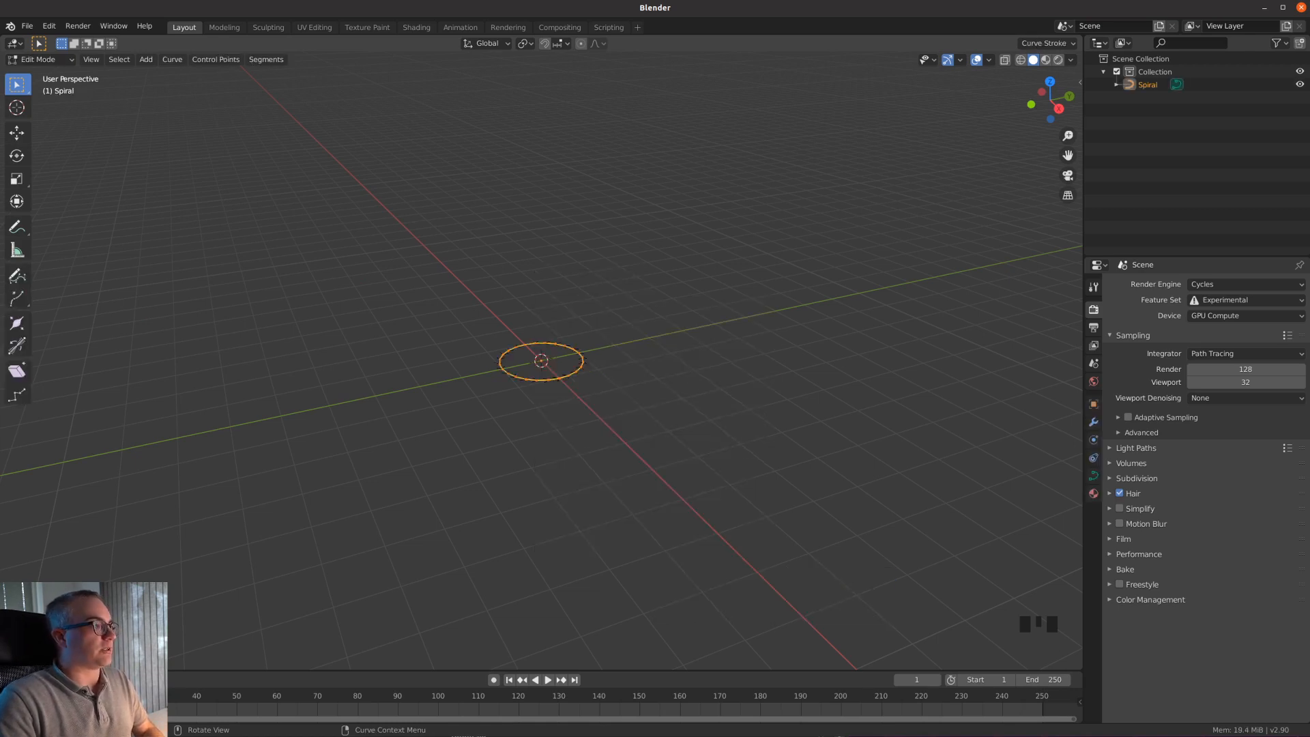
{"action": "left_click", "coordinate": [78, 657]}
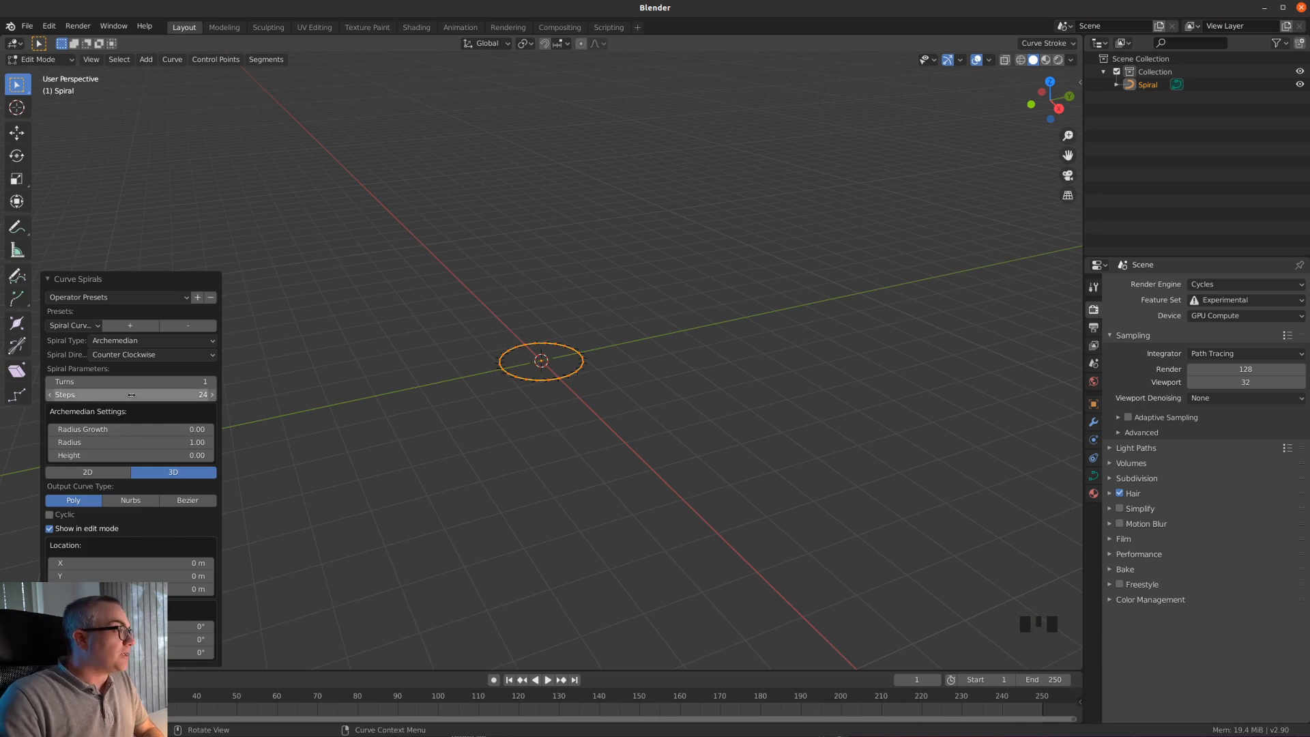
{"action": "left_click", "coordinate": [214, 382]}
{"action": "left_click", "coordinate": [214, 382]}
{"action": "left_click", "coordinate": [213, 383]}
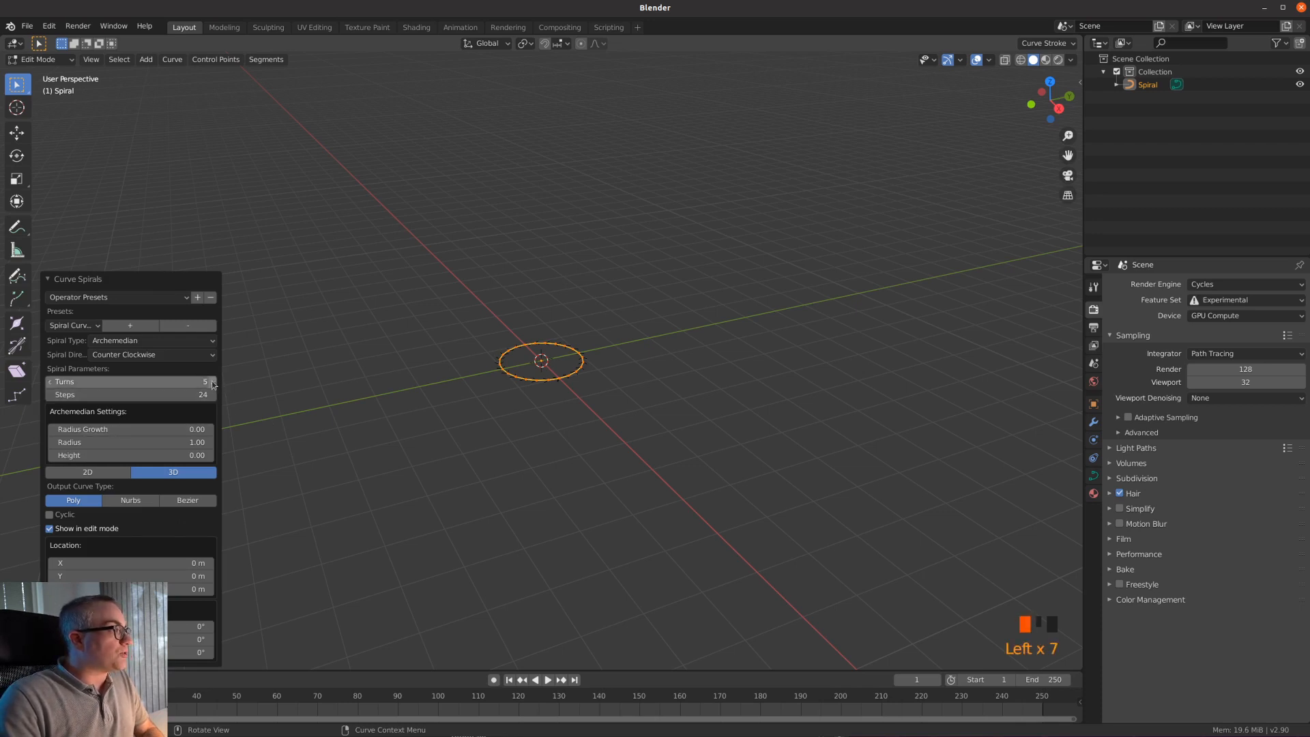
{"action": "mouse_move", "coordinate": [172, 456]}
{"action": "left_mouse_down"}
{"action": "mouse_move", "coordinate": [205, 455]}
{"action": "mouse_move", "coordinate": [176, 460]}
{"action": "left_mouse_up"}
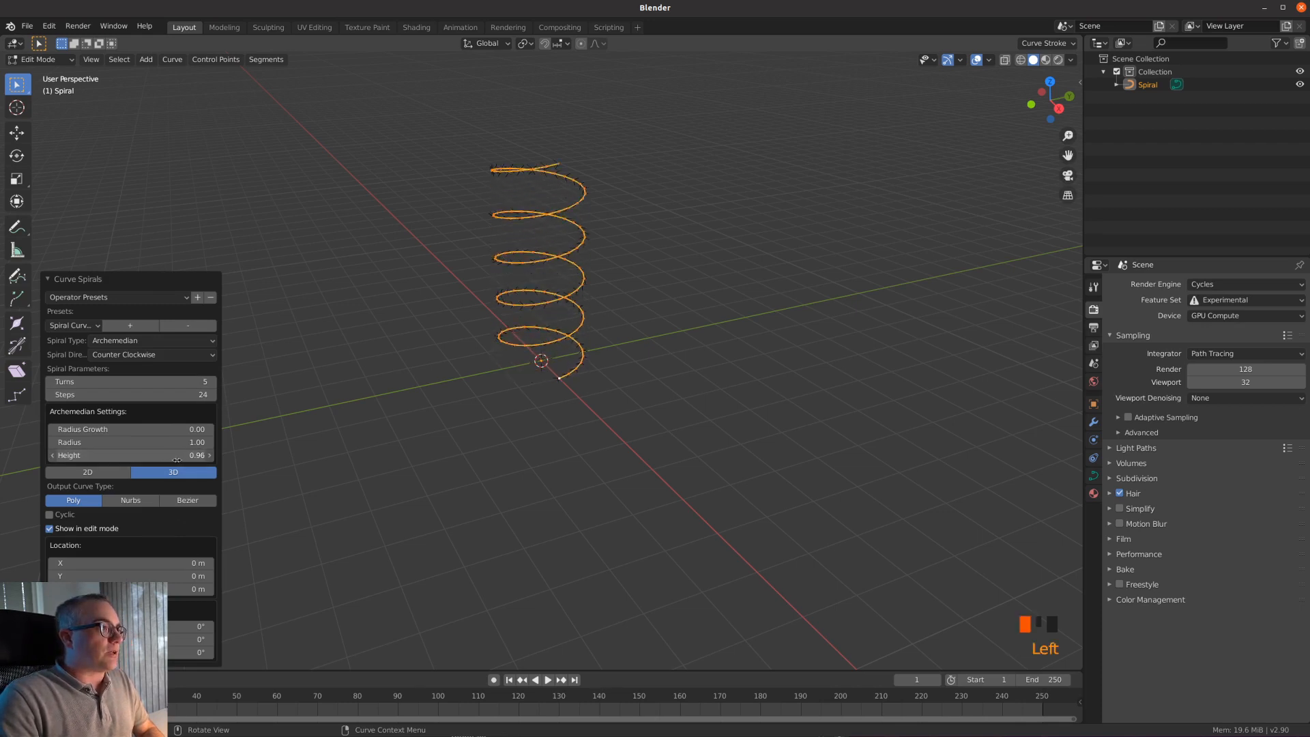
- Display the spiral's curve data properties and return the spiral to Object Mode
{"action": "left_click", "coordinate": [633, 251]}
{"action": "middle_click_drag", "start_coordinate": [633, 252], "coordinate": [706, 412], "text": "shift"}
{"action": "scroll", "coordinate": [754, 526], "scroll_direction": "up", "scroll_amount": 3}
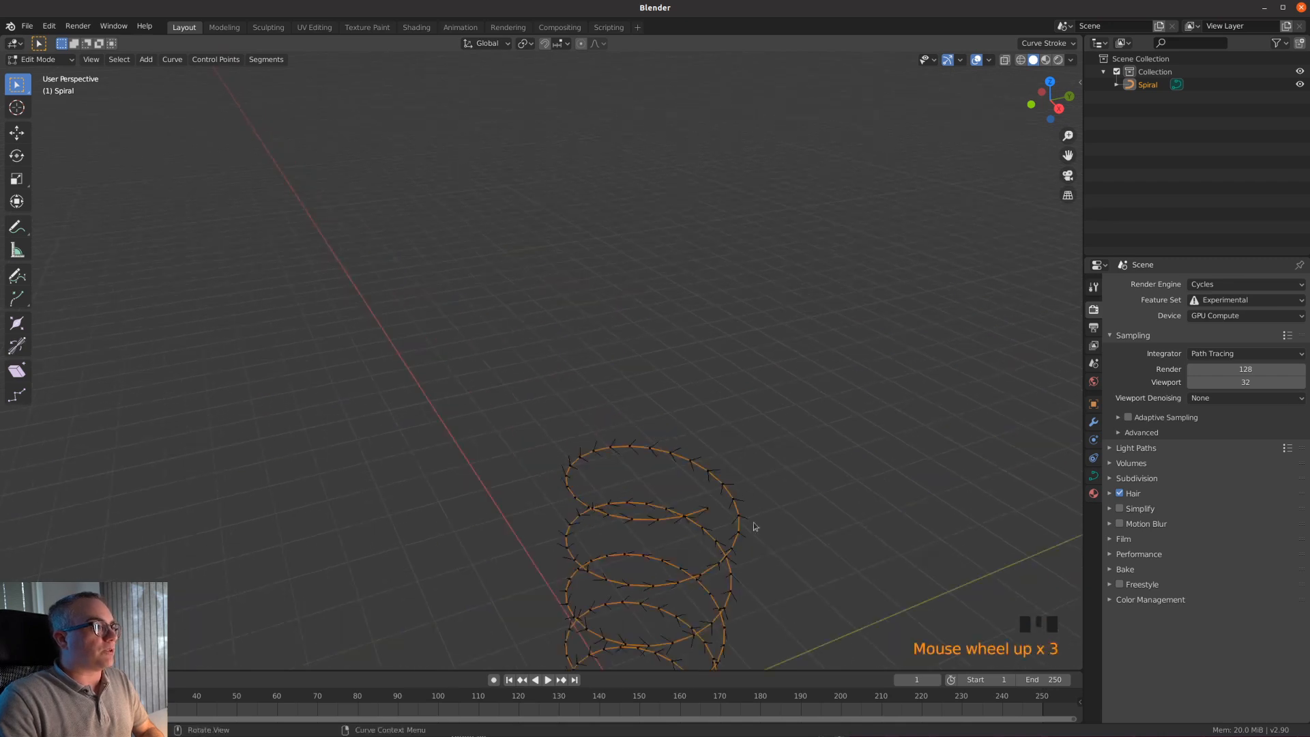
{"action": "middle_click_drag", "start_coordinate": [754, 526], "coordinate": [708, 331], "text": "shift"}
{"action": "left_click", "coordinate": [1094, 475]}
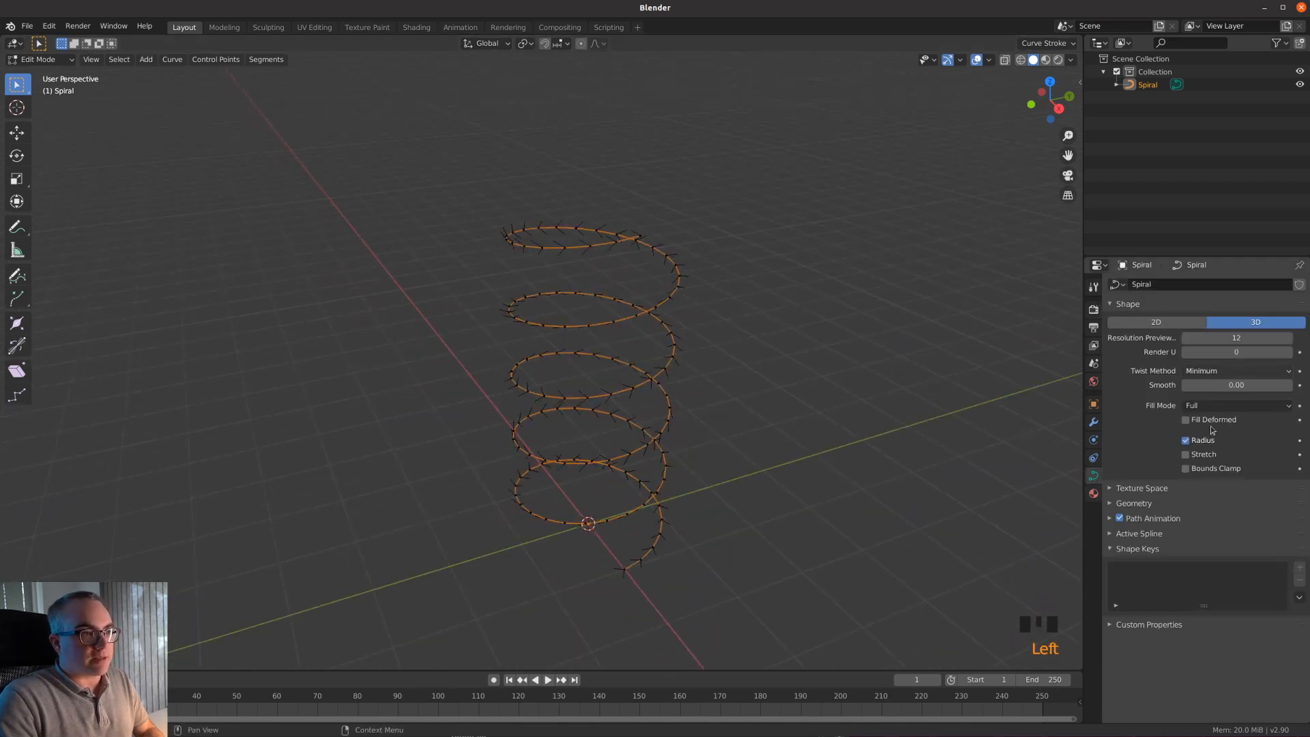
{"action": "middle_click_drag", "start_coordinate": [707, 405], "coordinate": [667, 348]}
{"action": "scroll", "coordinate": [719, 374], "scroll_direction": "down", "scroll_amount": 3}
{"action": "key", "text": "shift+a"}
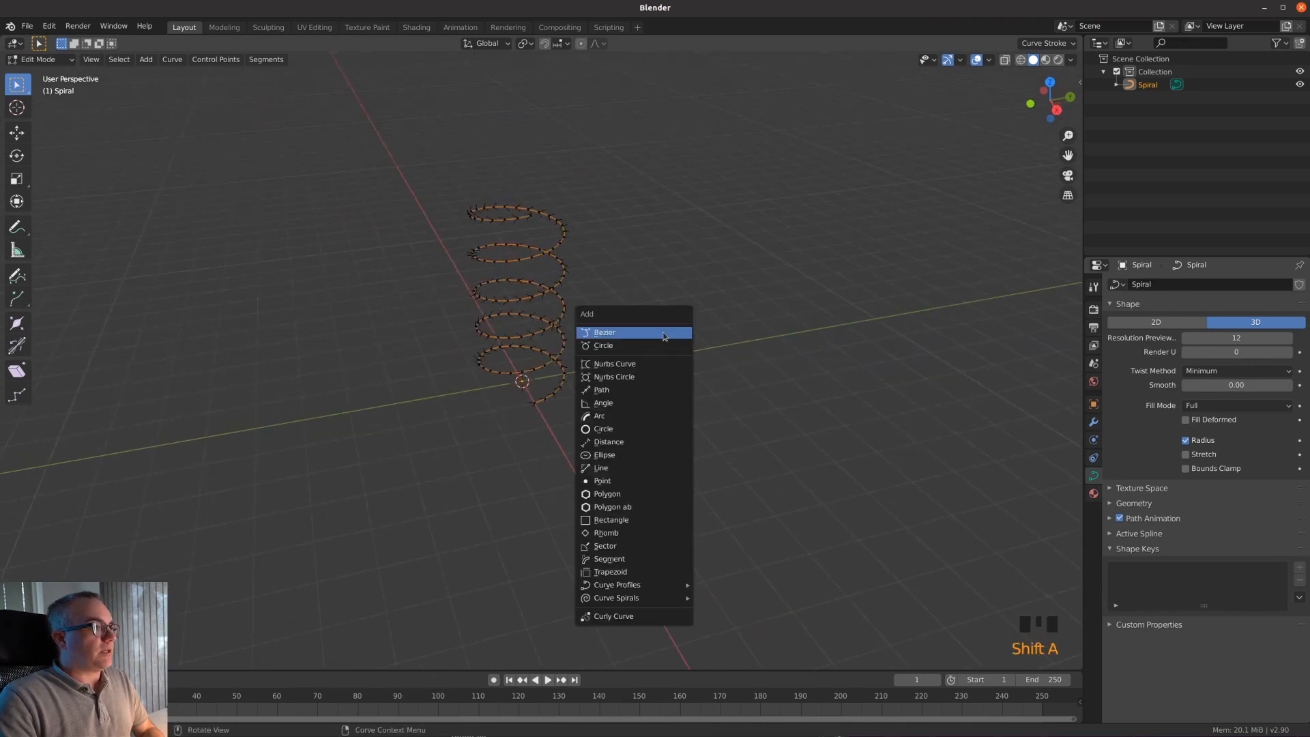
{"action": "key", "text": "Escape"}
{"action": "key", "text": "Tab"}
- Add an ico sphere at the origin and scale its mesh down in Edit Mode
{"action": "key", "text": "shift+a"}
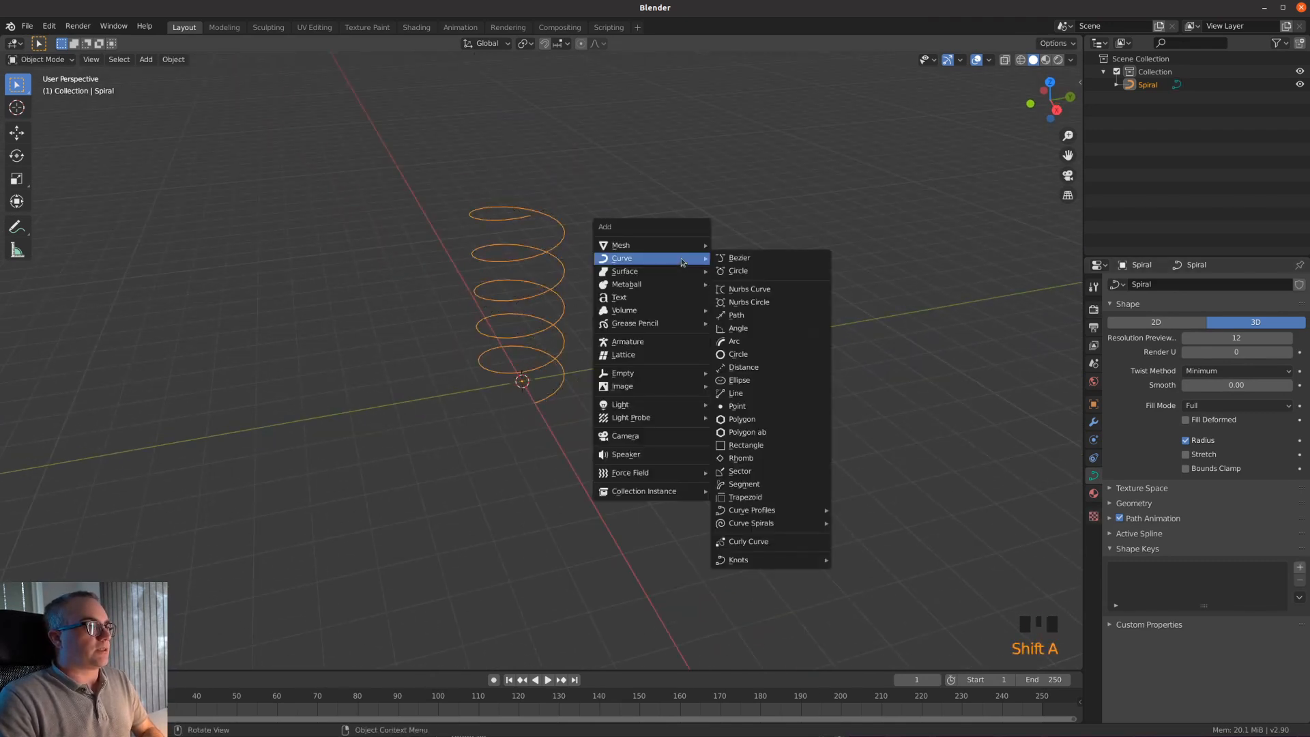
{"action": "mouse_move", "coordinate": [681, 246]}
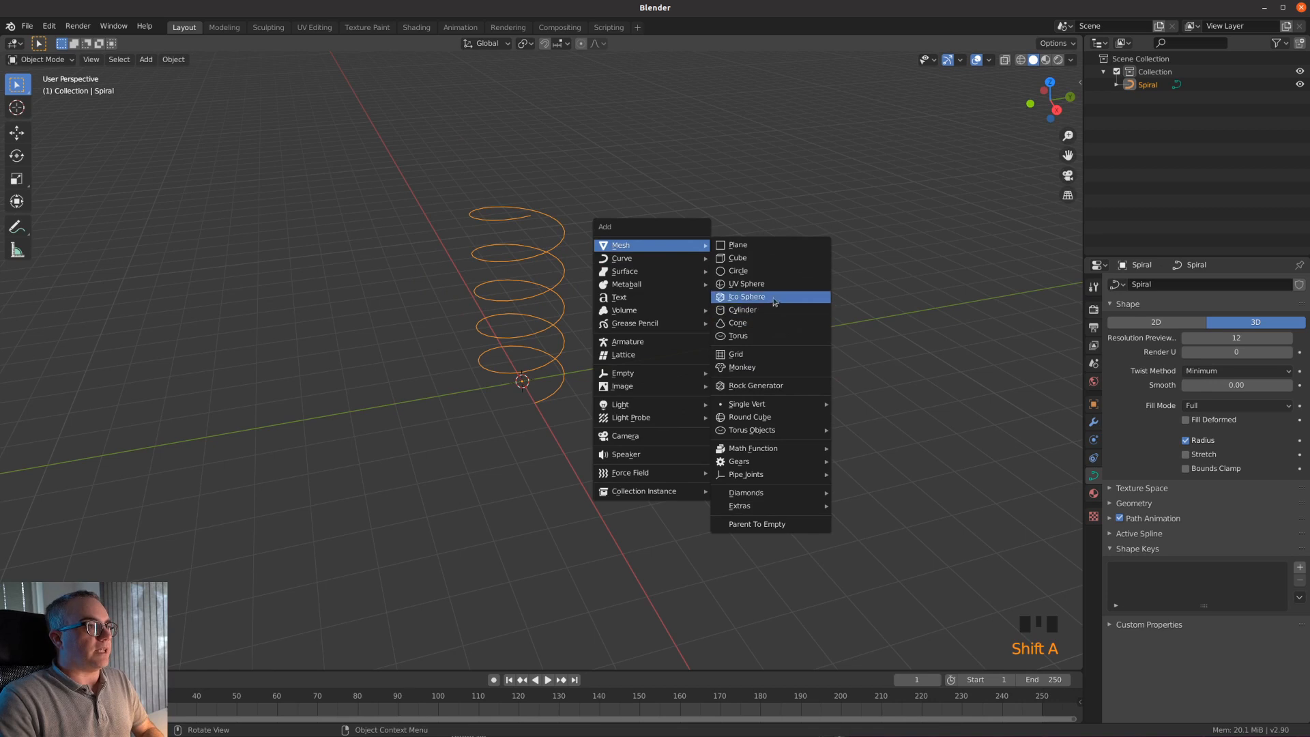
{"action": "left_click", "coordinate": [764, 300]}
{"action": "key", "text": "Tab"}
{"action": "key", "text": "s"}
{"action": "left_click", "coordinate": [647, 415]}
{"action": "key", "text": "Tab"}
- Add an Array modifier to the icosphere with fit type Fit Curve and Spiral as its curve
{"action": "left_click", "coordinate": [1093, 423]}
{"action": "left_click", "coordinate": [1183, 286]}
{"action": "left_click", "coordinate": [1034, 315]}
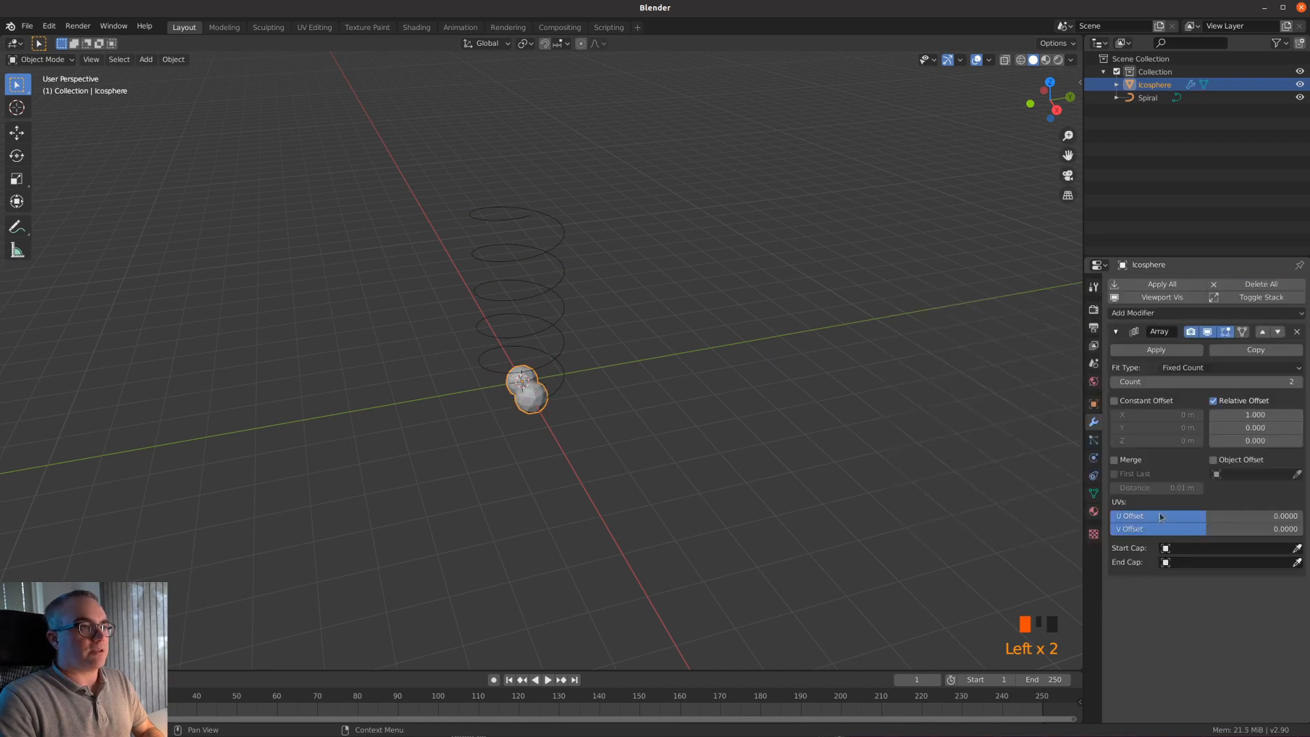
{"action": "left_click", "coordinate": [1193, 369]}
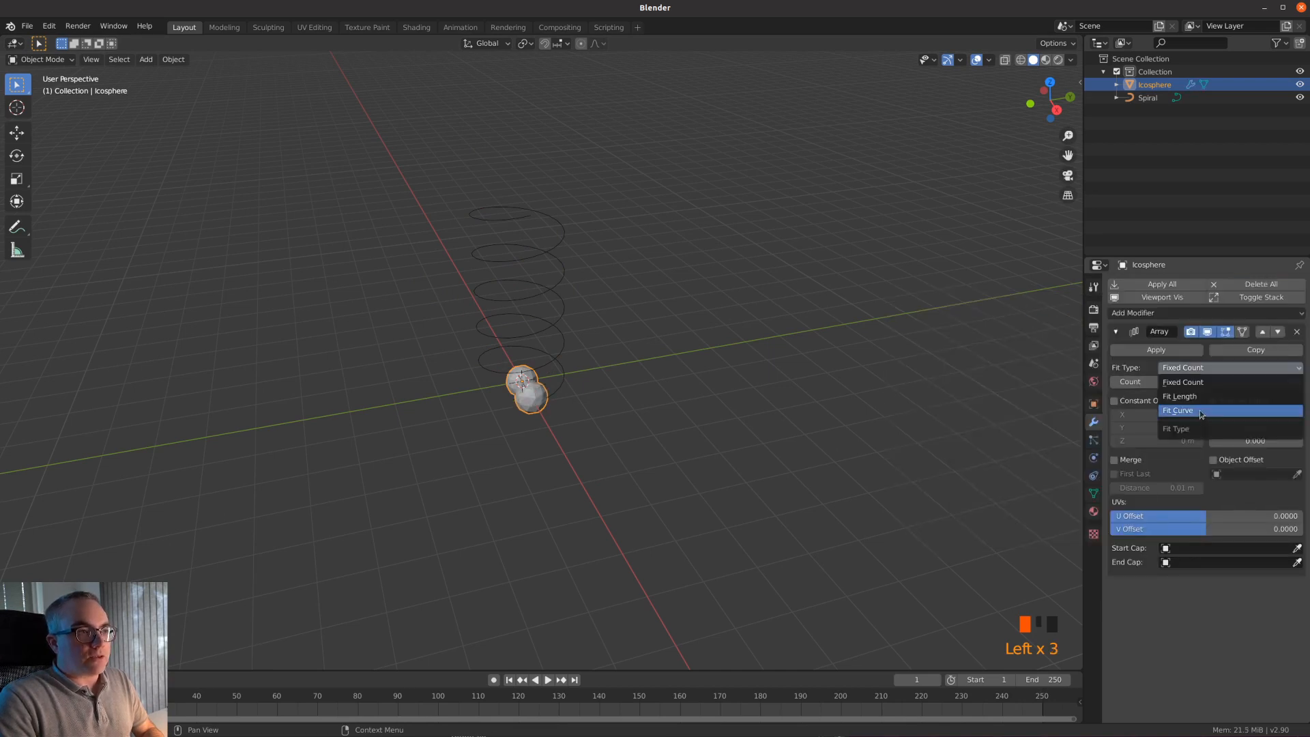
{"action": "left_click", "coordinate": [1187, 410]}
{"action": "left_click", "coordinate": [1188, 382]}
{"action": "left_click", "coordinate": [1188, 404]}
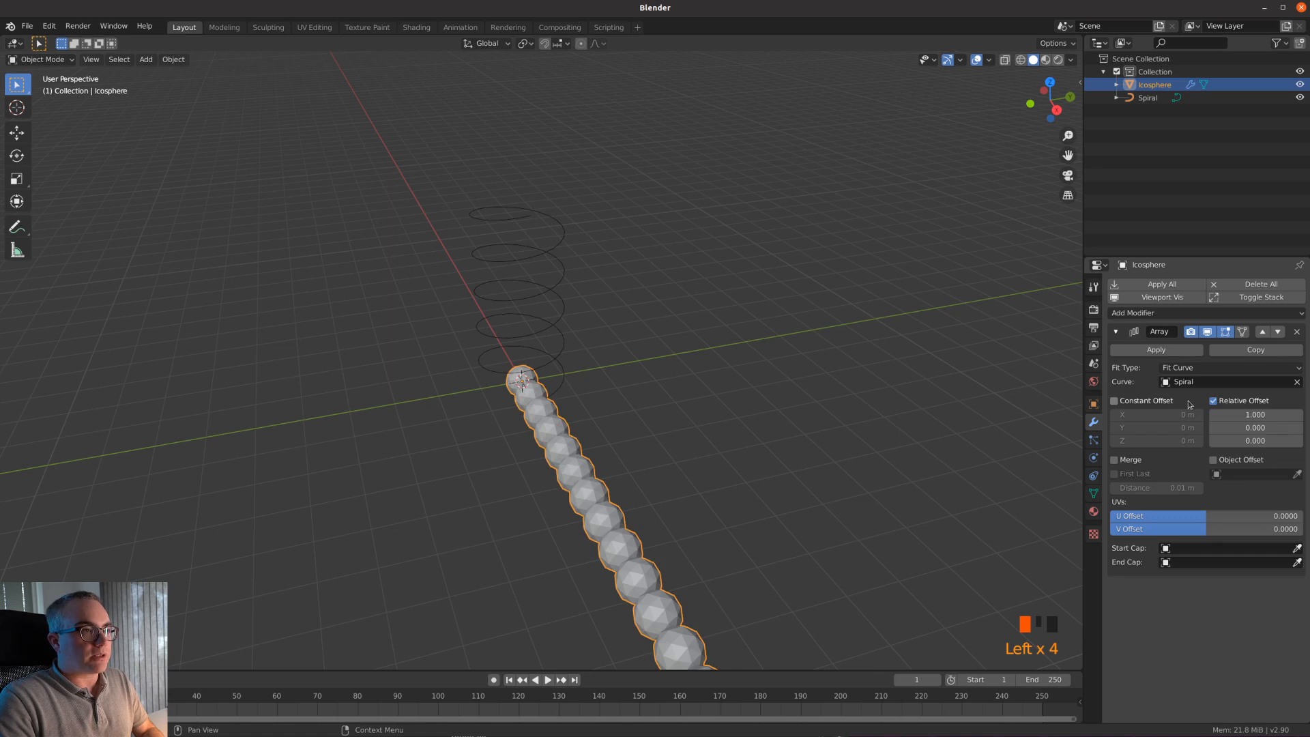
- Add a Curve modifier to the icosphere with Spiral as the deforming object
{"action": "scroll", "coordinate": [710, 503], "scroll_direction": "down", "scroll_amount": 3}
{"action": "scroll", "coordinate": [654, 545], "scroll_direction": "up", "scroll_amount": 3}
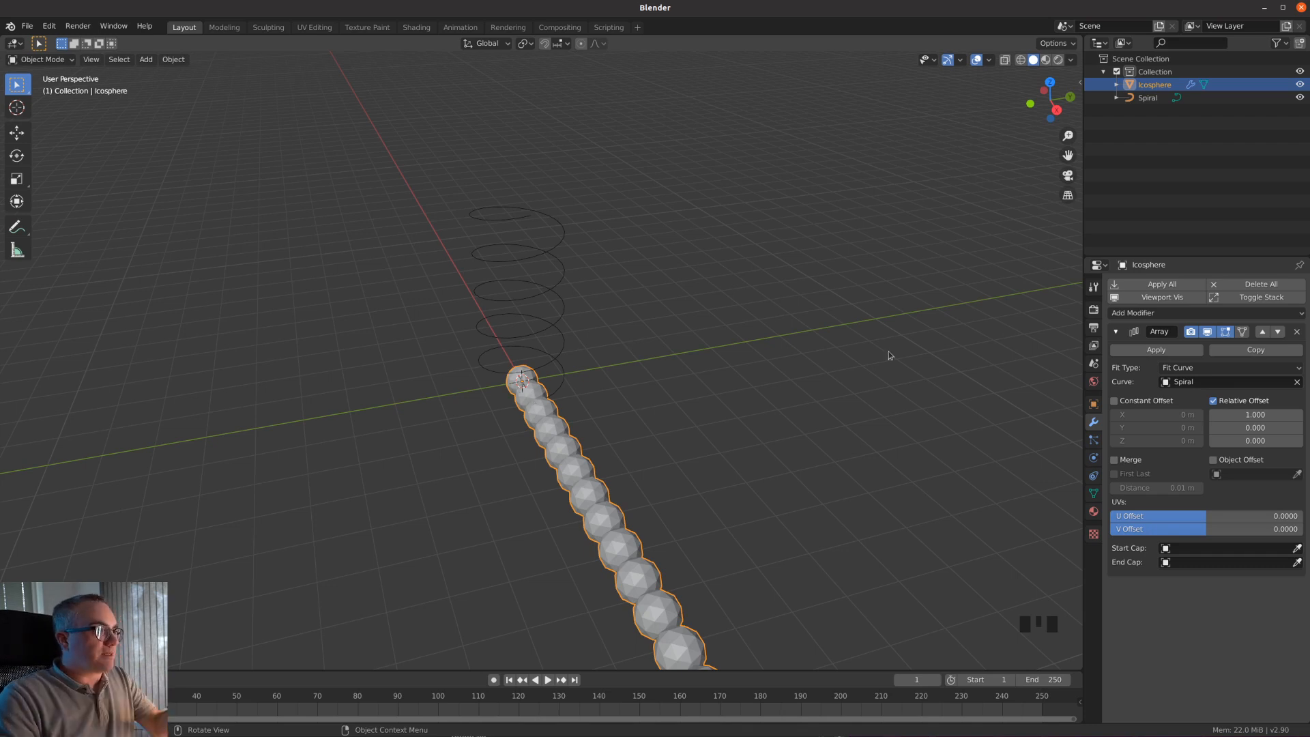
{"action": "left_click", "coordinate": [1171, 312]}
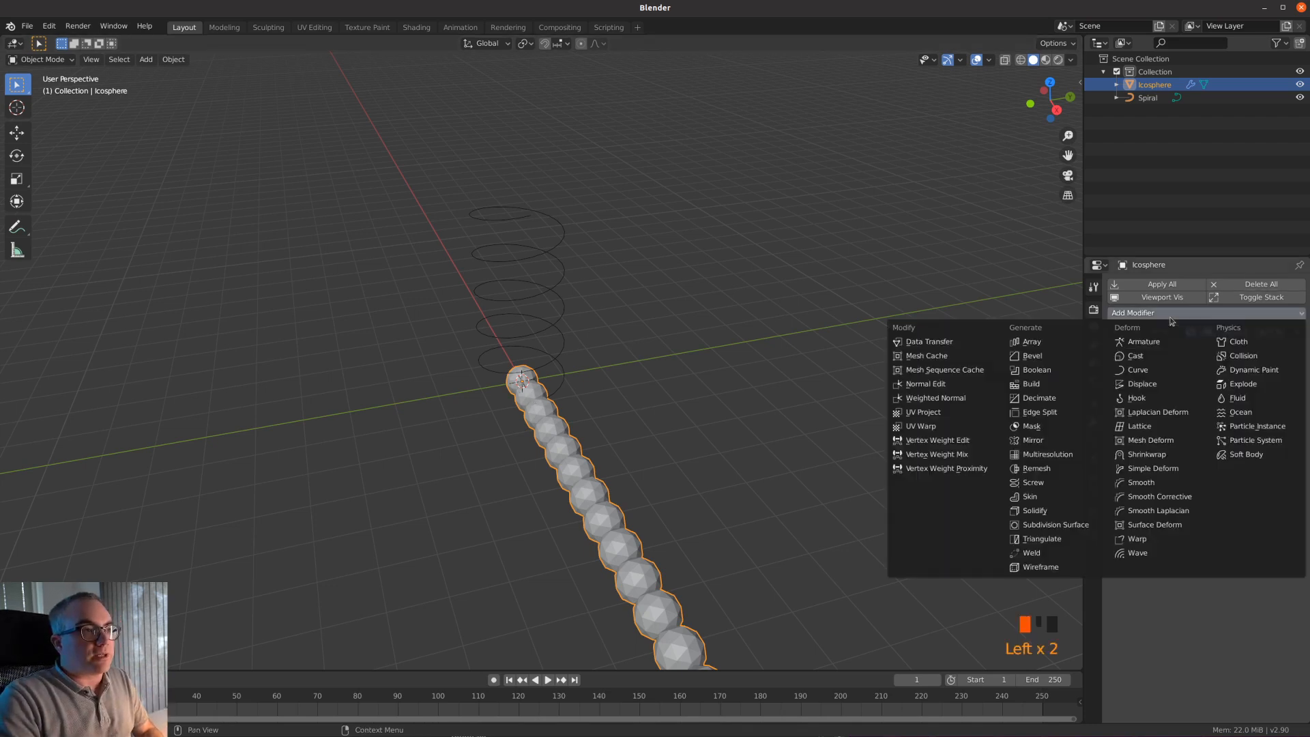
{"action": "left_click", "coordinate": [1166, 370]}
{"action": "left_click", "coordinate": [1152, 404]}
{"action": "left_click", "coordinate": [1153, 422]}
{"action": "middle_click_drag", "start_coordinate": [674, 494], "coordinate": [749, 378], "text": "shift"}
{"action": "left_click", "coordinate": [1117, 332]}
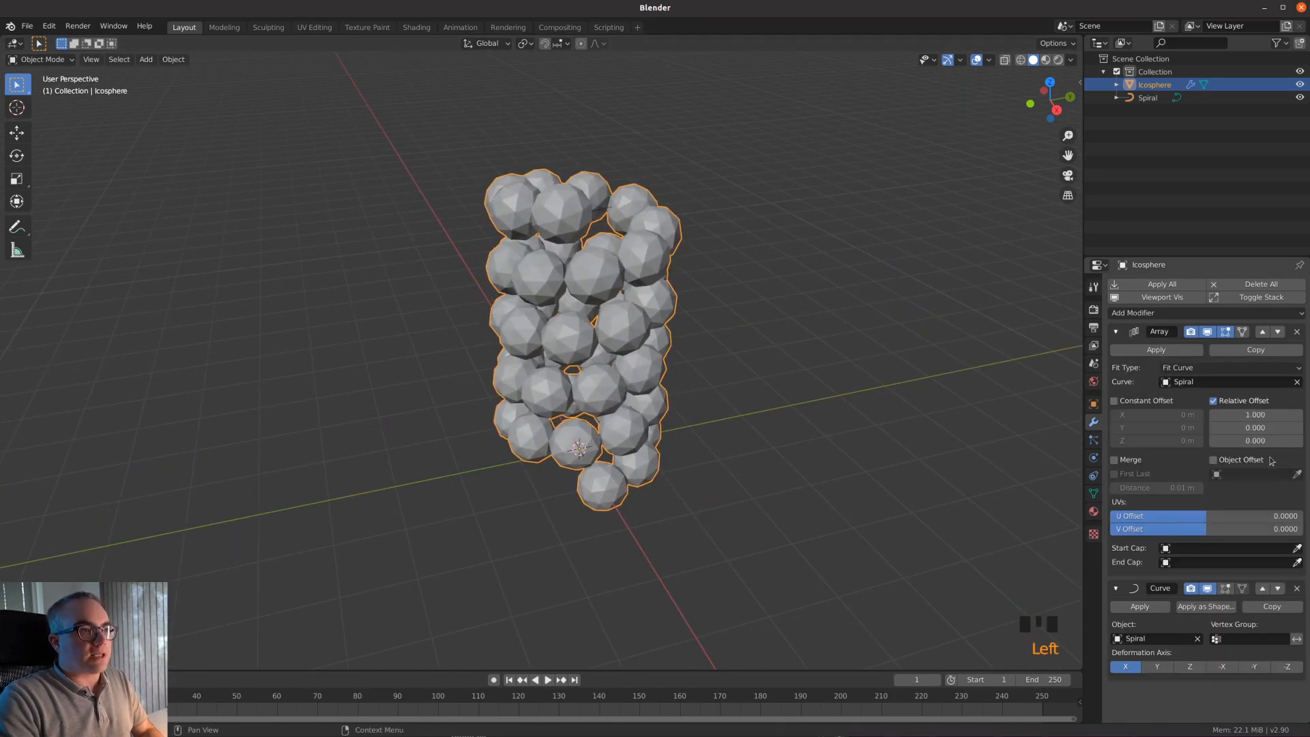
- Set the array's relative X offset to 0.5 and scale the icosphere's mesh smaller in Edit Mode
{"action": "left_click_drag", "start_coordinate": [1255, 415], "coordinate": [1211, 414], "text": "shift"}
{"action": "middle_click_drag", "start_coordinate": [699, 333], "coordinate": [812, 341]}
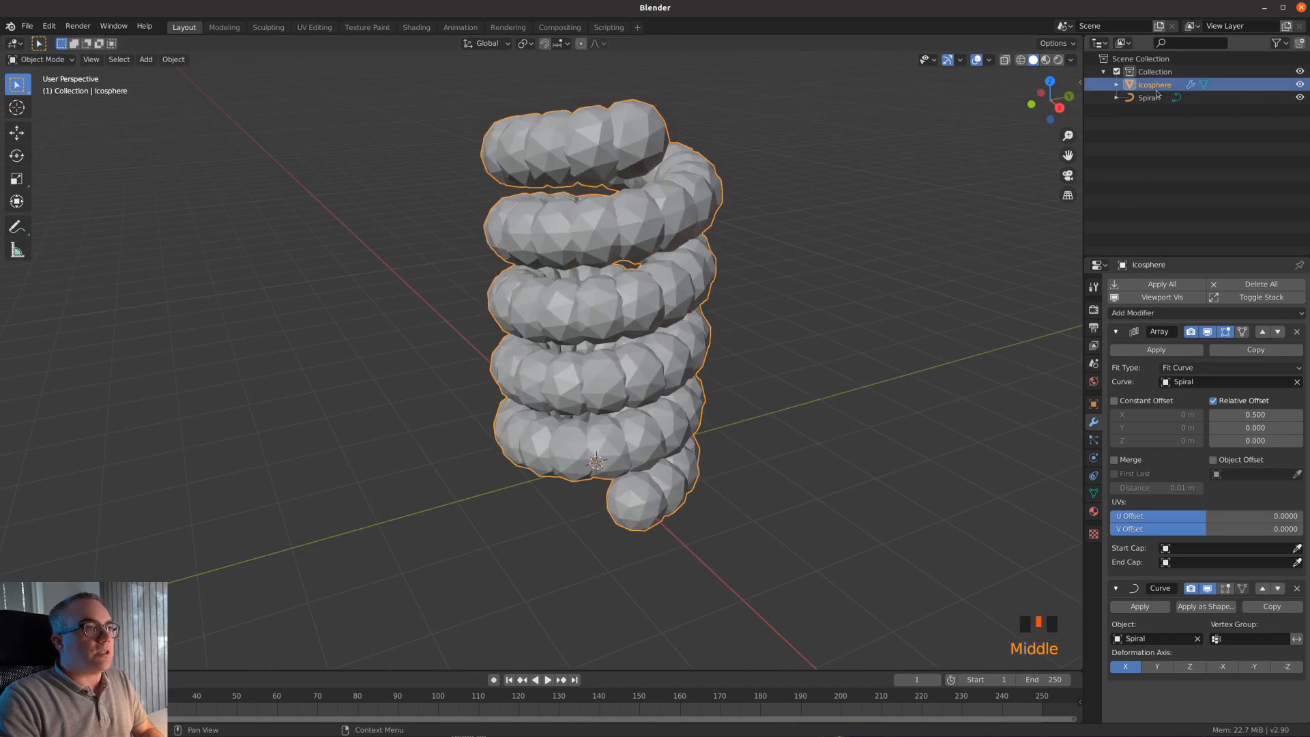
{"action": "key", "text": "Tab"}
{"action": "key", "text": "Tab"}
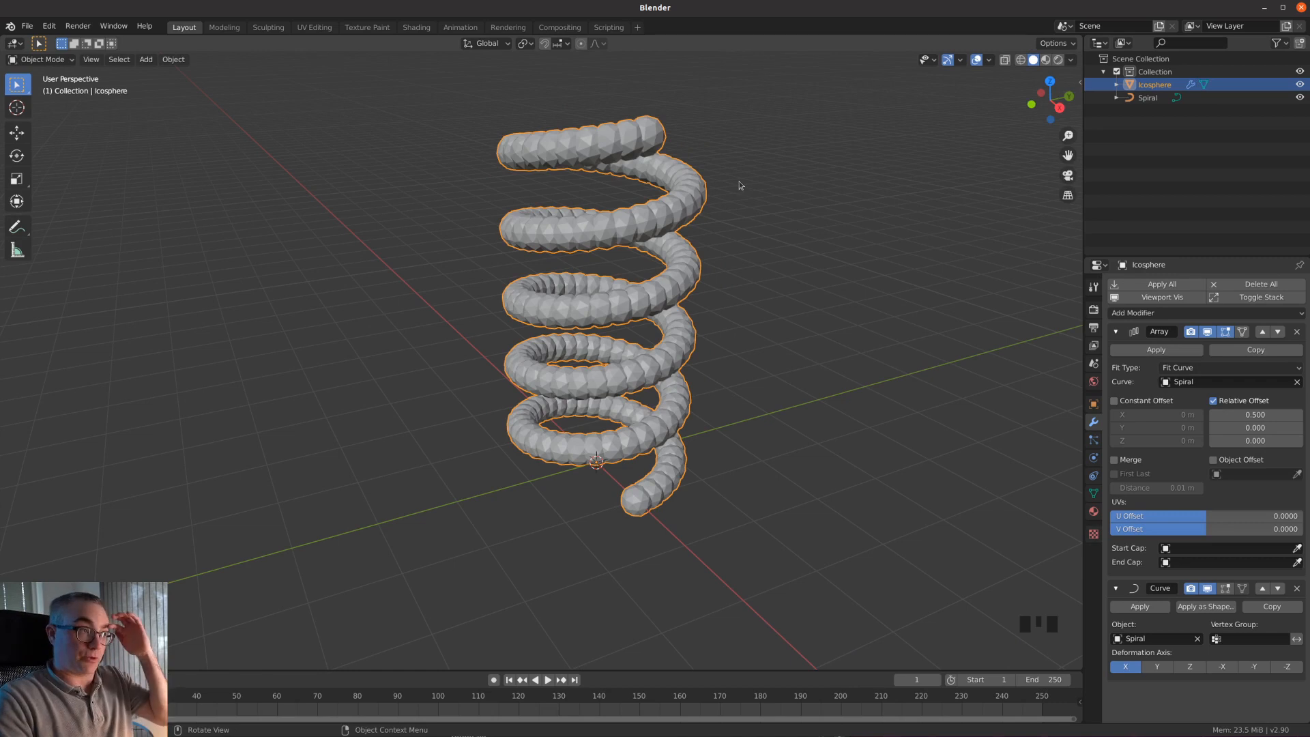
- Shade the icosphere smooth and set its array's relative X offset to 0.9
{"action": "middle_click_drag", "start_coordinate": [790, 313], "coordinate": [810, 354]}
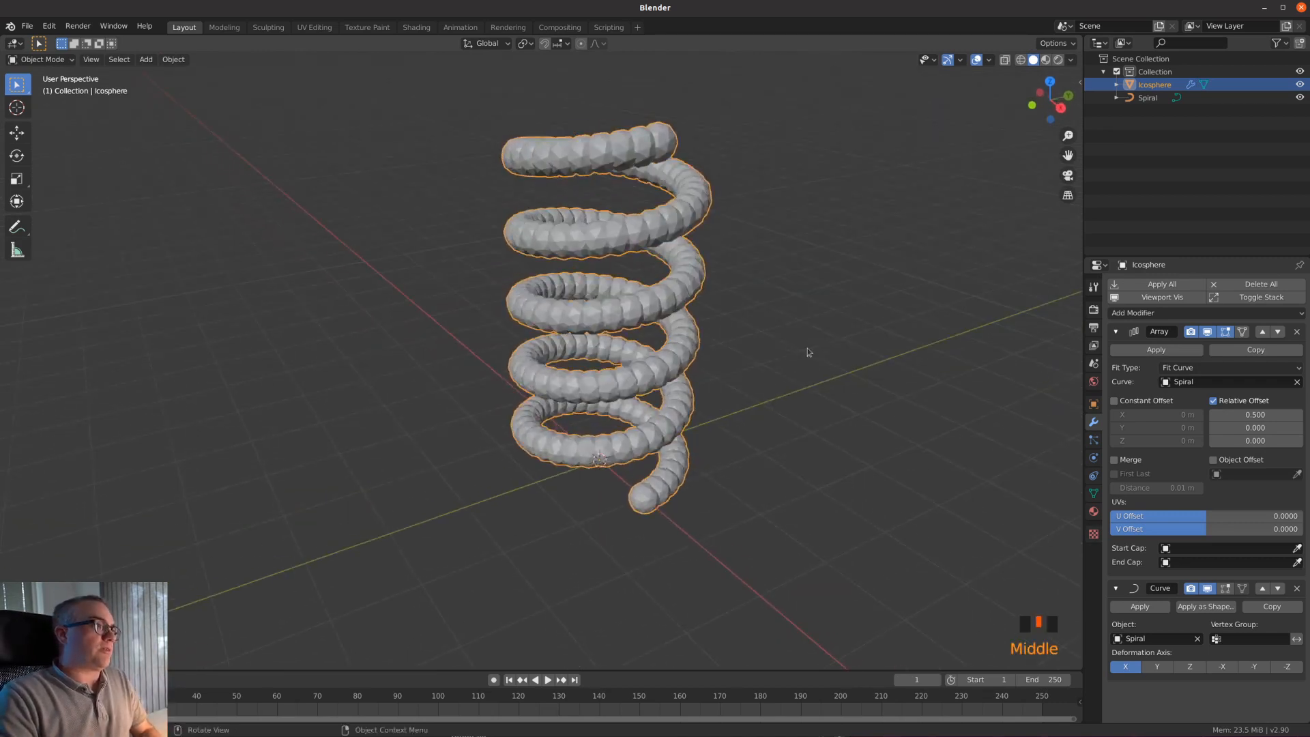
{"action": "right_click", "coordinate": [661, 210]}
{"action": "left_click", "coordinate": [655, 210]}
{"action": "scroll", "coordinate": [726, 254], "scroll_direction": "up", "scroll_amount": 2}
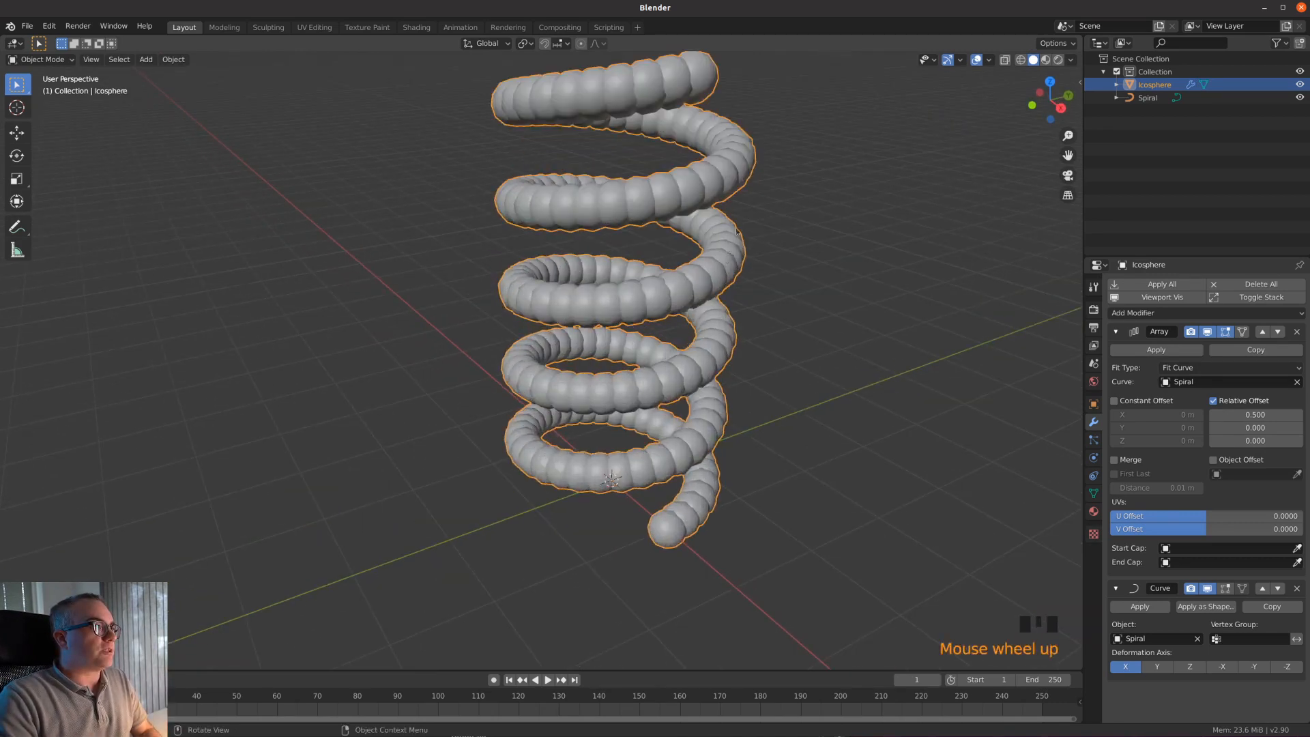
{"action": "middle_click_drag", "start_coordinate": [753, 194], "coordinate": [754, 247], "text": "shift"}
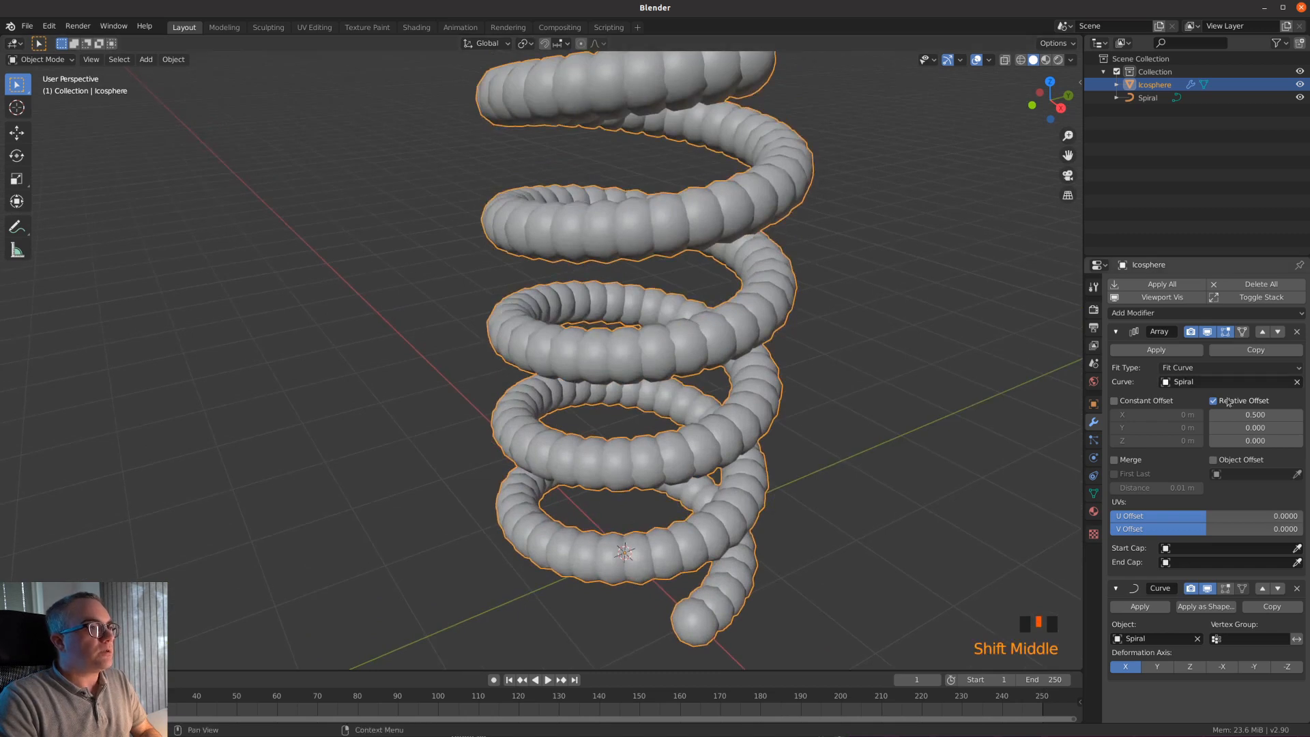
{"action": "mouse_move", "coordinate": [1255, 415]}
{"action": "left_mouse_down"}
{"action": "mouse_move", "coordinate": [1296, 414]}
{"action": "mouse_move", "coordinate": [1238, 414]}
{"action": "mouse_move", "coordinate": [1273, 414]}
{"action": "left_mouse_up"}
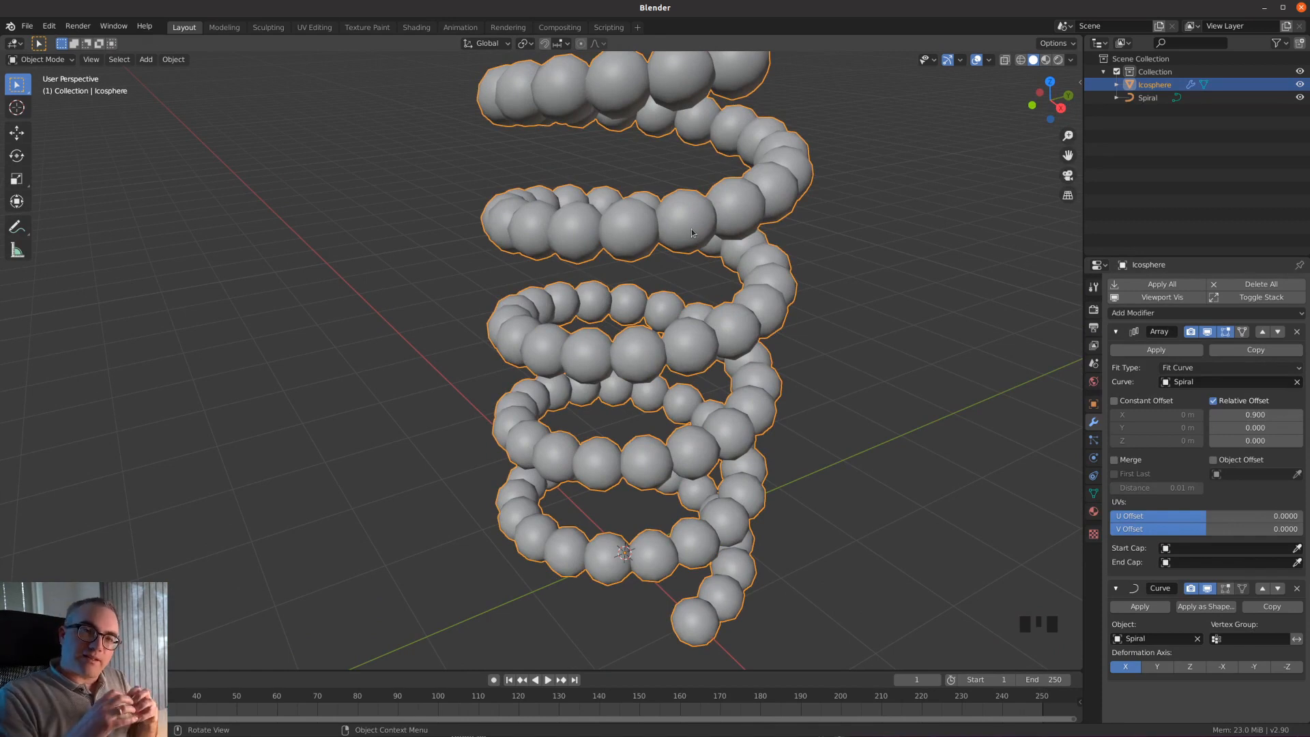
- Add a metaball ball and move it beside the spiral to about X 1.30 m, Y 2.83 m, Z 0.57 m
{"action": "scroll", "coordinate": [795, 281], "scroll_direction": "down", "scroll_amount": 2}
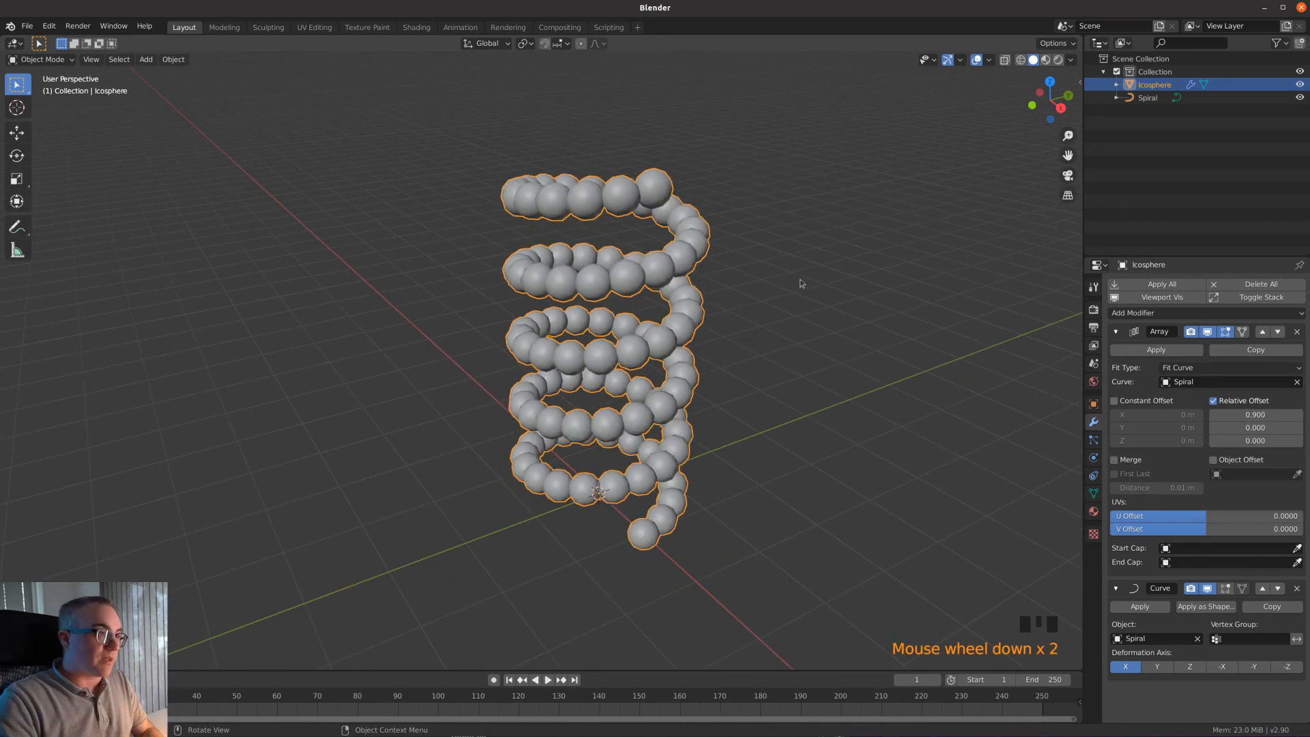
{"action": "middle_click_drag", "start_coordinate": [796, 280], "coordinate": [678, 165], "text": "shift"}
{"action": "key", "text": "shift+a"}
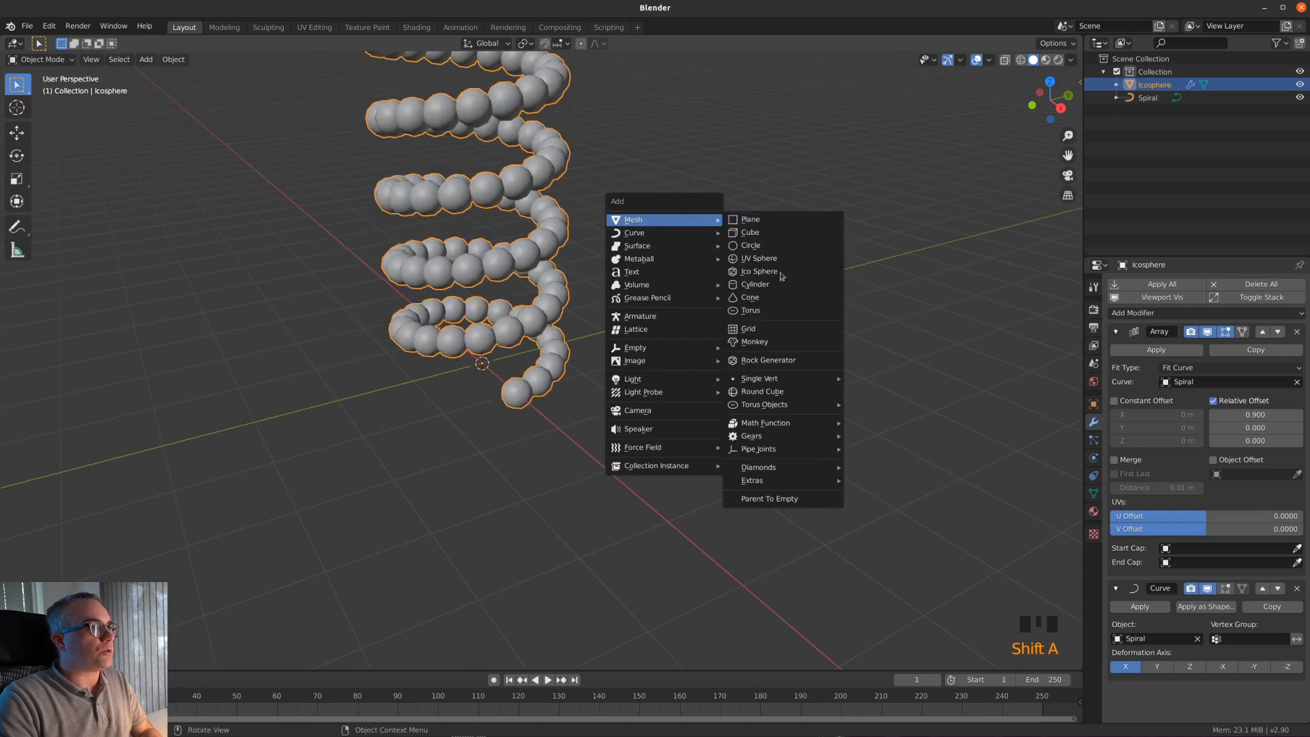
{"action": "mouse_move", "coordinate": [661, 223]}
{"action": "mouse_move", "coordinate": [655, 259]}
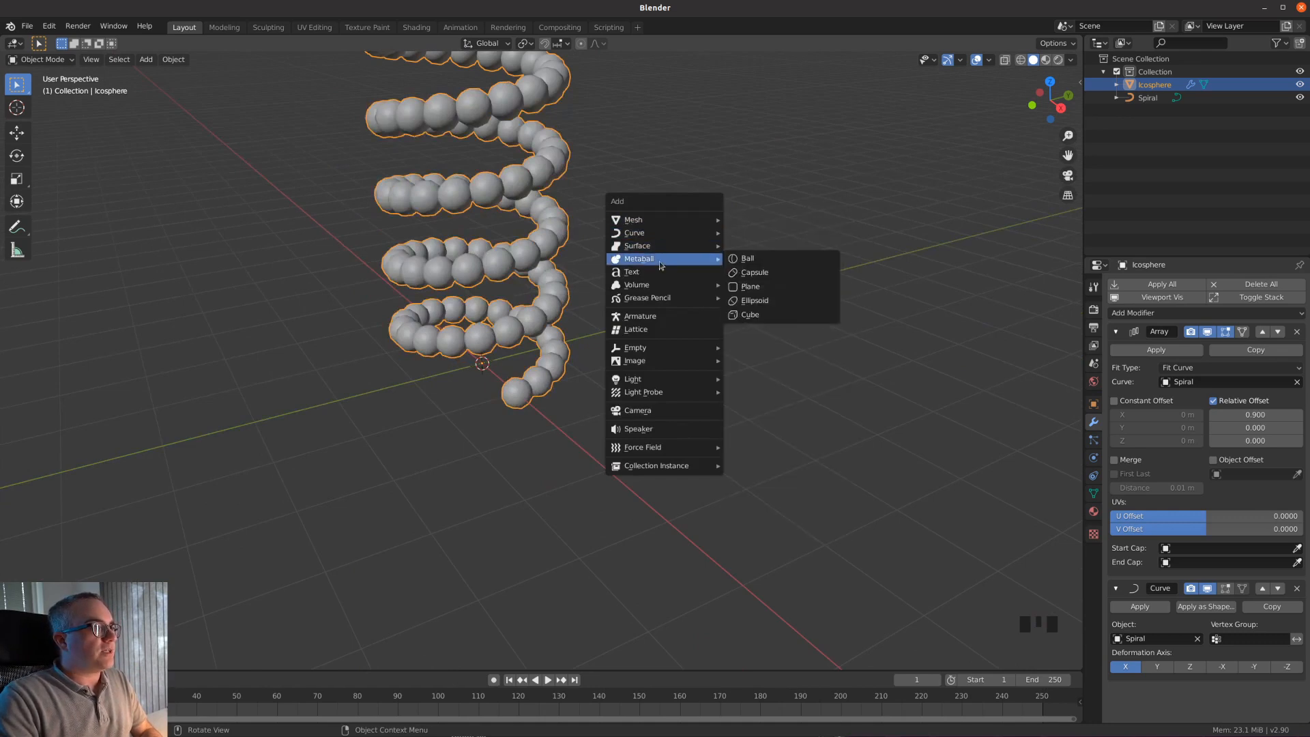
{"action": "left_click", "coordinate": [783, 260]}
{"action": "key", "text": "g"}
{"action": "left_click", "coordinate": [816, 327]}
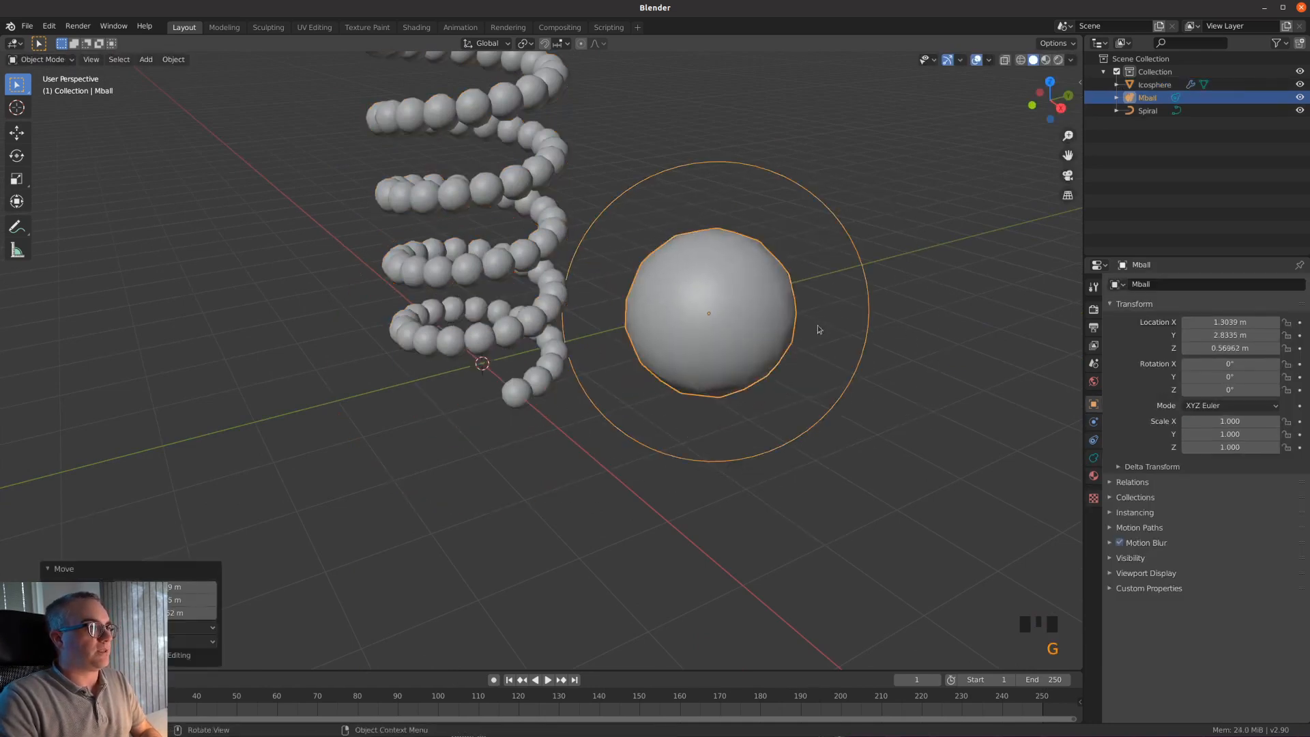
{"action": "scroll", "coordinate": [805, 351], "scroll_direction": "down", "scroll_amount": 2}
{"action": "scroll", "coordinate": [896, 305], "scroll_direction": "up", "scroll_amount": 2}
{"action": "middle_click_drag", "start_coordinate": [895, 304], "coordinate": [861, 347], "text": "shift"}
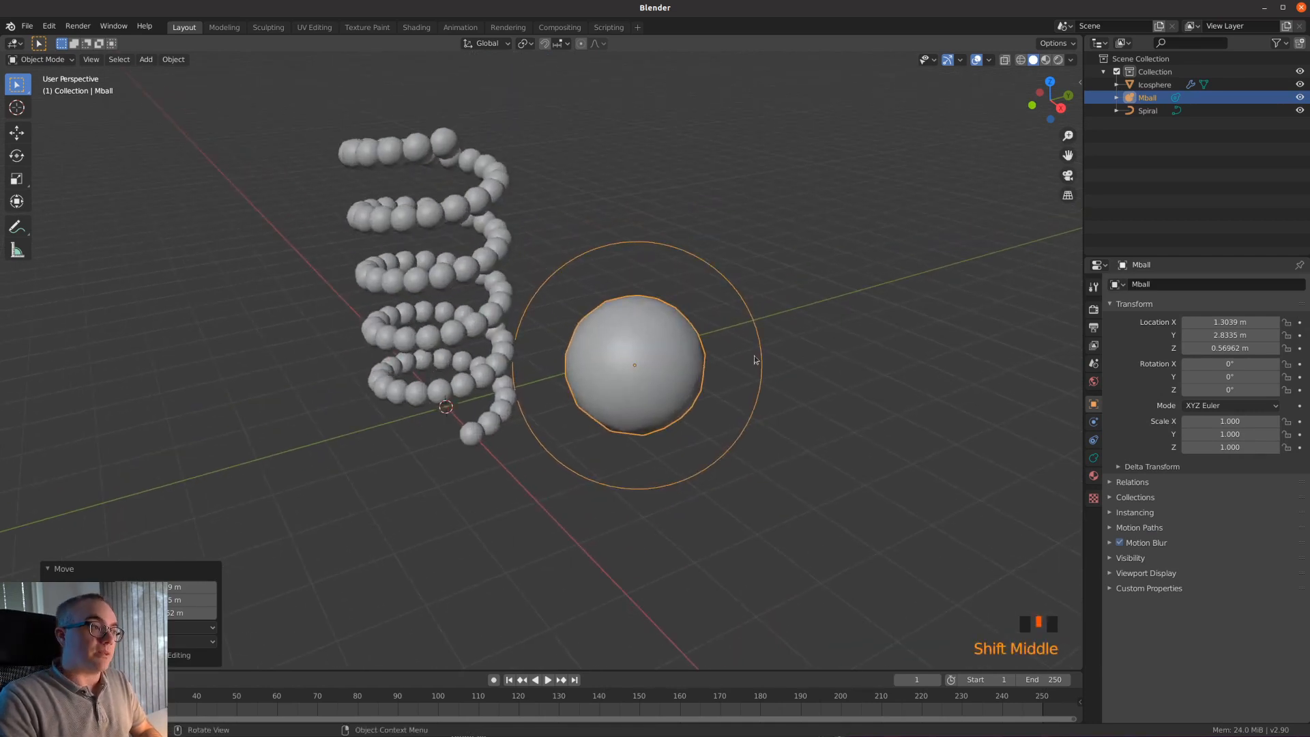
- Duplicate the metaball twice, placing copies at about X 2.25, Y 4.90, Z 0.99 m and X 1.91, Y 6.22, Z 2.94 m
{"action": "key", "text": "shift+d"}
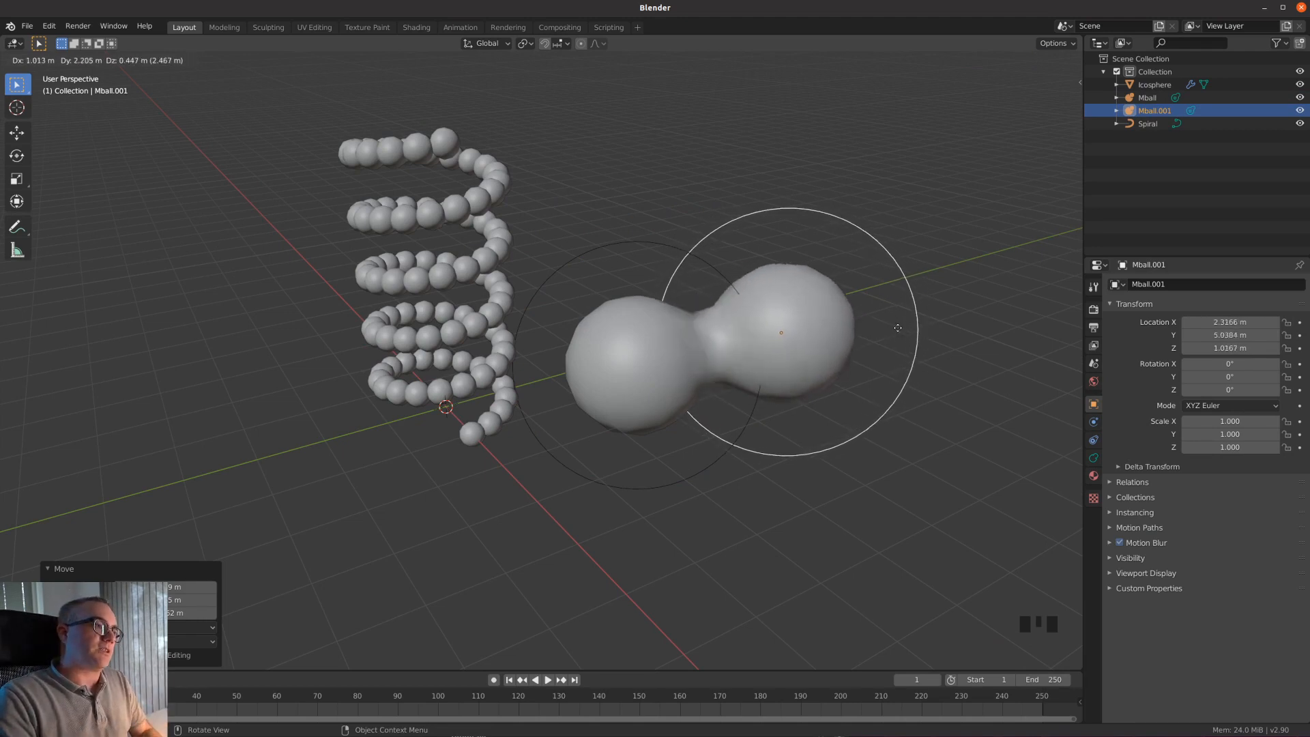
{"action": "left_click", "coordinate": [907, 331]}
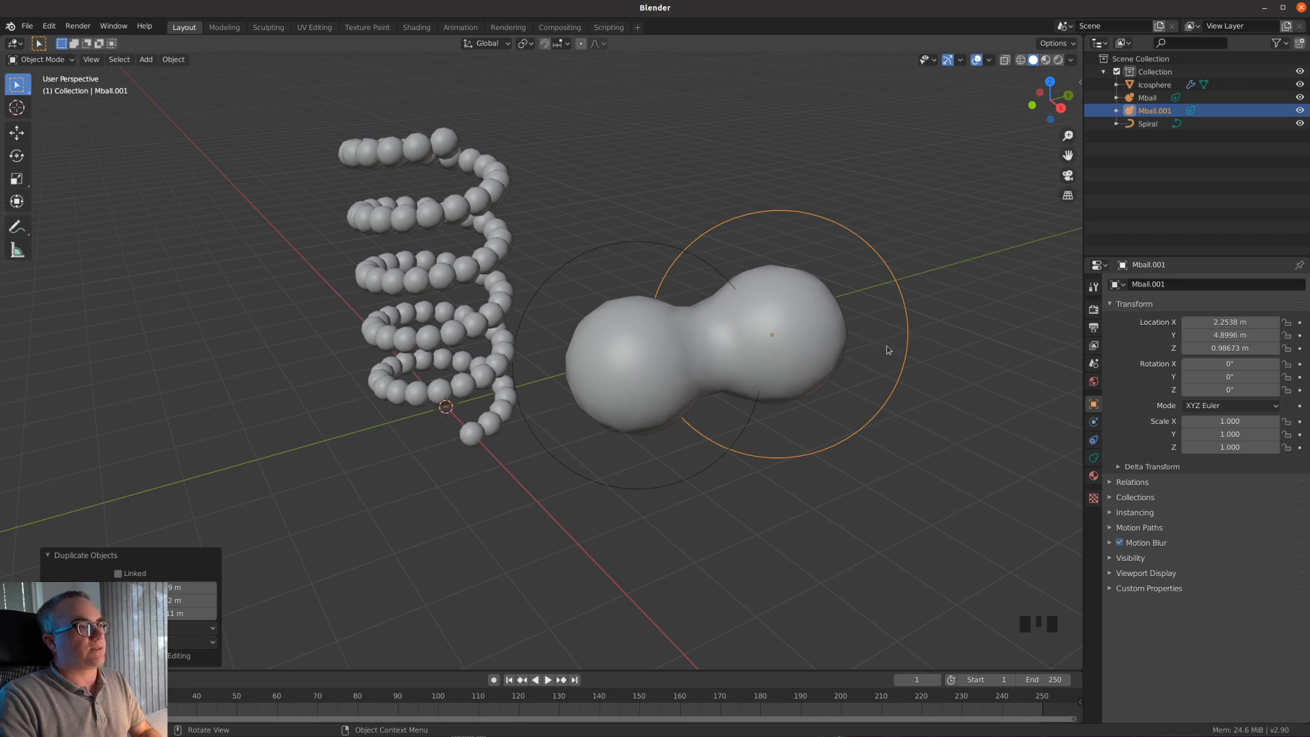
{"action": "key", "text": "shift+d"}
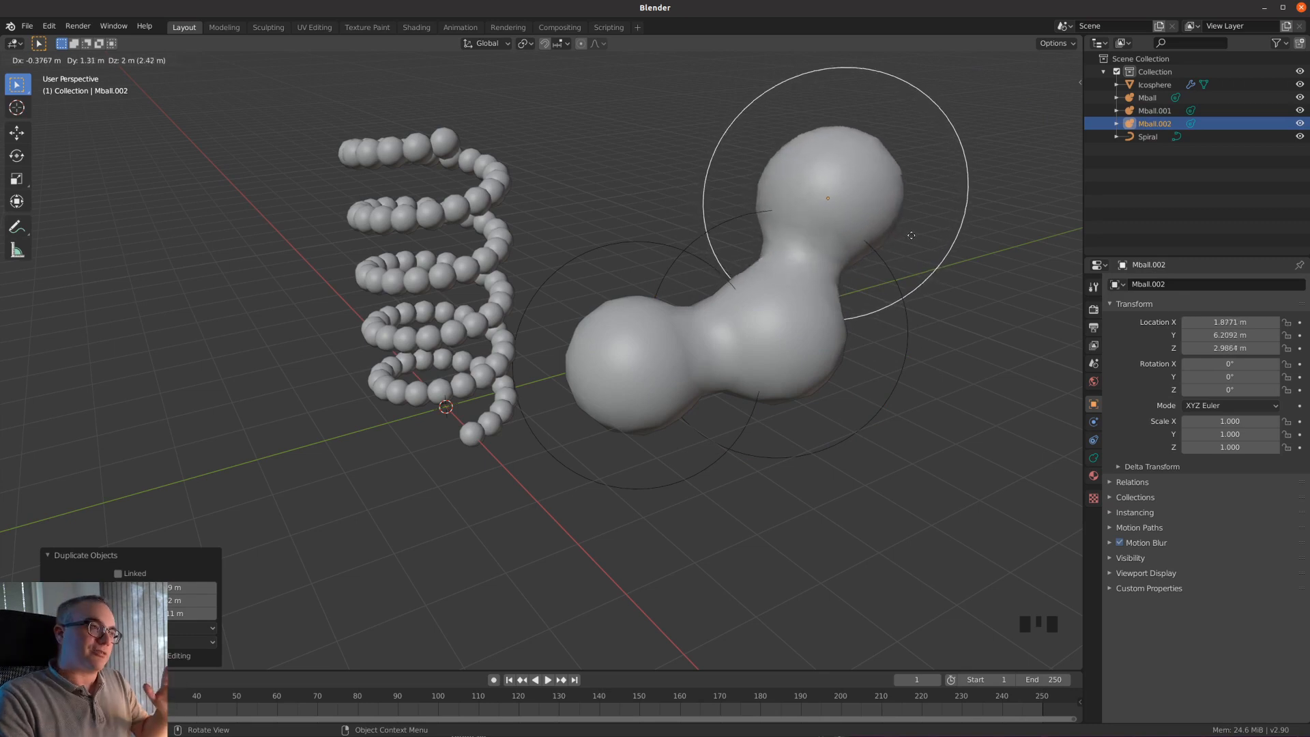
{"action": "left_click", "coordinate": [907, 243]}
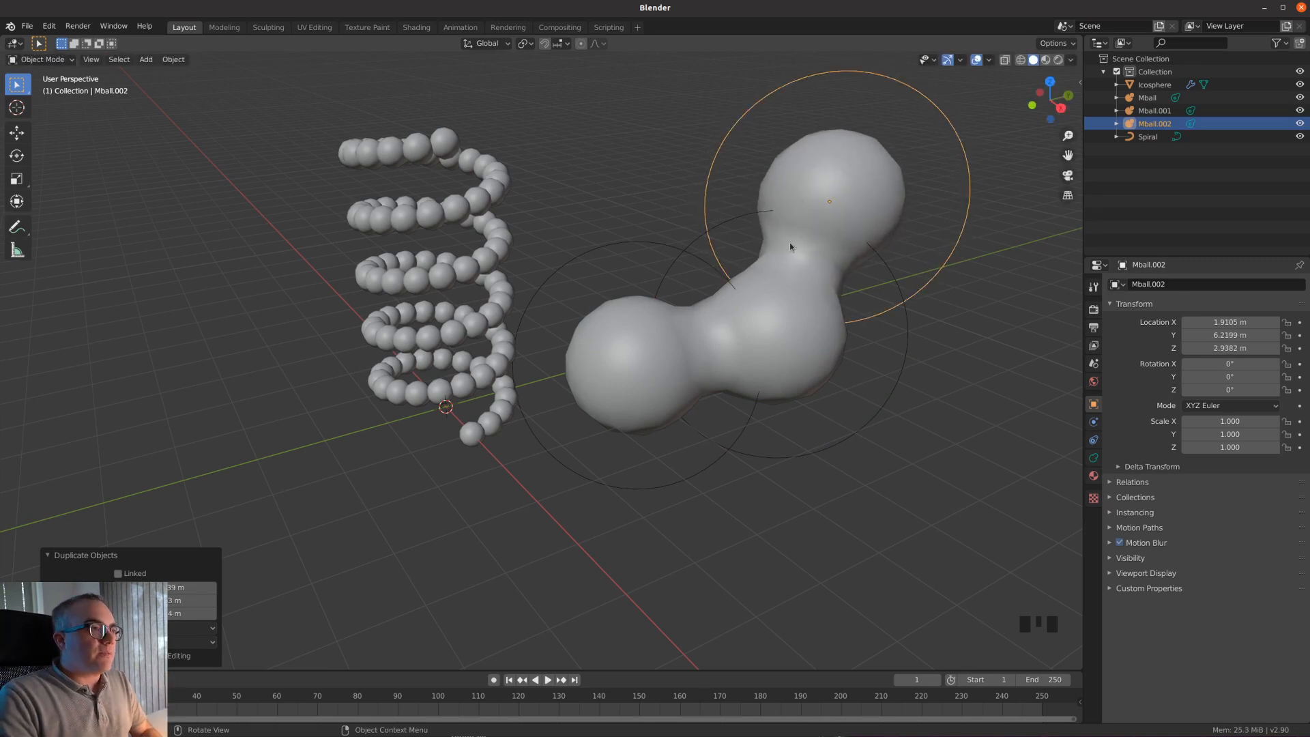
- Set the newest metaball's viewport resolution to 0.2 m and move it lower beside its neighbouring ball
{"action": "middle_click_drag", "start_coordinate": [887, 363], "coordinate": [812, 314], "text": "shift"}
{"action": "scroll", "coordinate": [886, 382], "scroll_direction": "up", "scroll_amount": 2}
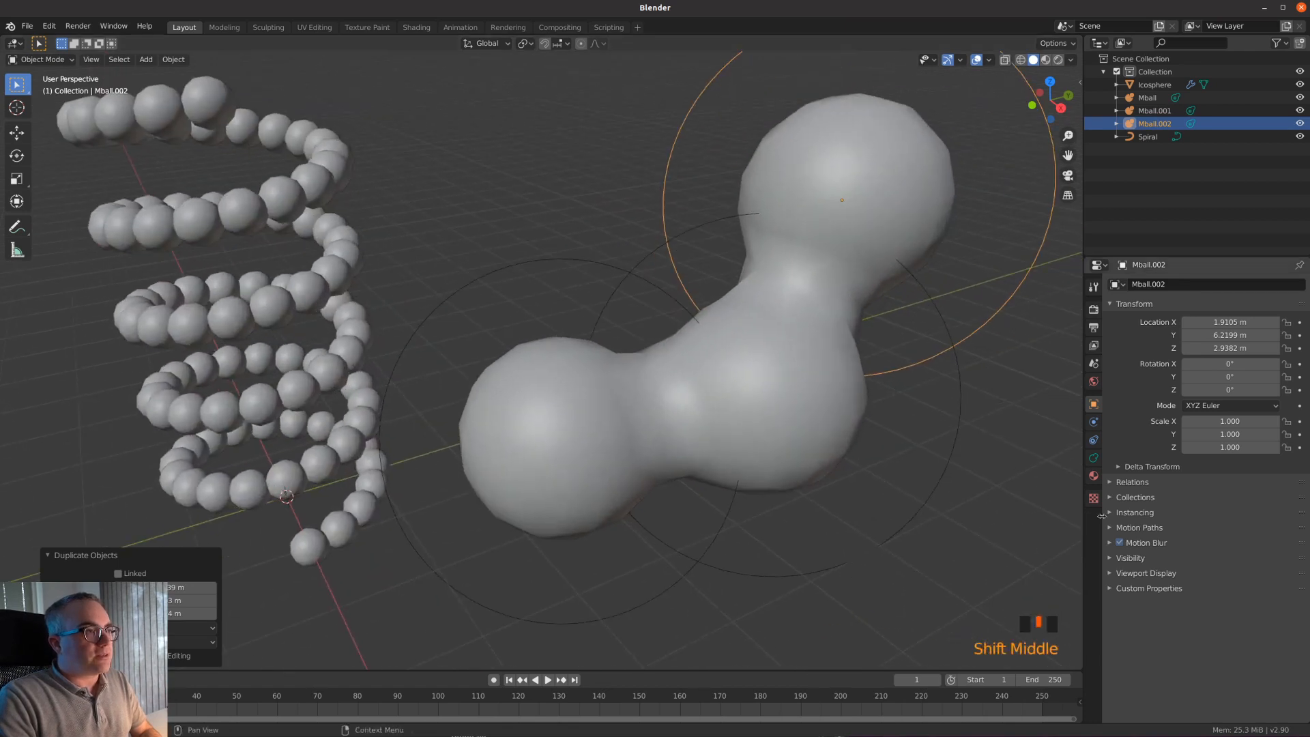
{"action": "double_click", "coordinate": [1094, 459]}
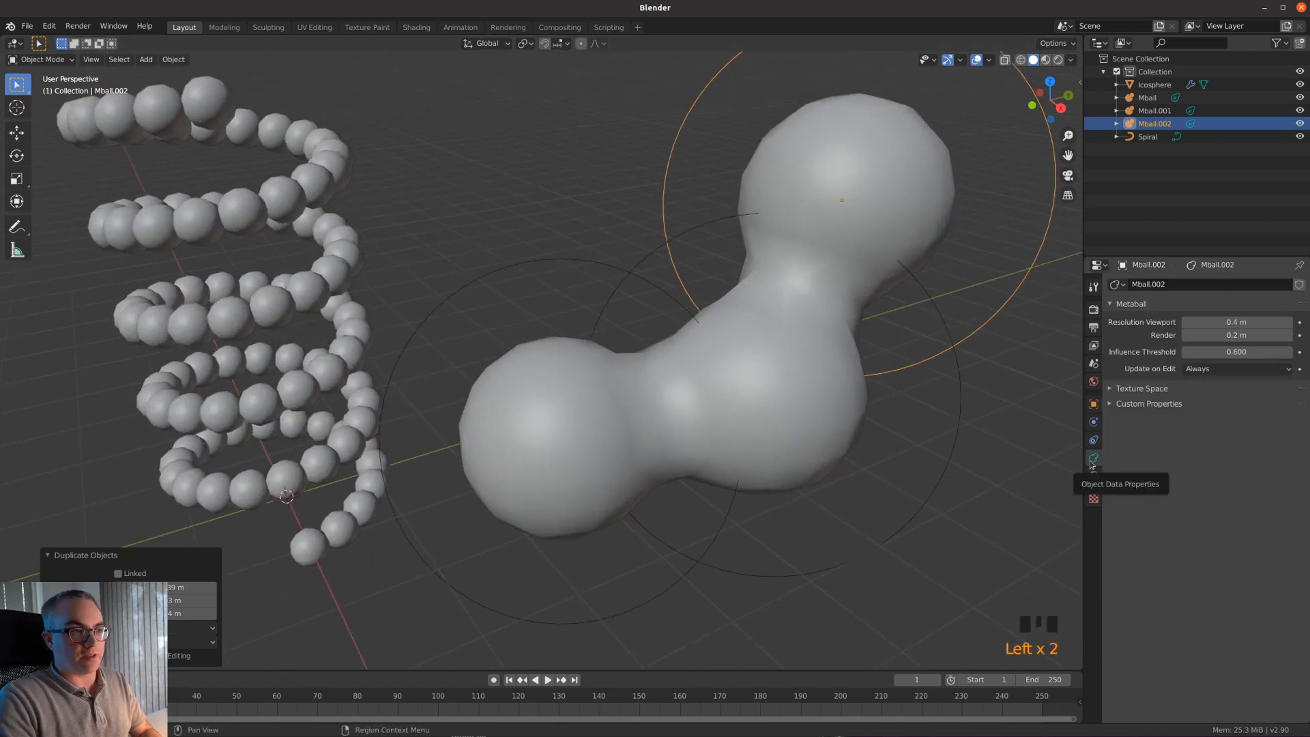
{"action": "key", "text": "ctrl+v"}
{"action": "left_click", "coordinate": [1246, 324]}
{"action": "type", "text": ".2"}
{"action": "key", "text": "Return"}
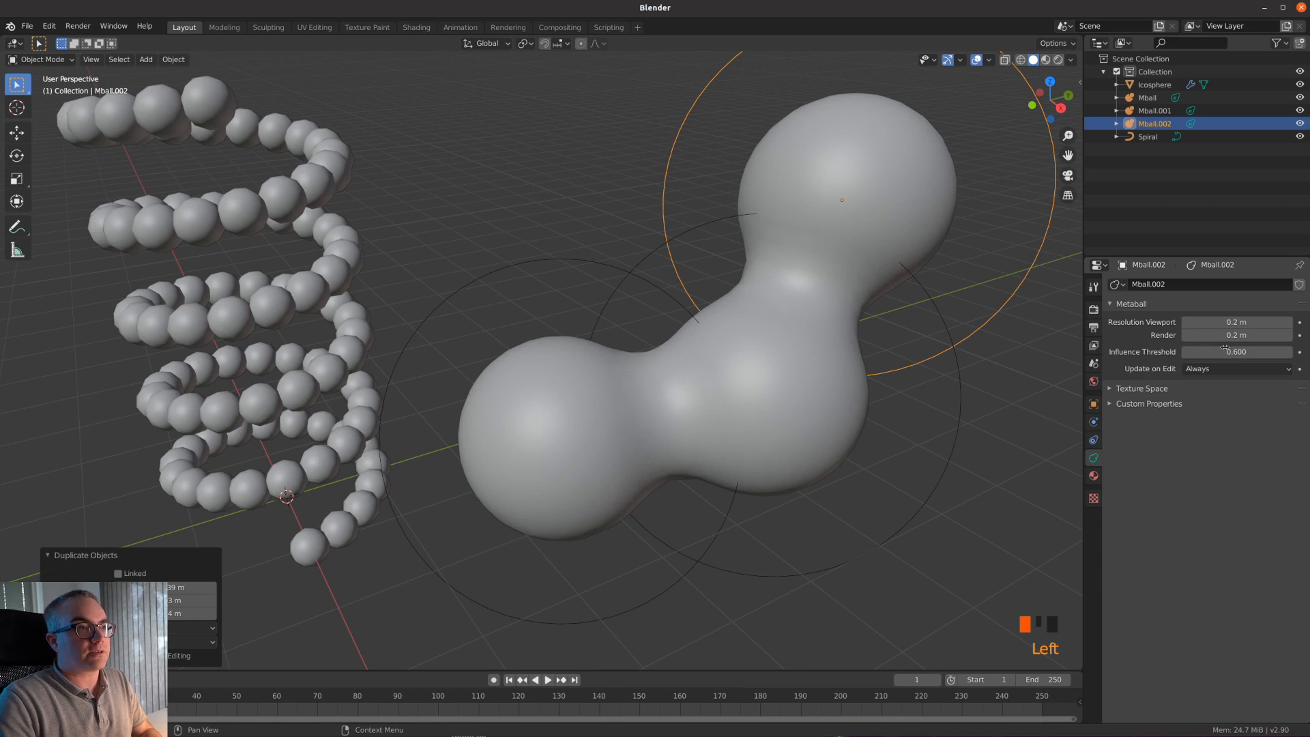
{"action": "key", "text": "g"}
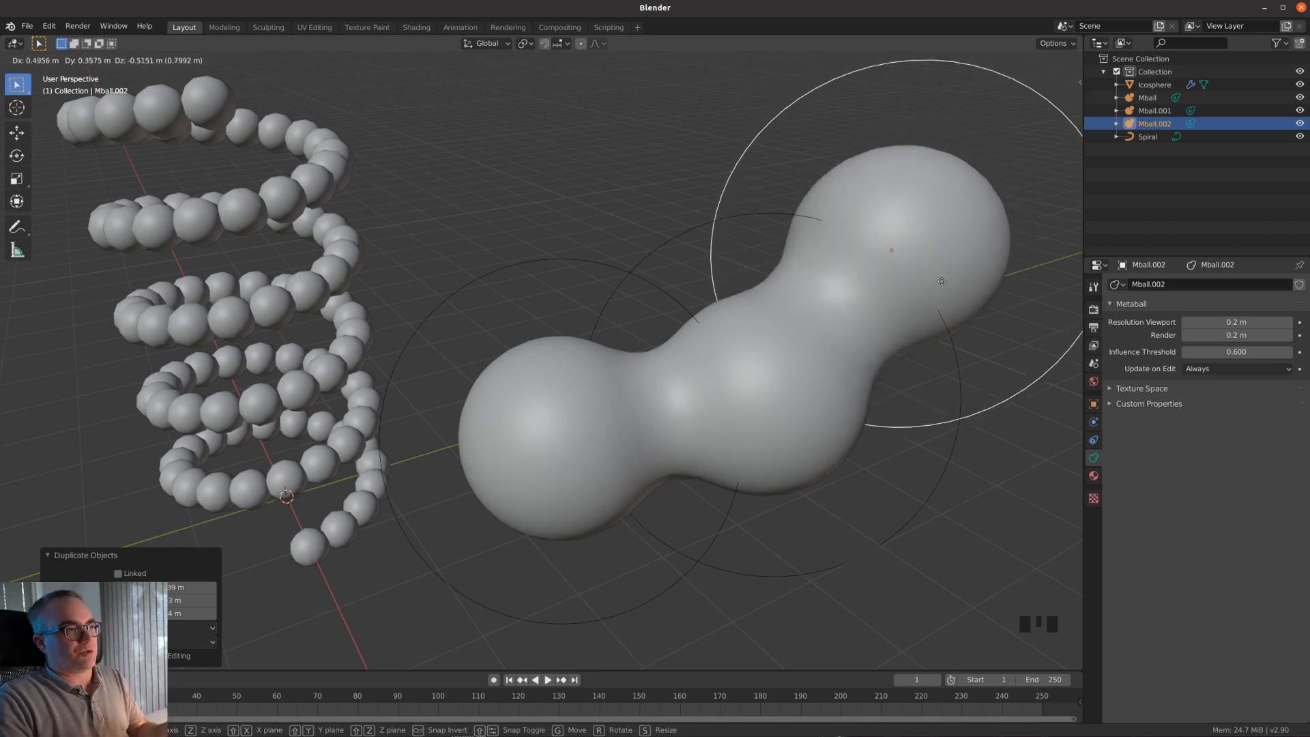
{"action": "left_click", "coordinate": [954, 260]}
- Add a metaball cube and move it above the last ball so the two shapes merge
{"action": "scroll", "coordinate": [858, 283], "scroll_direction": "down", "scroll_amount": 5}
{"action": "key", "text": "shift+a"}
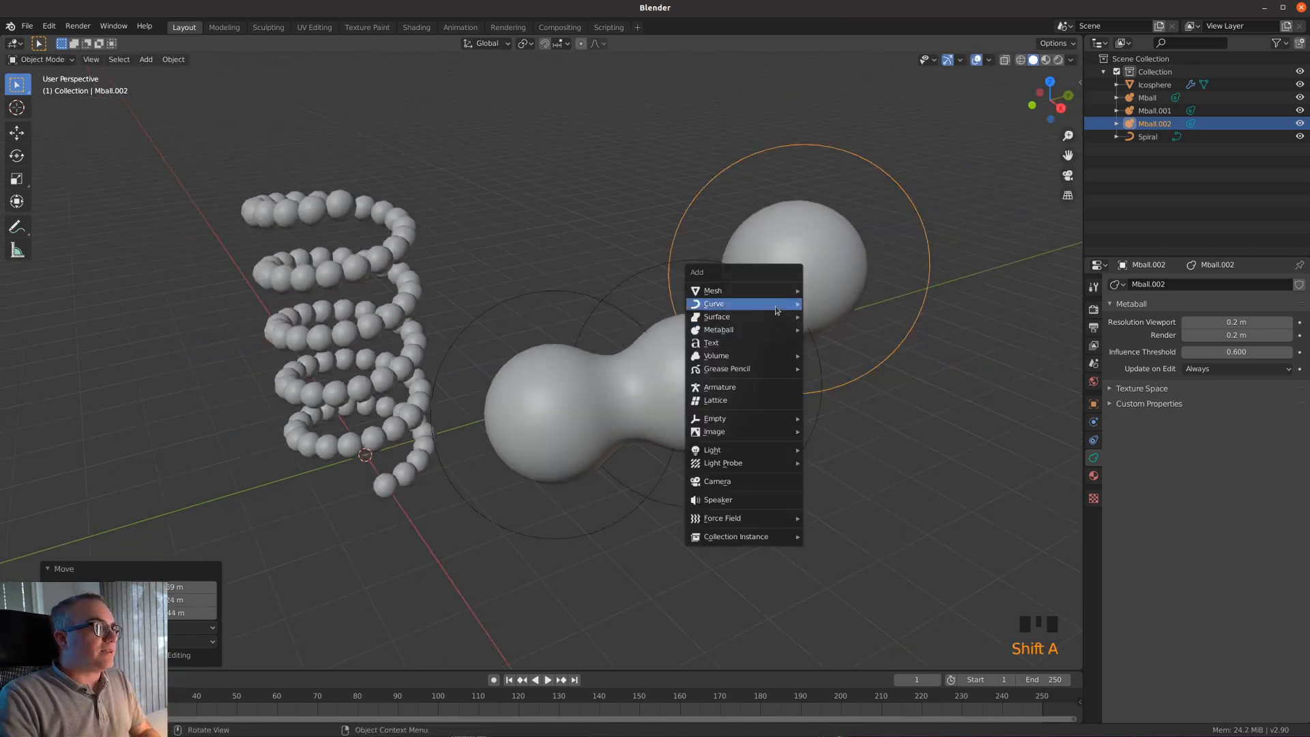
{"action": "mouse_move", "coordinate": [756, 365]}
{"action": "mouse_move", "coordinate": [757, 330]}
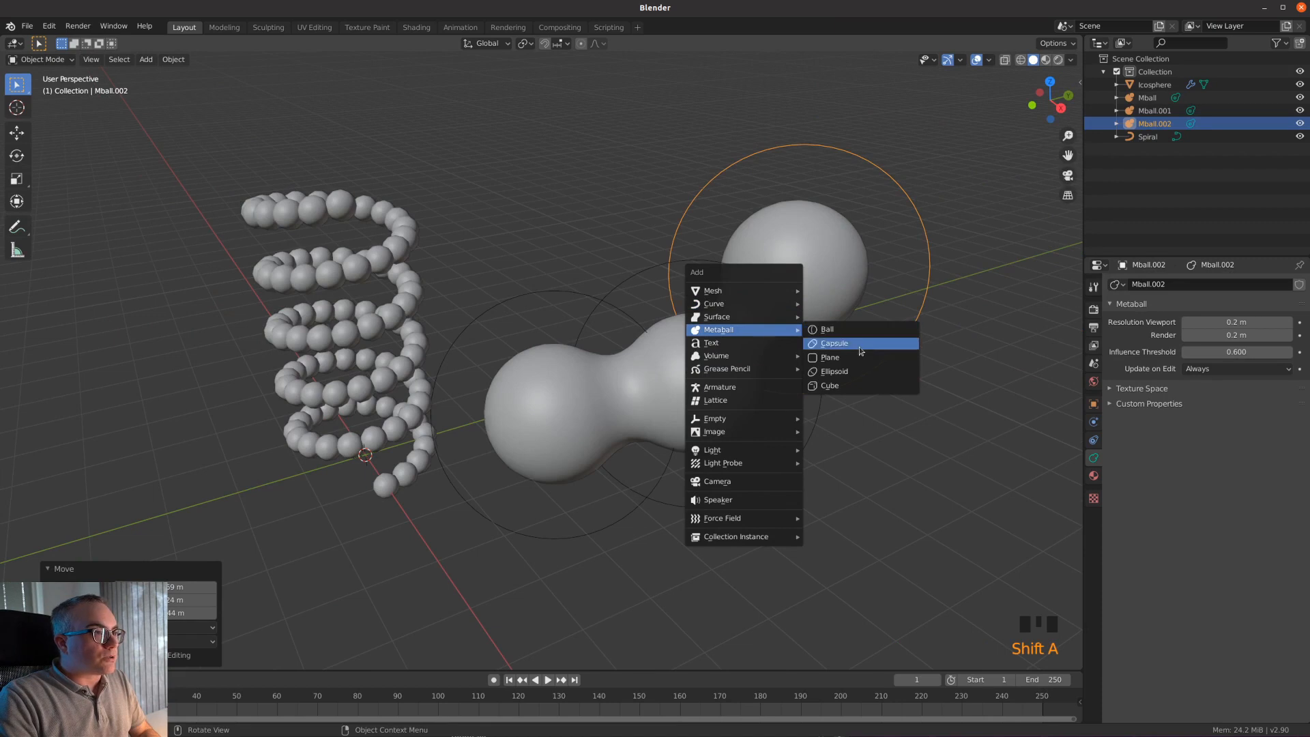
{"action": "left_click", "coordinate": [853, 387]}
{"action": "key", "text": "g"}
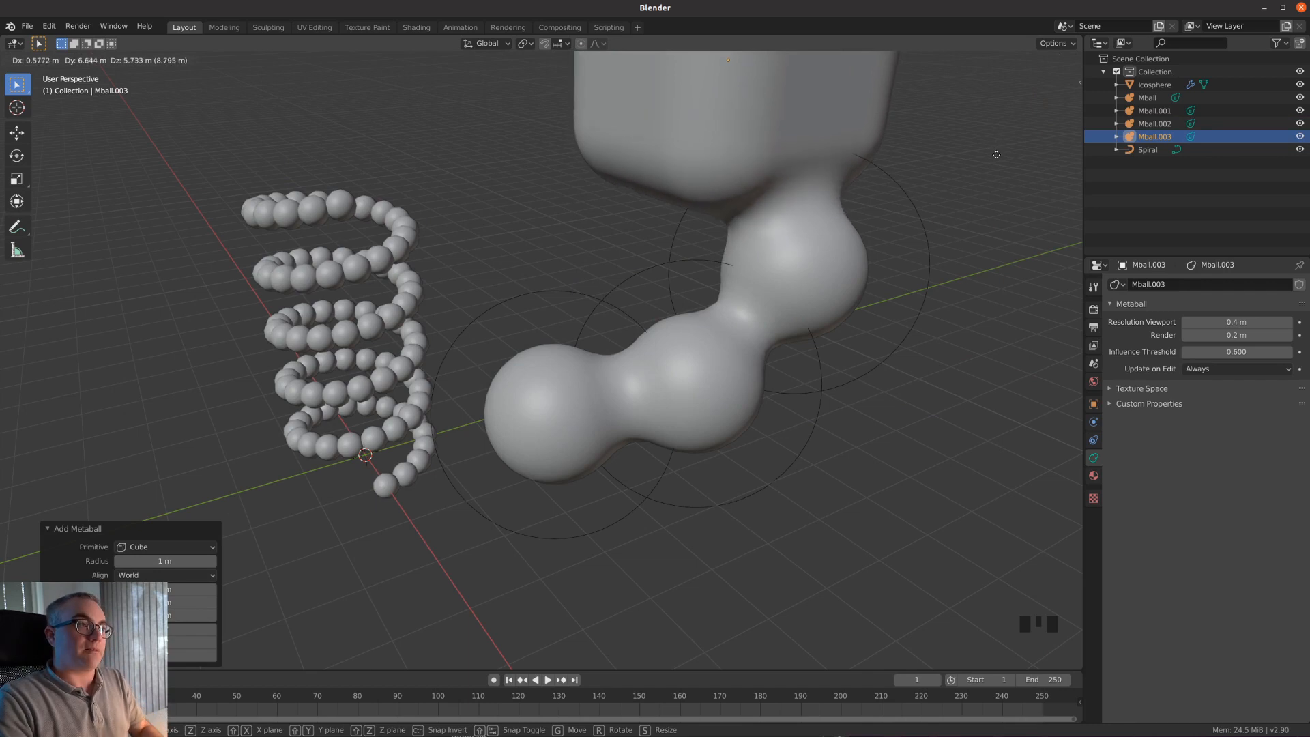
{"action": "left_click", "coordinate": [996, 130]}
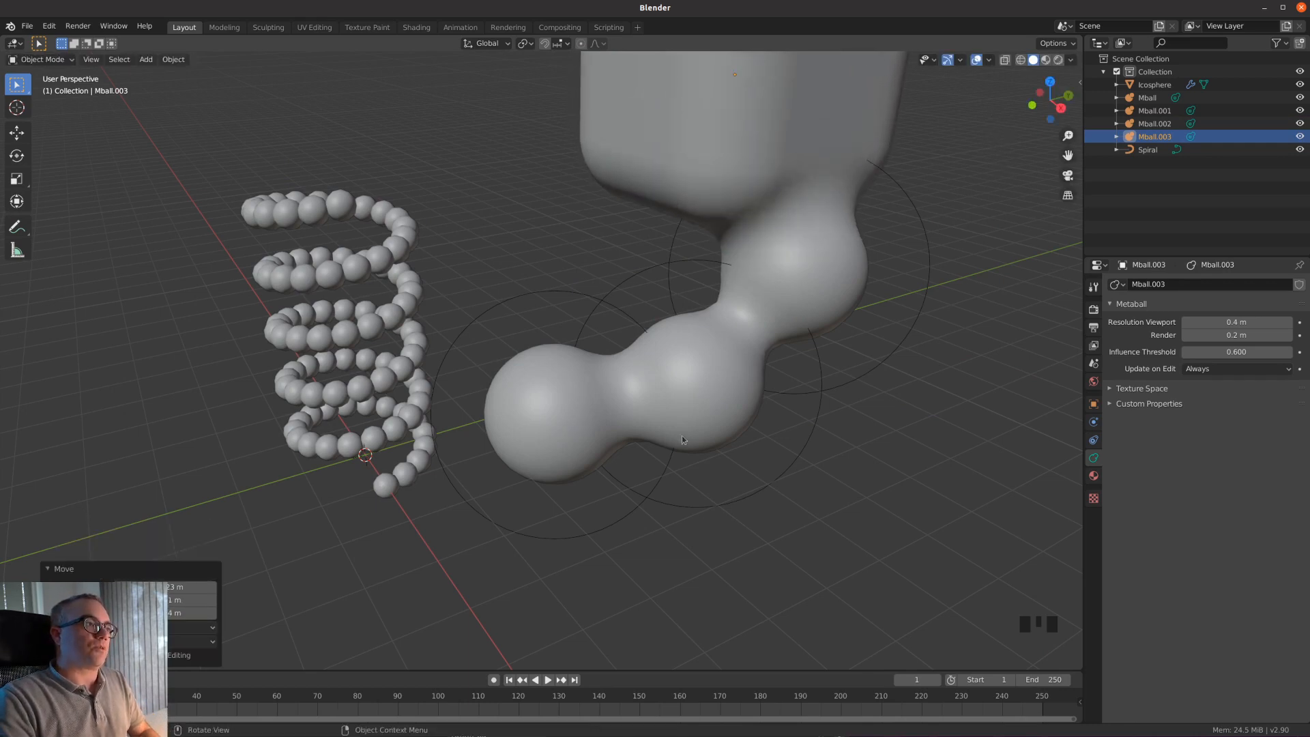
- Delete all four metaballs, Mball through Mball.003, from the scene
{"action": "scroll", "coordinate": [464, 440], "scroll_direction": "up", "scroll_amount": 2}
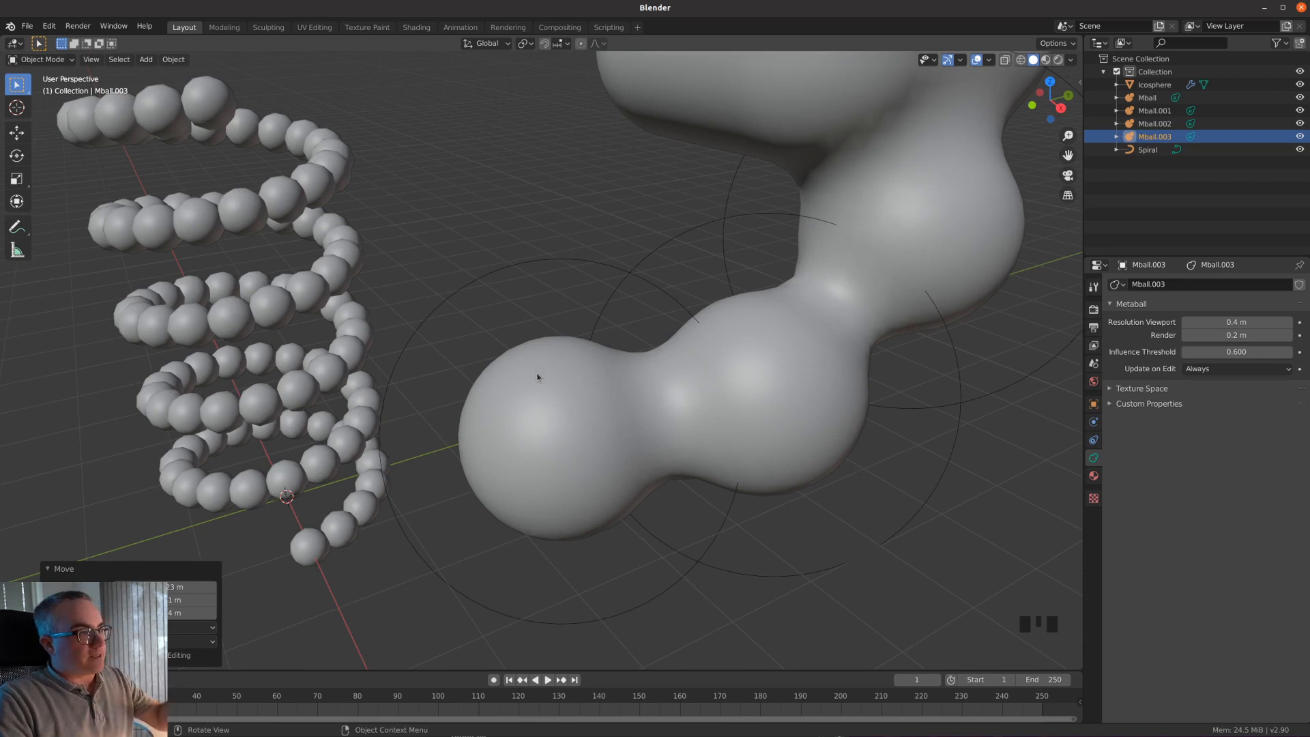
{"action": "left_click", "coordinate": [560, 443]}
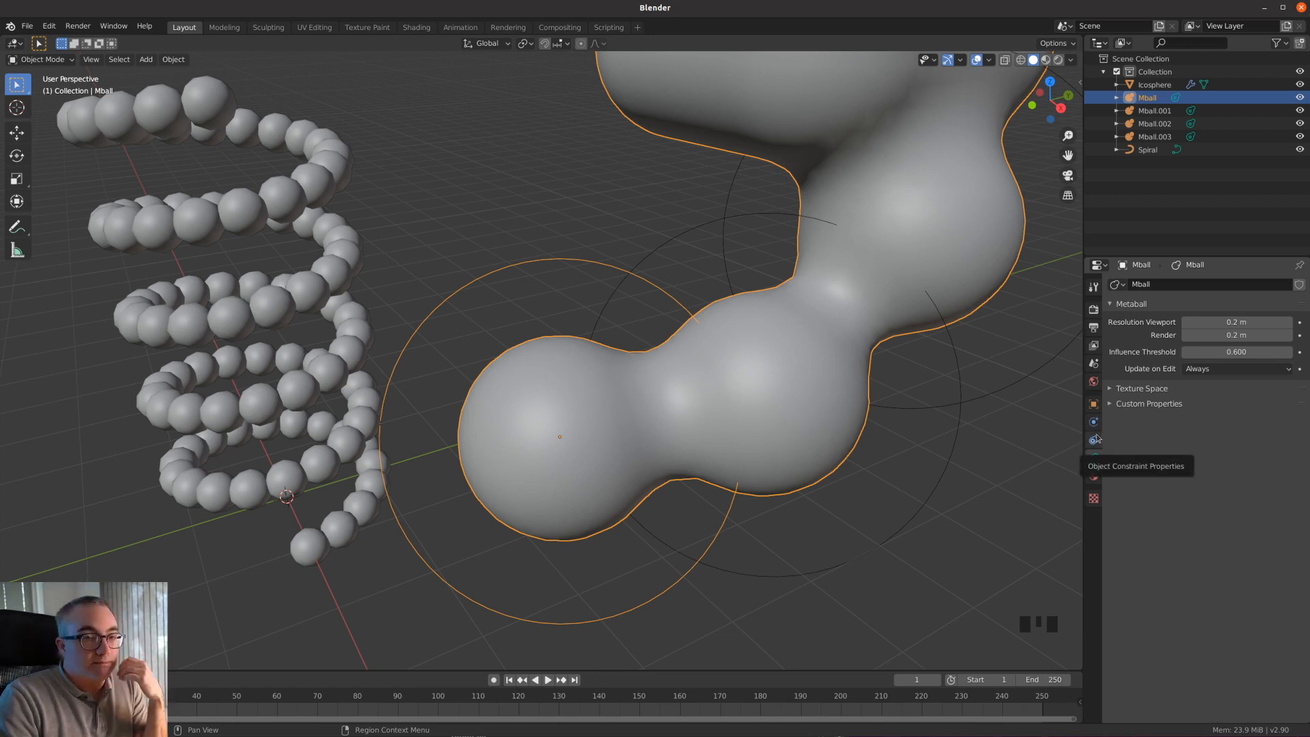
{"action": "scroll", "coordinate": [689, 402], "scroll_direction": "down", "scroll_amount": 4}
{"action": "left_click", "coordinate": [1155, 137], "text": "shift"}
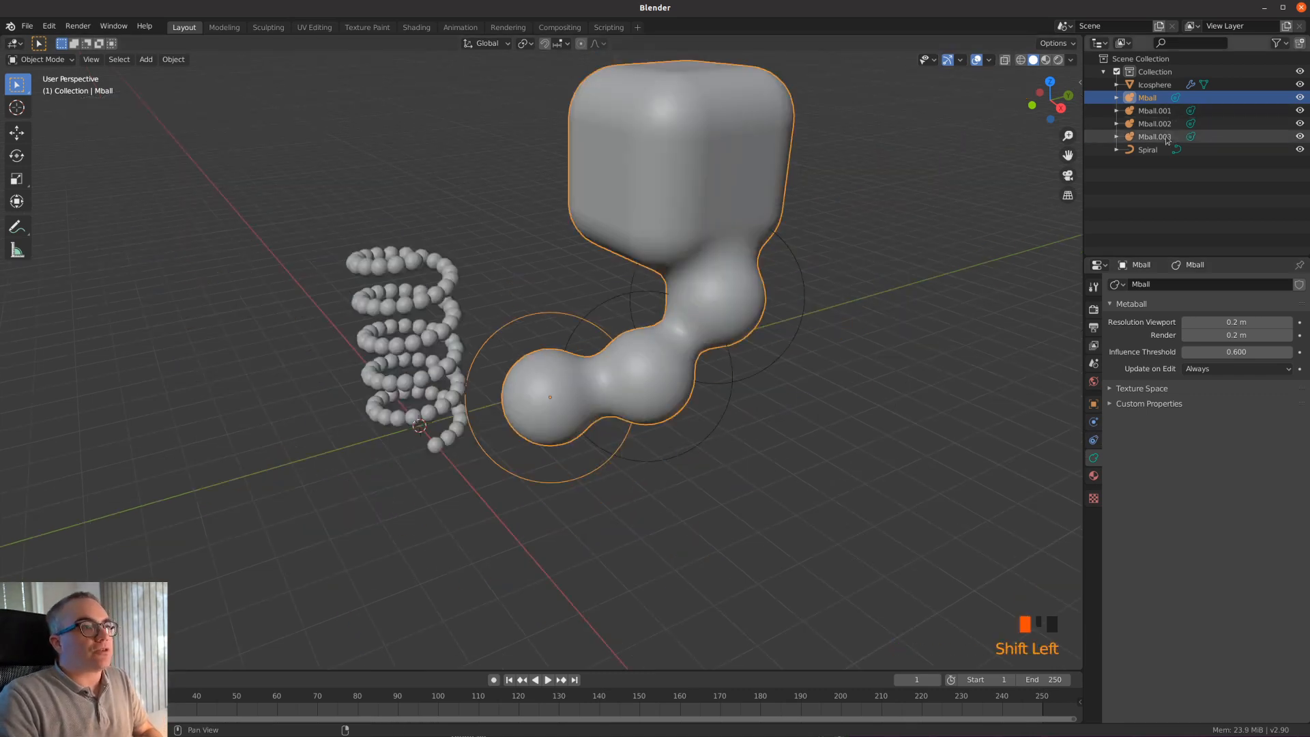
{"action": "right_click", "coordinate": [1154, 138]}
{"action": "left_click", "coordinate": [1150, 167]}
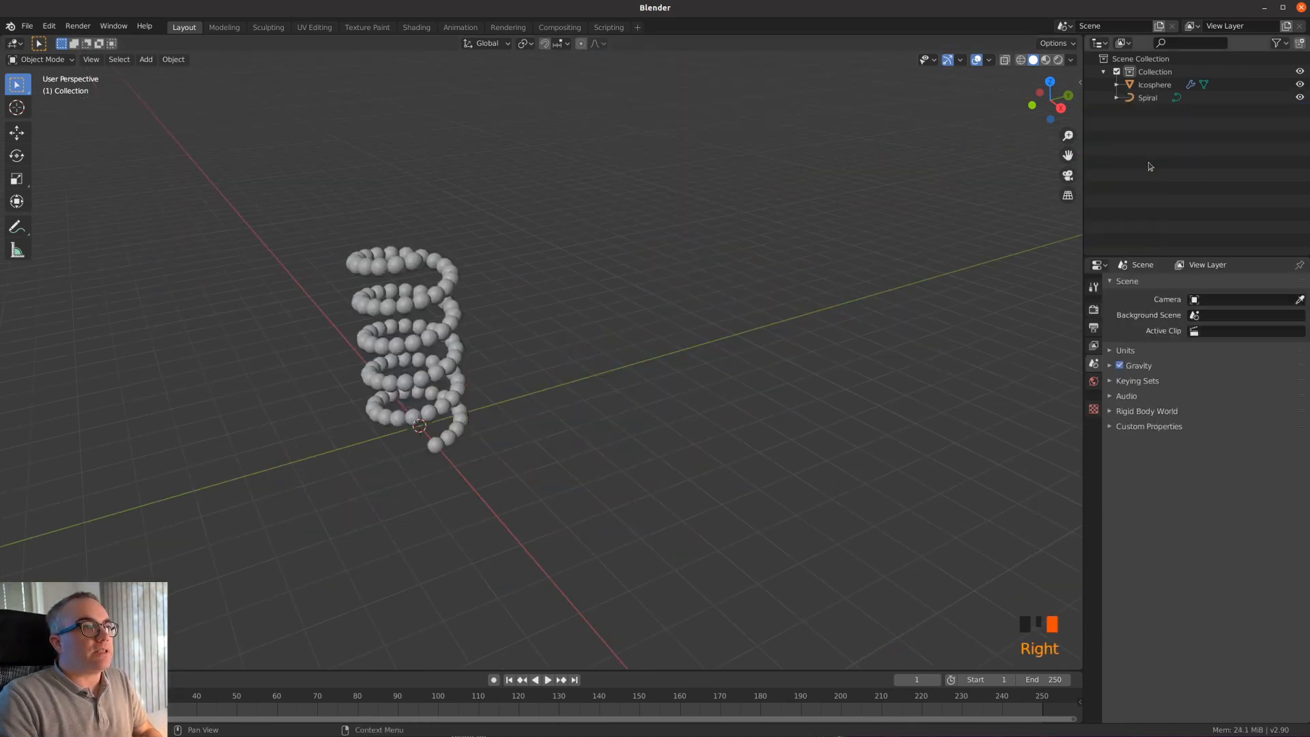
- Delete the arrayed icosphere and select the remaining spiral curve
{"action": "scroll", "coordinate": [495, 383], "scroll_direction": "up", "scroll_amount": 3}
{"action": "left_click", "coordinate": [1148, 99]}
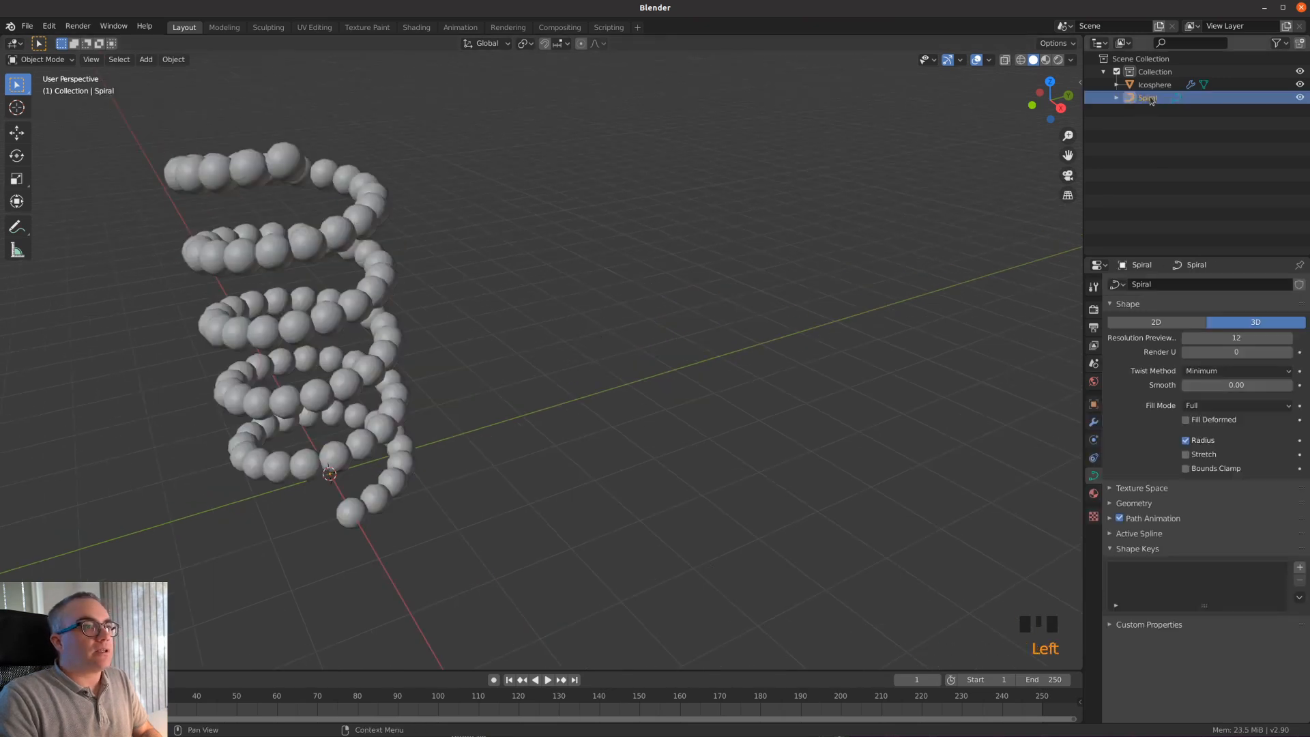
{"action": "right_click", "coordinate": [1150, 90]}
{"action": "key", "text": "Escape"}
{"action": "left_click", "coordinate": [1162, 88]}
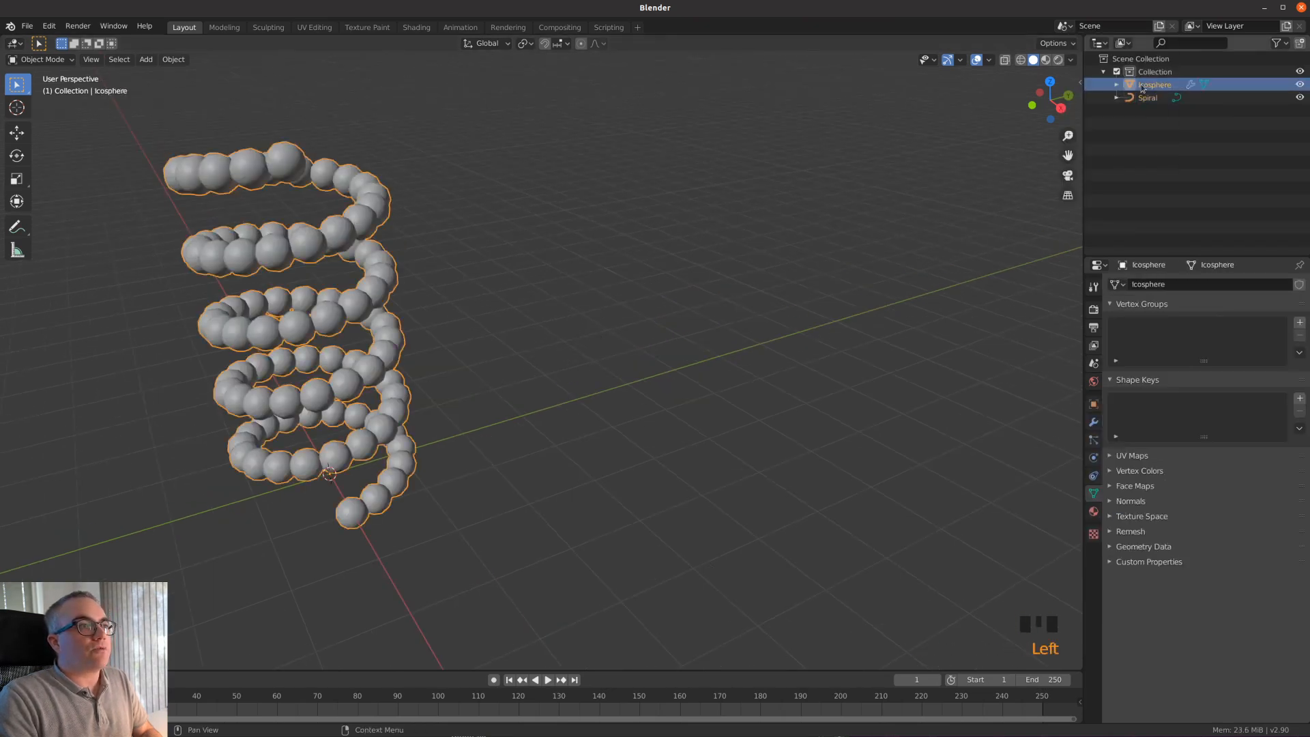
{"action": "right_click", "coordinate": [1162, 89]}
{"action": "left_click", "coordinate": [1164, 164]}
{"action": "middle_click_drag", "start_coordinate": [537, 529], "coordinate": [628, 501], "text": "shift"}
{"action": "left_click", "coordinate": [558, 266]}
{"action": "left_click", "coordinate": [566, 247]}
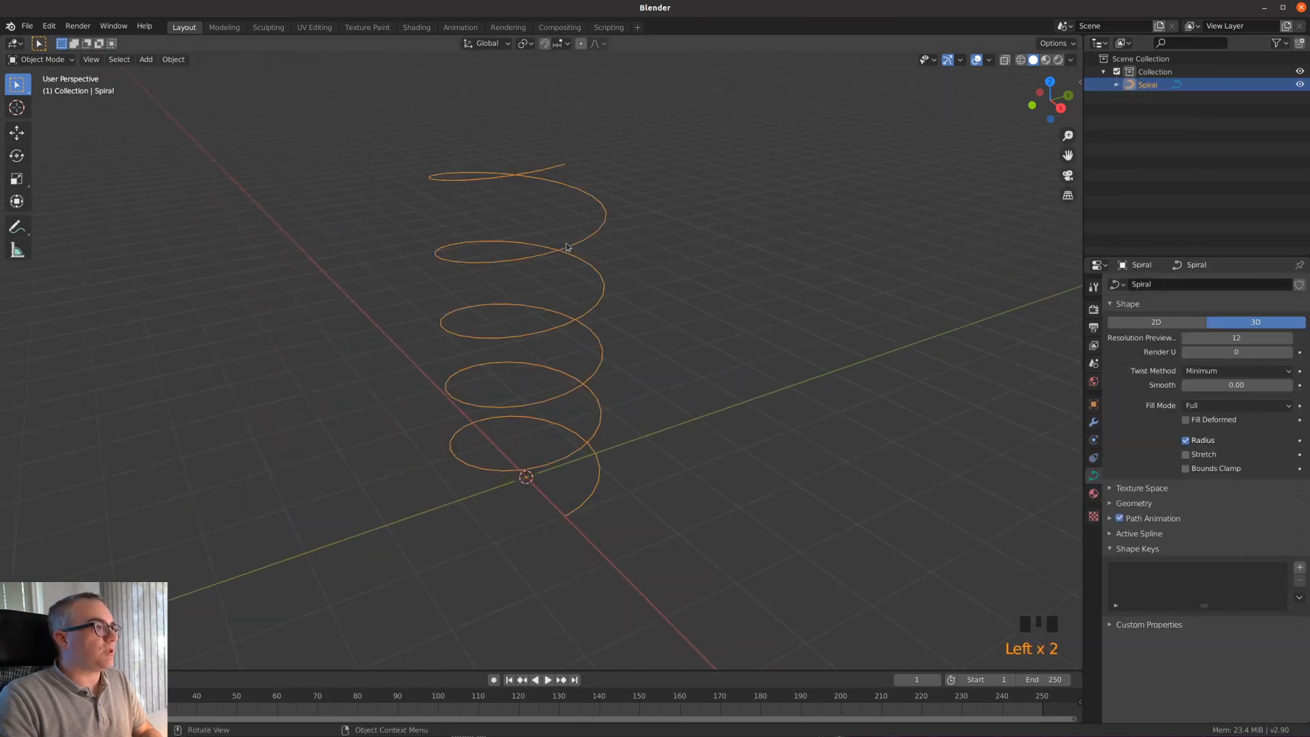
- Add a metaball ball at the world origin and scale it down to about 0.2
{"action": "middle_click_drag", "start_coordinate": [678, 457], "coordinate": [635, 341], "text": "shift"}
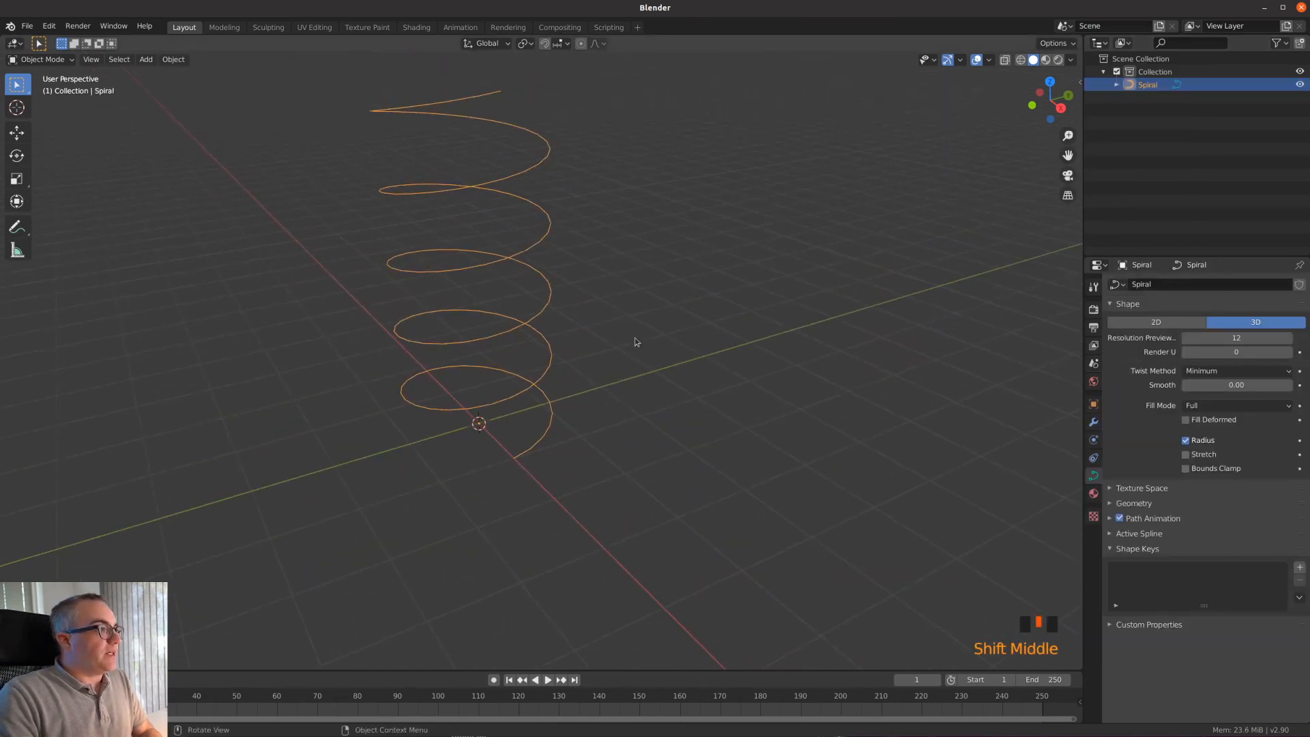
{"action": "left_click", "coordinate": [654, 309]}
{"action": "key", "text": "shift+a"}
{"action": "mouse_move", "coordinate": [654, 308]}
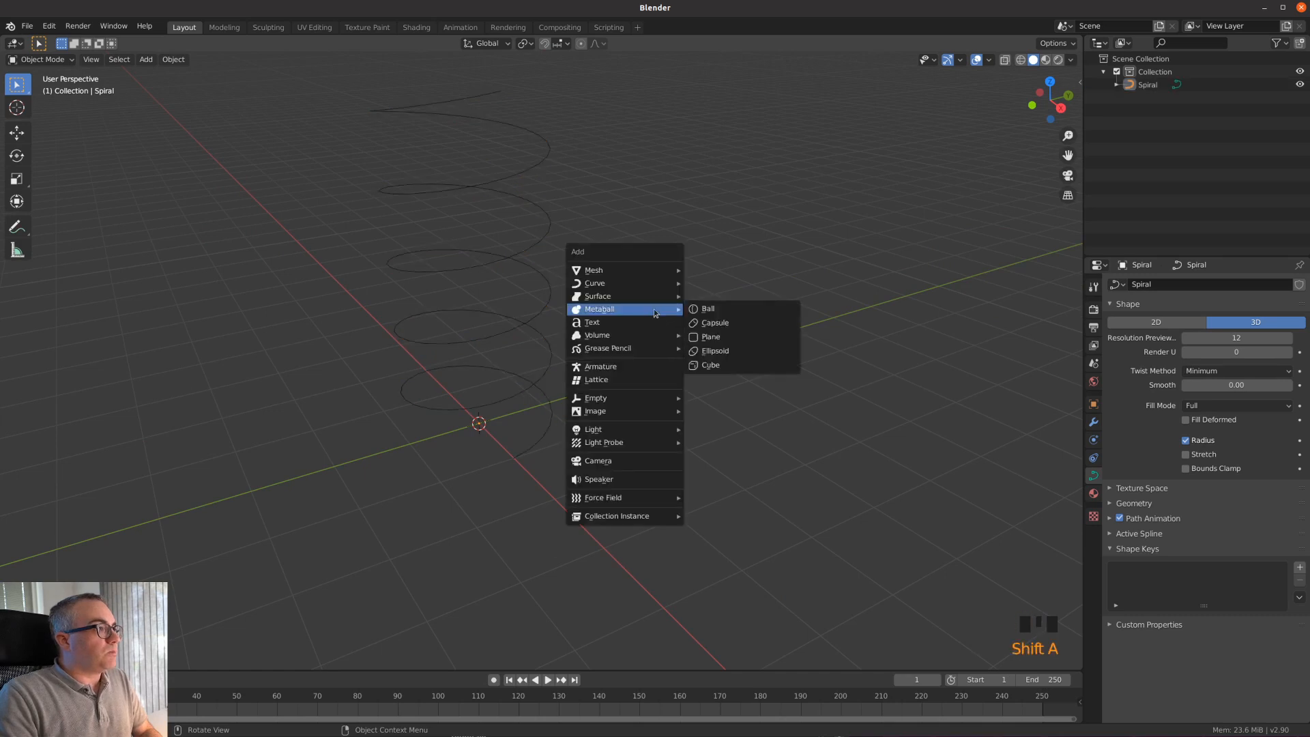
{"action": "left_click", "coordinate": [709, 305]}
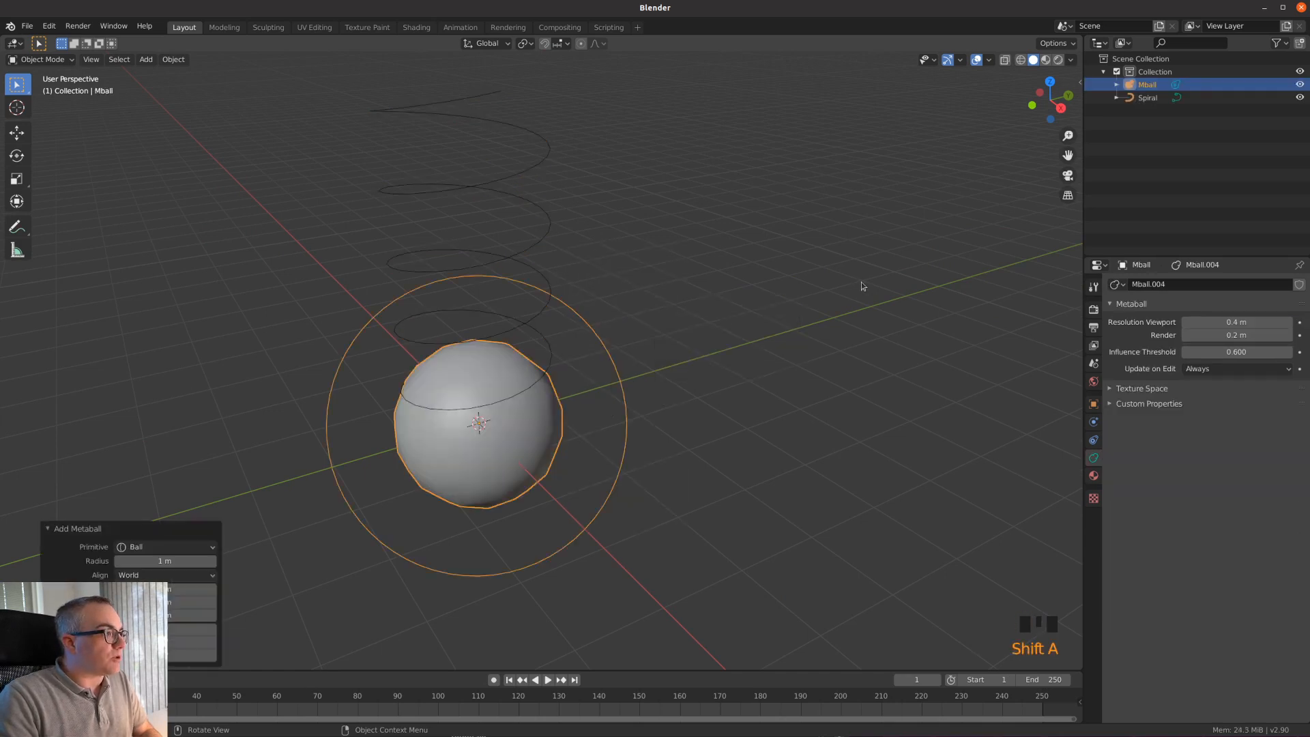
{"action": "key", "text": "s"}
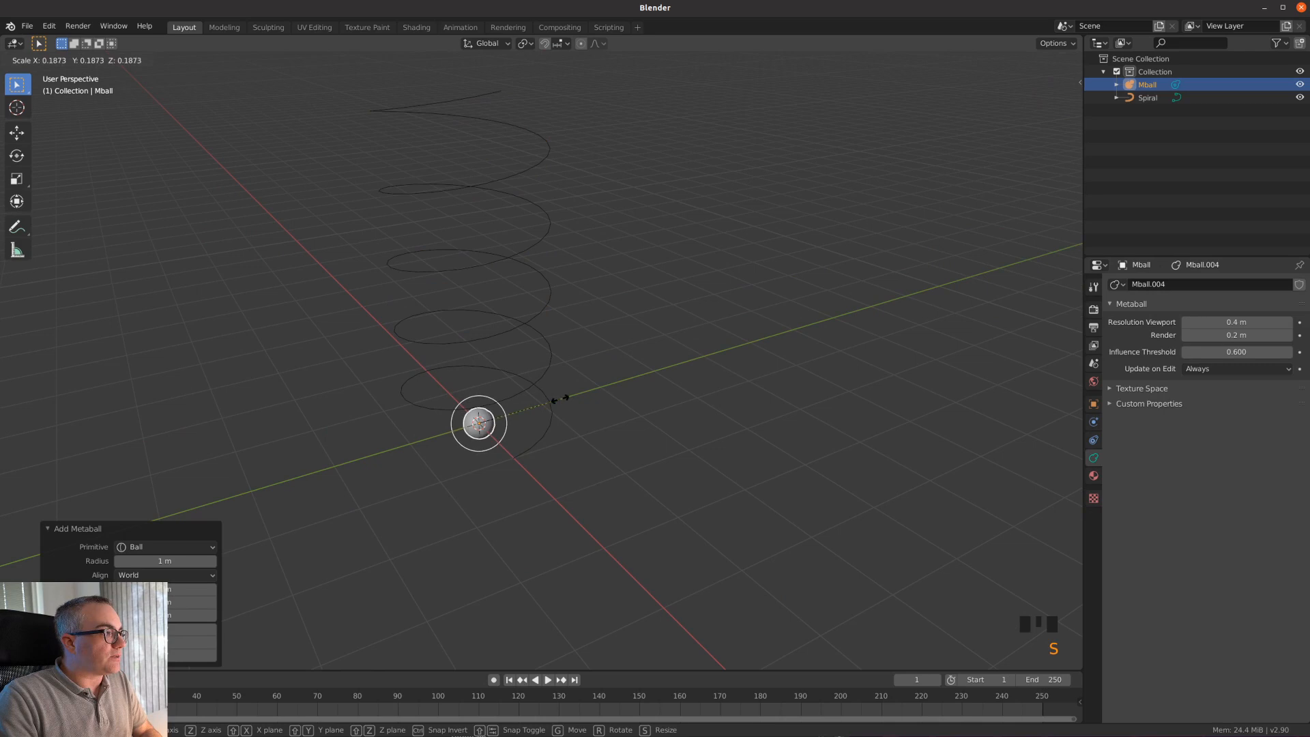
{"action": "left_click", "coordinate": [572, 394]}
- Split the 3D viewport horizontally, switch the lower area to the Animation Nodes editor and create a new node tree
{"action": "middle_click_drag", "start_coordinate": [570, 556], "coordinate": [582, 384], "text": "shift"}
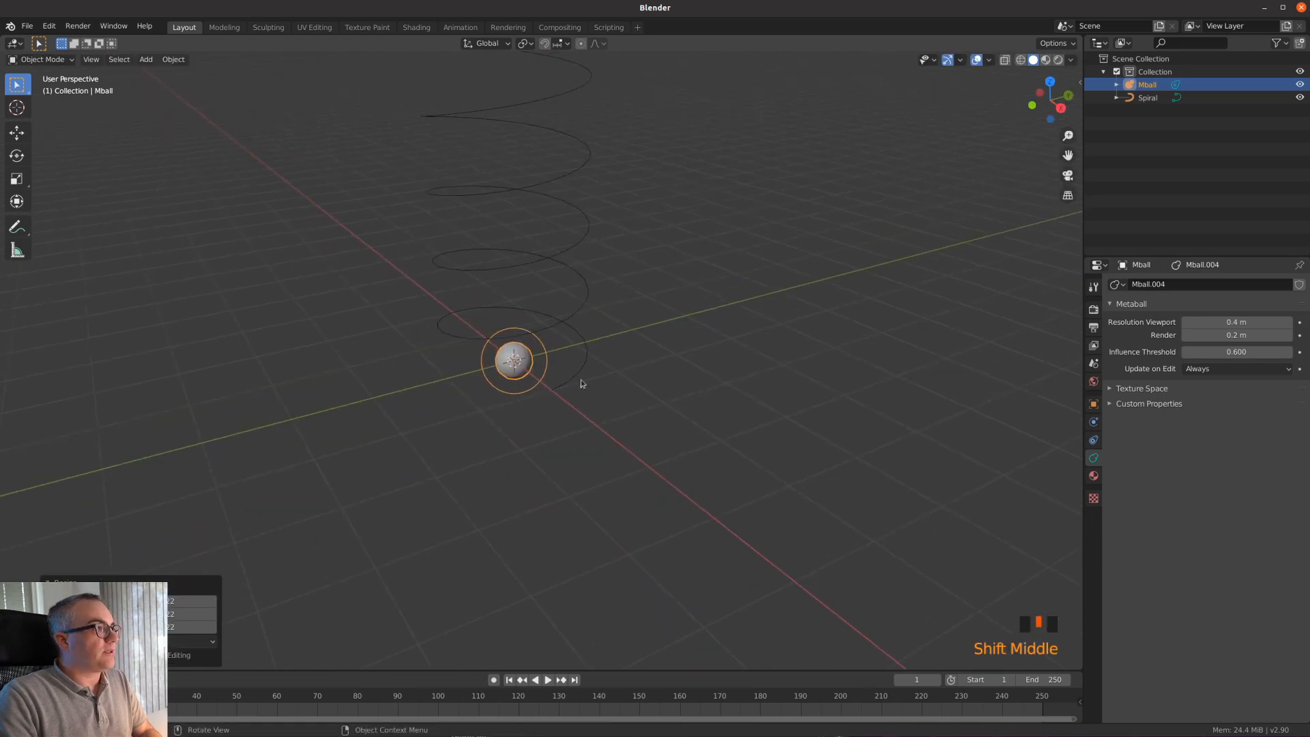
{"action": "left_click_drag", "start_coordinate": [5, 665], "coordinate": [31, 269]}
{"action": "left_click", "coordinate": [50, 181]}
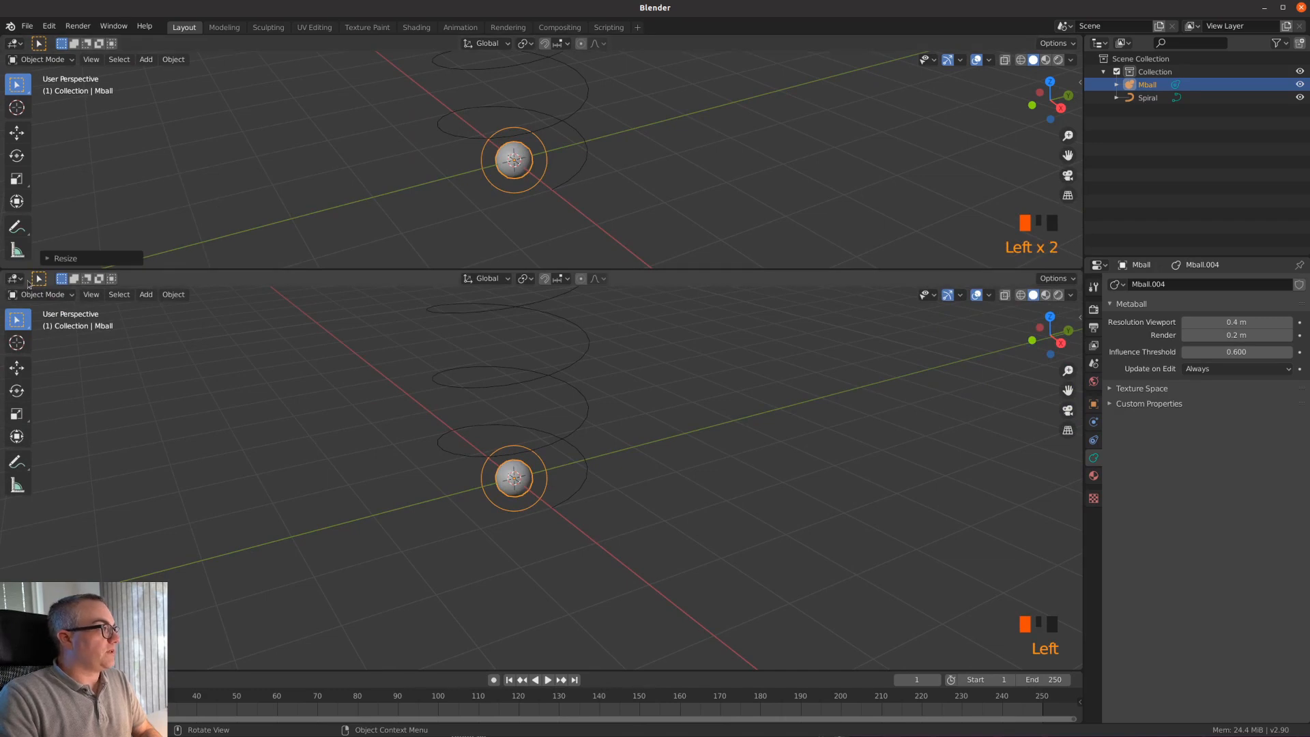
{"action": "left_click", "coordinate": [14, 278]}
{"action": "left_click", "coordinate": [52, 368]}
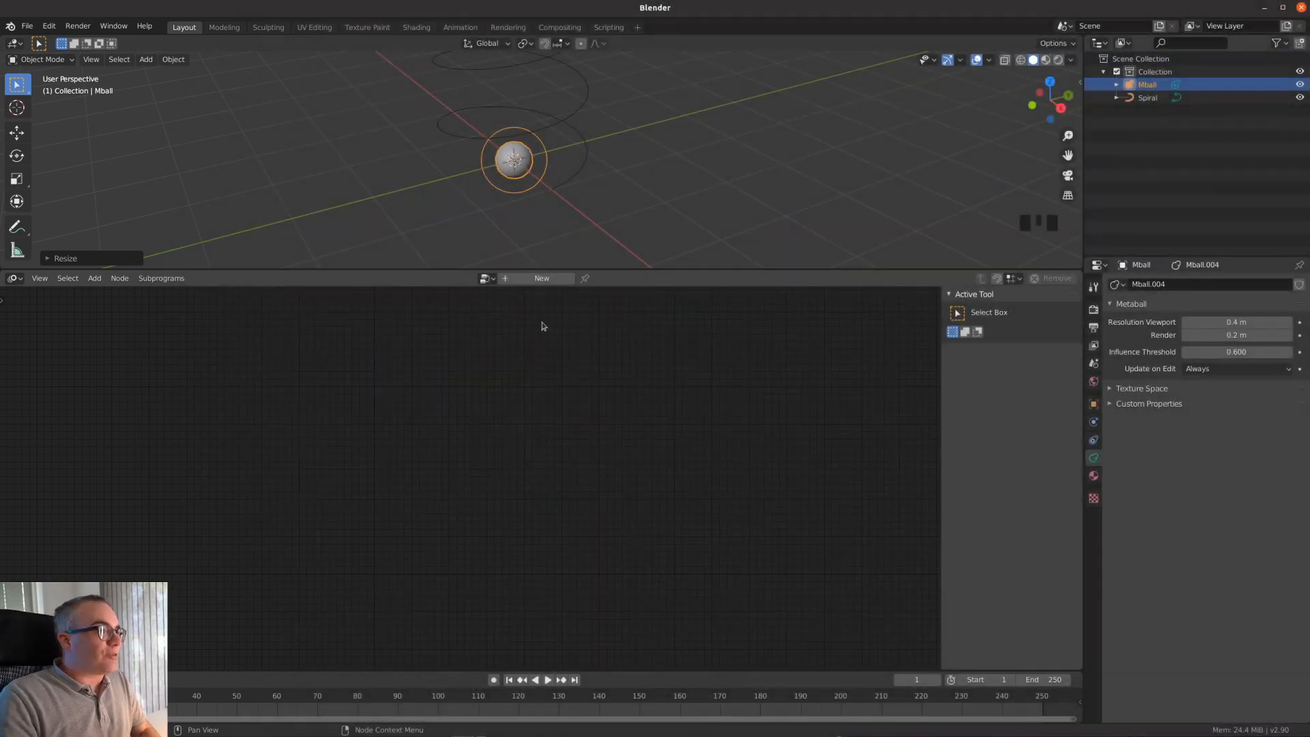
{"action": "key", "text": "n"}
{"action": "left_click", "coordinate": [541, 278]}
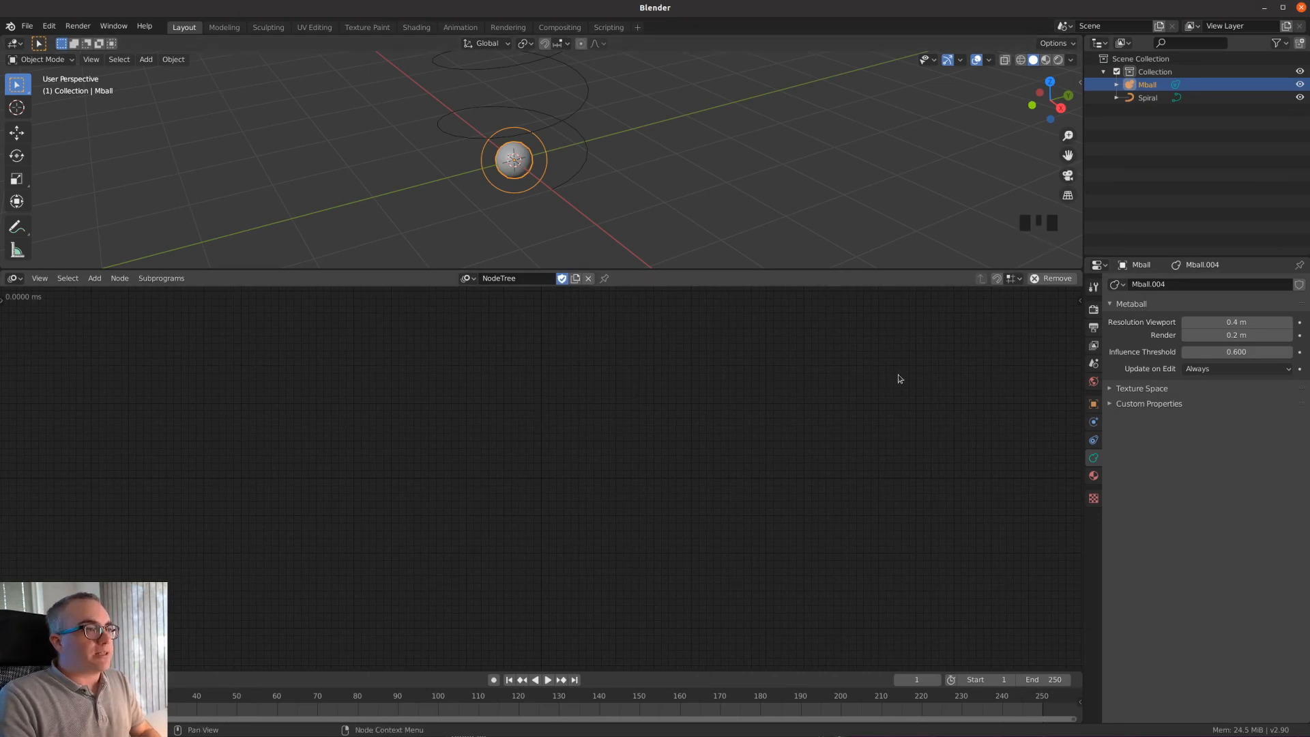
- Turn off Always in the node tree's auto execution and enable Tree Changed, Frame Changed and Property Changed
{"action": "key", "text": "n"}
{"action": "left_click", "coordinate": [1075, 359]}
{"action": "left_click", "coordinate": [950, 313]}
{"action": "left_click_drag", "start_coordinate": [951, 328], "coordinate": [951, 356]}
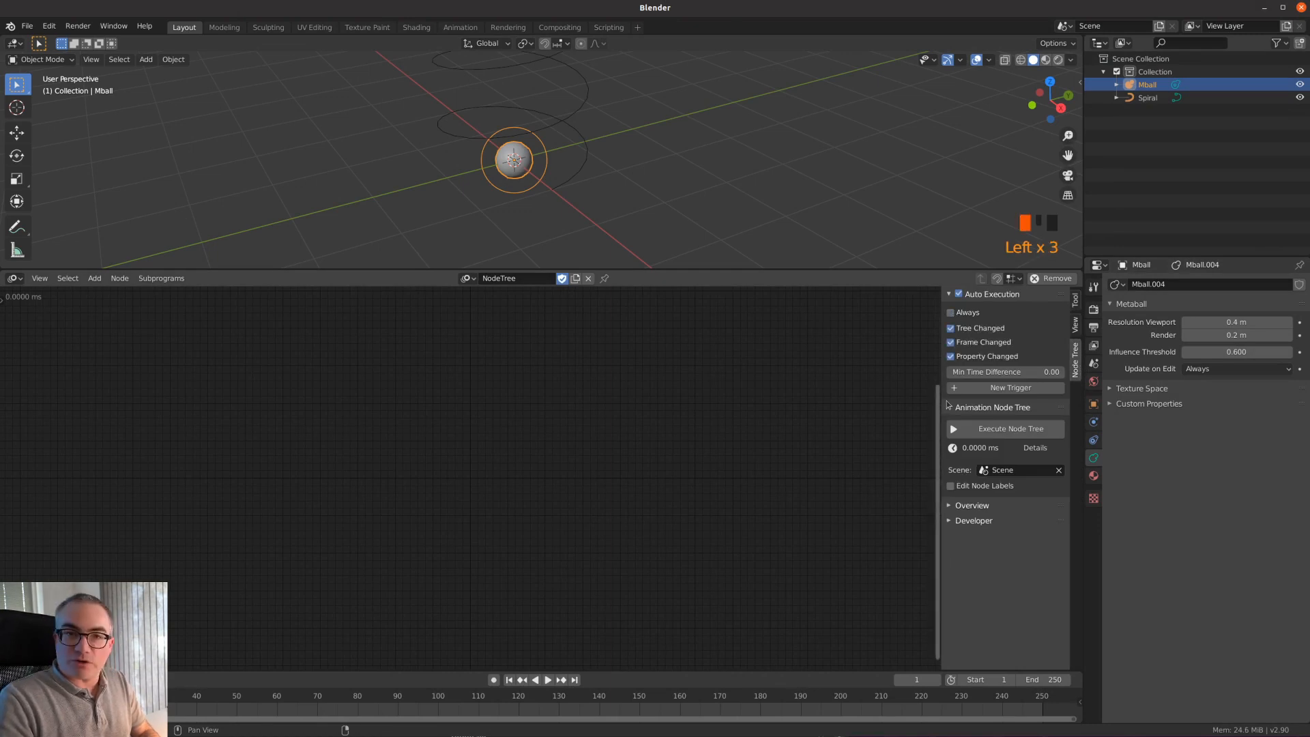
{"action": "key", "text": "n"}
{"action": "left_click", "coordinate": [448, 330]}
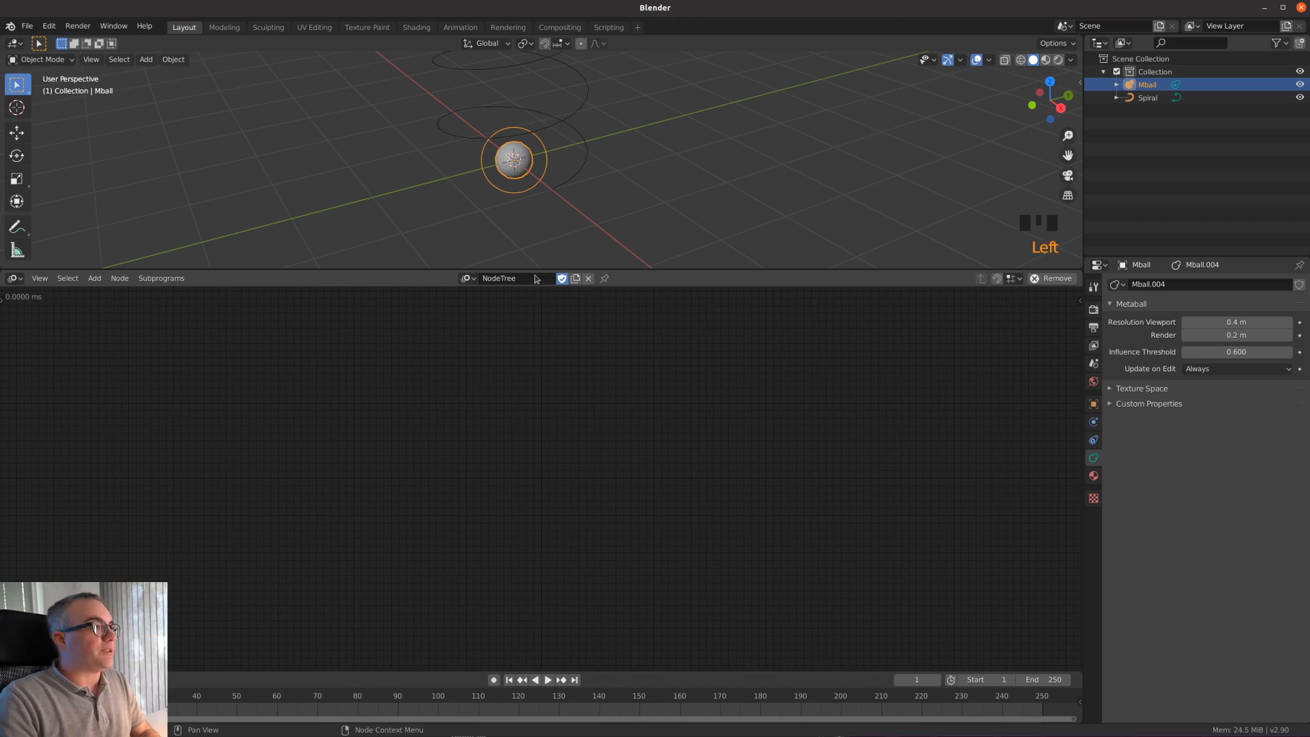
- Add an Object Instancer node to the node tree and place it in the empty canvas
{"action": "left_click", "coordinate": [368, 354]}
{"action": "key", "text": "shift+a"}
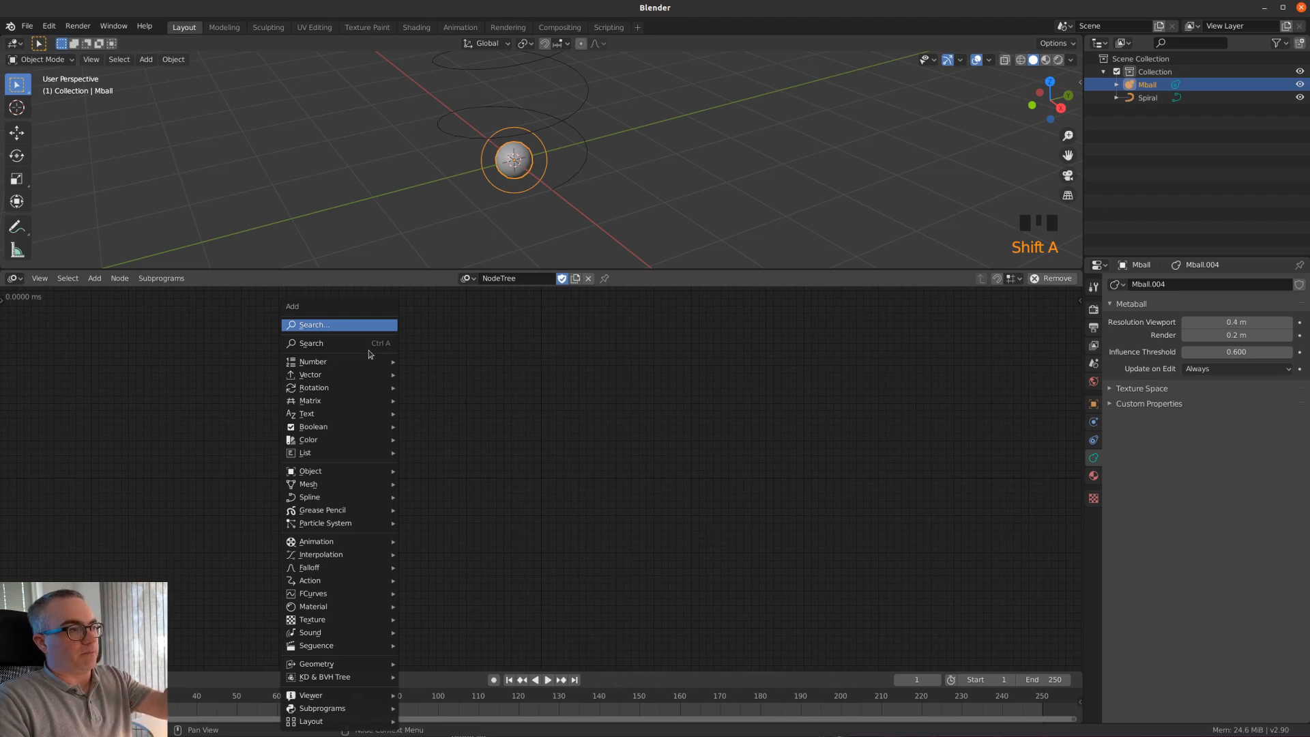
{"action": "mouse_move", "coordinate": [345, 471]}
{"action": "left_click", "coordinate": [450, 474]}
{"action": "left_click", "coordinate": [243, 363]}
{"action": "scroll", "coordinate": [366, 444], "scroll_direction": "up", "scroll_amount": 3}
{"action": "middle_click_drag", "start_coordinate": [366, 444], "coordinate": [482, 518]}
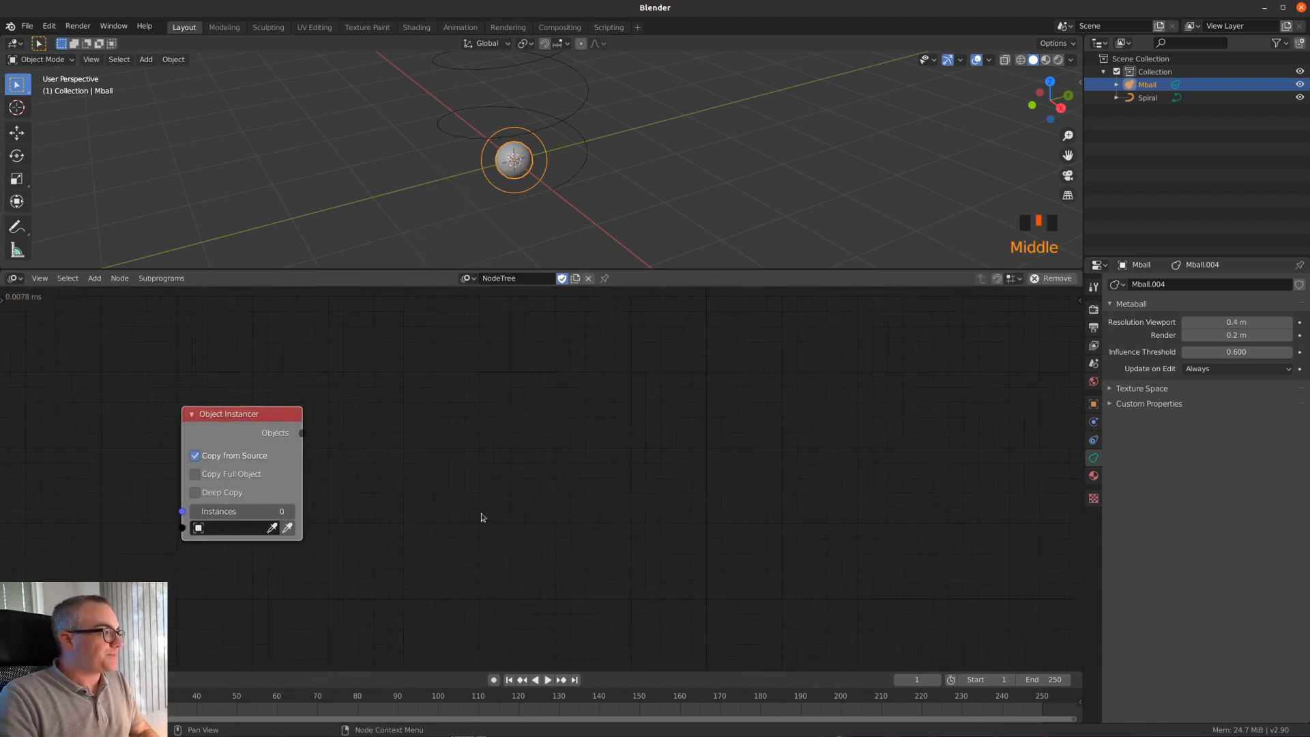
- Set the Object Instancer to create 50 instances of Mball, and collapse the Animation Nodes Object Container collection
{"action": "left_click", "coordinate": [239, 529]}
{"action": "left_click", "coordinate": [229, 547]}
{"action": "left_click", "coordinate": [257, 513]}
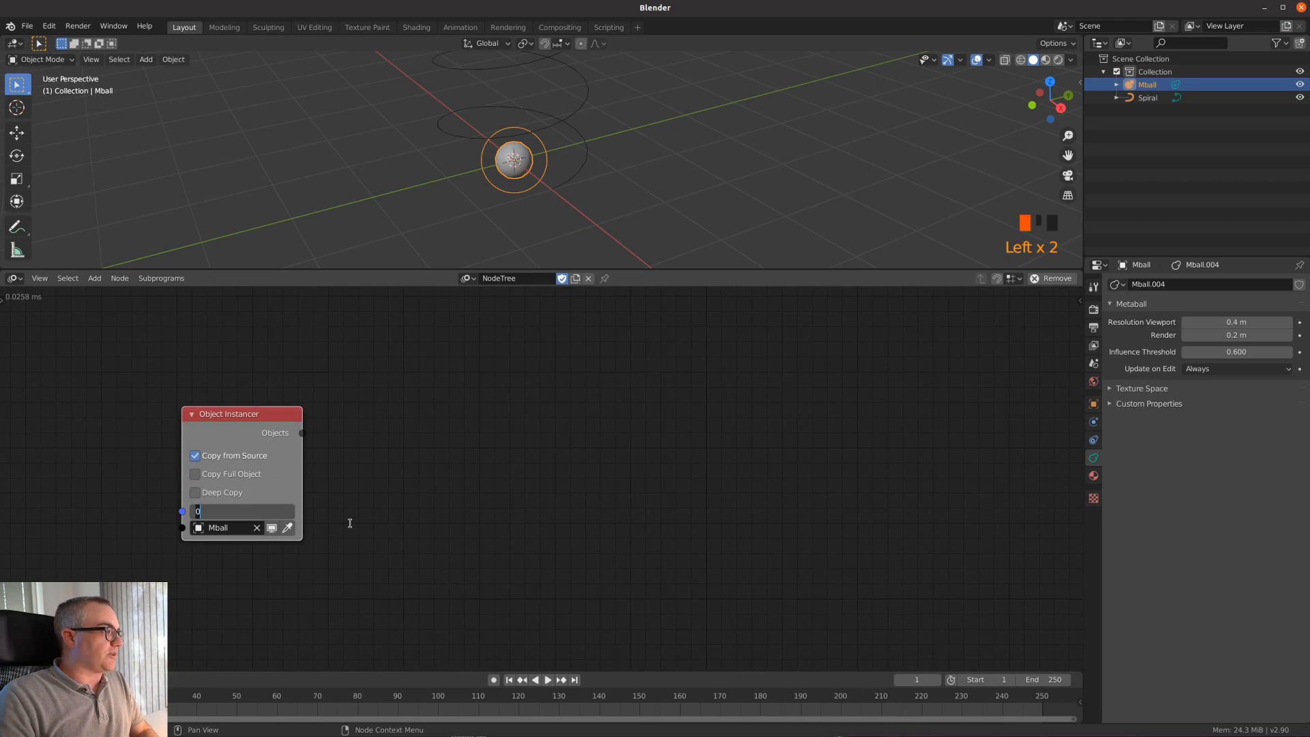
{"action": "type", "text": "50"}
{"action": "key", "text": "Return"}
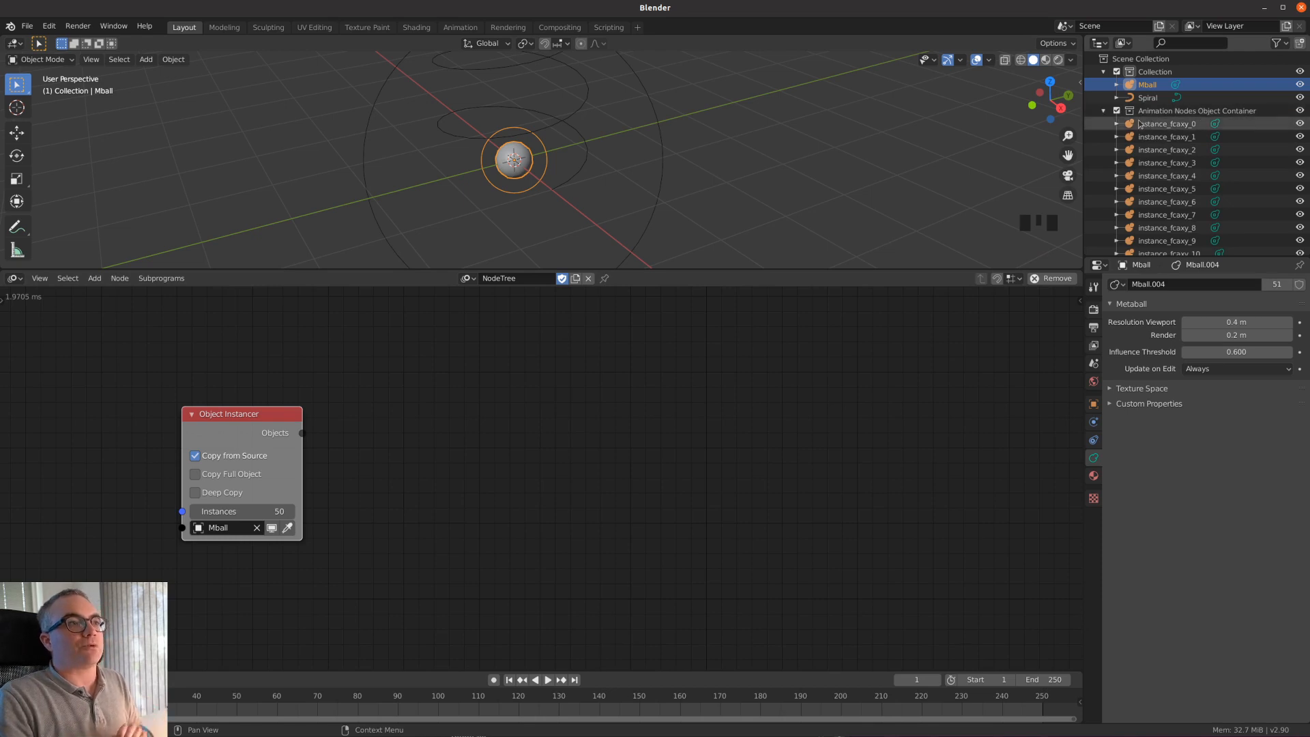
{"action": "left_click", "coordinate": [1104, 112]}
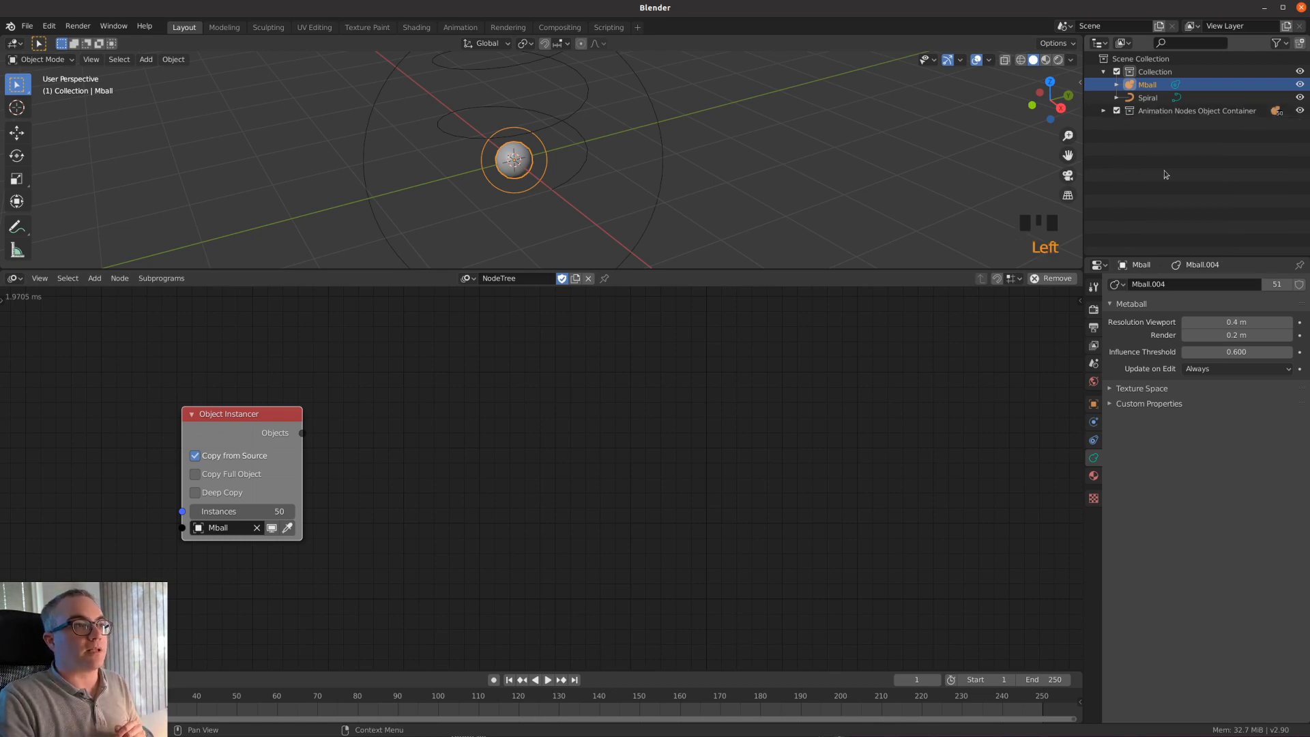
{"action": "left_click_drag", "start_coordinate": [249, 425], "coordinate": [233, 401]}
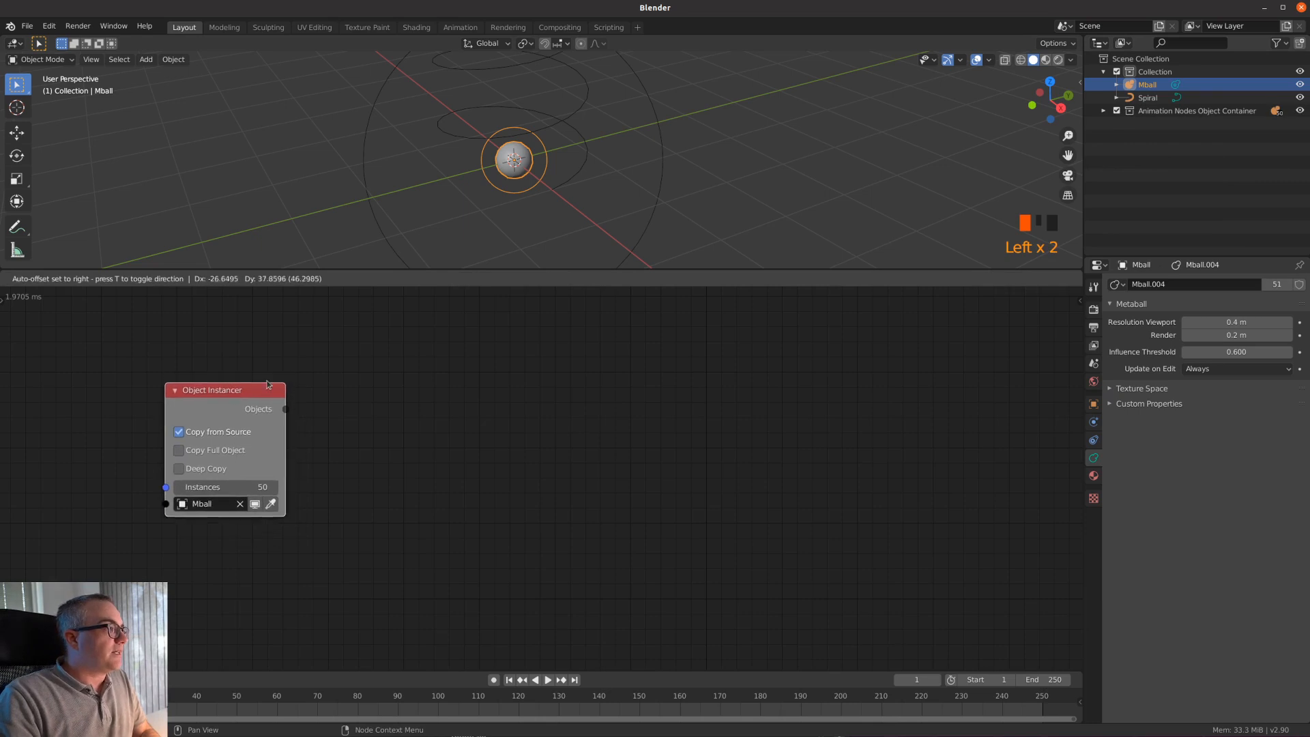
- Add an Evaluate Spline node beside the Object Instancer and assign the Spiral curve as its spline
{"action": "middle_click_drag", "start_coordinate": [754, 156], "coordinate": [722, 224], "text": "shift"}
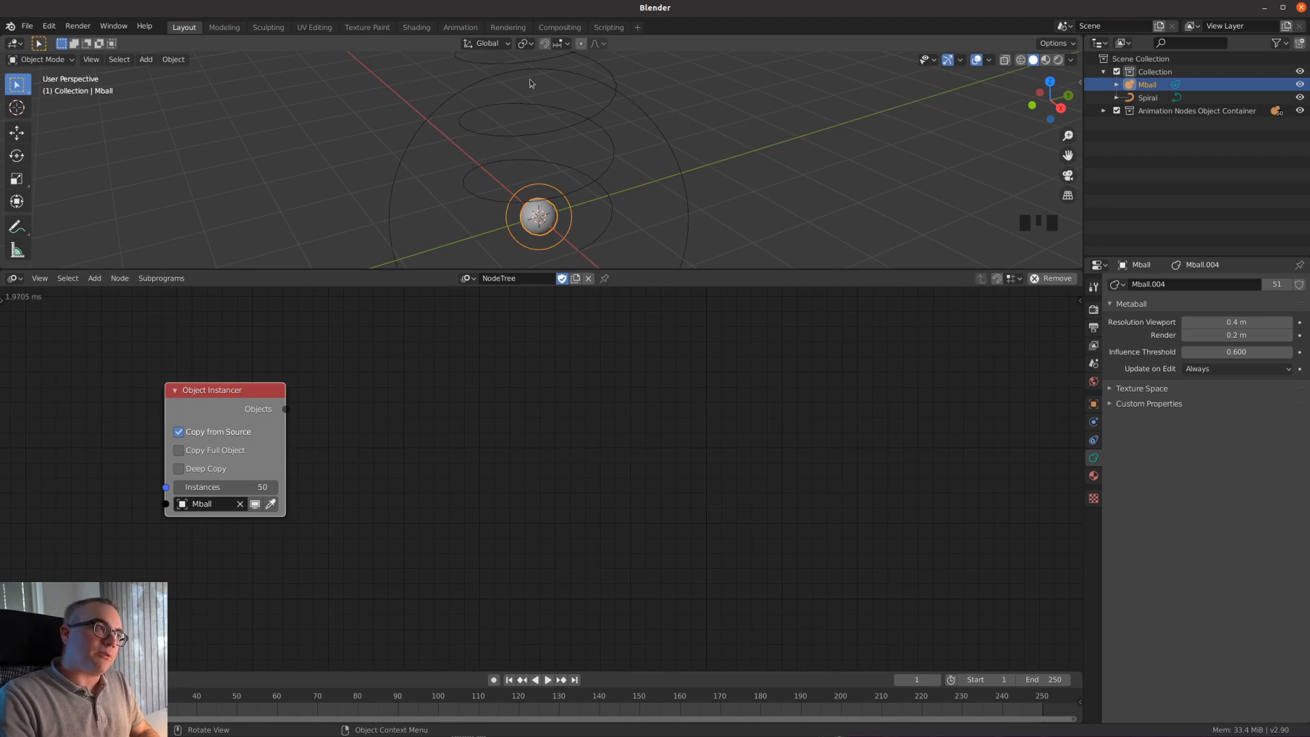
{"action": "left_click", "coordinate": [589, 121]}
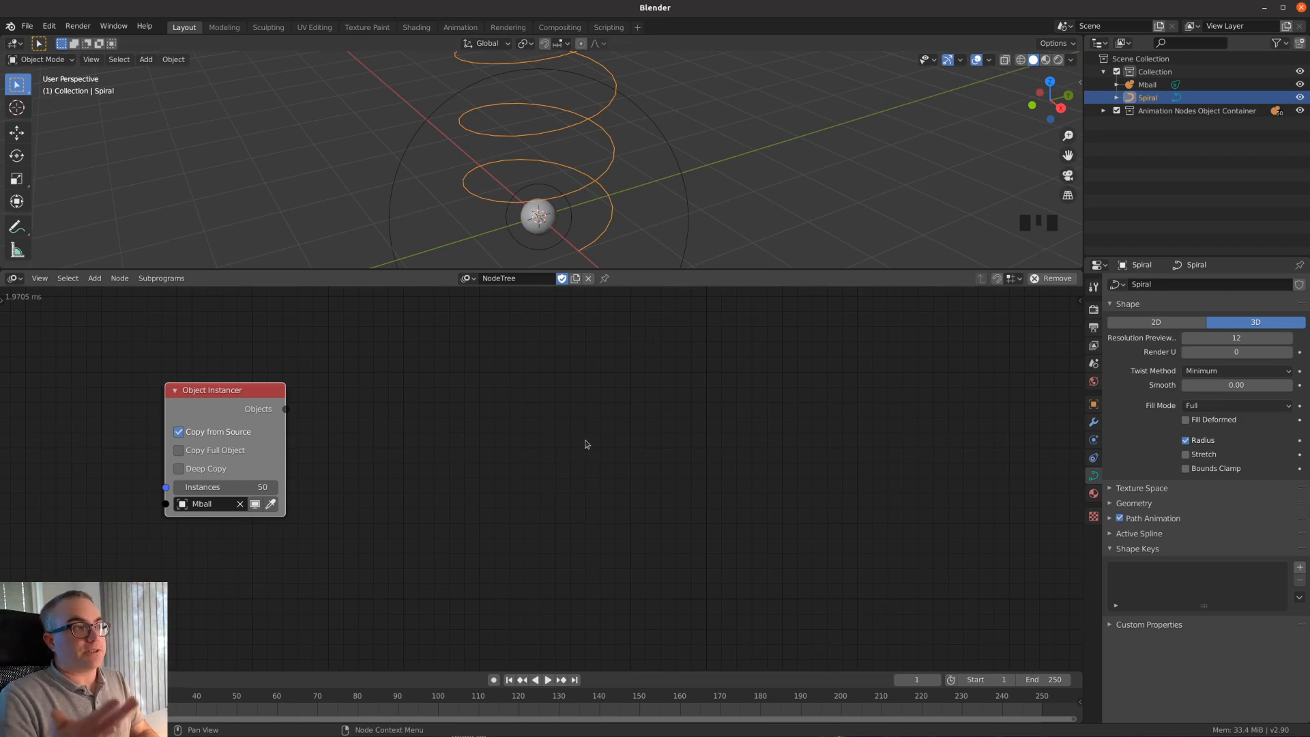
{"action": "key", "text": "shift+a"}
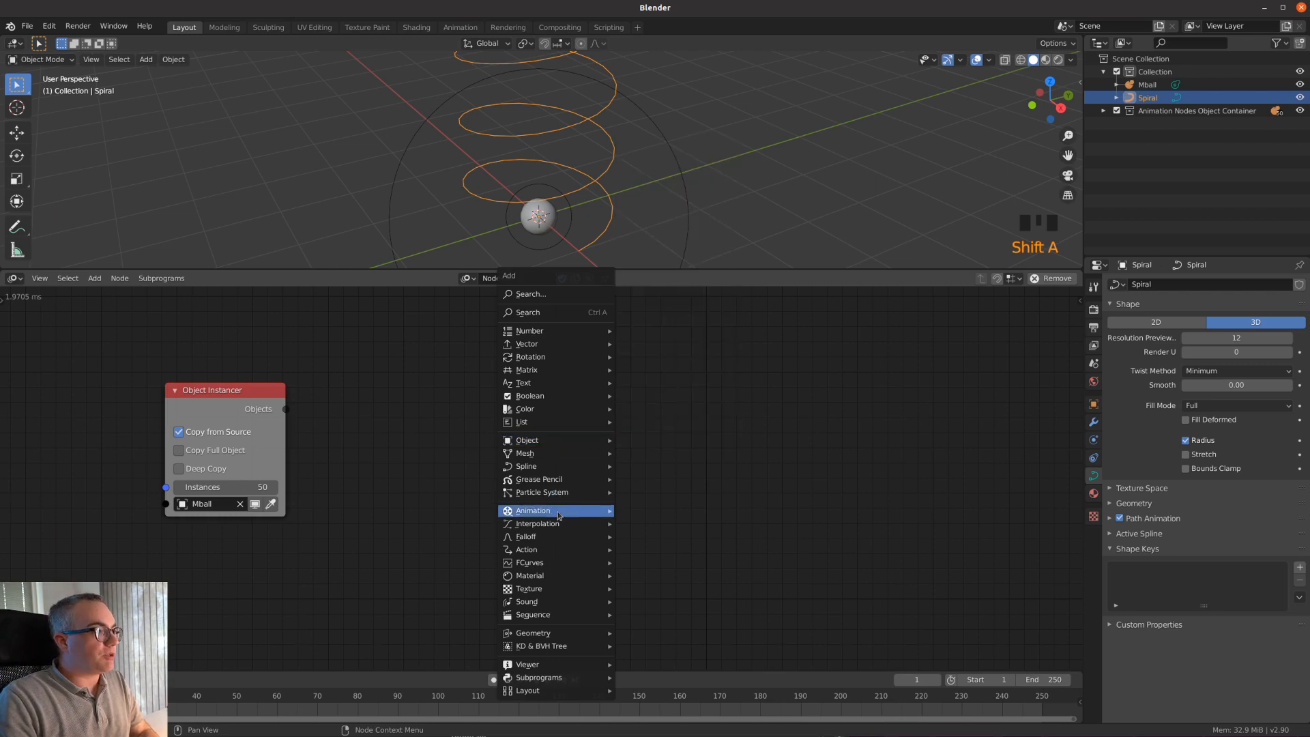
{"action": "mouse_move", "coordinate": [558, 471]}
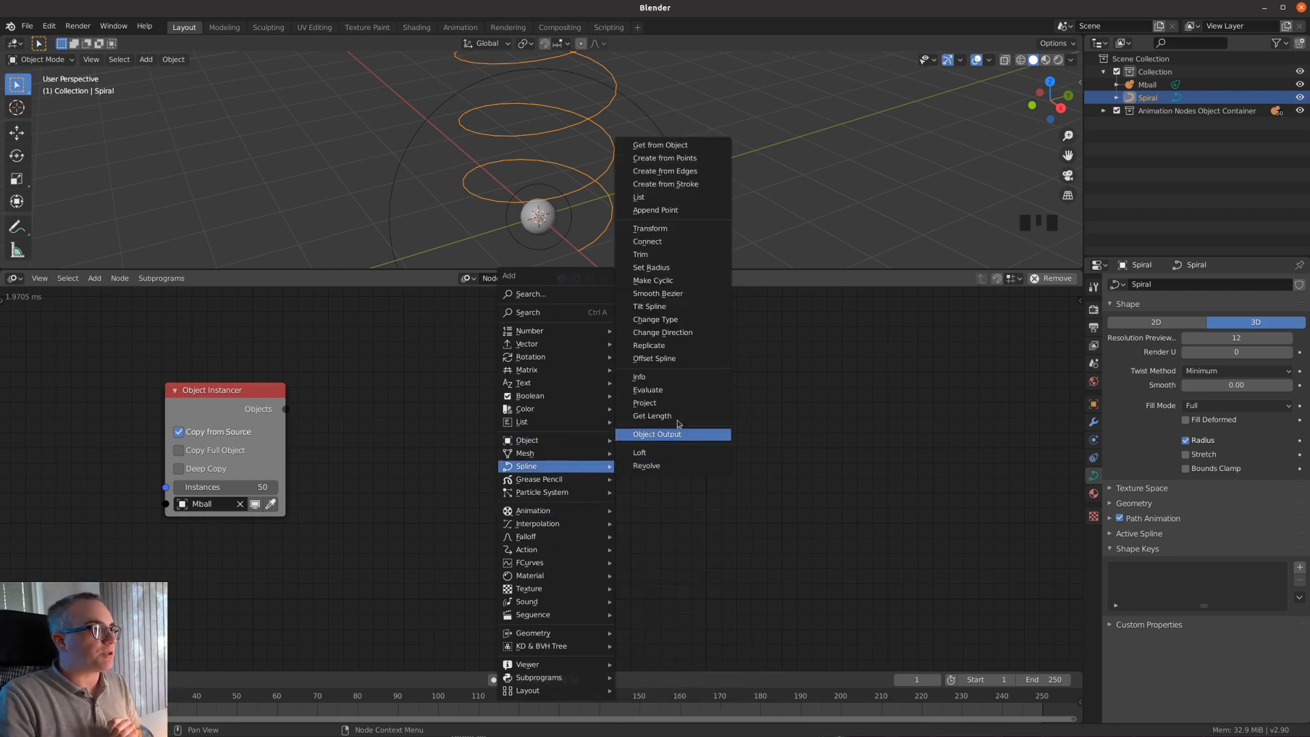
{"action": "left_click", "coordinate": [672, 390]}
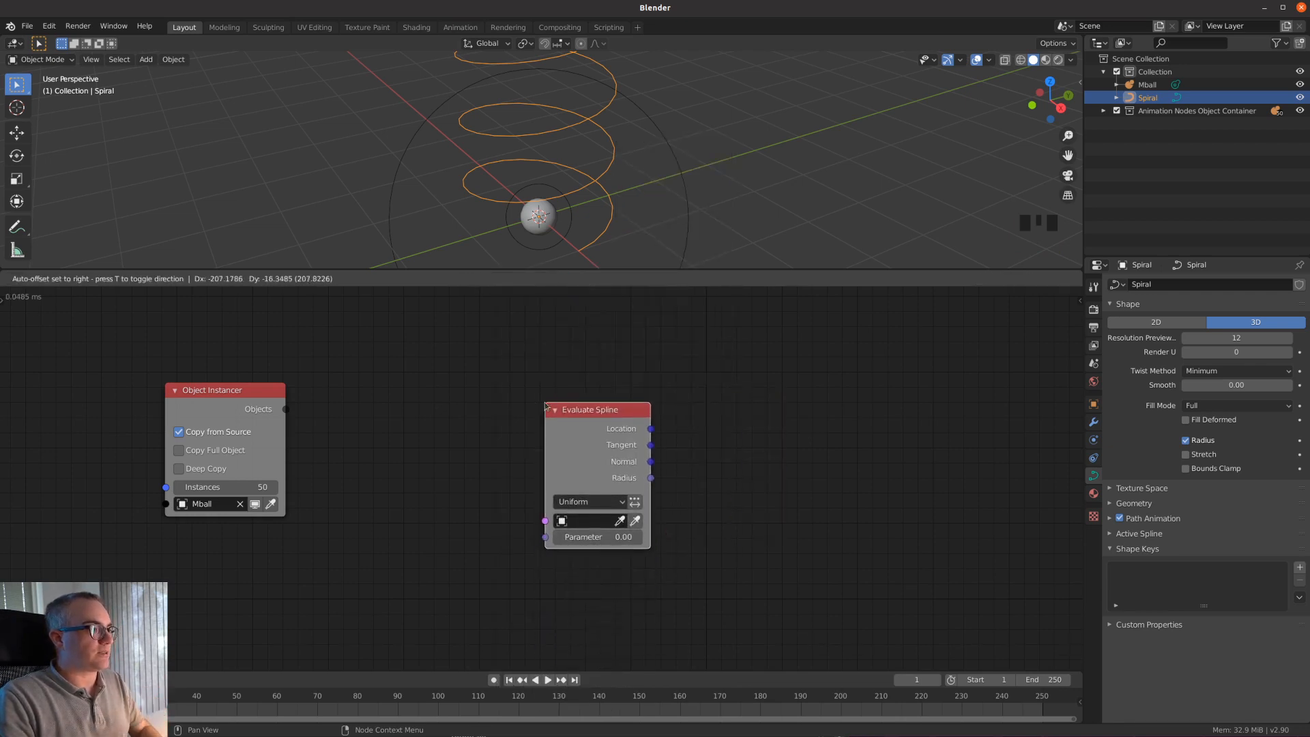
{"action": "left_click", "coordinate": [542, 385]}
{"action": "left_click", "coordinate": [598, 520]}
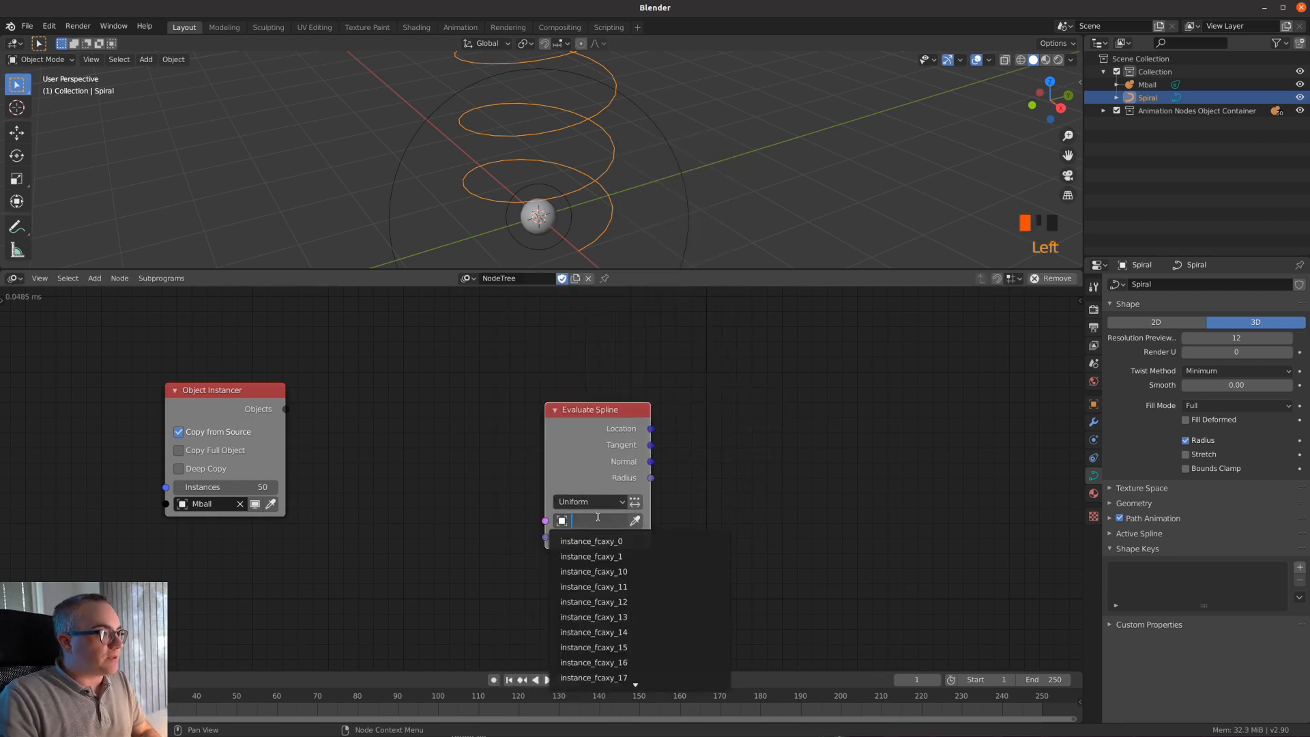
{"action": "type", "text": "sp"}
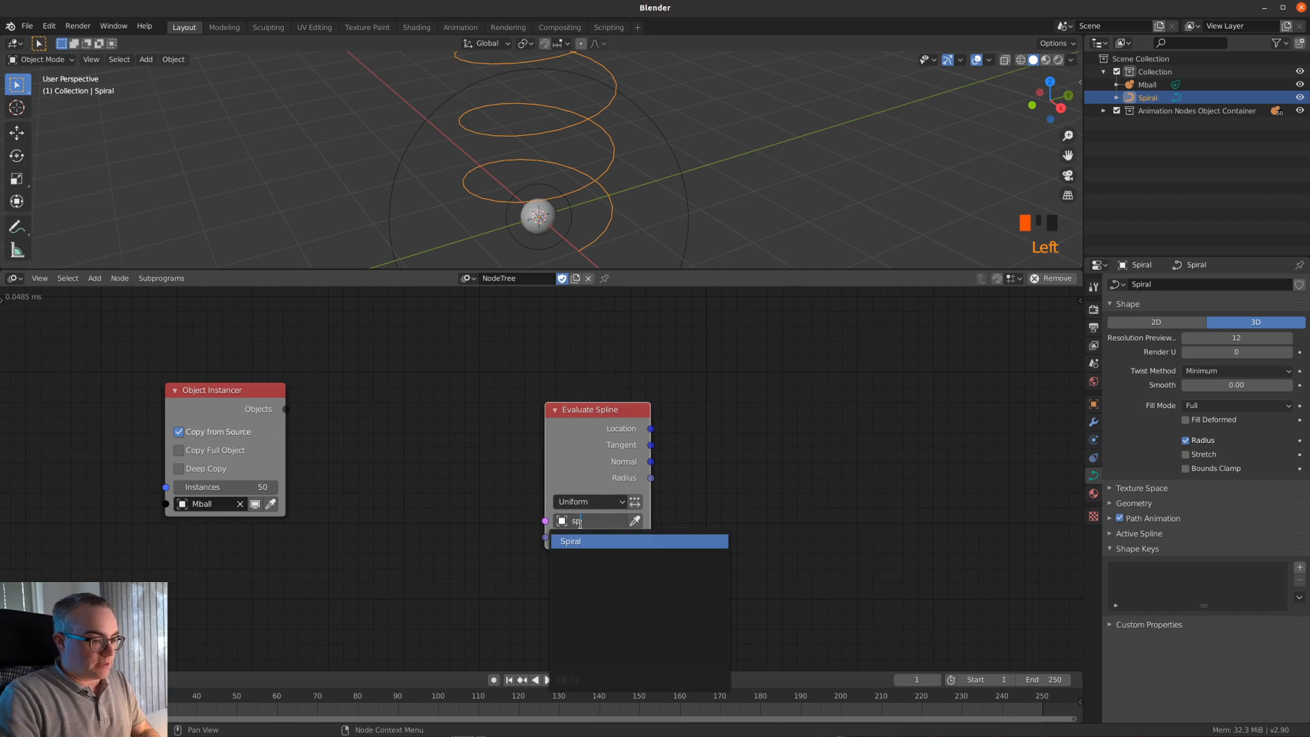
{"action": "left_click", "coordinate": [616, 540]}
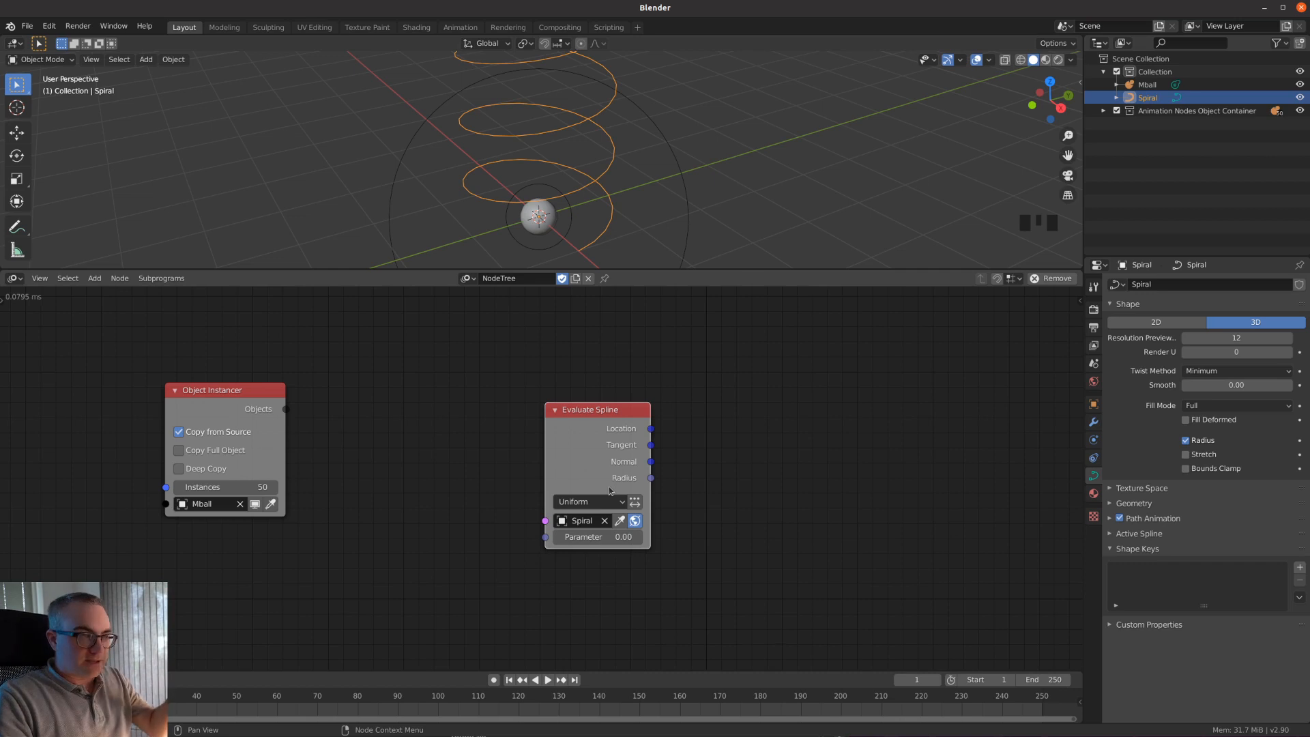
- Add a 3D Viewer node and connect the Evaluate Spline node's Location output to its Data input
{"action": "left_click", "coordinate": [652, 434]}
{"action": "key", "text": "shift+a"}
{"action": "mouse_move", "coordinate": [749, 647]}
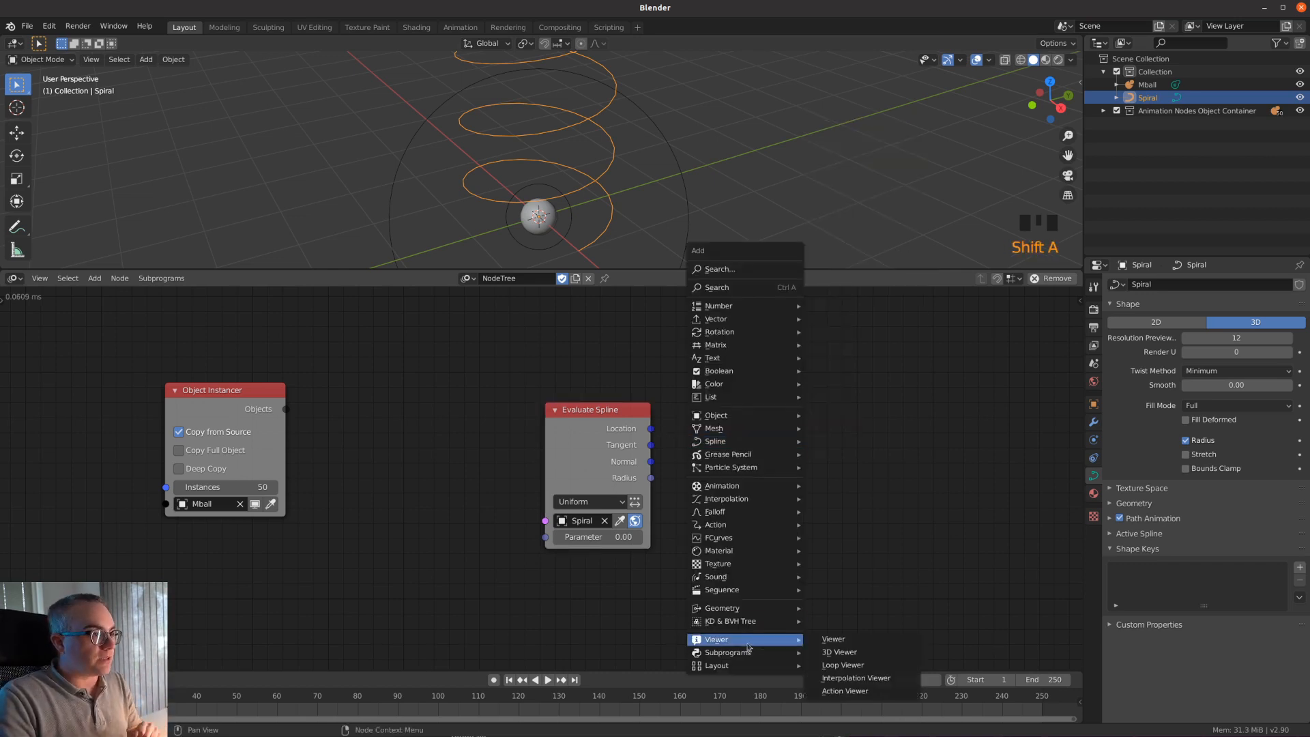
{"action": "left_click", "coordinate": [859, 653]}
{"action": "left_click", "coordinate": [743, 424]}
{"action": "left_click_drag", "start_coordinate": [651, 429], "coordinate": [826, 451]}
{"action": "left_click", "coordinate": [636, 272]}
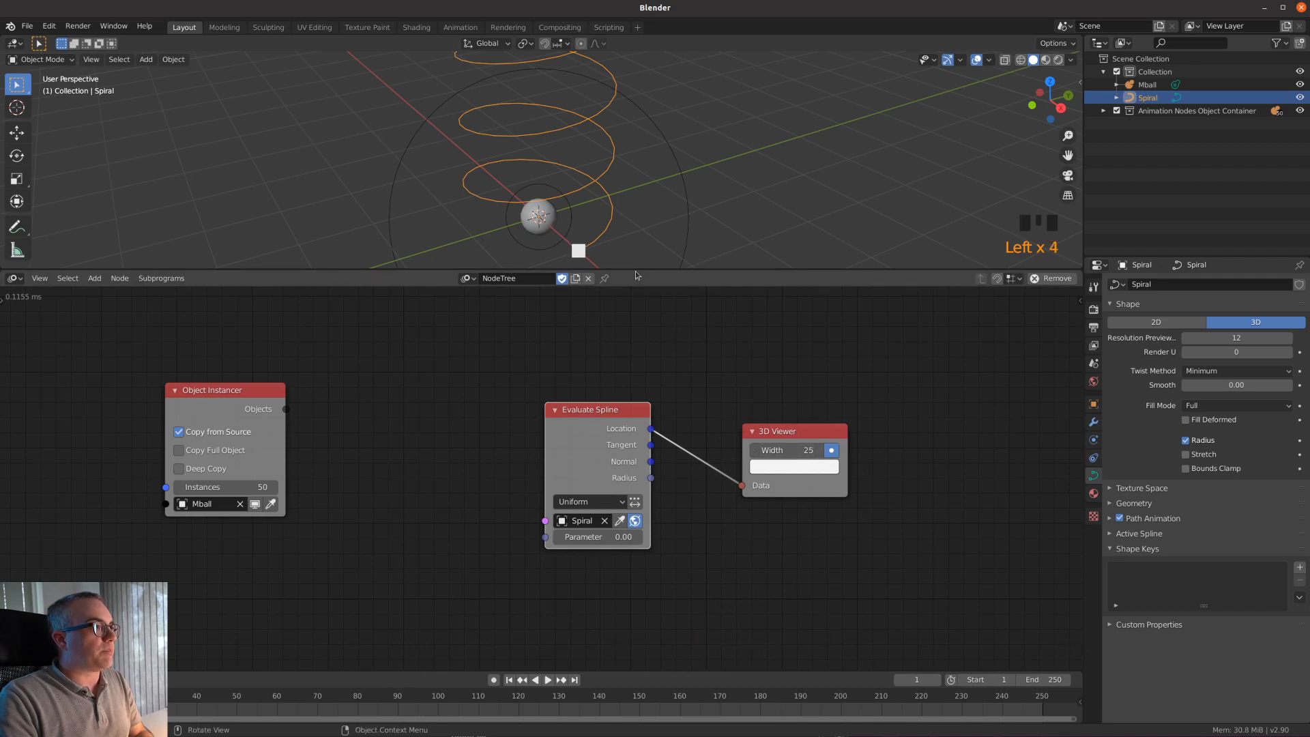
- Enlarge the 3D viewport and raise the Evaluate Spline Parameter stepwise to 1.00 to follow the point along the spiral
{"action": "left_click_drag", "start_coordinate": [635, 271], "coordinate": [635, 322]}
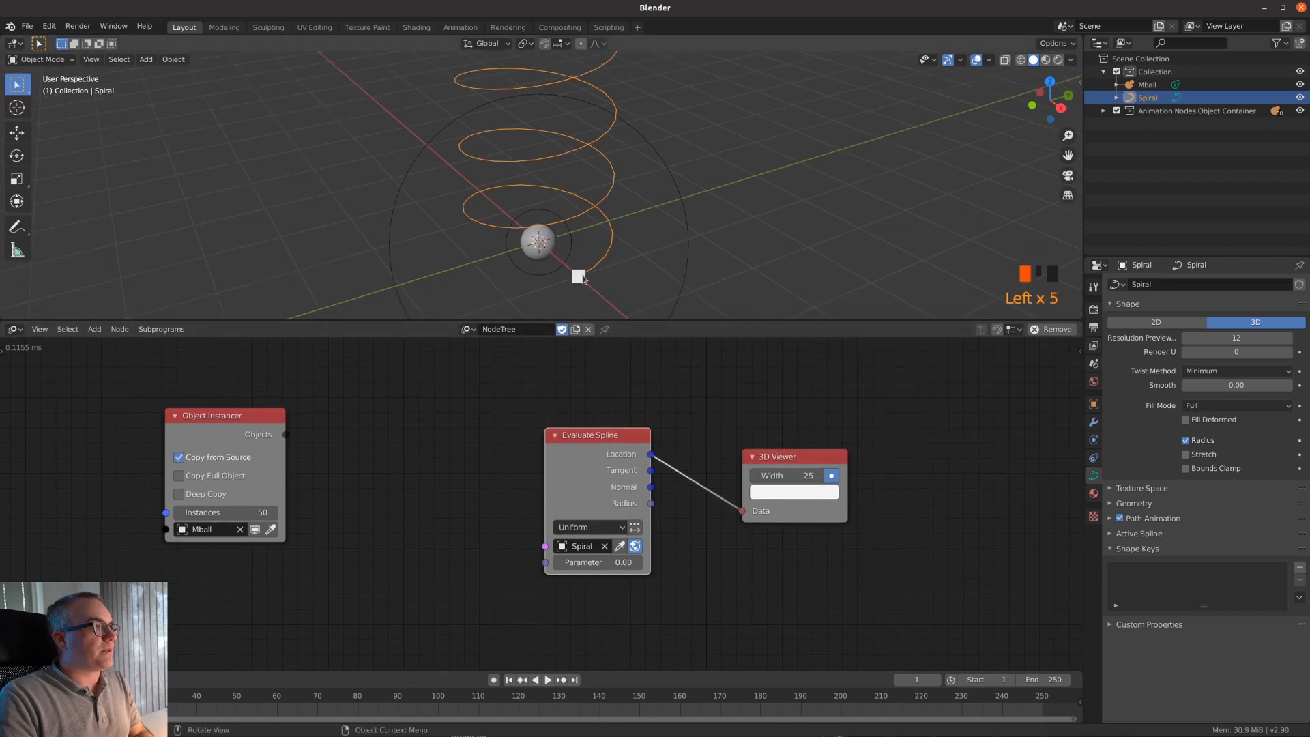
{"action": "left_click_drag", "start_coordinate": [601, 562], "coordinate": [635, 562]}
{"action": "scroll", "coordinate": [597, 225], "scroll_direction": "down", "scroll_amount": 2}
{"action": "middle_click_drag", "start_coordinate": [597, 225], "coordinate": [607, 266], "text": "shift"}
{"action": "left_click", "coordinate": [637, 562]}
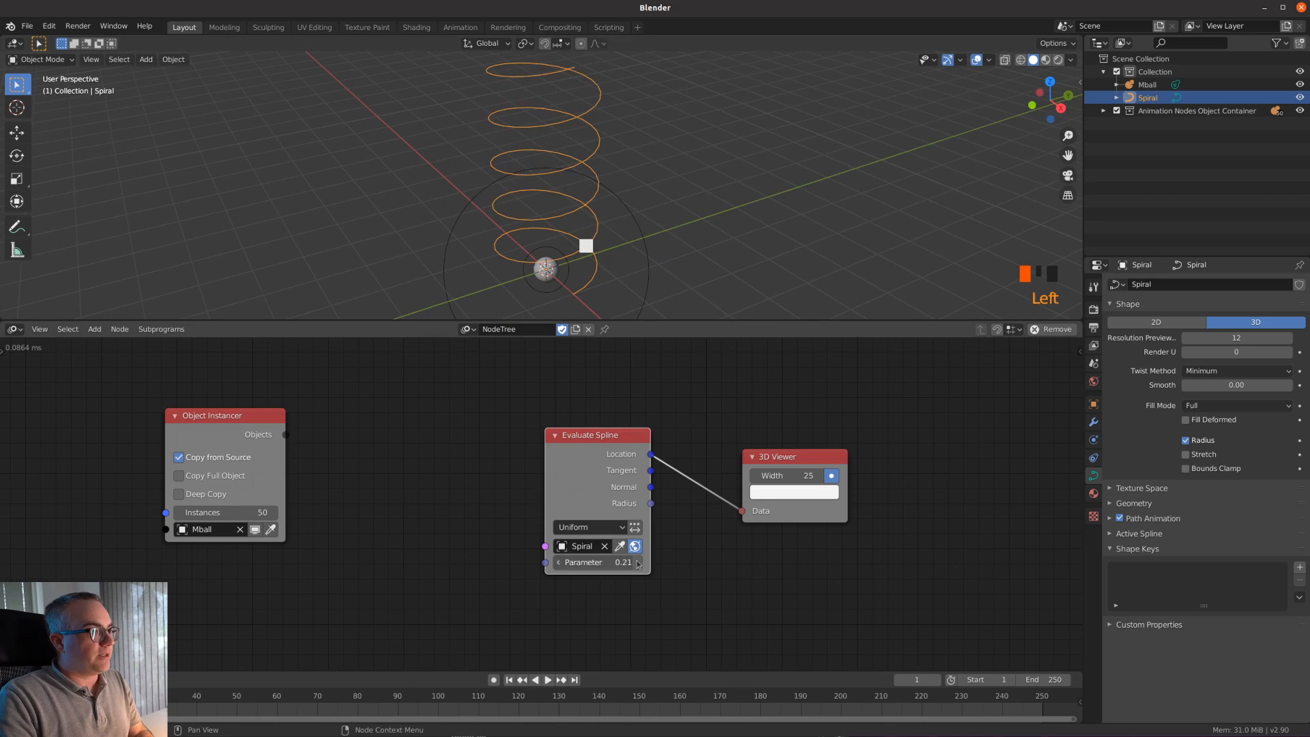
{"action": "left_click", "coordinate": [636, 563]}
{"action": "left_click", "coordinate": [637, 562]}
{"action": "left_click", "coordinate": [636, 563]}
{"action": "left_click", "coordinate": [637, 562]}
{"action": "left_click", "coordinate": [636, 562]}
{"action": "left_click", "coordinate": [636, 562]}
{"action": "left_click", "coordinate": [636, 562]}
{"action": "left_click", "coordinate": [636, 562]}
{"action": "left_click", "coordinate": [637, 563]}
{"action": "left_click", "coordinate": [636, 562]}
{"action": "left_click", "coordinate": [637, 562]}
{"action": "left_click", "coordinate": [616, 562]}
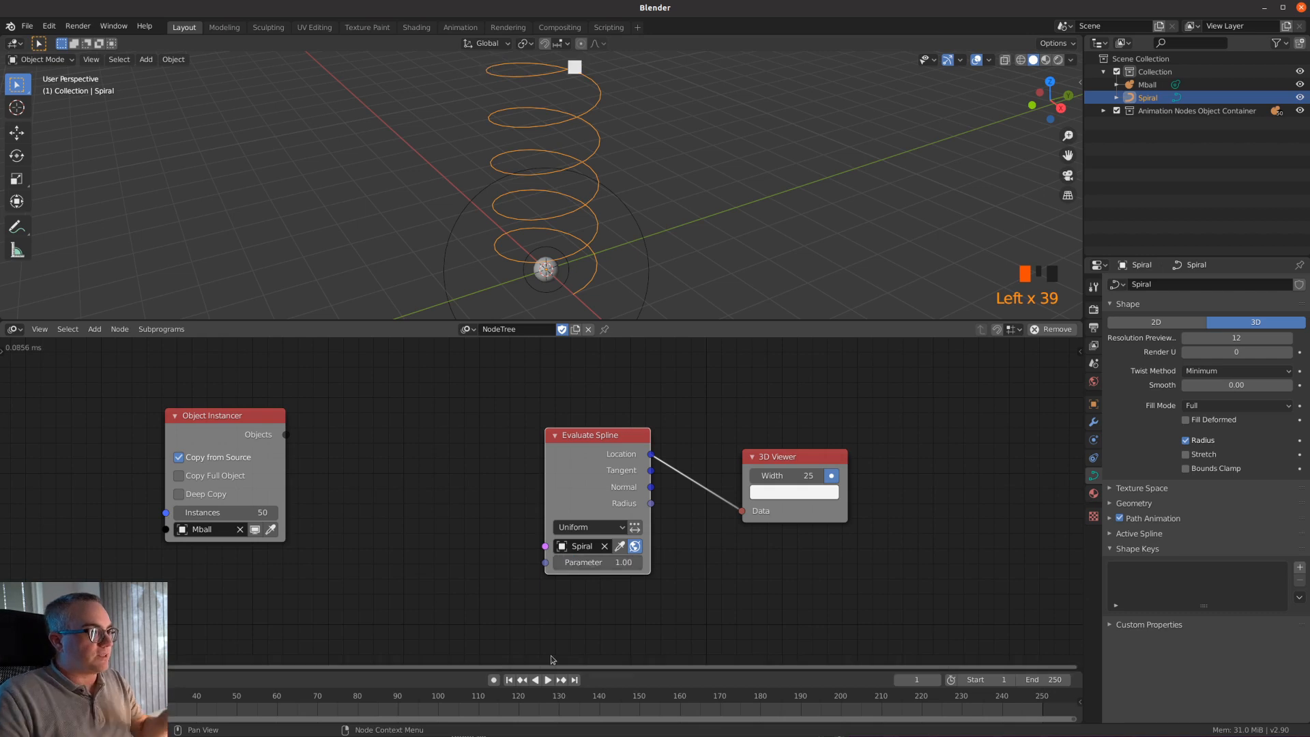
{"action": "middle_click_drag", "start_coordinate": [722, 175], "coordinate": [719, 453]}
- Delete the 3D Viewer node and move the Evaluate Spline node slightly down
{"action": "left_click", "coordinate": [781, 455]}
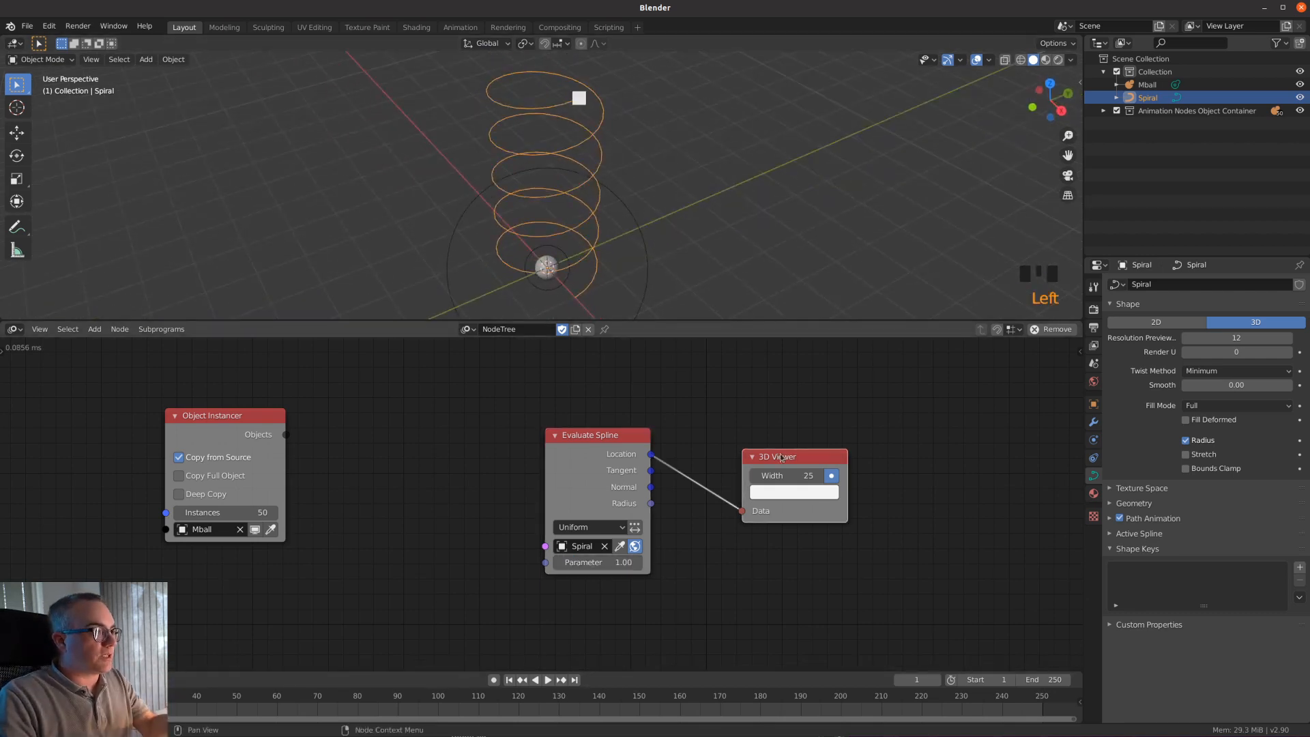
{"action": "key", "text": "Delete"}
{"action": "left_click", "coordinate": [571, 439]}
{"action": "left_click_drag", "start_coordinate": [571, 438], "coordinate": [568, 470]}
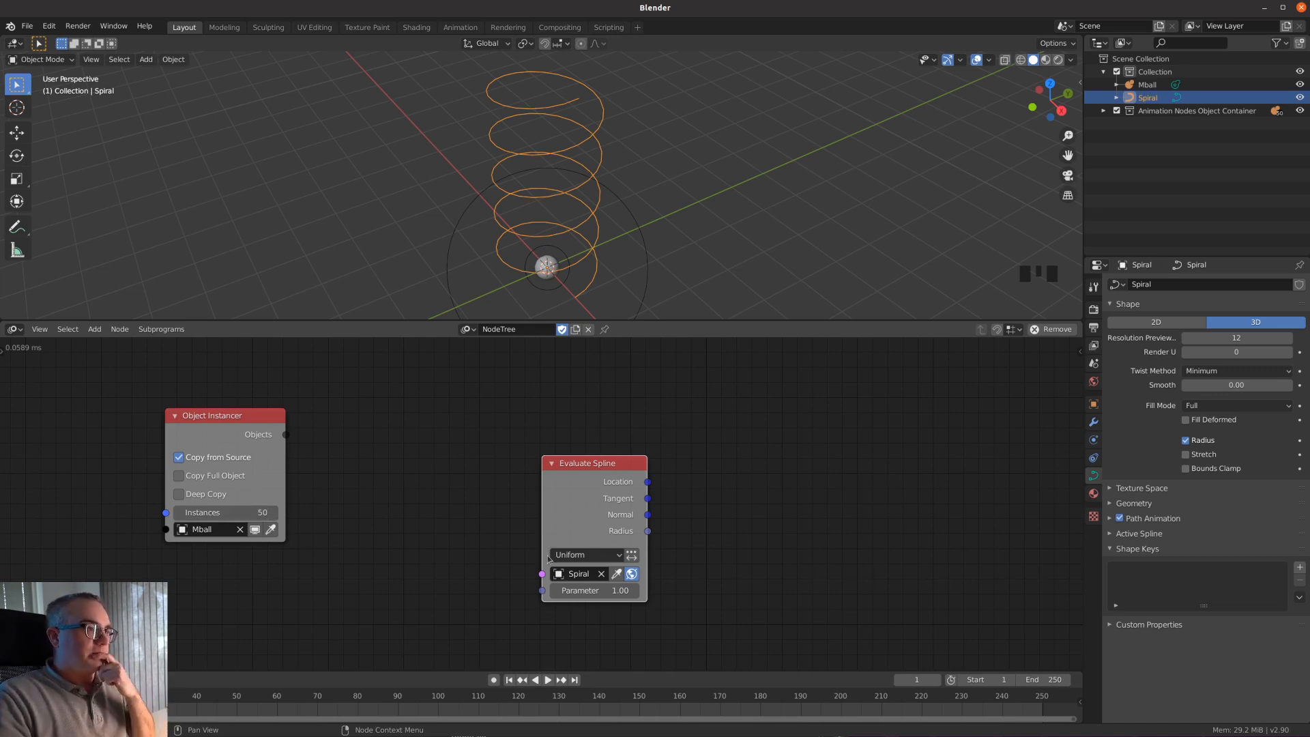
- Add a Loop subprogram and place its Loop Input node below the Object Instancer and Evaluate Spline nodes
{"action": "scroll", "coordinate": [749, 538], "scroll_direction": "down", "scroll_amount": 2}
{"action": "middle_click_drag", "start_coordinate": [748, 538], "coordinate": [754, 491]}
{"action": "left_click", "coordinate": [511, 498]}
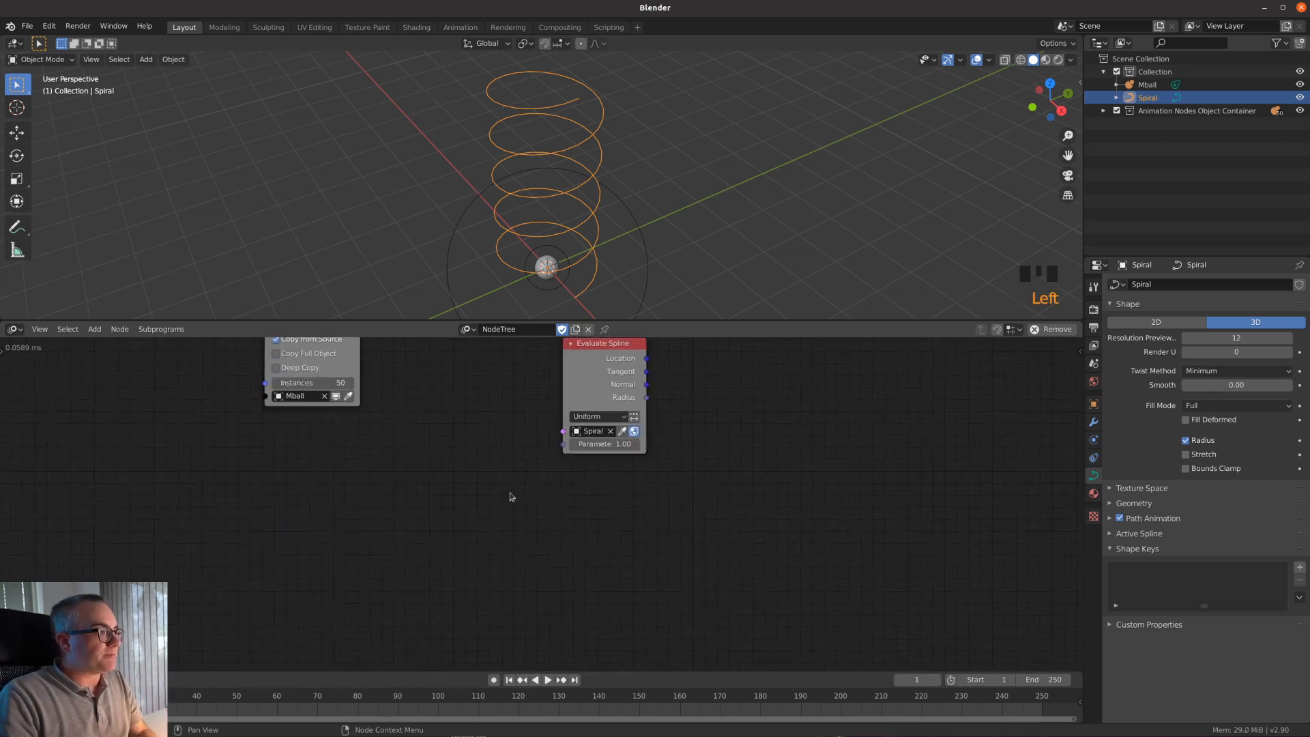
{"action": "key", "text": "shift+a"}
{"action": "mouse_move", "coordinate": [468, 499]}
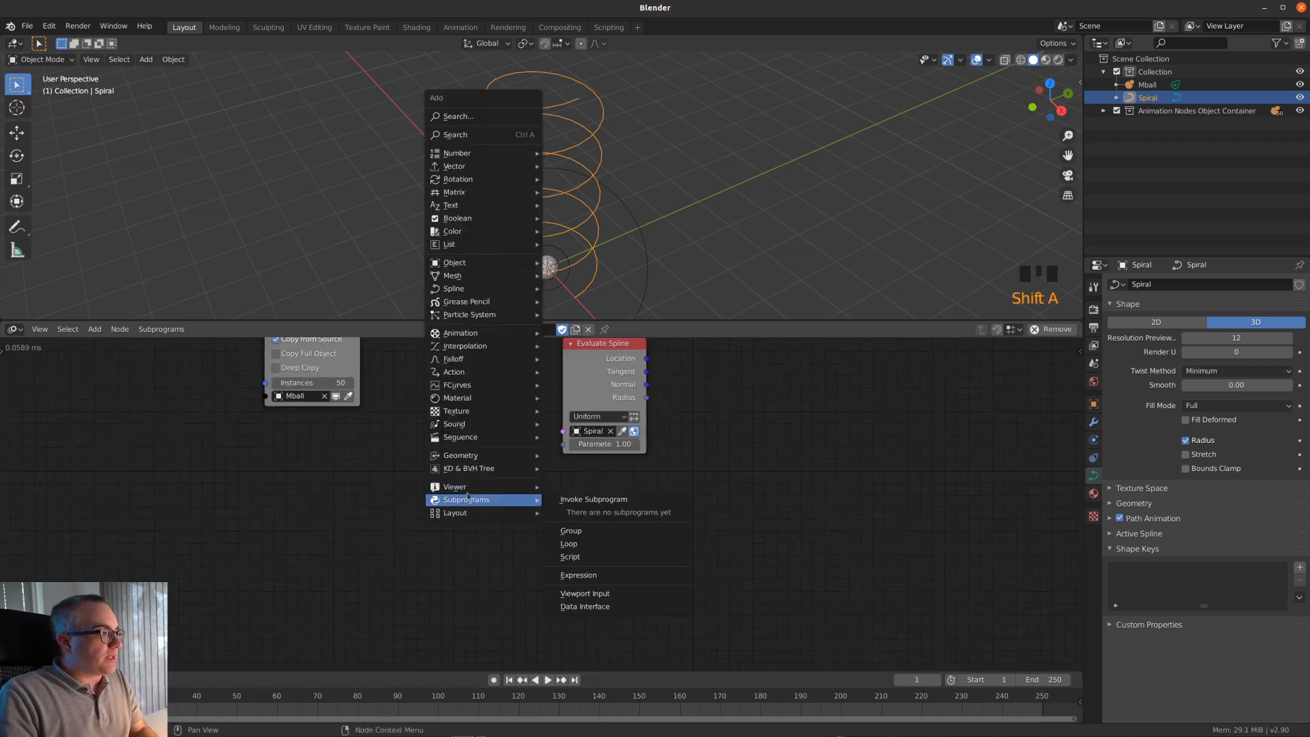
{"action": "left_click", "coordinate": [609, 543]}
{"action": "left_click", "coordinate": [374, 470]}
{"action": "scroll", "coordinate": [514, 533], "scroll_direction": "up", "scroll_amount": 1}
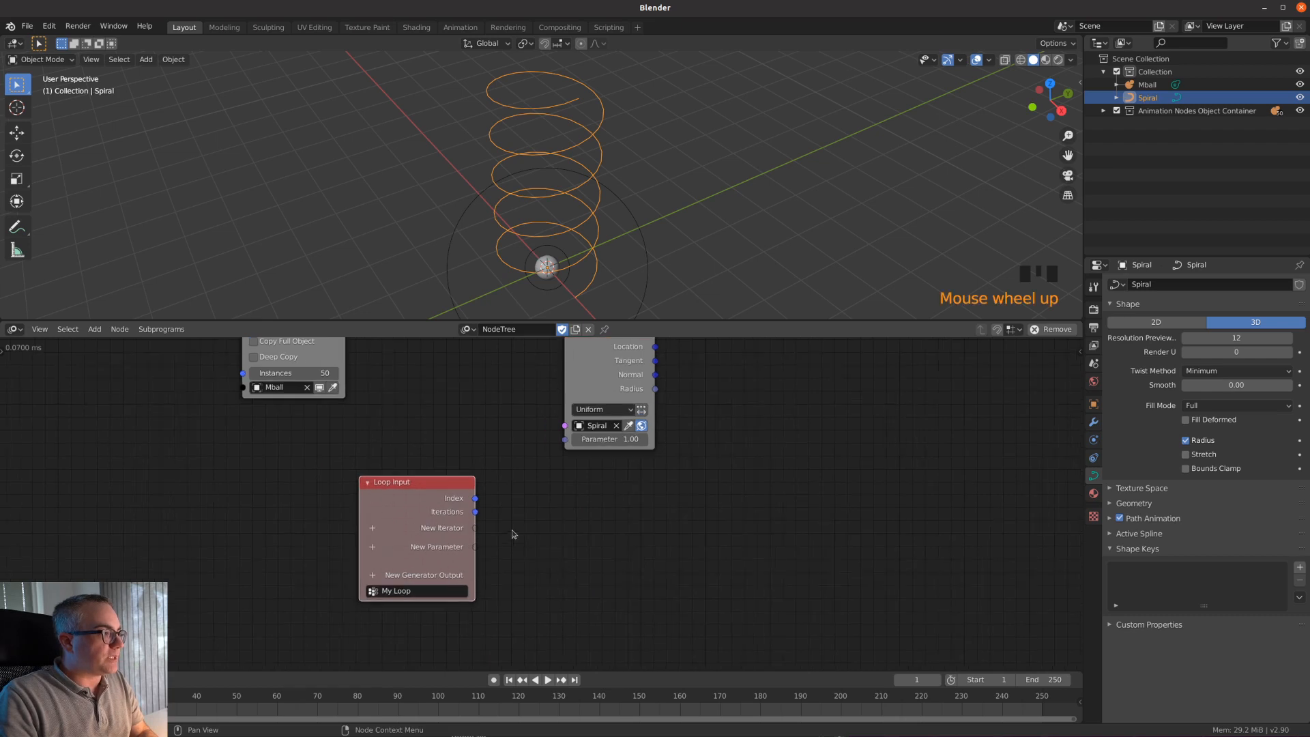
- Add an Object List iterator to the Loop Input node and shift the node down into free space
{"action": "left_click", "coordinate": [381, 532]}
{"action": "type", "text": "obje"}
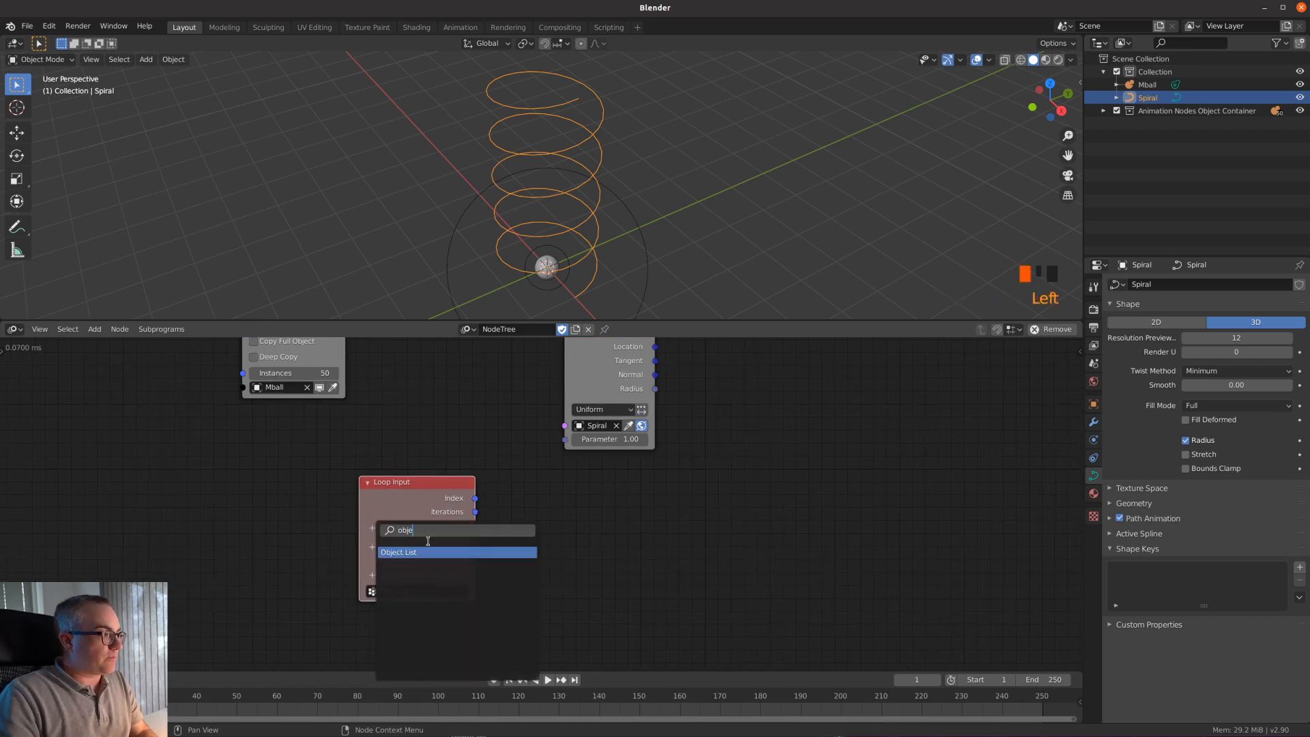
{"action": "key", "text": "Return"}
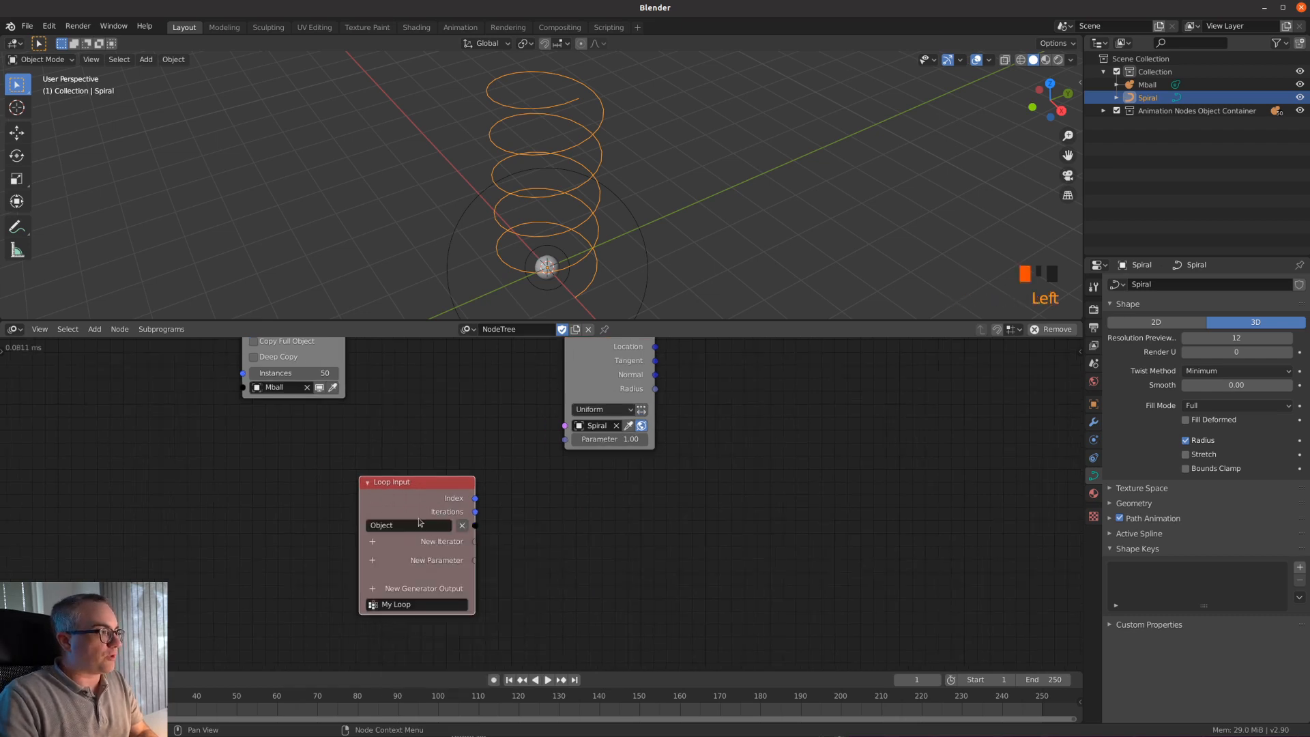
{"action": "left_click_drag", "start_coordinate": [440, 506], "coordinate": [464, 515]}
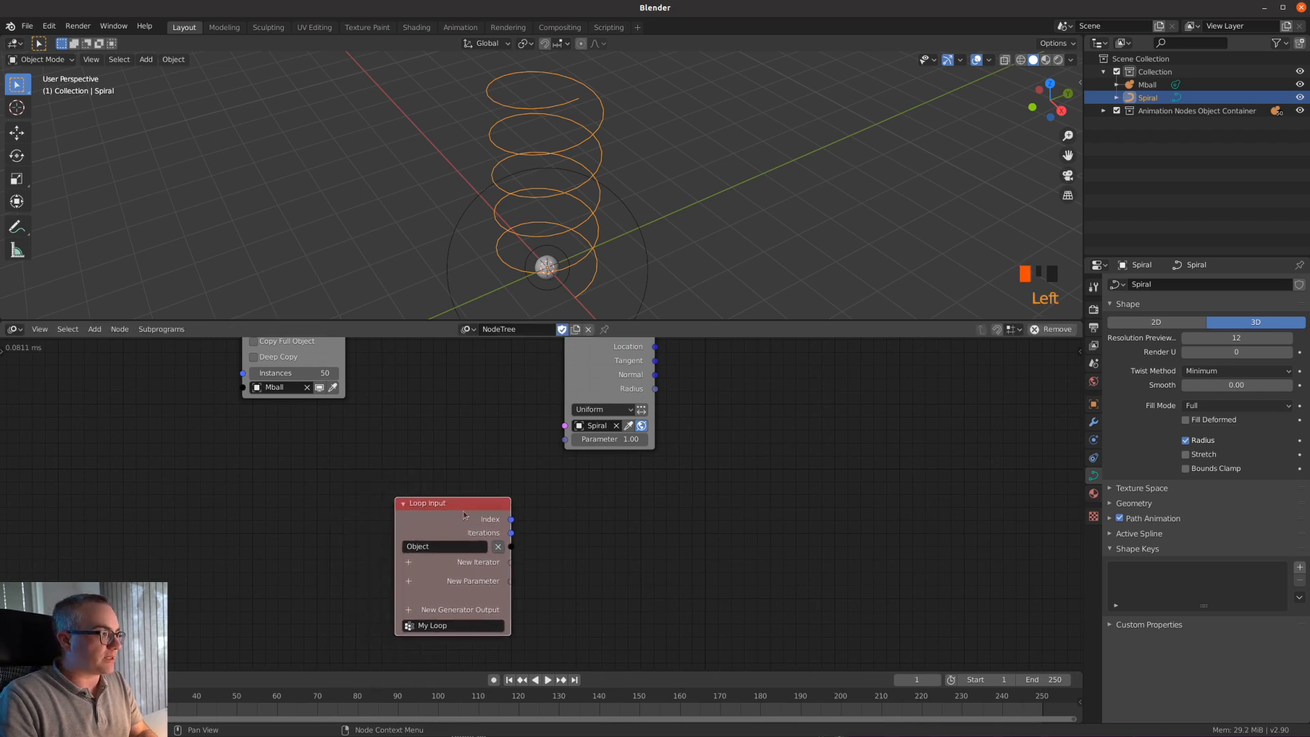
{"action": "left_click_drag", "start_coordinate": [519, 554], "coordinate": [627, 550]}
- Create an invoke node for My Loop and connect the Object Instancer's Objects output to its Object List input
{"action": "scroll", "coordinate": [472, 462], "scroll_direction": "down", "scroll_amount": 3}
{"action": "middle_click_drag", "start_coordinate": [482, 483], "coordinate": [471, 529]}
{"action": "key", "text": "w"}
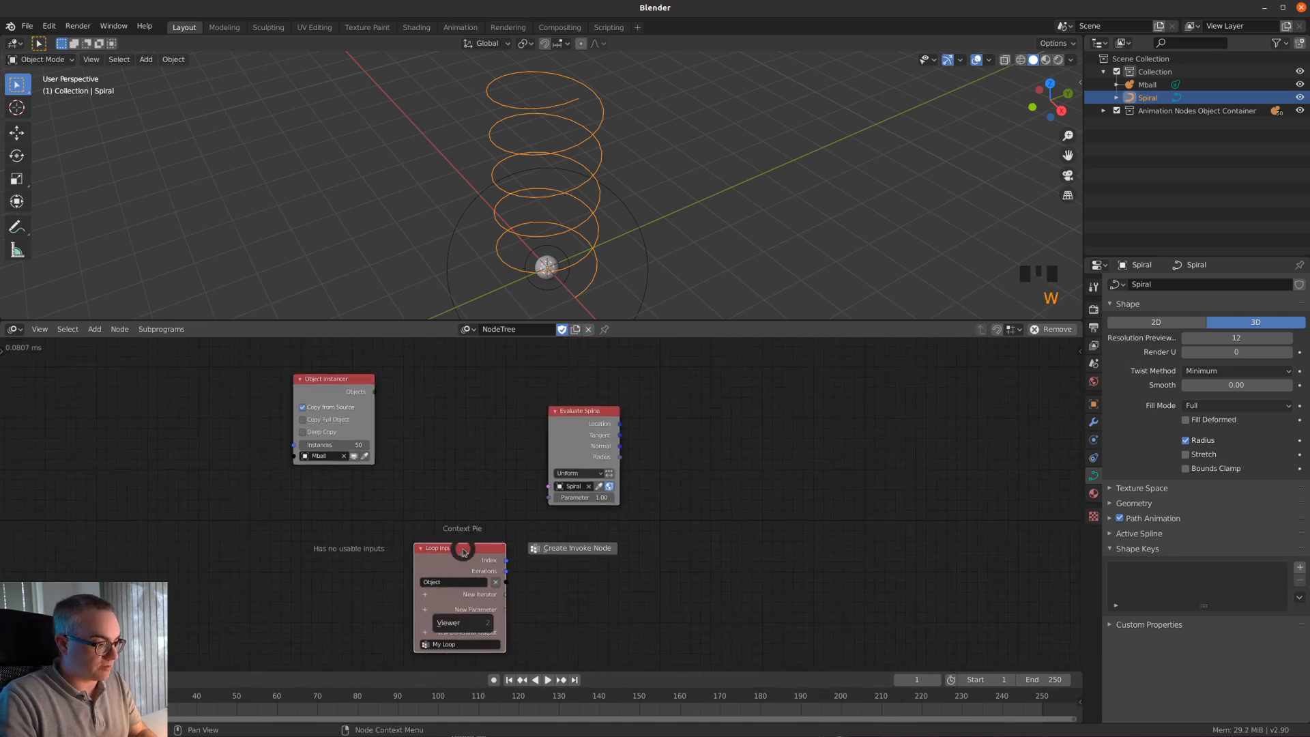
{"action": "left_click", "coordinate": [573, 551]}
{"action": "left_click", "coordinate": [530, 393]}
{"action": "left_click_drag", "start_coordinate": [375, 393], "coordinate": [428, 440]}
- Arrange the Loop Input and Evaluate Spline nodes in a row and set the Evaluate Spline Parameter to 0
{"action": "middle_click_drag", "start_coordinate": [462, 404], "coordinate": [393, 380]}
{"action": "left_click_drag", "start_coordinate": [406, 525], "coordinate": [411, 467]}
{"action": "left_click_drag", "start_coordinate": [519, 393], "coordinate": [678, 507]}
{"action": "scroll", "coordinate": [772, 473], "scroll_direction": "up", "scroll_amount": 3}
{"action": "left_click_drag", "start_coordinate": [696, 570], "coordinate": [696, 570]}
{"action": "left_click", "coordinate": [696, 572]}
{"action": "type", "text": "0"}
{"action": "key", "text": "Return"}
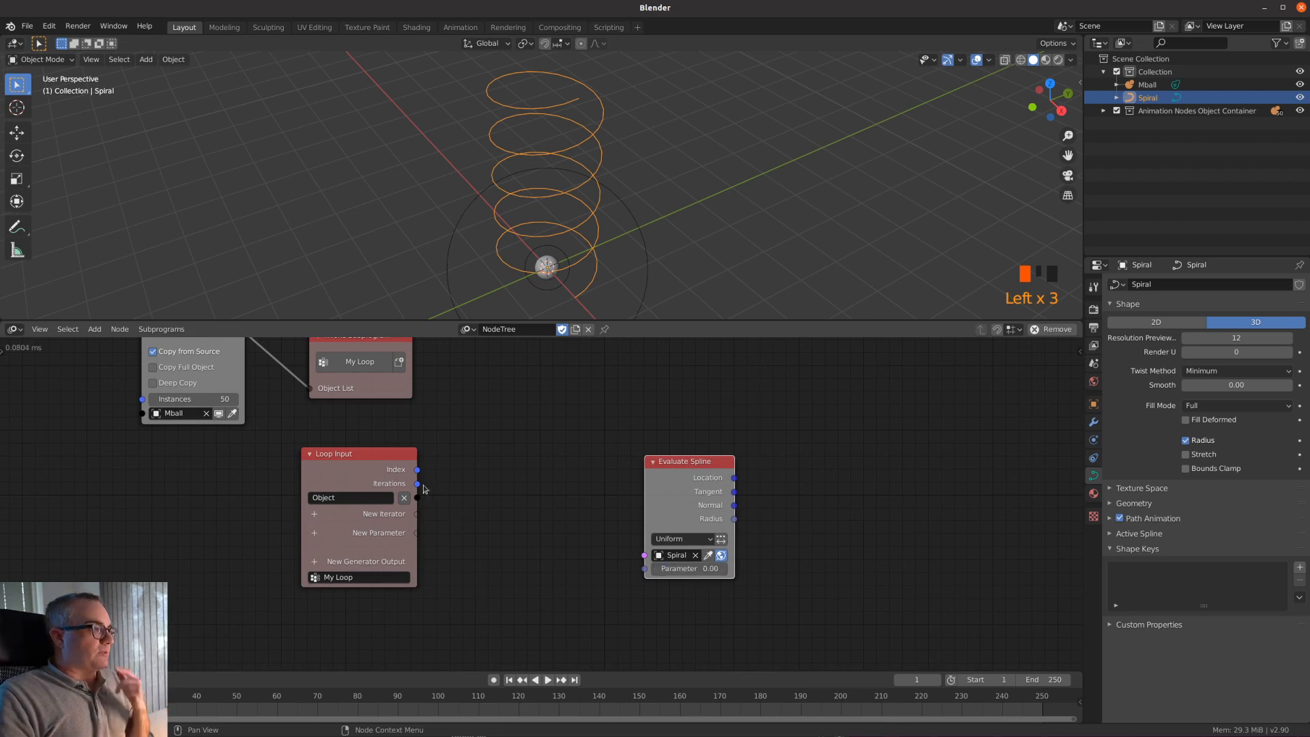
- Add a Math node between Loop Input and Evaluate Spline and set its operation to Divide
{"action": "left_click_drag", "start_coordinate": [418, 470], "coordinate": [536, 490]}
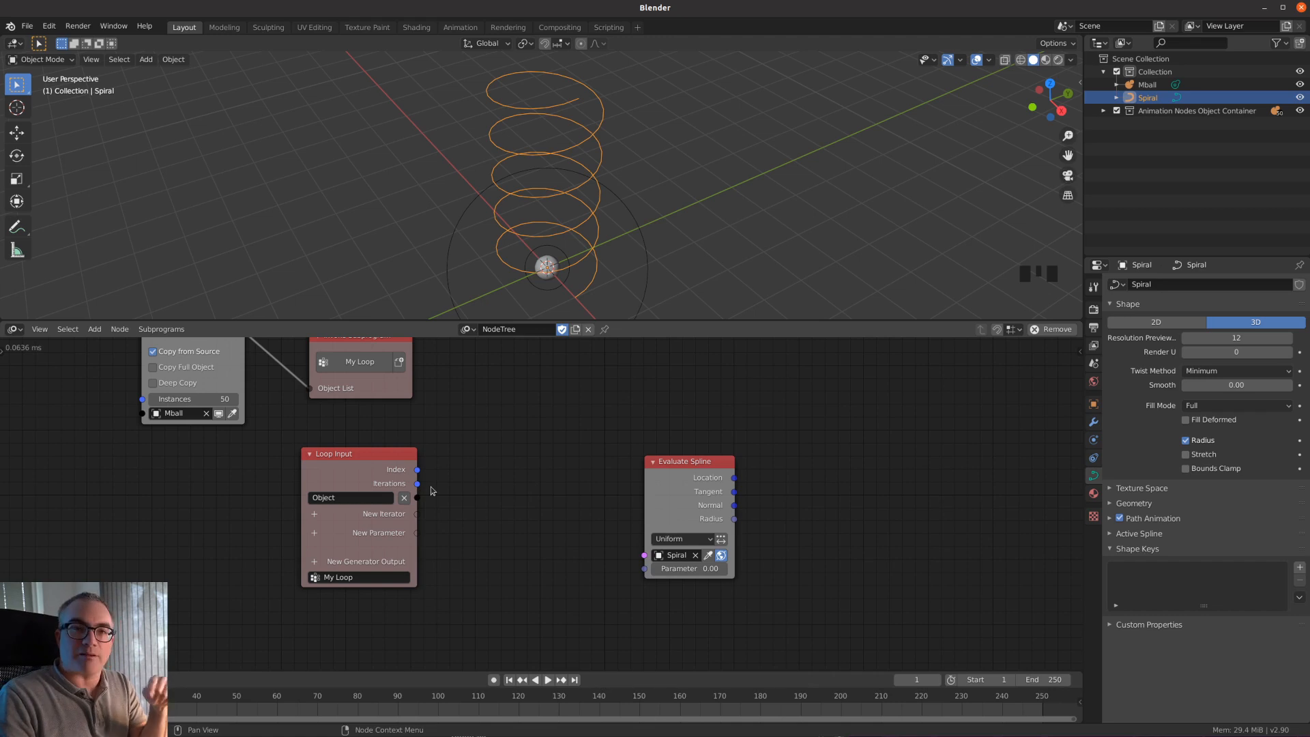
{"action": "left_click", "coordinate": [515, 473]}
{"action": "key", "text": "shift+a"}
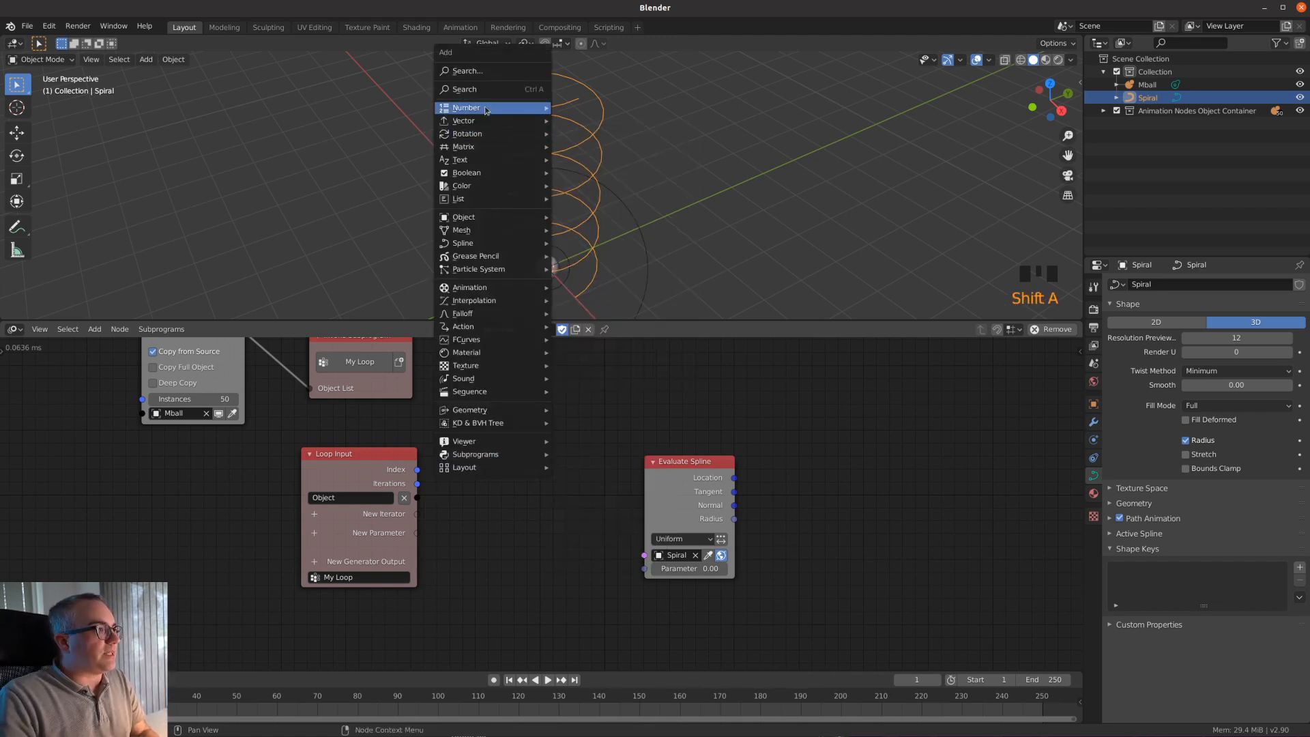
{"action": "mouse_move", "coordinate": [485, 109]}
{"action": "left_click", "coordinate": [586, 276]}
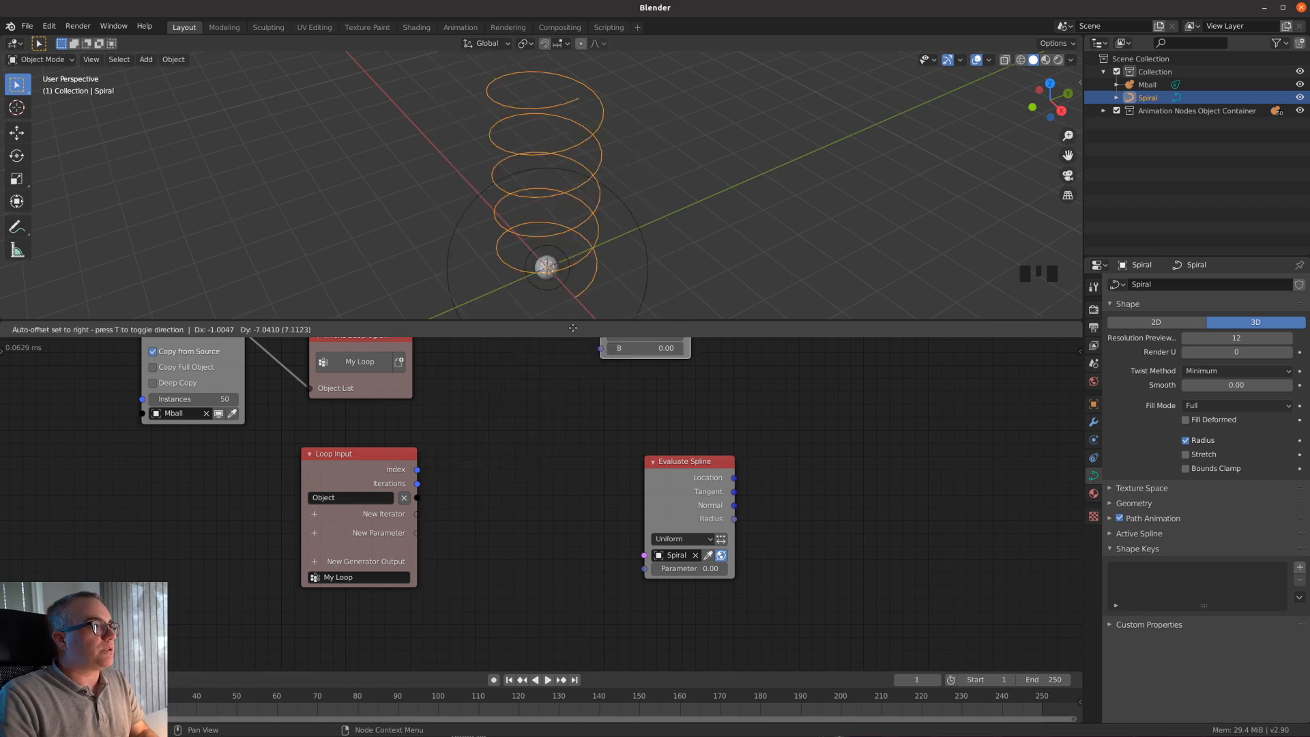
{"action": "left_click", "coordinate": [467, 495]}
{"action": "left_click", "coordinate": [539, 484]}
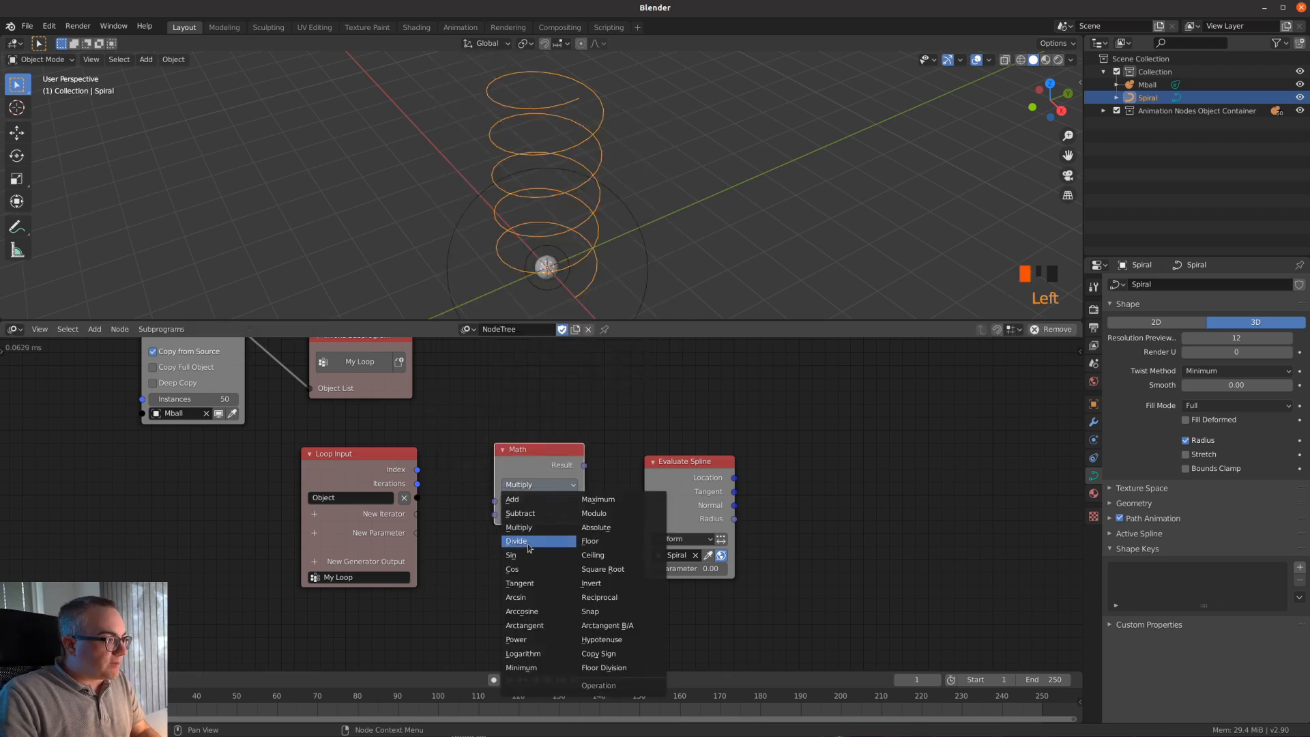
{"action": "left_click", "coordinate": [529, 541]}
- Connect the loop's Index to the Divide node's A, Iterations to B, and its Result to the Evaluate Spline Parameter
{"action": "left_click_drag", "start_coordinate": [417, 469], "coordinate": [495, 501]}
{"action": "left_click_drag", "start_coordinate": [417, 484], "coordinate": [495, 514]}
{"action": "left_click_drag", "start_coordinate": [546, 456], "coordinate": [632, 526]}
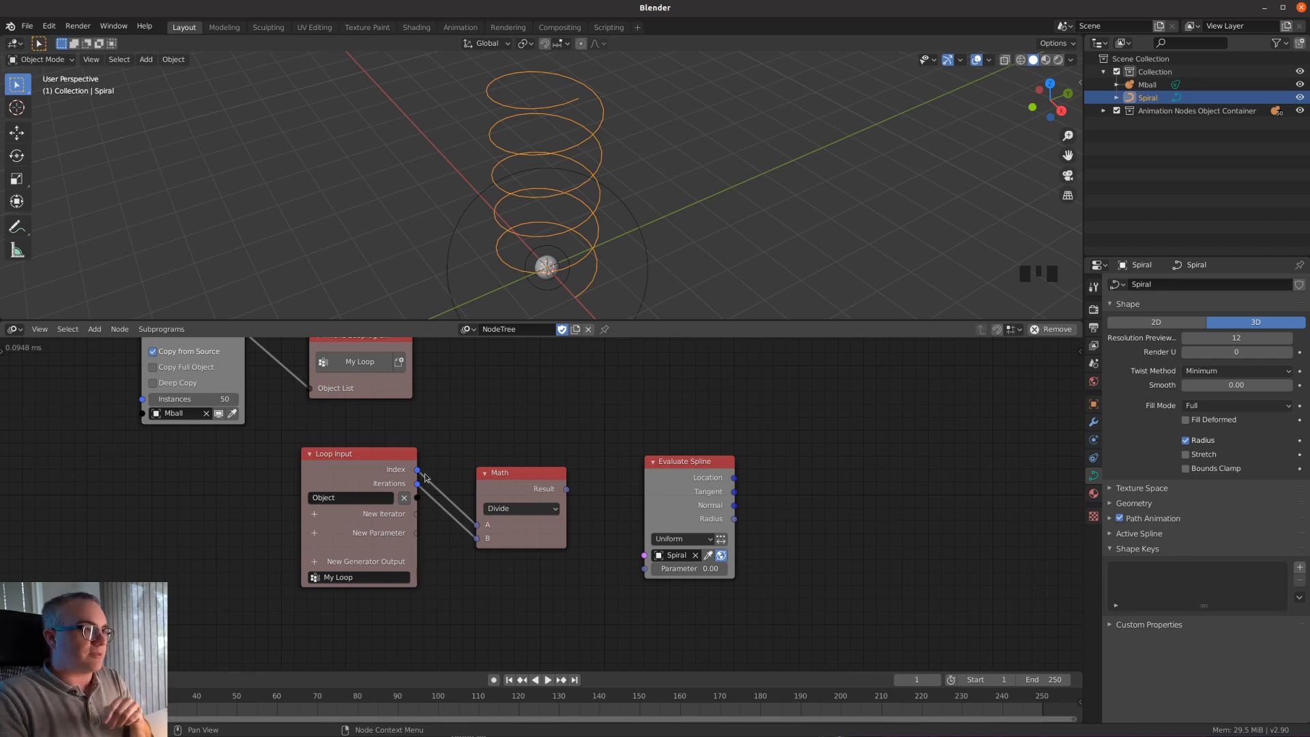
{"action": "left_click_drag", "start_coordinate": [567, 489], "coordinate": [644, 569]}
{"action": "left_click", "coordinate": [675, 489]}
{"action": "mouse_move", "coordinate": [675, 490]}
{"action": "left_mouse_down"}
{"action": "mouse_move", "coordinate": [676, 470]}
{"action": "mouse_move", "coordinate": [658, 486]}
{"action": "left_mouse_up"}
{"action": "left_click", "coordinate": [668, 456]}
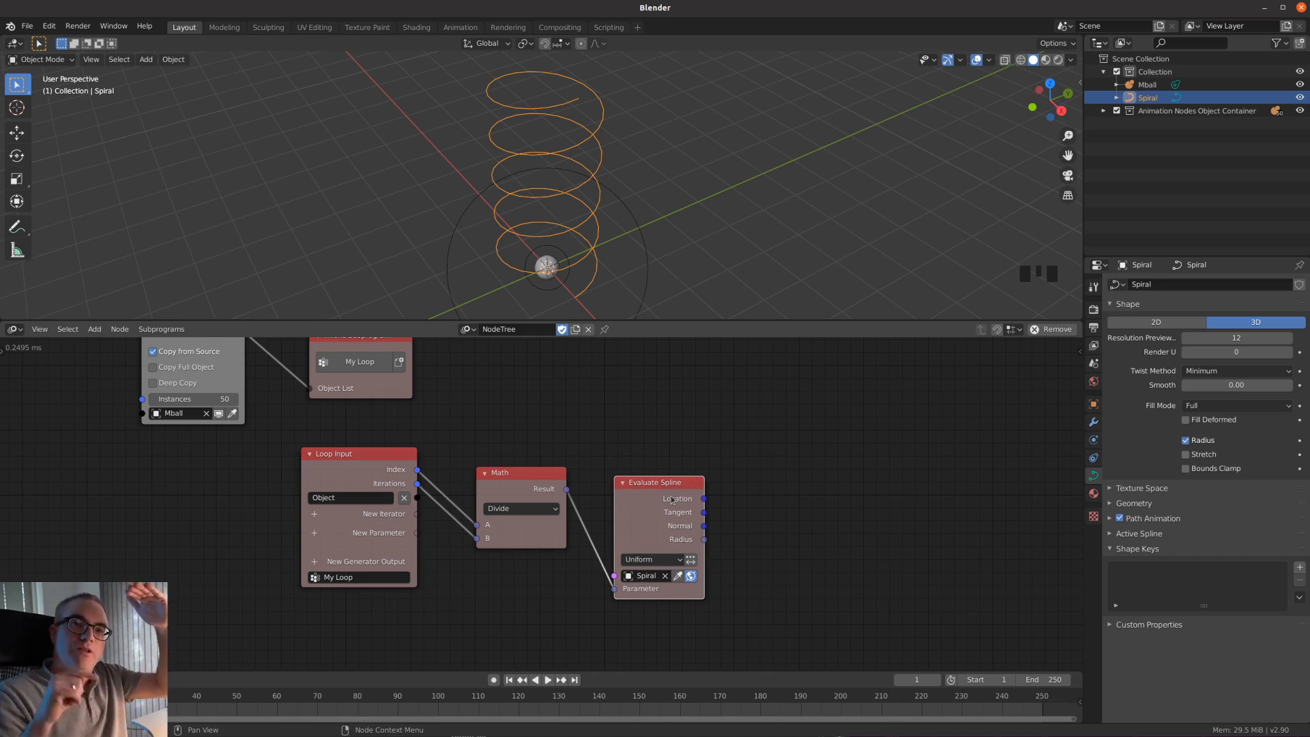
{"action": "left_click_drag", "start_coordinate": [648, 494], "coordinate": [641, 463]}
- Add an Object Transforms Output node after Evaluate Spline and connect the loop's Object to its Object input
{"action": "left_click", "coordinate": [778, 479]}
{"action": "key", "text": "shift+a"}
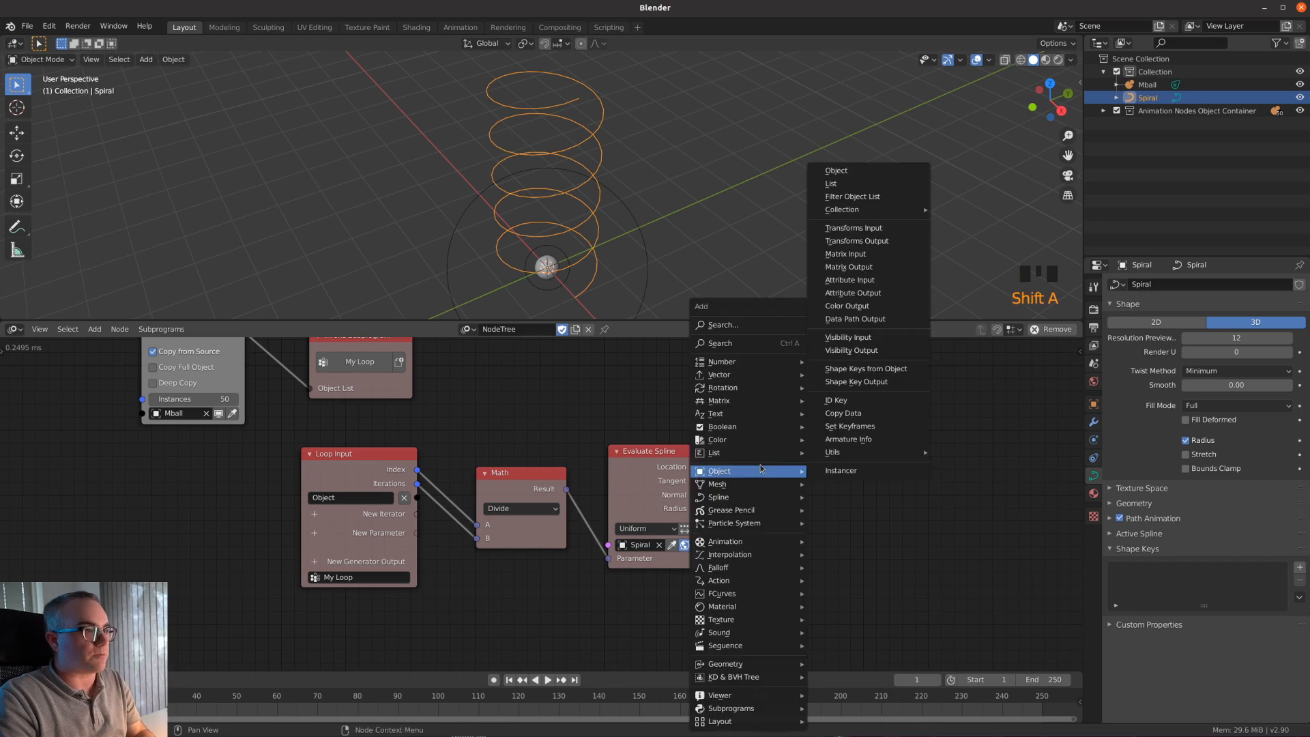
{"action": "left_click", "coordinate": [857, 241]}
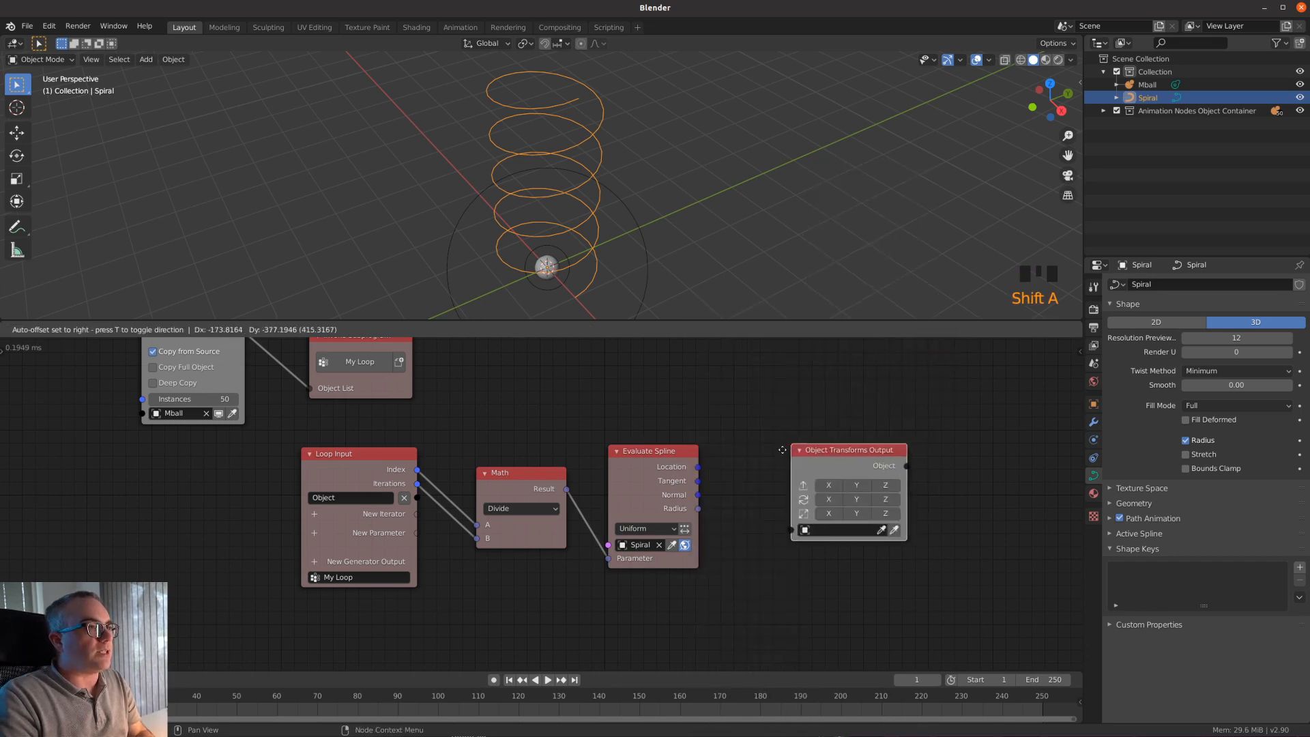
{"action": "left_click_drag", "start_coordinate": [769, 533], "coordinate": [417, 498]}
- Enable X, Y and Z location on the Object Transforms Output and feed it the Evaluate Spline node's Location
{"action": "left_click_drag", "start_coordinate": [697, 467], "coordinate": [728, 472]}
{"action": "left_click_drag", "start_coordinate": [809, 485], "coordinate": [874, 490]}
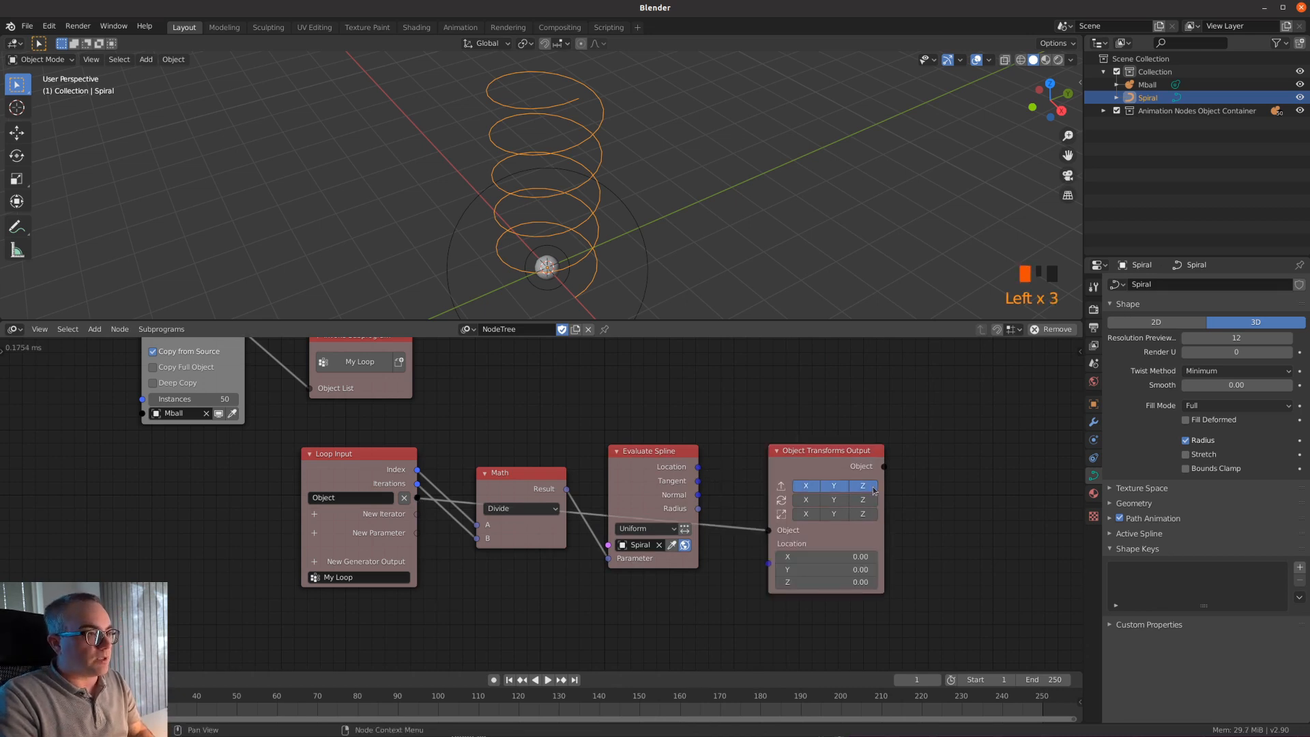
{"action": "left_click_drag", "start_coordinate": [769, 565], "coordinate": [698, 468]}
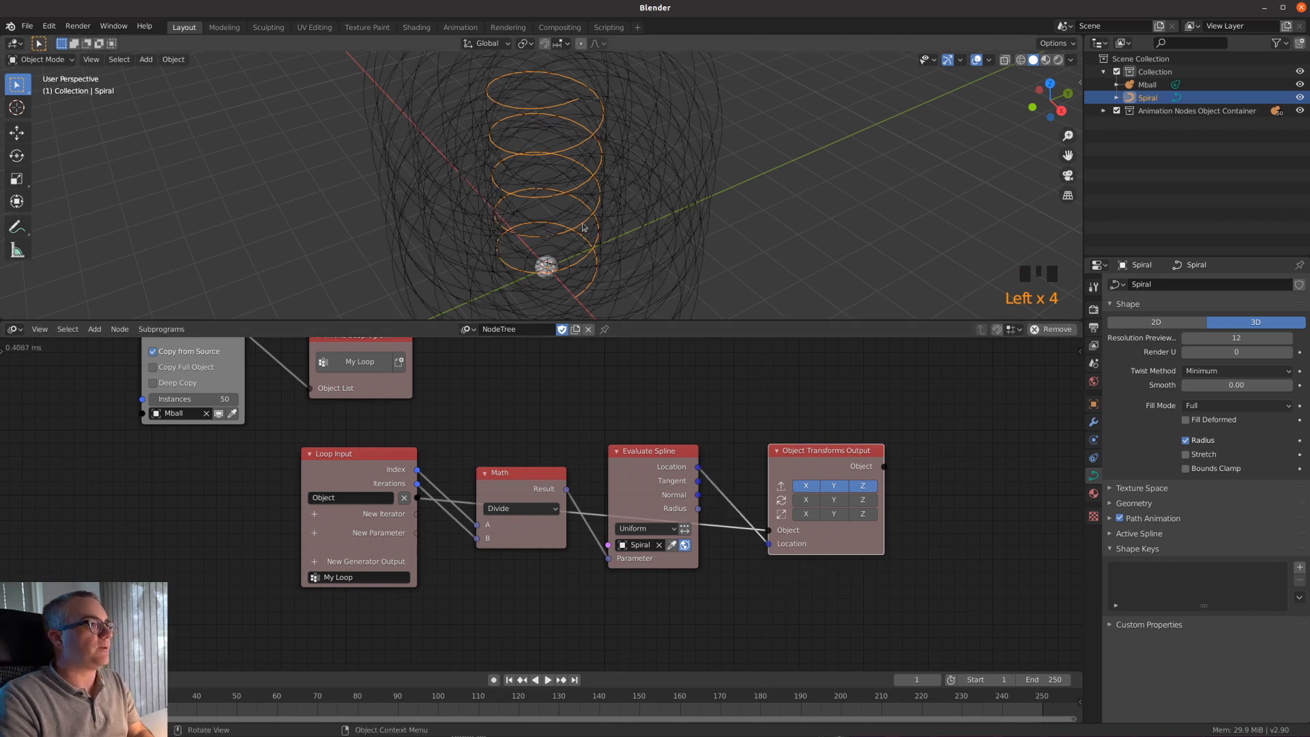
{"action": "scroll", "coordinate": [587, 230], "scroll_direction": "down", "scroll_amount": 4}
{"action": "scroll", "coordinate": [592, 246], "scroll_direction": "up", "scroll_amount": 3}
{"action": "middle_click_drag", "start_coordinate": [593, 248], "coordinate": [597, 216]}
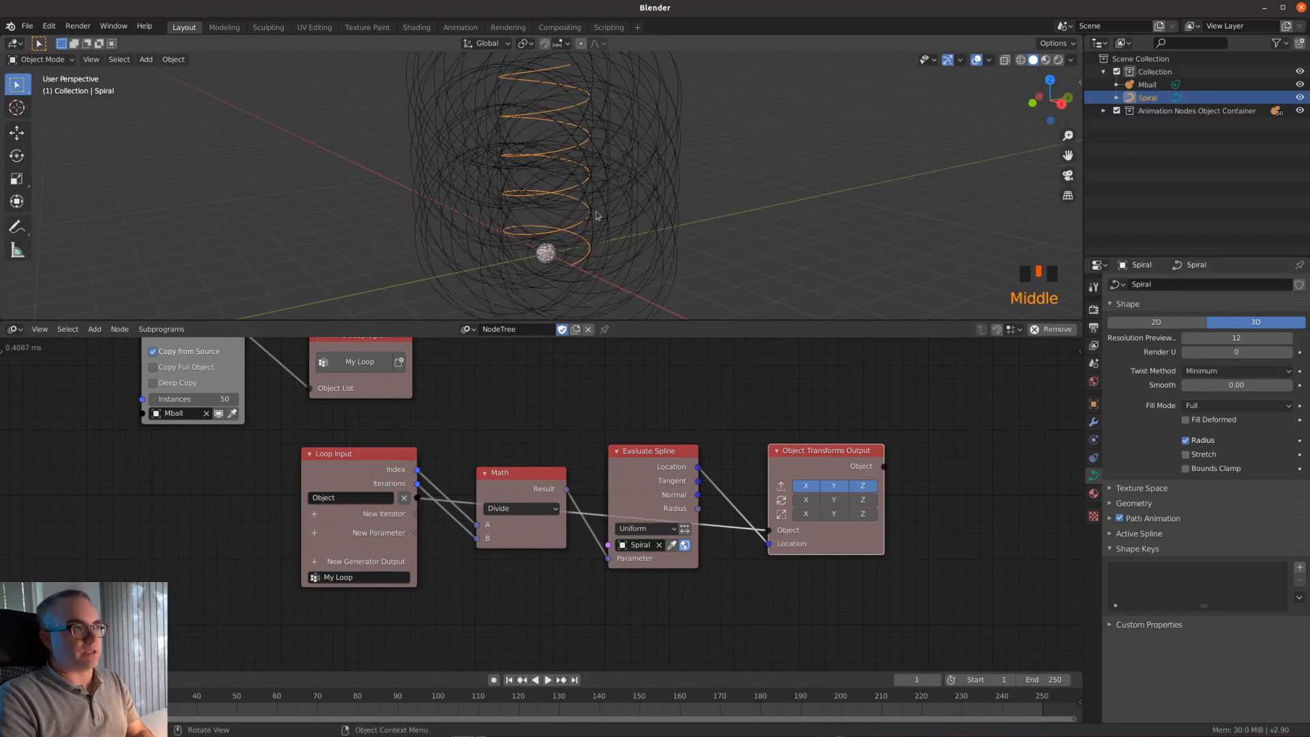
{"action": "middle_click_drag", "start_coordinate": [546, 427], "coordinate": [550, 466]}
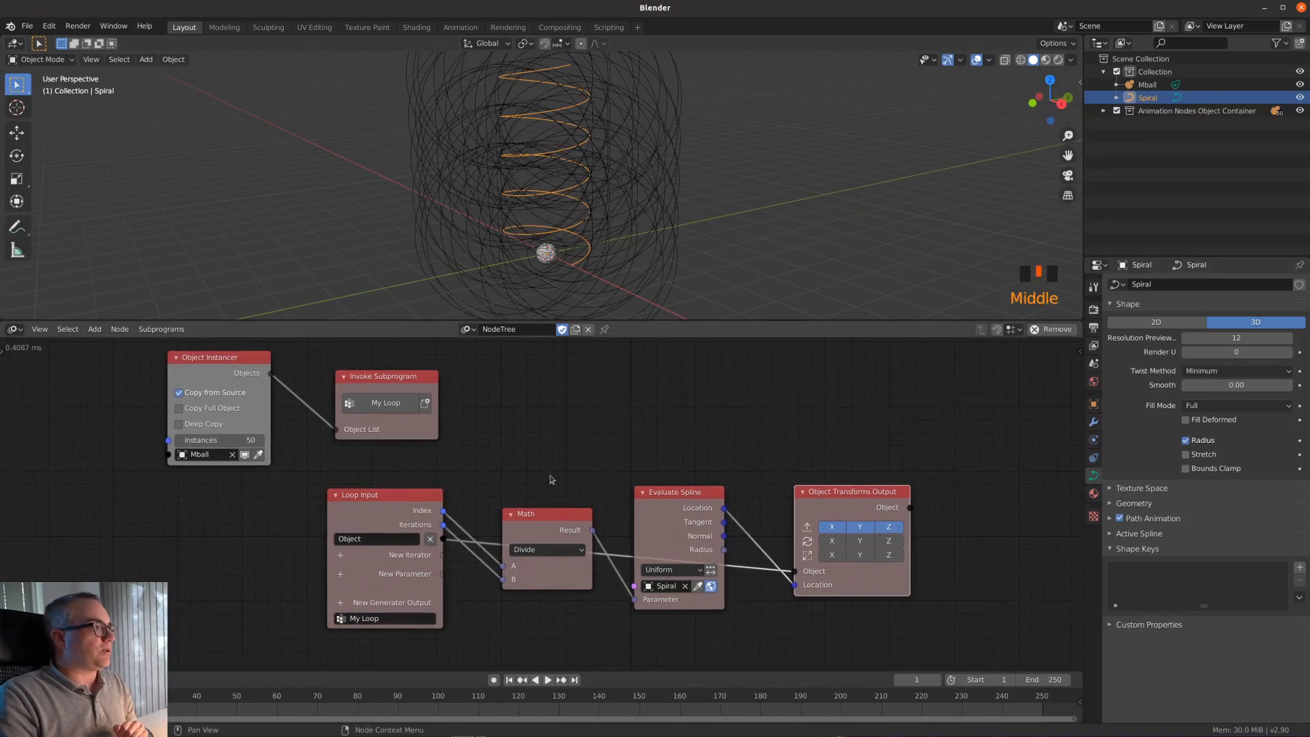
- Expand and select the Mball object in the outliner, and enable Copy Full Object on the Object Instancer node
{"action": "left_click", "coordinate": [1116, 85]}
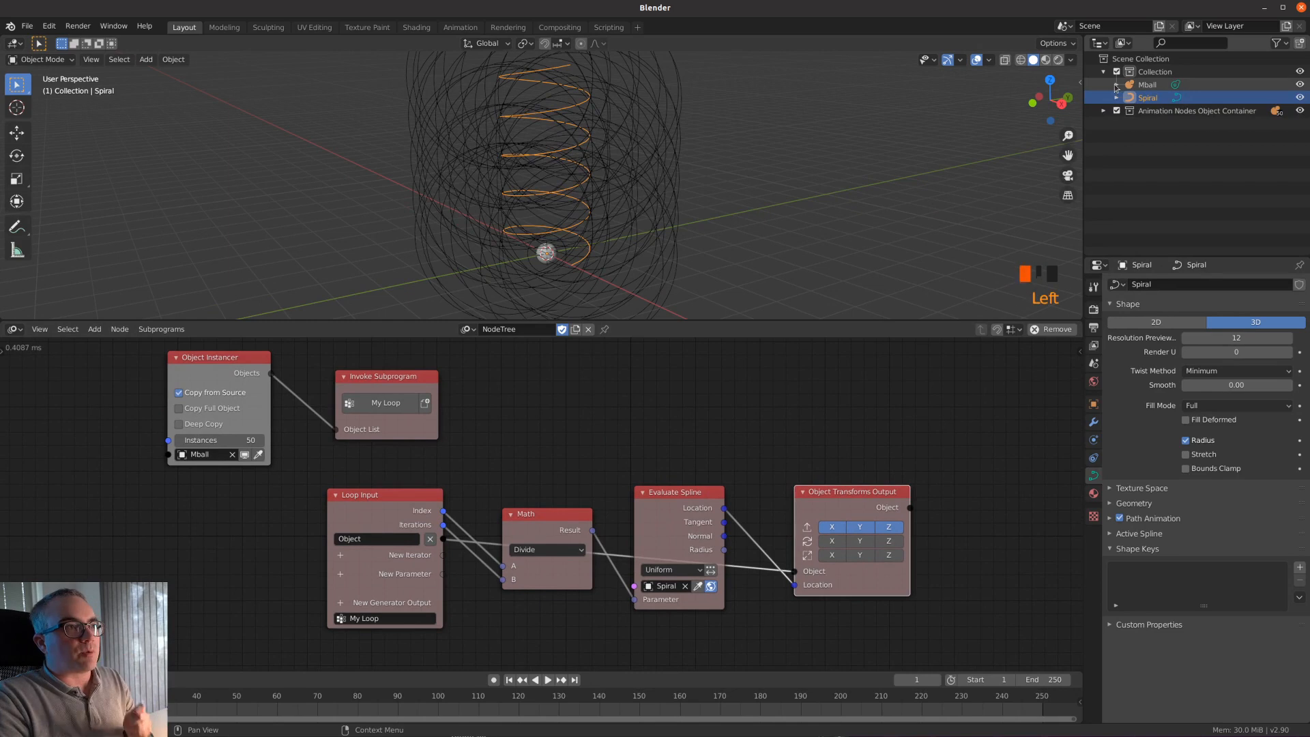
{"action": "left_click", "coordinate": [1166, 87]}
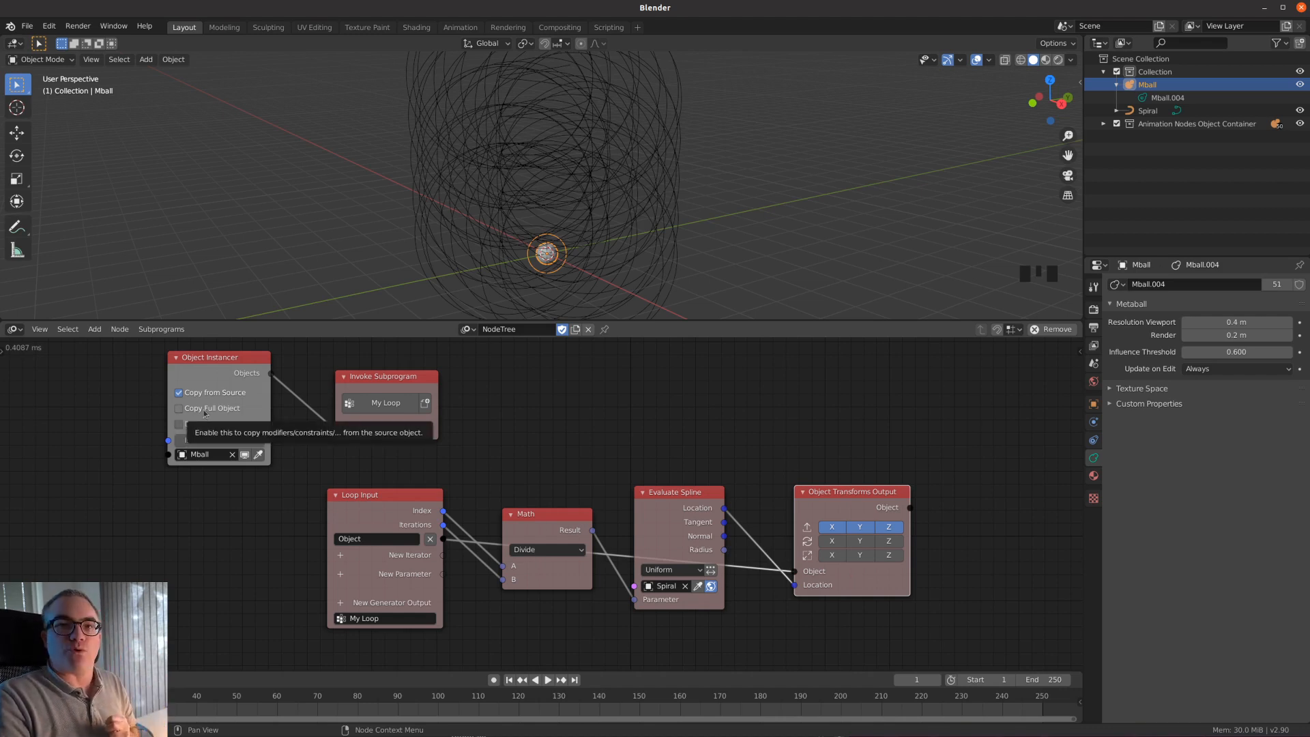
{"action": "left_click", "coordinate": [178, 409]}
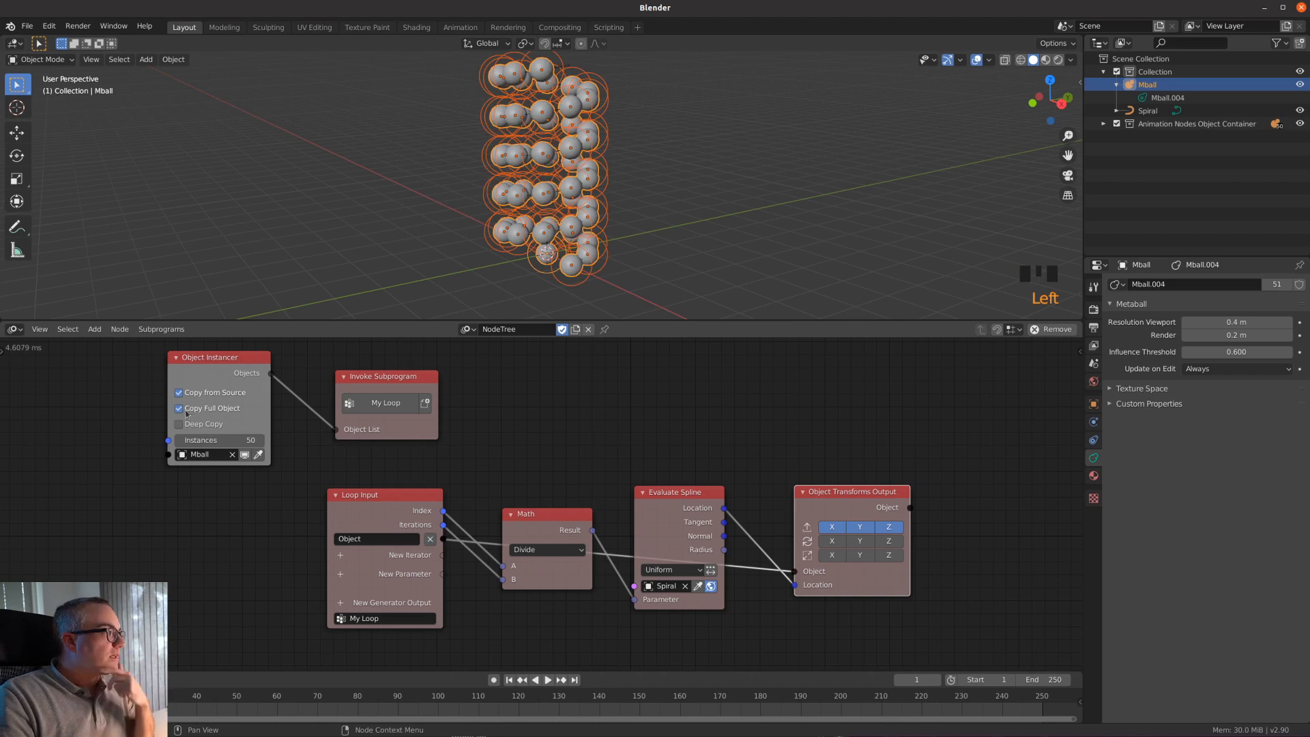
{"action": "scroll", "coordinate": [579, 101], "scroll_direction": "up", "scroll_amount": 2}
{"action": "scroll", "coordinate": [579, 100], "scroll_direction": "down", "scroll_amount": 2}
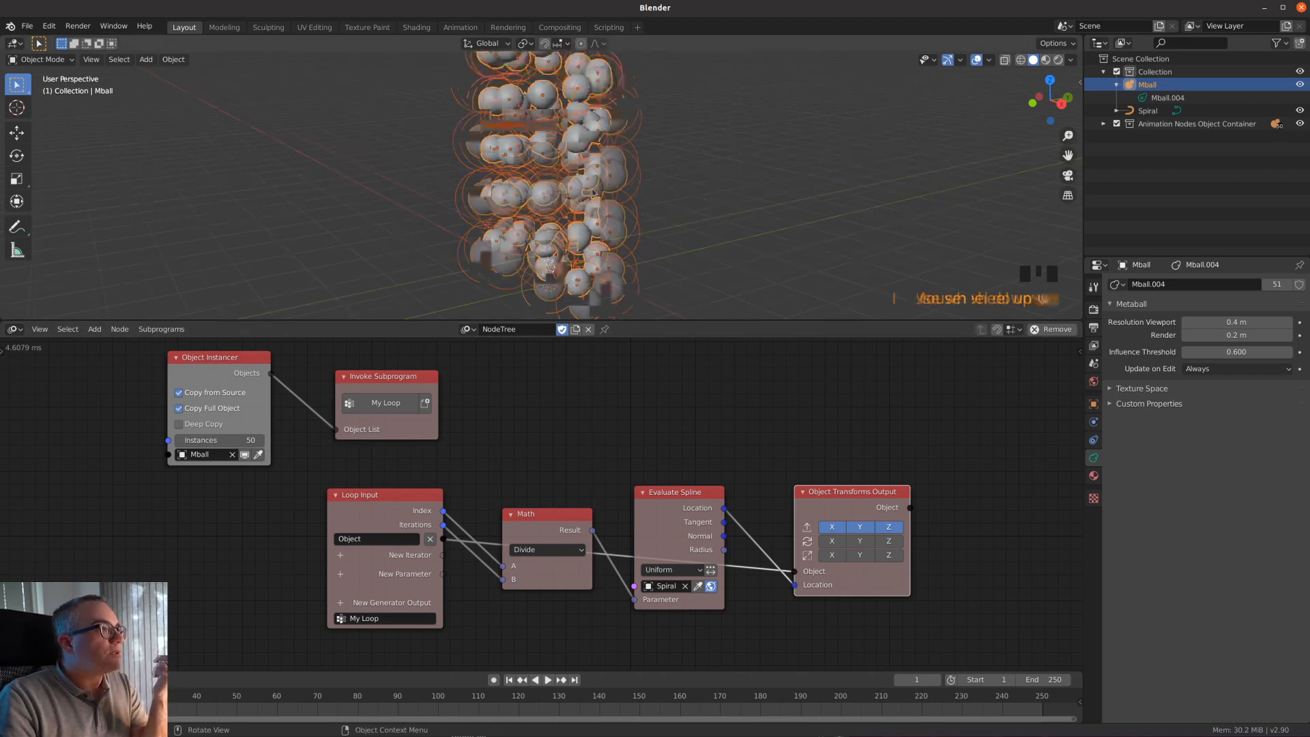
- Inspect the separate metaballs along the spiral and raise the Object Instancer's Instances to 61
{"action": "middle_click_drag", "start_coordinate": [631, 198], "coordinate": [575, 257]}
{"action": "scroll", "coordinate": [612, 209], "scroll_direction": "up", "scroll_amount": 1}
{"action": "scroll", "coordinate": [612, 209], "scroll_direction": "up", "scroll_amount": 2}
{"action": "scroll", "coordinate": [612, 208], "scroll_direction": "down", "scroll_amount": 2}
{"action": "scroll", "coordinate": [597, 191], "scroll_direction": "up", "scroll_amount": 5}
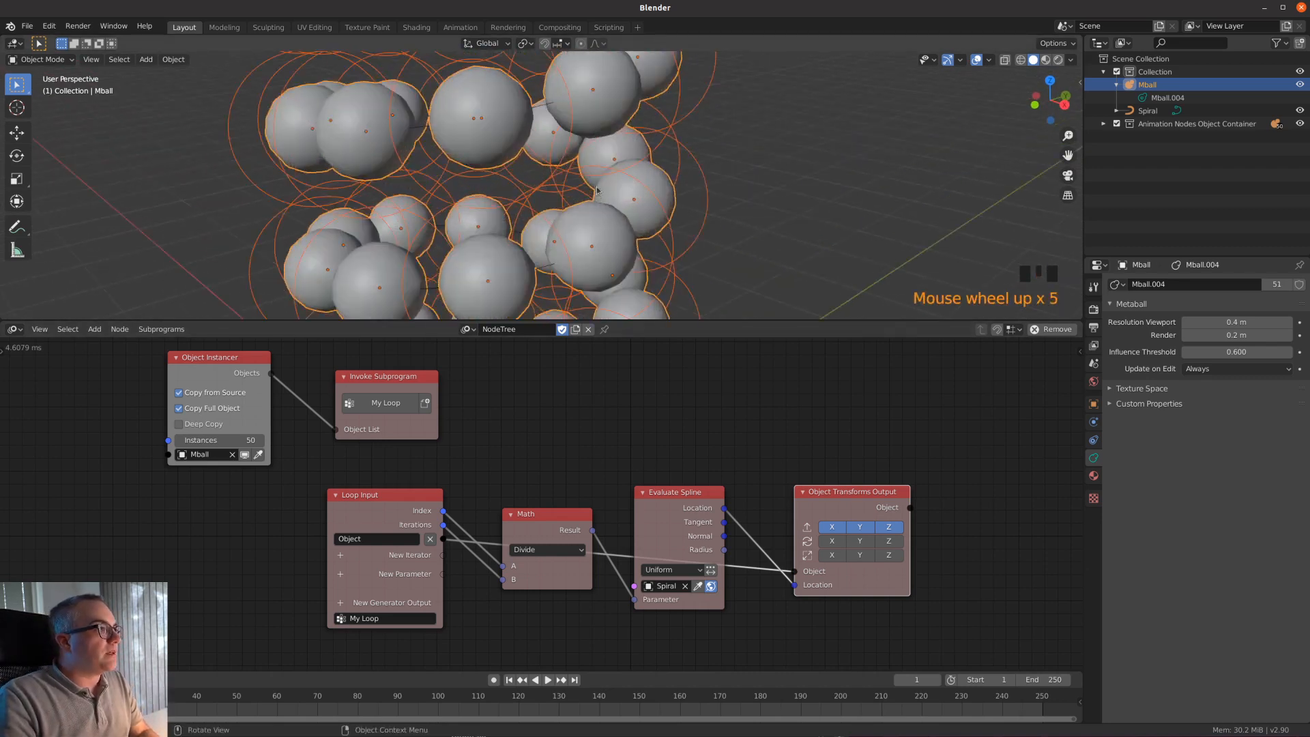
{"action": "scroll", "coordinate": [598, 194], "scroll_direction": "down", "scroll_amount": 2}
{"action": "middle_click_drag", "start_coordinate": [598, 193], "coordinate": [601, 205], "text": "shift"}
{"action": "left_click", "coordinate": [804, 183]}
{"action": "left_click", "coordinate": [629, 155]}
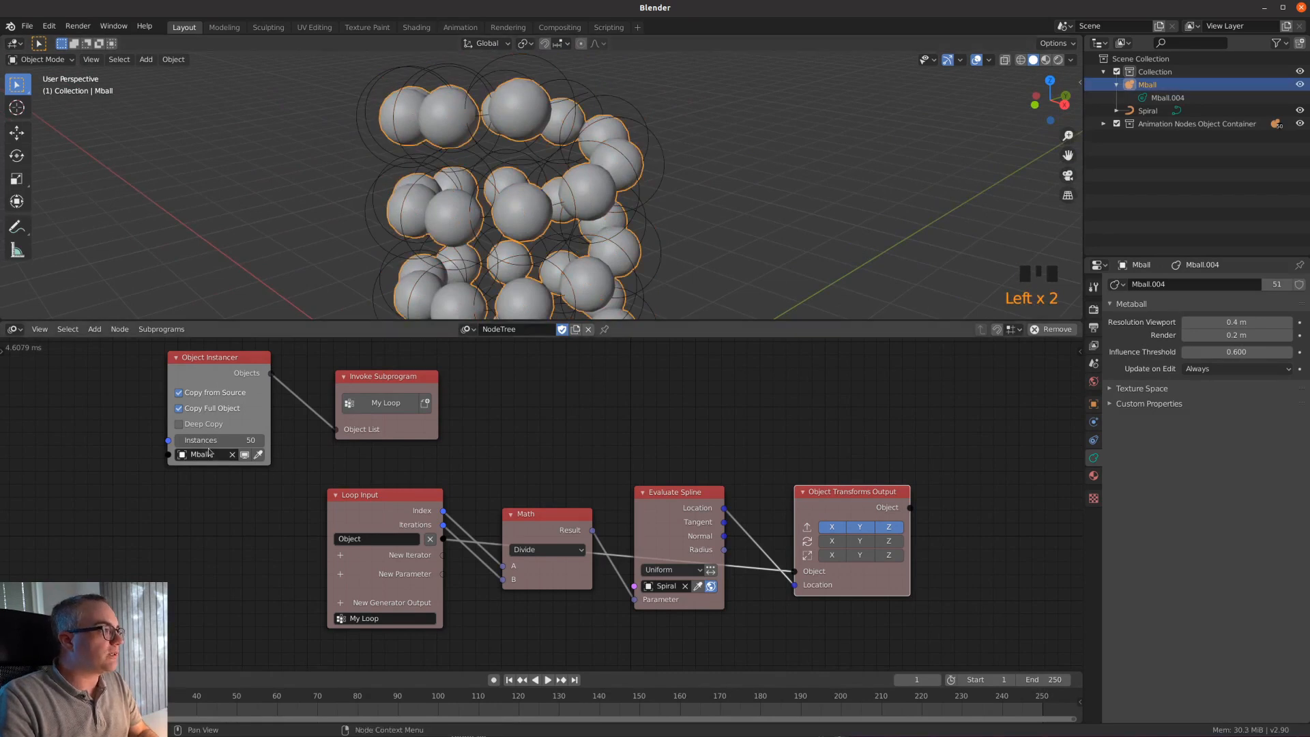
{"action": "left_click_drag", "start_coordinate": [215, 440], "coordinate": [276, 440]}
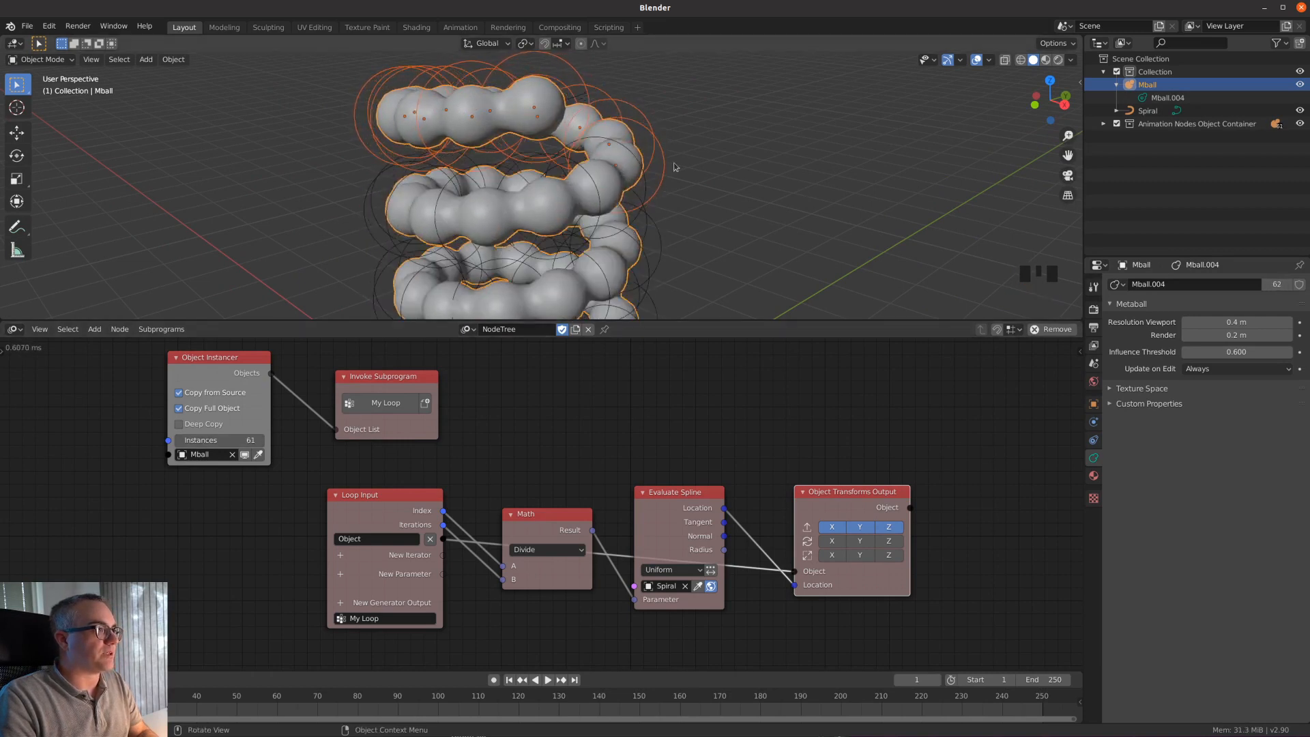
- Select the original Mball object at the base of the spiral and move it well clear of the coil
{"action": "scroll", "coordinate": [676, 167], "scroll_direction": "down", "scroll_amount": 4}
{"action": "middle_click_drag", "start_coordinate": [676, 167], "coordinate": [670, 117], "text": "shift"}
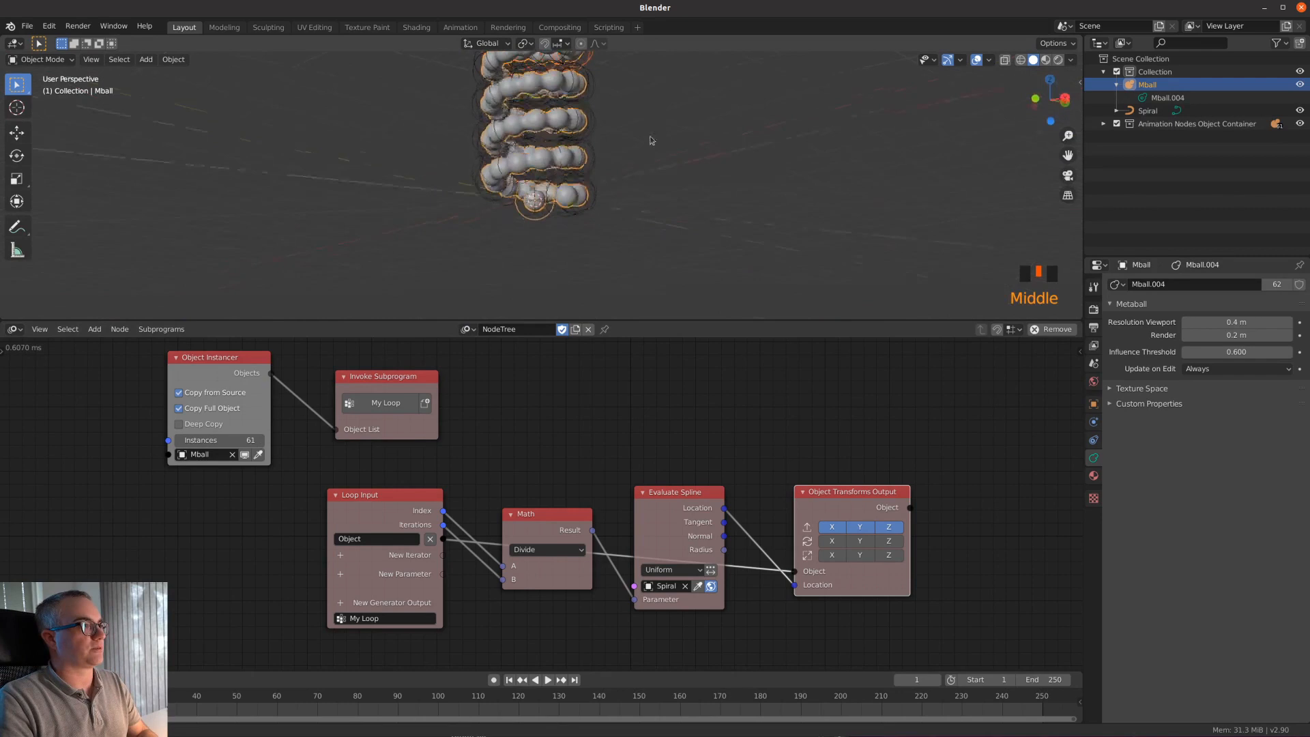
{"action": "left_click", "coordinate": [514, 230]}
{"action": "left_click", "coordinate": [531, 218]}
{"action": "left_click", "coordinate": [535, 211]}
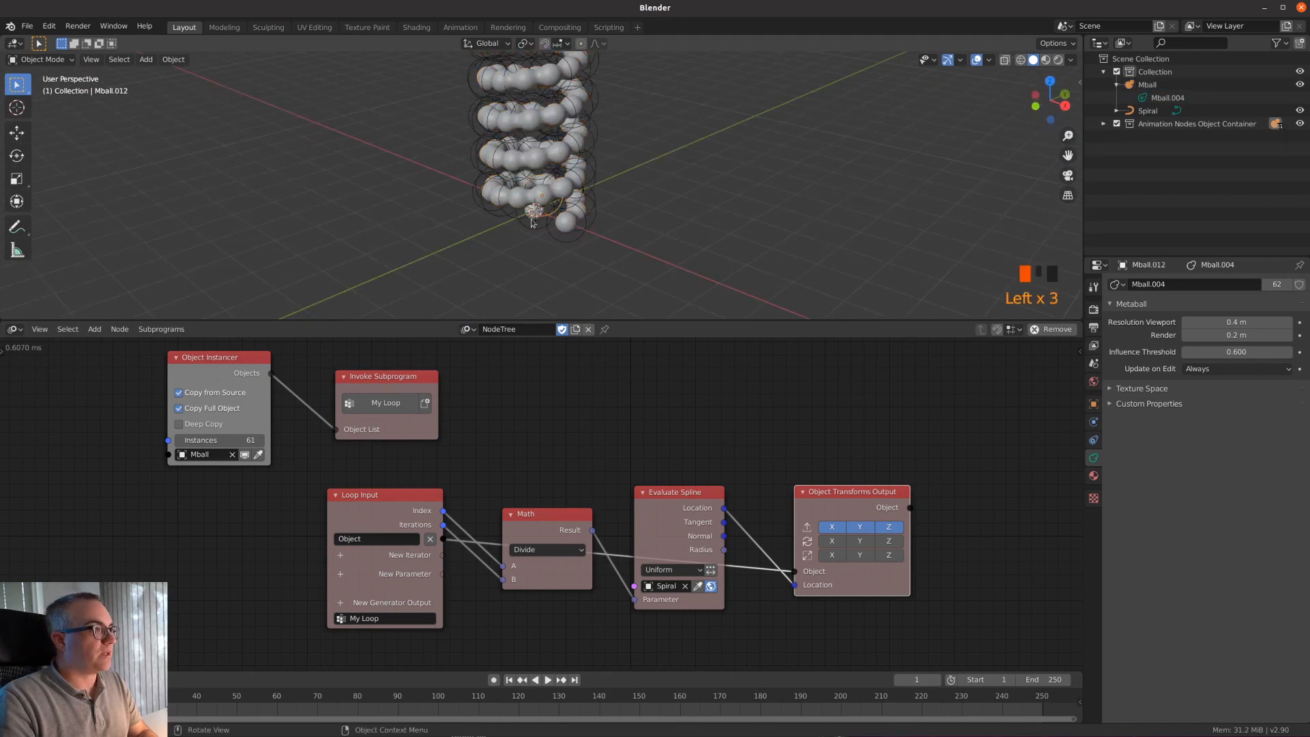
{"action": "middle_click_drag", "start_coordinate": [606, 260], "coordinate": [539, 219]}
{"action": "left_click", "coordinate": [539, 218]}
{"action": "left_click", "coordinate": [539, 215]}
{"action": "left_click", "coordinate": [541, 211]}
{"action": "left_click", "coordinate": [1167, 86]}
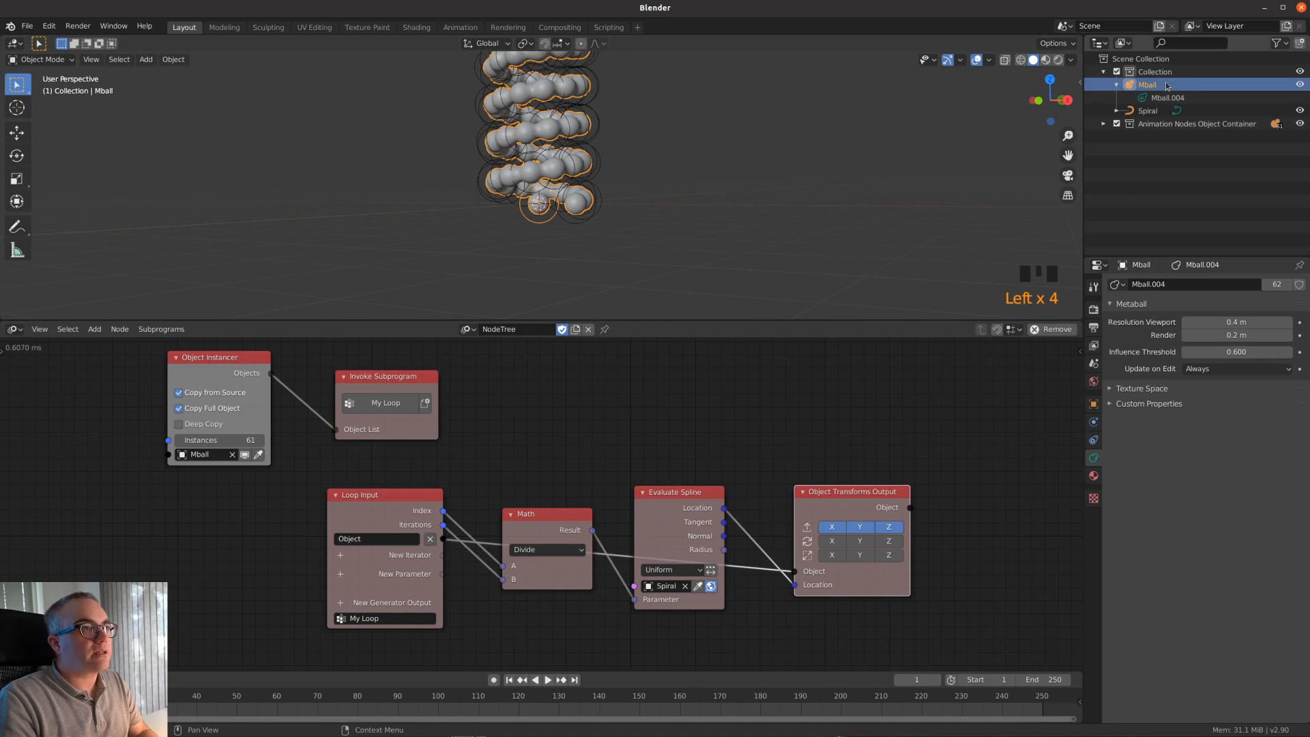
{"action": "key", "text": "g"}
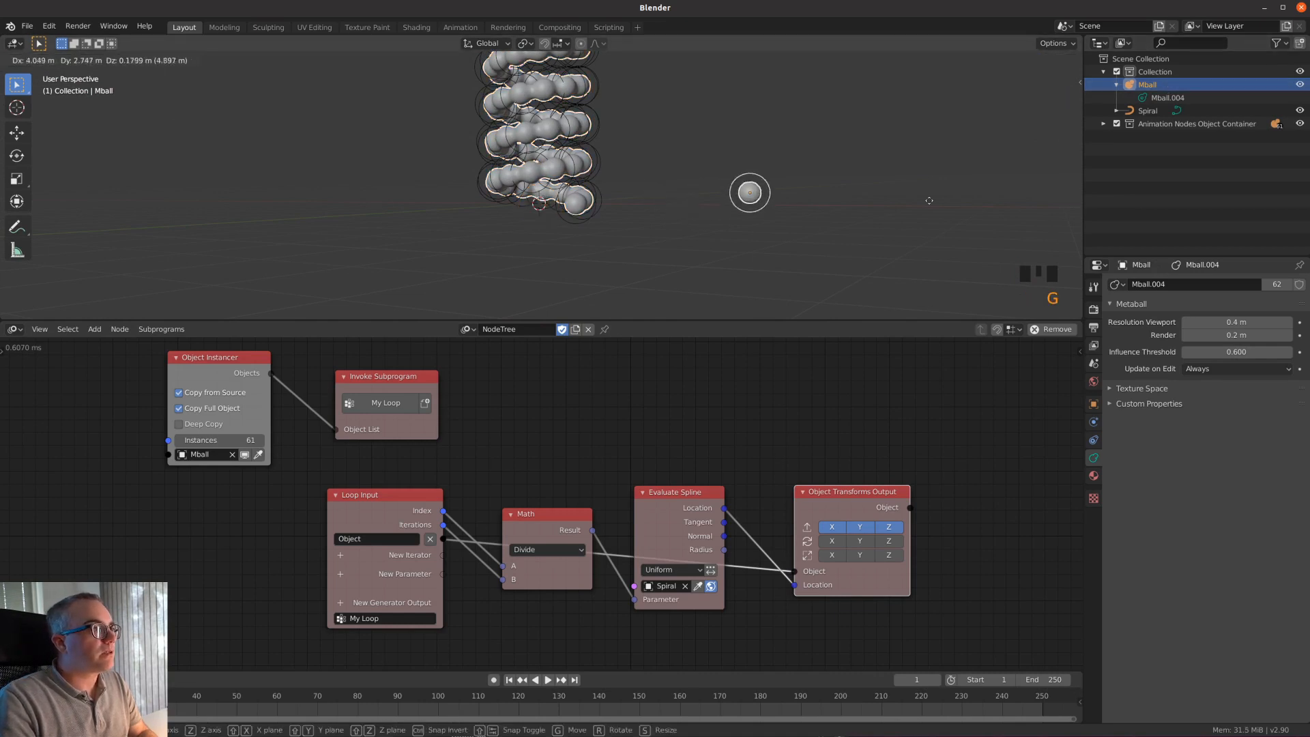
{"action": "left_click", "coordinate": [960, 98]}
{"action": "scroll", "coordinate": [641, 225], "scroll_direction": "up", "scroll_amount": 3}
{"action": "middle_click_drag", "start_coordinate": [642, 225], "coordinate": [637, 256], "text": "shift"}
{"action": "scroll", "coordinate": [665, 246], "scroll_direction": "down", "scroll_amount": 3}
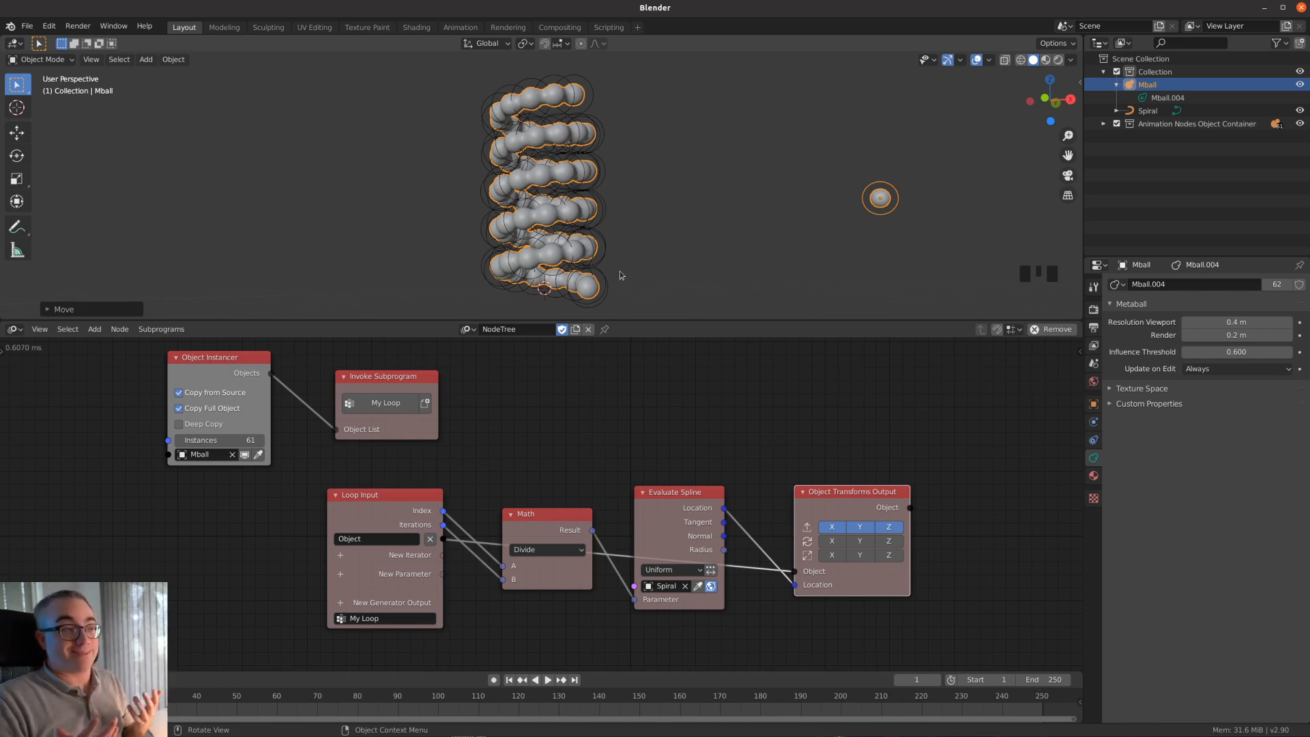
- Shift the Object Transforms Output and Evaluate Spline nodes away from the Divide node to make room between them
{"action": "scroll", "coordinate": [612, 212], "scroll_direction": "up", "scroll_amount": 2}
{"action": "middle_click_drag", "start_coordinate": [612, 213], "coordinate": [624, 156]}
{"action": "middle_click_drag", "start_coordinate": [657, 442], "coordinate": [637, 361]}
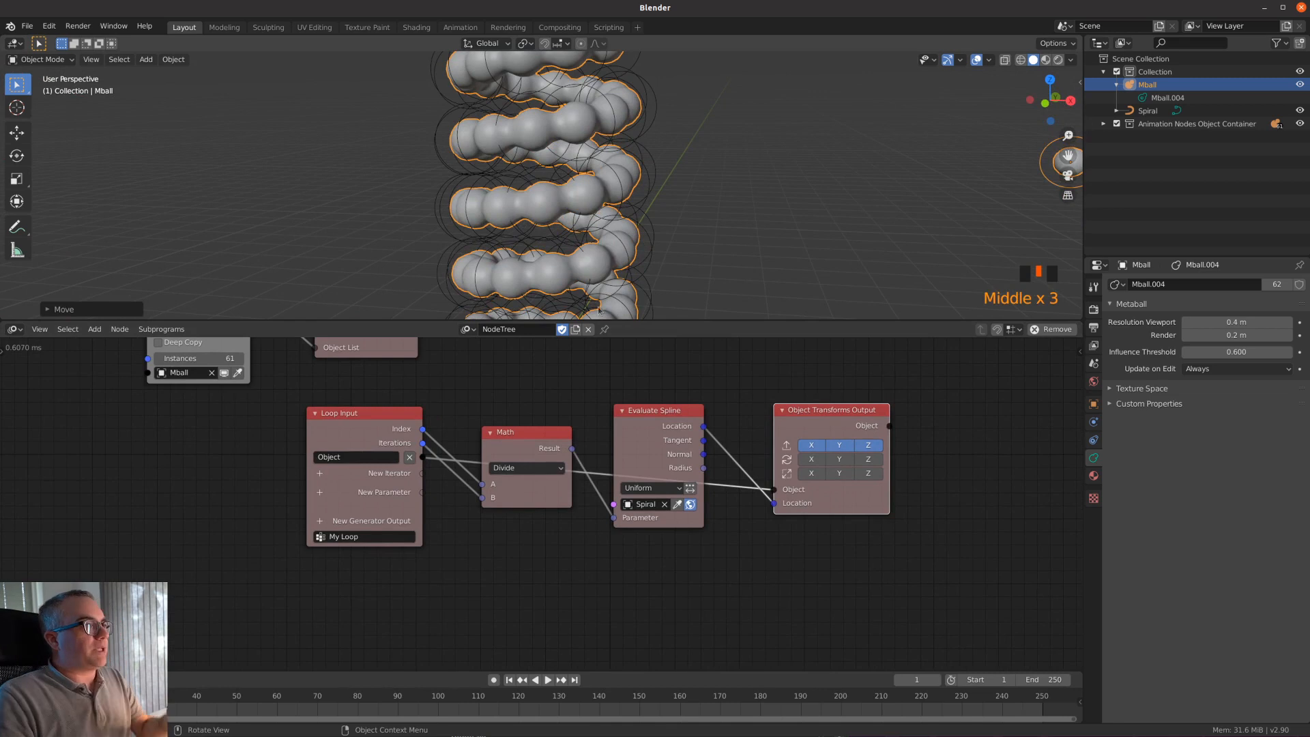
{"action": "left_click_drag", "start_coordinate": [819, 410], "coordinate": [928, 414]}
{"action": "left_click_drag", "start_coordinate": [679, 420], "coordinate": [825, 435]}
{"action": "mouse_move", "coordinate": [759, 533]}
{"action": "left_mouse_down"}
{"action": "mouse_move", "coordinate": [739, 537]}
{"action": "mouse_move", "coordinate": [758, 536]}
{"action": "left_mouse_up"}
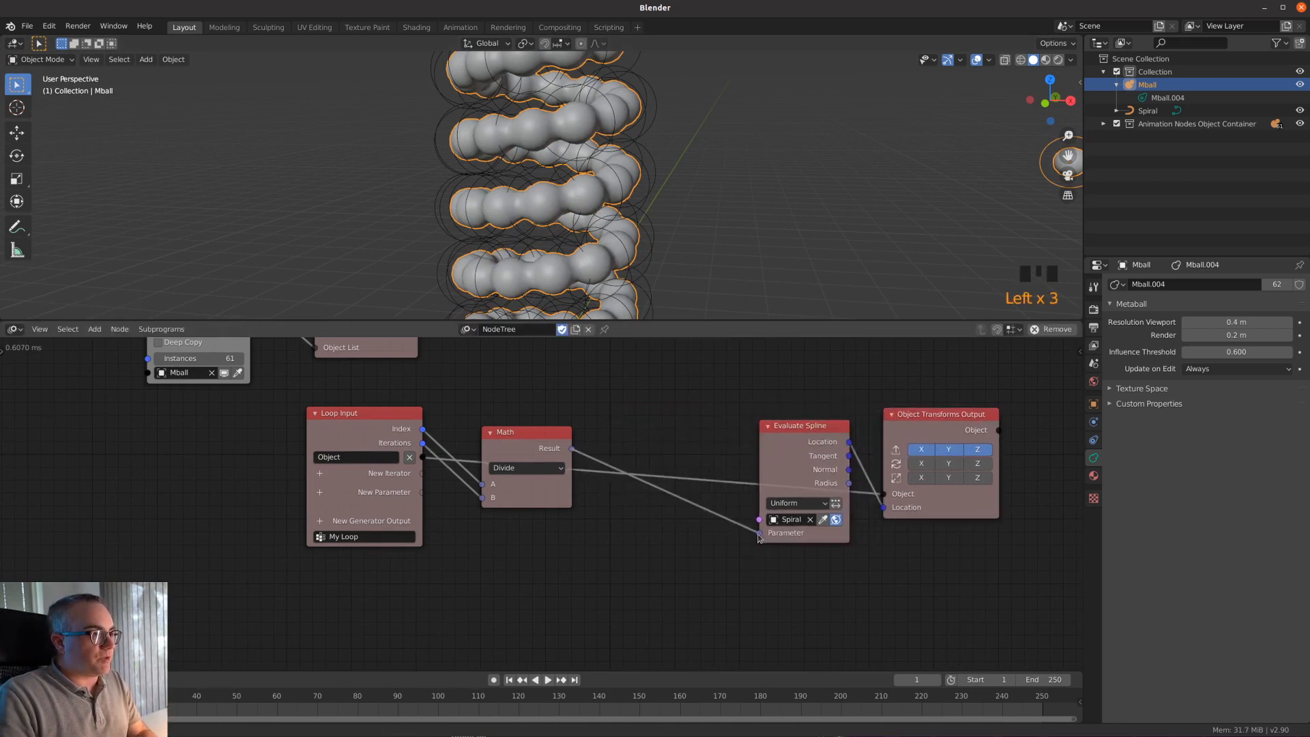
{"action": "middle_click_drag", "start_coordinate": [585, 605], "coordinate": [564, 585]}
- Add a Time Info node below the Divide node
{"action": "left_click", "coordinate": [449, 521]}
{"action": "key", "text": "shift+a"}
{"action": "mouse_move", "coordinate": [416, 541]}
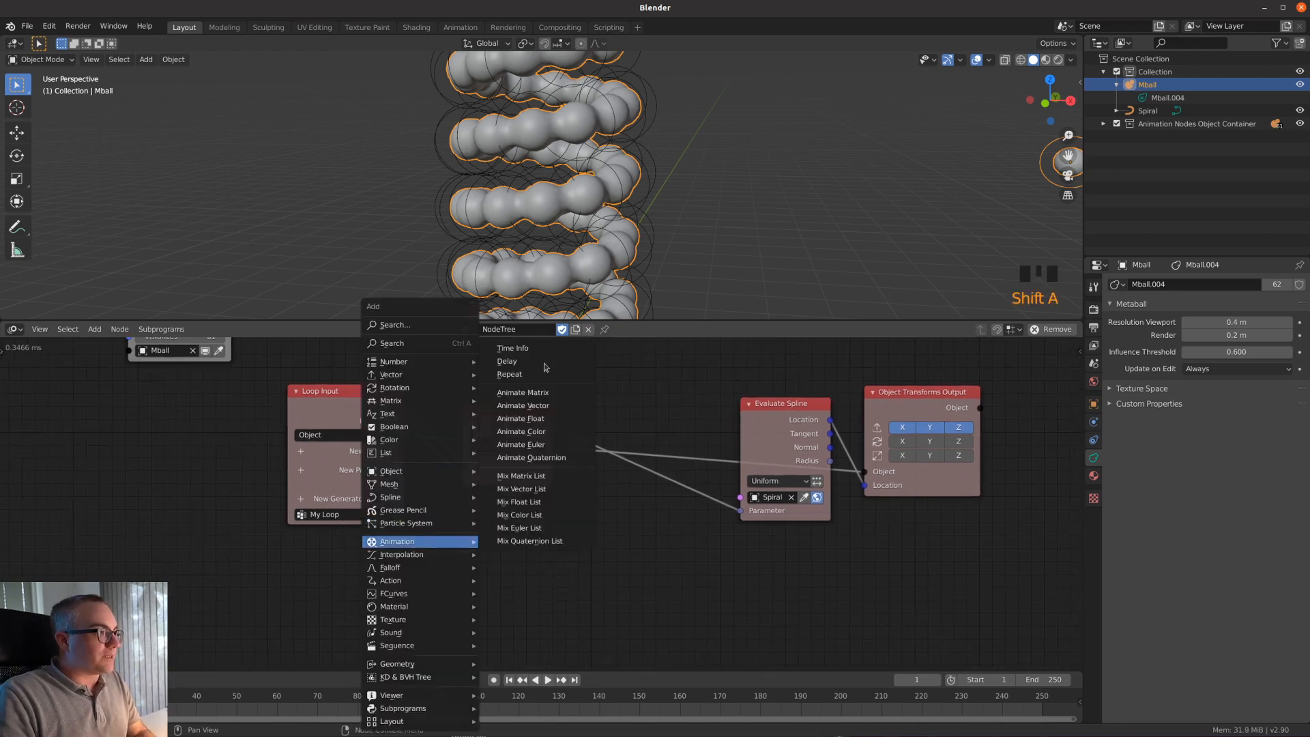
{"action": "left_click", "coordinate": [513, 348]}
{"action": "left_click", "coordinate": [500, 567]}
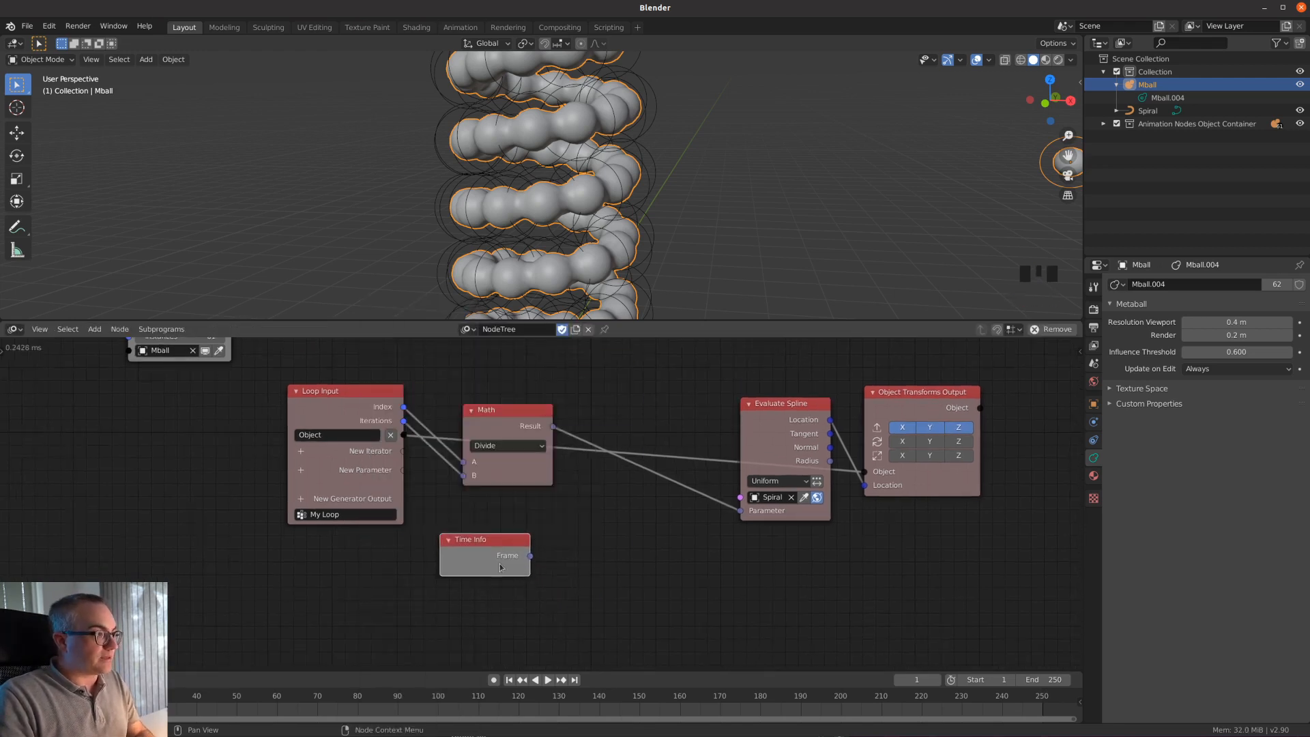
{"action": "mouse_move", "coordinate": [531, 556]}
{"action": "left_mouse_down"}
{"action": "mouse_move", "coordinate": [646, 535]}
{"action": "mouse_move", "coordinate": [518, 561]}
{"action": "left_mouse_up"}
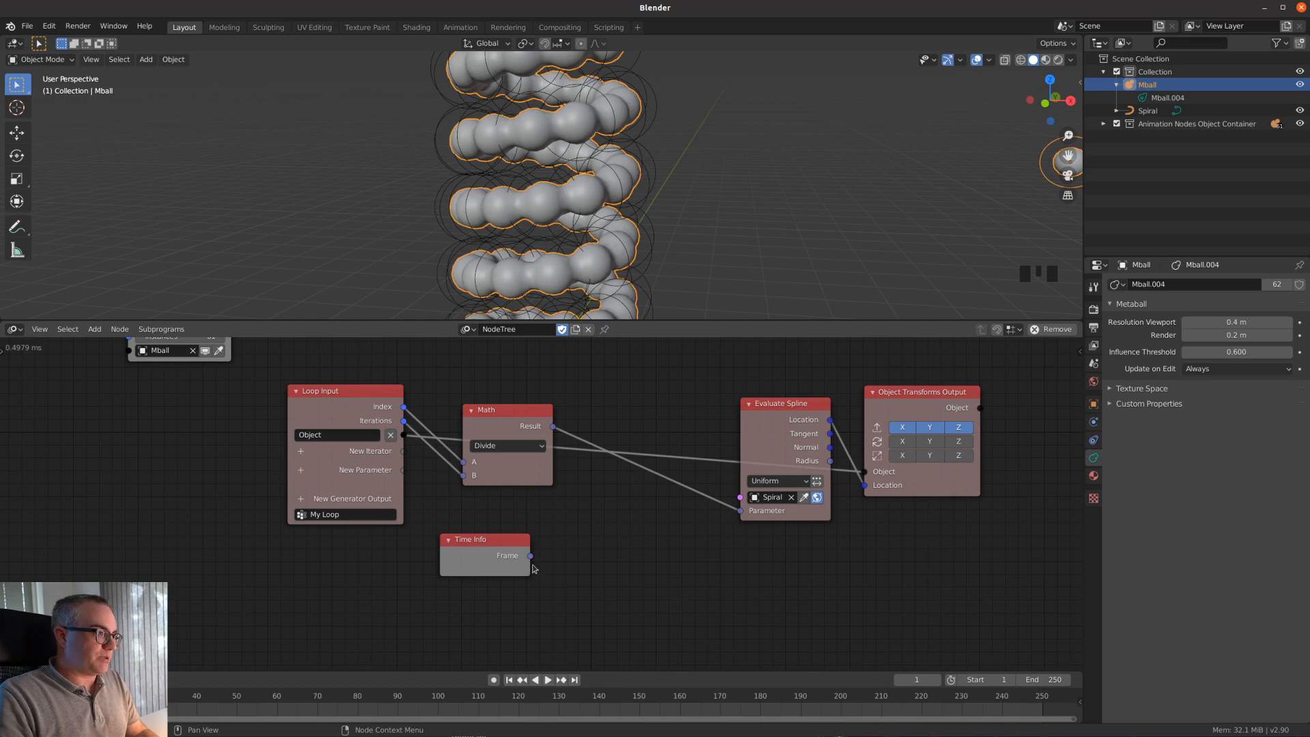
{"action": "left_click", "coordinate": [530, 556]}
{"action": "left_click", "coordinate": [622, 530]}
- Insert a Multiply Math node between Divide and Evaluate Spline, and connect Time Info's Frame to its B input
{"action": "key", "text": "shift+a"}
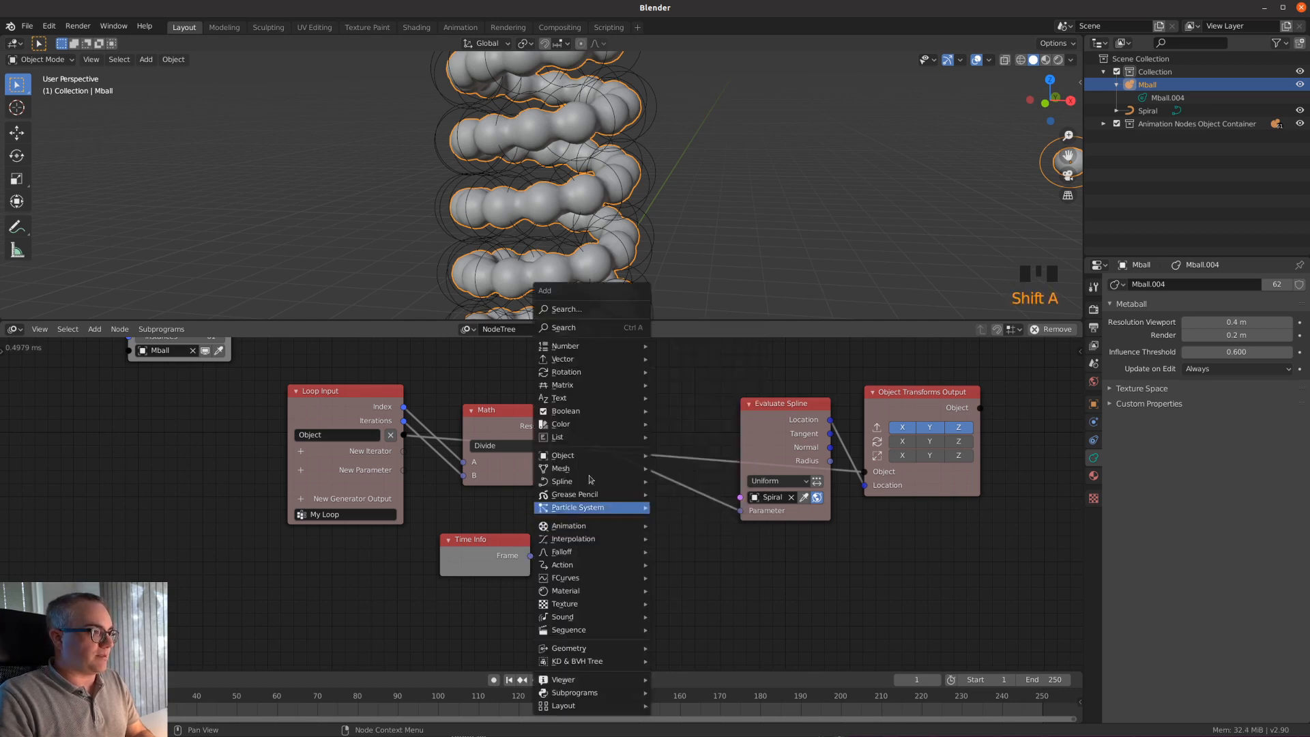
{"action": "mouse_move", "coordinate": [589, 348]}
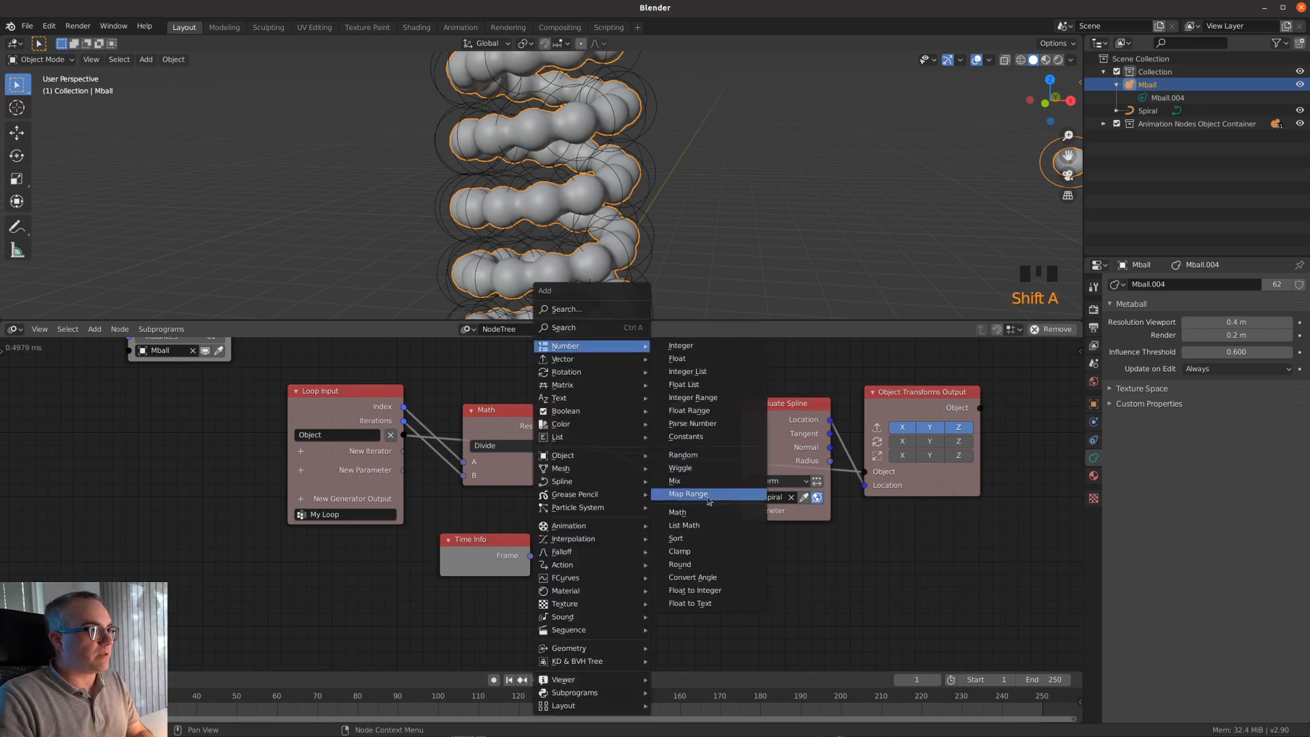
{"action": "left_click", "coordinate": [677, 512]}
{"action": "left_click", "coordinate": [587, 421]}
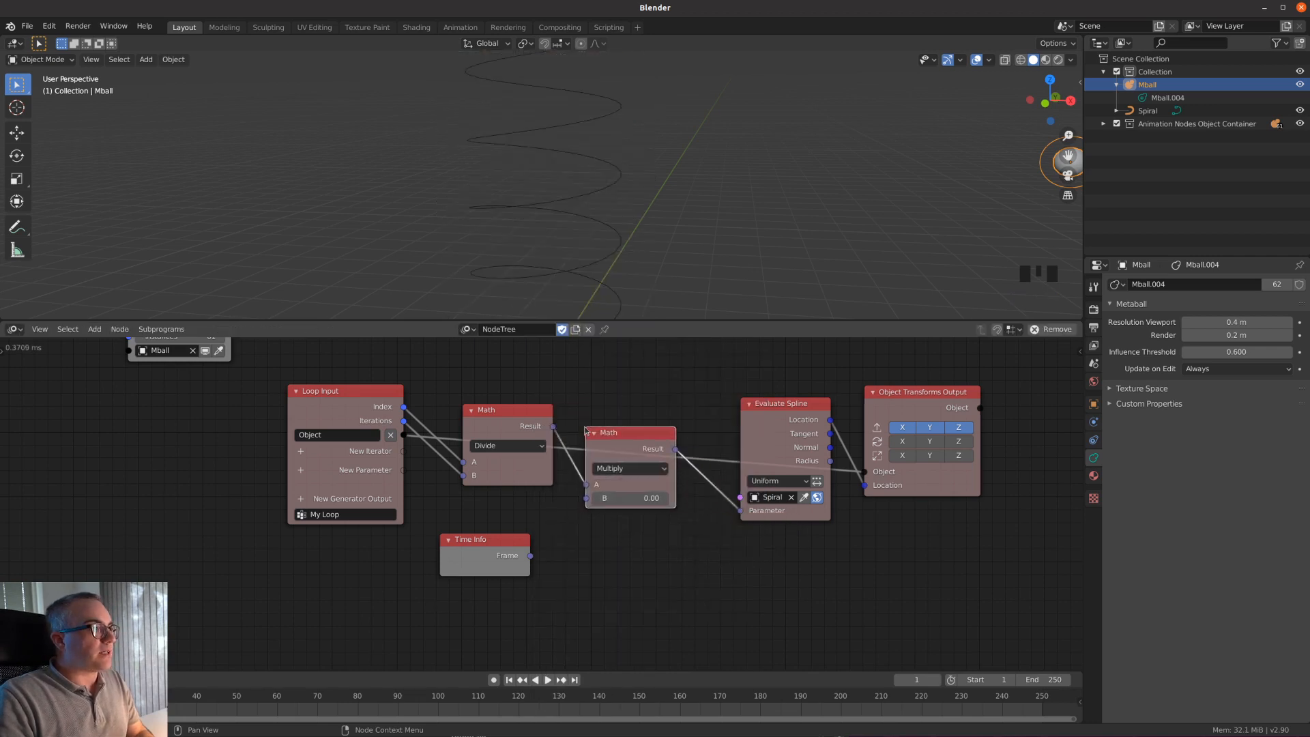
{"action": "left_click_drag", "start_coordinate": [605, 499], "coordinate": [530, 555]}
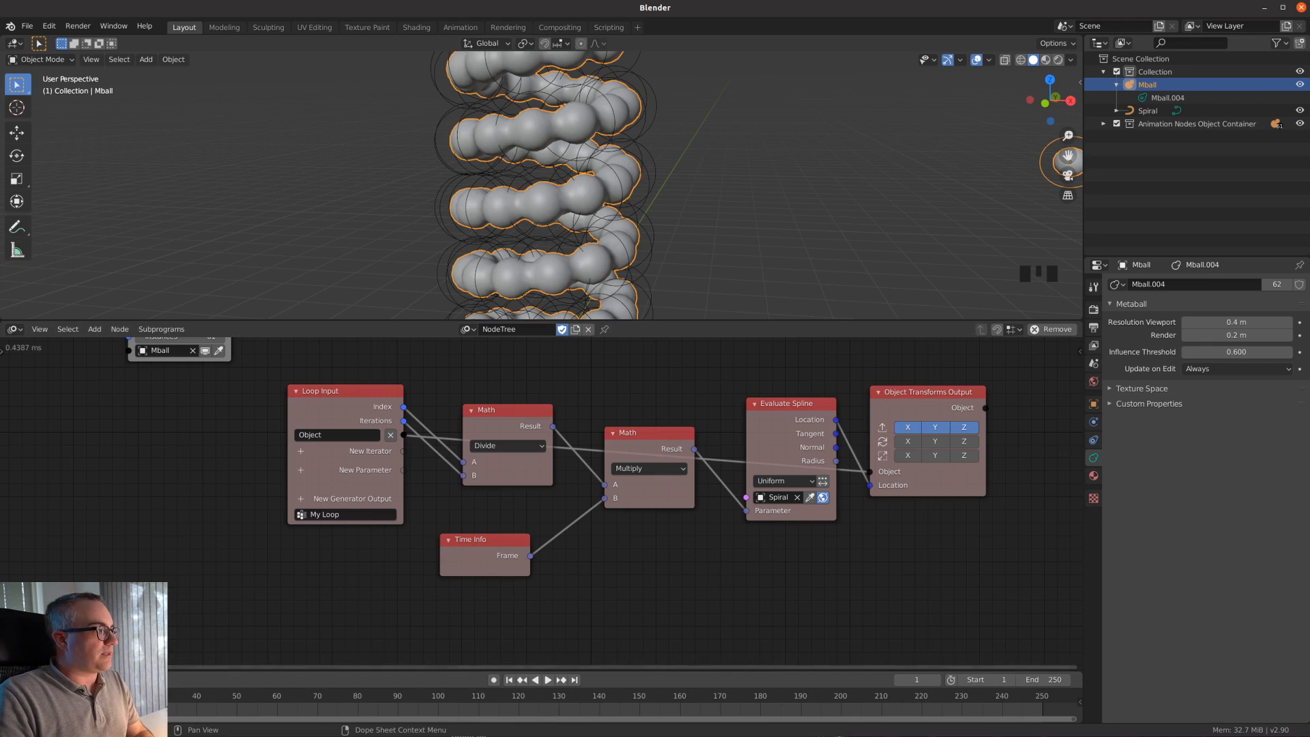
- Play the animation to check how the metaballs travel along the spiral, and return to the first frame
{"action": "scroll", "coordinate": [532, 685], "scroll_direction": "down", "scroll_amount": 2}
{"action": "scroll", "coordinate": [530, 695], "scroll_direction": "up", "scroll_amount": 2}
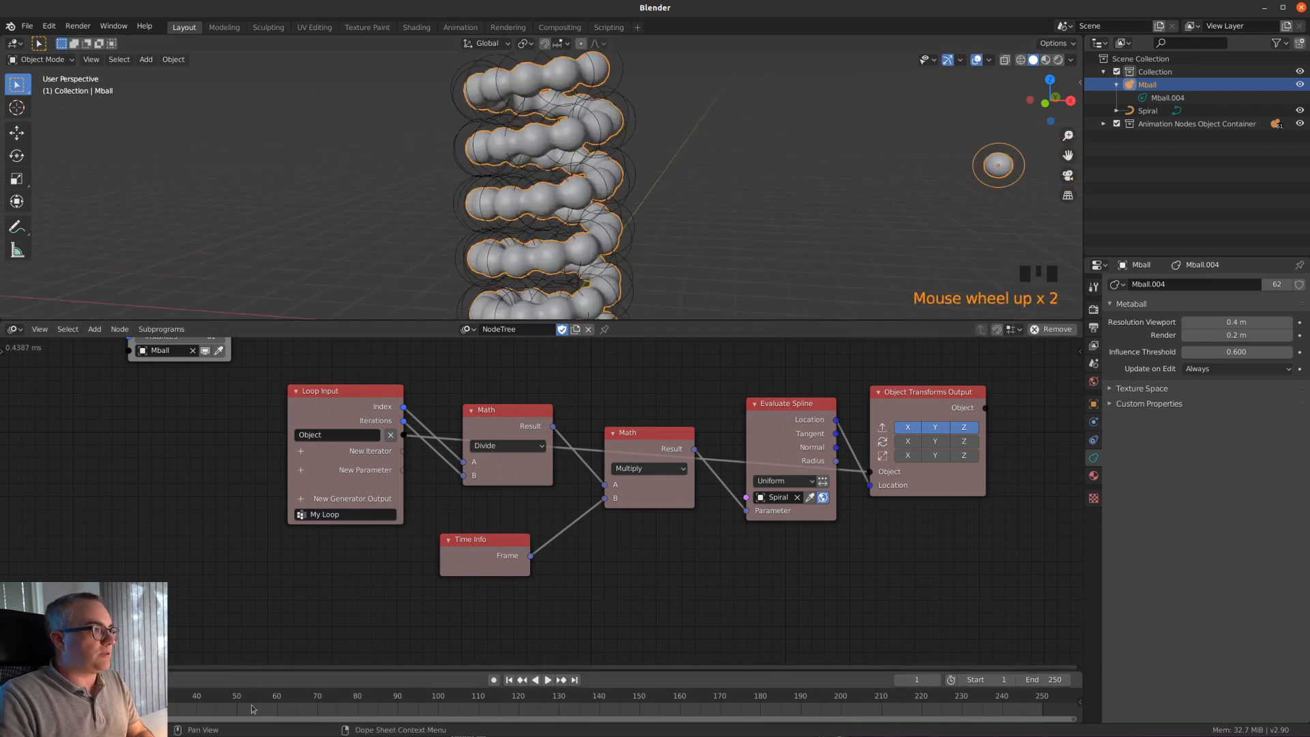
{"action": "left_click", "coordinate": [548, 680]}
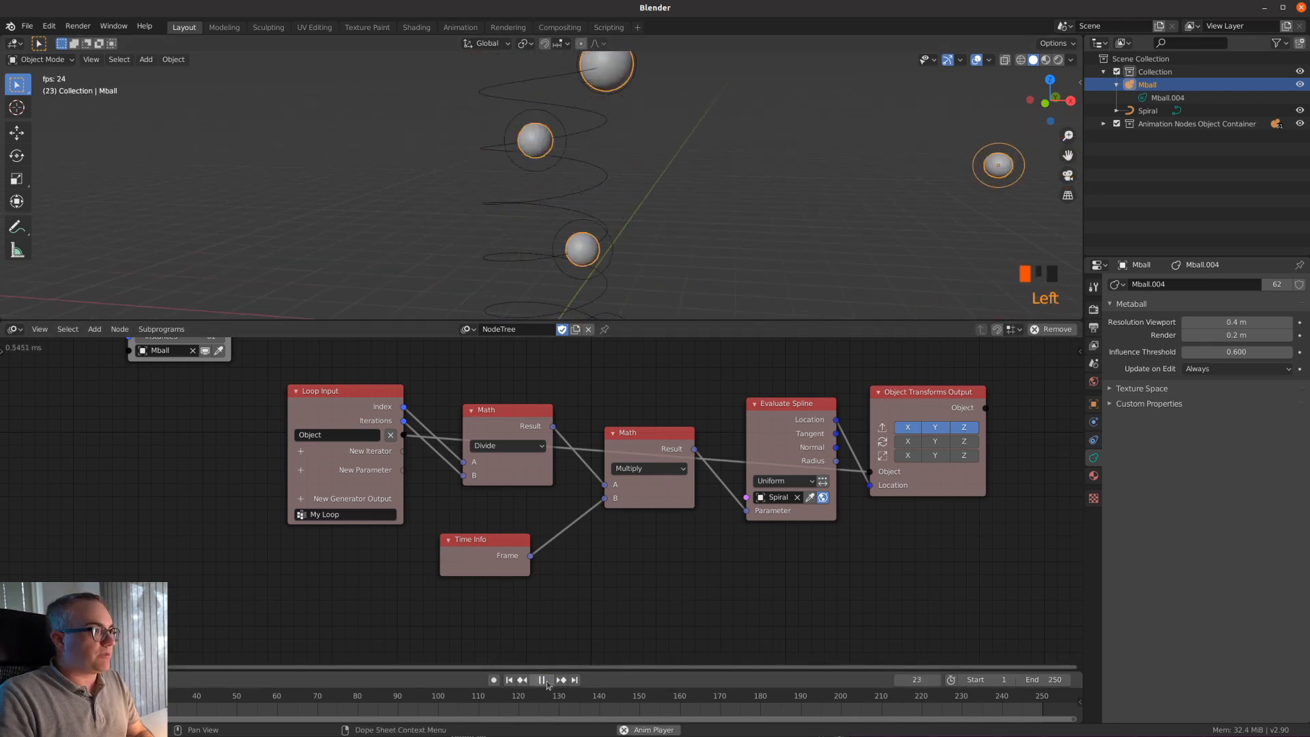
{"action": "scroll", "coordinate": [652, 223], "scroll_direction": "down", "scroll_amount": 4}
{"action": "scroll", "coordinate": [546, 133], "scroll_direction": "up", "scroll_amount": 4}
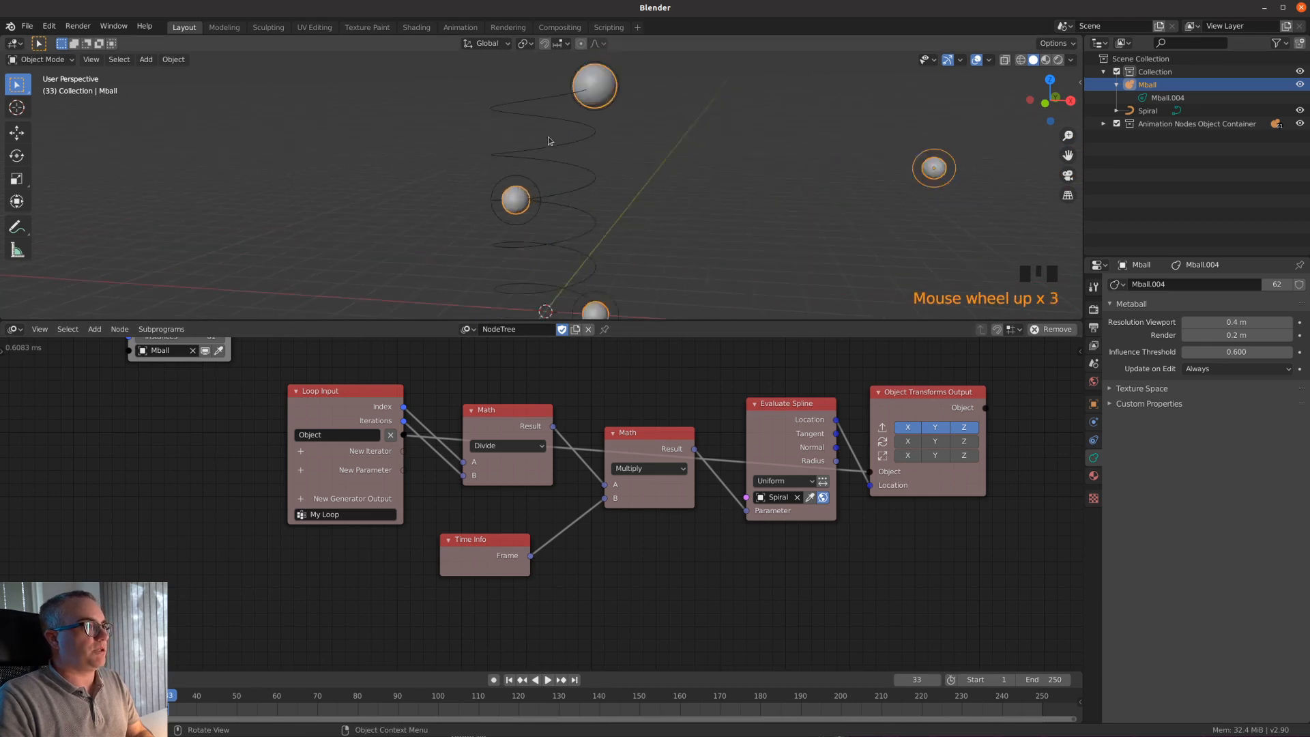
{"action": "scroll", "coordinate": [604, 88], "scroll_direction": "down", "scroll_amount": 3}
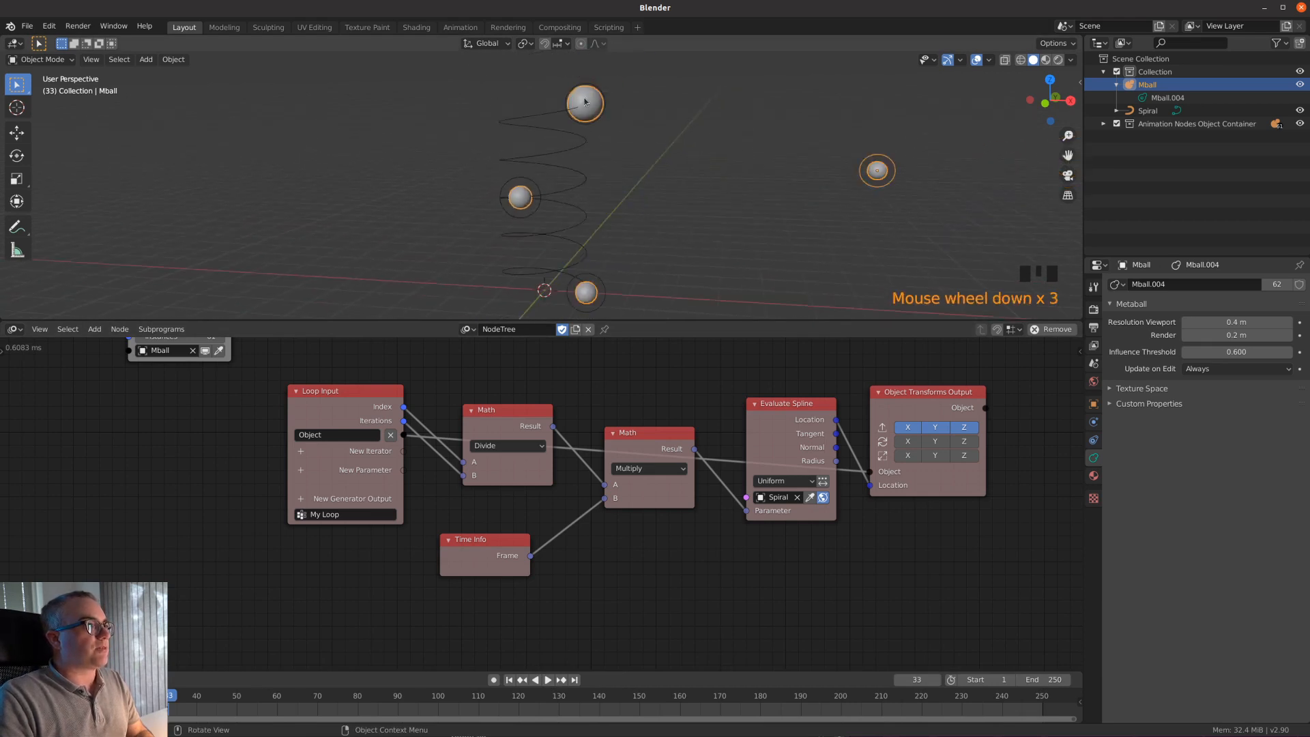
{"action": "left_click", "coordinate": [509, 679]}
- Move the Time Info node aside and insert a Multiply Math node between its Frame output and the existing Multiply node
{"action": "left_click", "coordinate": [484, 547]}
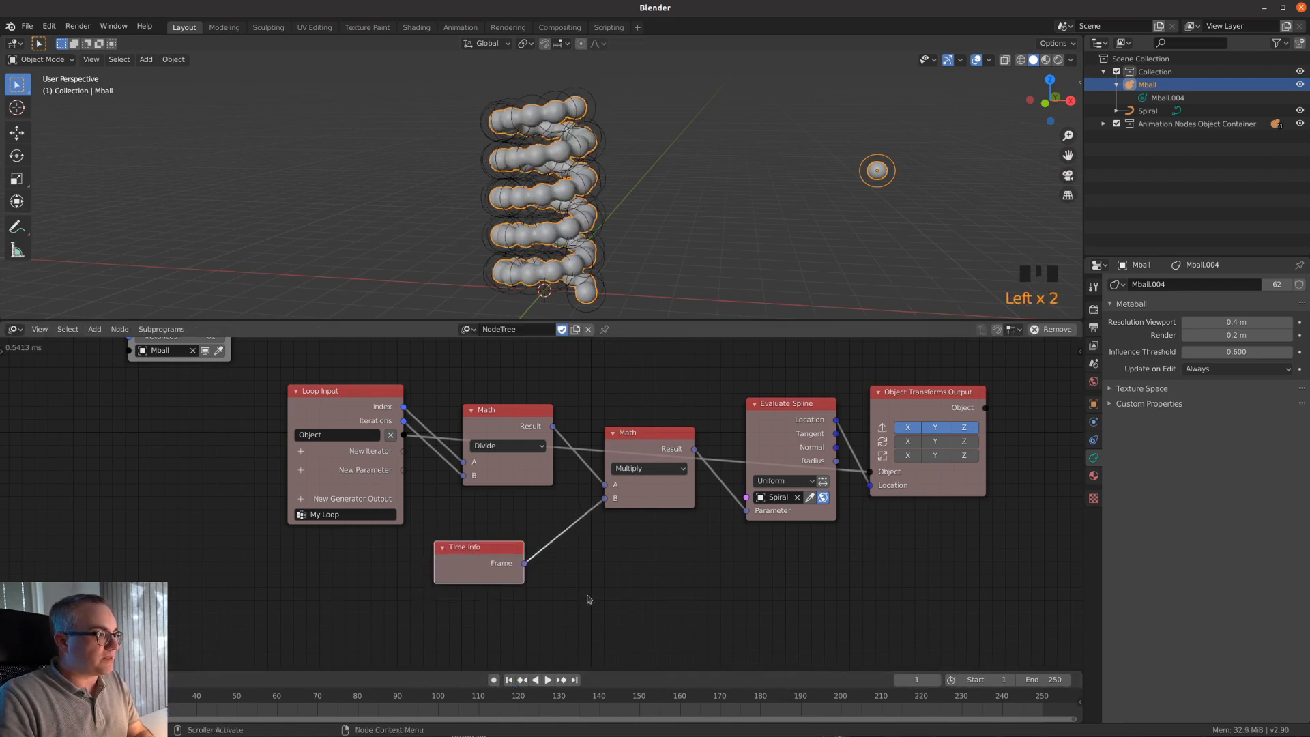
{"action": "scroll", "coordinate": [555, 576], "scroll_direction": "up", "scroll_amount": 3}
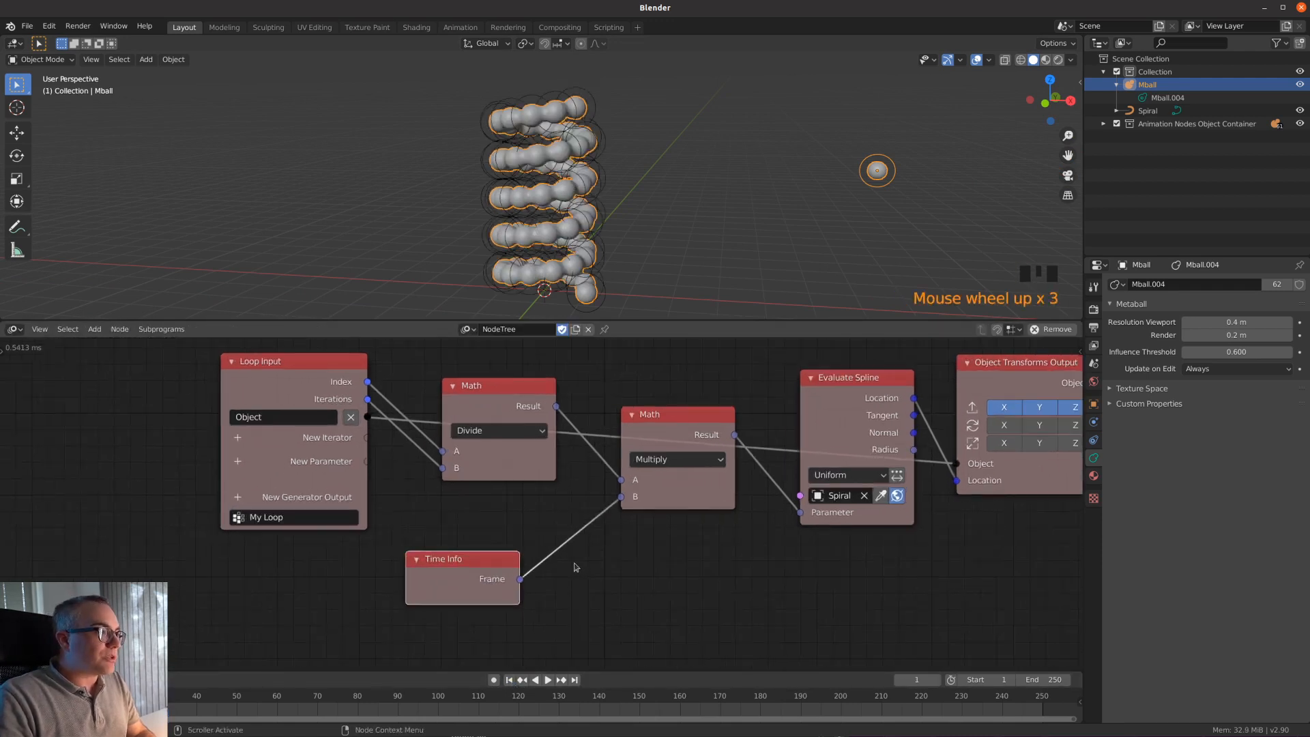
{"action": "left_click_drag", "start_coordinate": [500, 562], "coordinate": [406, 580]}
{"action": "key", "text": "shift+a"}
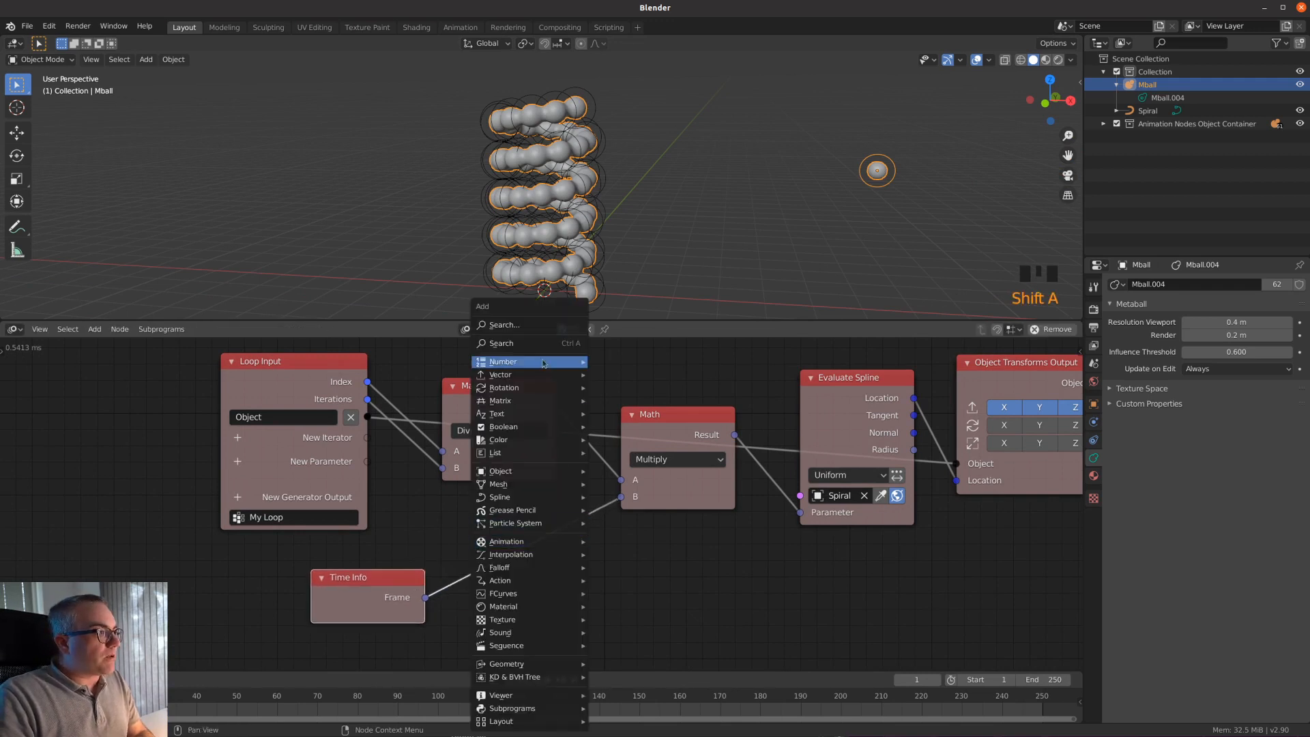
{"action": "left_click", "coordinate": [617, 529]}
{"action": "left_click", "coordinate": [470, 525]}
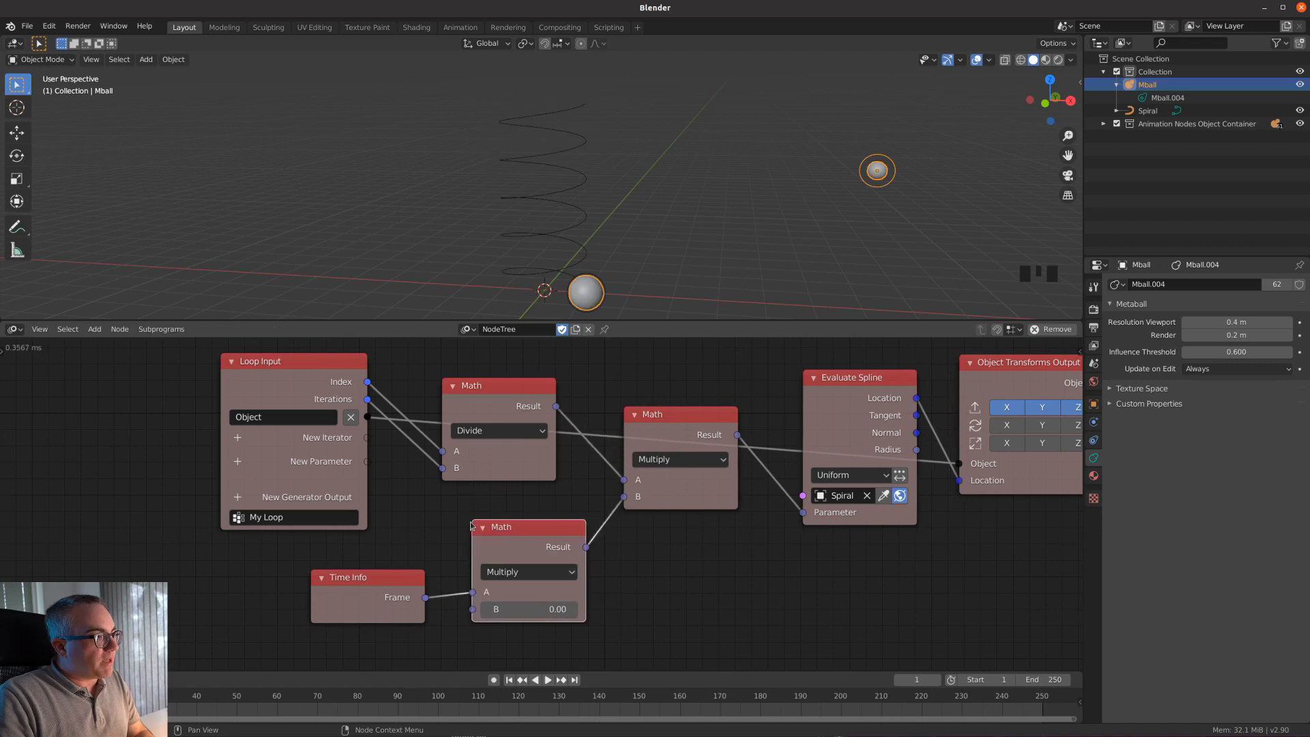
{"action": "left_click_drag", "start_coordinate": [537, 549], "coordinate": [530, 543]}
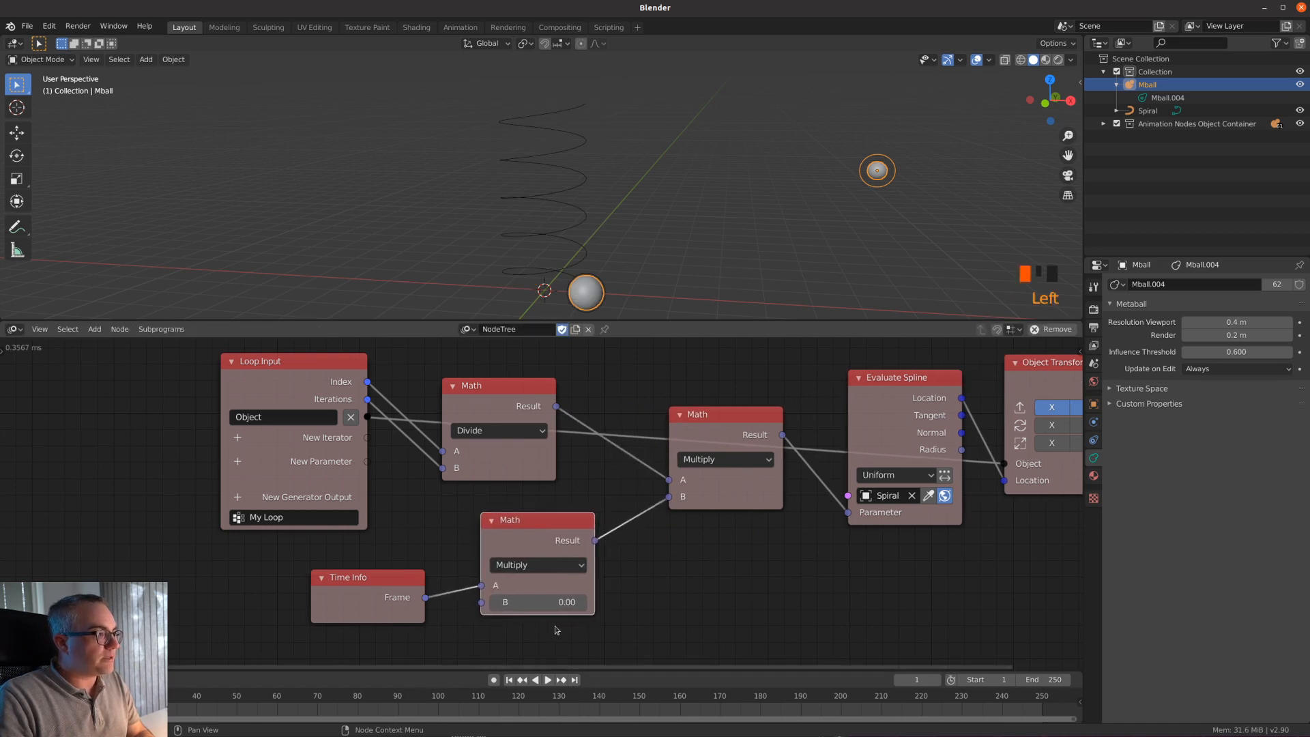
- Set B of the Multiply node after Time Info to 0.1, preview the animation and return to the first frame
{"action": "left_click", "coordinate": [547, 603]}
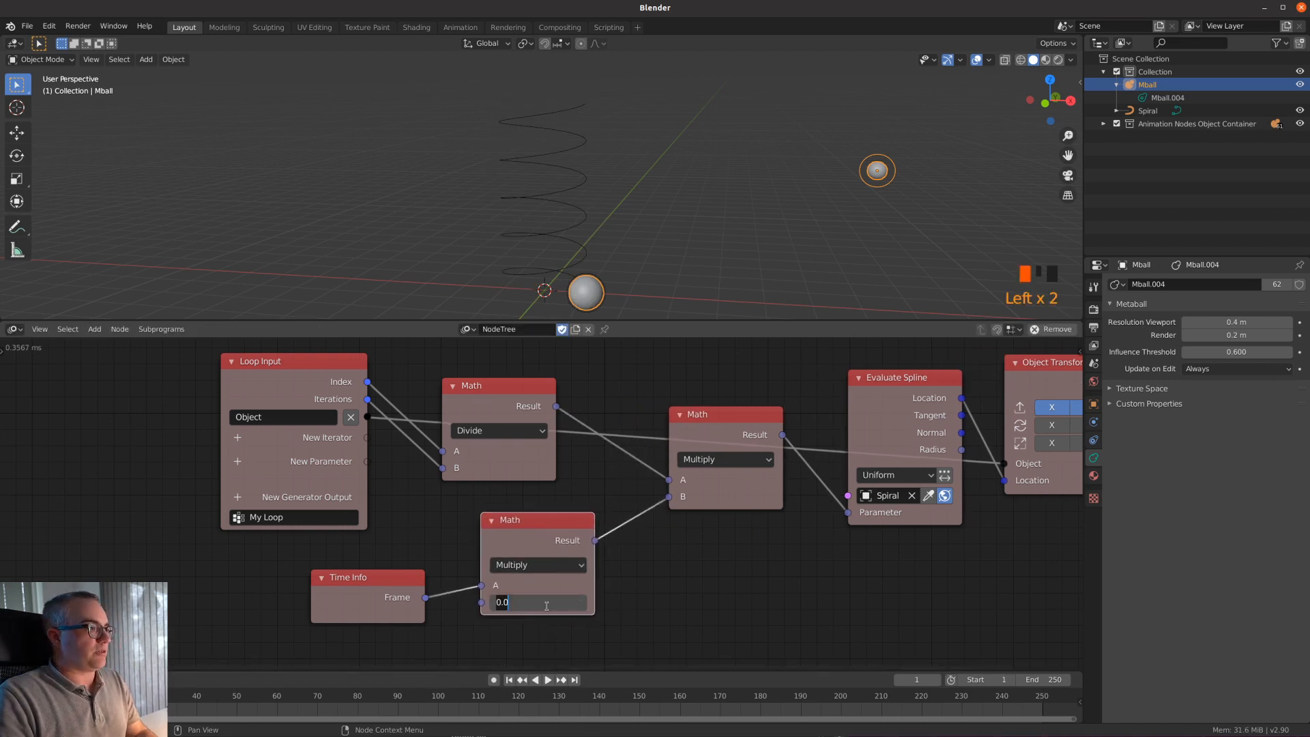
{"action": "type", "text": ".1"}
{"action": "key", "text": "Return"}
{"action": "key", "text": "space"}
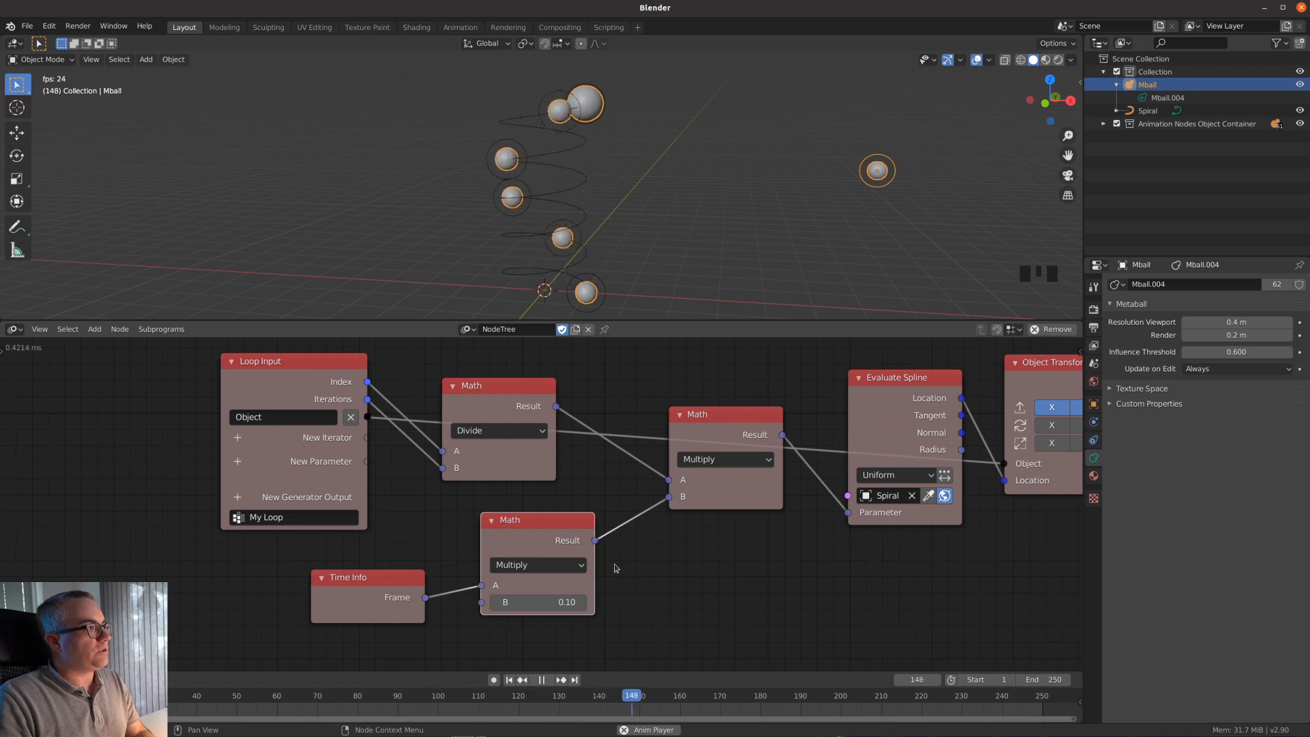
{"action": "key", "text": "space"}
{"action": "key", "text": "shift+Left"}
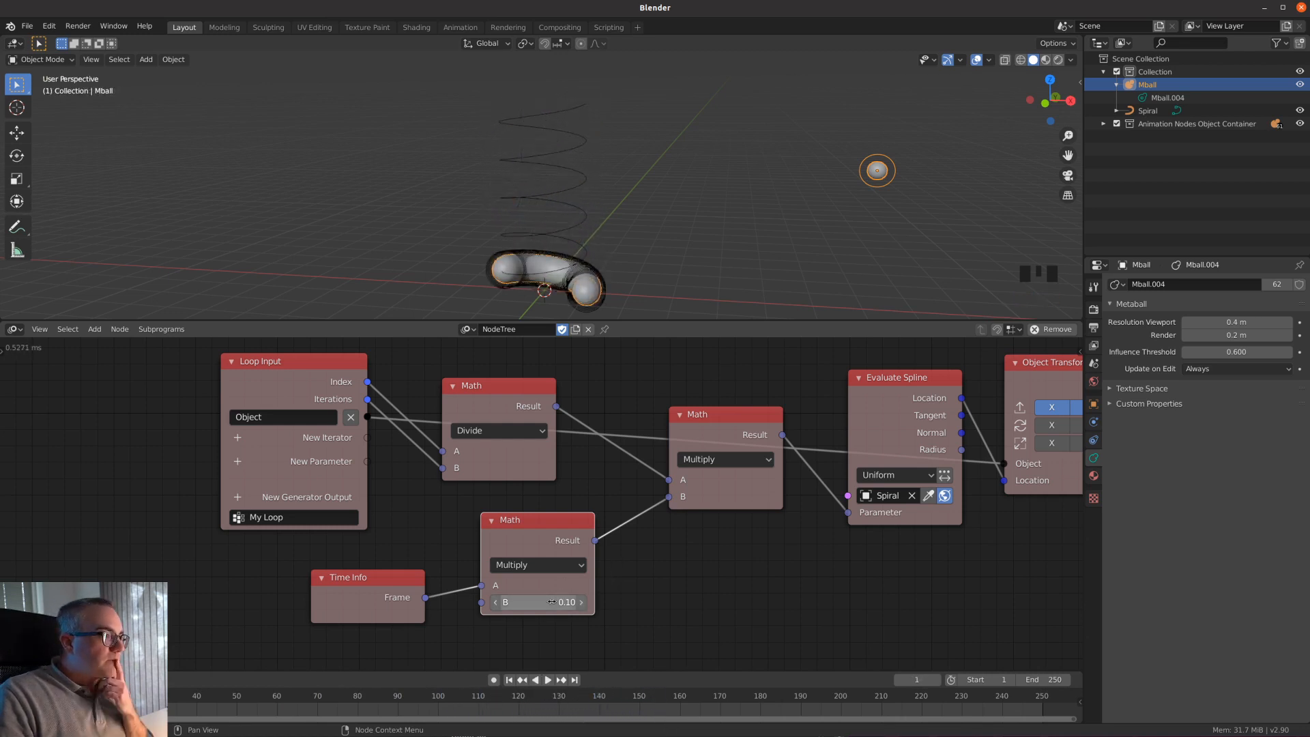
- Change the Math node before Evaluate Spline from Multiply to Add and preview the animation from the first frame
{"action": "mouse_move", "coordinate": [477, 393]}
{"action": "left_mouse_down"}
{"action": "mouse_move", "coordinate": [470, 352]}
{"action": "mouse_move", "coordinate": [471, 376]}
{"action": "left_mouse_up"}
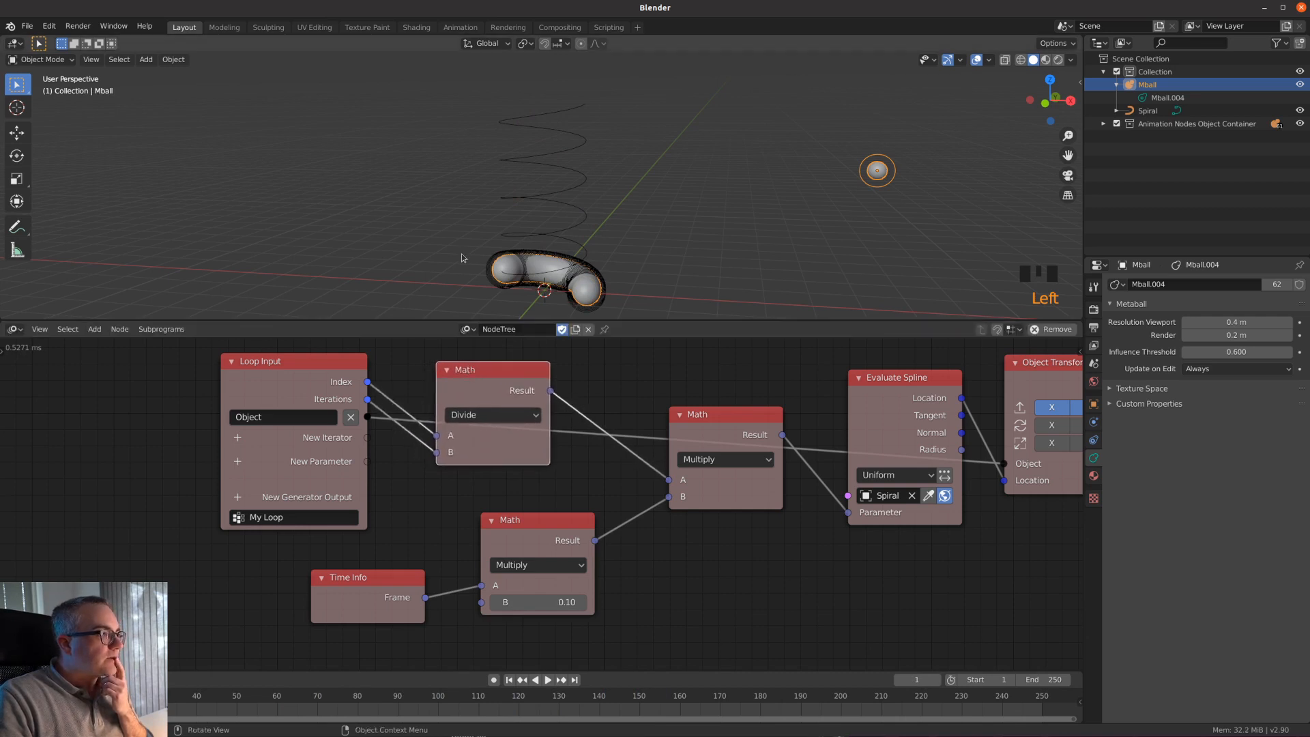
{"action": "left_click", "coordinate": [724, 460]}
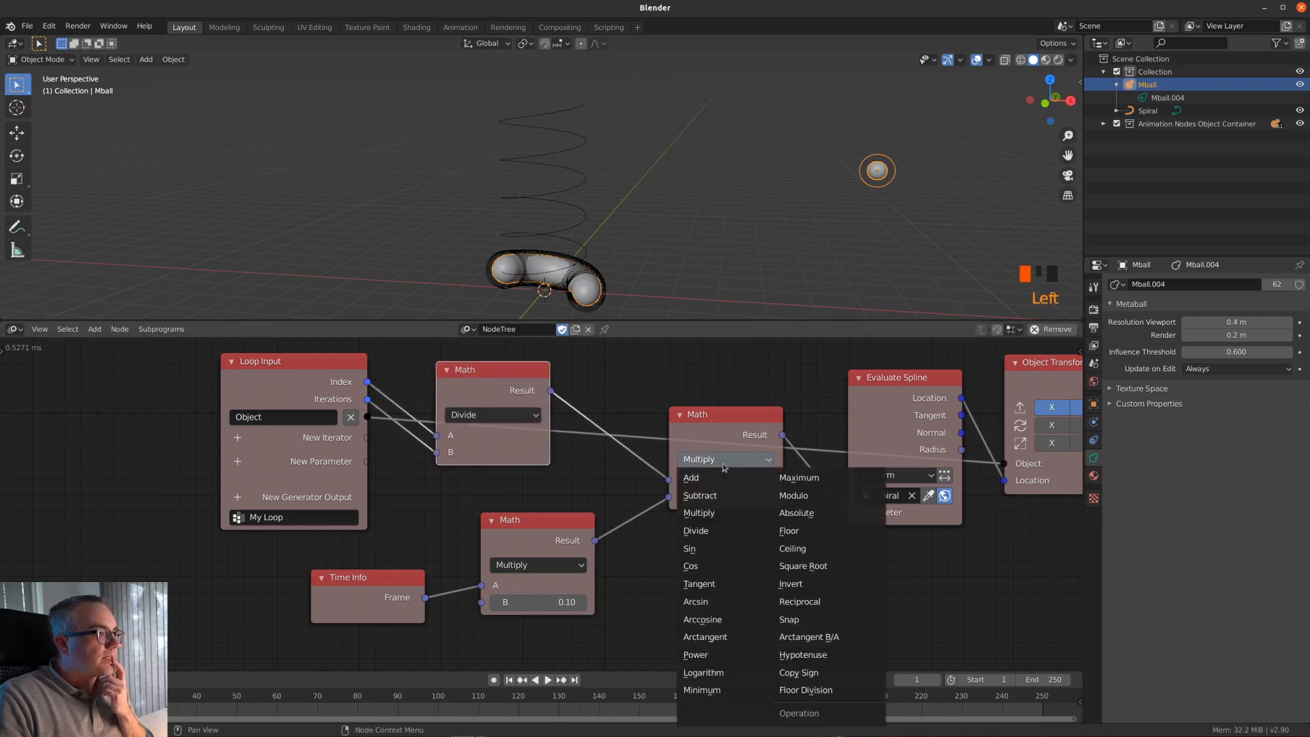
{"action": "left_click", "coordinate": [724, 461]}
{"action": "left_click", "coordinate": [724, 459]}
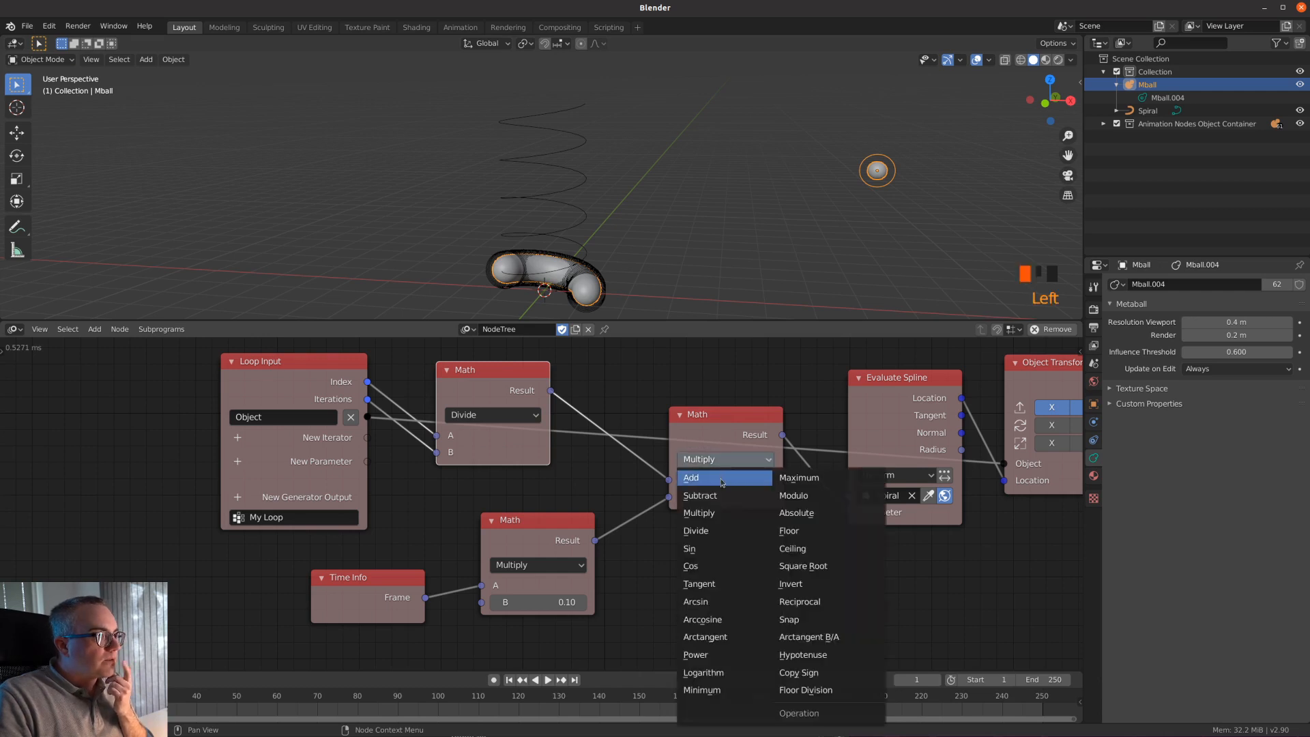
{"action": "left_click", "coordinate": [721, 478]}
{"action": "key", "text": "space"}
{"action": "key", "text": "space"}
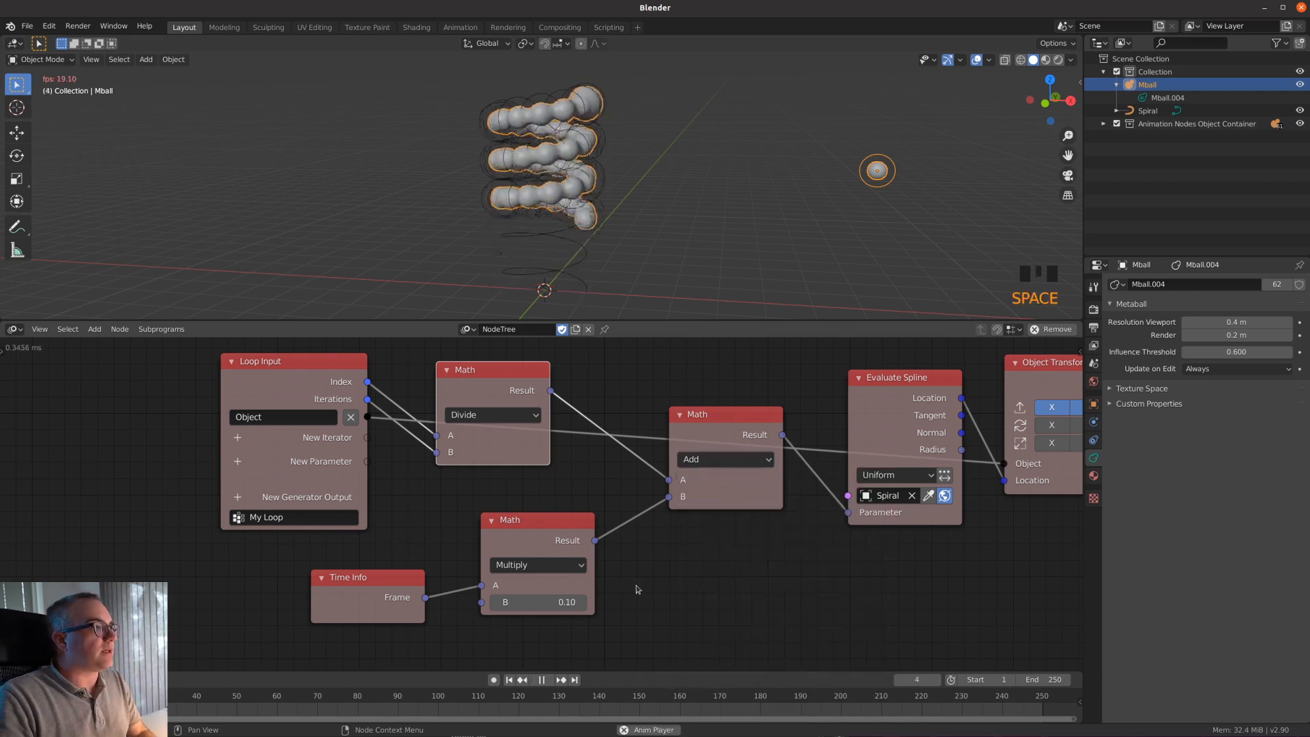
{"action": "left_click", "coordinate": [509, 679]}
{"action": "key", "text": "space"}
{"action": "key", "text": "space"}
- Try 0.01 as B of the Multiply node after Time Info and preview the animation from the first frame
{"action": "left_click", "coordinate": [572, 604]}
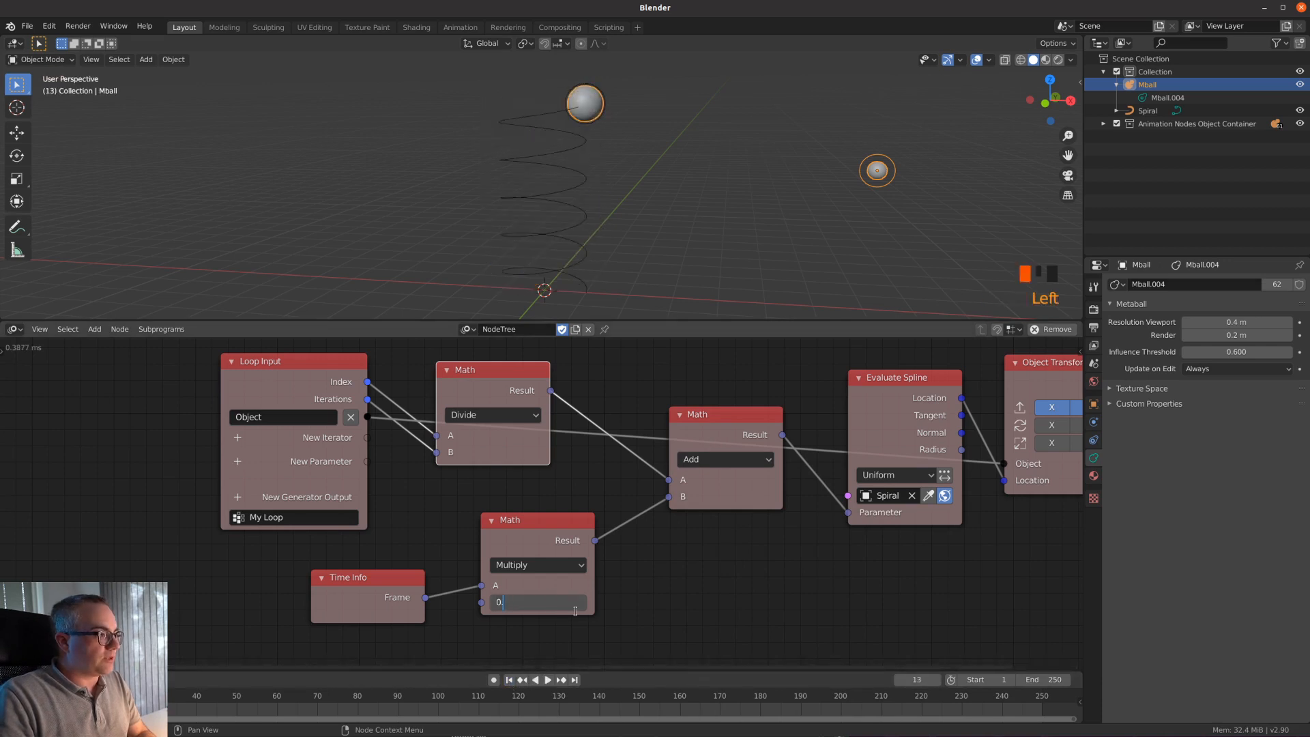
{"action": "key", "text": "Return"}
{"action": "left_click", "coordinate": [510, 680]}
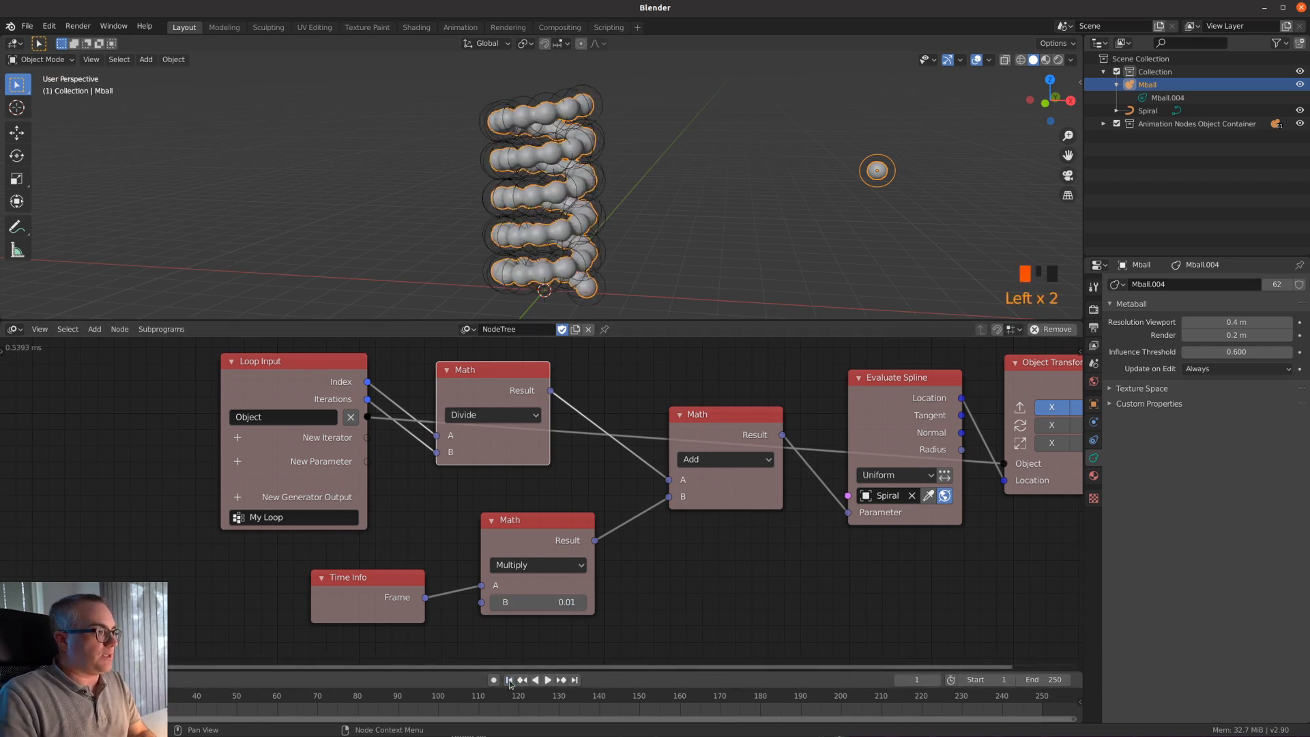
{"action": "key", "text": "space"}
{"action": "key", "text": "space"}
- Set B of the Multiply node after Time Info to 0.001 and preview the slower animation
{"action": "left_click", "coordinate": [567, 602]}
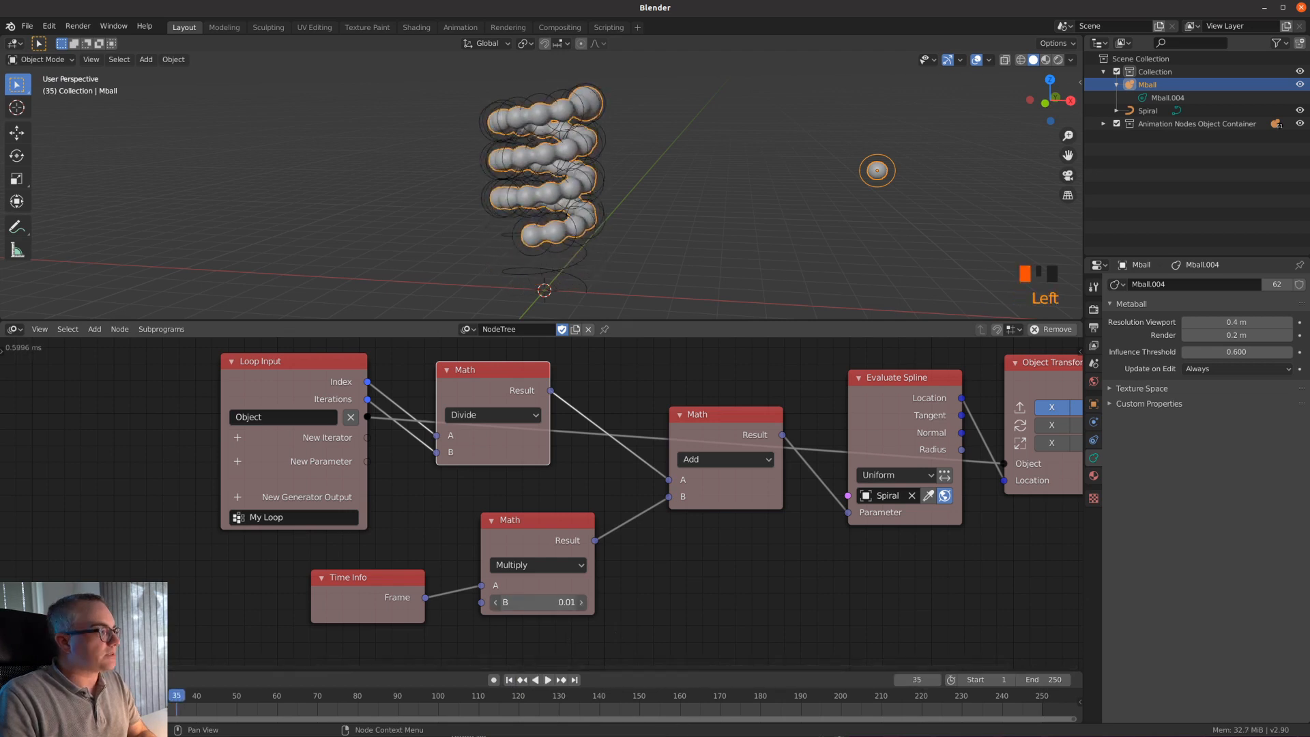
{"action": "type", "text": "0.001"}
{"action": "key", "text": "Return"}
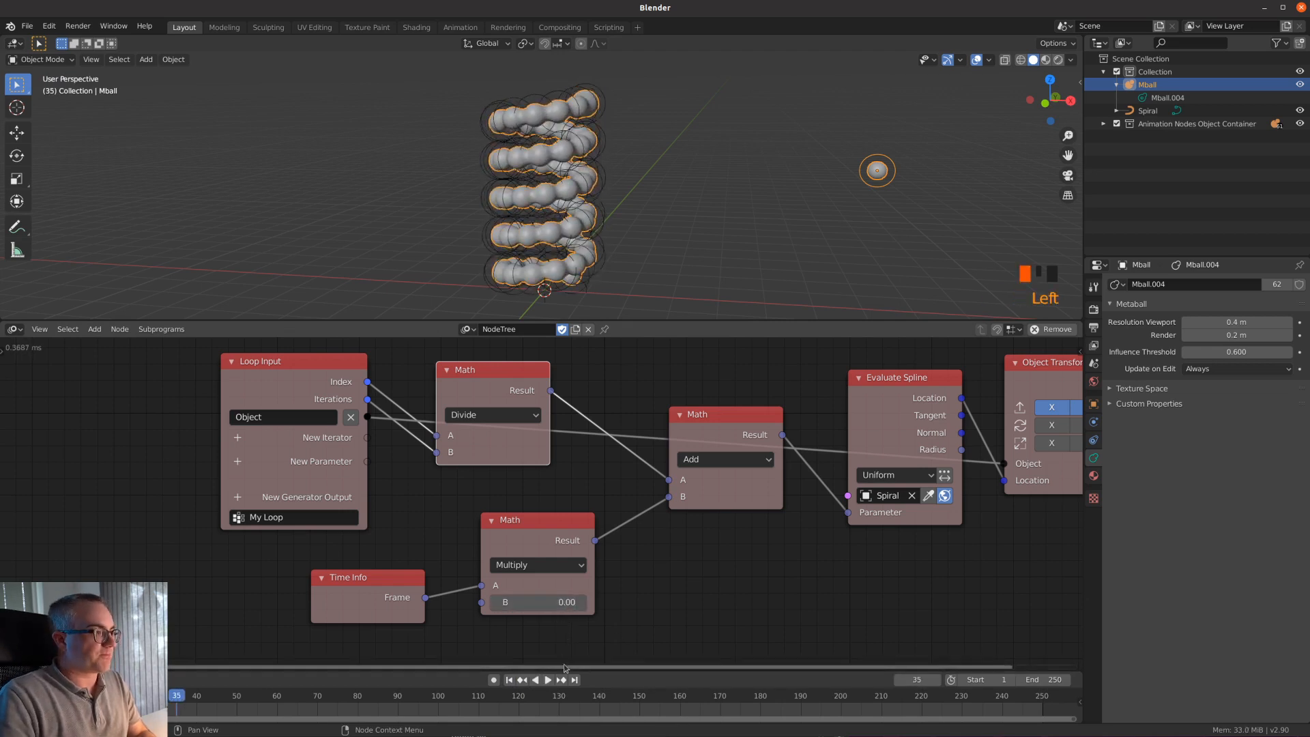
{"action": "key", "text": "space"}
{"action": "scroll", "coordinate": [546, 191], "scroll_direction": "up", "scroll_amount": 3}
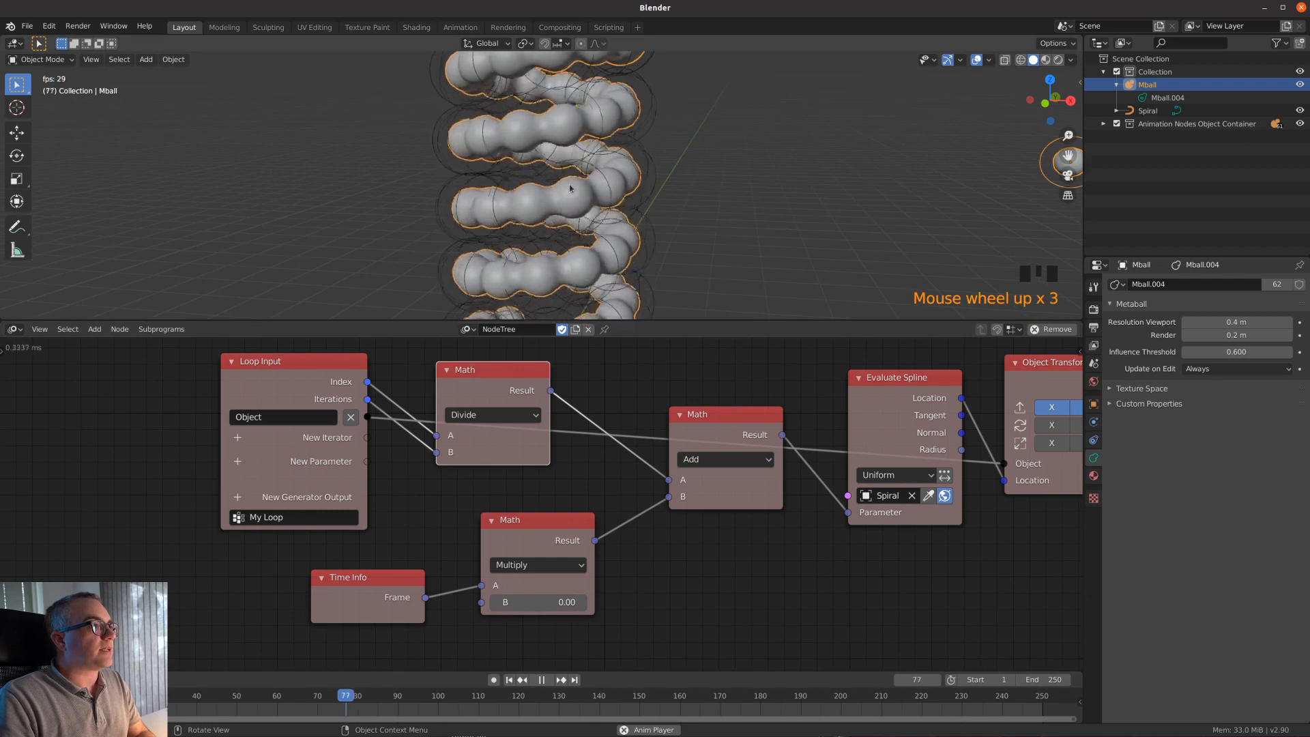
{"action": "scroll", "coordinate": [545, 191], "scroll_direction": "down", "scroll_amount": 2}
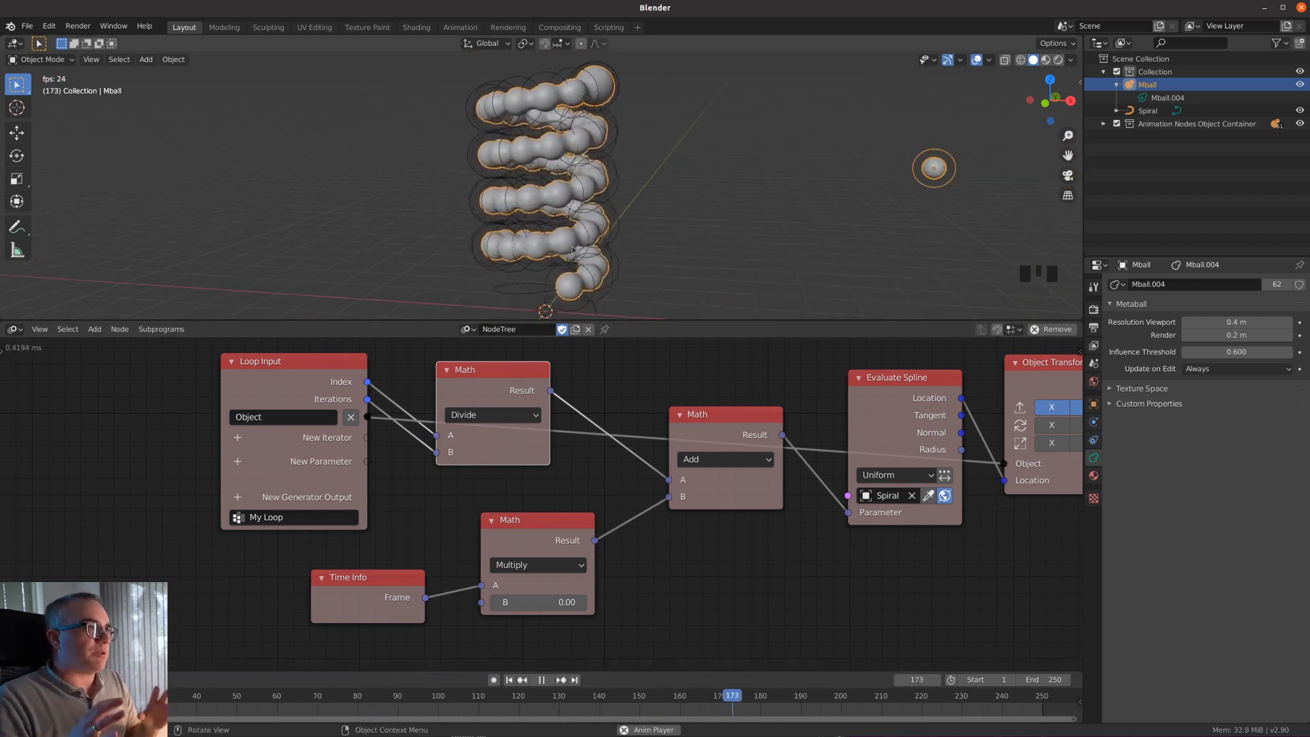
{"action": "key", "text": "space"}
{"action": "double_click", "coordinate": [575, 595]}
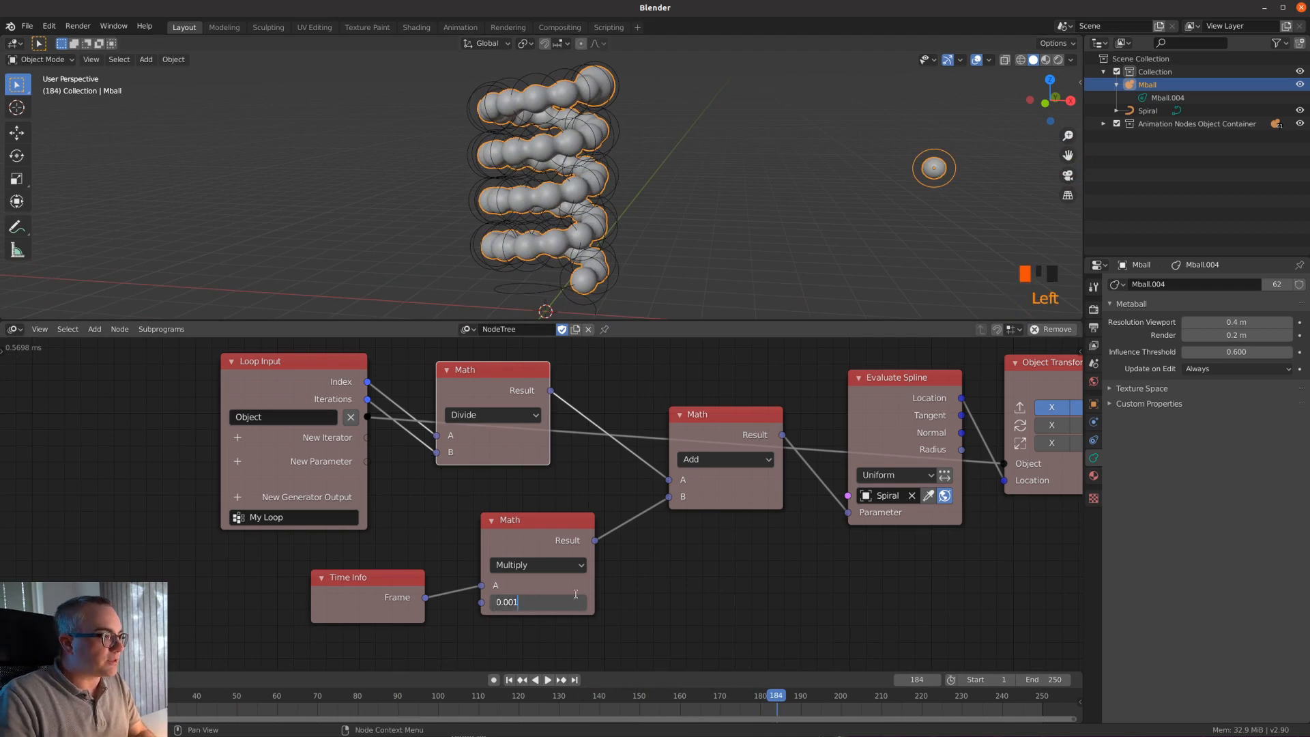
{"action": "key", "text": "Return"}
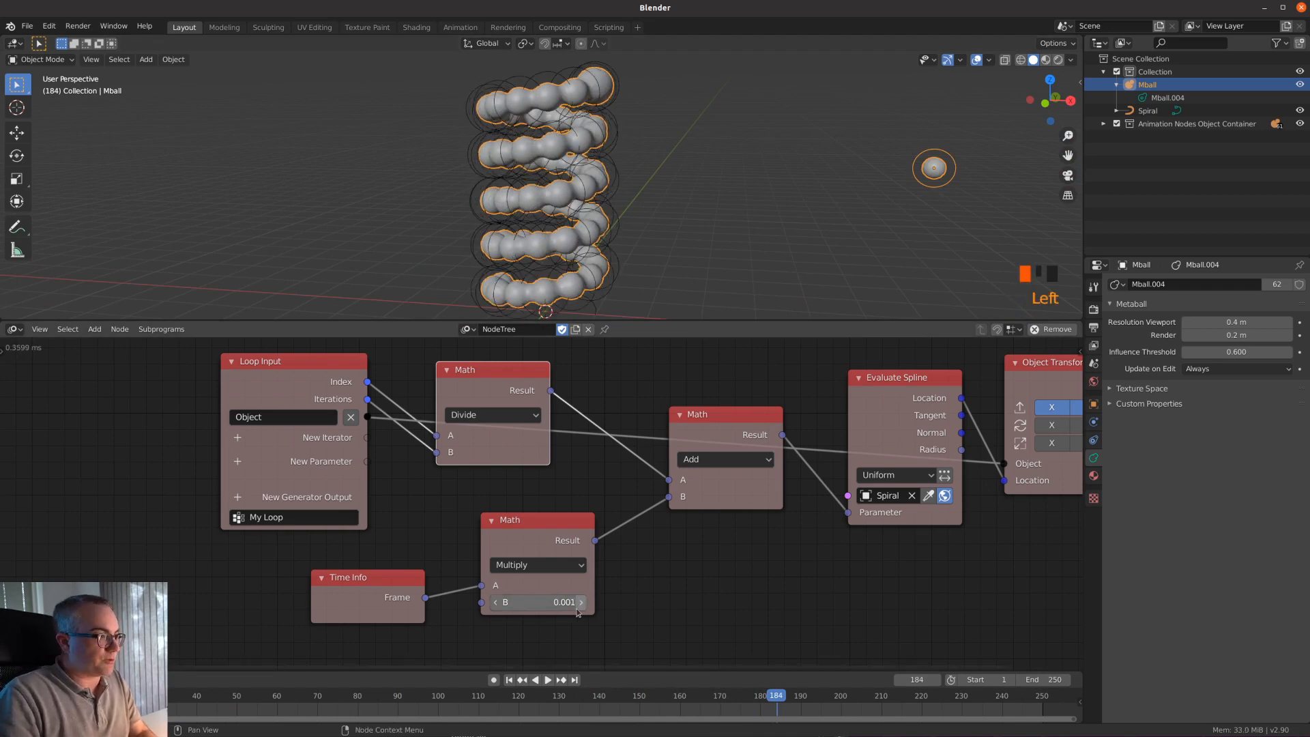
- Play the animation and examine how the metaballs move at the upper and lower ends of the spiral
{"action": "key", "text": "space"}
{"action": "scroll", "coordinate": [575, 253], "scroll_direction": "up", "scroll_amount": 3}
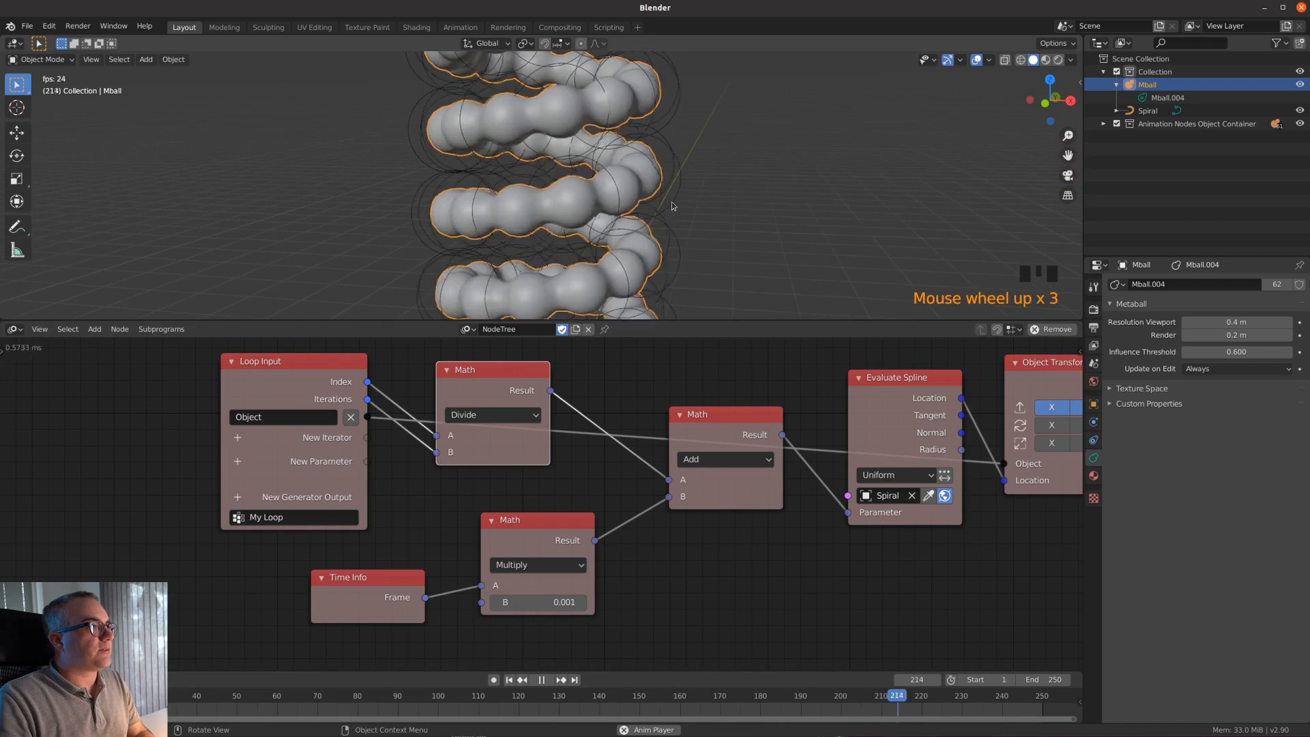
{"action": "scroll", "coordinate": [594, 232], "scroll_direction": "down", "scroll_amount": 3}
{"action": "mouse_move", "coordinate": [594, 232]}
{"action": "middle_mouse_down"}
{"action": "mouse_move", "coordinate": [610, 209]}
{"action": "mouse_move", "coordinate": [637, 228]}
{"action": "mouse_move", "coordinate": [579, 245]}
{"action": "middle_mouse_up"}
{"action": "scroll", "coordinate": [629, 237], "scroll_direction": "down", "scroll_amount": 2}
{"action": "scroll", "coordinate": [637, 228], "scroll_direction": "up", "scroll_amount": 3}
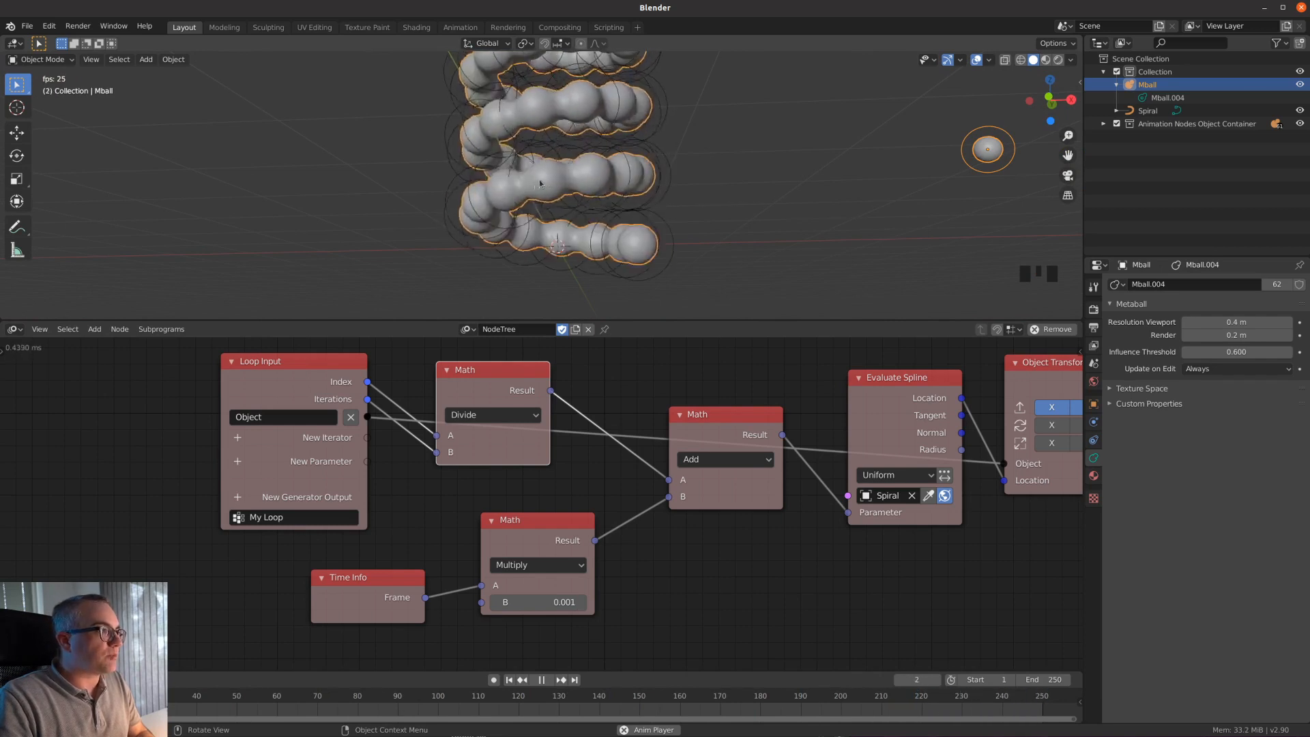
{"action": "mouse_move", "coordinate": [539, 551]}
{"action": "left_mouse_down"}
{"action": "mouse_move", "coordinate": [539, 572]}
{"action": "mouse_move", "coordinate": [537, 555]}
{"action": "left_mouse_up"}
{"action": "left_click_drag", "start_coordinate": [359, 578], "coordinate": [343, 566]}
{"action": "middle_click_drag", "start_coordinate": [600, 217], "coordinate": [633, 298], "text": "shift"}
{"action": "scroll", "coordinate": [609, 220], "scroll_direction": "down", "scroll_amount": 3}
{"action": "scroll", "coordinate": [633, 166], "scroll_direction": "up", "scroll_amount": 3}
{"action": "middle_click_drag", "start_coordinate": [633, 163], "coordinate": [633, 200], "text": "shift"}
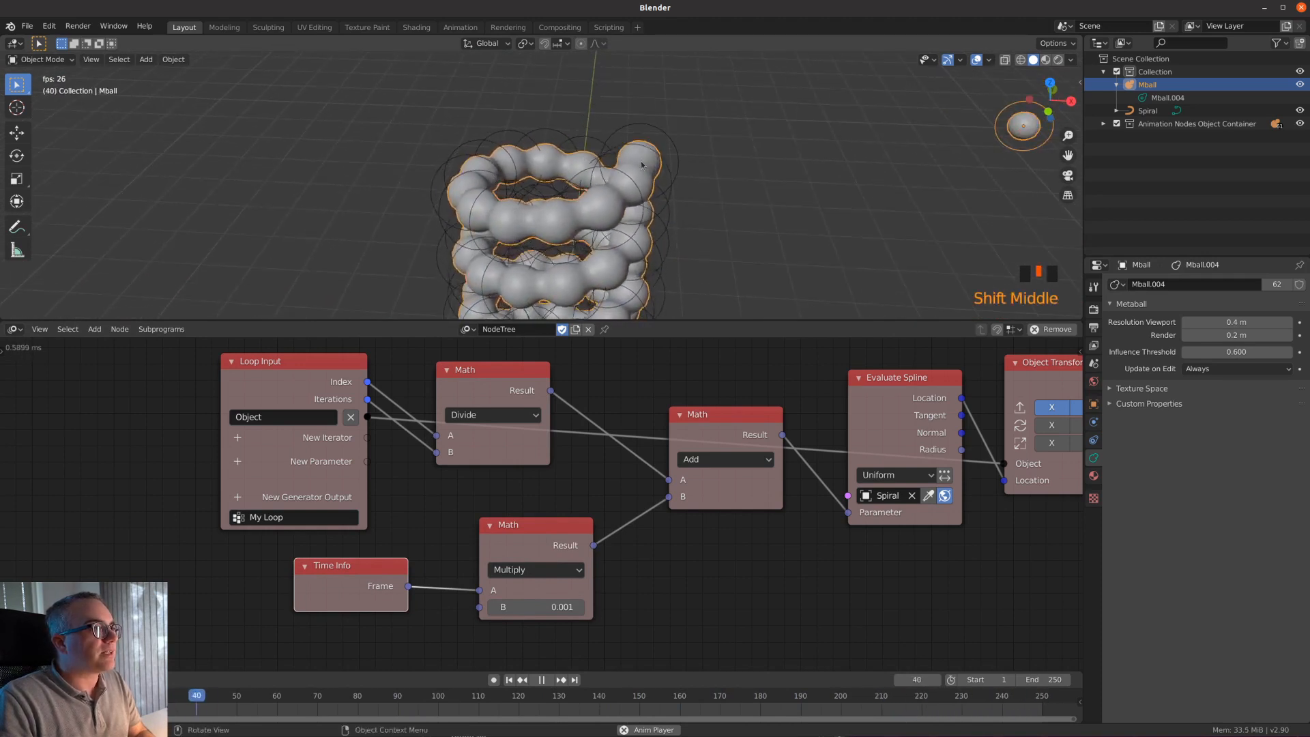
{"action": "scroll", "coordinate": [649, 230], "scroll_direction": "down", "scroll_amount": 2}
{"action": "middle_click_drag", "start_coordinate": [648, 231], "coordinate": [614, 225]}
{"action": "scroll", "coordinate": [612, 260], "scroll_direction": "up", "scroll_amount": 2}
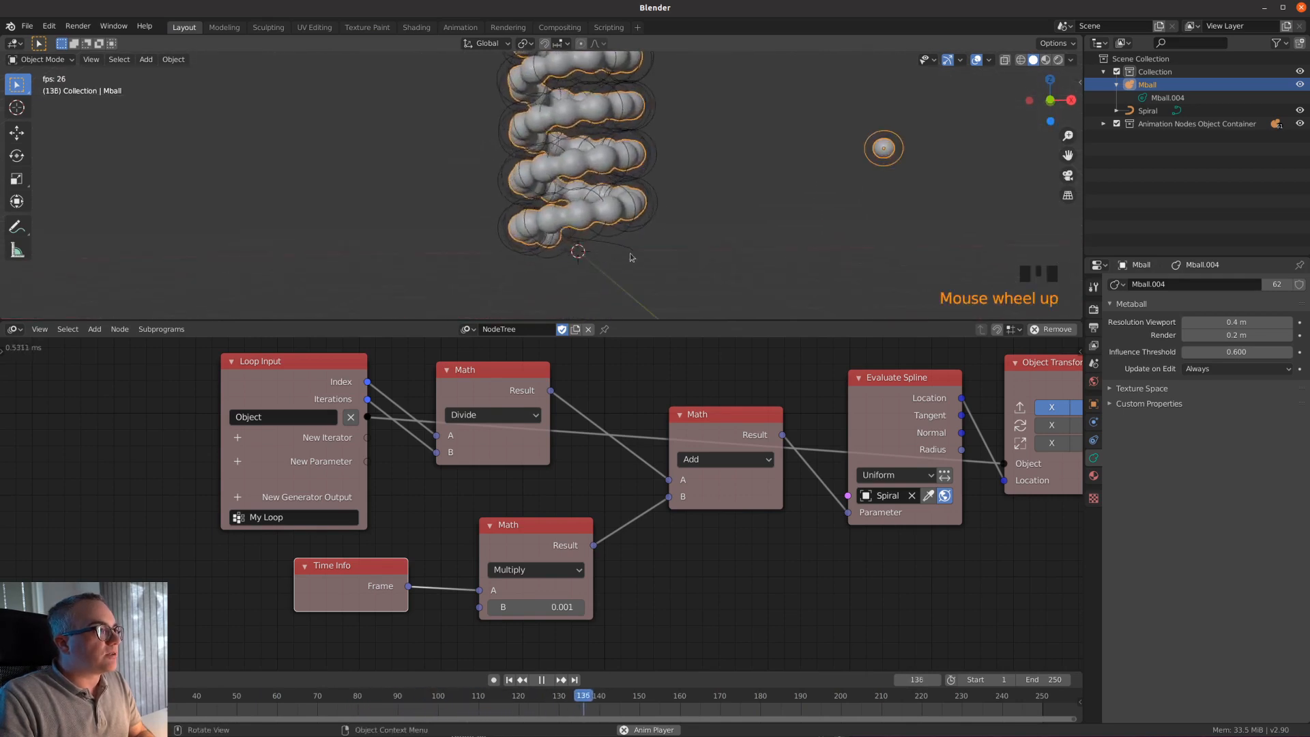
{"action": "scroll", "coordinate": [631, 259], "scroll_direction": "up", "scroll_amount": 1}
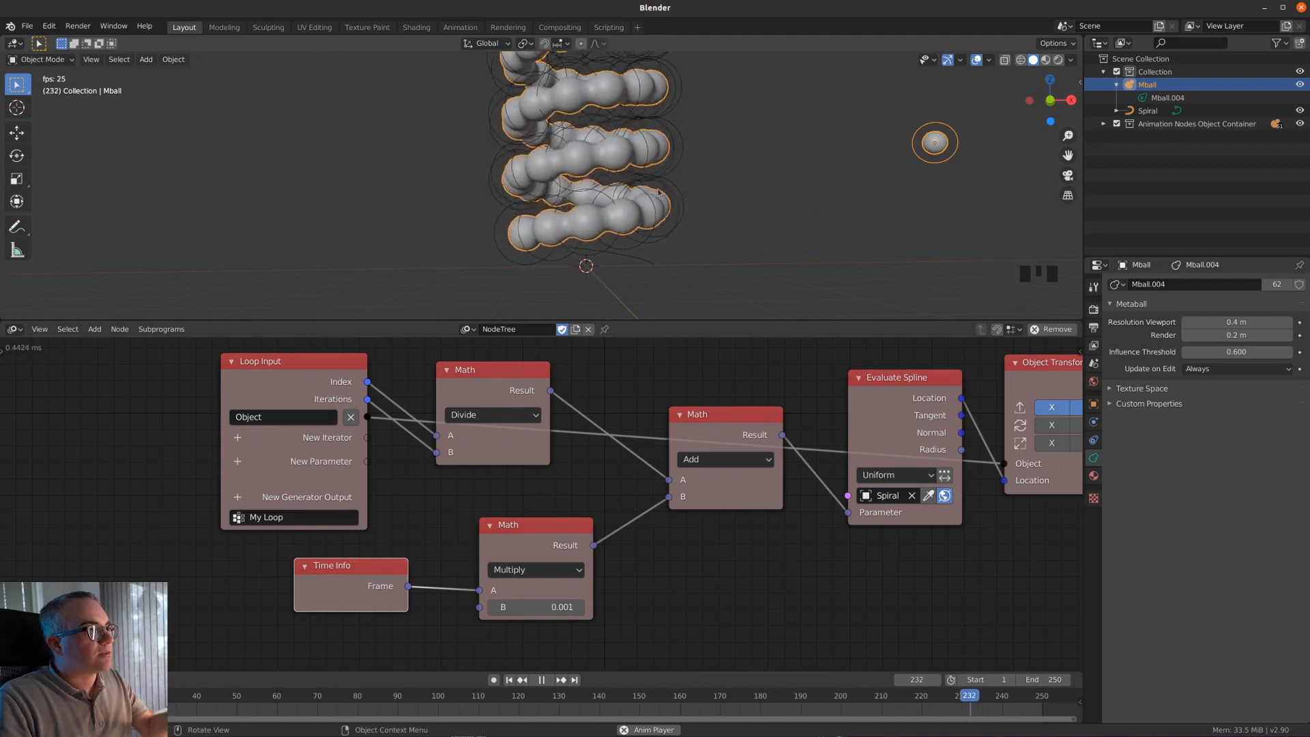
- Spread the nodes apart to make room between the Add node and Evaluate Spline
{"action": "left_click_drag", "start_coordinate": [723, 414], "coordinate": [672, 388]}
{"action": "left_click_drag", "start_coordinate": [546, 526], "coordinate": [512, 522]}
{"action": "scroll", "coordinate": [532, 509], "scroll_direction": "down", "scroll_amount": 5}
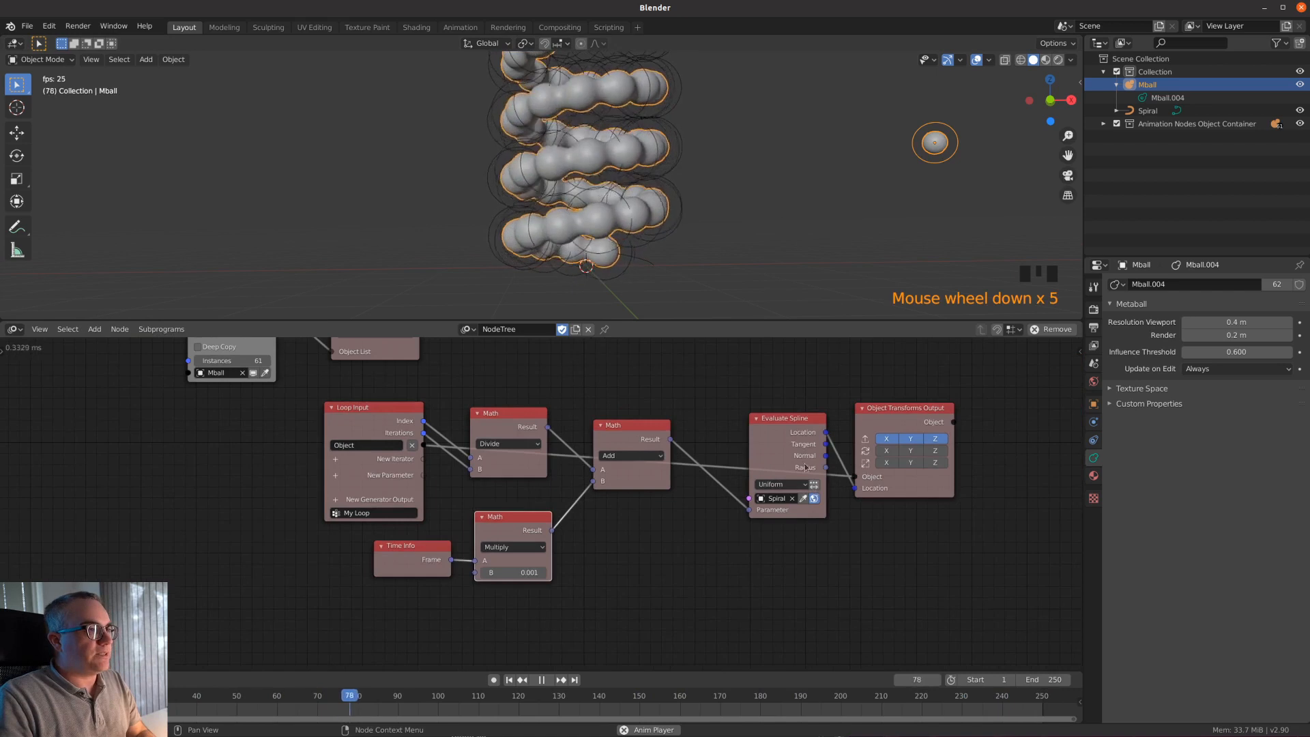
{"action": "left_click_drag", "start_coordinate": [892, 417], "coordinate": [964, 422]}
{"action": "left_click_drag", "start_coordinate": [785, 418], "coordinate": [856, 409]}
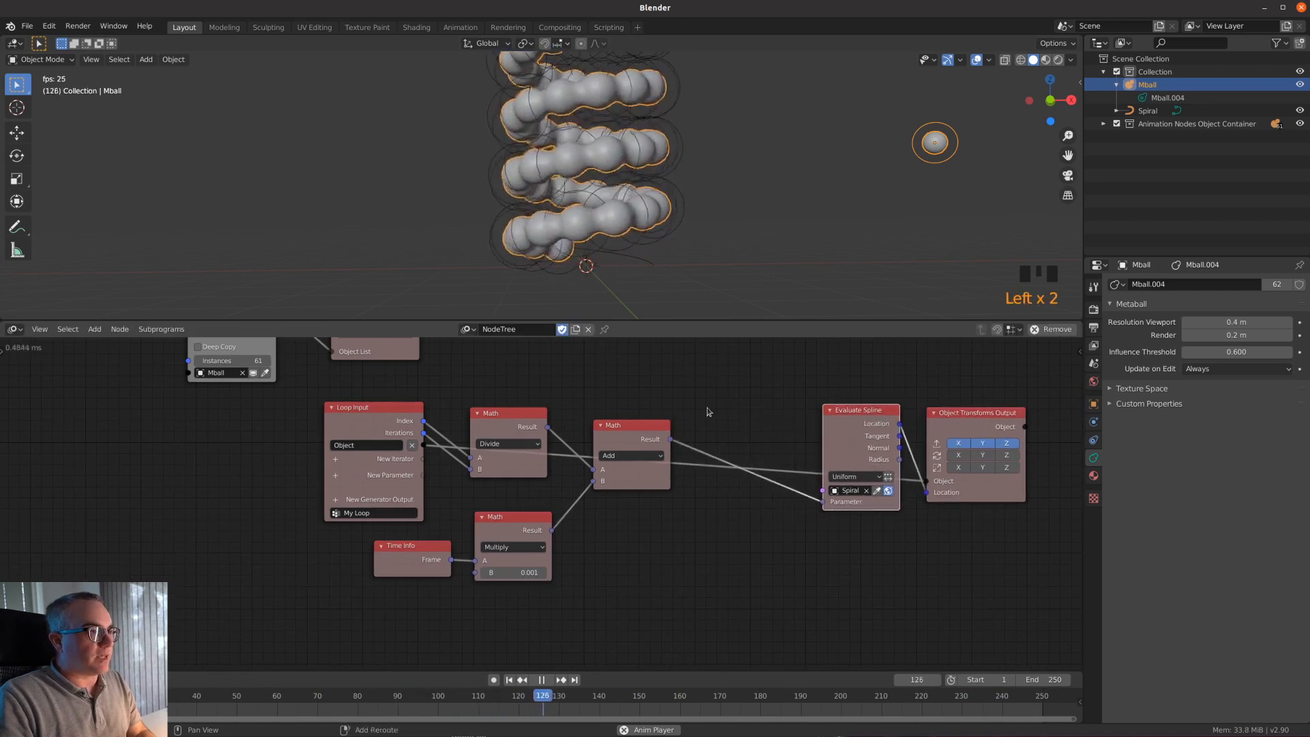
- Insert a Math node between Add and Evaluate Spline, set it to Modulo and enter 1 for B
{"action": "key", "text": "shift+a"}
{"action": "mouse_move", "coordinate": [682, 361]}
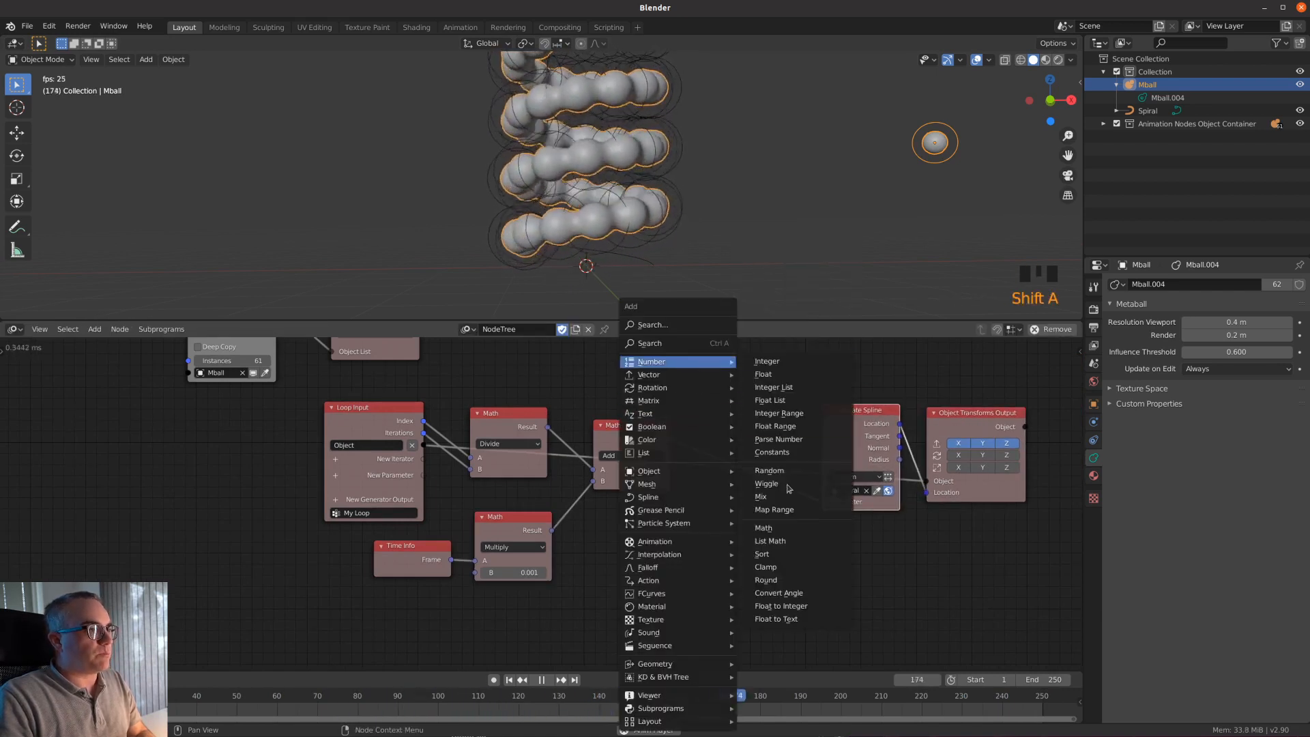
{"action": "left_click", "coordinate": [793, 527]}
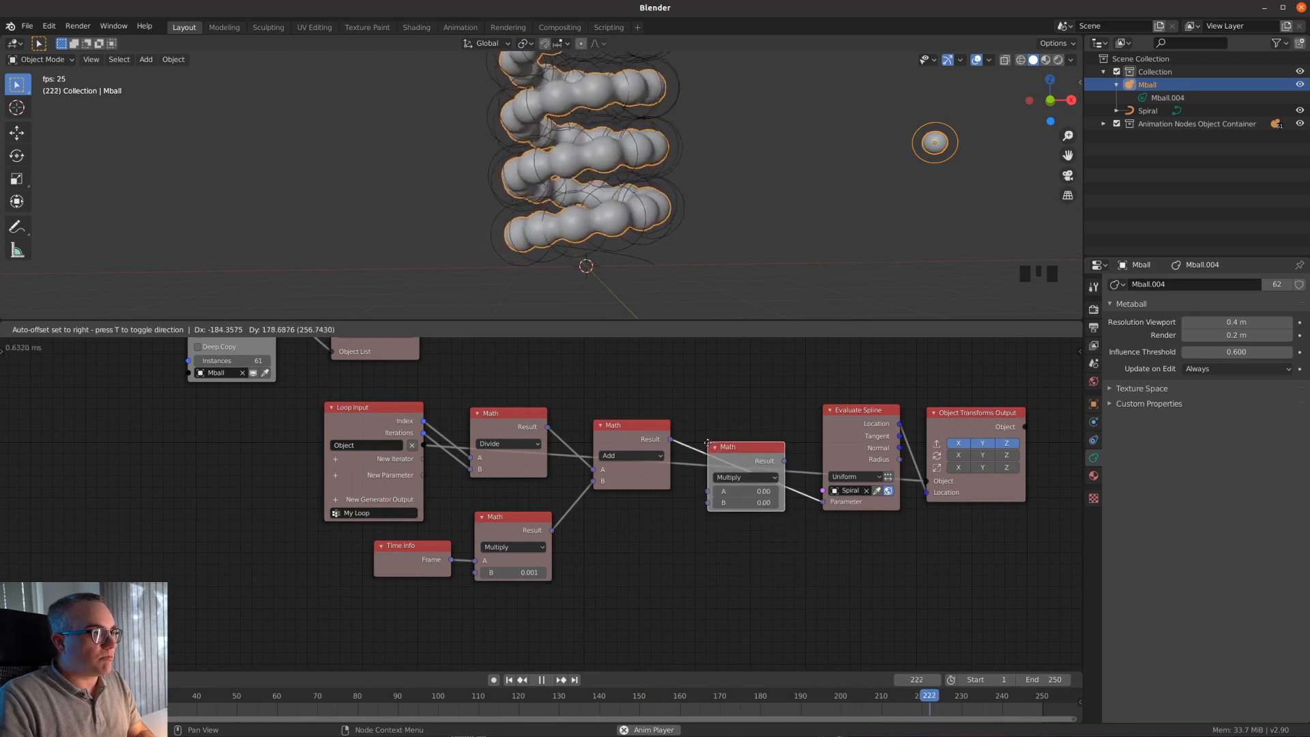
{"action": "left_click", "coordinate": [707, 446]}
{"action": "scroll", "coordinate": [707, 446], "scroll_direction": "up", "scroll_amount": 4}
{"action": "left_click", "coordinate": [829, 469]}
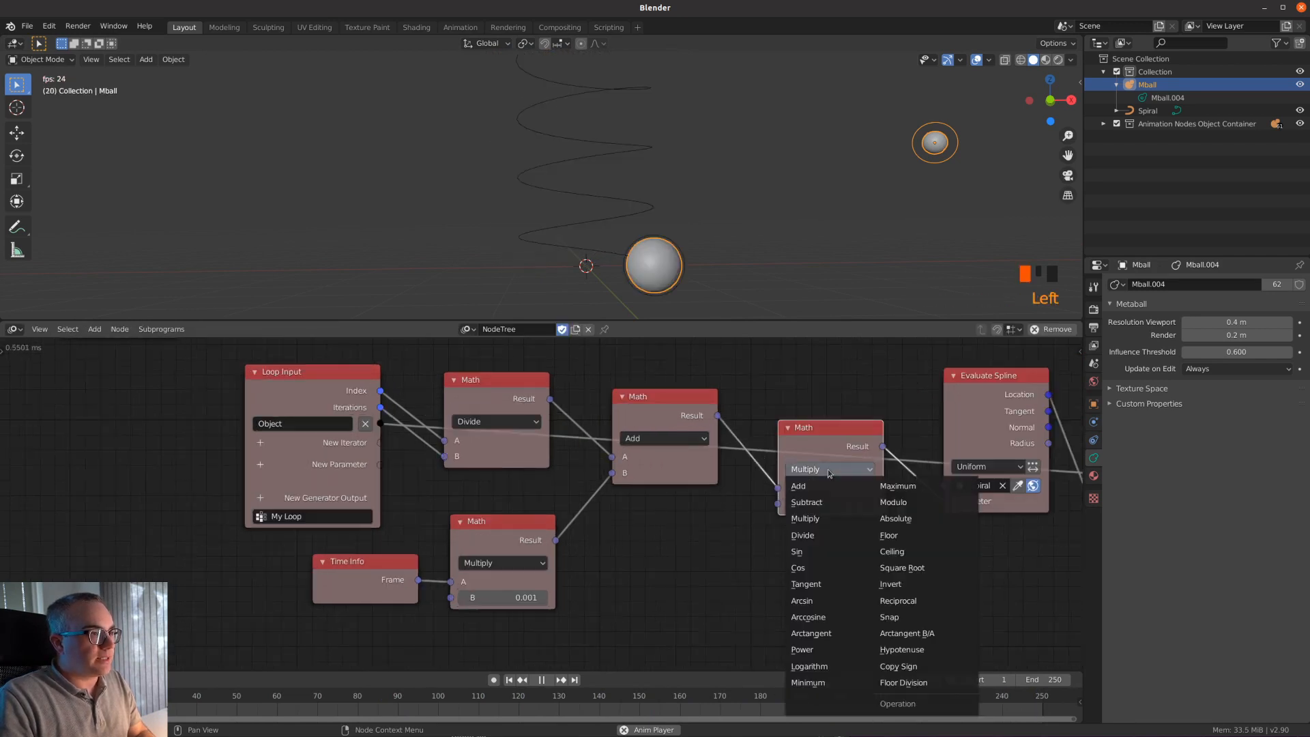
{"action": "left_click", "coordinate": [893, 502]}
{"action": "left_click", "coordinate": [826, 505]}
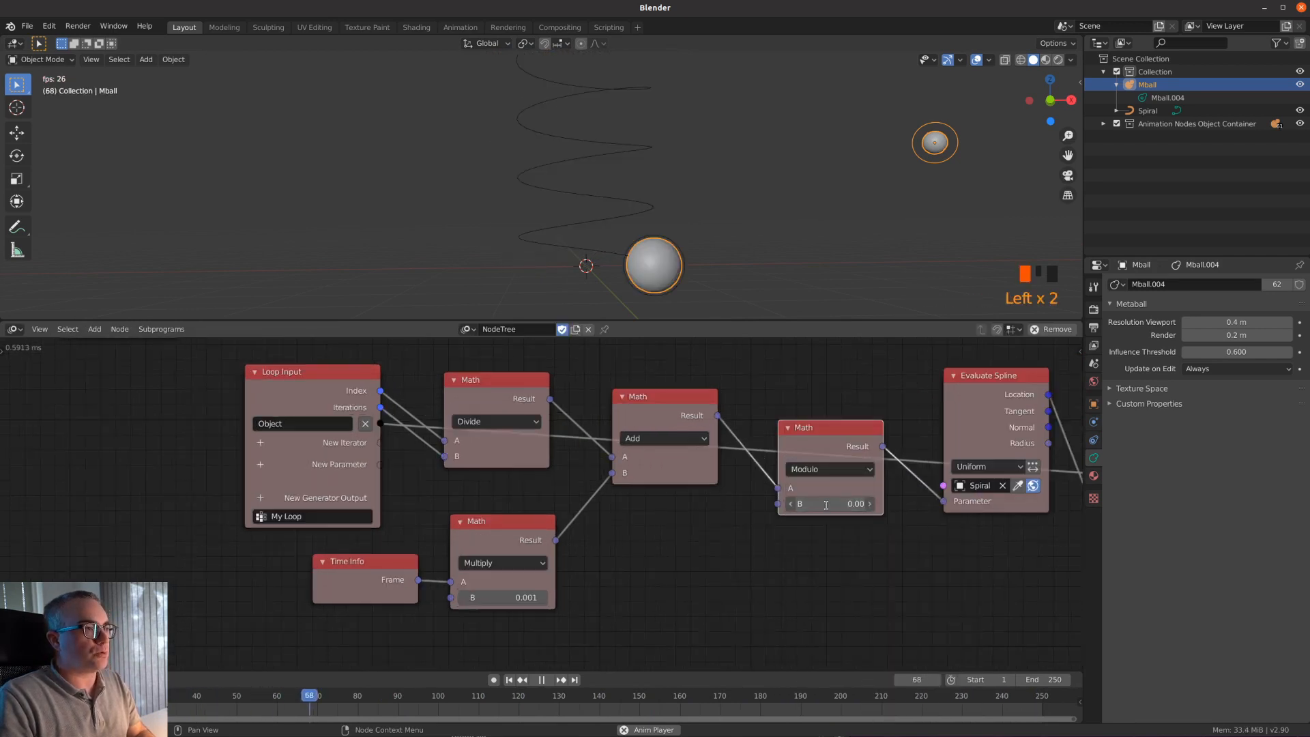
{"action": "type", "text": "1"}
{"action": "key", "text": "Return"}
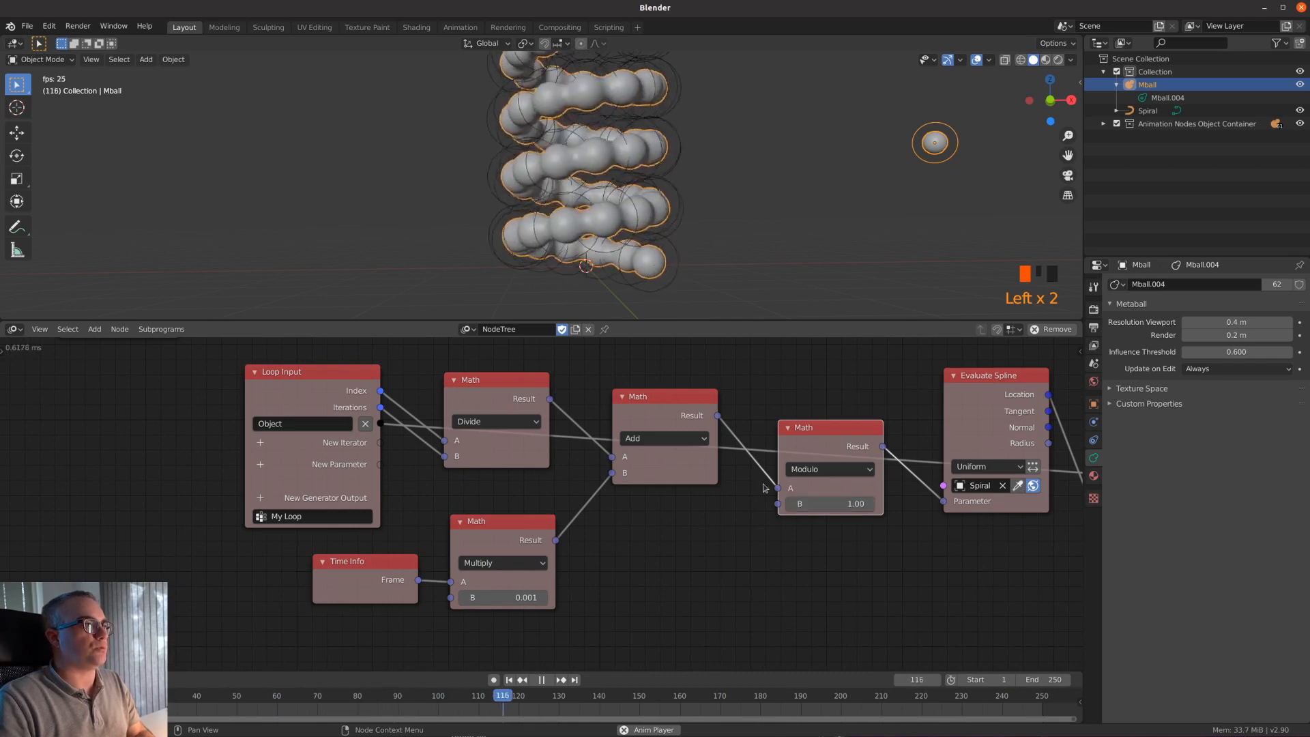
- Examine the looping animation around the spiral's start and end, checking how metaballs leave one end and reappear at the other
{"action": "middle_click_drag", "start_coordinate": [722, 271], "coordinate": [763, 349], "text": "shift"}
{"action": "scroll", "coordinate": [763, 349], "scroll_direction": "up", "scroll_amount": 2}
{"action": "left_click_drag", "start_coordinate": [874, 477], "coordinate": [873, 459]}
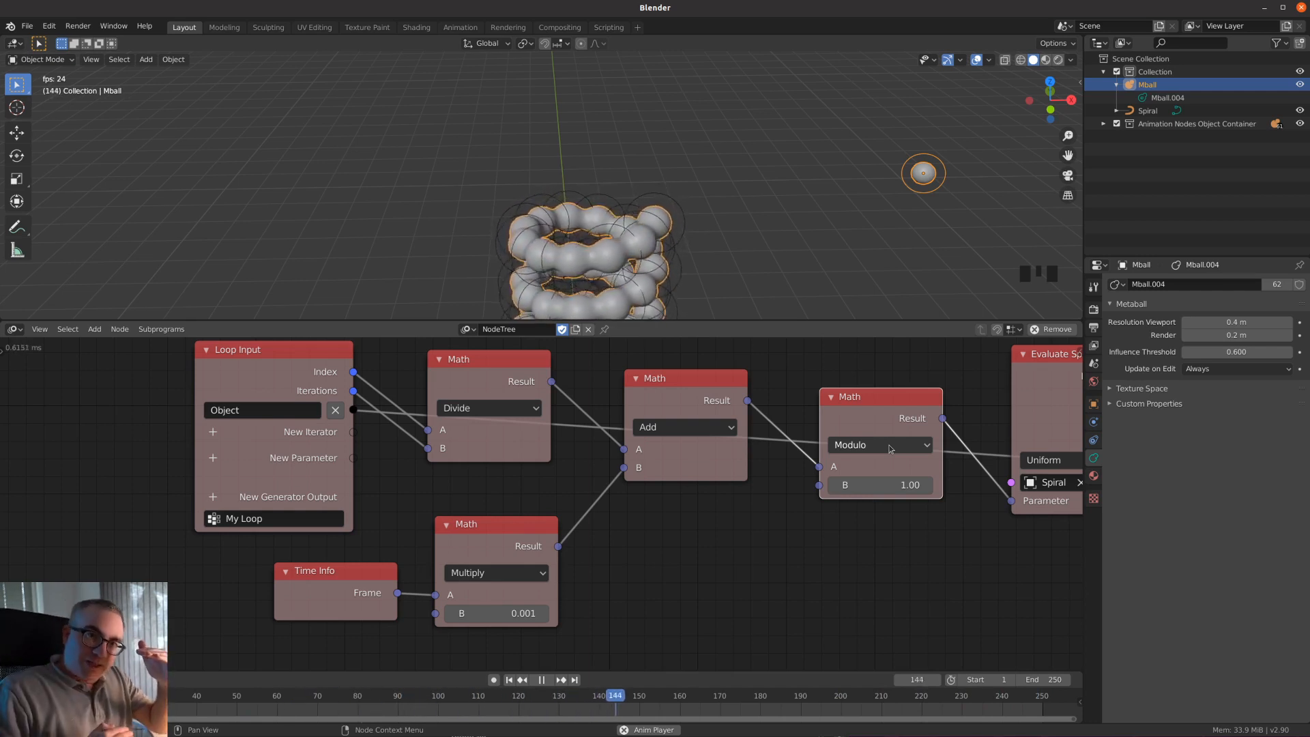
{"action": "left_click_drag", "start_coordinate": [880, 408], "coordinate": [871, 401]}
{"action": "middle_click_drag", "start_coordinate": [785, 227], "coordinate": [723, 187]}
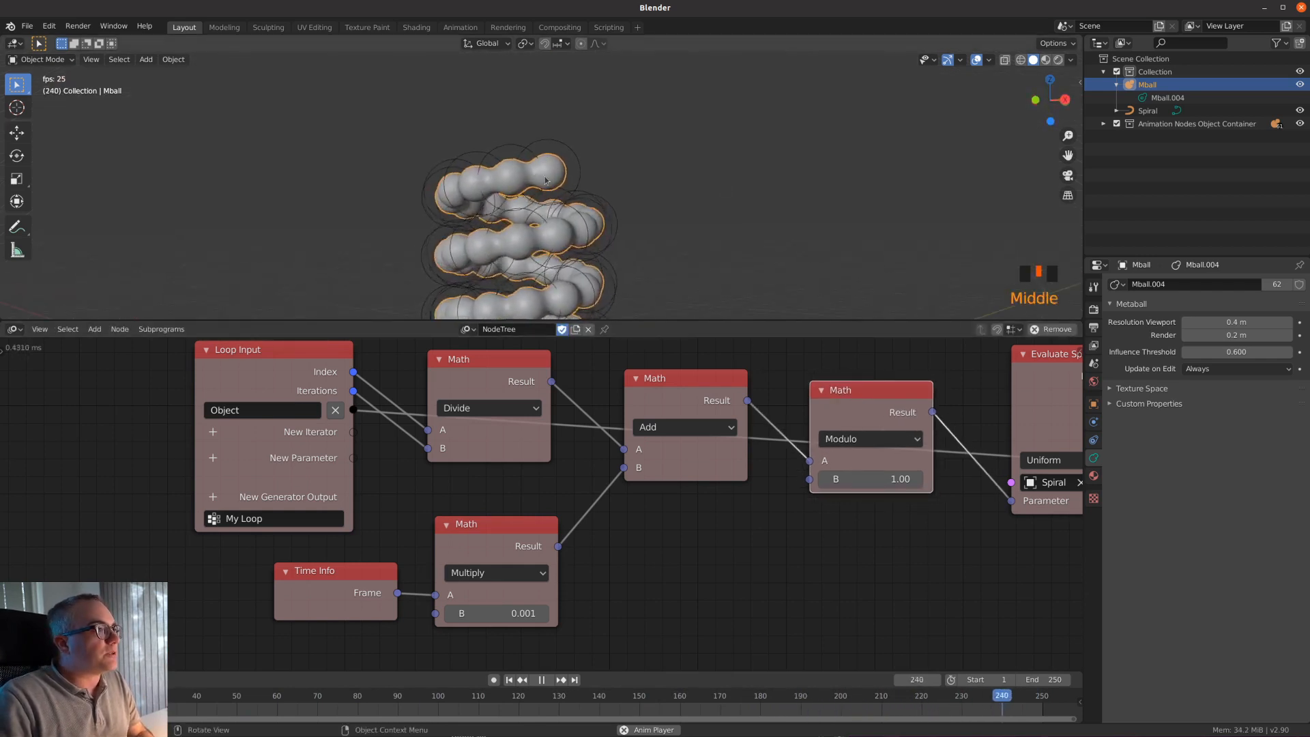
{"action": "scroll", "coordinate": [722, 187], "scroll_direction": "up", "scroll_amount": 3}
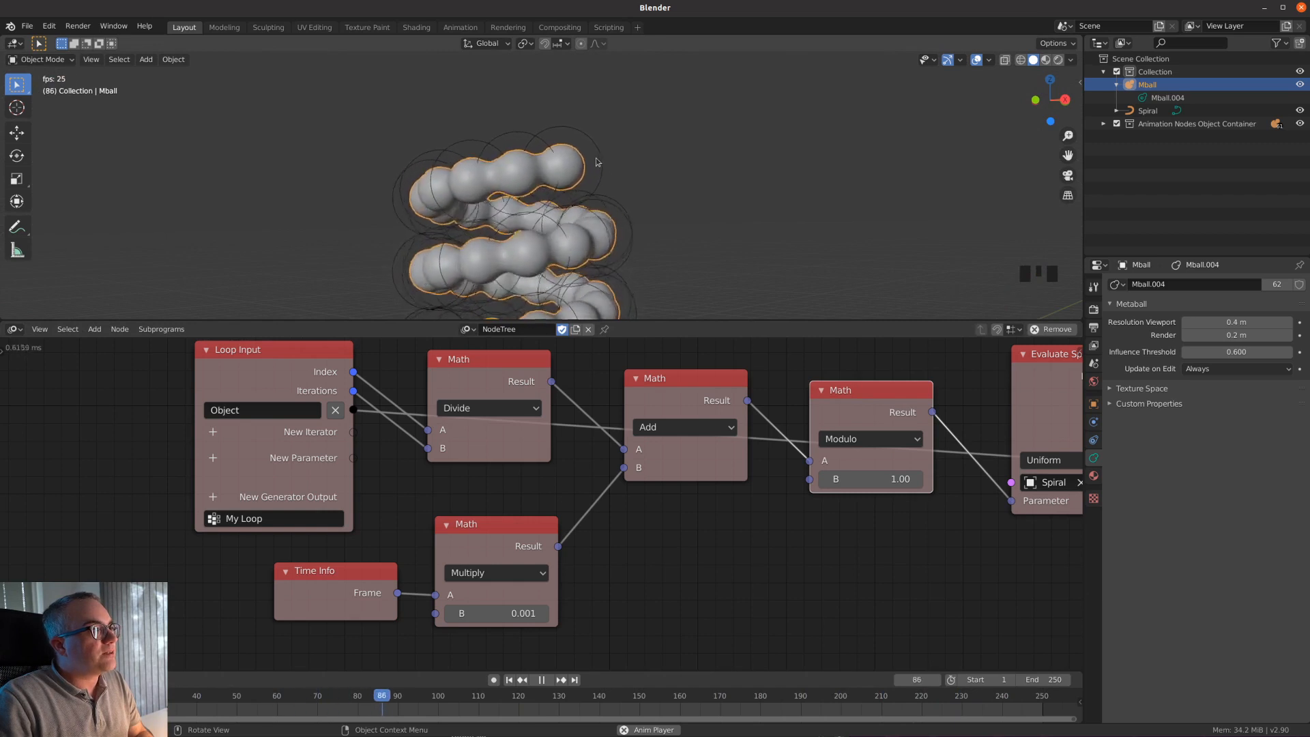
{"action": "middle_click_drag", "start_coordinate": [607, 149], "coordinate": [780, 163], "text": "shift"}
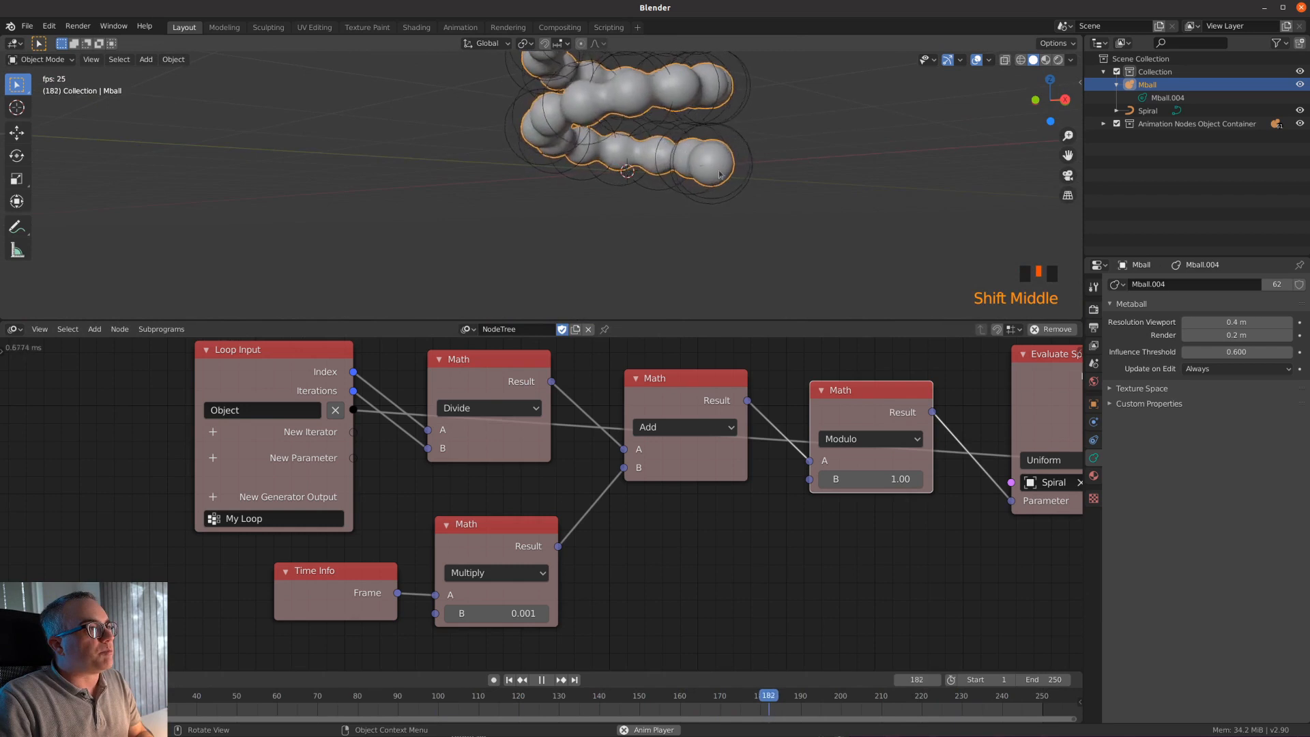
{"action": "scroll", "coordinate": [721, 190], "scroll_direction": "down", "scroll_amount": 4}
{"action": "middle_click_drag", "start_coordinate": [741, 228], "coordinate": [751, 283], "text": "shift"}
{"action": "scroll", "coordinate": [723, 255], "scroll_direction": "down", "scroll_amount": 2, "text": "shift"}
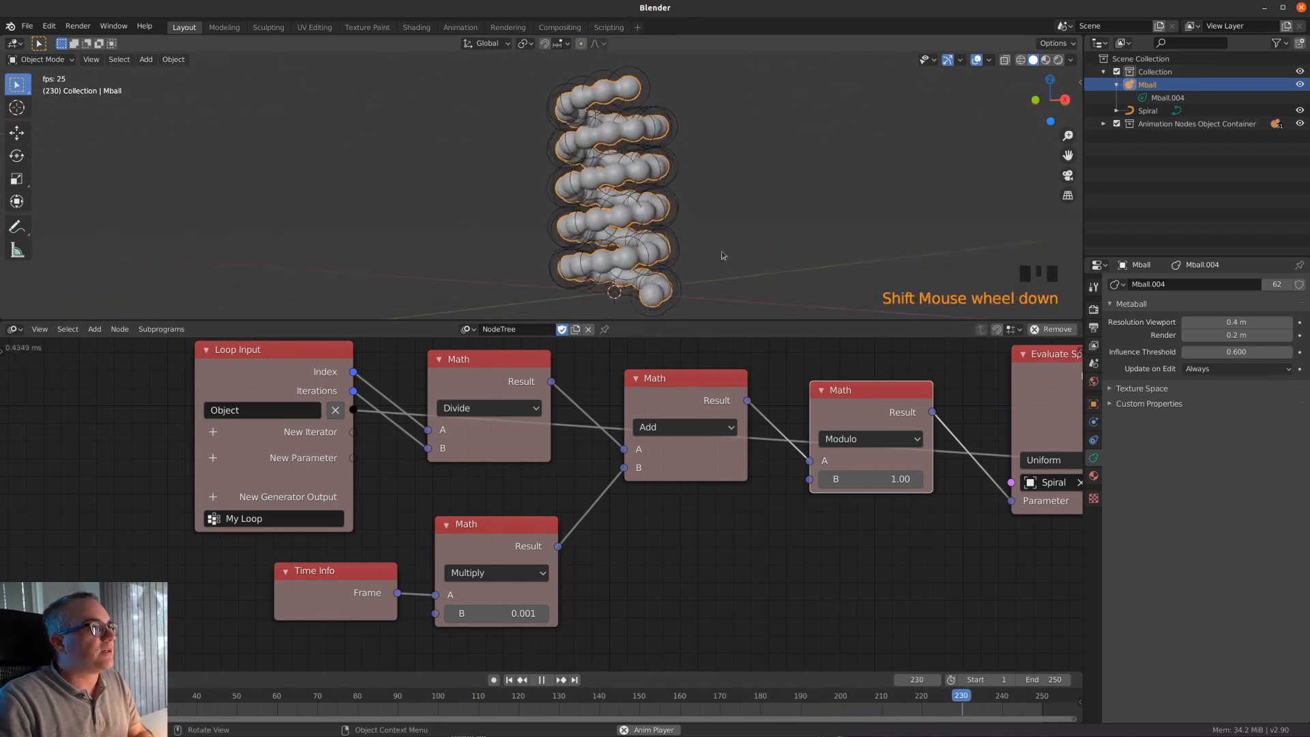
{"action": "middle_click_drag", "start_coordinate": [709, 218], "coordinate": [915, 192]}
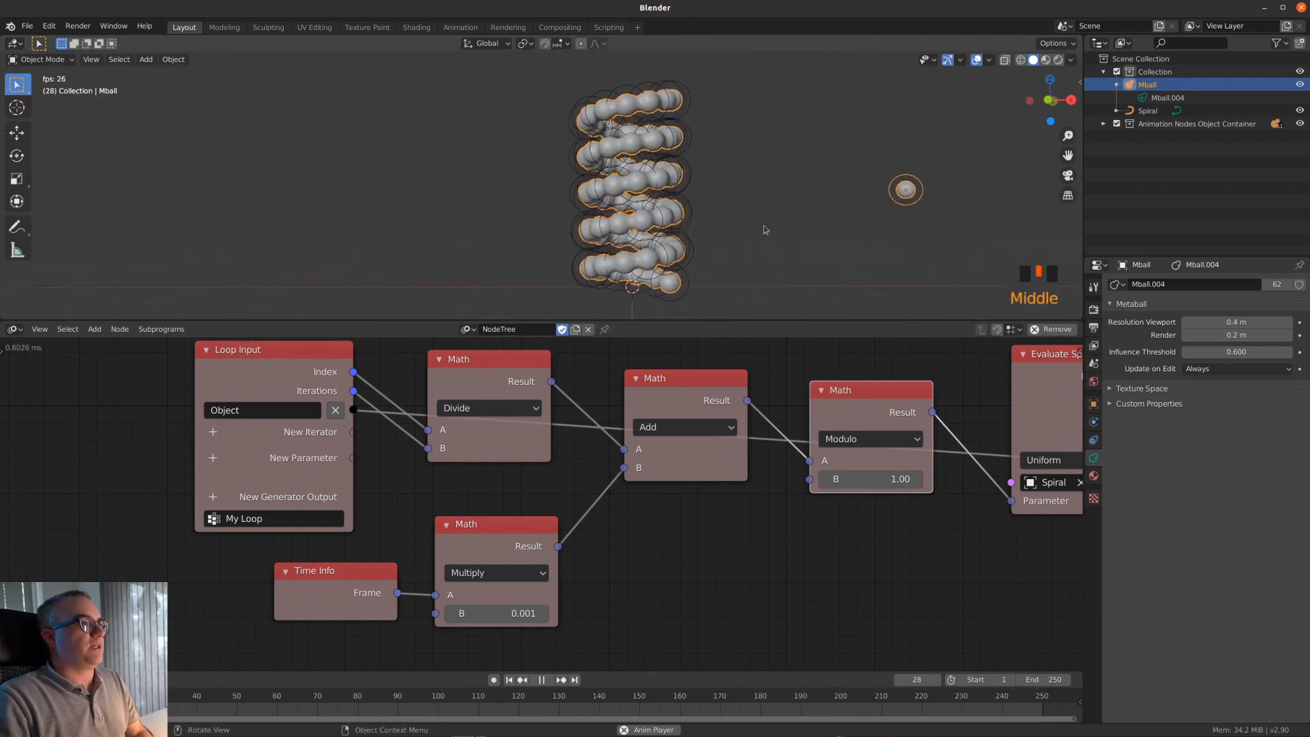
{"action": "left_click_drag", "start_coordinate": [864, 390], "coordinate": [862, 387]}
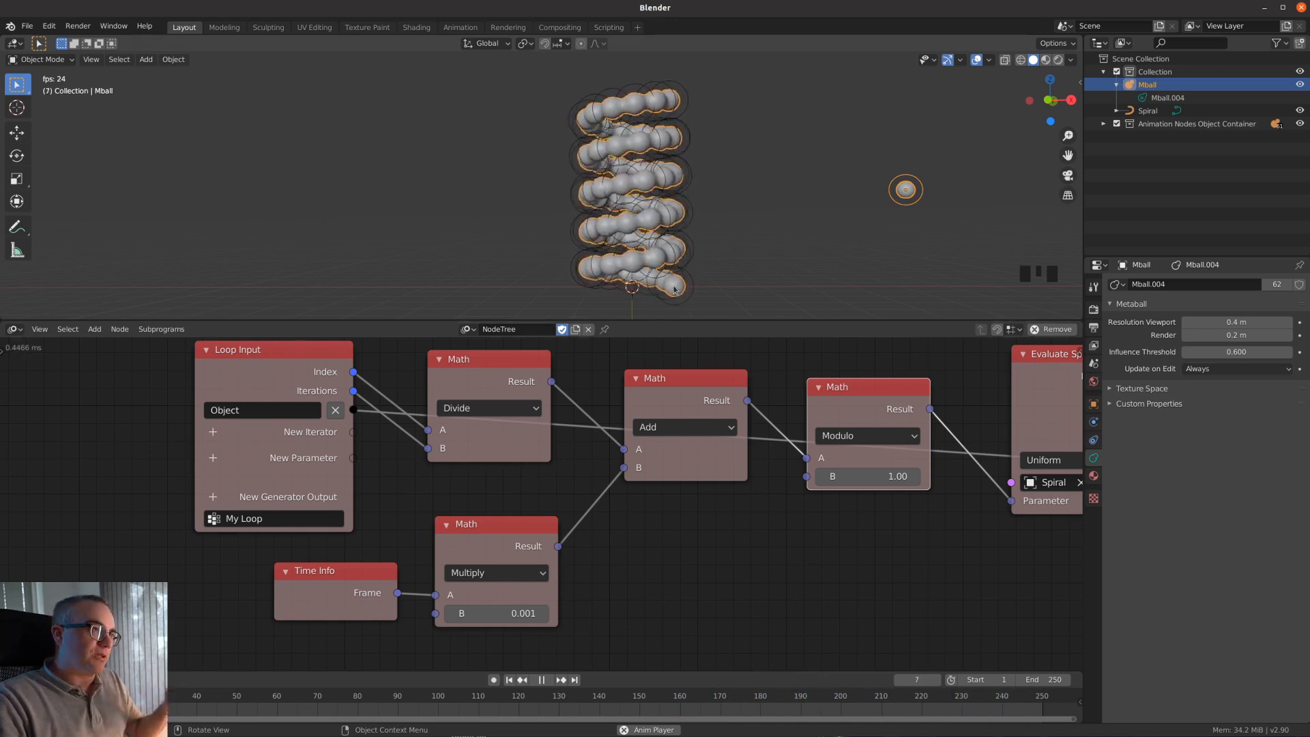
{"action": "mouse_move", "coordinate": [861, 388]}
{"action": "left_mouse_down"}
{"action": "mouse_move", "coordinate": [873, 381]}
{"action": "mouse_move", "coordinate": [855, 394]}
{"action": "left_mouse_up"}
{"action": "scroll", "coordinate": [674, 209], "scroll_direction": "down", "scroll_amount": 4}
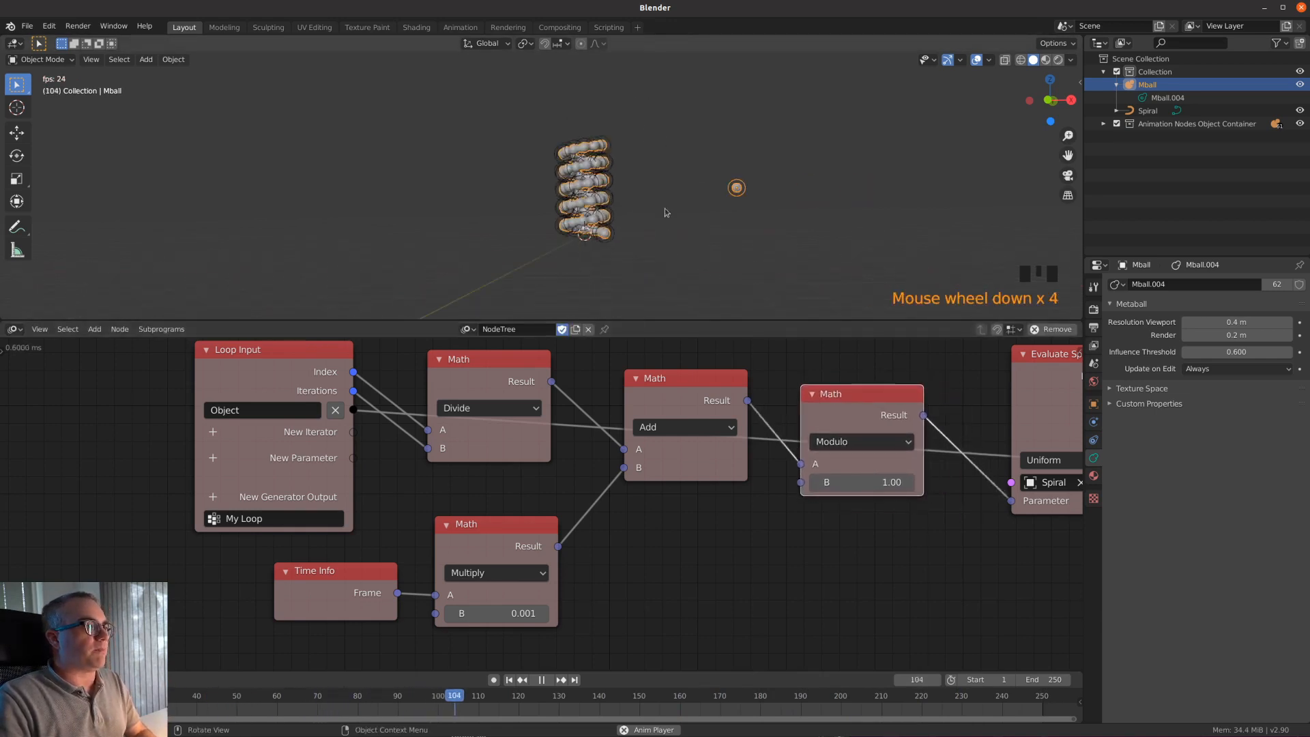
{"action": "scroll", "coordinate": [665, 225], "scroll_direction": "up", "scroll_amount": 5}
{"action": "scroll", "coordinate": [711, 253], "scroll_direction": "up", "scroll_amount": 1}
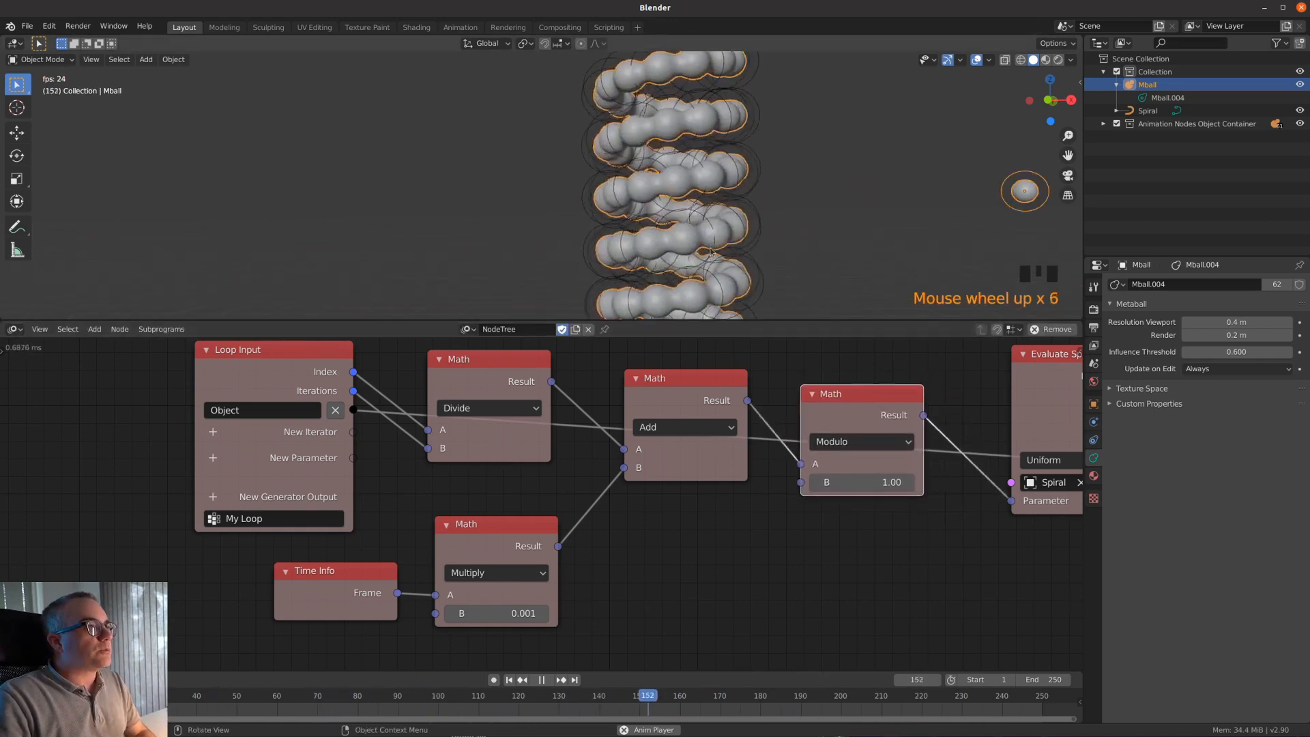
- Set B of the Multiply node after Time Info to 0.0005 to slow the metaballs' travel
{"action": "left_click", "coordinate": [545, 612]}
{"action": "type", "text": "0.0005"}
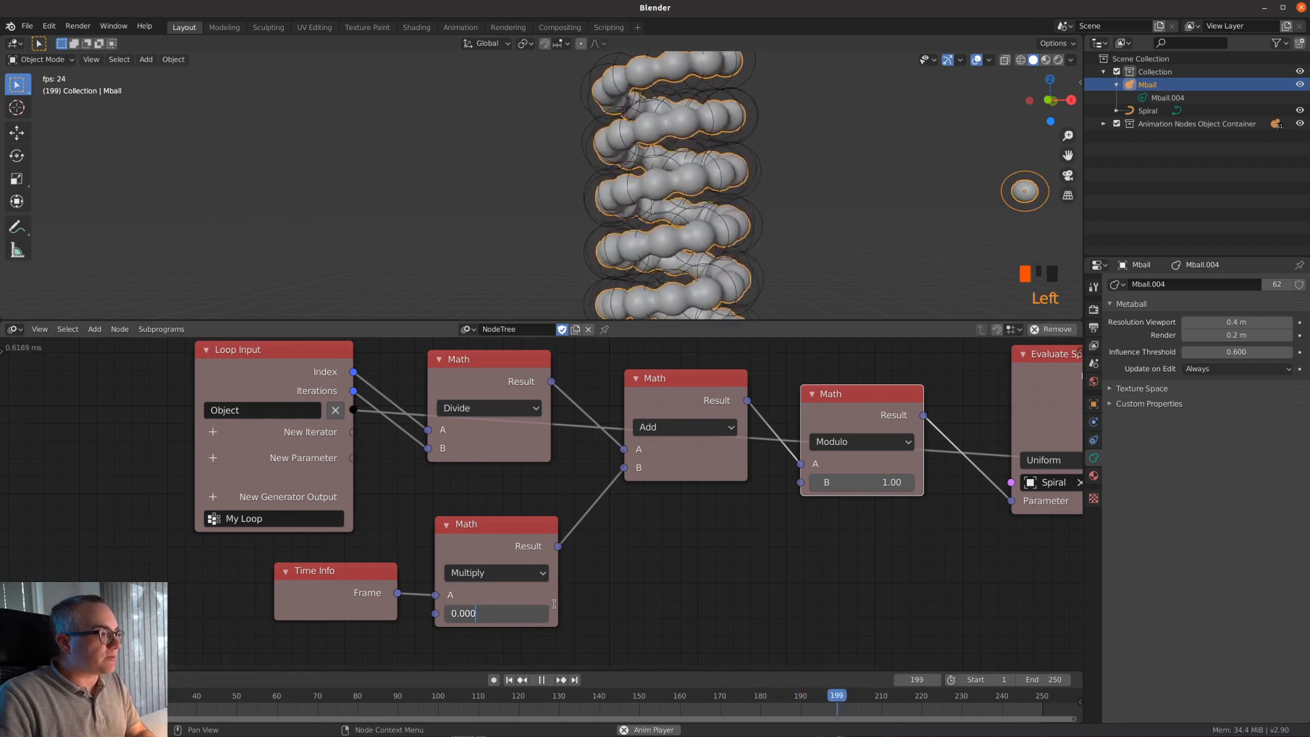
{"action": "key", "text": "Return"}
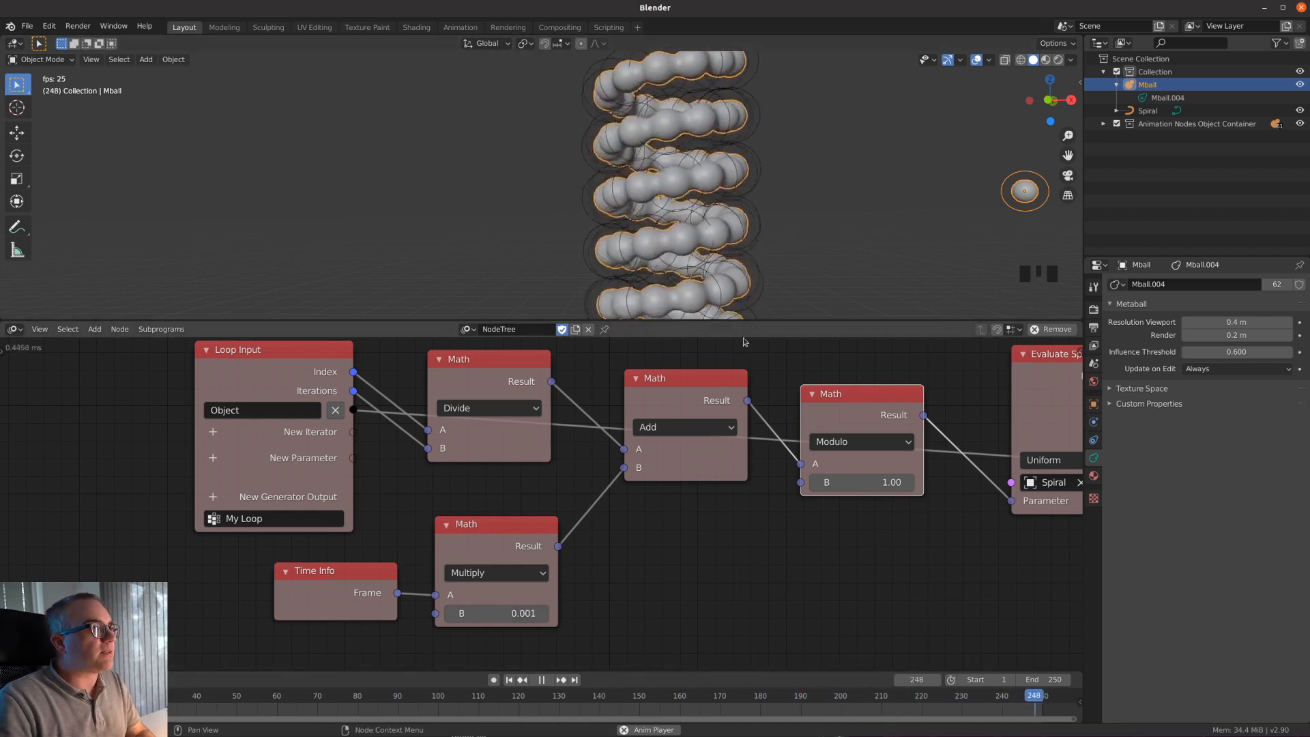
- Review the looping spiral animation, stop playback and return to the first frame
{"action": "scroll", "coordinate": [769, 202], "scroll_direction": "down", "scroll_amount": 3}
{"action": "scroll", "coordinate": [725, 249], "scroll_direction": "up", "scroll_amount": 2}
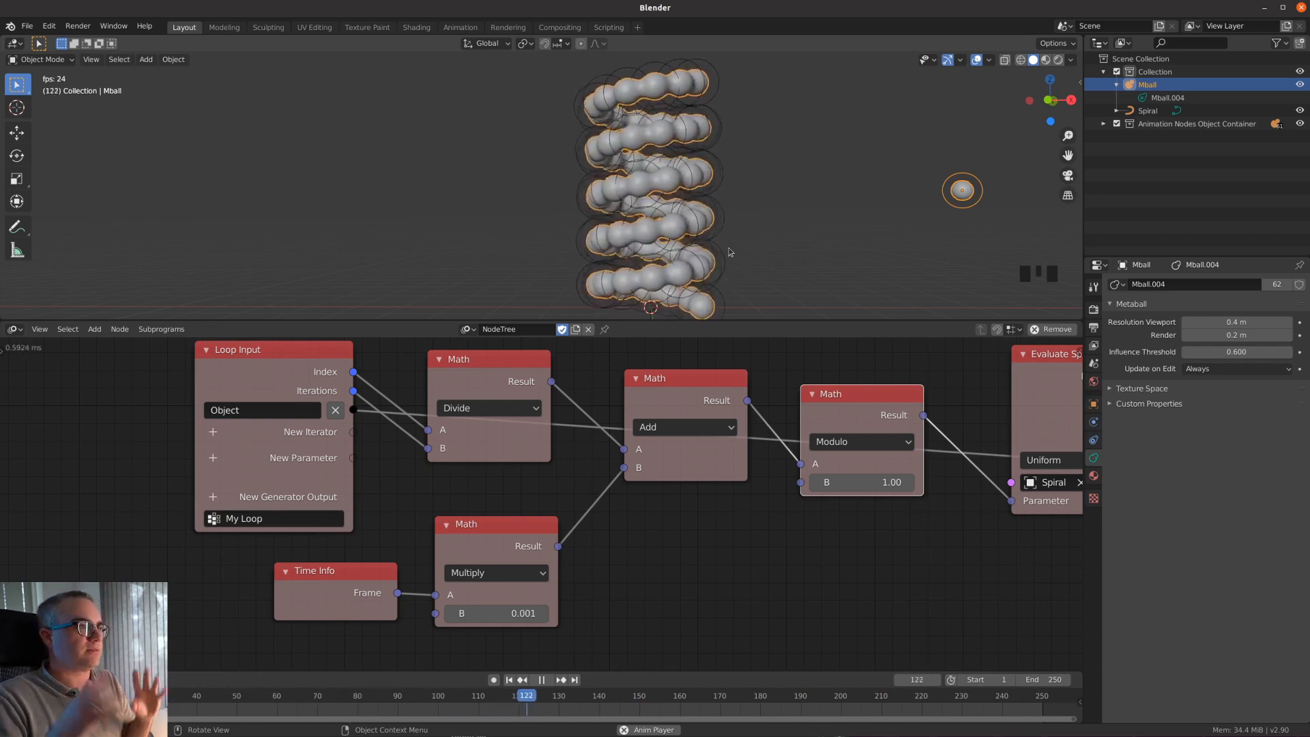
{"action": "key", "text": "space"}
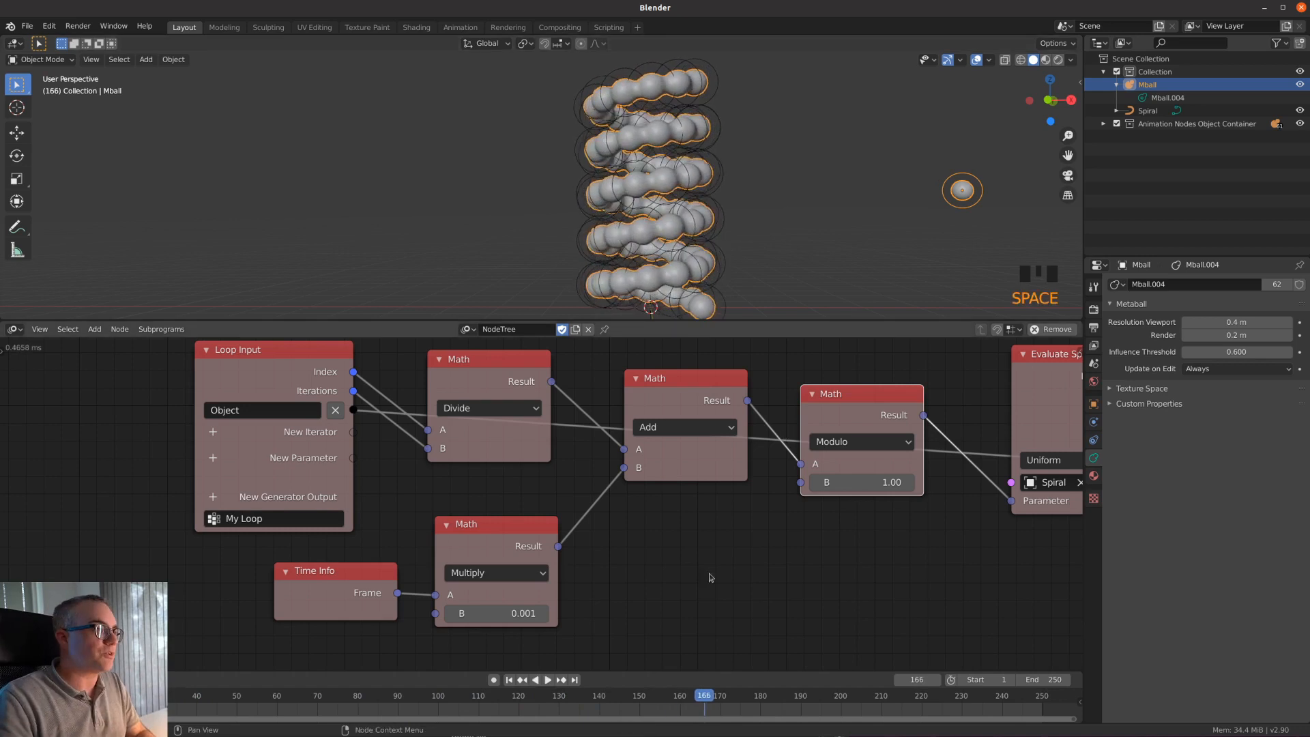
{"action": "key", "text": "shift+Left"}
- Add a Number Wiggle node in the empty space below the Multiply node
{"action": "middle_click_drag", "start_coordinate": [685, 529], "coordinate": [658, 637], "text": "shift"}
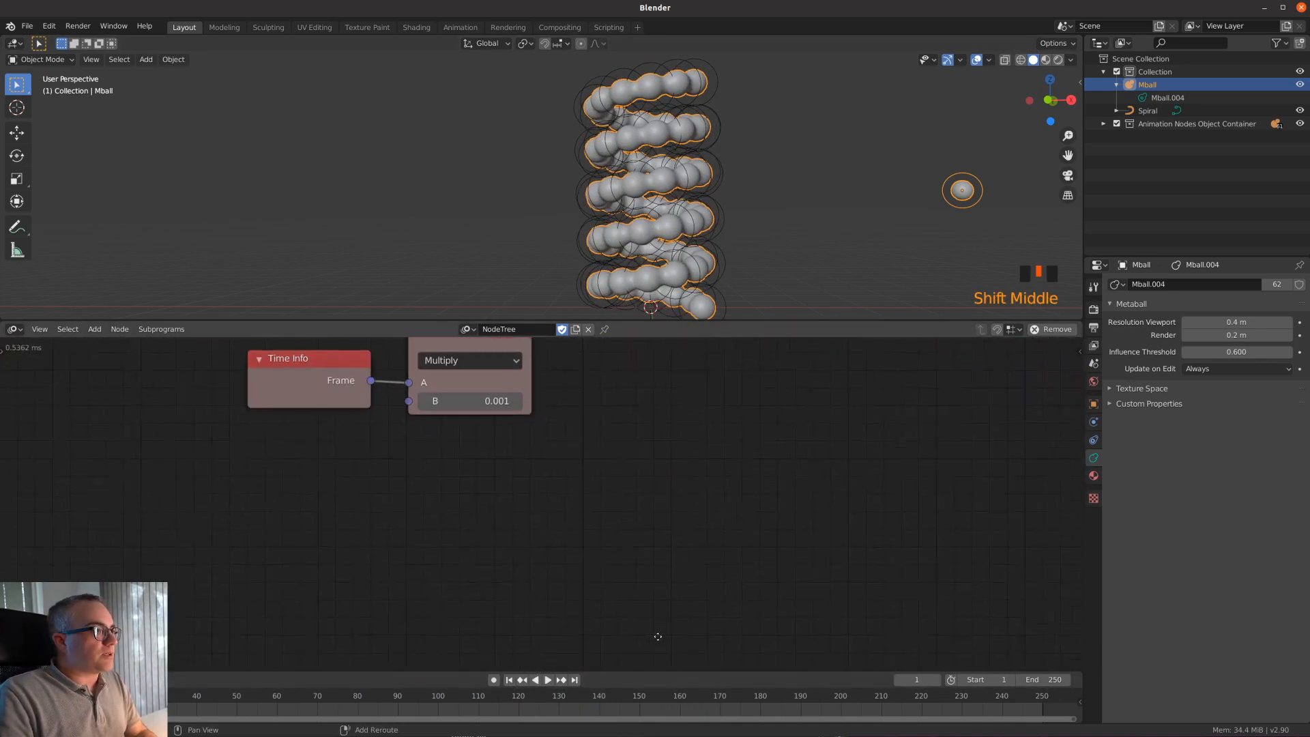
{"action": "key", "text": "shift+a"}
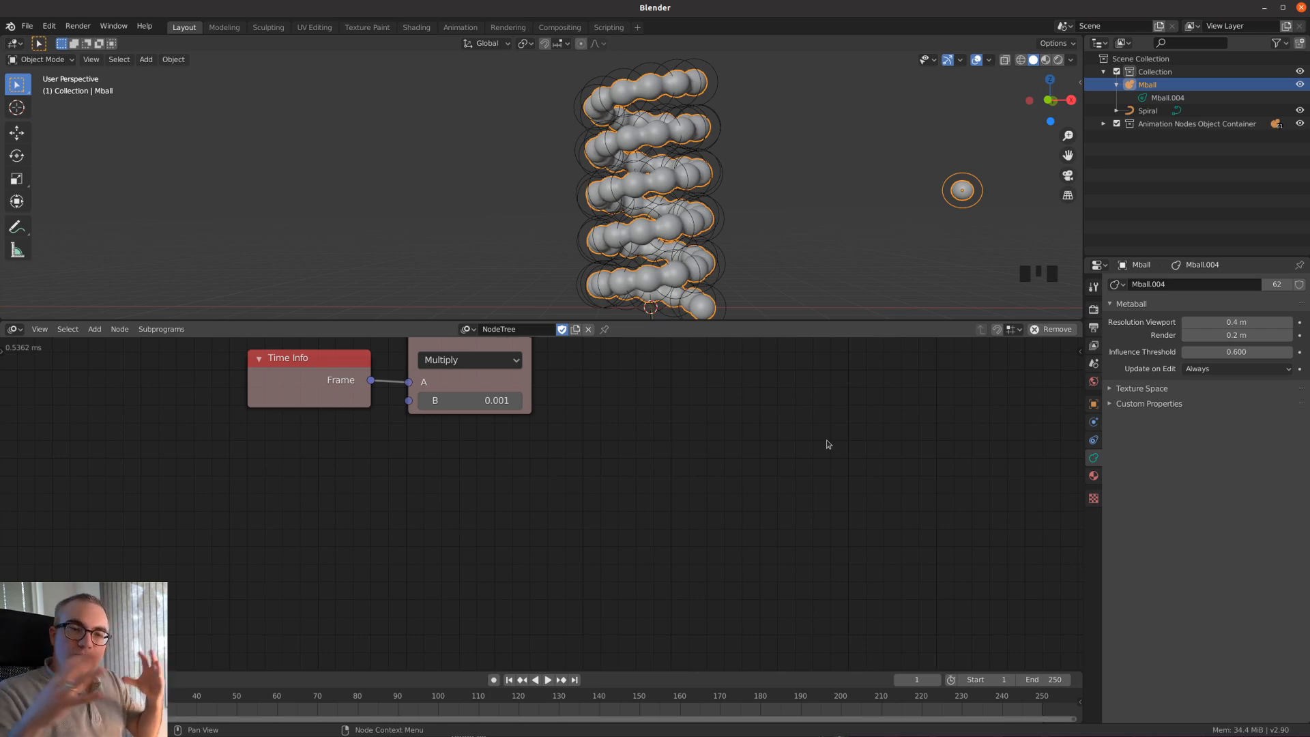
{"action": "middle_click_drag", "start_coordinate": [657, 431], "coordinate": [592, 448]}
{"action": "key", "text": "shift+a"}
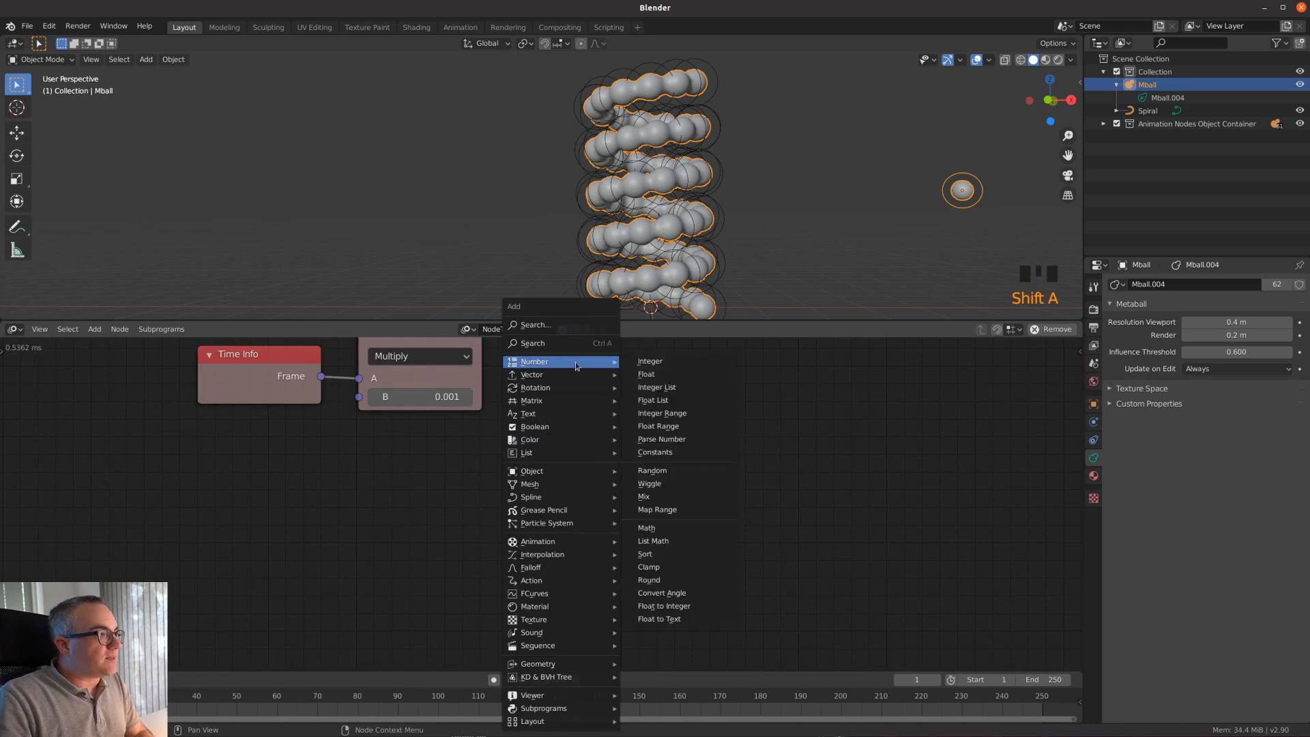
{"action": "left_click", "coordinate": [684, 484]}
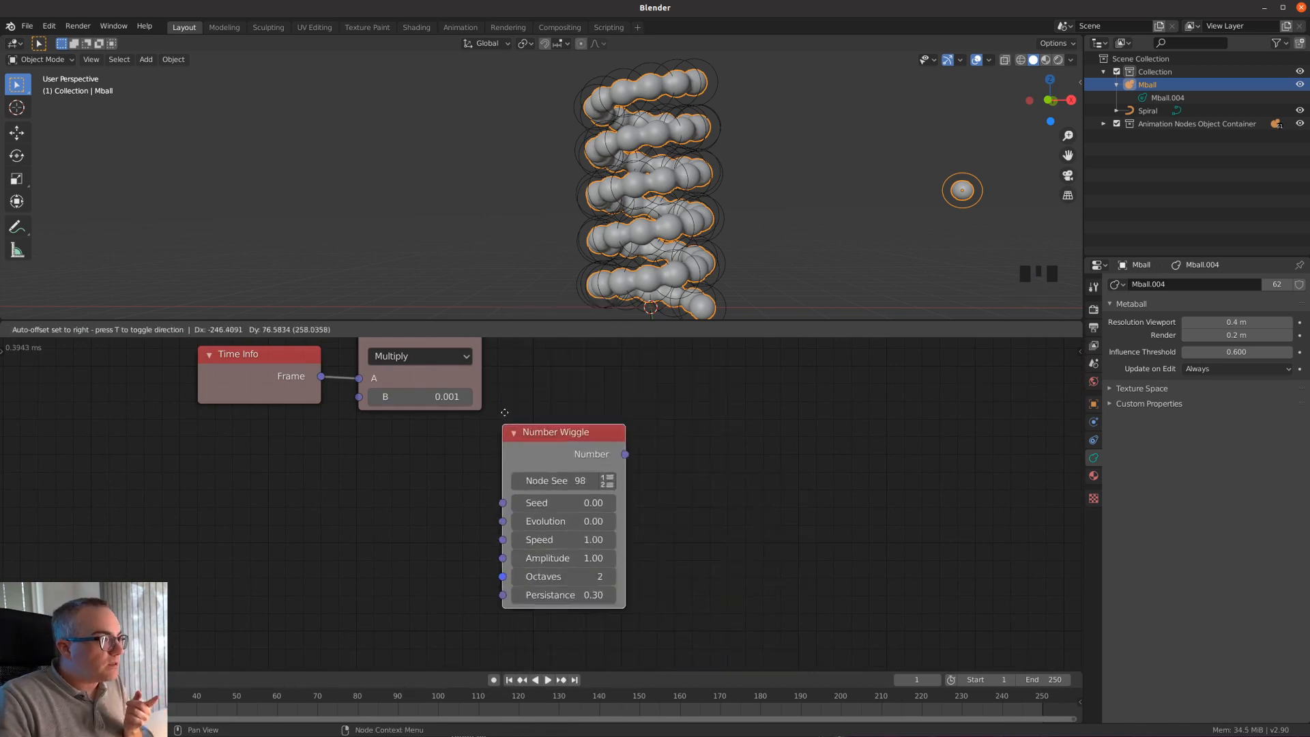
{"action": "left_click", "coordinate": [640, 464]}
- Enable scale on the X, Y and Z axes in the Object Transforms Output node
{"action": "middle_click_drag", "start_coordinate": [694, 479], "coordinate": [461, 620]}
{"action": "scroll", "coordinate": [708, 550], "scroll_direction": "down", "scroll_amount": 2}
{"action": "scroll", "coordinate": [711, 553], "scroll_direction": "up", "scroll_amount": 1}
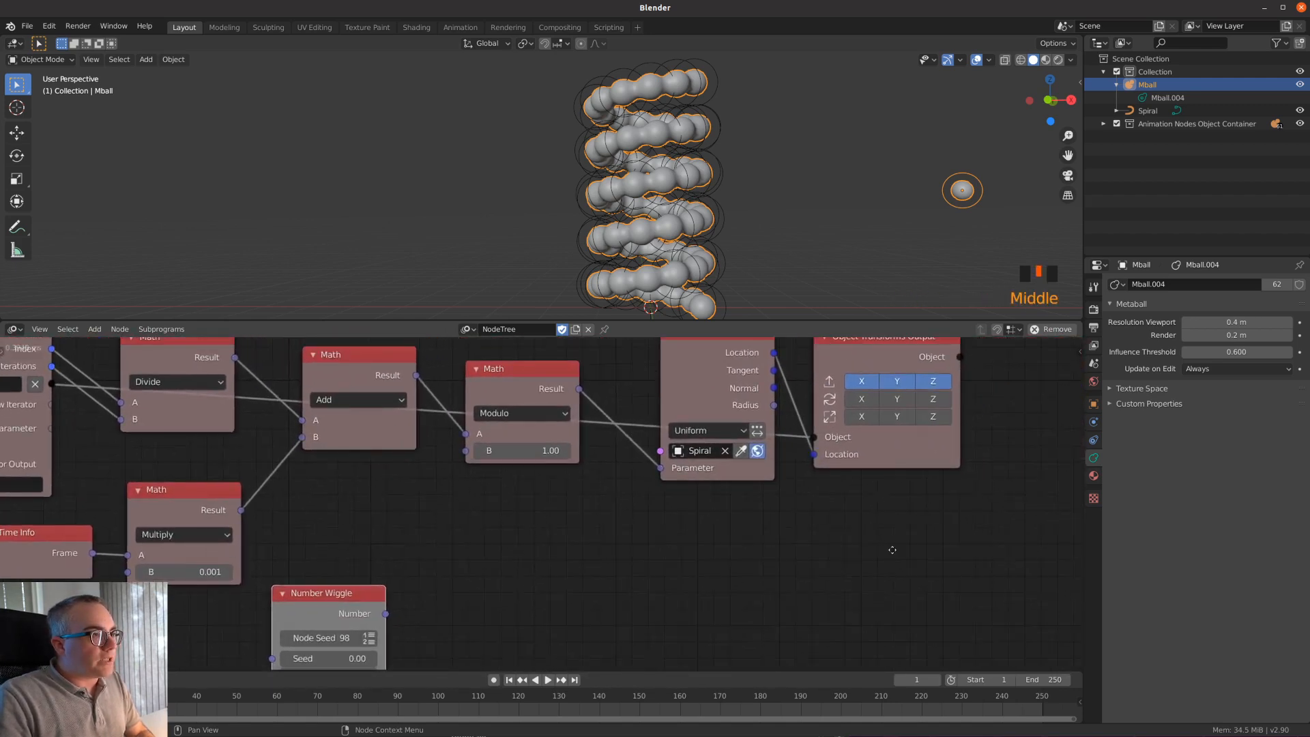
{"action": "middle_click_drag", "start_coordinate": [892, 549], "coordinate": [871, 572]}
{"action": "left_click_drag", "start_coordinate": [841, 470], "coordinate": [930, 494]}
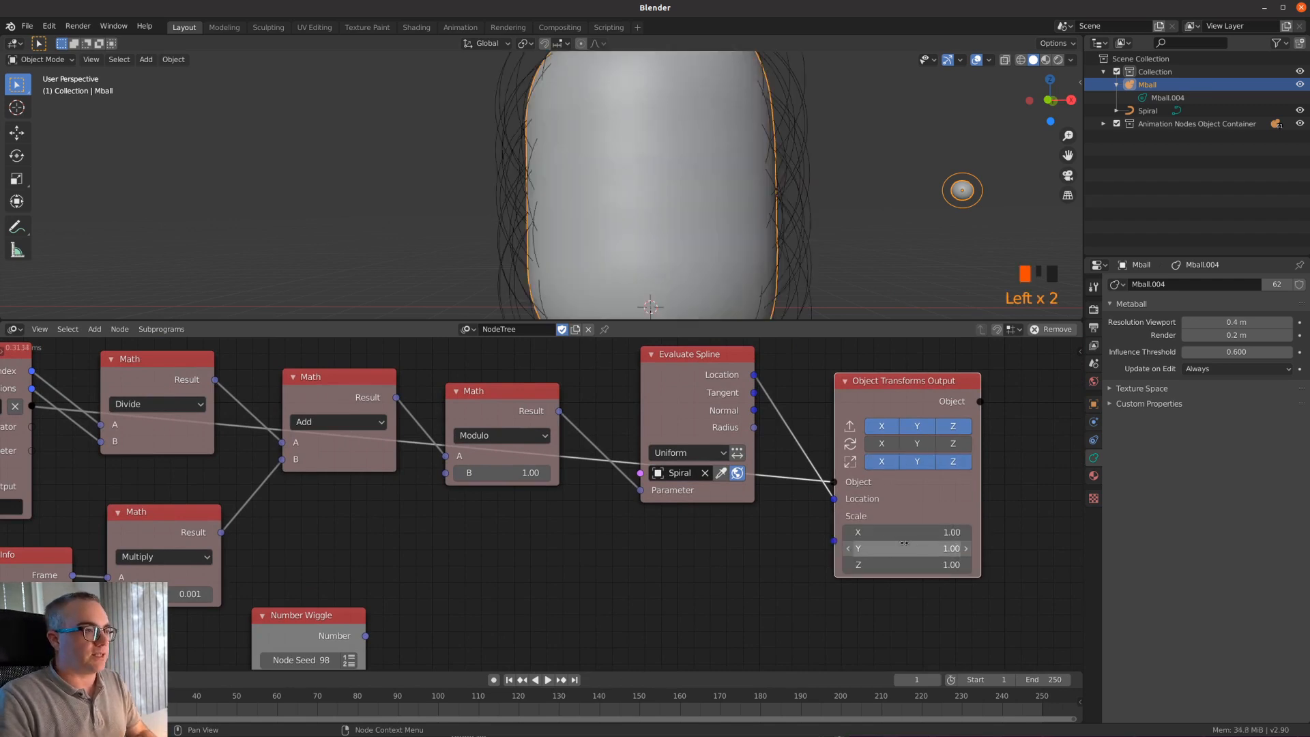
- Add a Combine Vector node below Evaluate Spline and connect its Vector output to the Scale input of Object Transforms Output
{"action": "middle_click_drag", "start_coordinate": [833, 578], "coordinate": [854, 434]}
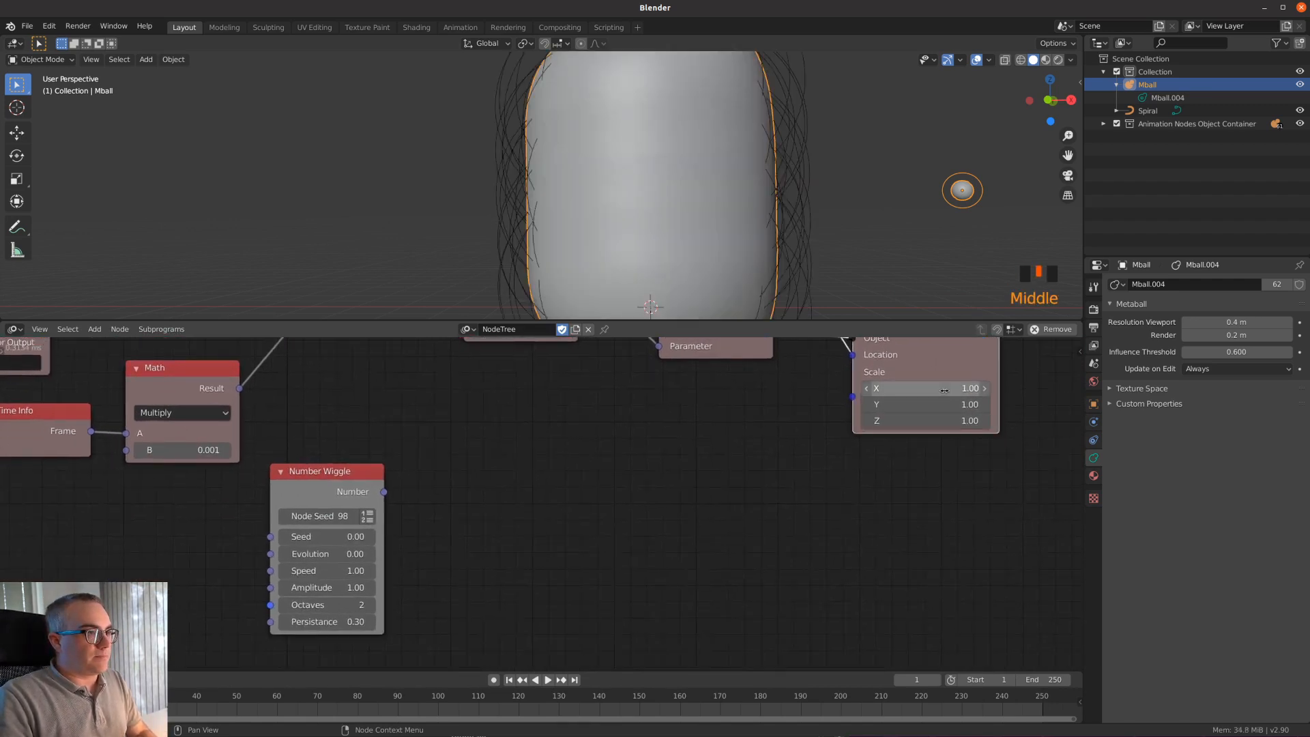
{"action": "key", "text": "shift+a"}
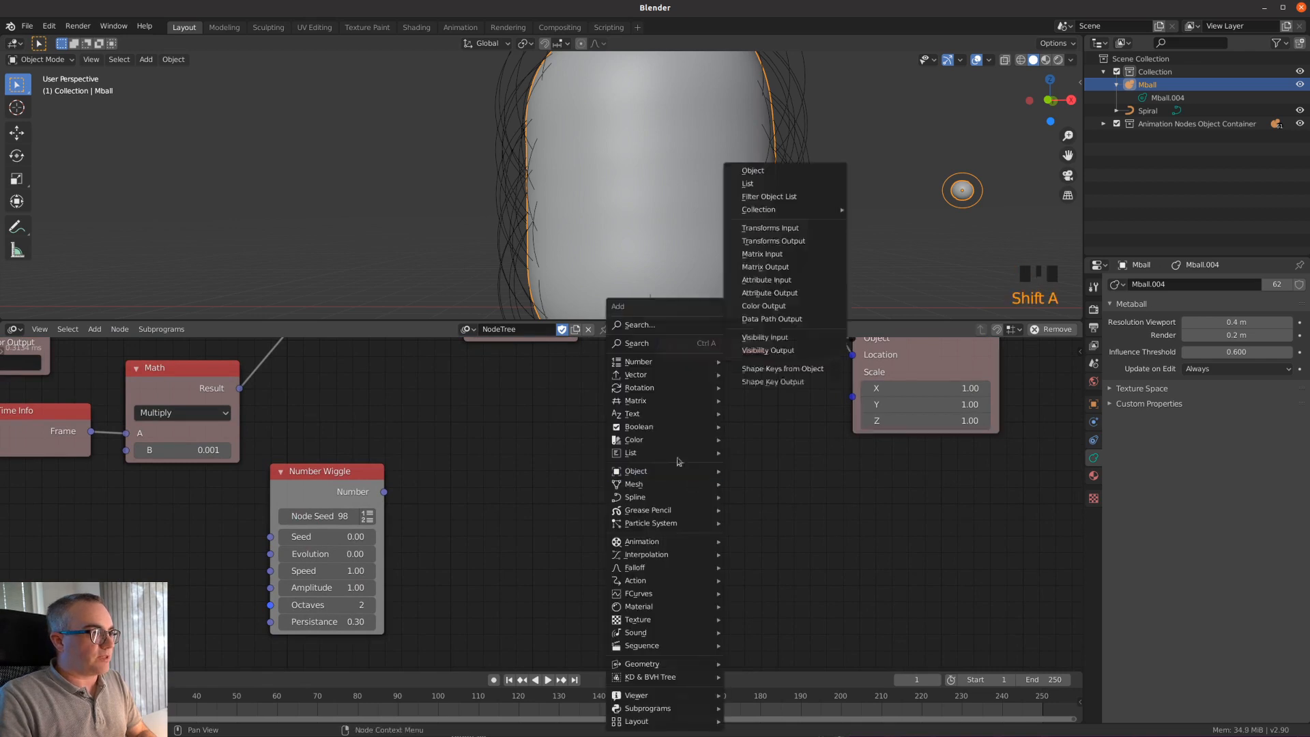
{"action": "mouse_move", "coordinate": [720, 376]}
{"action": "left_click", "coordinate": [788, 388]}
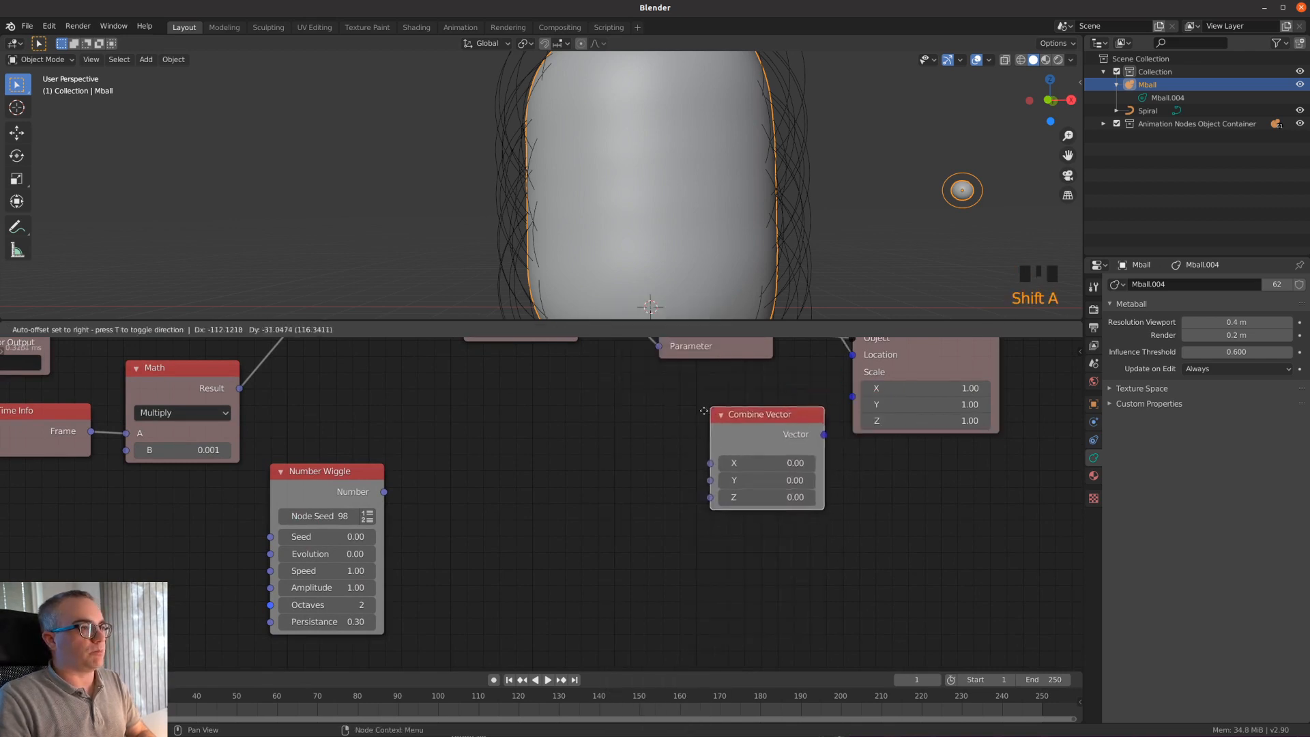
{"action": "left_click_drag", "start_coordinate": [857, 410], "coordinate": [853, 397]}
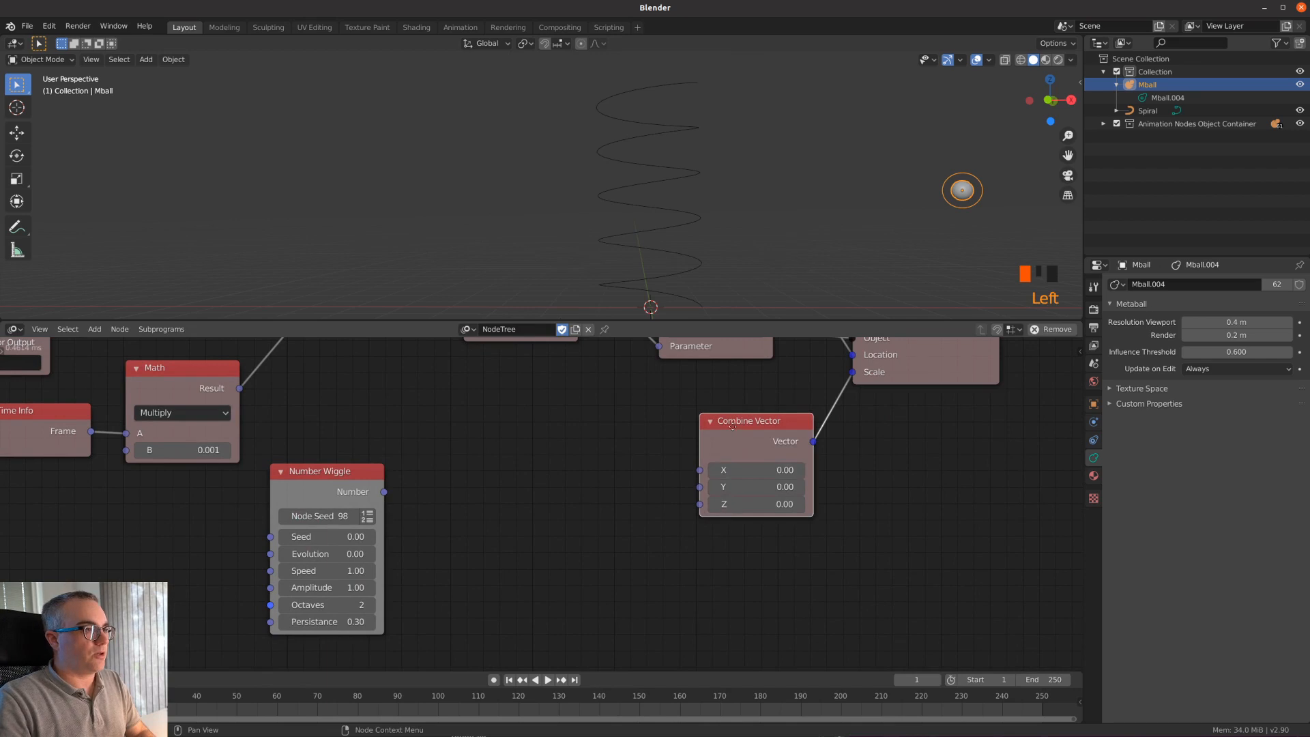
{"action": "left_click_drag", "start_coordinate": [732, 426], "coordinate": [716, 442]}
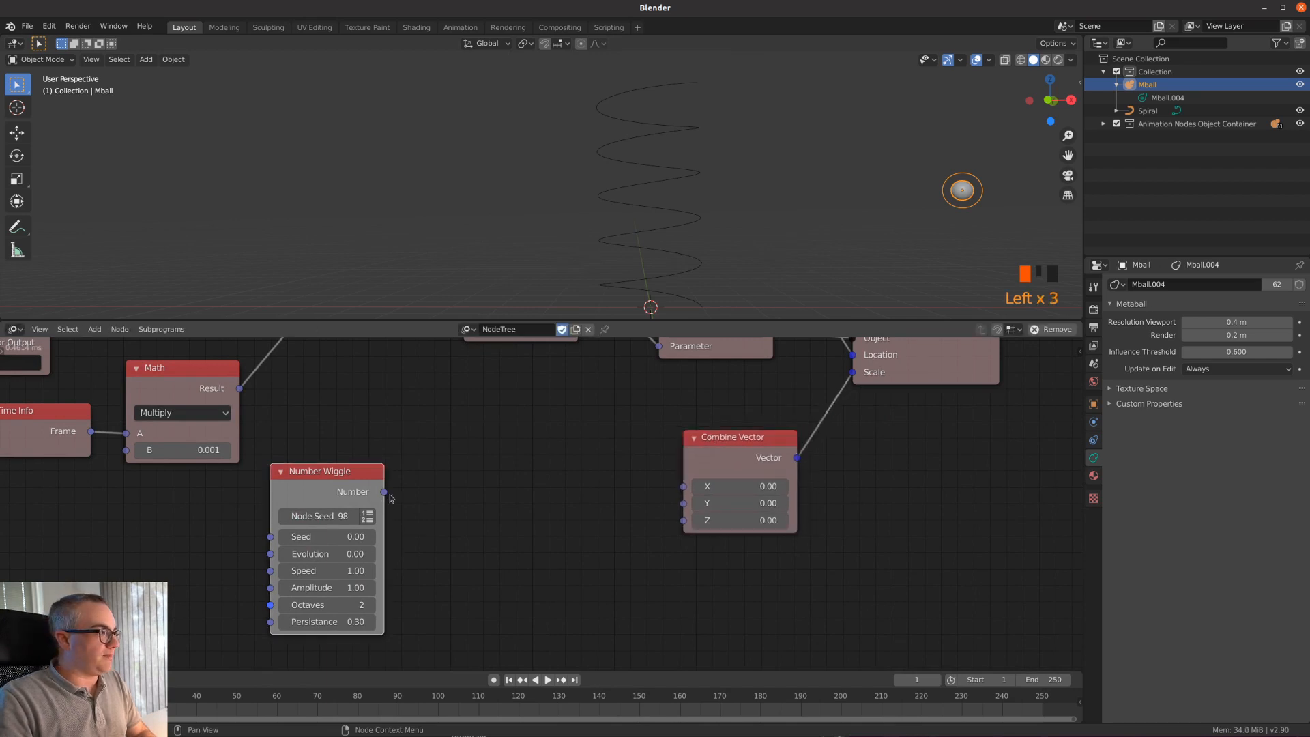
- Connect the Number Wiggle output to the X, Y and Z inputs of Combine Vector
{"action": "left_click_drag", "start_coordinate": [683, 486], "coordinate": [738, 440]}
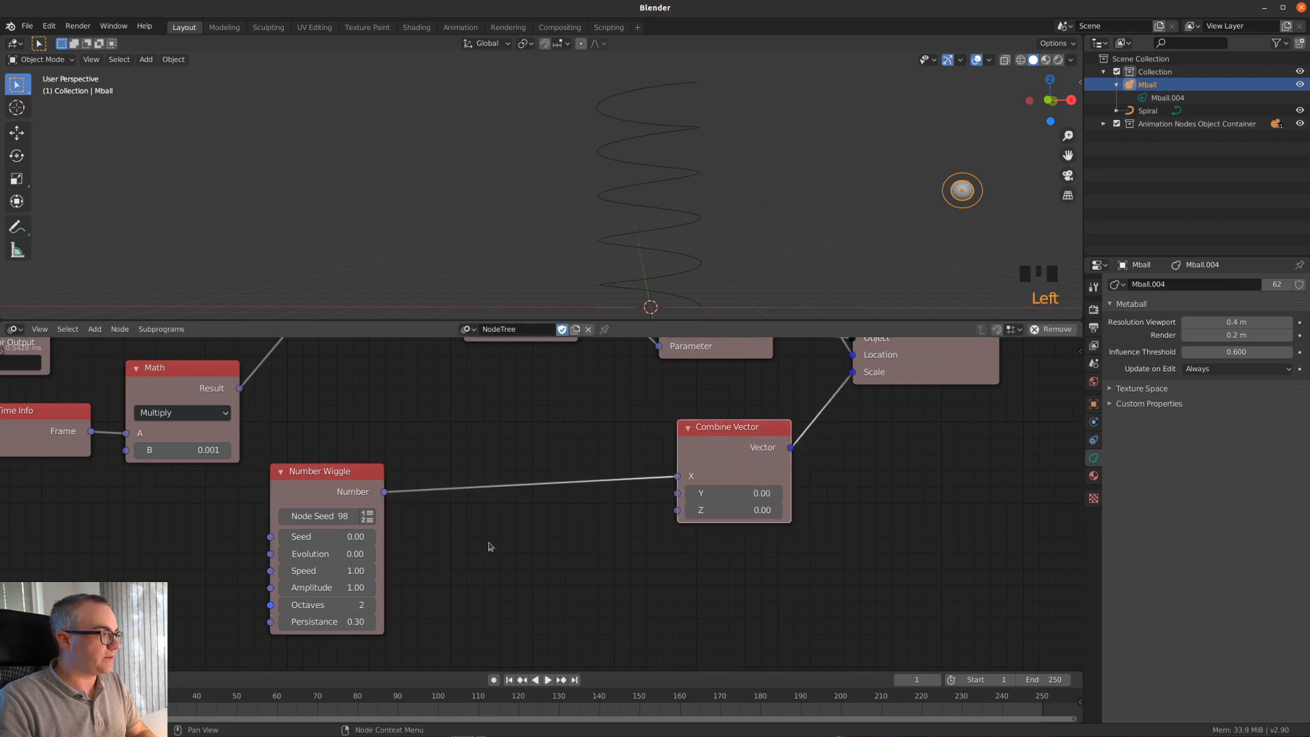
{"action": "mouse_move", "coordinate": [675, 495]}
{"action": "left_mouse_down"}
{"action": "mouse_move", "coordinate": [691, 493]}
{"action": "mouse_move", "coordinate": [676, 510]}
{"action": "left_mouse_up"}
{"action": "middle_click_drag", "start_coordinate": [677, 509], "coordinate": [594, 418]}
{"action": "scroll", "coordinate": [679, 503], "scroll_direction": "down", "scroll_amount": 2}
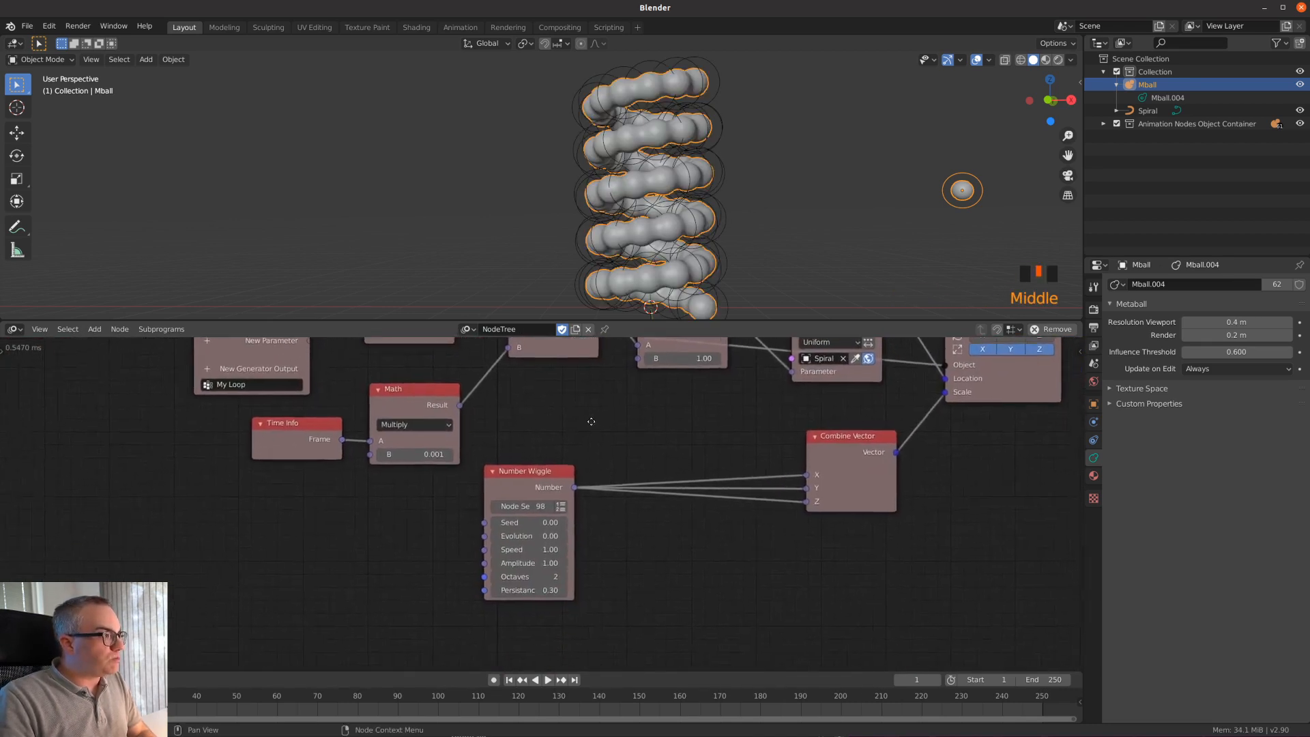
- Connect the Frame output of Time Info to the Evolution input of Number Wiggle and preview the animation
{"action": "scroll", "coordinate": [605, 588], "scroll_direction": "up", "scroll_amount": 4}
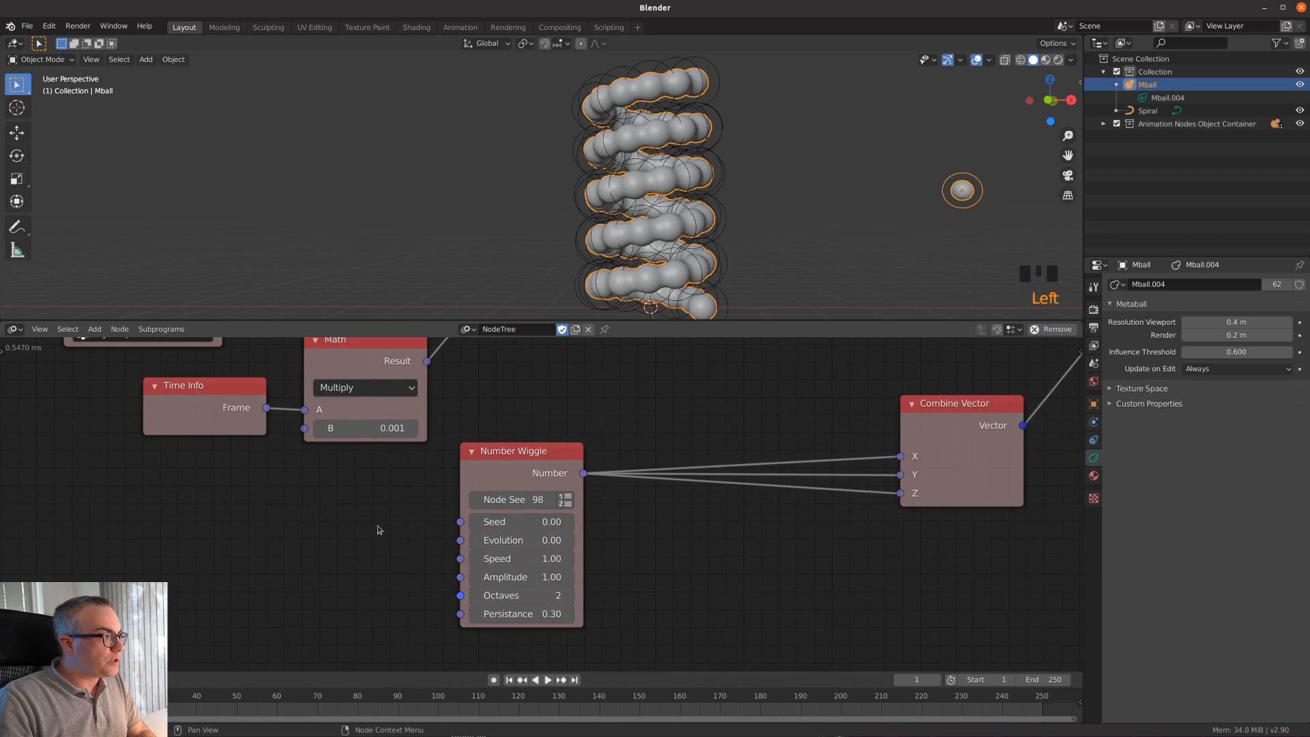
{"action": "left_click_drag", "start_coordinate": [229, 396], "coordinate": [185, 464]}
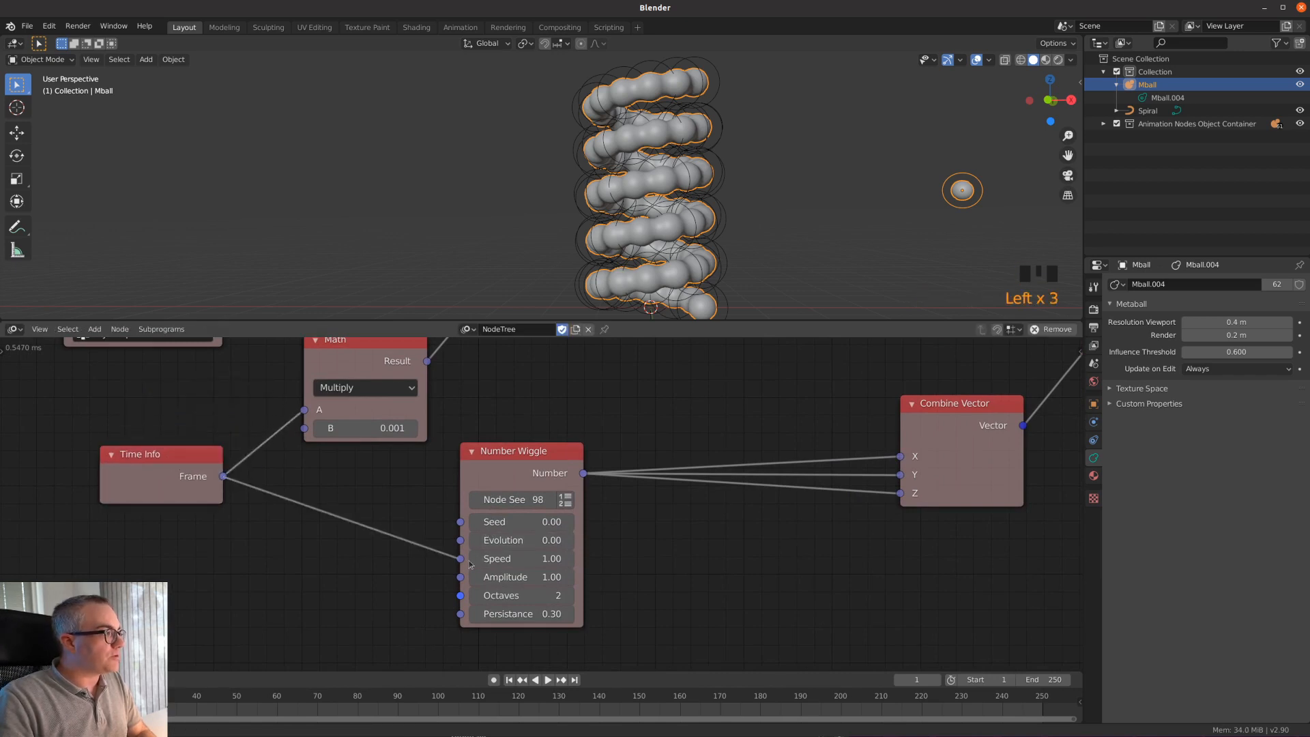
{"action": "left_click_drag", "start_coordinate": [469, 546], "coordinate": [468, 544]}
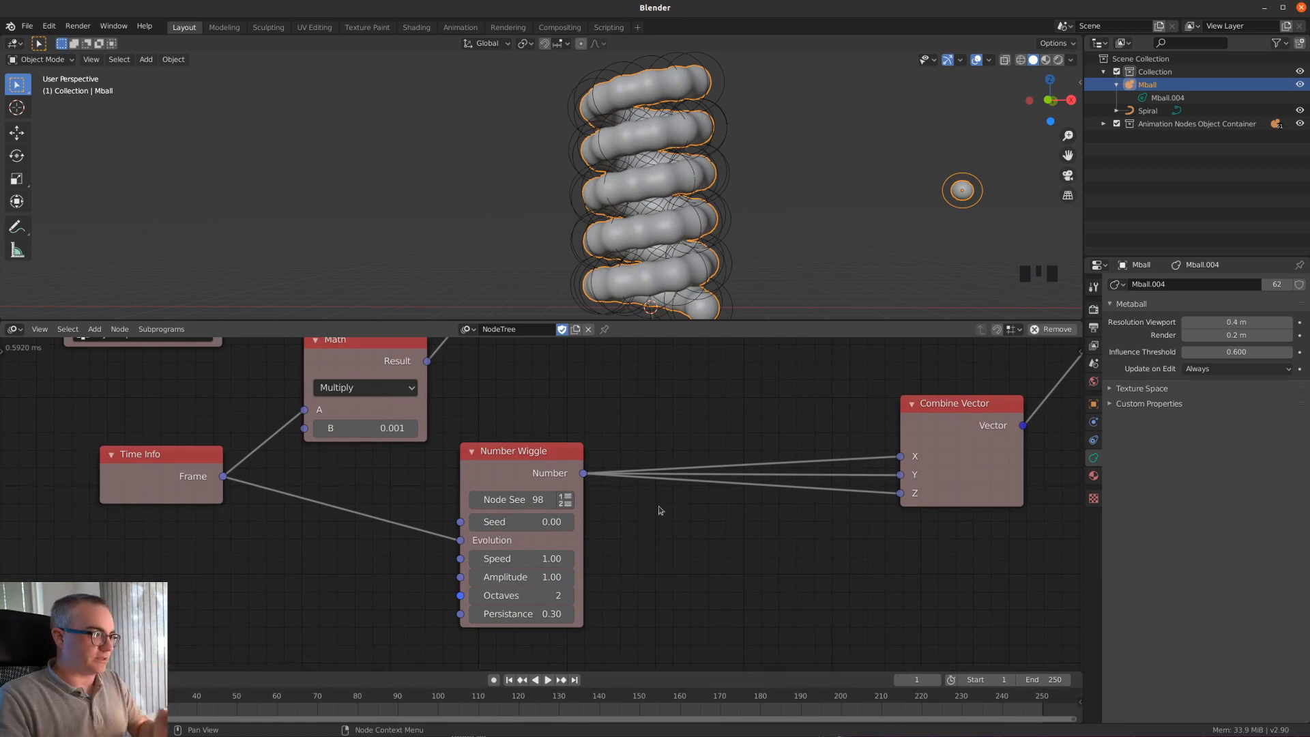
{"action": "key", "text": "space"}
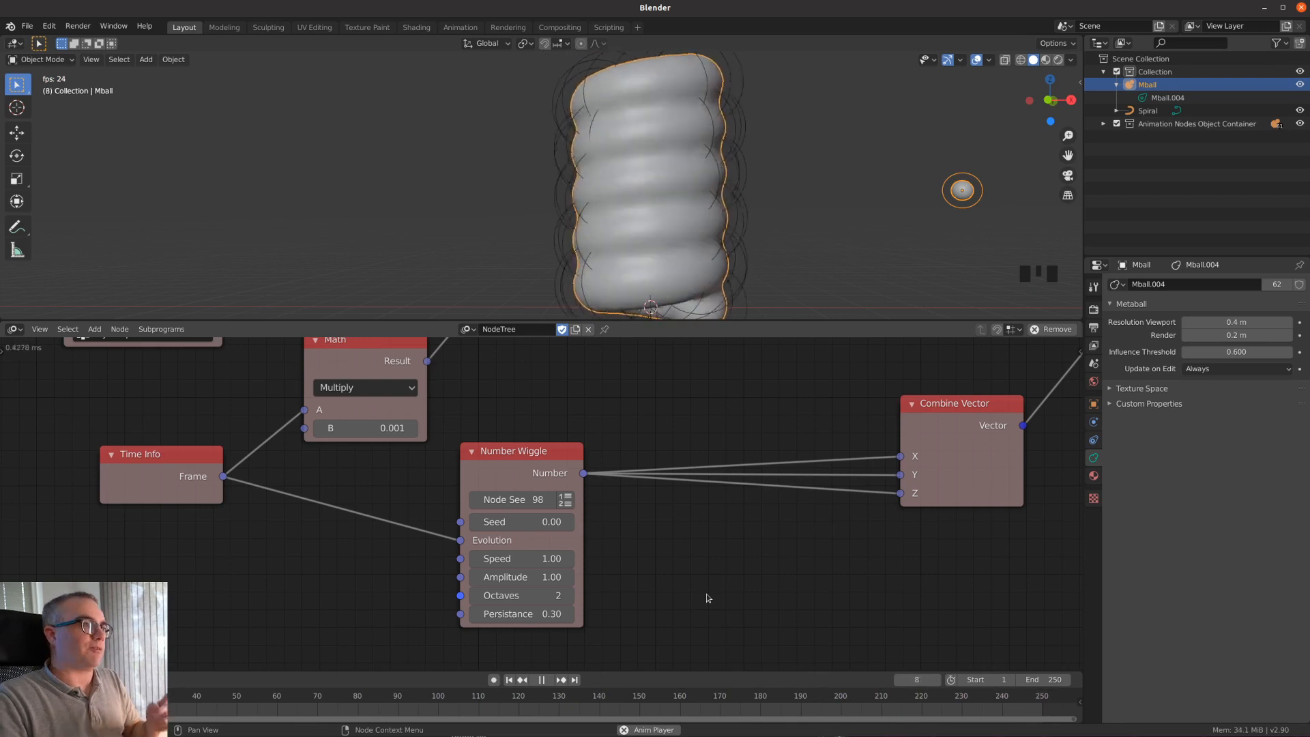
{"action": "key", "text": "space"}
- Connect the Index output of Loop Input to the Seed input of Number Wiggle and play the animation
{"action": "scroll", "coordinate": [685, 588], "scroll_direction": "down", "scroll_amount": 4}
{"action": "middle_click_drag", "start_coordinate": [620, 494], "coordinate": [746, 605]}
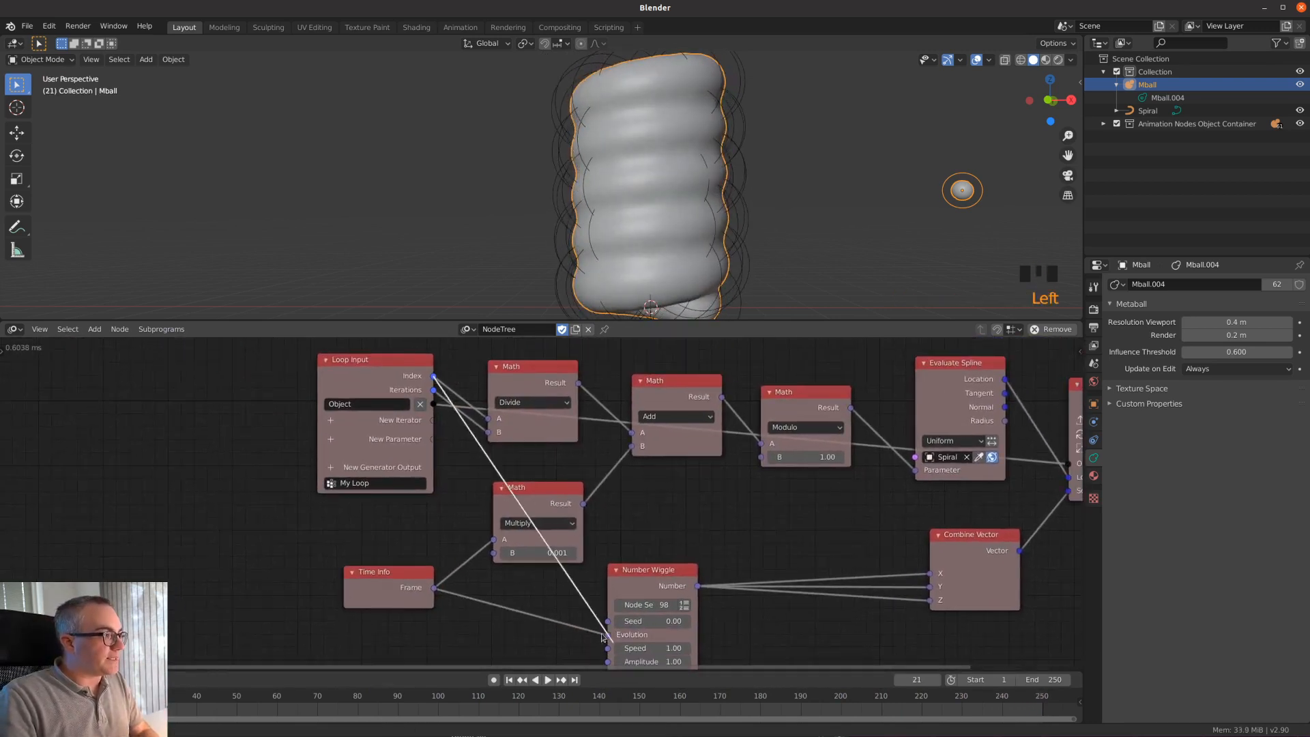
{"action": "mouse_move", "coordinate": [666, 578]}
{"action": "left_mouse_down"}
{"action": "mouse_move", "coordinate": [663, 554]}
{"action": "mouse_move", "coordinate": [665, 583]}
{"action": "left_mouse_up"}
{"action": "middle_click_drag", "start_coordinate": [1027, 569], "coordinate": [756, 580]}
{"action": "scroll", "coordinate": [756, 580], "scroll_direction": "up", "scroll_amount": 2}
{"action": "scroll", "coordinate": [756, 580], "scroll_direction": "up", "scroll_amount": 2}
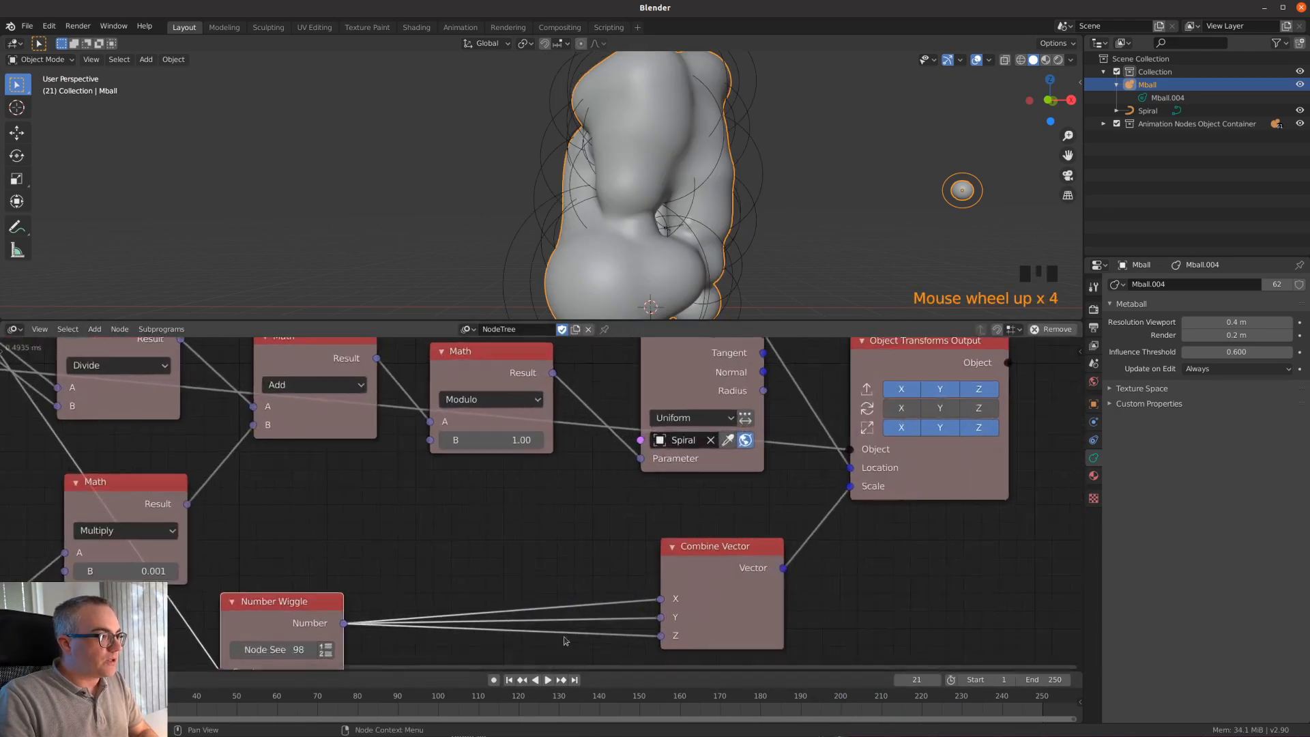
{"action": "middle_click_drag", "start_coordinate": [427, 650], "coordinate": [628, 507]}
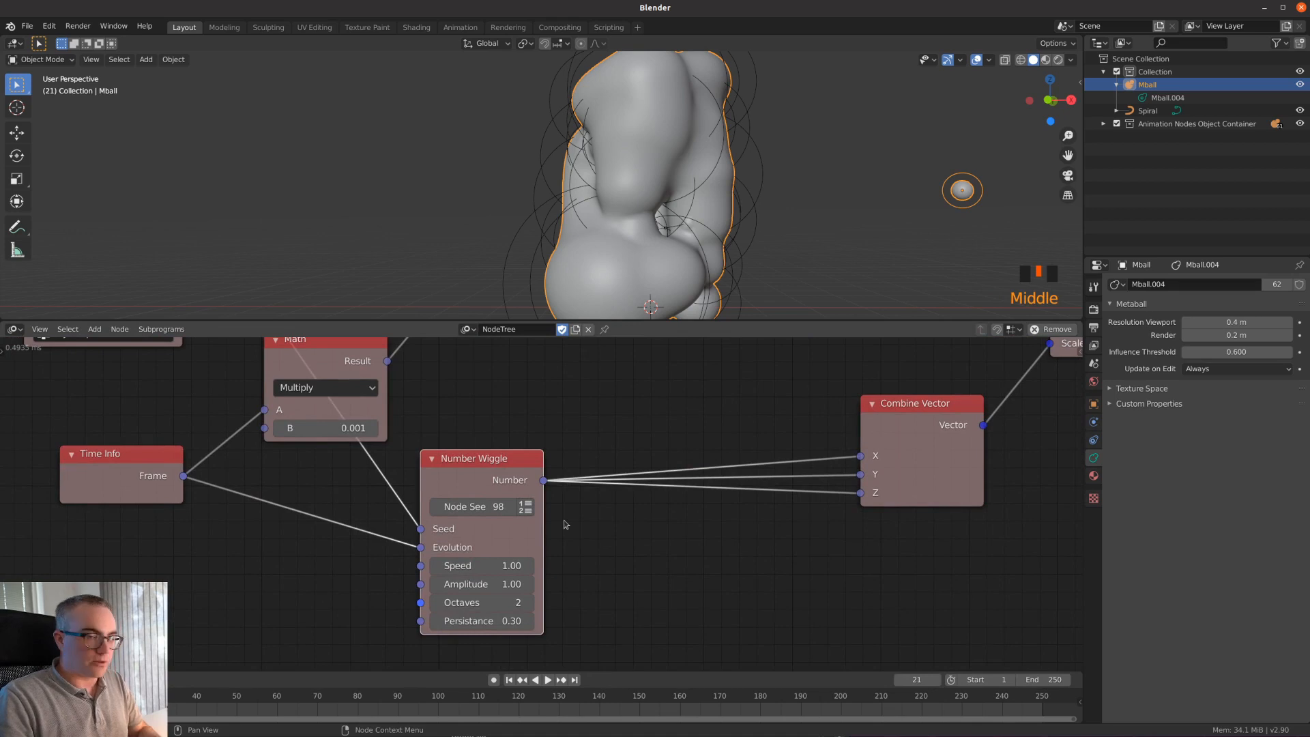
{"action": "key", "text": "space"}
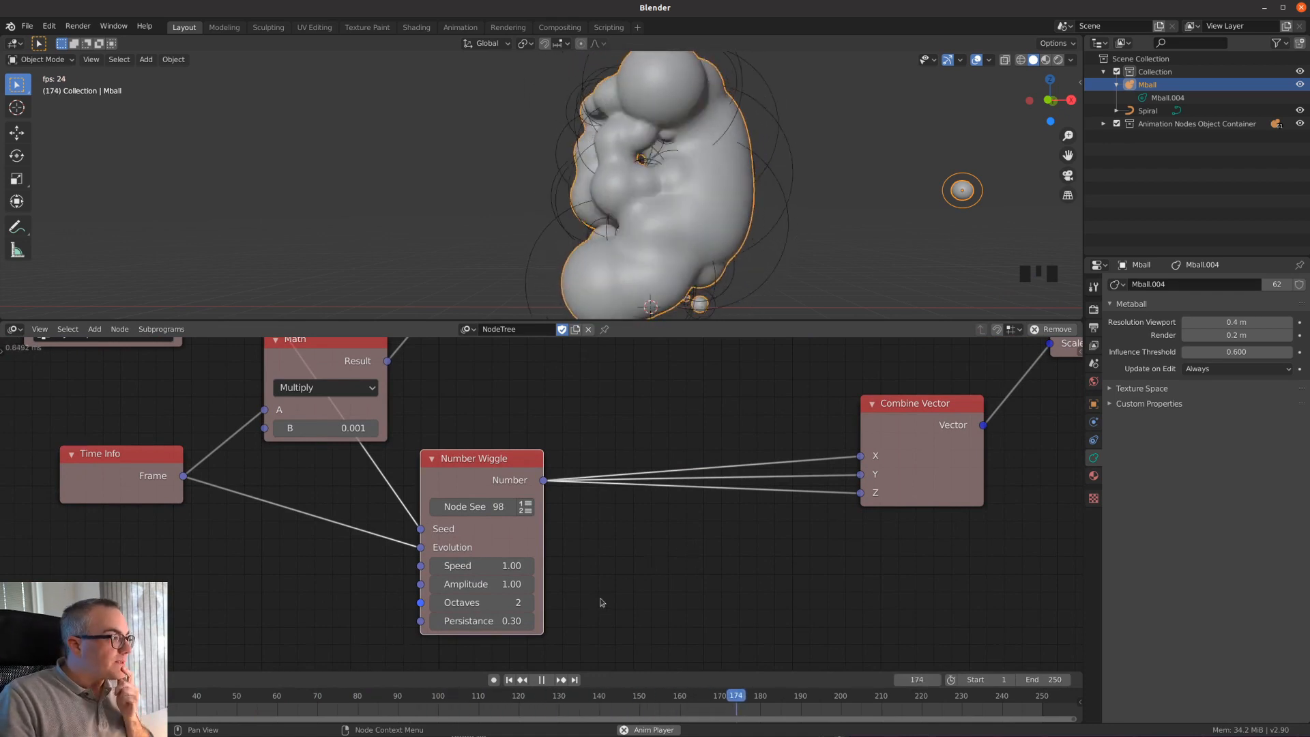
- Set the Amplitude of the Number Wiggle node to 0.1 and check the metaball sizes along the spiral
{"action": "mouse_move", "coordinate": [487, 584]}
{"action": "left_mouse_down"}
{"action": "mouse_move", "coordinate": [447, 584]}
{"action": "mouse_move", "coordinate": [486, 584]}
{"action": "left_mouse_up"}
{"action": "left_click", "coordinate": [487, 584]}
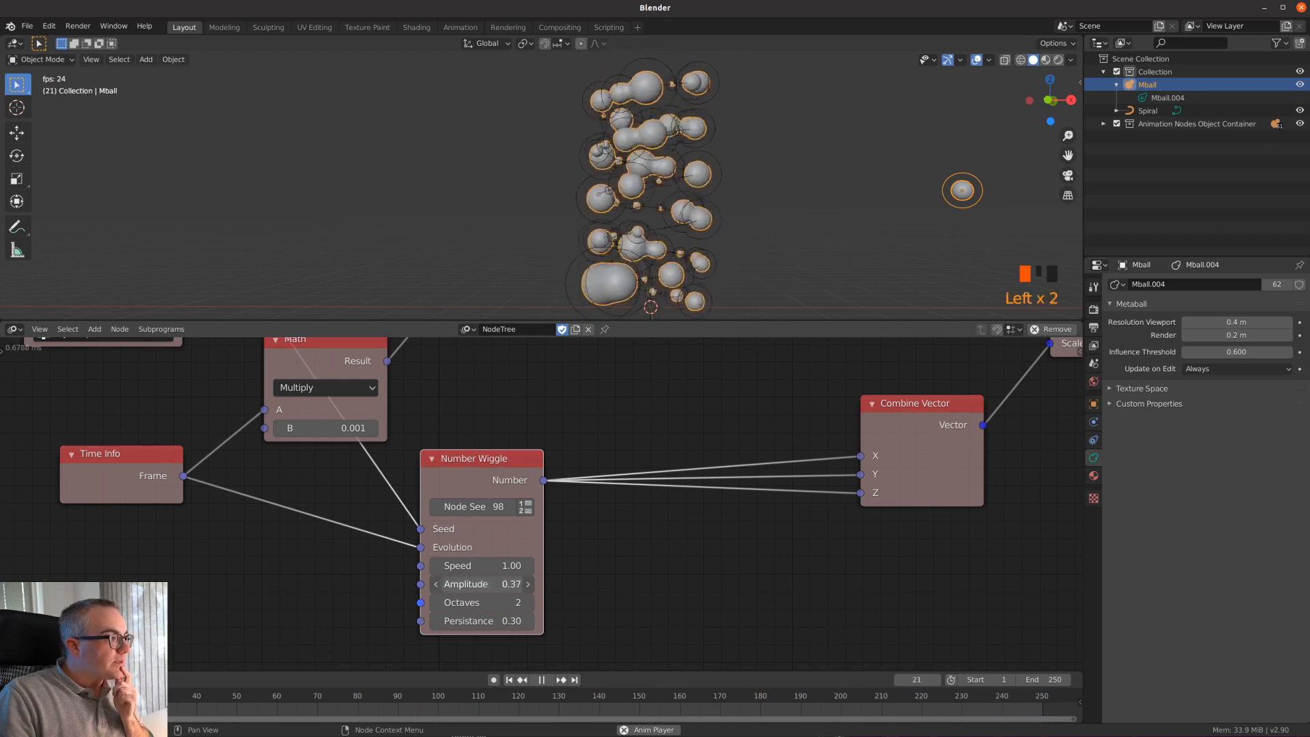
{"action": "type", "text": ".1"}
{"action": "key", "text": "Return"}
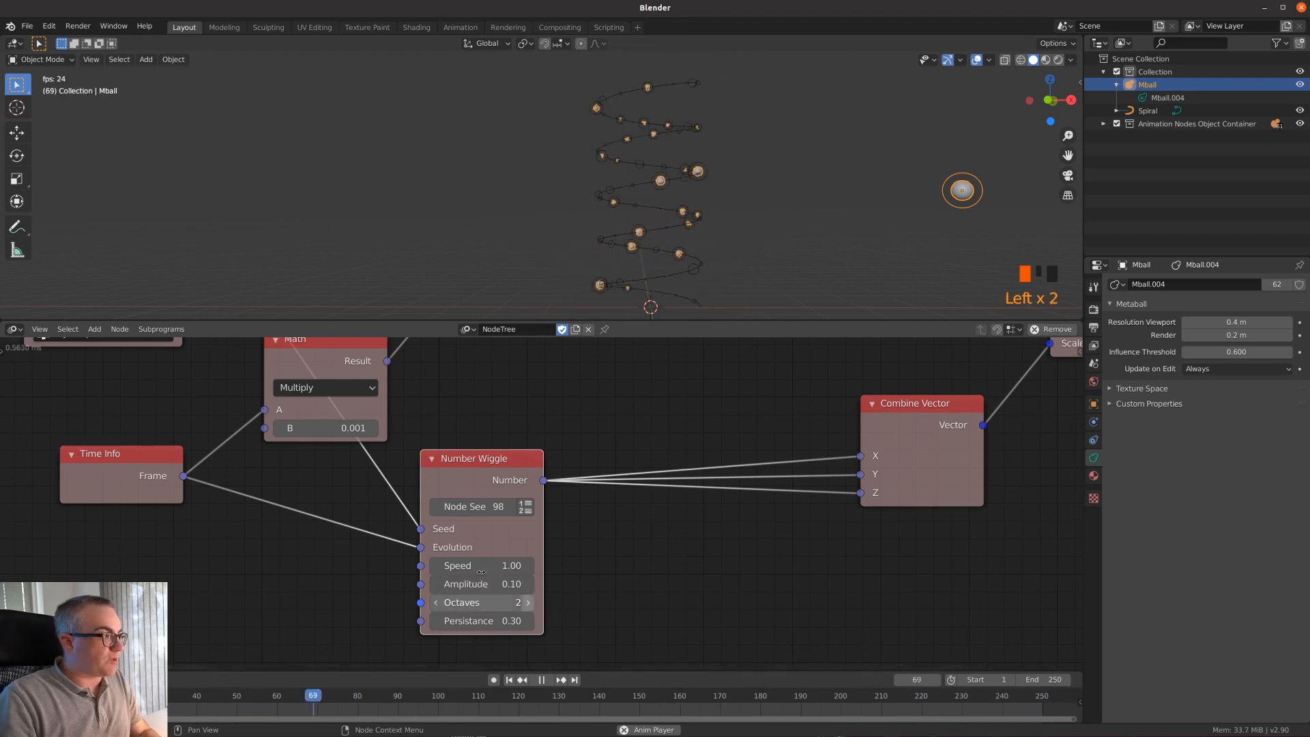
{"action": "scroll", "coordinate": [678, 198], "scroll_direction": "up", "scroll_amount": 2}
{"action": "scroll", "coordinate": [677, 198], "scroll_direction": "down", "scroll_amount": 2}
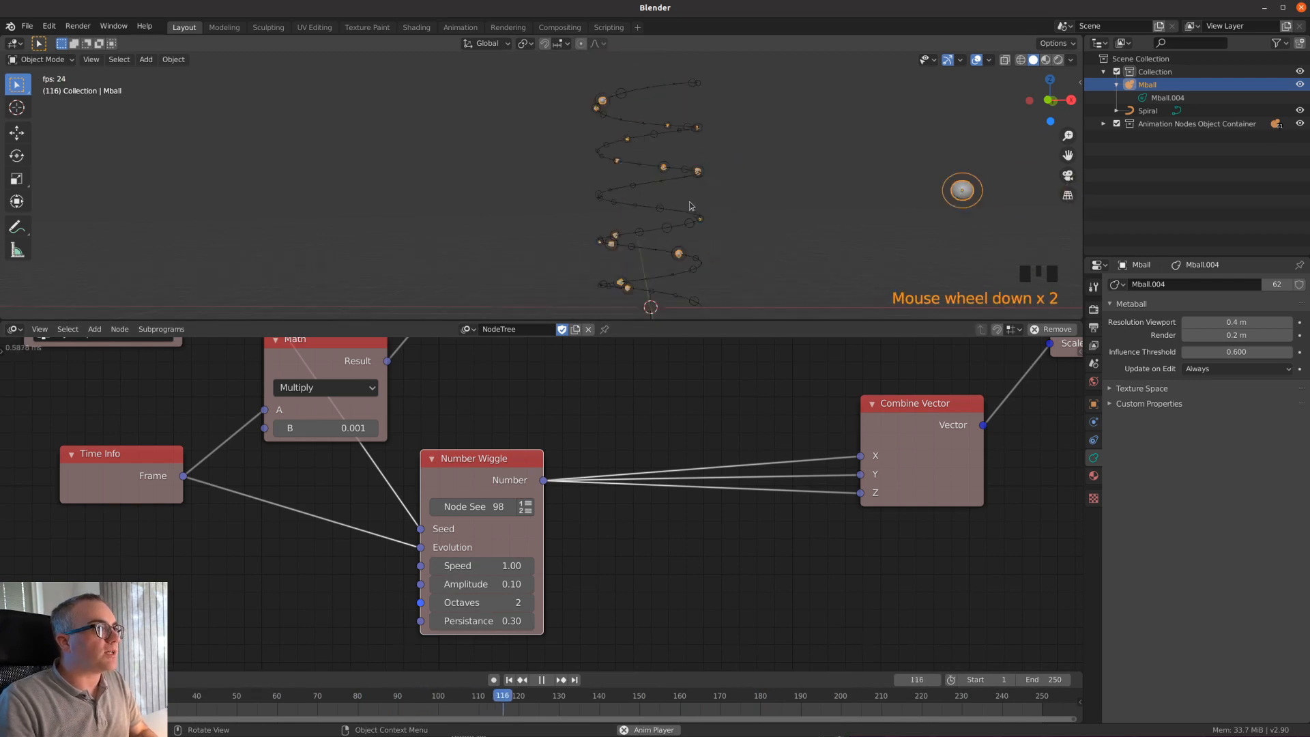
- Move the Number Wiggle node lower to free space between it and the Multiply node
{"action": "mouse_move", "coordinate": [508, 468]}
{"action": "left_mouse_down"}
{"action": "mouse_move", "coordinate": [556, 442]}
{"action": "mouse_move", "coordinate": [575, 449]}
{"action": "mouse_move", "coordinate": [497, 461]}
{"action": "left_mouse_up"}
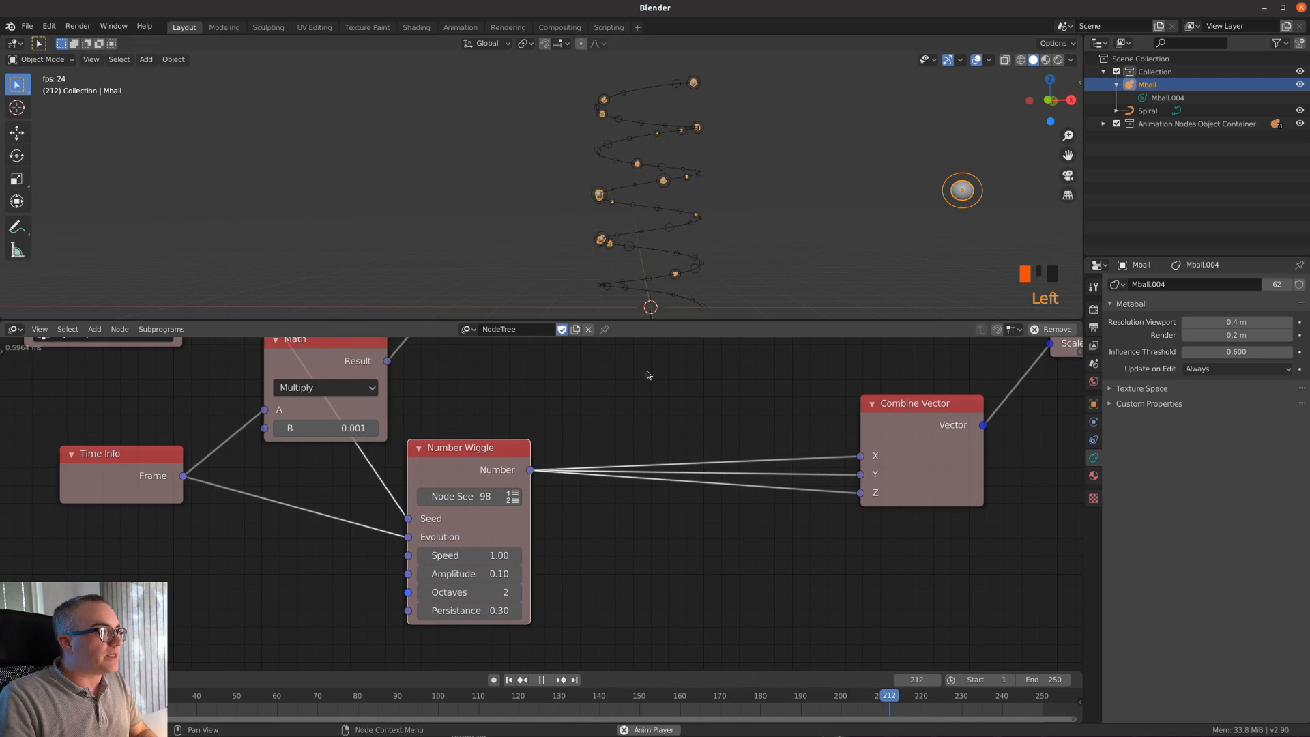
{"action": "scroll", "coordinate": [748, 191], "scroll_direction": "up", "scroll_amount": 4}
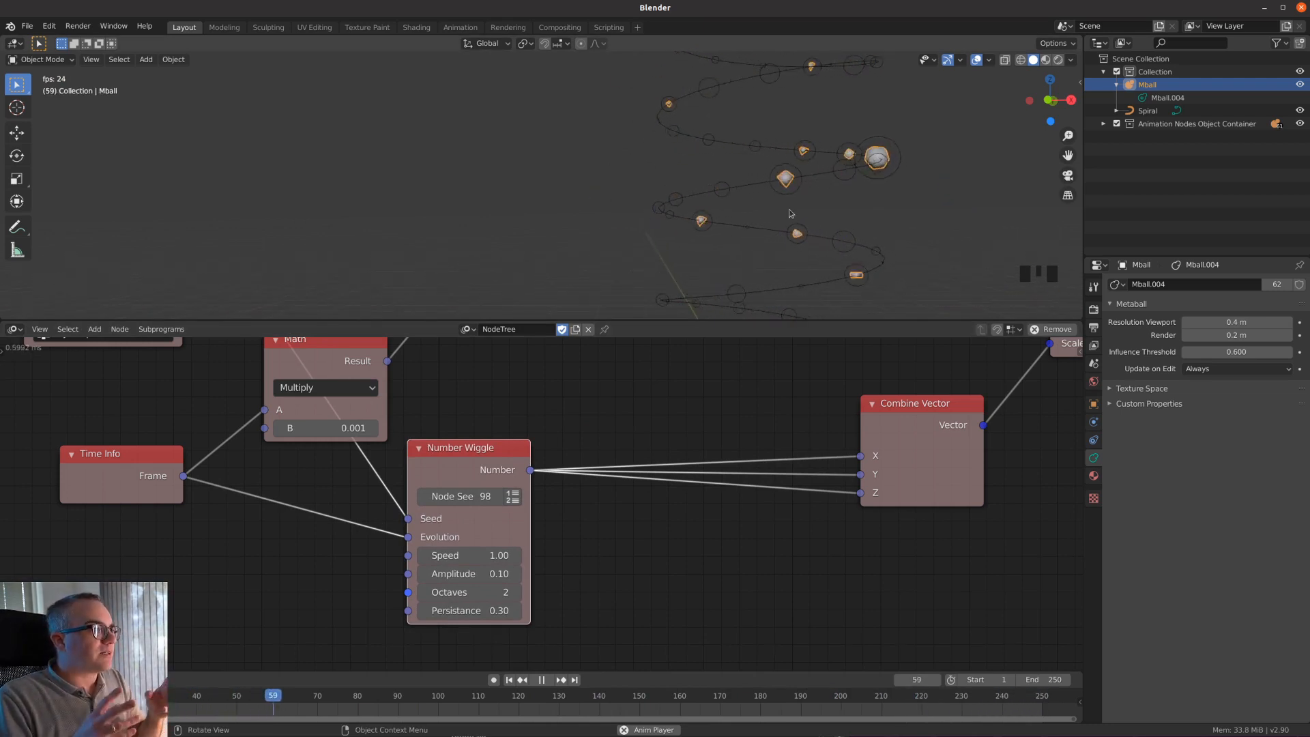
{"action": "middle_click_drag", "start_coordinate": [633, 447], "coordinate": [666, 507]}
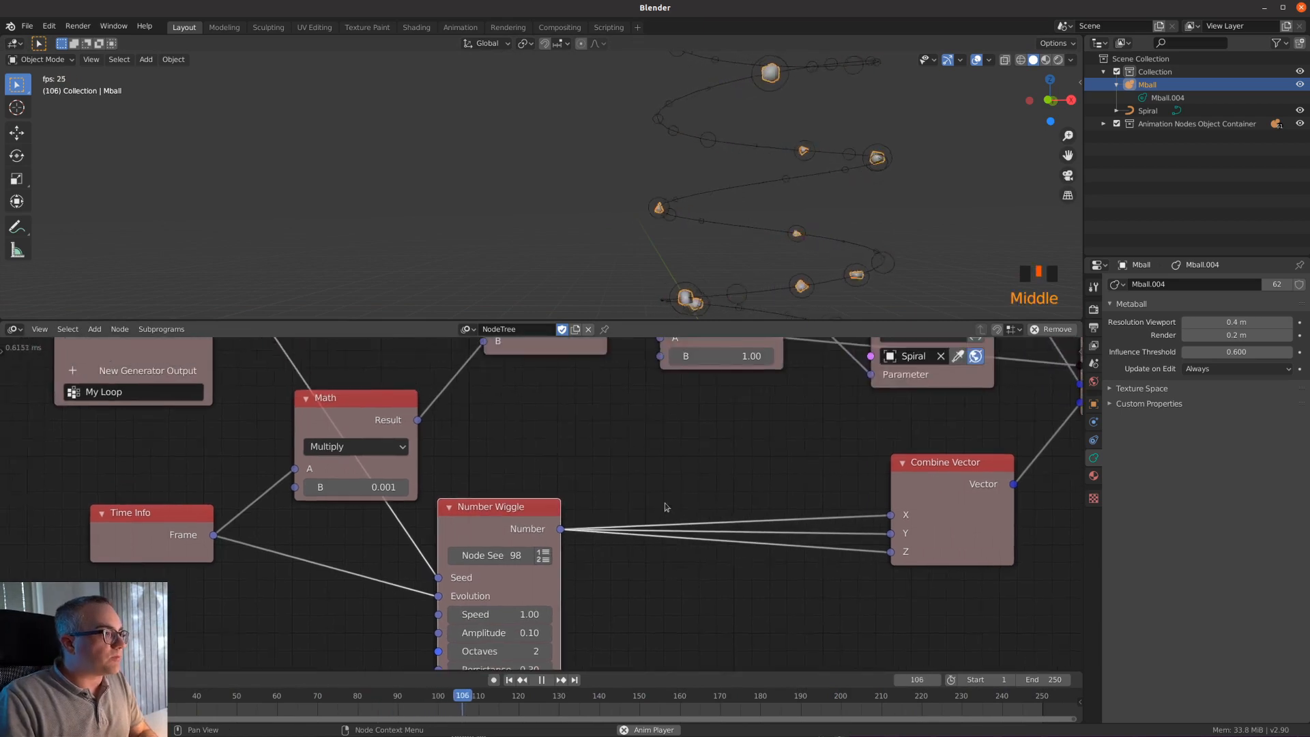
{"action": "left_click_drag", "start_coordinate": [538, 520], "coordinate": [562, 582]}
{"action": "key", "text": "shift+a"}
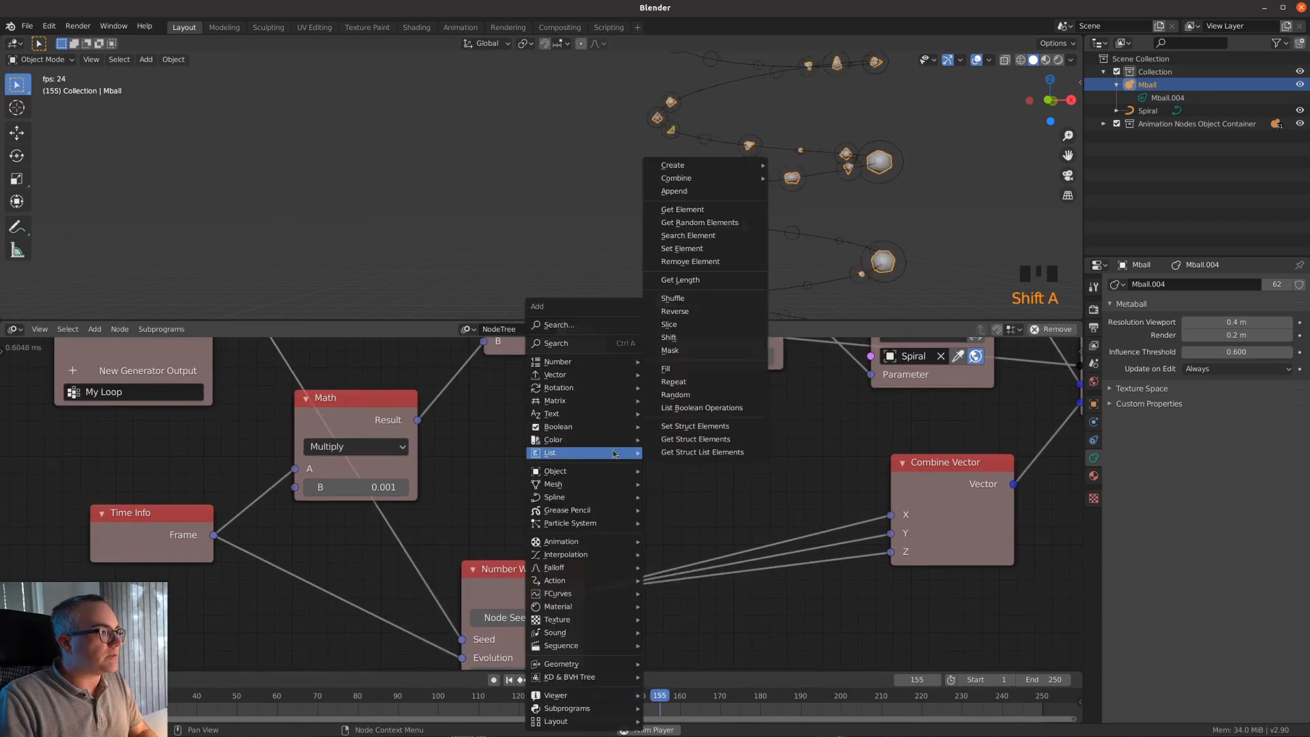
{"action": "mouse_move", "coordinate": [587, 362]}
{"action": "left_click", "coordinate": [689, 362]}
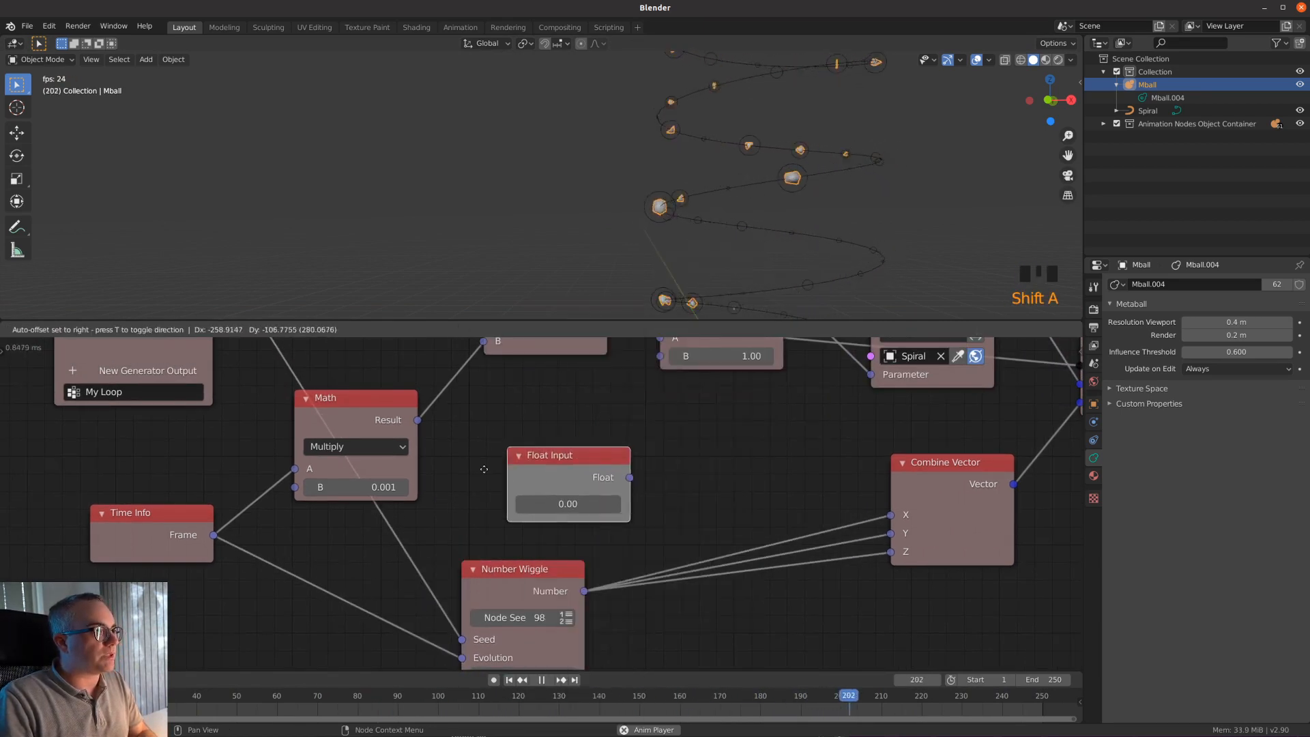
{"action": "key", "text": "shift+a"}
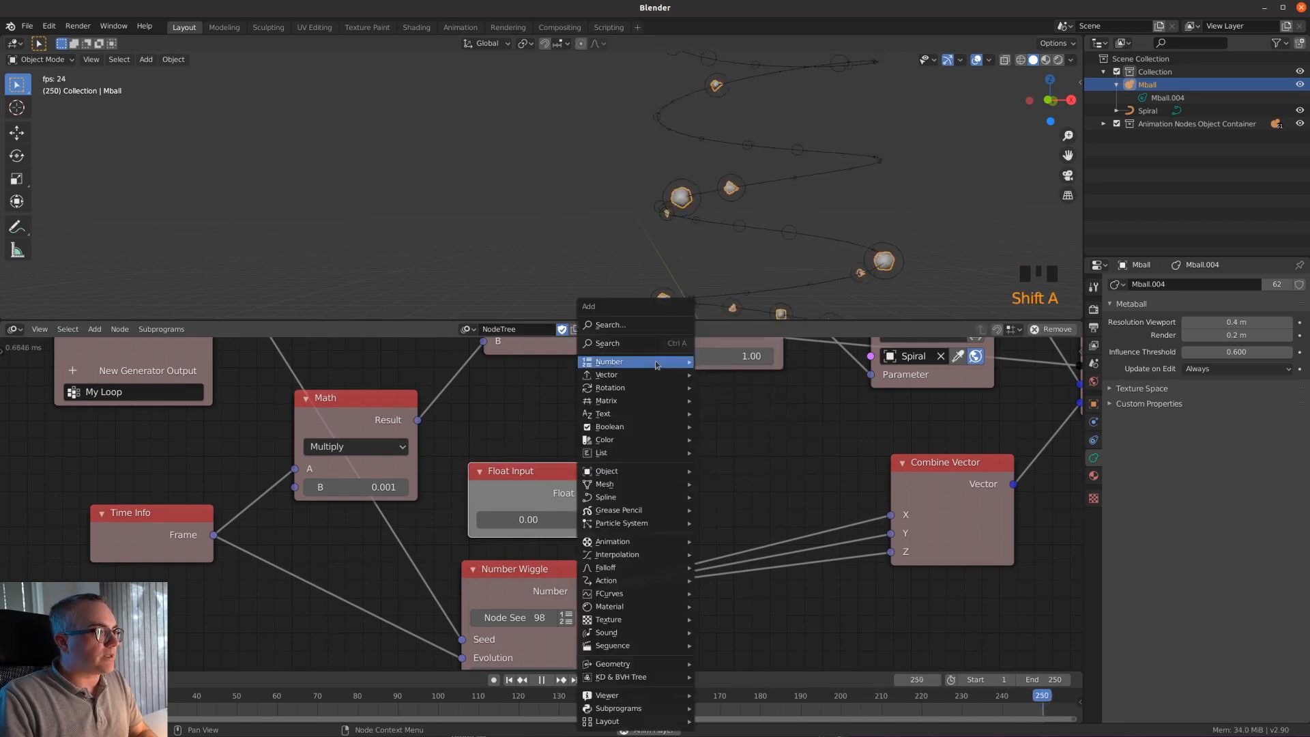
{"action": "left_click", "coordinate": [550, 471]}
{"action": "key", "text": "x"}
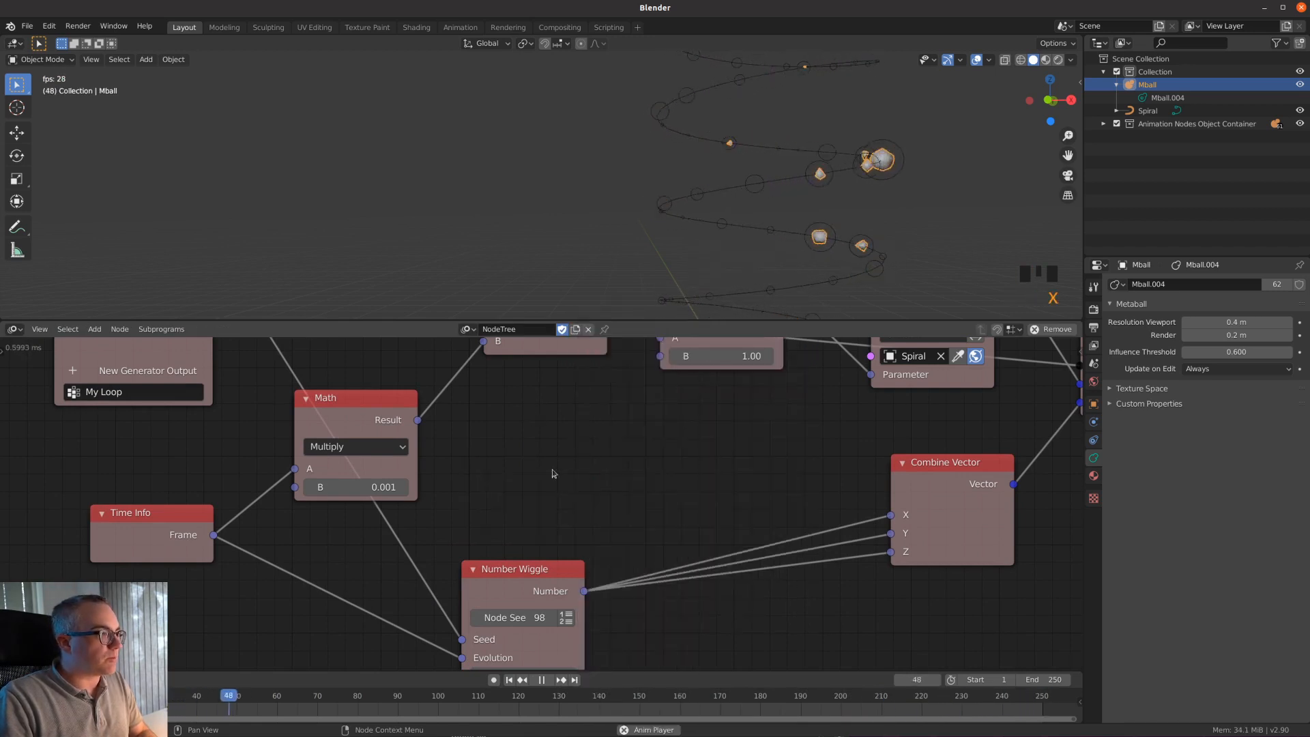
- Insert a Math node between the Number Wiggle output and the Combine Vector node's X, Y and Z inputs
{"action": "key", "text": "shift+a"}
{"action": "mouse_move", "coordinate": [546, 361]}
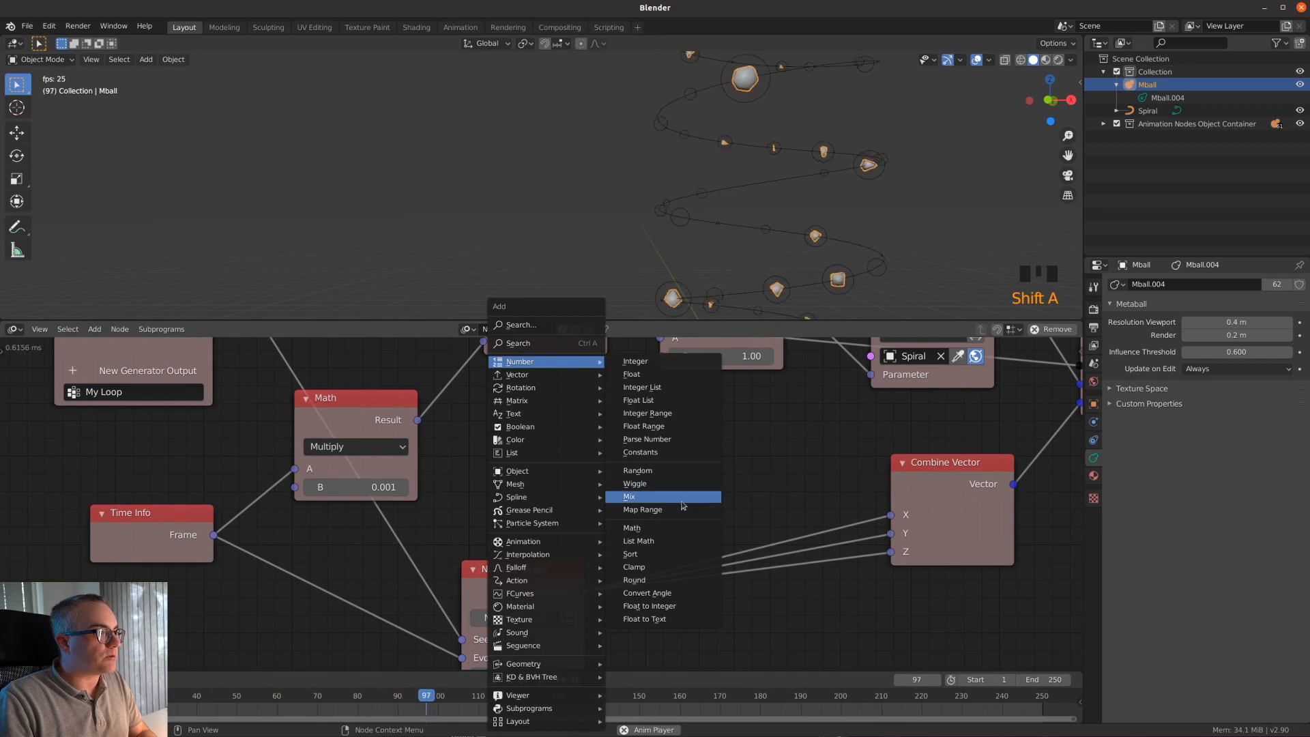
{"action": "left_click", "coordinate": [662, 532]}
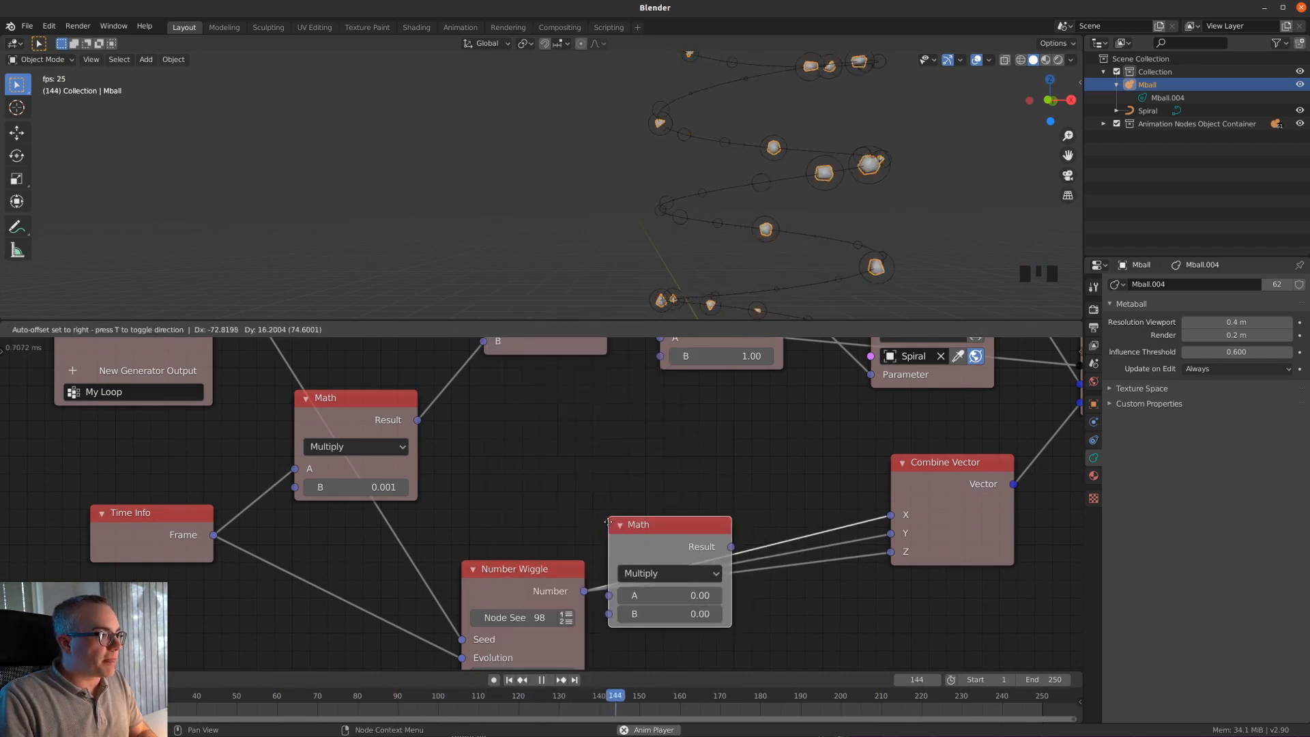
{"action": "left_click", "coordinate": [551, 519]}
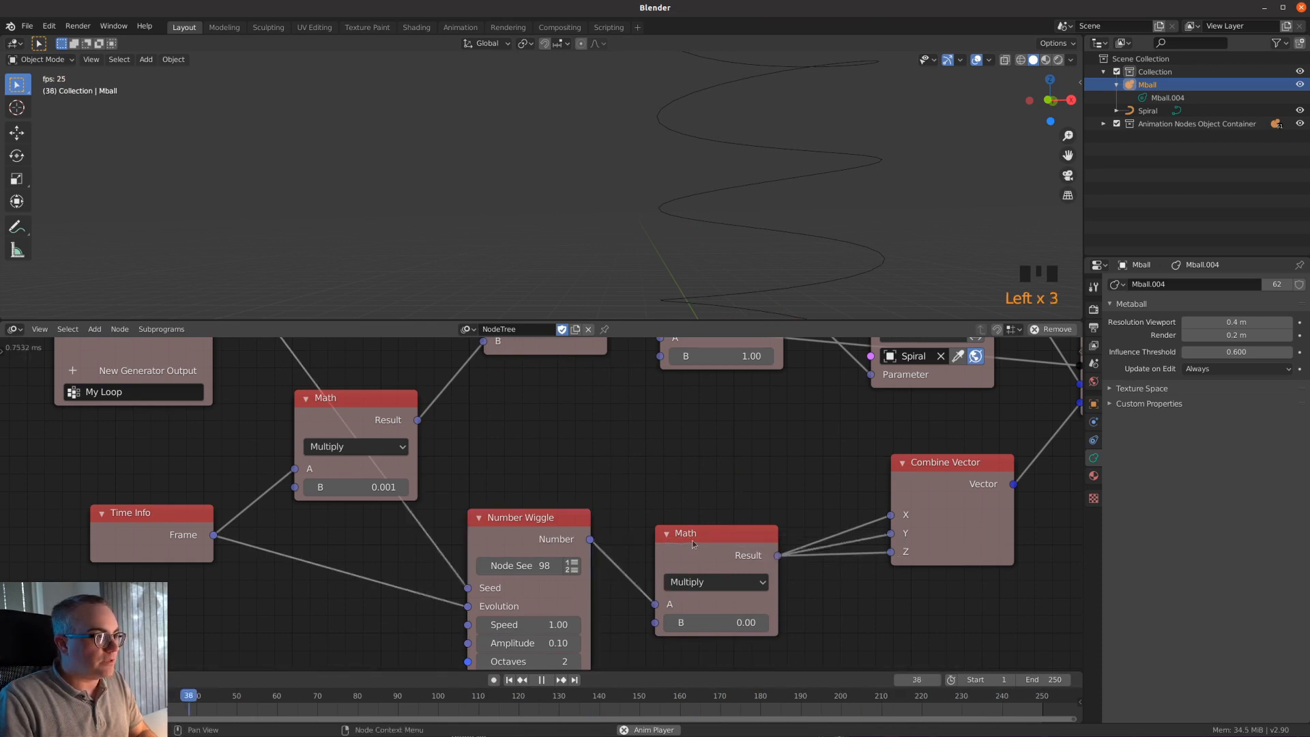
- Set the Math node after Number Wiggle to Add with B at 0.28, and tidy the positions of both nodes
{"action": "left_click_drag", "start_coordinate": [694, 544], "coordinate": [683, 534]}
{"action": "left_click", "coordinate": [719, 572]}
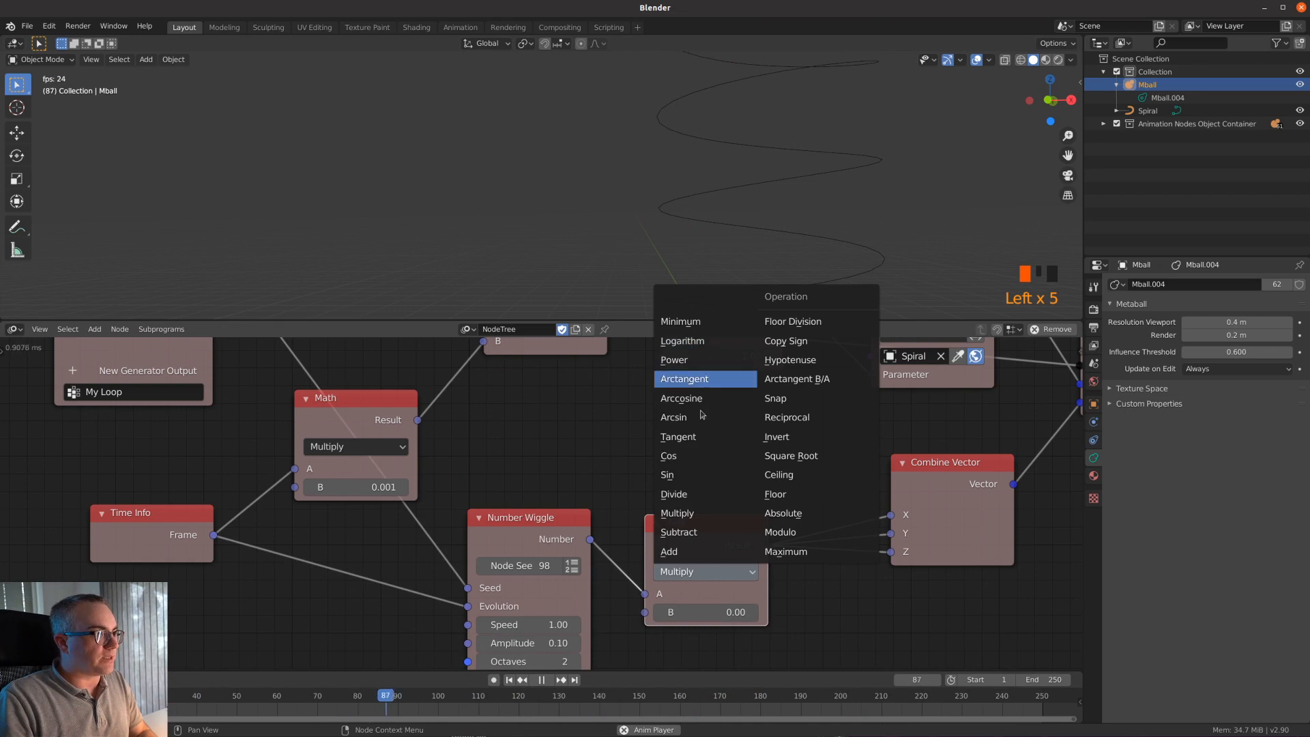
{"action": "left_click", "coordinate": [704, 552]}
{"action": "middle_click_drag", "start_coordinate": [806, 581], "coordinate": [801, 534]}
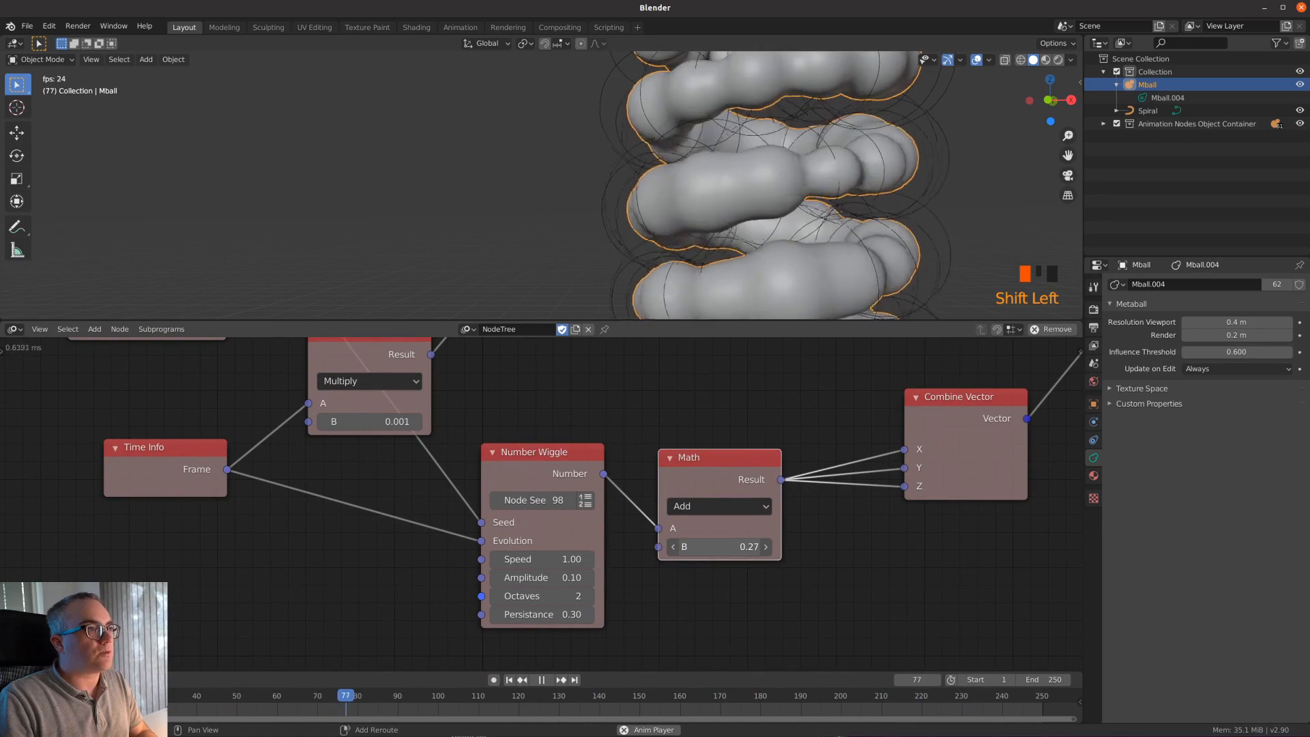
{"action": "left_click_drag", "start_coordinate": [719, 459], "coordinate": [722, 432]}
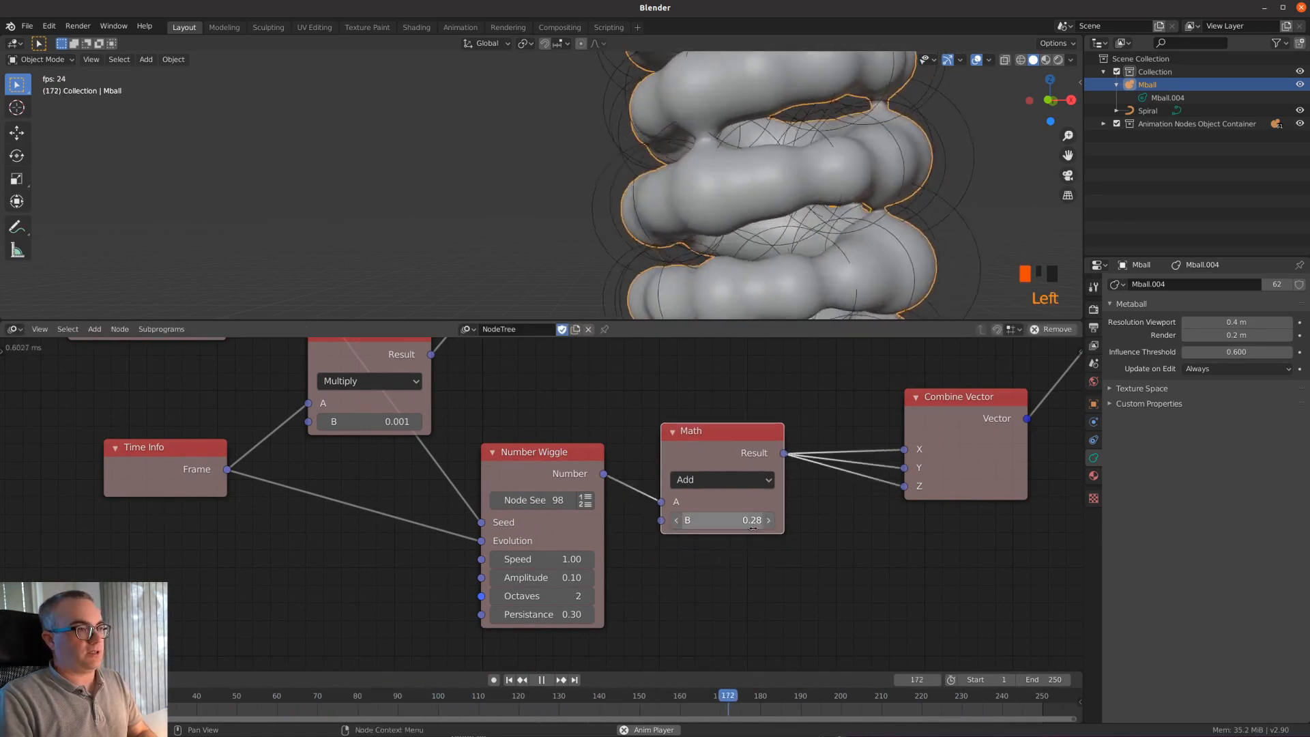
{"action": "mouse_move", "coordinate": [580, 459]}
{"action": "left_mouse_down"}
{"action": "mouse_move", "coordinate": [582, 473]}
{"action": "mouse_move", "coordinate": [591, 463]}
{"action": "left_mouse_up"}
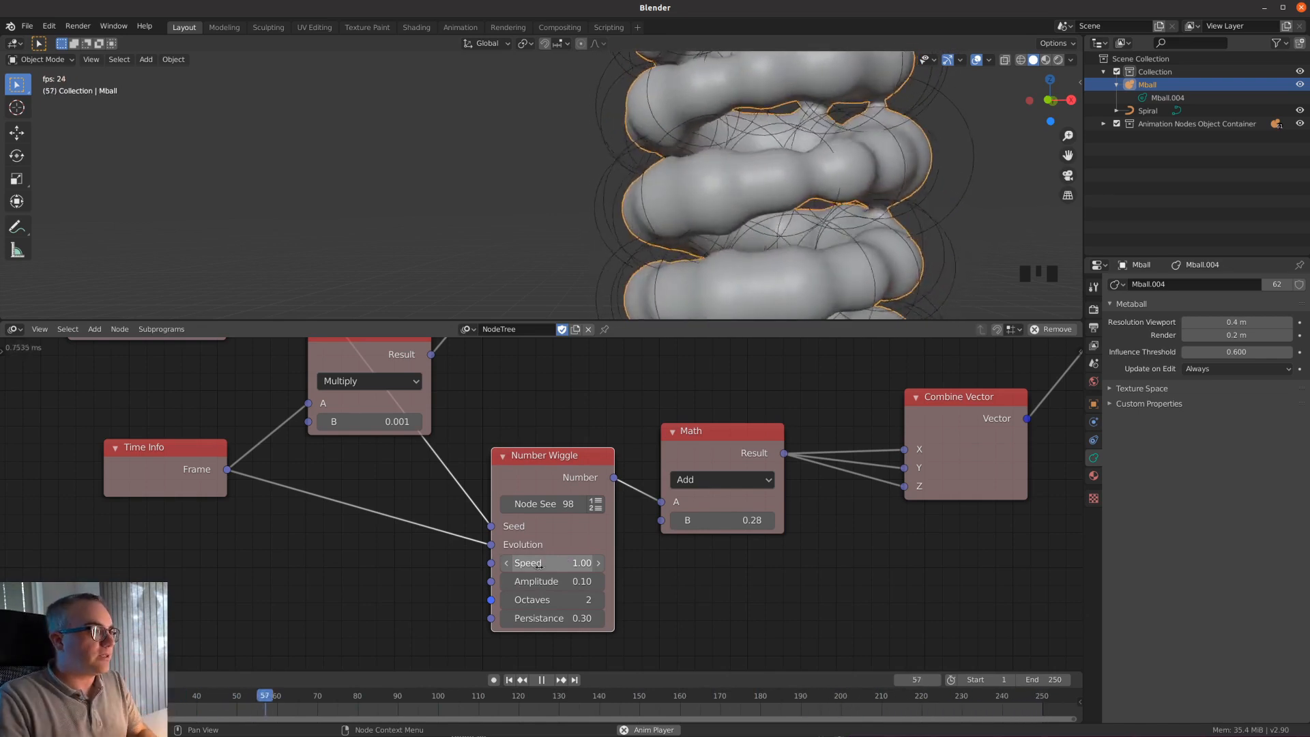
- Examine the playing metaball spiral as a whole and up close to check how the sizes wiggle and merge
{"action": "scroll", "coordinate": [778, 183], "scroll_direction": "down", "scroll_amount": 3}
{"action": "middle_click_drag", "start_coordinate": [778, 183], "coordinate": [793, 195], "text": "shift"}
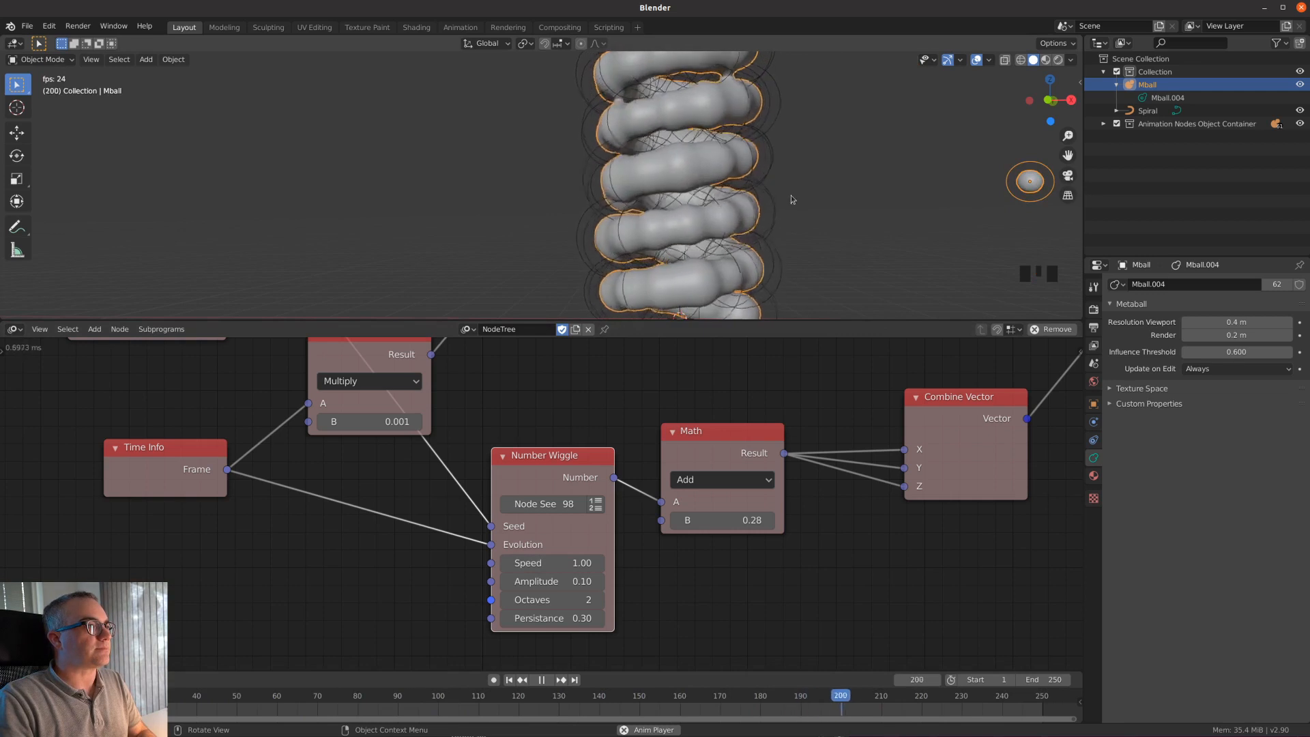
{"action": "scroll", "coordinate": [792, 197], "scroll_direction": "up", "scroll_amount": 3}
{"action": "middle_click_drag", "start_coordinate": [797, 167], "coordinate": [772, 203], "text": "shift"}
{"action": "scroll", "coordinate": [771, 222], "scroll_direction": "up", "scroll_amount": 2}
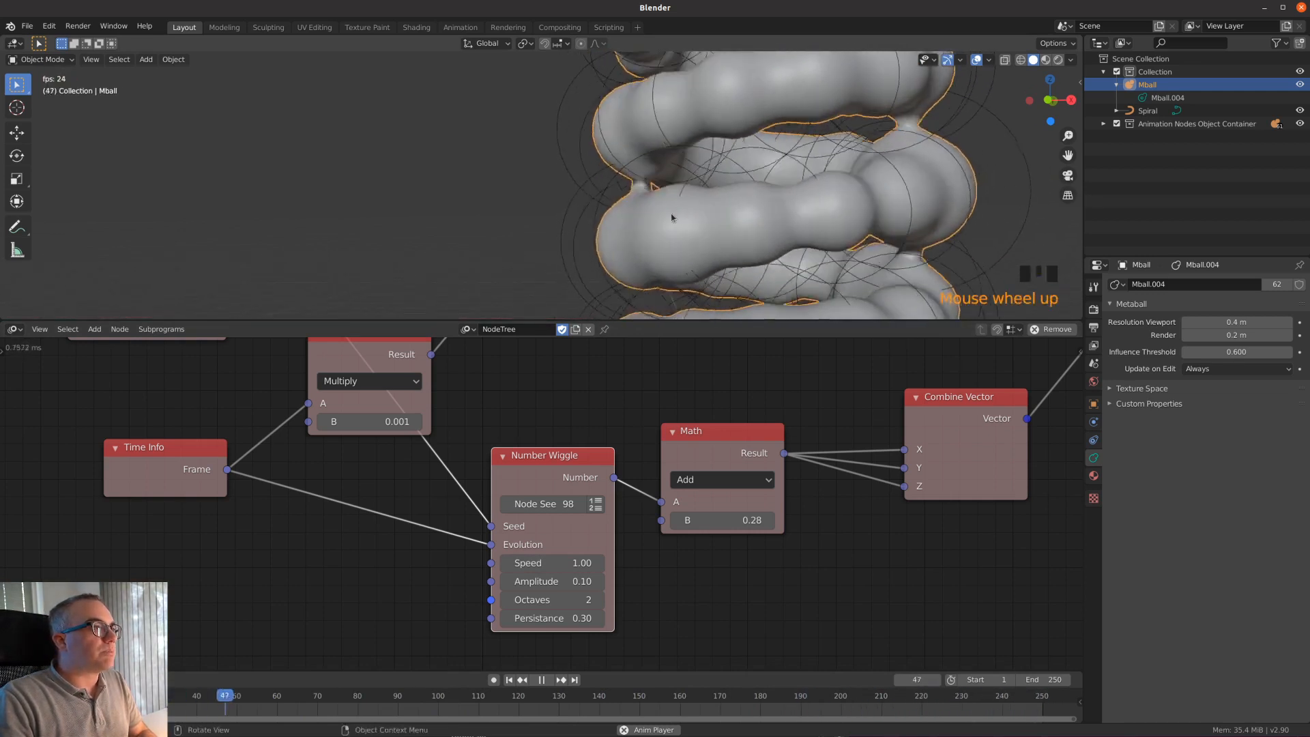
- Set the B value of the Add Math node after Number Wiggle to 0.27
{"action": "middle_click_drag", "start_coordinate": [803, 159], "coordinate": [788, 207], "text": "shift"}
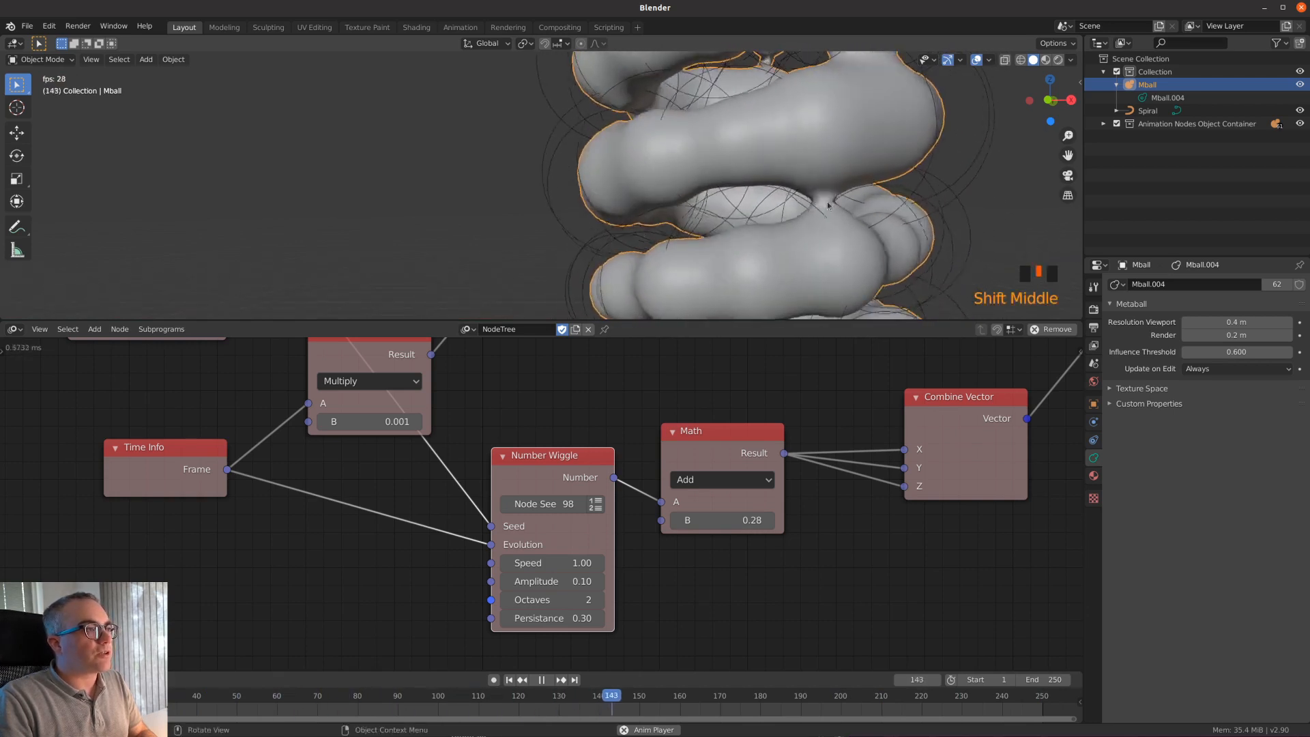
{"action": "left_click", "coordinate": [738, 519]}
{"action": "key", "text": "BackSpace"}
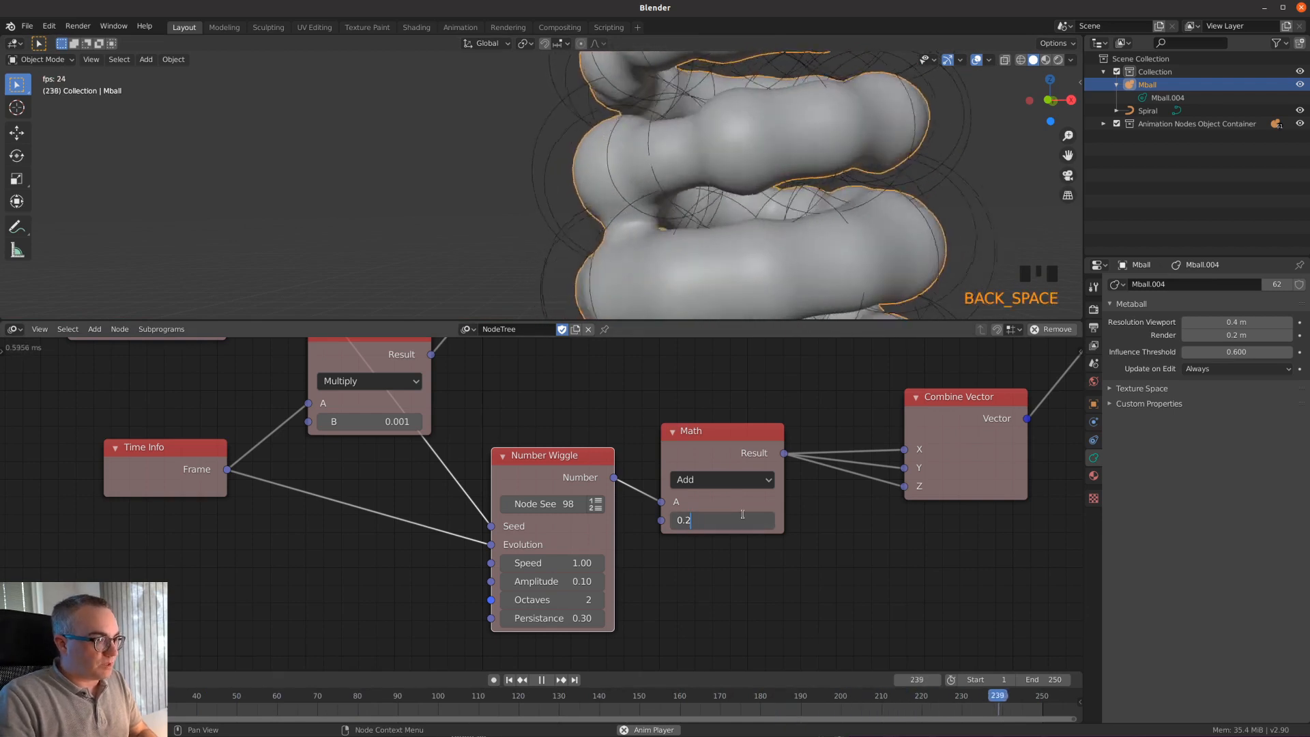
{"action": "type", "text": "7"}
{"action": "key", "text": "Return"}
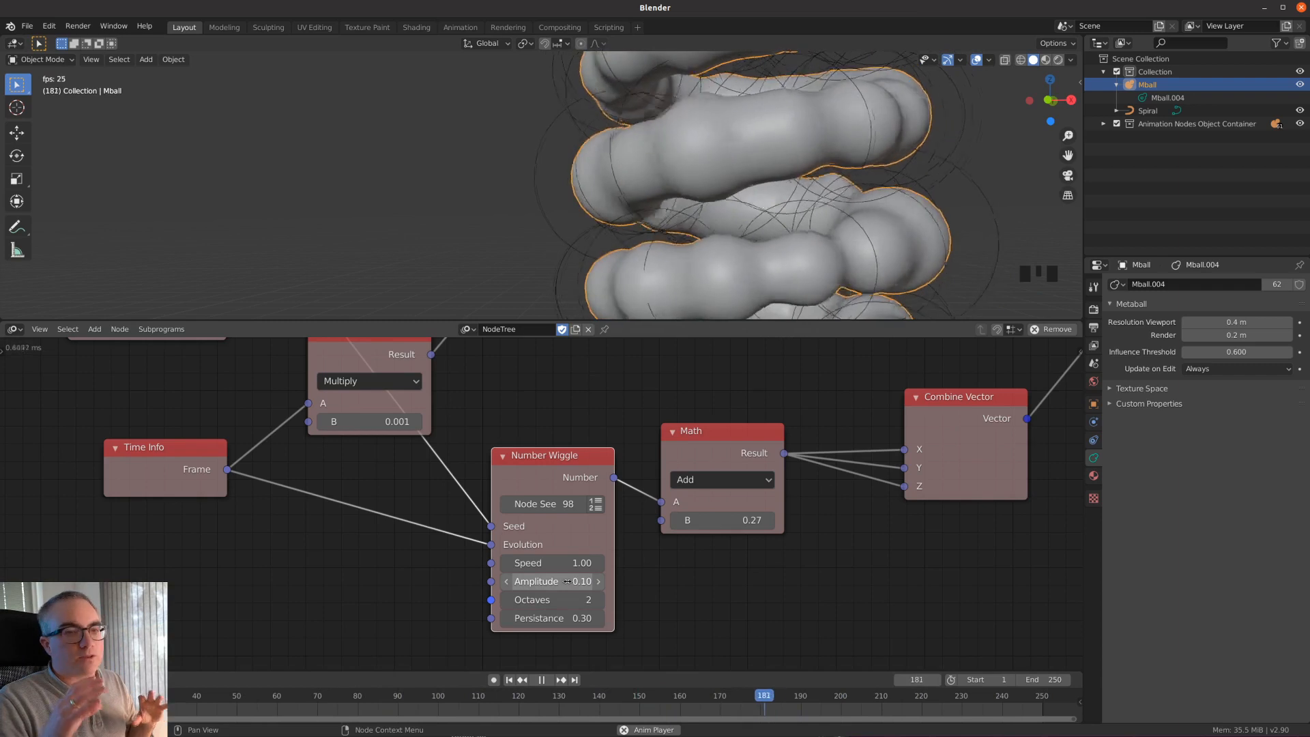
- Stretch all control points of the Spiral curve slightly along the Z axis in Edit Mode and return to Object Mode
{"action": "scroll", "coordinate": [854, 186], "scroll_direction": "down", "scroll_amount": 2}
{"action": "middle_click_drag", "start_coordinate": [825, 183], "coordinate": [848, 198], "text": "shift"}
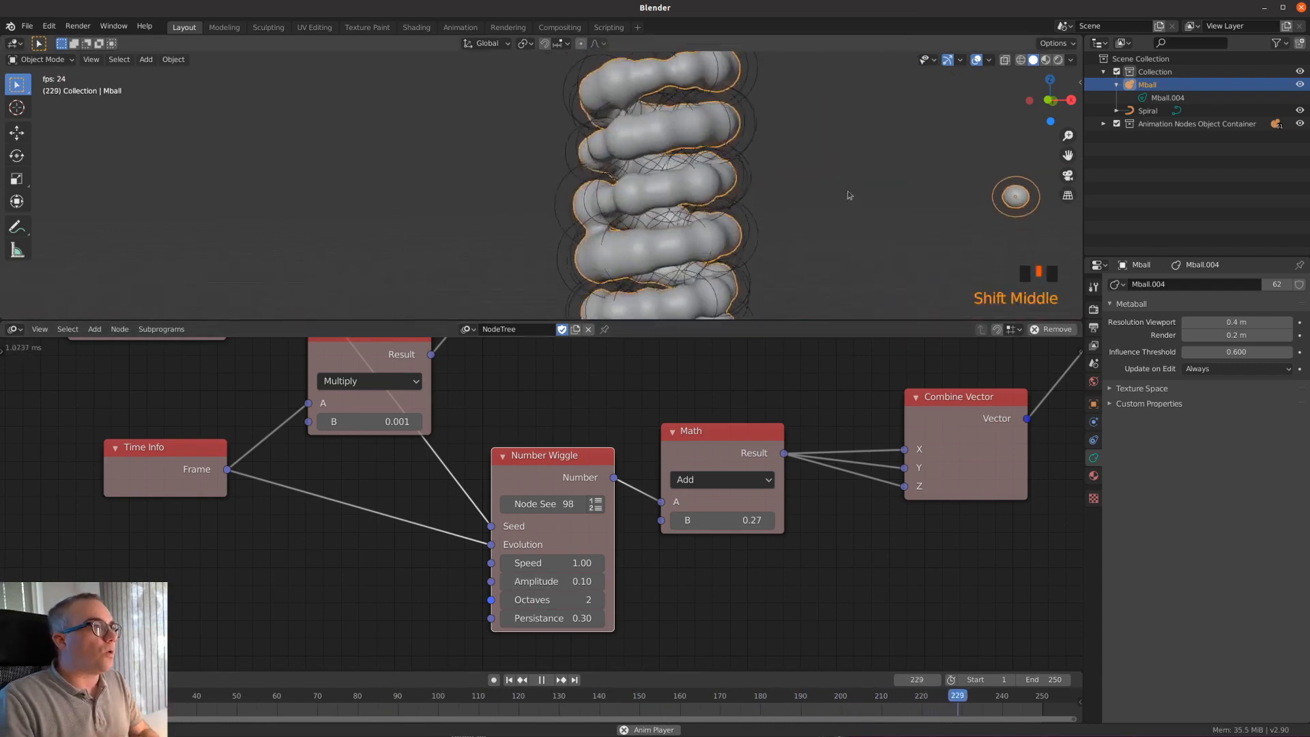
{"action": "scroll", "coordinate": [828, 193], "scroll_direction": "down", "scroll_amount": 2}
{"action": "left_click", "coordinate": [1153, 112]}
{"action": "key", "text": "Tab"}
{"action": "scroll", "coordinate": [728, 223], "scroll_direction": "up", "scroll_amount": 2}
{"action": "key", "text": "a"}
{"action": "key", "text": "s"}
{"action": "key", "text": "z"}
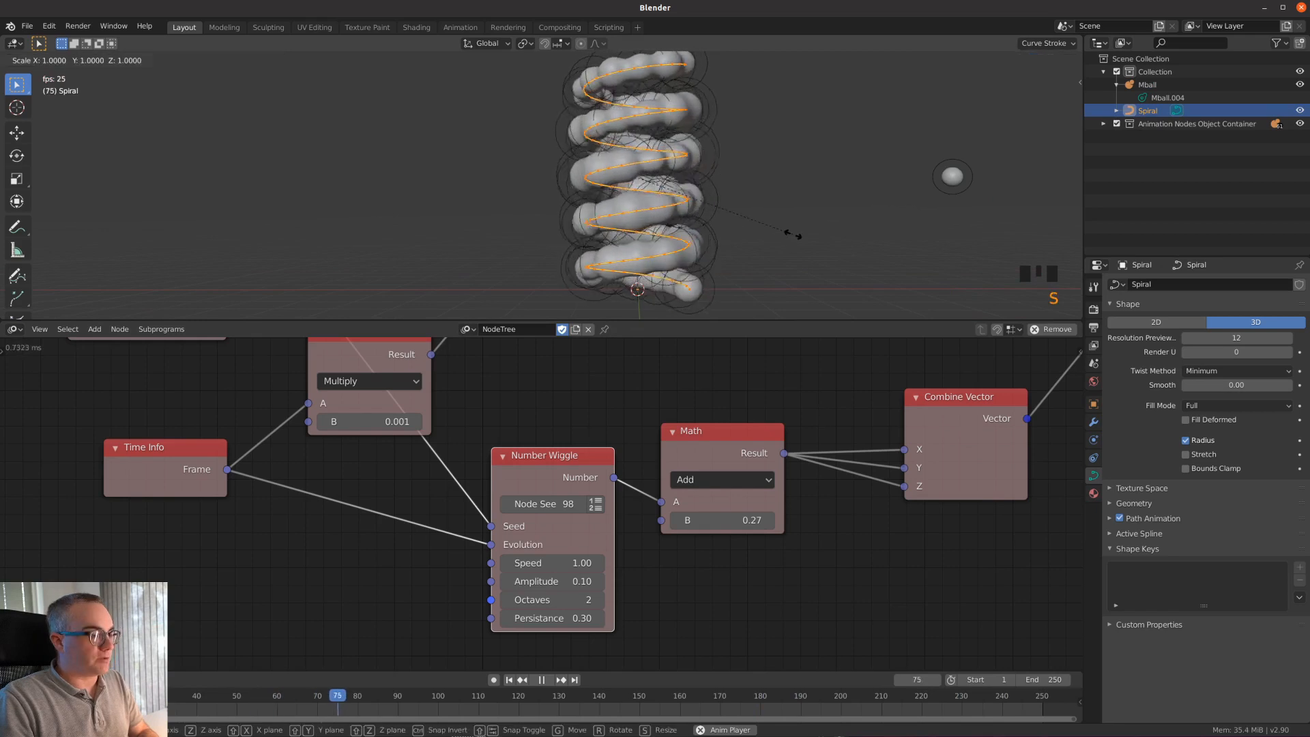
{"action": "left_click", "coordinate": [824, 229]}
{"action": "key", "text": "Tab"}
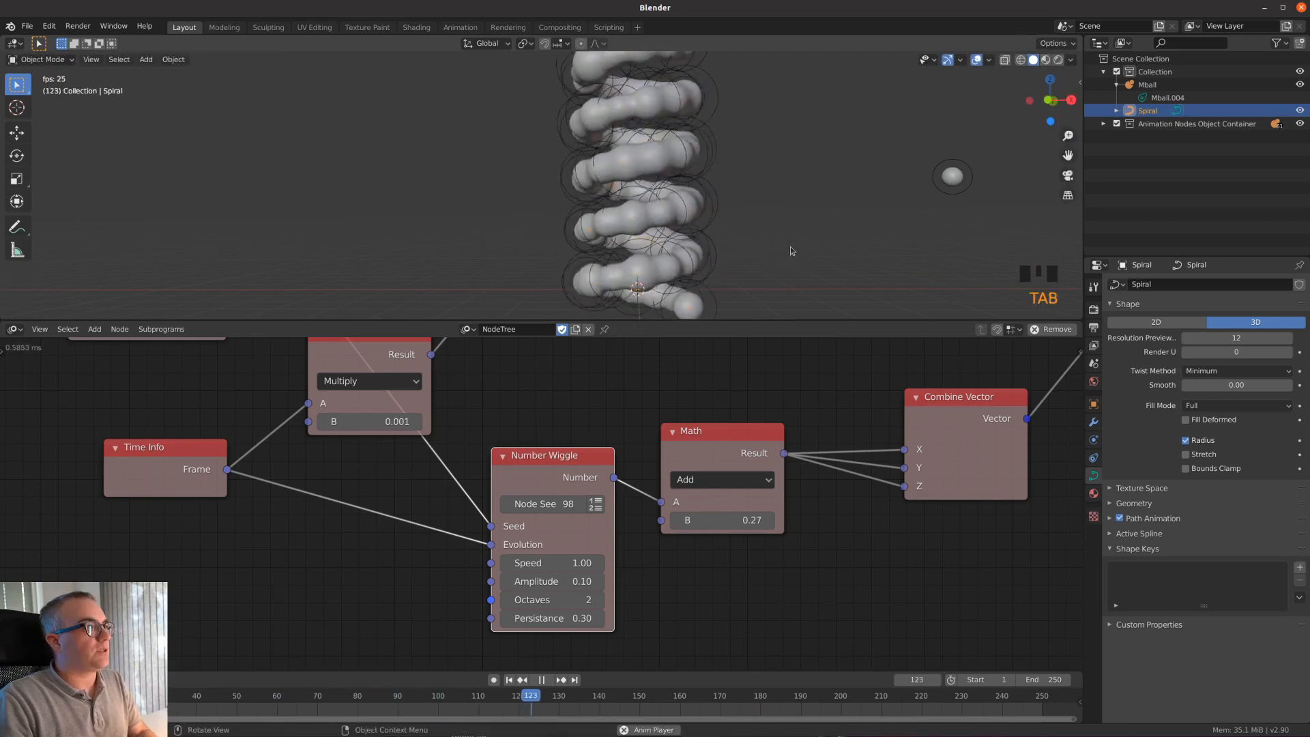
- Stop the animation playback and save the file as rec01.blend in the 2020-05-09 Intestines folder
{"action": "scroll", "coordinate": [790, 247], "scroll_direction": "up", "scroll_amount": 2}
{"action": "middle_click_drag", "start_coordinate": [847, 143], "coordinate": [798, 120], "text": "shift"}
{"action": "middle_click_drag", "start_coordinate": [751, 301], "coordinate": [774, 266], "text": "shift"}
{"action": "scroll", "coordinate": [774, 266], "scroll_direction": "down", "scroll_amount": 3}
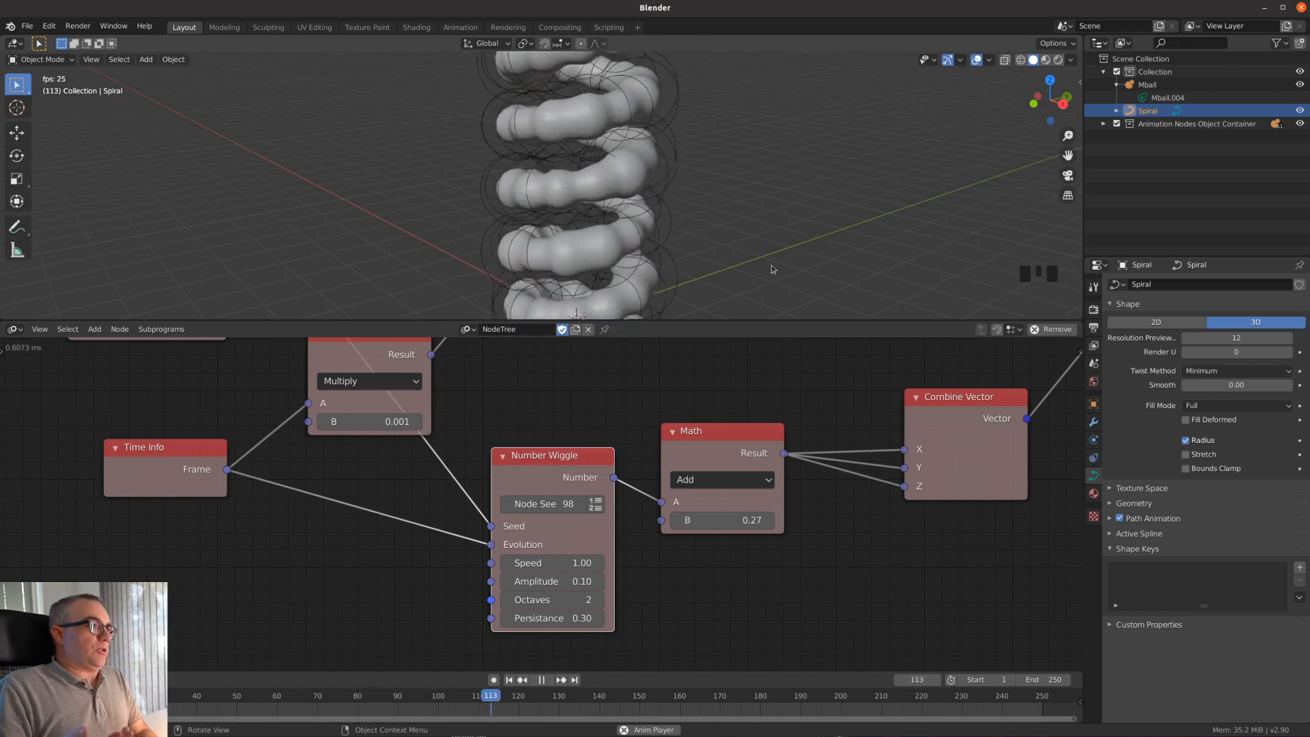
{"action": "key", "text": "space"}
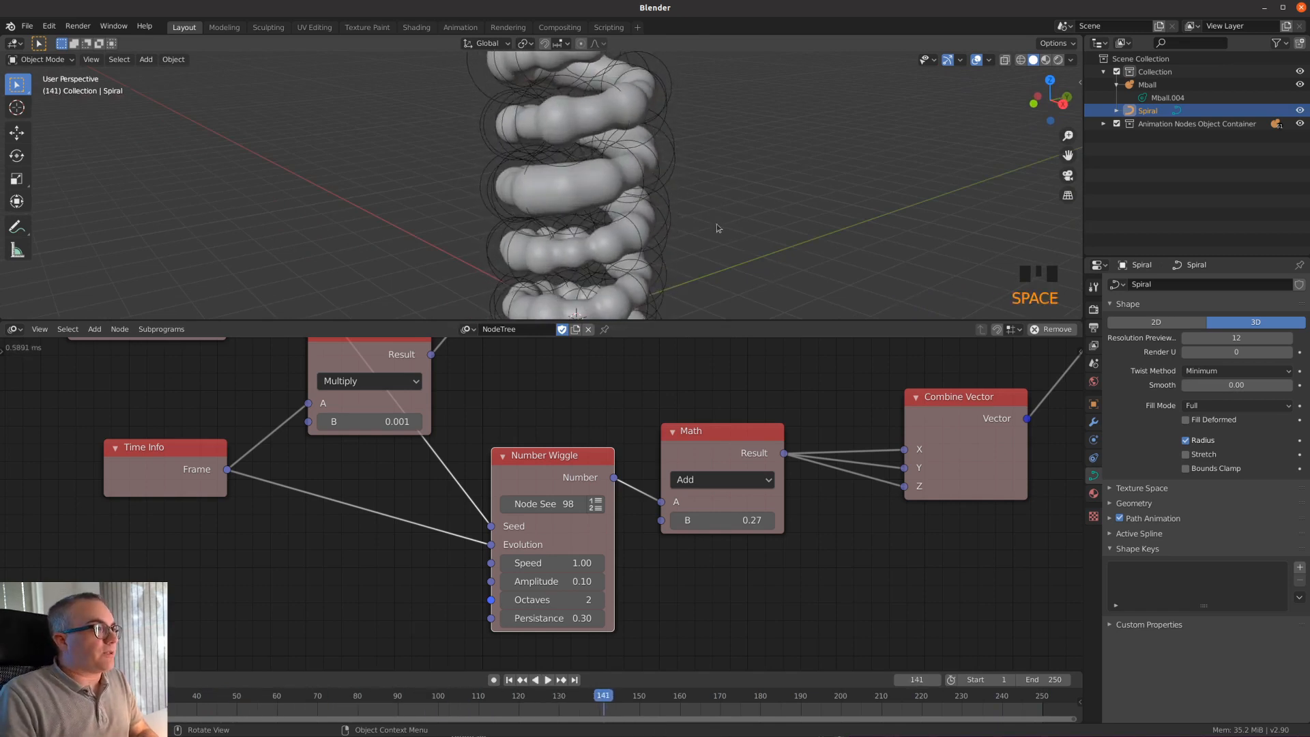
{"action": "left_click", "coordinate": [27, 25]}
{"action": "left_click", "coordinate": [54, 123]}
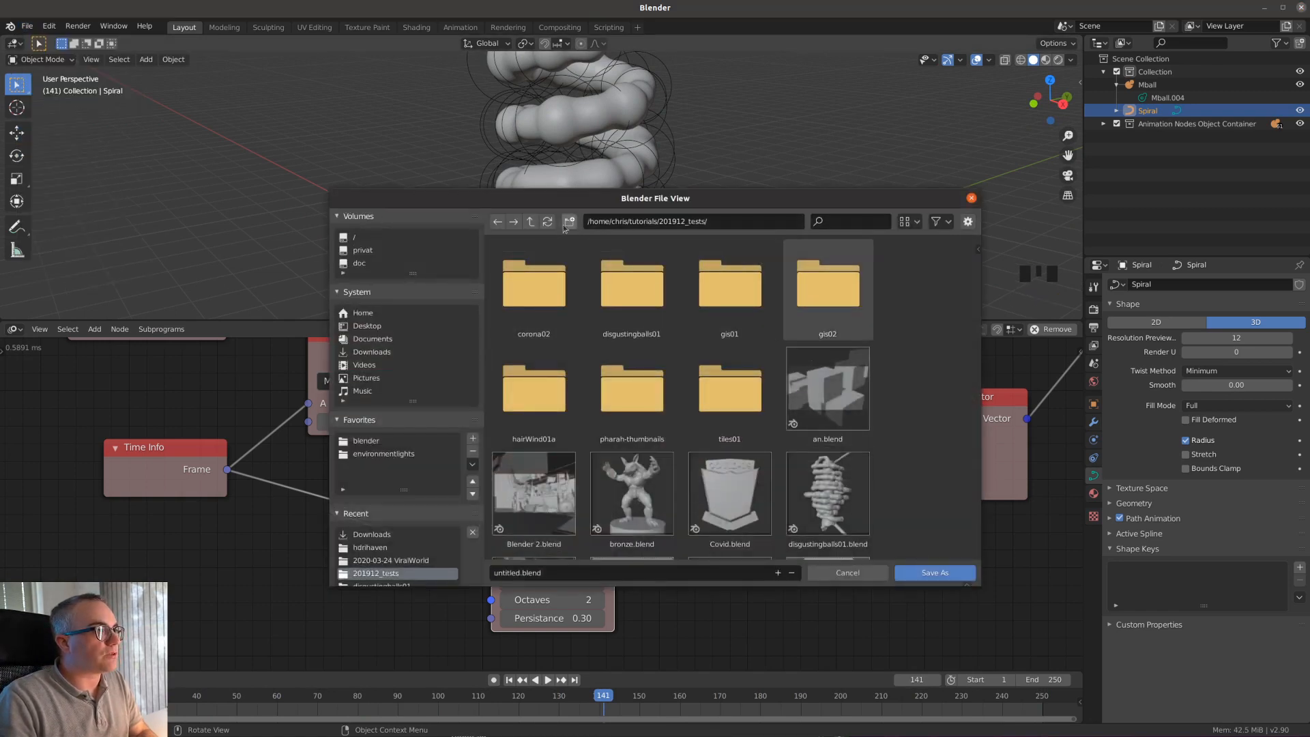
{"action": "left_click", "coordinate": [530, 221]}
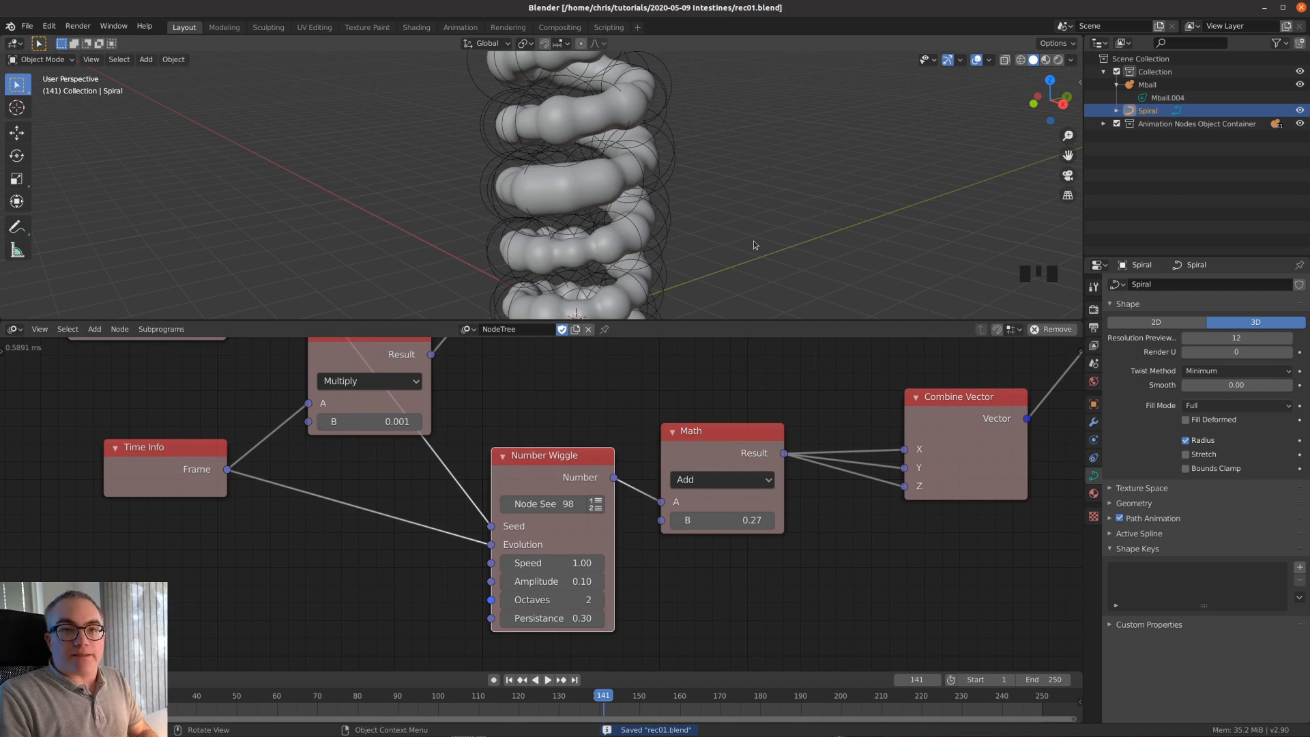
- Deselect the spiral and add a Braid Knot curve to the scene
{"action": "scroll", "coordinate": [753, 240], "scroll_direction": "down", "scroll_amount": 2}
{"action": "scroll", "coordinate": [750, 246], "scroll_direction": "up", "scroll_amount": 3}
{"action": "middle_click_drag", "start_coordinate": [746, 254], "coordinate": [734, 230]}
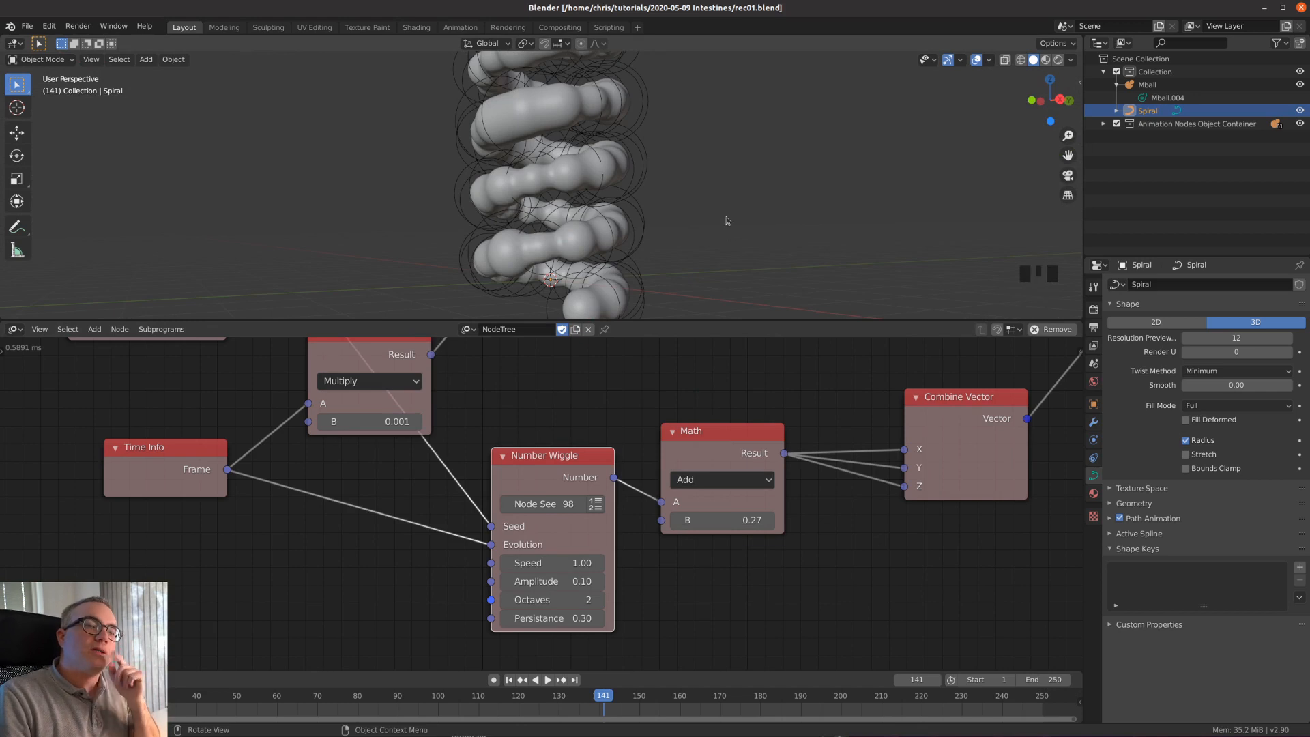
{"action": "scroll", "coordinate": [734, 247], "scroll_direction": "down", "scroll_amount": 2}
{"action": "scroll", "coordinate": [734, 246], "scroll_direction": "up", "scroll_amount": 2}
{"action": "left_click", "coordinate": [783, 239]}
{"action": "middle_click_drag", "start_coordinate": [783, 239], "coordinate": [694, 188], "text": "shift"}
{"action": "key", "text": "shift+a"}
{"action": "mouse_move", "coordinate": [664, 145]}
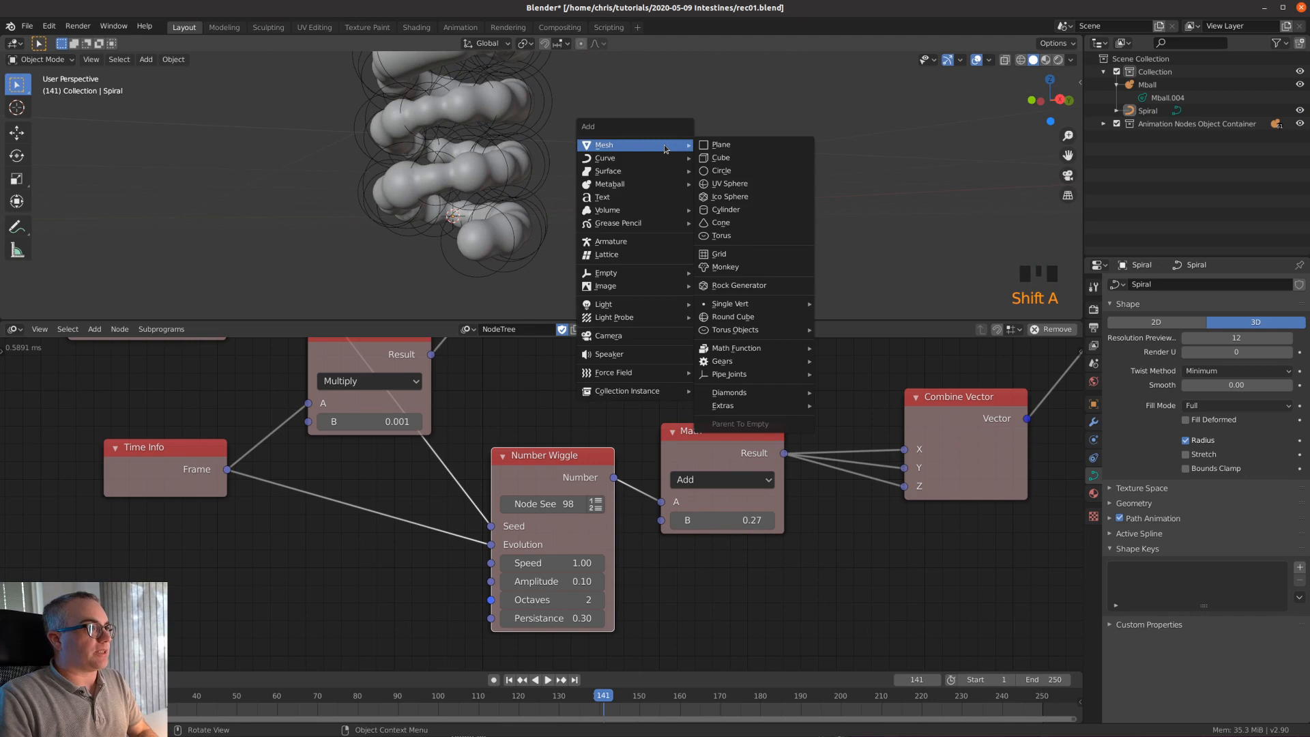
{"action": "mouse_move", "coordinate": [741, 411]}
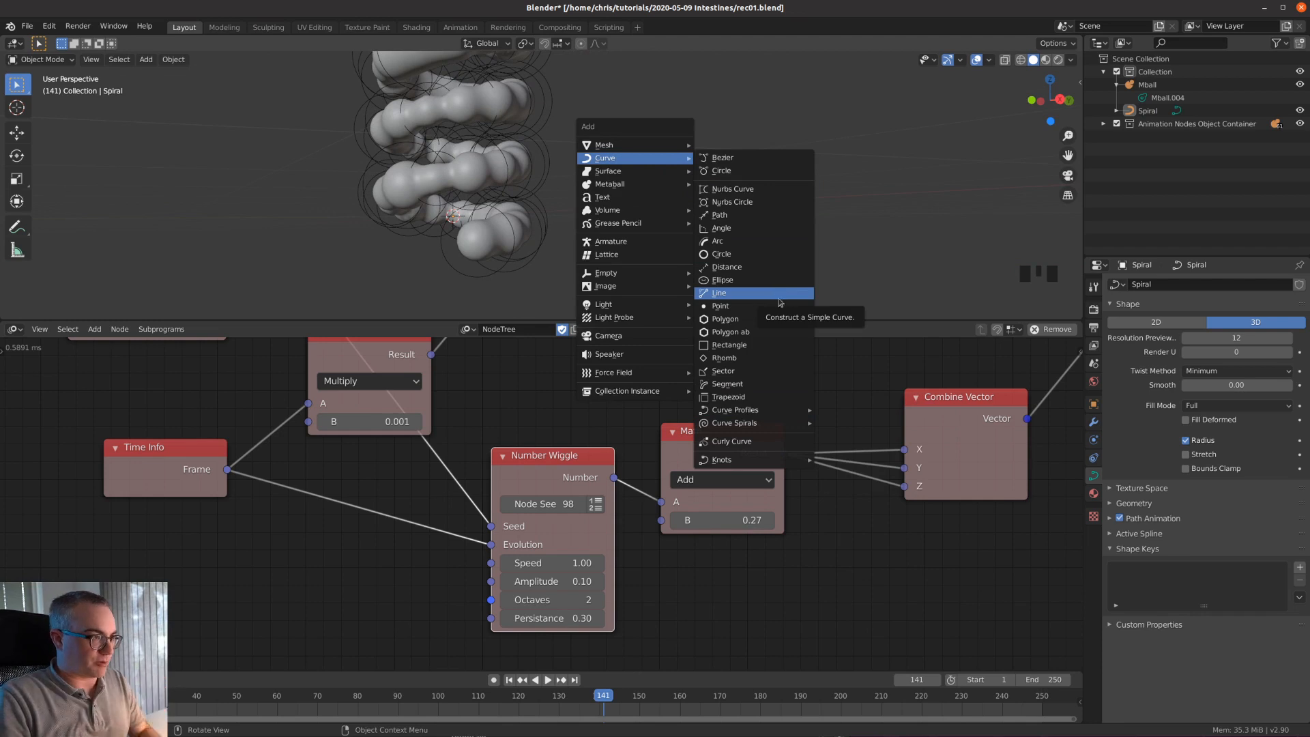
{"action": "mouse_move", "coordinate": [754, 463]}
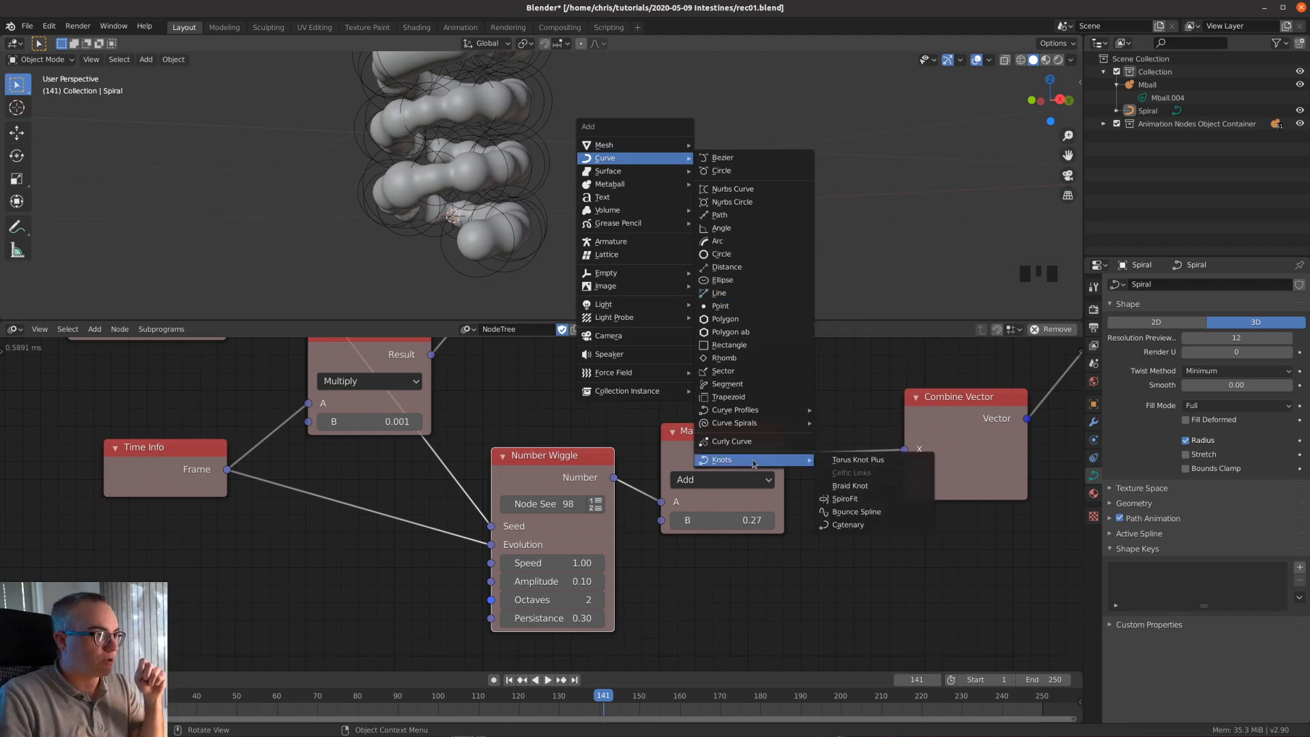
{"action": "left_click", "coordinate": [851, 489]}
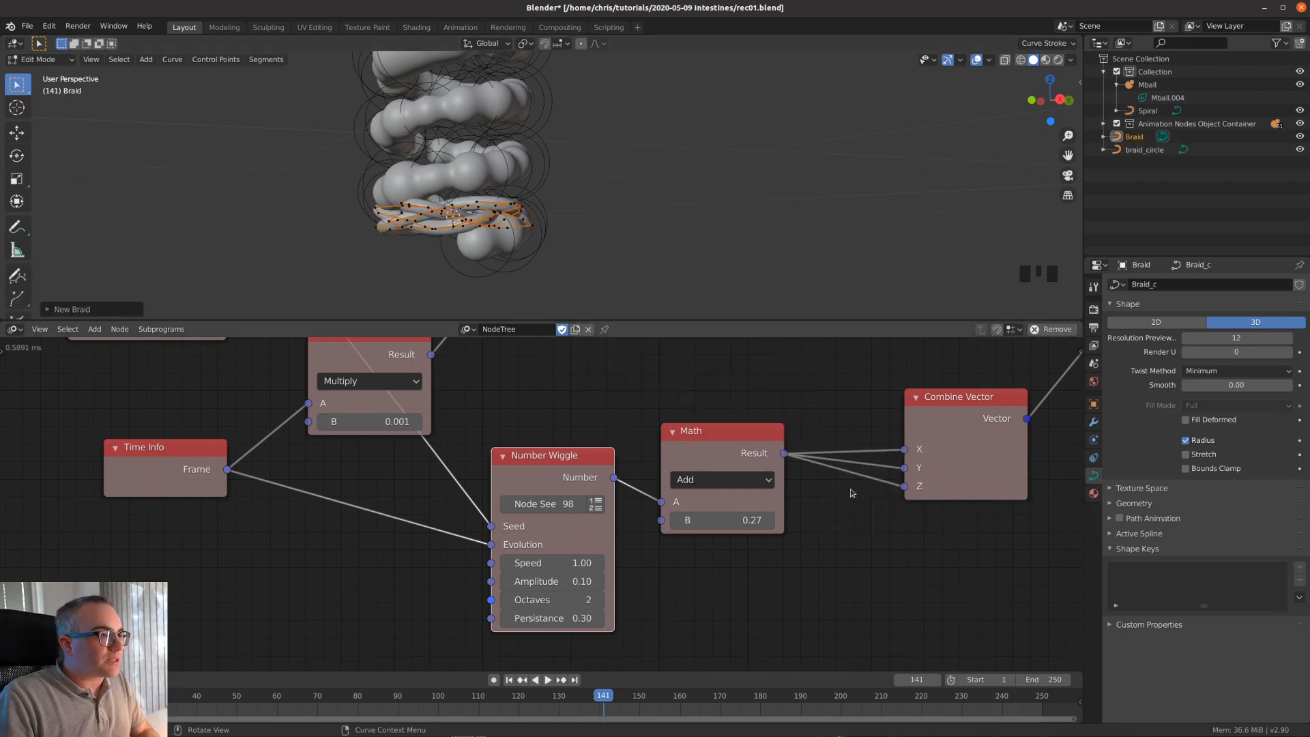
- Set the new braid's radius to 0.76 and its width to 0.71
{"action": "scroll", "coordinate": [541, 305], "scroll_direction": "up", "scroll_amount": 5}
{"action": "middle_click_drag", "start_coordinate": [541, 305], "coordinate": [613, 222], "text": "shift"}
{"action": "scroll", "coordinate": [613, 222], "scroll_direction": "up", "scroll_amount": 2}
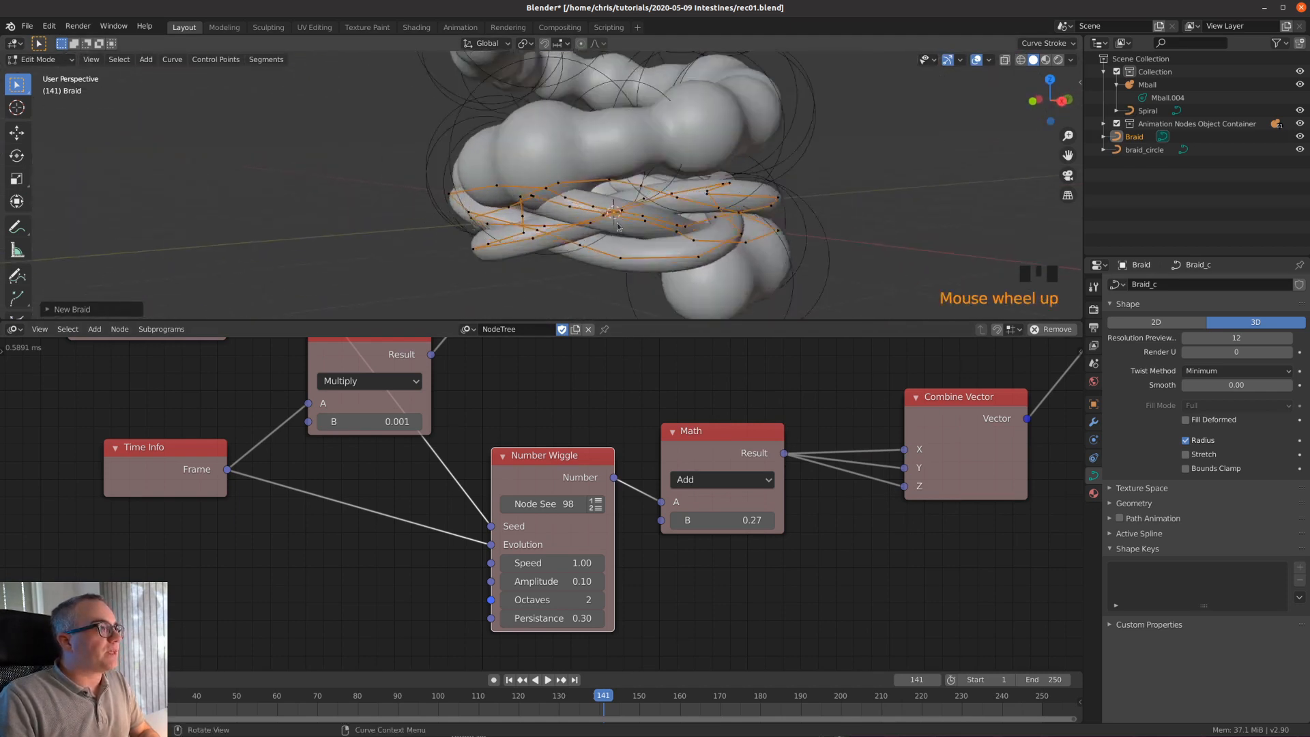
{"action": "left_click", "coordinate": [72, 309]}
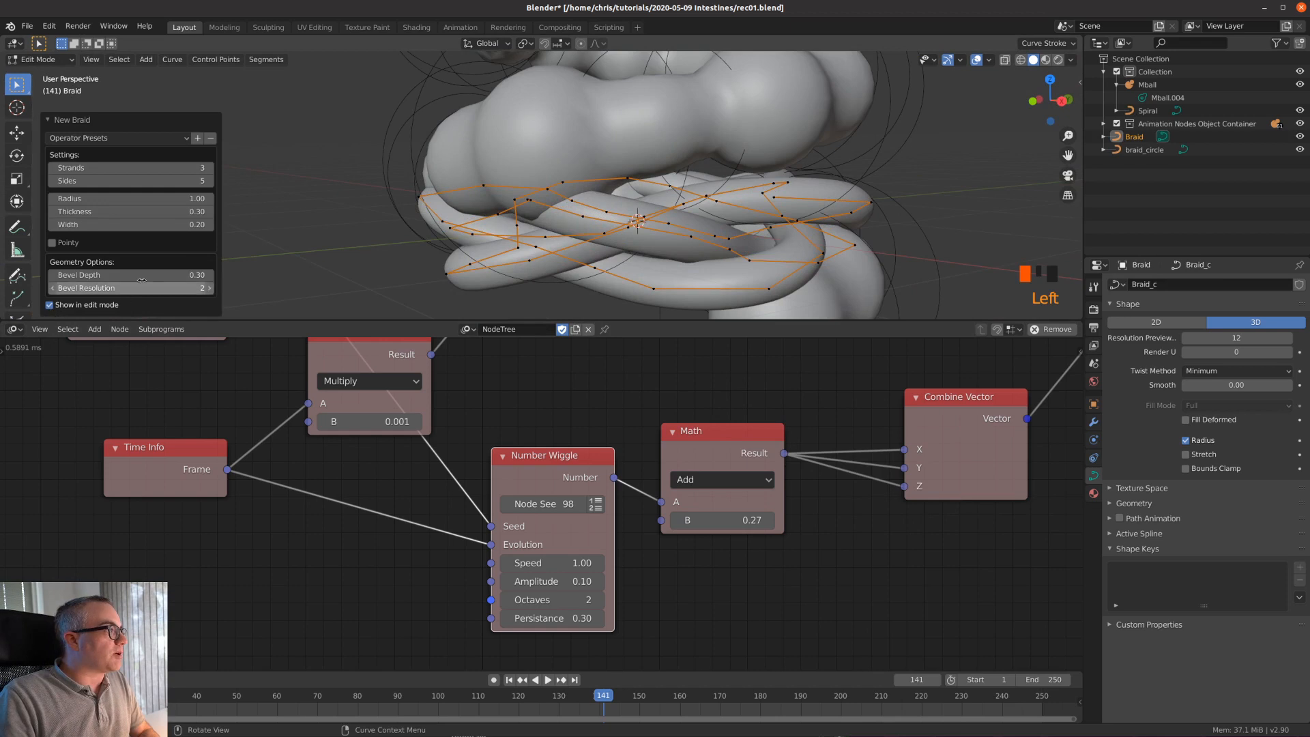
{"action": "mouse_move", "coordinate": [142, 226]}
{"action": "left_mouse_down"}
{"action": "mouse_move", "coordinate": [152, 234]}
{"action": "mouse_move", "coordinate": [94, 228]}
{"action": "mouse_move", "coordinate": [133, 199]}
{"action": "mouse_move", "coordinate": [122, 227]}
{"action": "mouse_move", "coordinate": [135, 226]}
{"action": "left_mouse_up"}
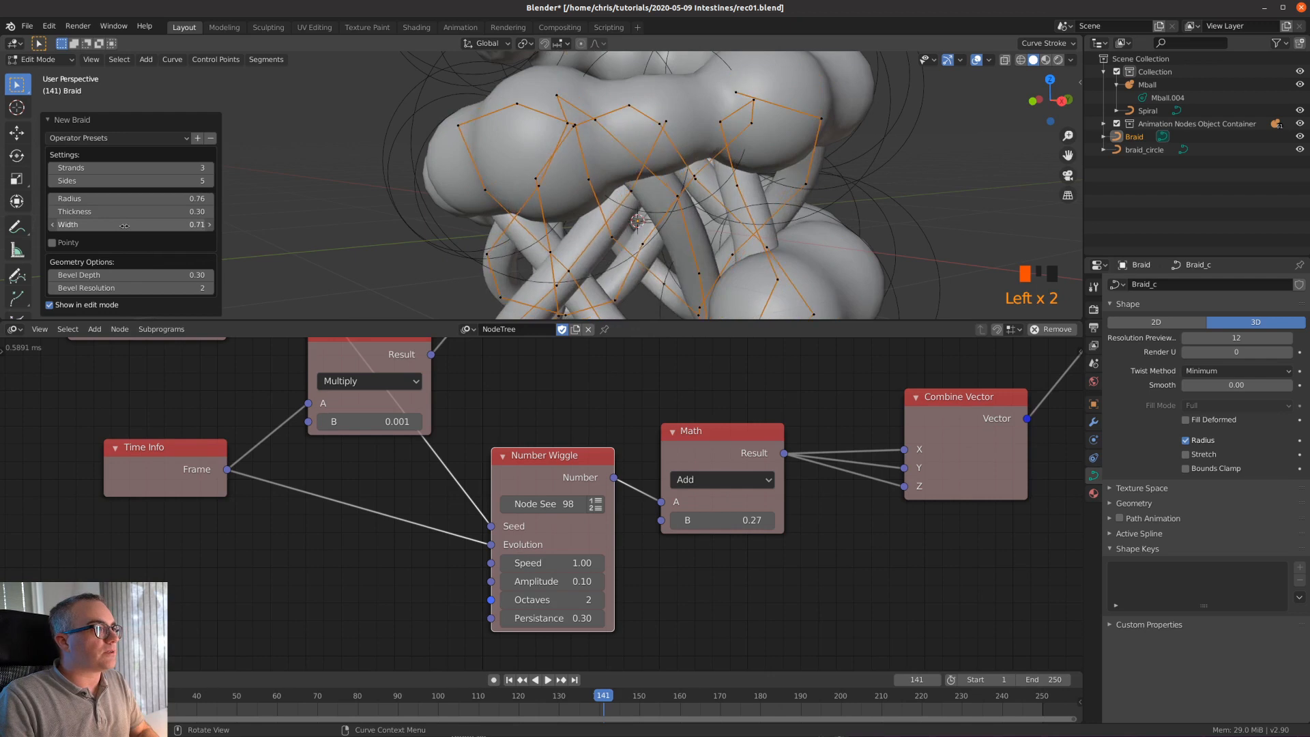
{"action": "scroll", "coordinate": [720, 237], "scroll_direction": "down", "scroll_amount": 2}
{"action": "scroll", "coordinate": [728, 245], "scroll_direction": "up", "scroll_amount": 2}
{"action": "scroll", "coordinate": [729, 246], "scroll_direction": "down", "scroll_amount": 2}
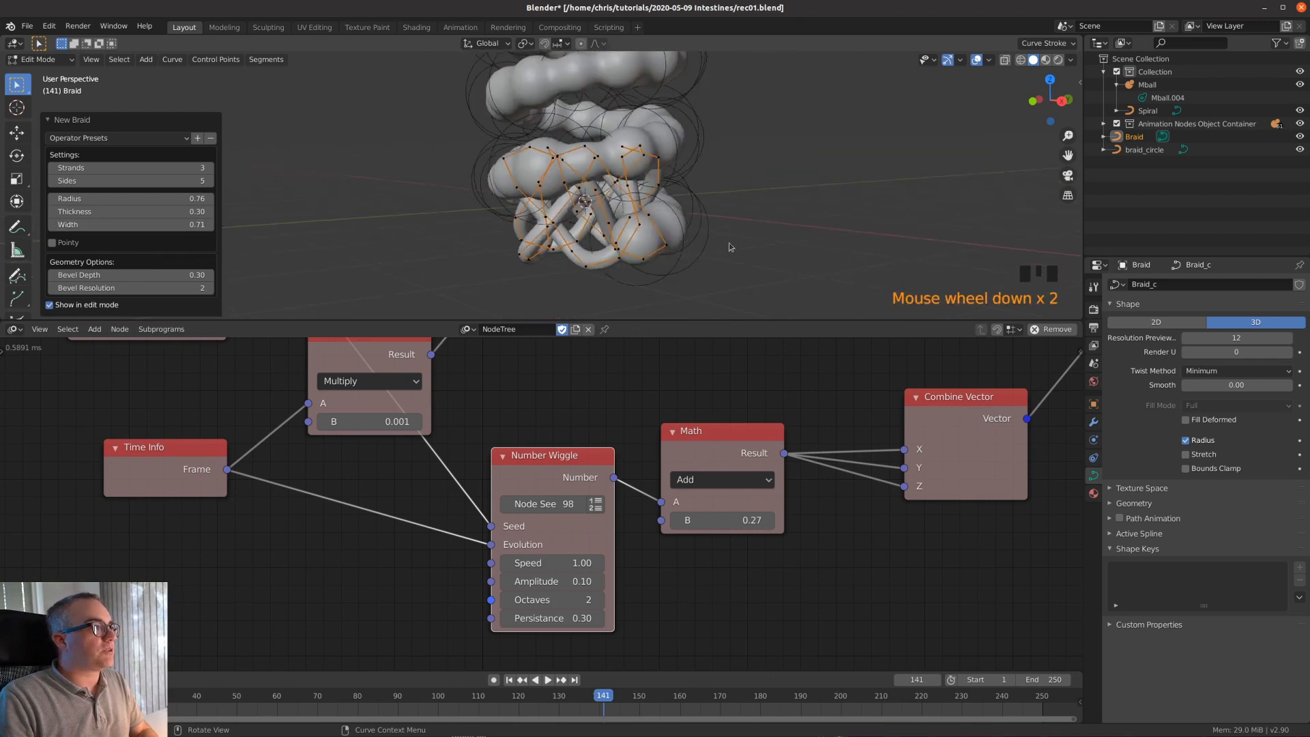
- Leave Edit Mode and move the braid clear of the spiral by about 0.85 m in X, 3.58 m in Y and 0.12 m in Z
{"action": "middle_click_drag", "start_coordinate": [729, 246], "coordinate": [665, 252]}
{"action": "key", "text": "Tab"}
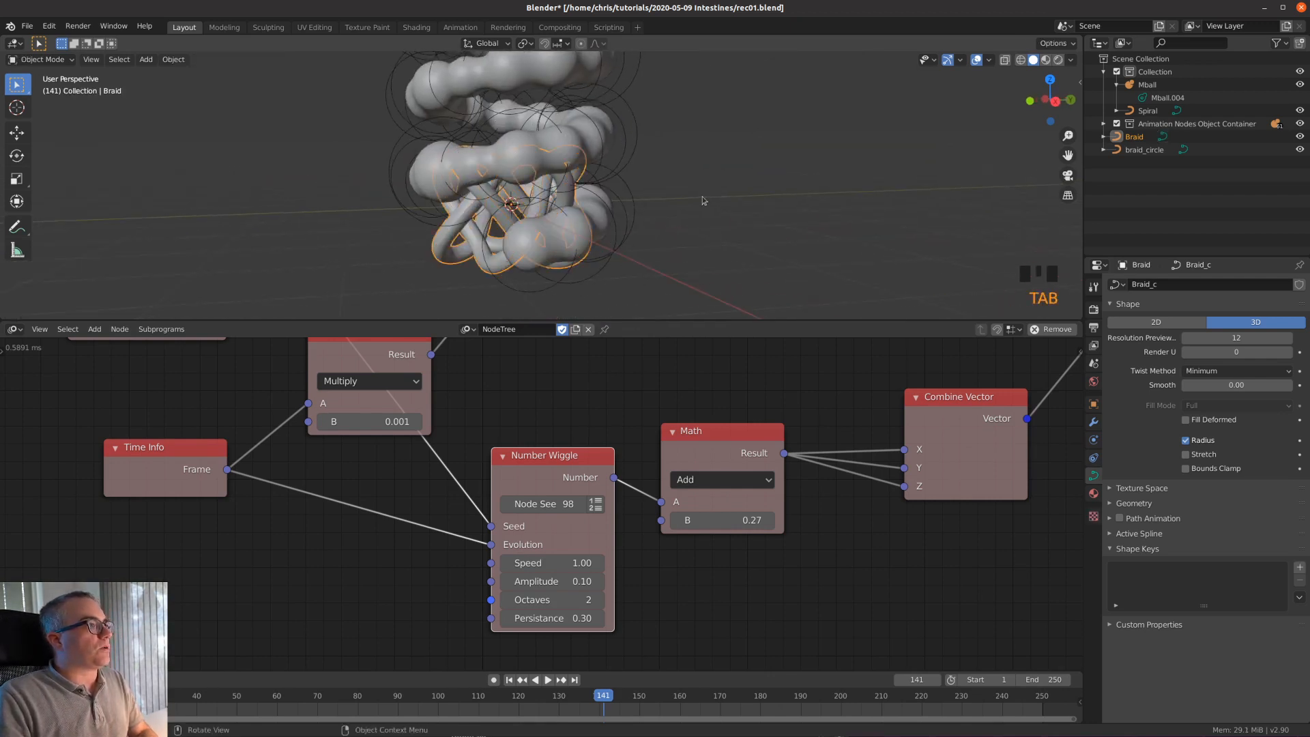
{"action": "key", "text": "g"}
{"action": "left_click", "coordinate": [969, 223]}
{"action": "scroll", "coordinate": [947, 232], "scroll_direction": "up", "scroll_amount": 3}
{"action": "middle_click_drag", "start_coordinate": [948, 231], "coordinate": [805, 170], "text": "shift"}
{"action": "mouse_move", "coordinate": [833, 168]}
{"action": "middle_mouse_down"}
{"action": "mouse_move", "coordinate": [837, 179]}
{"action": "mouse_move", "coordinate": [856, 168]}
{"action": "mouse_move", "coordinate": [798, 173]}
{"action": "mouse_move", "coordinate": [818, 179]}
{"action": "middle_mouse_up"}
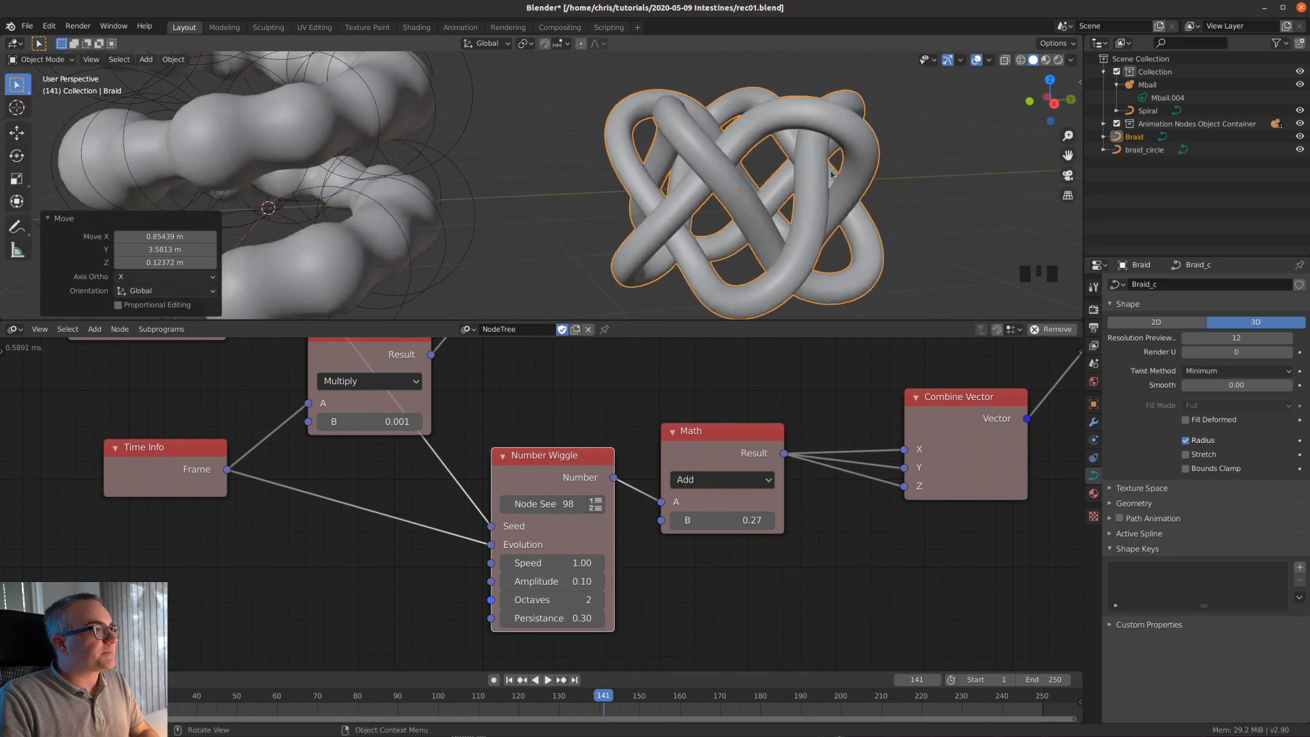
{"action": "left_click", "coordinate": [929, 181]}
{"action": "key", "text": "shift+a"}
{"action": "mouse_move", "coordinate": [948, 157]}
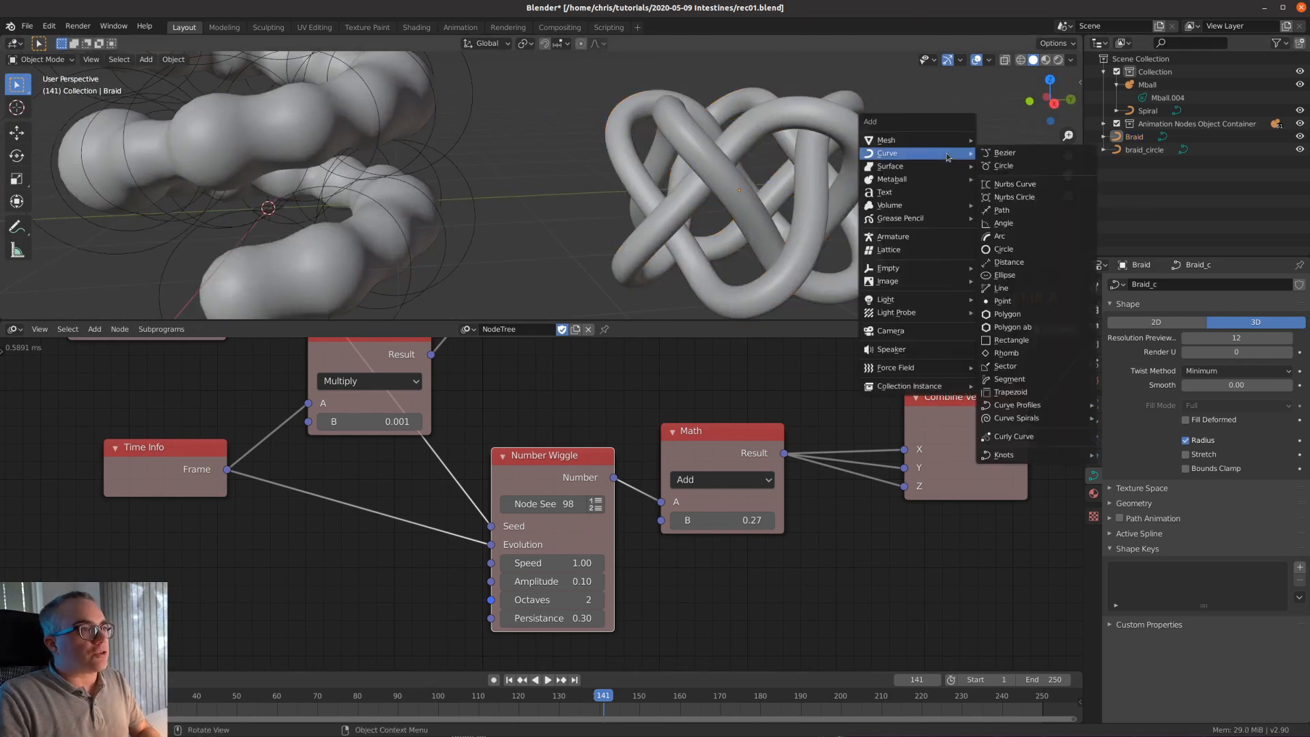
{"action": "mouse_move", "coordinate": [1038, 457]}
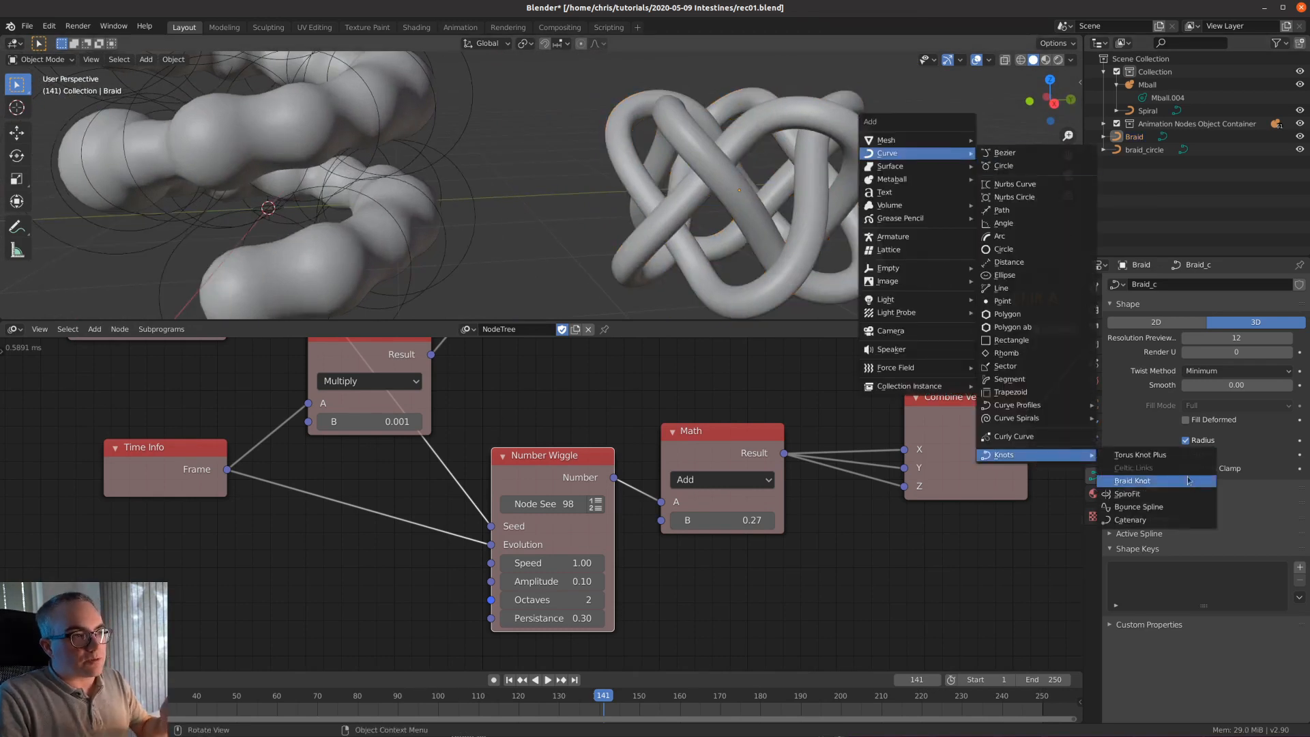
- Delete the braid_circle helper object so only the braid's bare curve remains
{"action": "left_click", "coordinate": [1145, 151]}
{"action": "left_click", "coordinate": [1145, 151]}
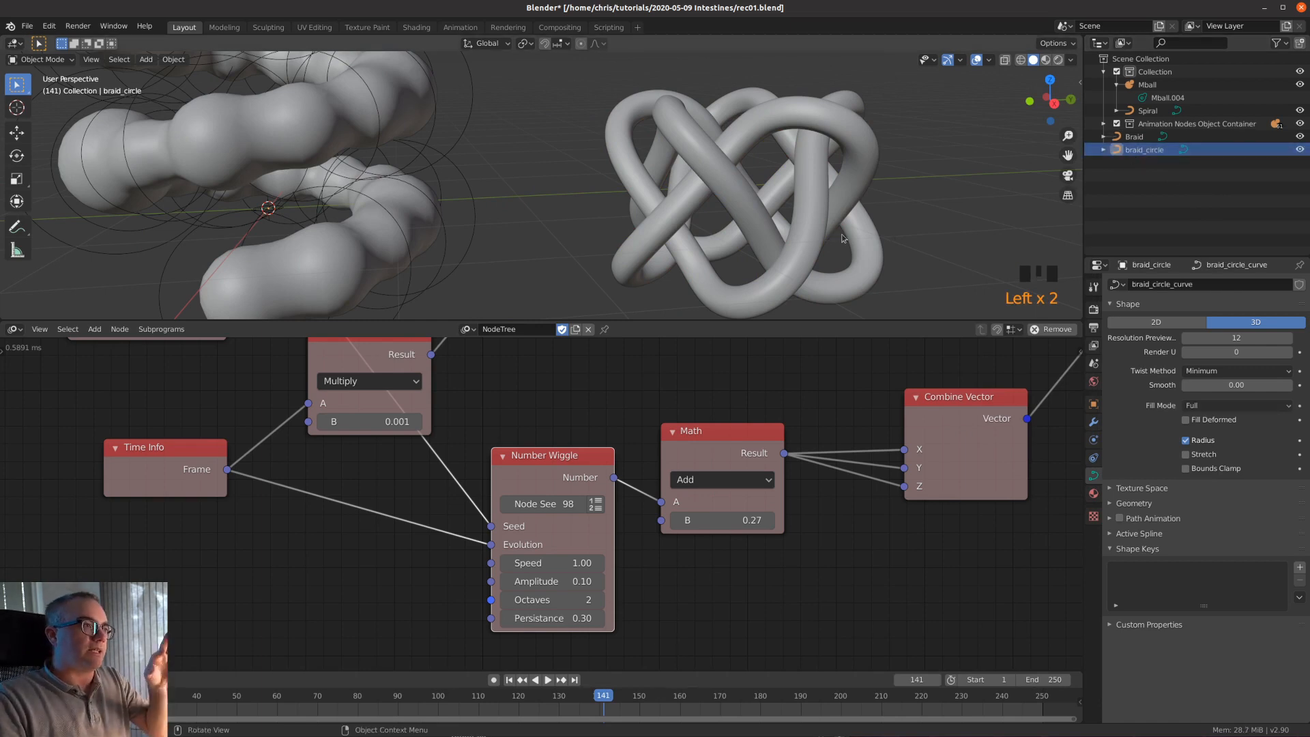
{"action": "right_click", "coordinate": [1166, 154]}
{"action": "left_click", "coordinate": [1152, 156]}
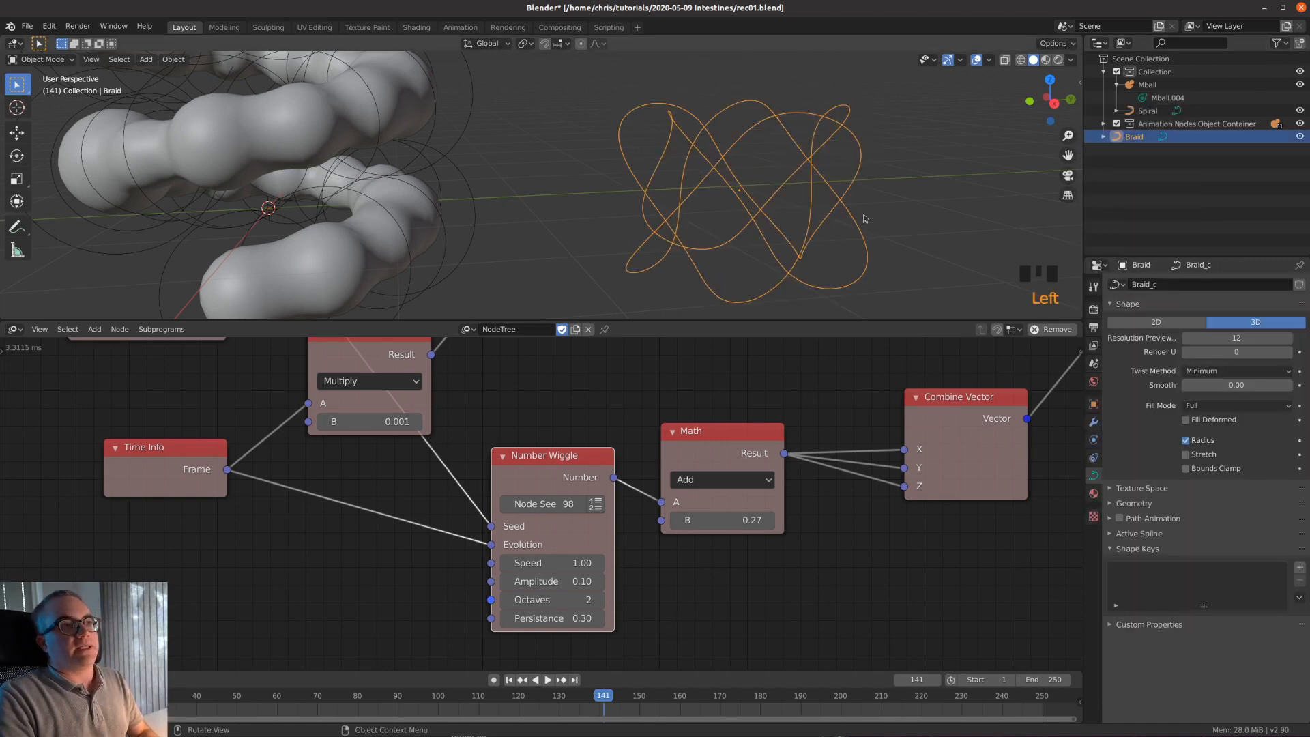
- Inspect the Braid curve's control points and segments in Edit Mode
{"action": "middle_click_drag", "start_coordinate": [832, 212], "coordinate": [738, 205], "text": "shift"}
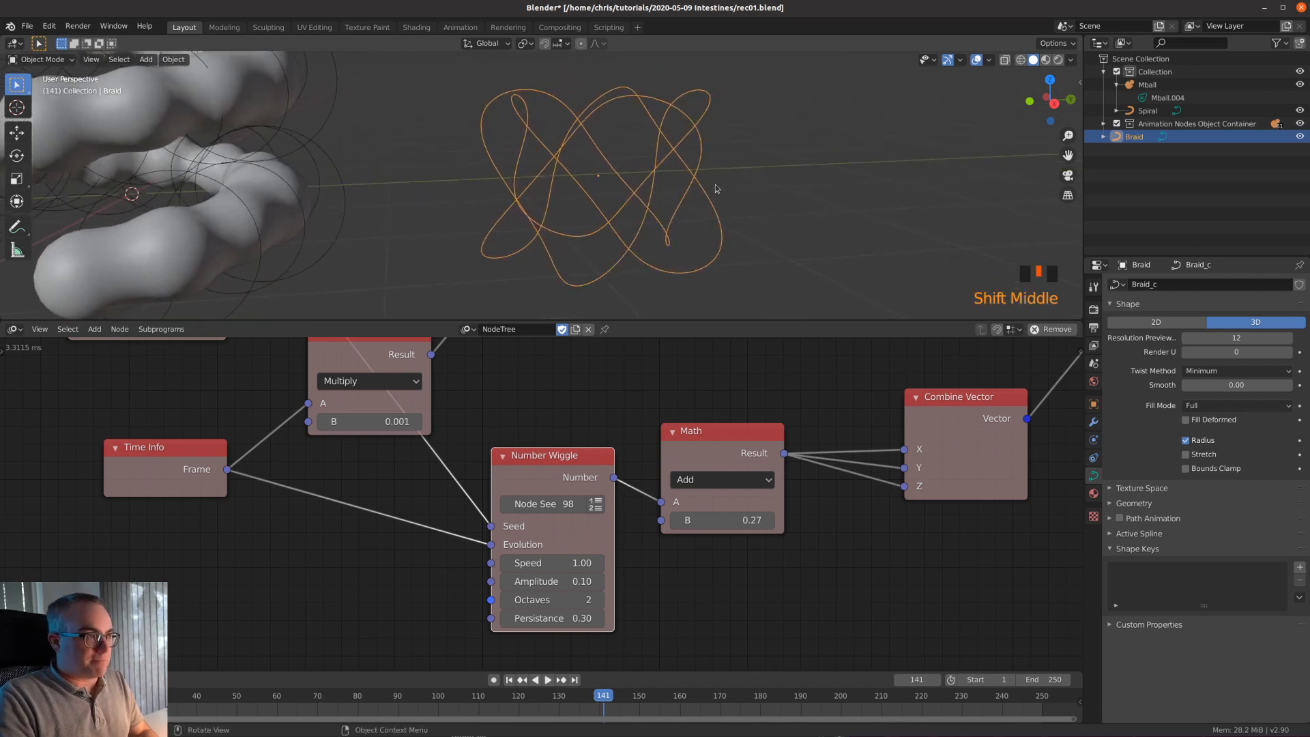
{"action": "key", "text": "Tab"}
{"action": "scroll", "coordinate": [724, 224], "scroll_direction": "up", "scroll_amount": 4}
{"action": "scroll", "coordinate": [735, 218], "scroll_direction": "down", "scroll_amount": 4}
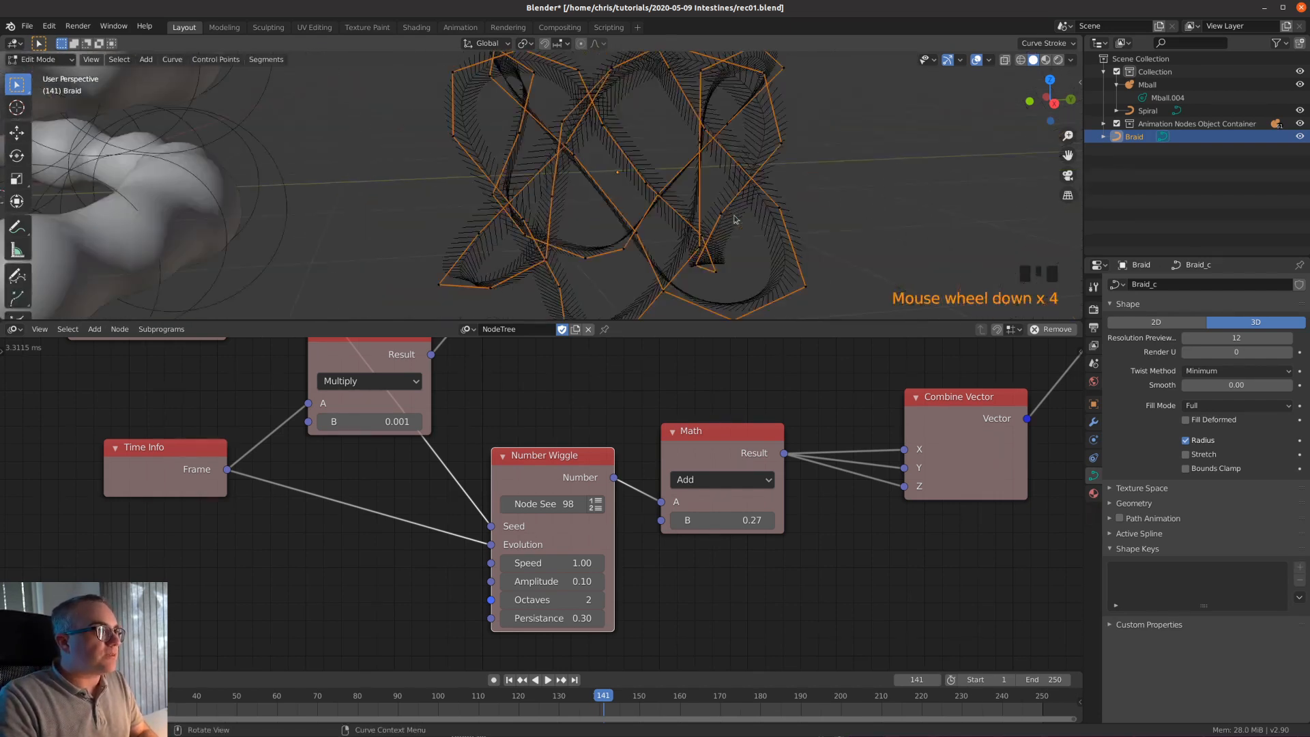
{"action": "scroll", "coordinate": [735, 218], "scroll_direction": "down", "scroll_amount": 1}
{"action": "key", "text": "Tab"}
{"action": "scroll", "coordinate": [628, 208], "scroll_direction": "down", "scroll_amount": 2}
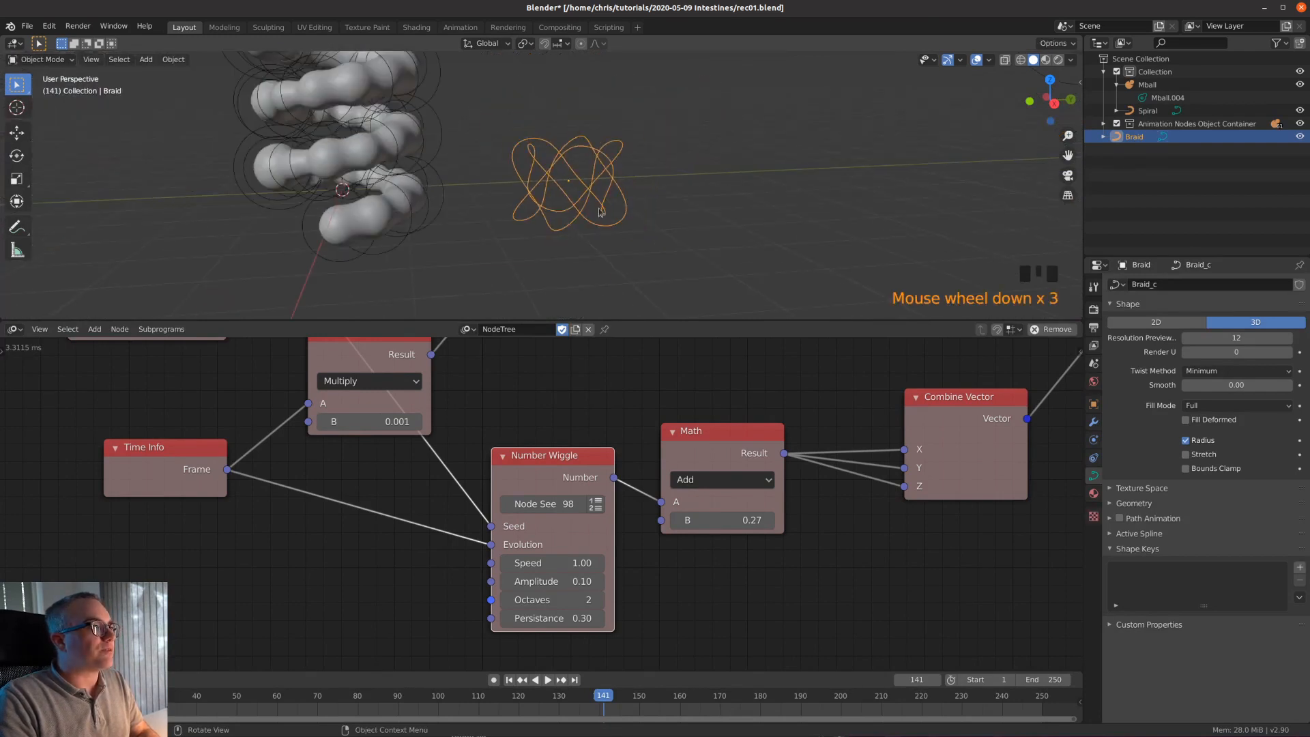
- Add a Bezier curve and place it beside the braid, away from the spiral
{"action": "middle_click_drag", "start_coordinate": [600, 212], "coordinate": [468, 218]}
{"action": "double_click", "coordinate": [635, 177]}
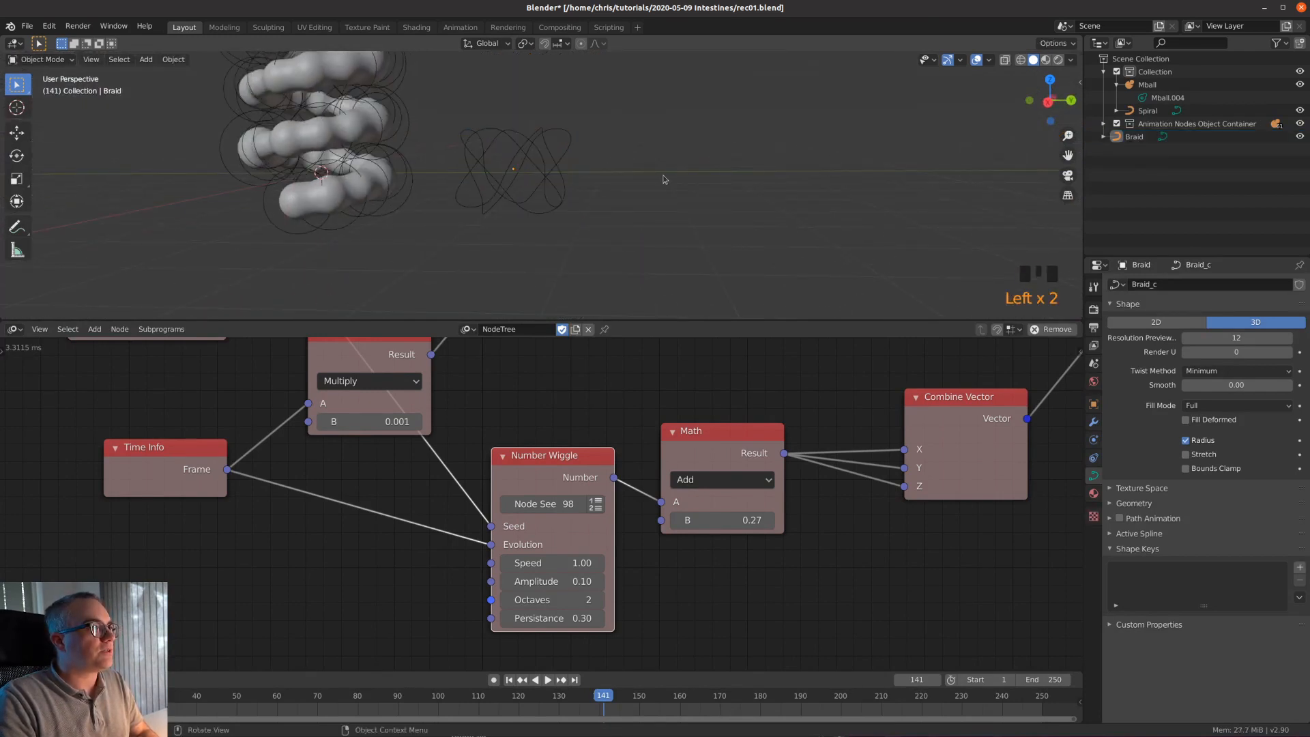
{"action": "key", "text": "shift+a"}
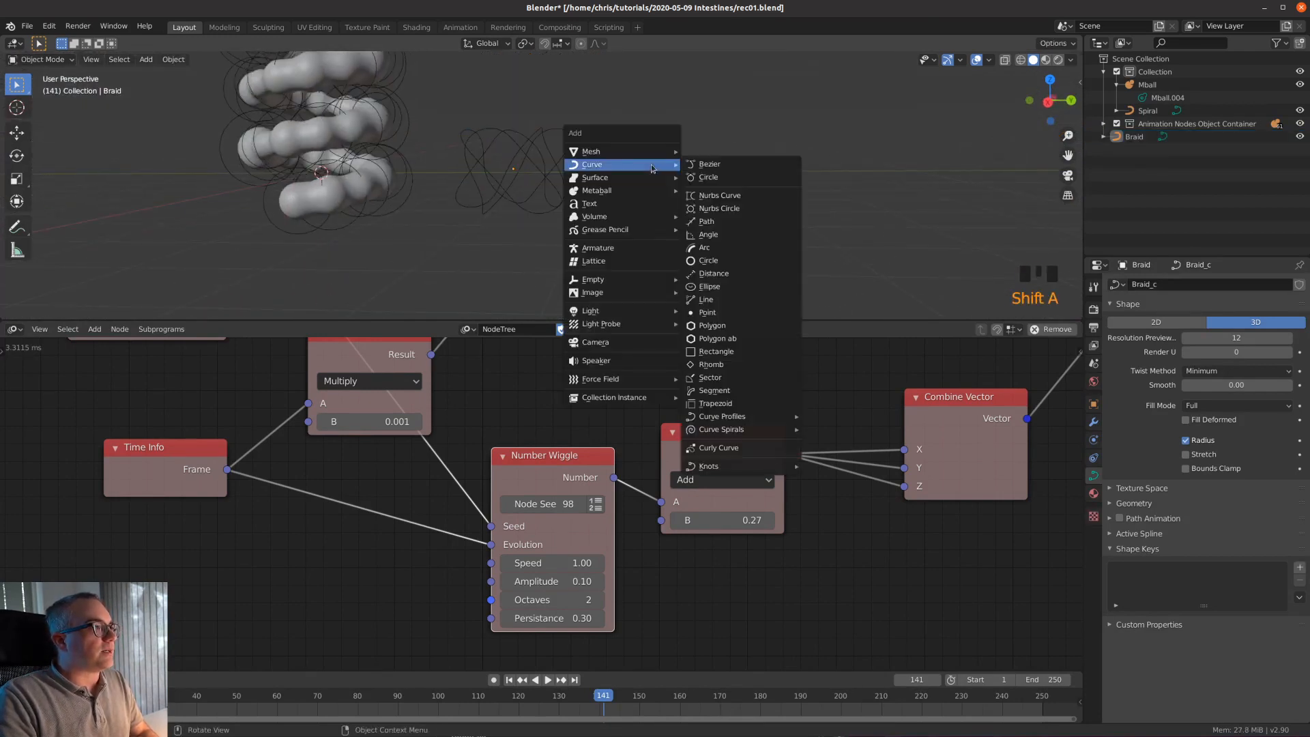
{"action": "left_click", "coordinate": [720, 167]}
{"action": "key", "text": "g"}
{"action": "left_click", "coordinate": [846, 200]}
- Select the Bezier curve's near end point in Edit Mode and move it away from the other end
{"action": "middle_click_drag", "start_coordinate": [846, 200], "coordinate": [749, 192]}
{"action": "scroll", "coordinate": [785, 178], "scroll_direction": "up", "scroll_amount": 2}
{"action": "key", "text": "Tab"}
{"action": "scroll", "coordinate": [765, 250], "scroll_direction": "up", "scroll_amount": 2}
{"action": "left_click", "coordinate": [825, 267]}
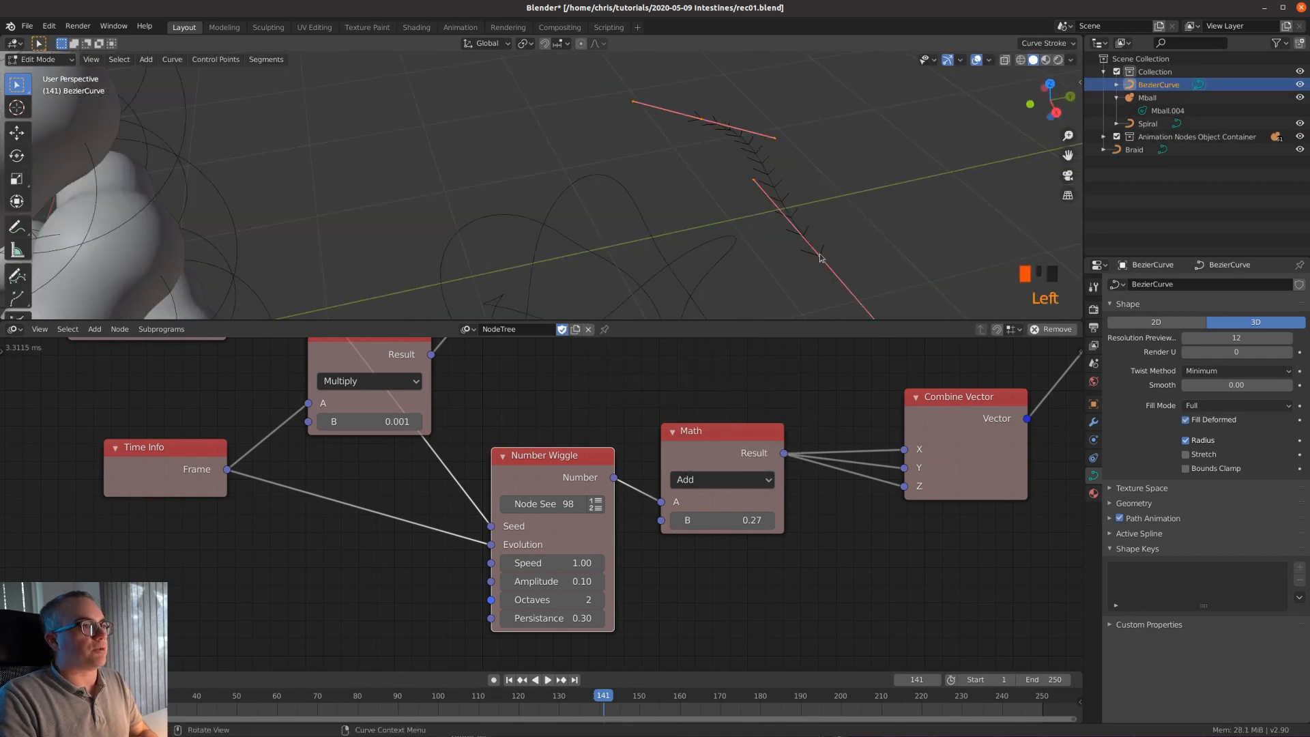
{"action": "scroll", "coordinate": [838, 268], "scroll_direction": "down", "scroll_amount": 2}
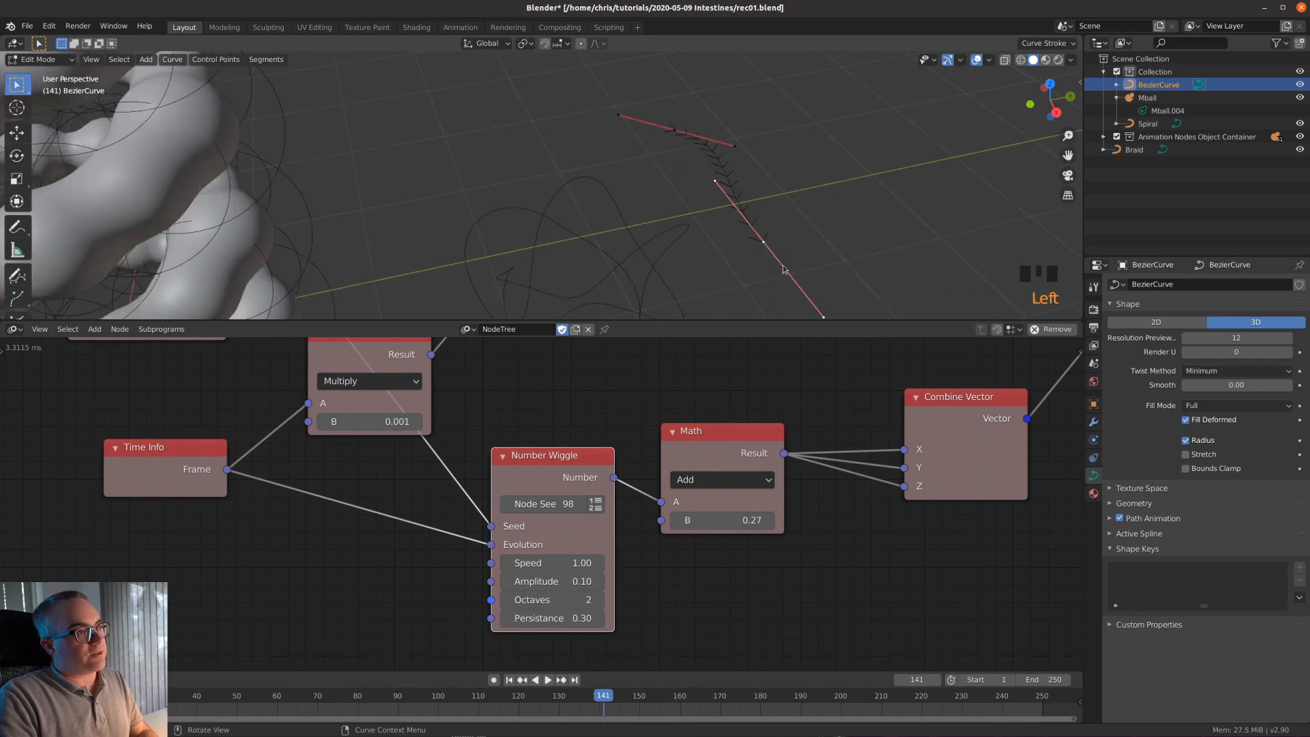
{"action": "key", "text": "g"}
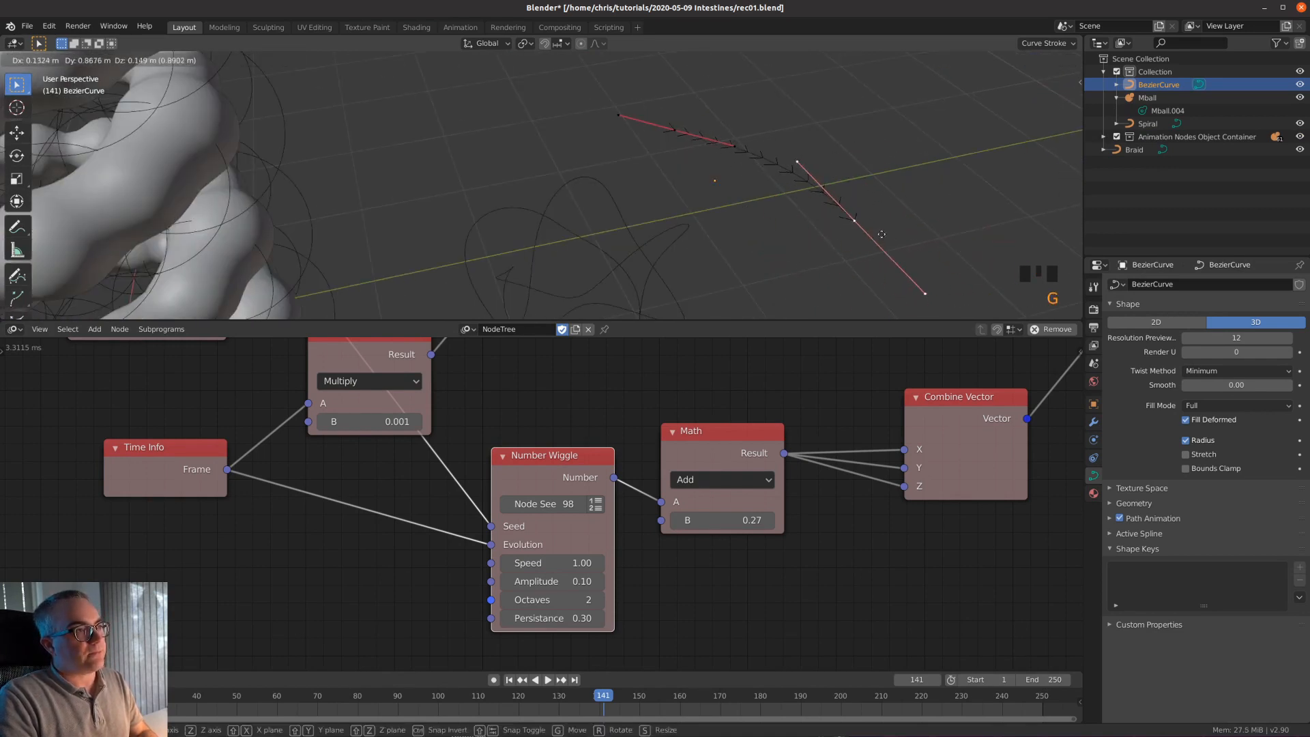
{"action": "left_click", "coordinate": [900, 239]}
- Bend the Bezier curve into an arch by scaling its near-end handles by 0.814, rotating them 68.5°, and rotating the far-end handles -53.5°
{"action": "key", "text": "r"}
{"action": "left_click", "coordinate": [959, 254]}
{"action": "key", "text": "s"}
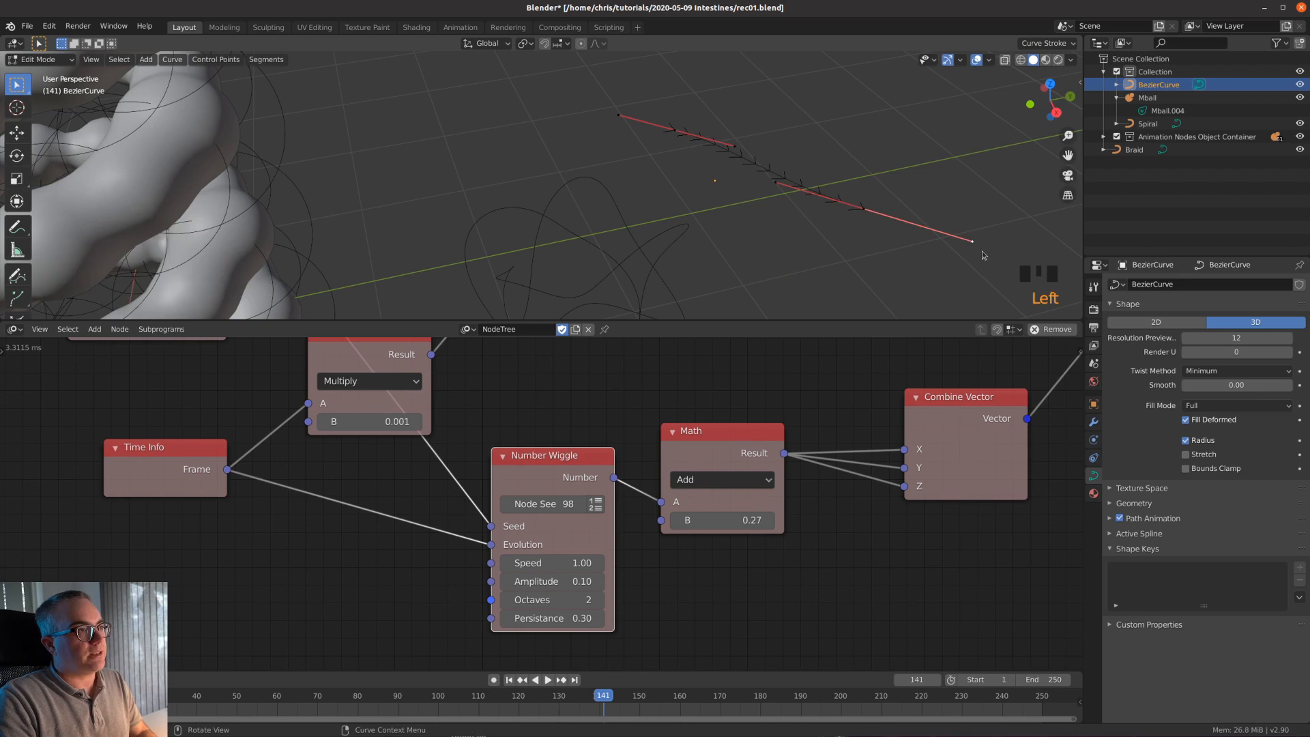
{"action": "left_click", "coordinate": [956, 266]}
{"action": "key", "text": "r"}
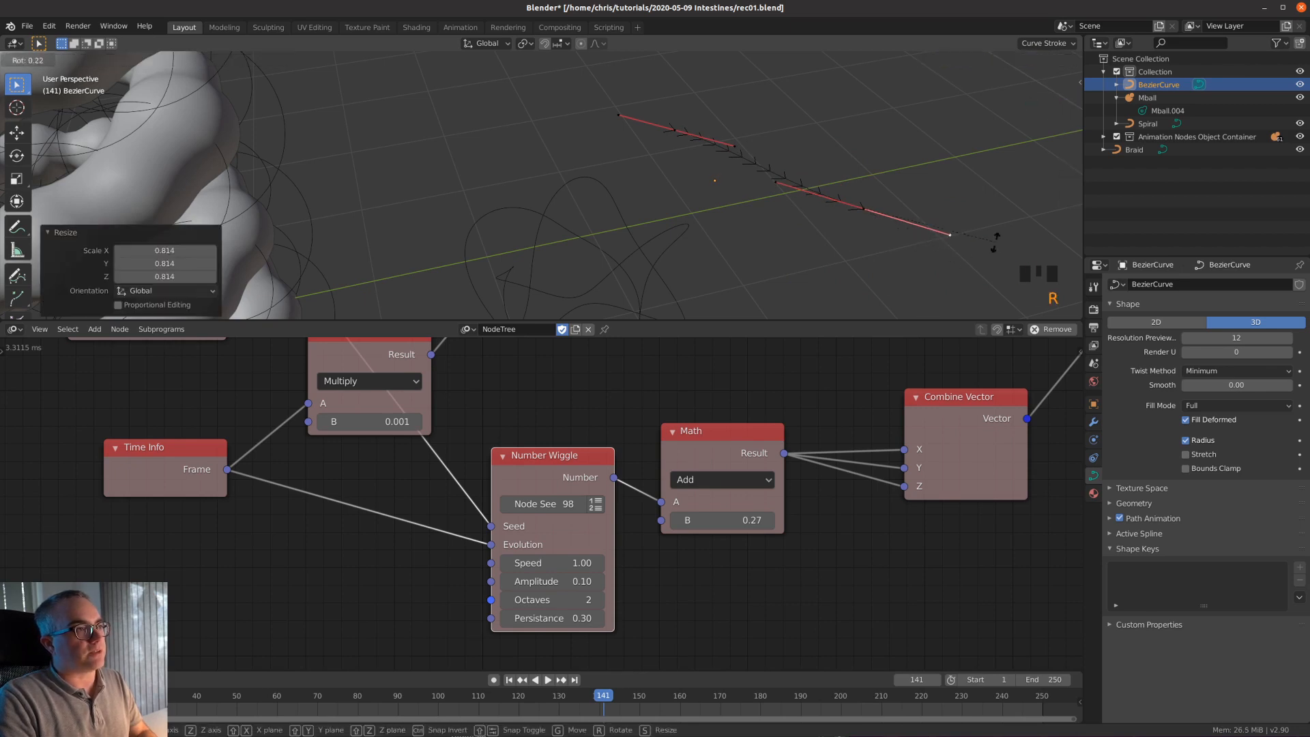
{"action": "left_click", "coordinate": [872, 274]}
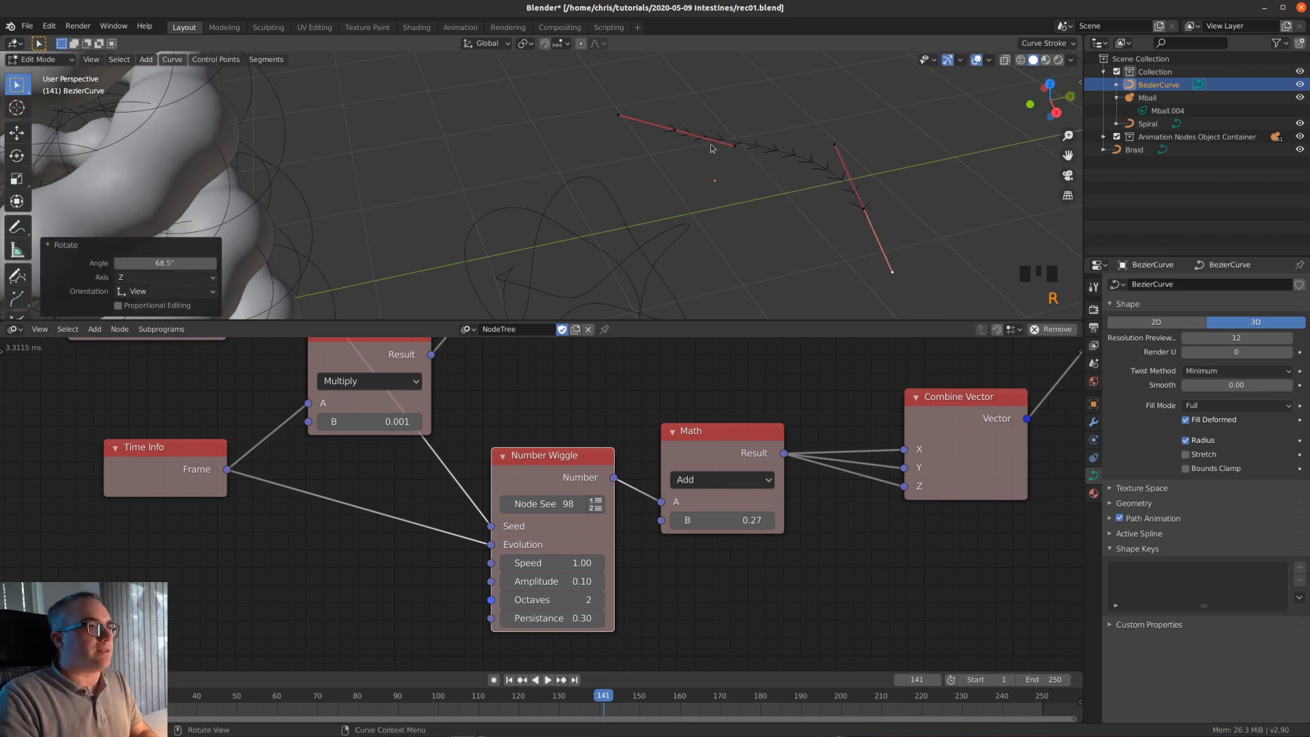
{"action": "key", "text": "r"}
{"action": "left_click", "coordinate": [831, 119]}
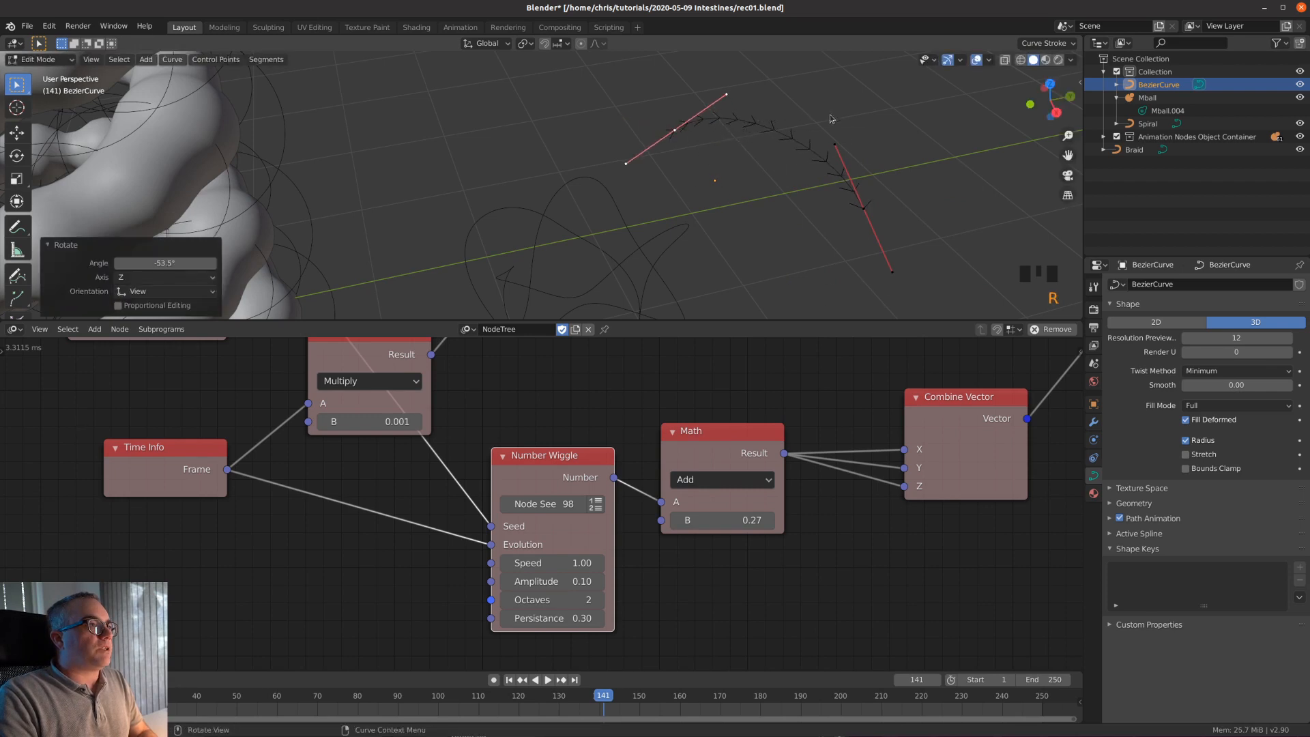
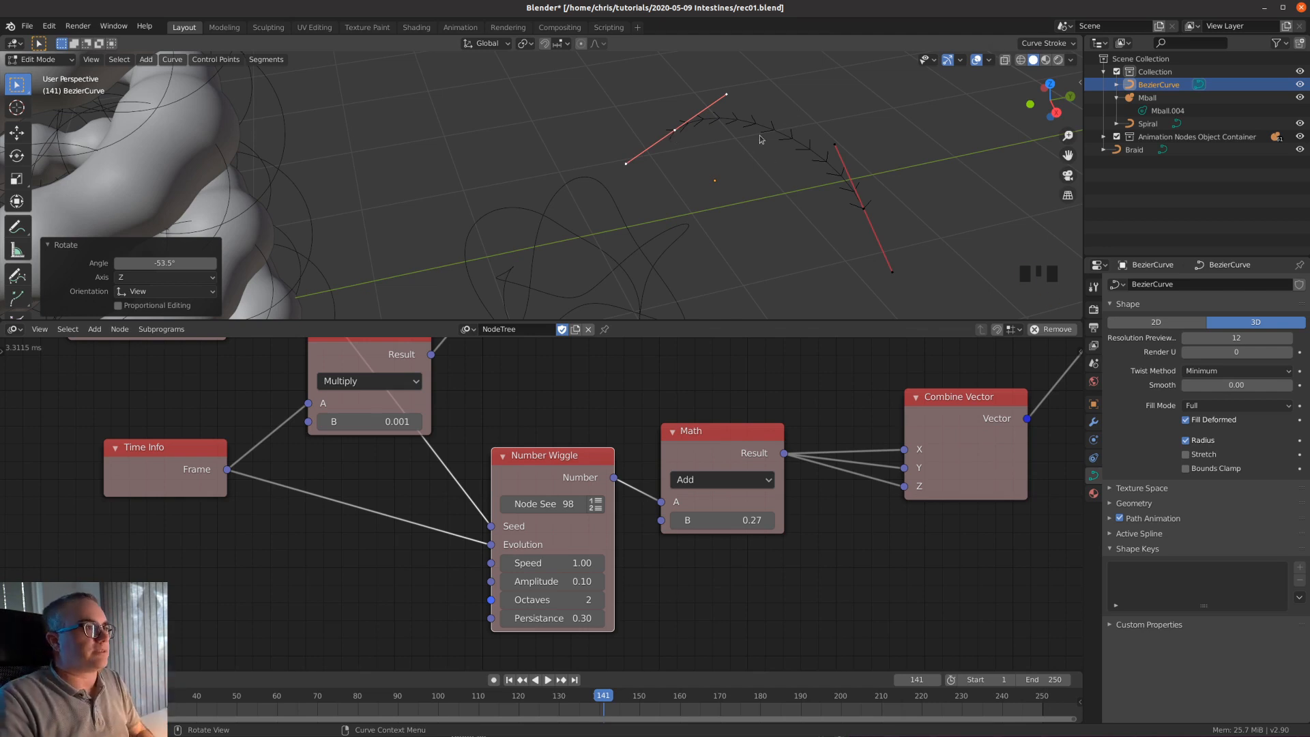
- Return to Object Mode and delete the Bezier curve
{"action": "key", "text": "Tab"}
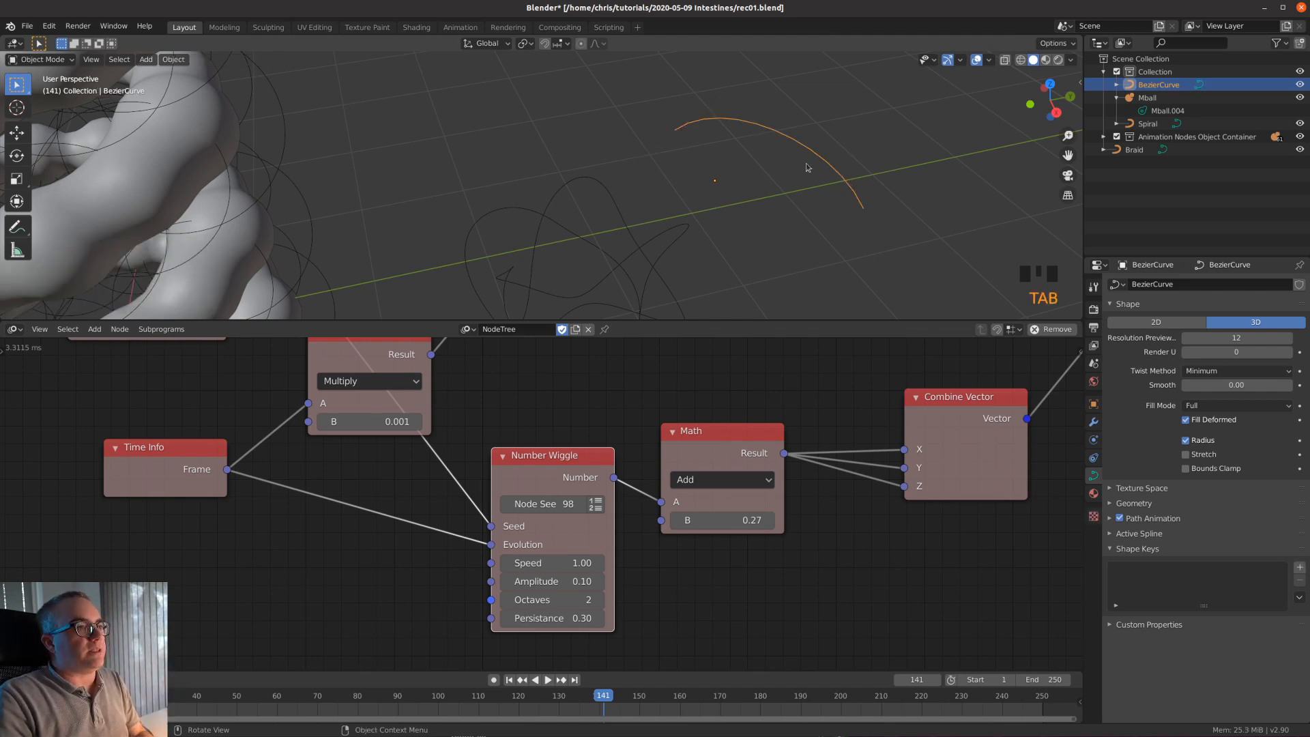
{"action": "key", "text": "x"}
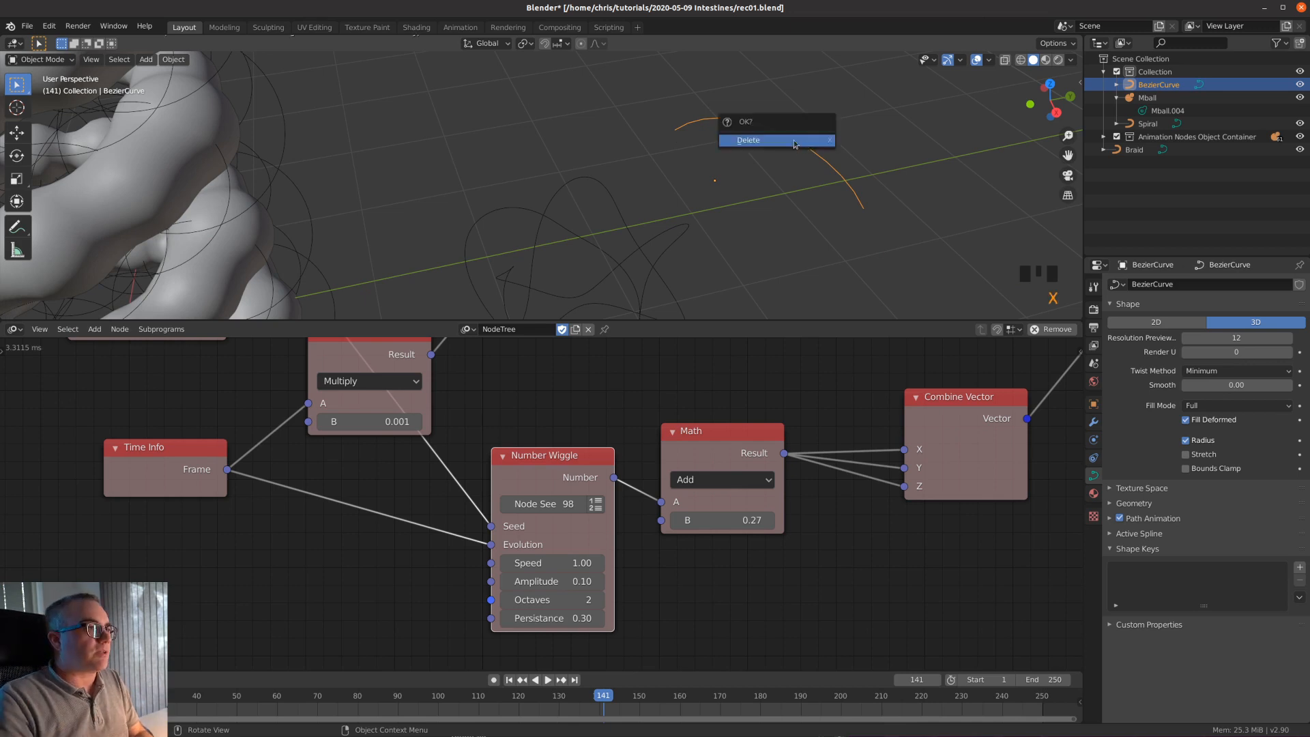
{"action": "left_click", "coordinate": [797, 145]}
- Add a NURBS curve and move it out beside the braid, away from the spiral
{"action": "key", "text": "shift+a"}
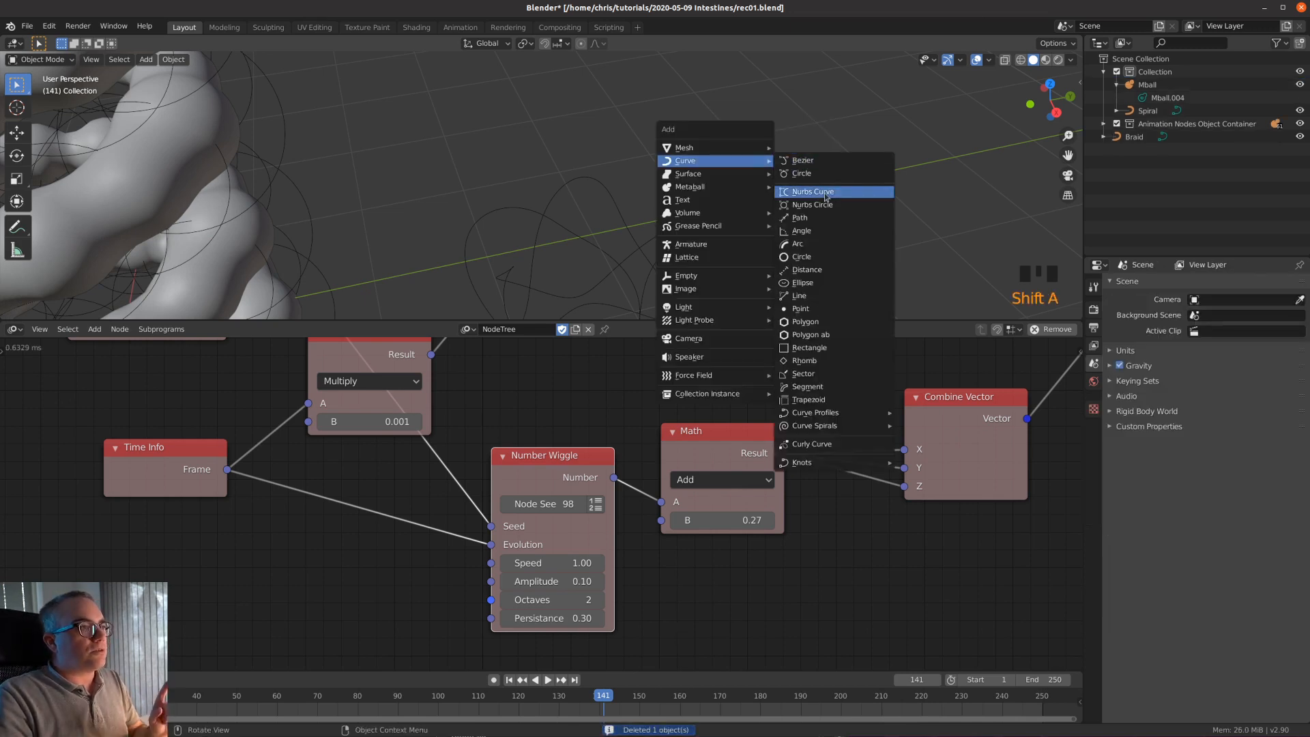
{"action": "left_click", "coordinate": [867, 193]}
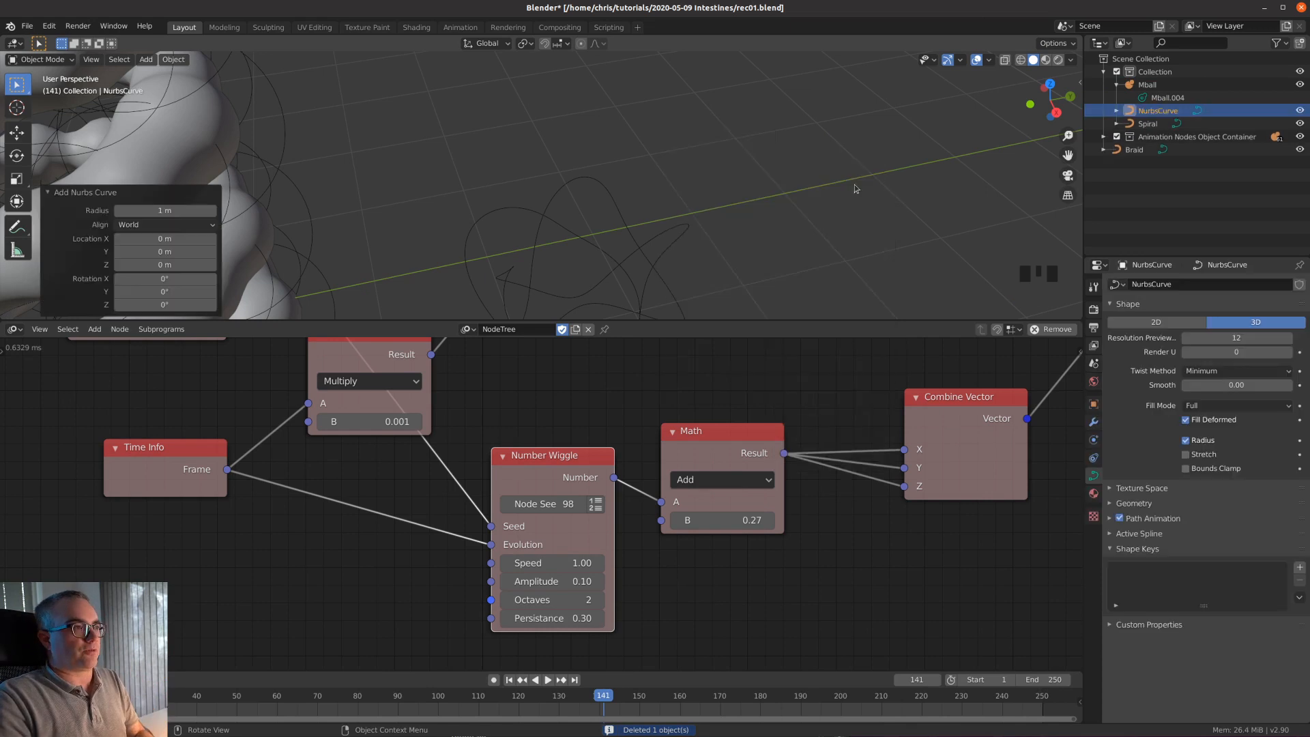
{"action": "key", "text": "g"}
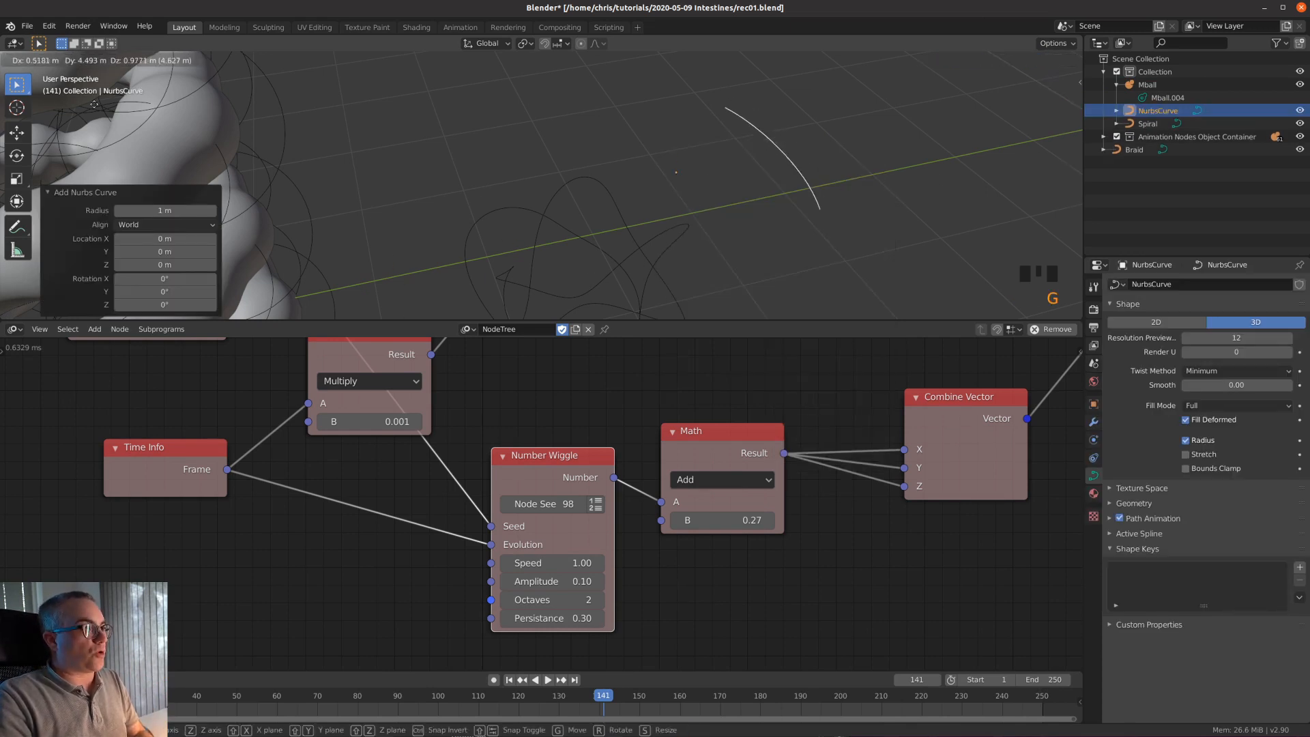
{"action": "left_click", "coordinate": [238, 182]}
- Move one of the NURBS curve's middle control points outward in Edit Mode to reshape the bend
{"action": "middle_click_drag", "start_coordinate": [649, 248], "coordinate": [730, 210]}
{"action": "scroll", "coordinate": [740, 205], "scroll_direction": "up", "scroll_amount": 2}
{"action": "key", "text": "Tab"}
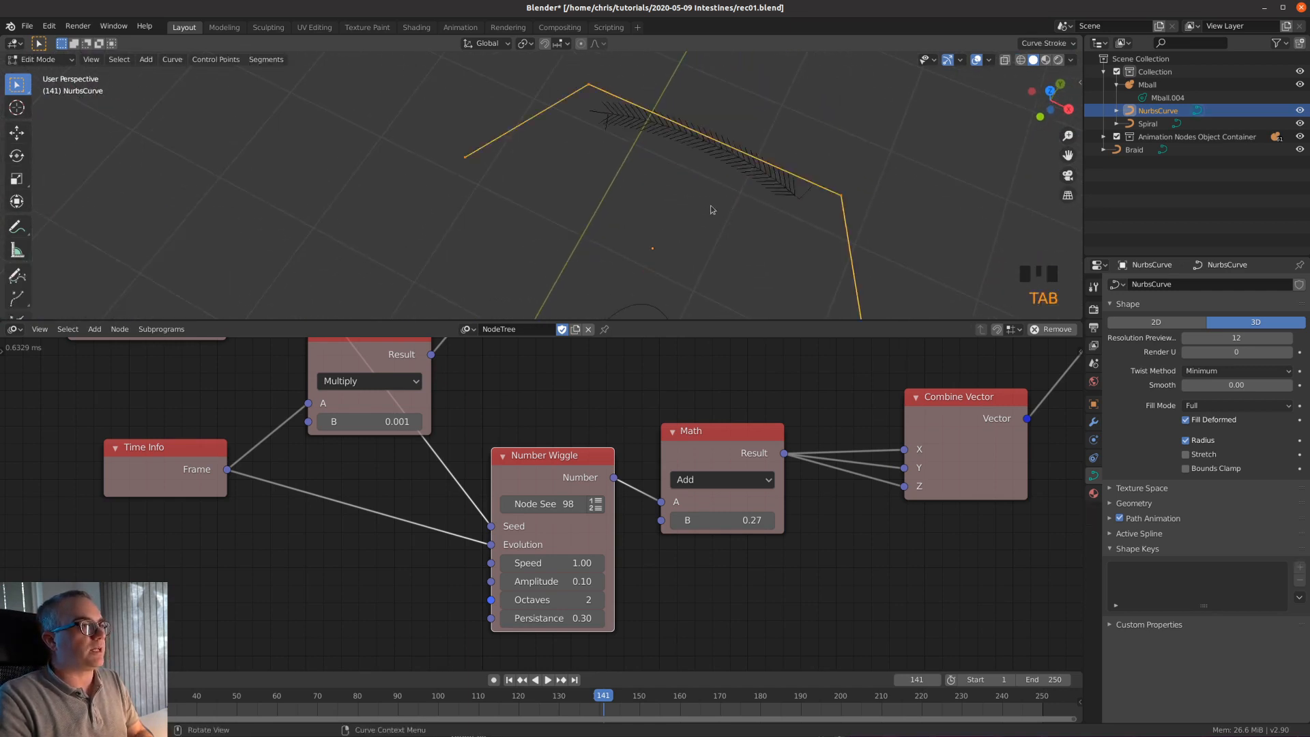
{"action": "scroll", "coordinate": [710, 209], "scroll_direction": "down", "scroll_amount": 2}
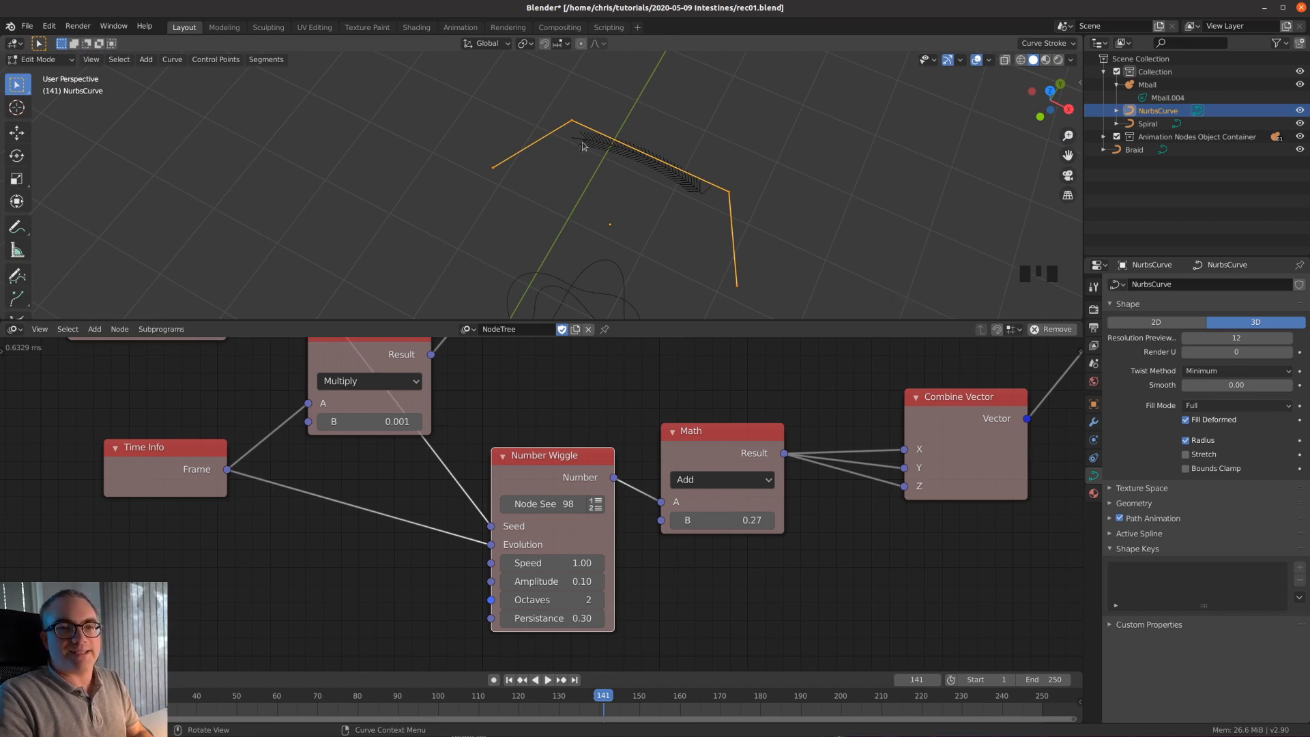
{"action": "left_click", "coordinate": [511, 168]}
{"action": "left_click", "coordinate": [588, 127]}
{"action": "left_click", "coordinate": [723, 201]}
{"action": "key", "text": "g"}
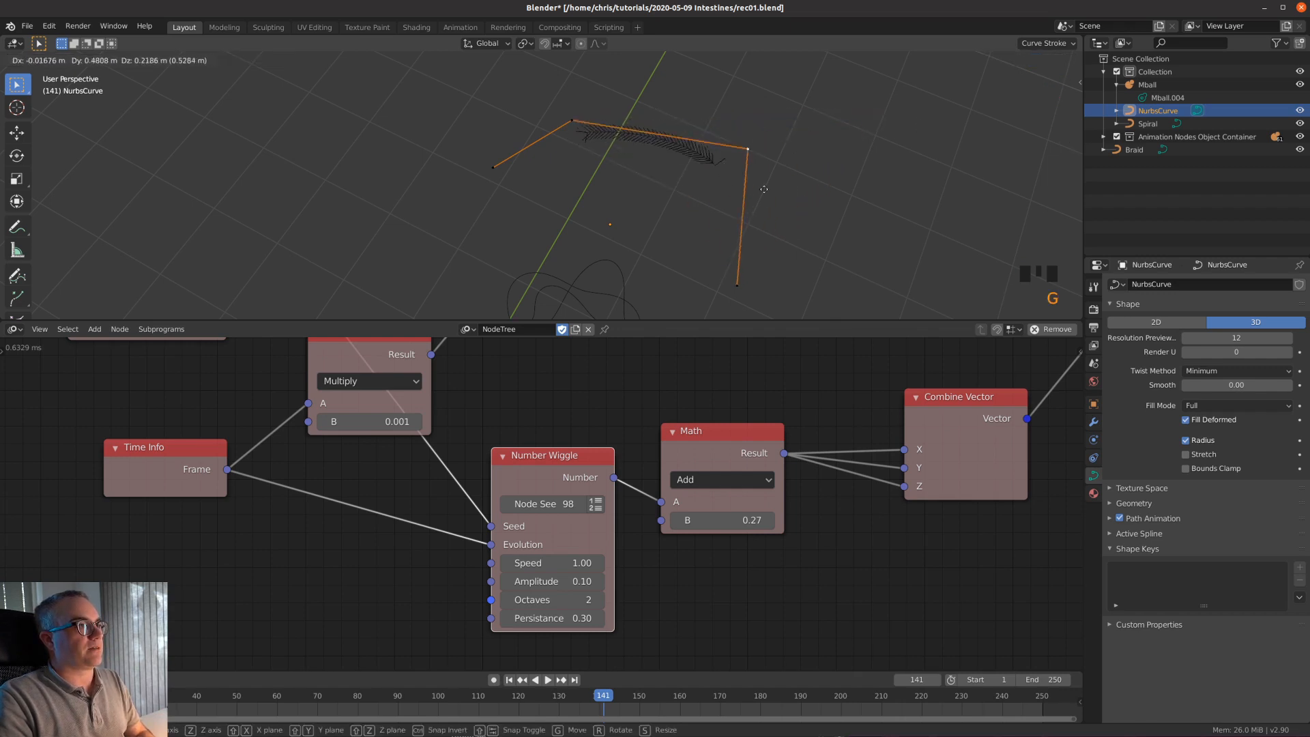
{"action": "left_click", "coordinate": [790, 193]}
- Extrude two more control points from the NURBS curve's near end, curving it back round, and view the result in Object Mode
{"action": "middle_click_drag", "start_coordinate": [790, 193], "coordinate": [773, 88], "text": "shift"}
{"action": "left_click", "coordinate": [783, 188]}
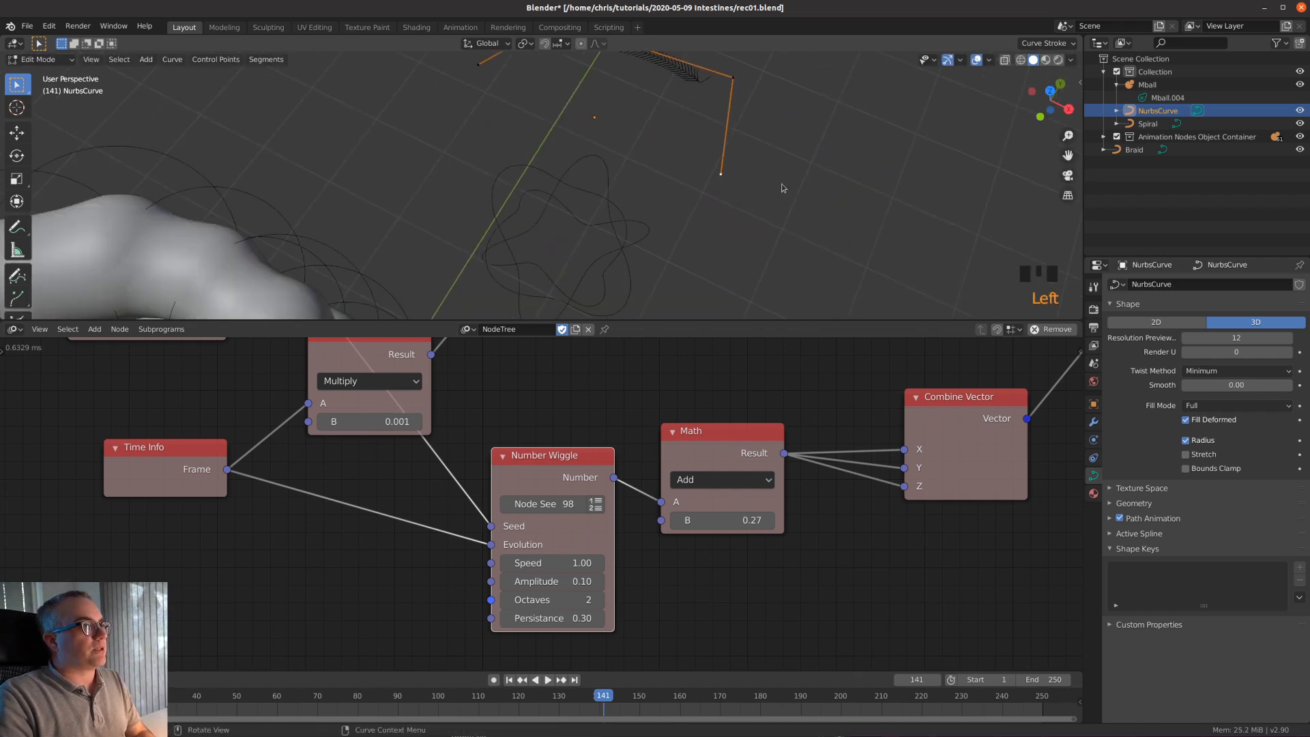
{"action": "key", "text": "e"}
{"action": "left_click", "coordinate": [554, 225]}
{"action": "key", "text": "e"}
{"action": "left_click", "coordinate": [489, 121]}
{"action": "middle_click_drag", "start_coordinate": [636, 123], "coordinate": [679, 172], "text": "shift"}
{"action": "key", "text": "Tab"}
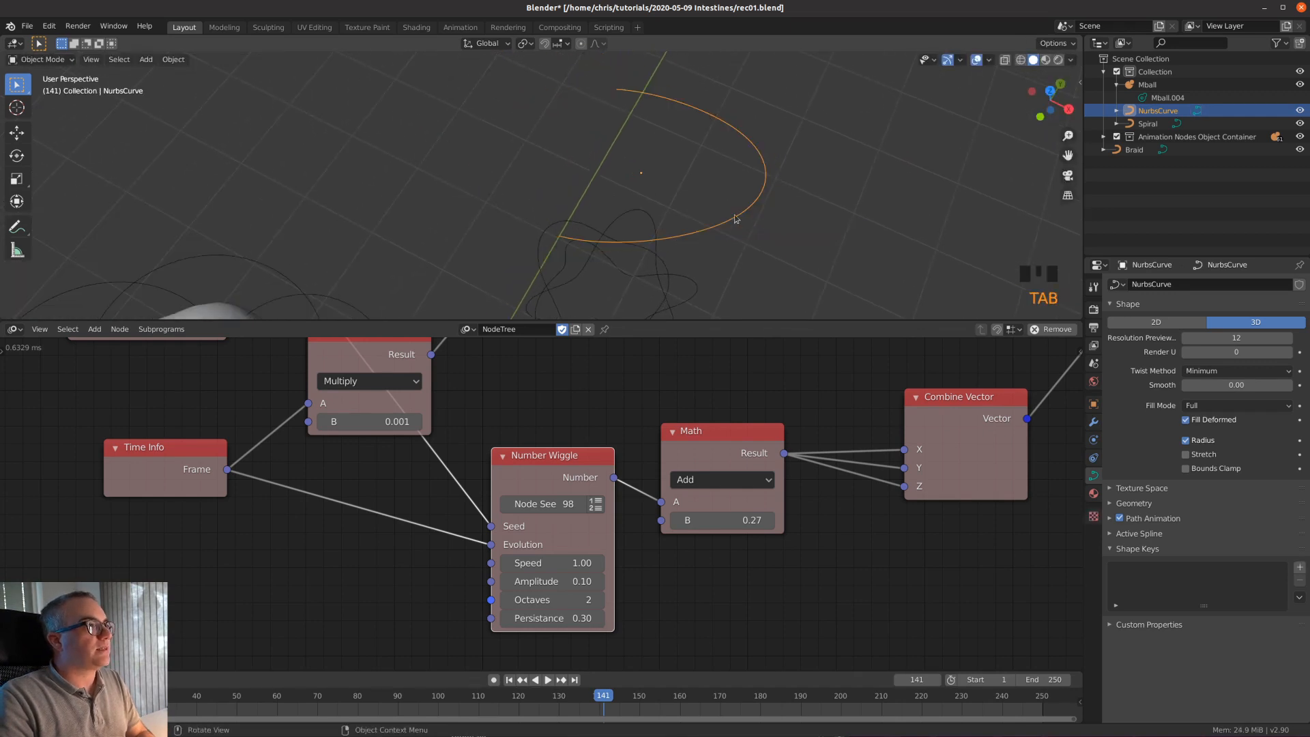
{"action": "middle_click_drag", "start_coordinate": [807, 205], "coordinate": [709, 236]}
- Move the NURBS curve's outer corner control point farther from the spiral in Edit Mode
{"action": "key", "text": "Tab"}
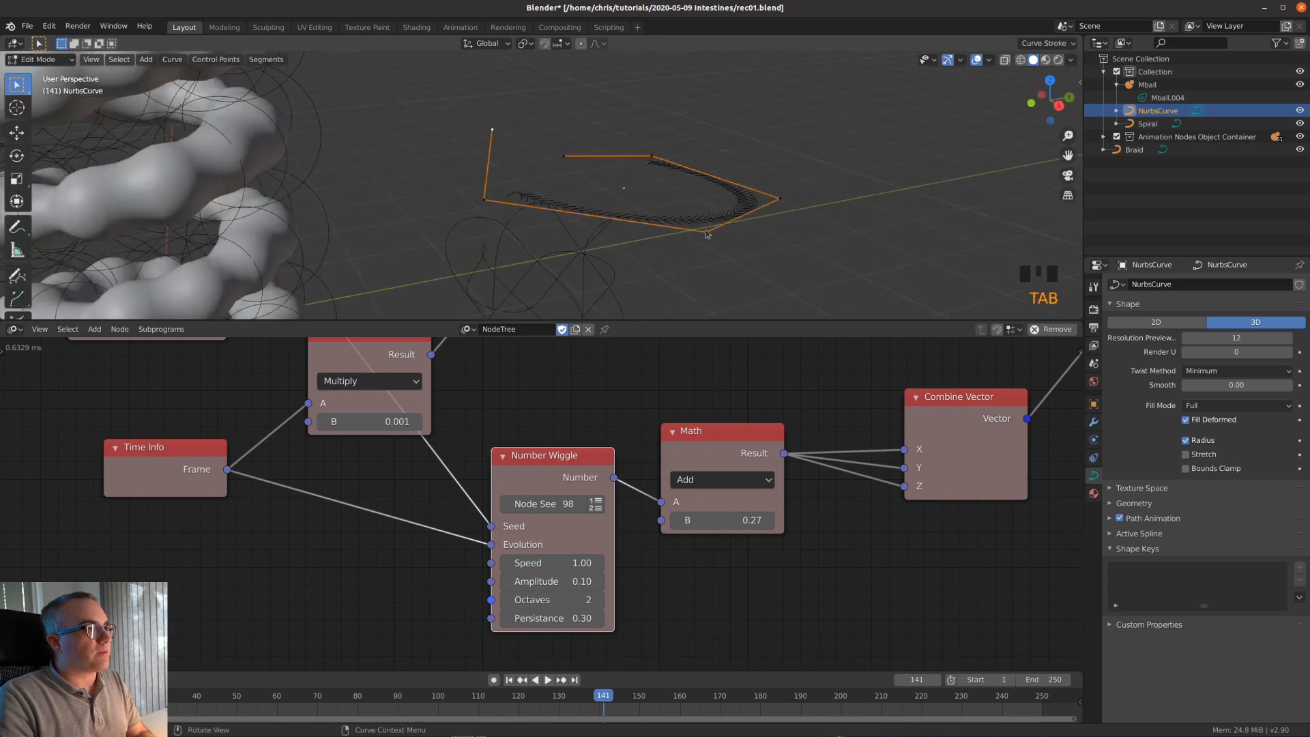
{"action": "left_click", "coordinate": [776, 203]}
{"action": "key", "text": "g"}
{"action": "left_click", "coordinate": [816, 142]}
- Compare the NURBS curve's smooth shape in Object Mode with its control points in Edit Mode
{"action": "key", "text": "Tab"}
{"action": "middle_click_drag", "start_coordinate": [809, 164], "coordinate": [796, 217]}
{"action": "key", "text": "Tab"}
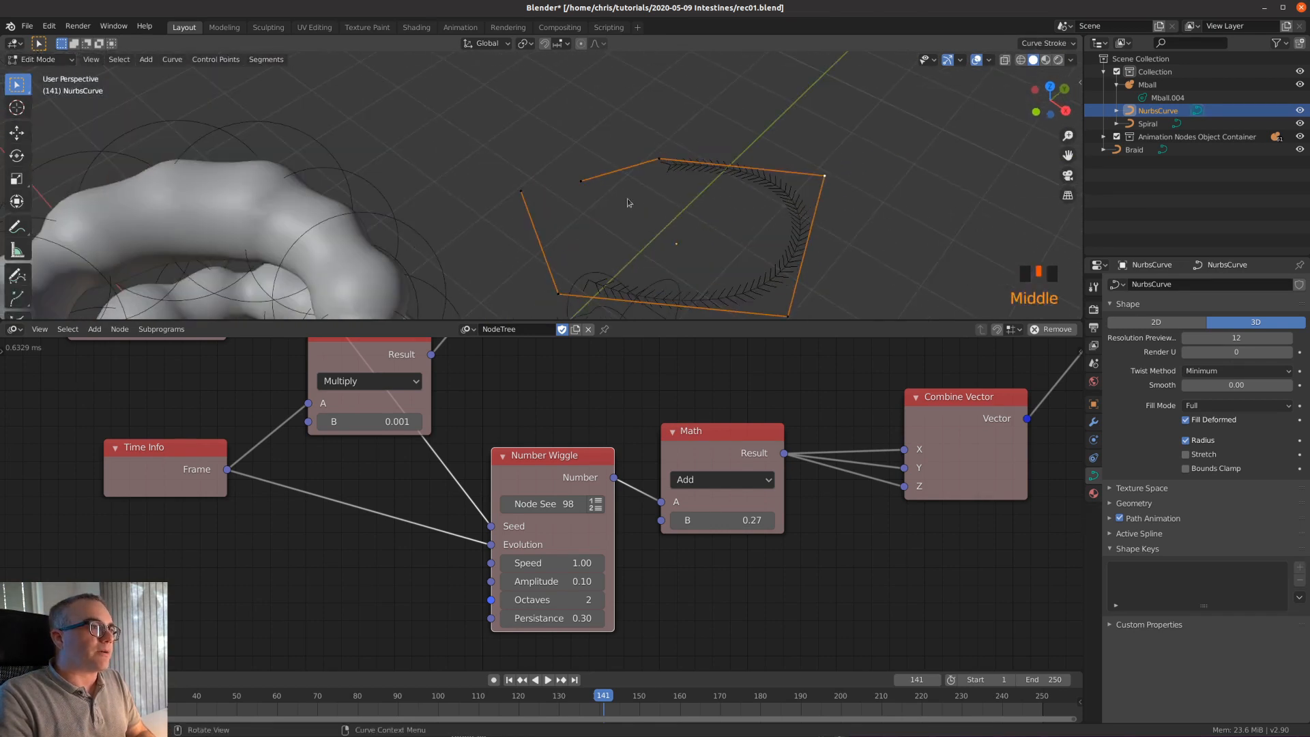
{"action": "scroll", "coordinate": [670, 206], "scroll_direction": "up", "scroll_amount": 2}
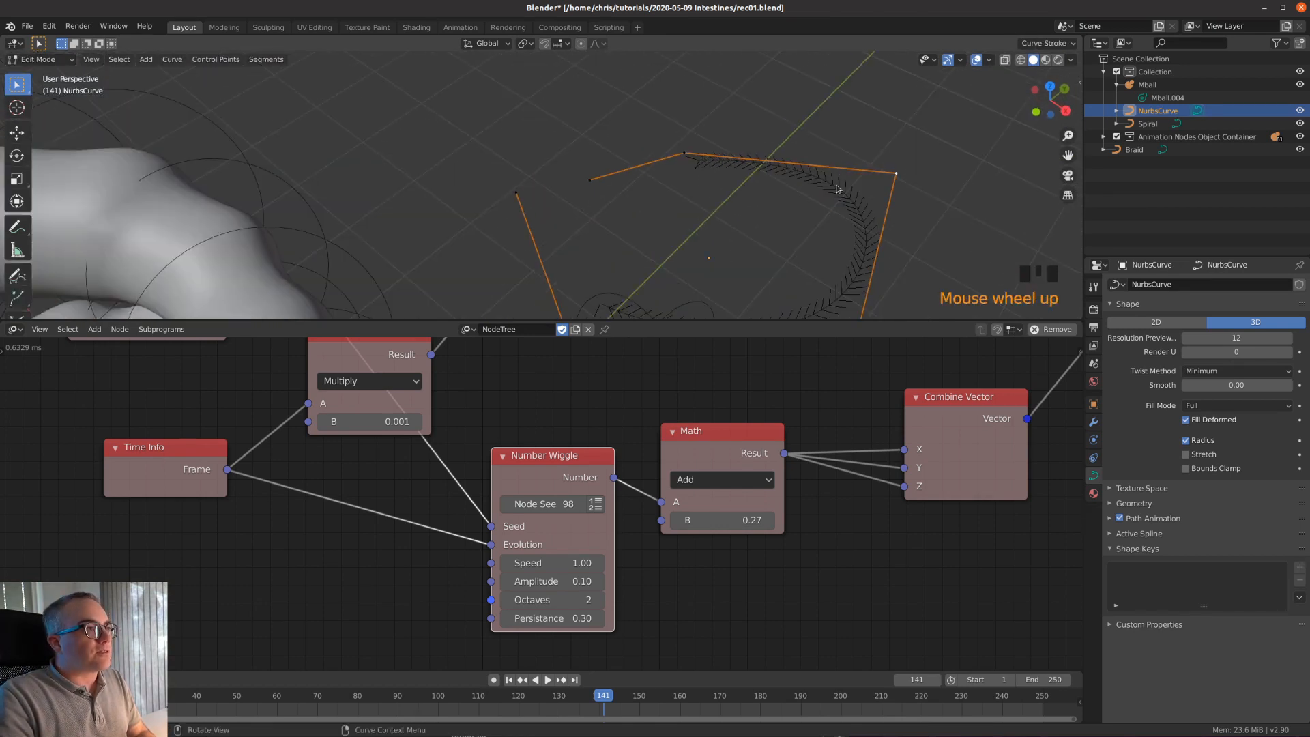
{"action": "scroll", "coordinate": [848, 206], "scroll_direction": "down", "scroll_amount": 2}
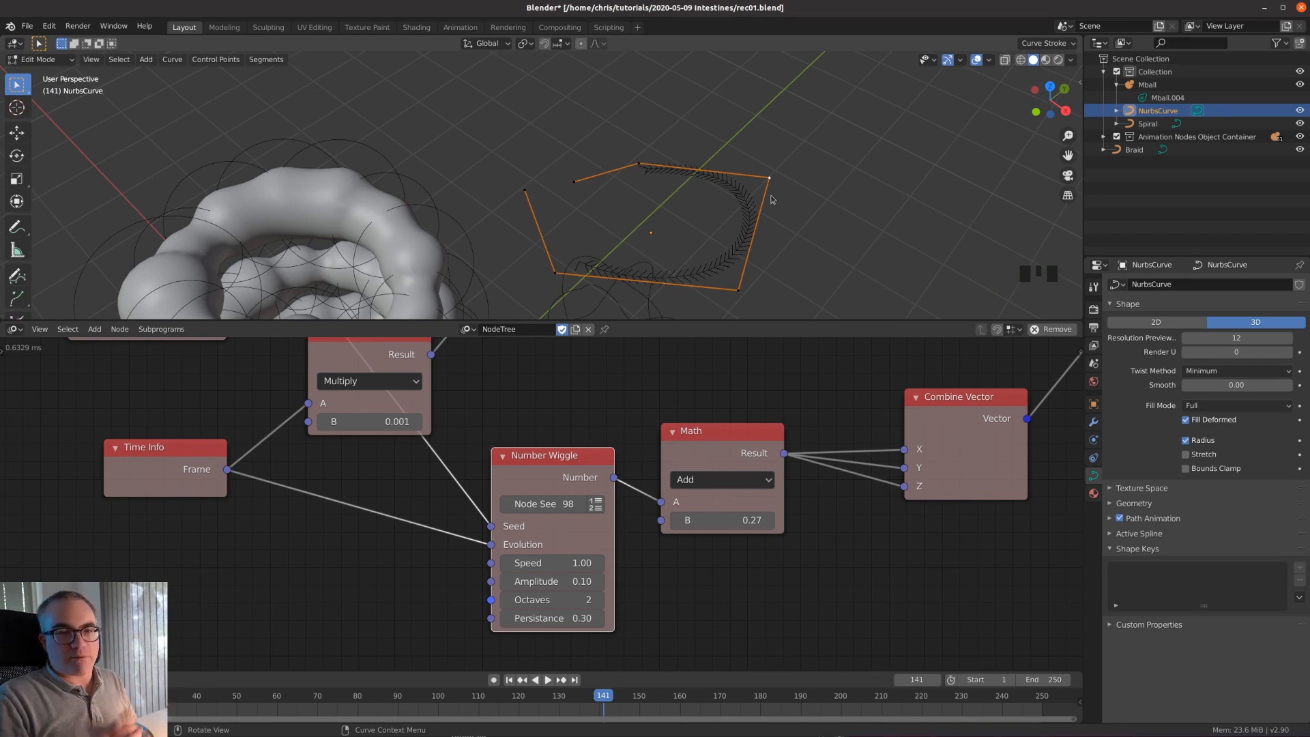
{"action": "scroll", "coordinate": [744, 204], "scroll_direction": "up", "scroll_amount": 1}
{"action": "key", "text": "Tab"}
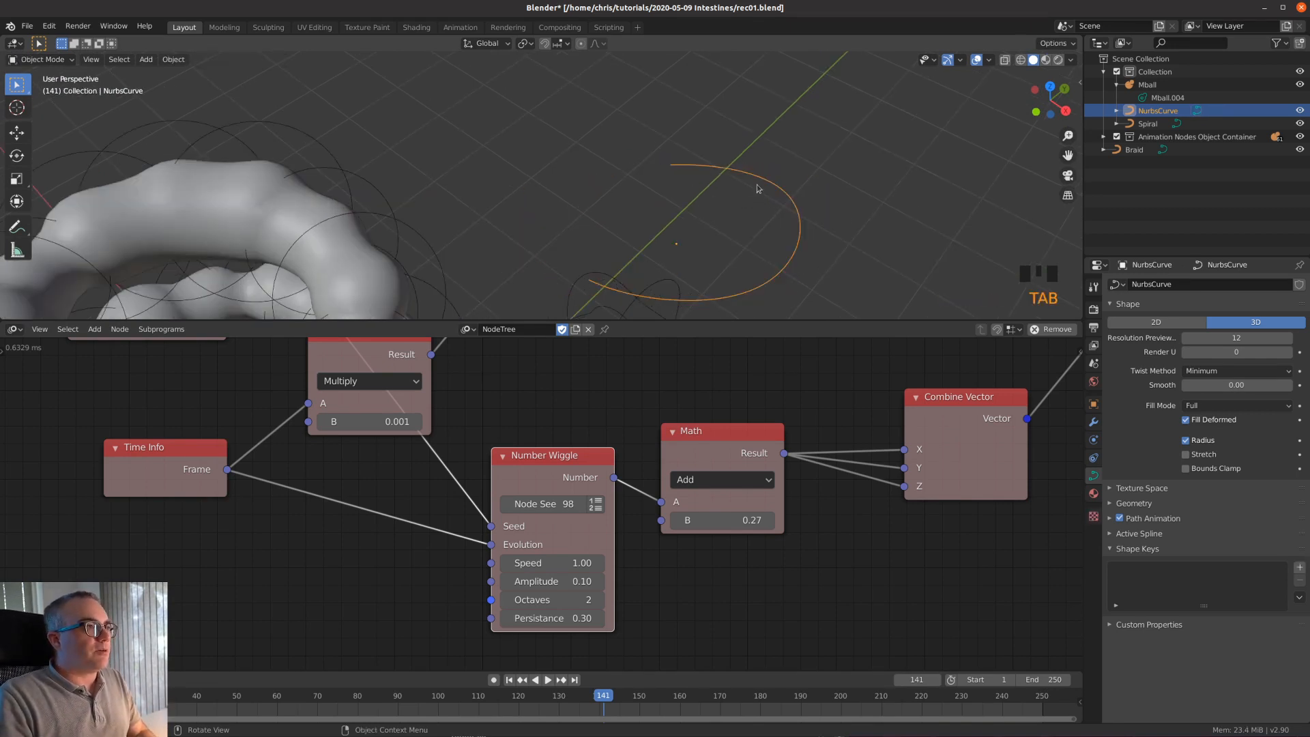
{"action": "key", "text": "Tab"}
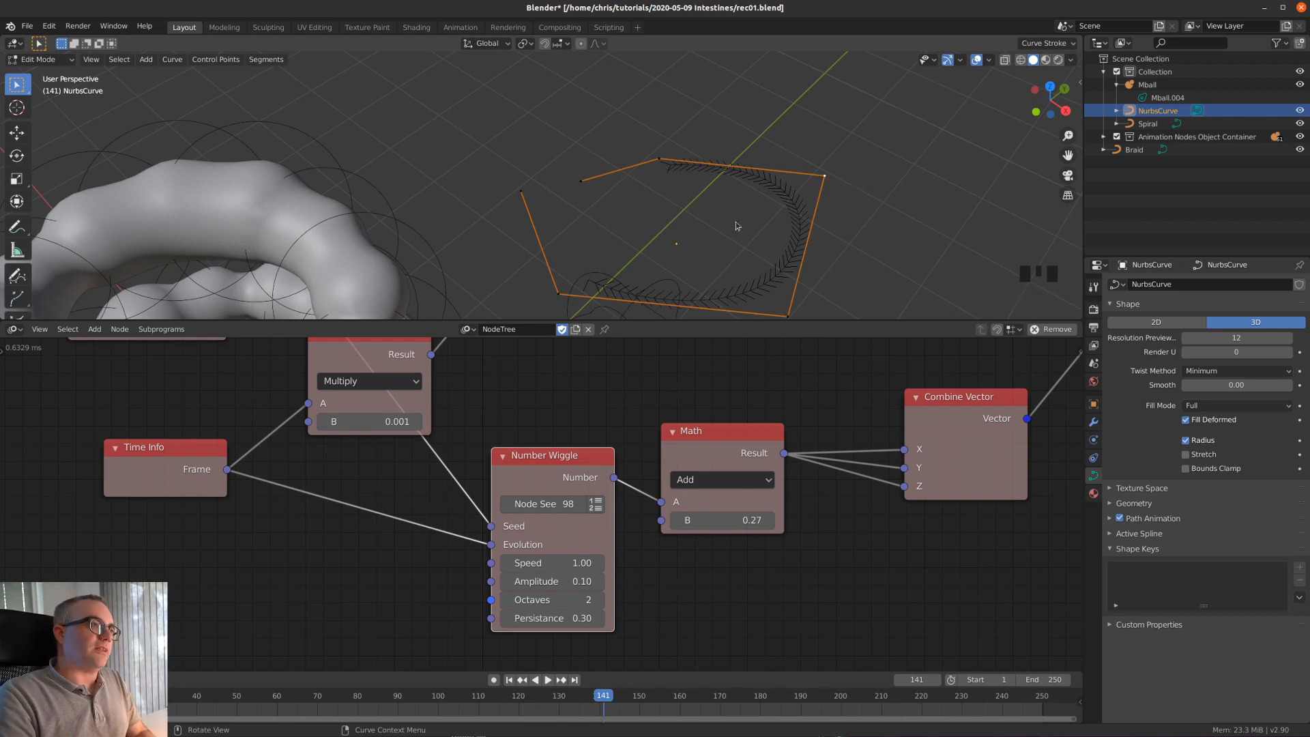
- Leave Edit Mode and delete the NURBS curve
{"action": "key", "text": "Tab"}
{"action": "key", "text": "x"}
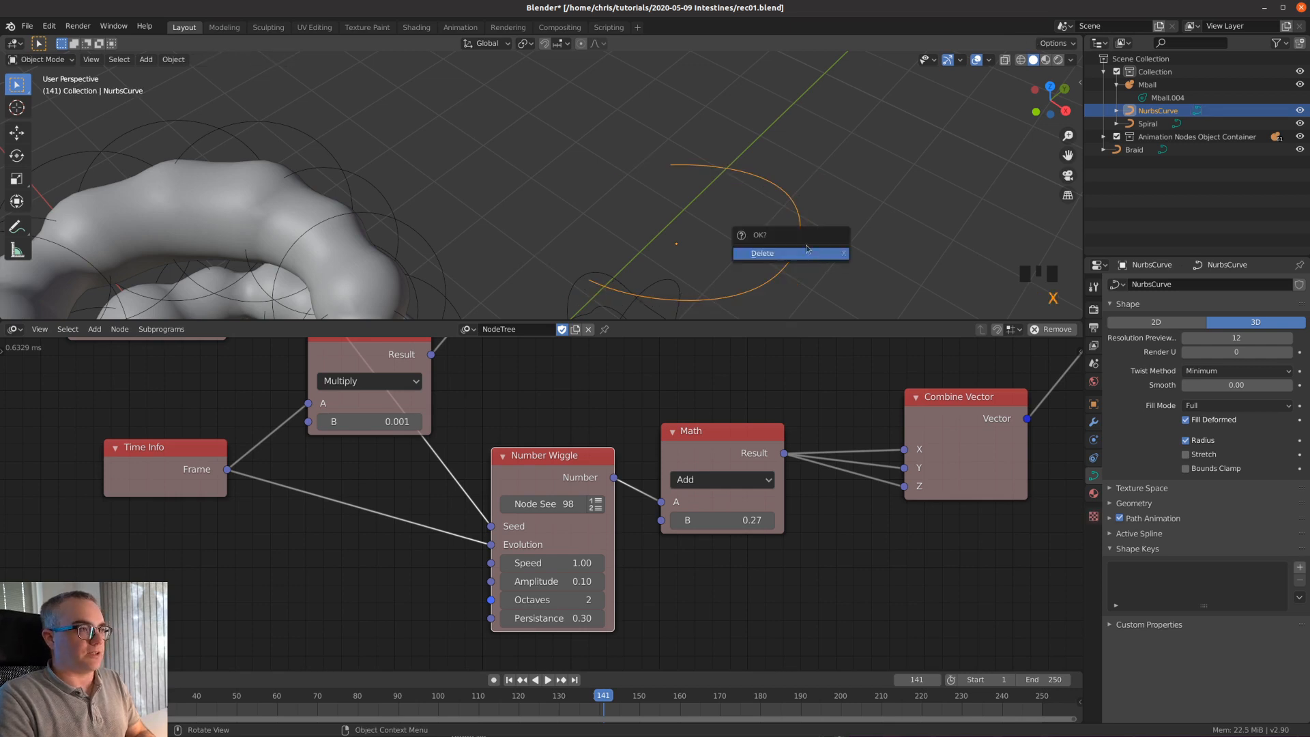
{"action": "left_click", "coordinate": [810, 250]}
- Select the Braid curve and examine its control points in Edit Mode, then its smooth shape in Object Mode
{"action": "middle_click_drag", "start_coordinate": [810, 249], "coordinate": [644, 195], "text": "shift"}
{"action": "left_click", "coordinate": [732, 218]}
{"action": "left_click", "coordinate": [749, 198]}
{"action": "key", "text": "Tab"}
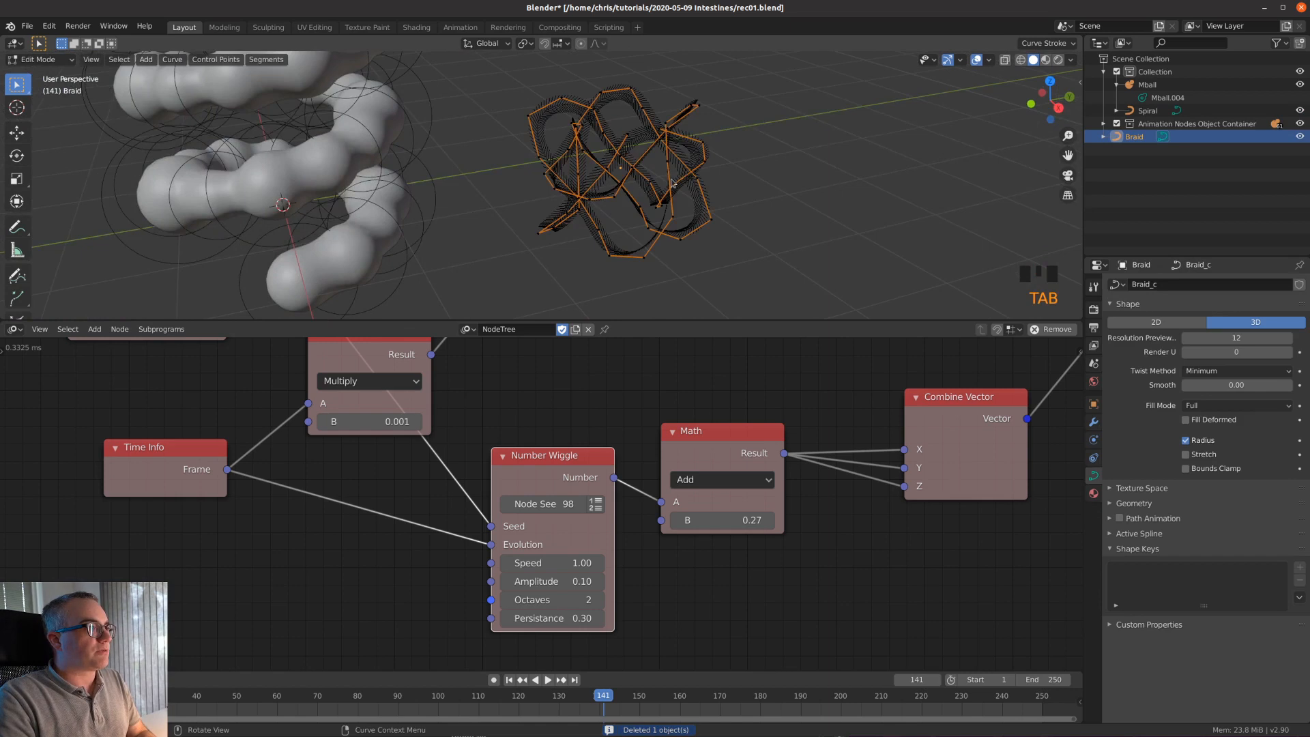
{"action": "scroll", "coordinate": [672, 183], "scroll_direction": "up", "scroll_amount": 5}
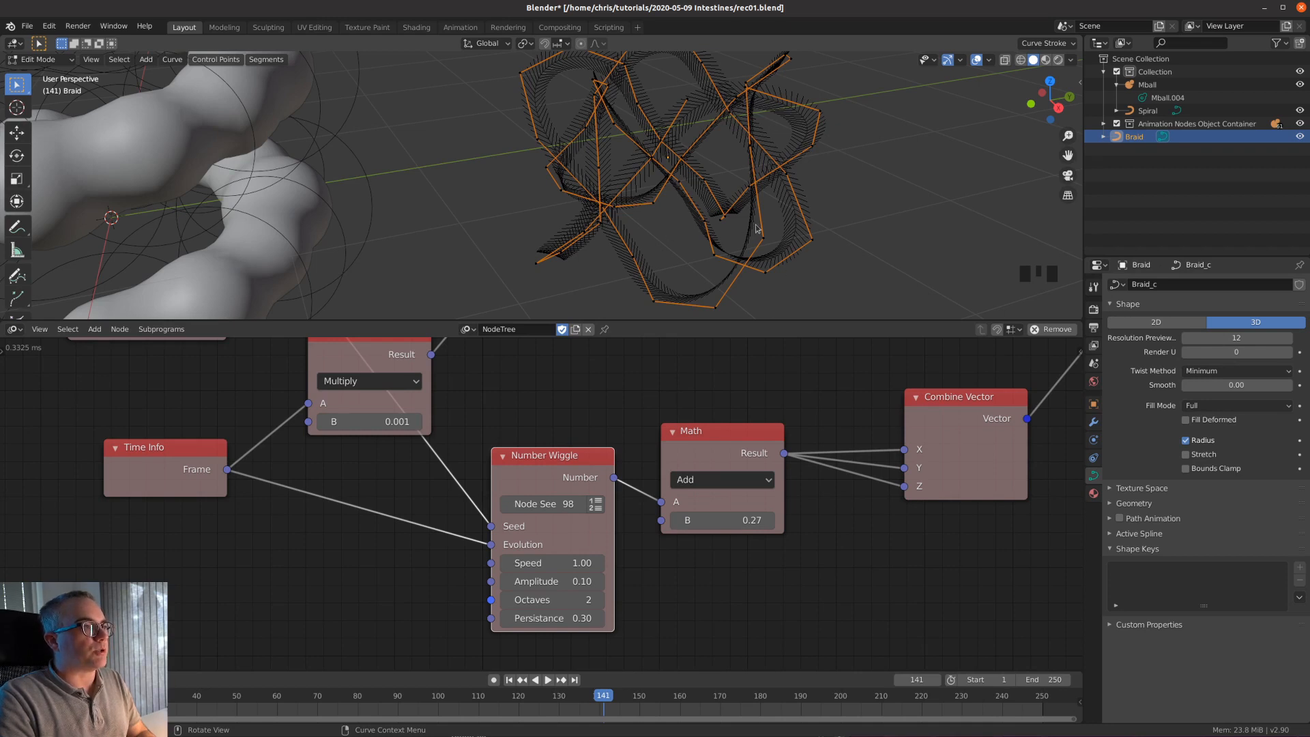
{"action": "key", "text": "Tab"}
{"action": "middle_click_drag", "start_coordinate": [757, 205], "coordinate": [773, 217]}
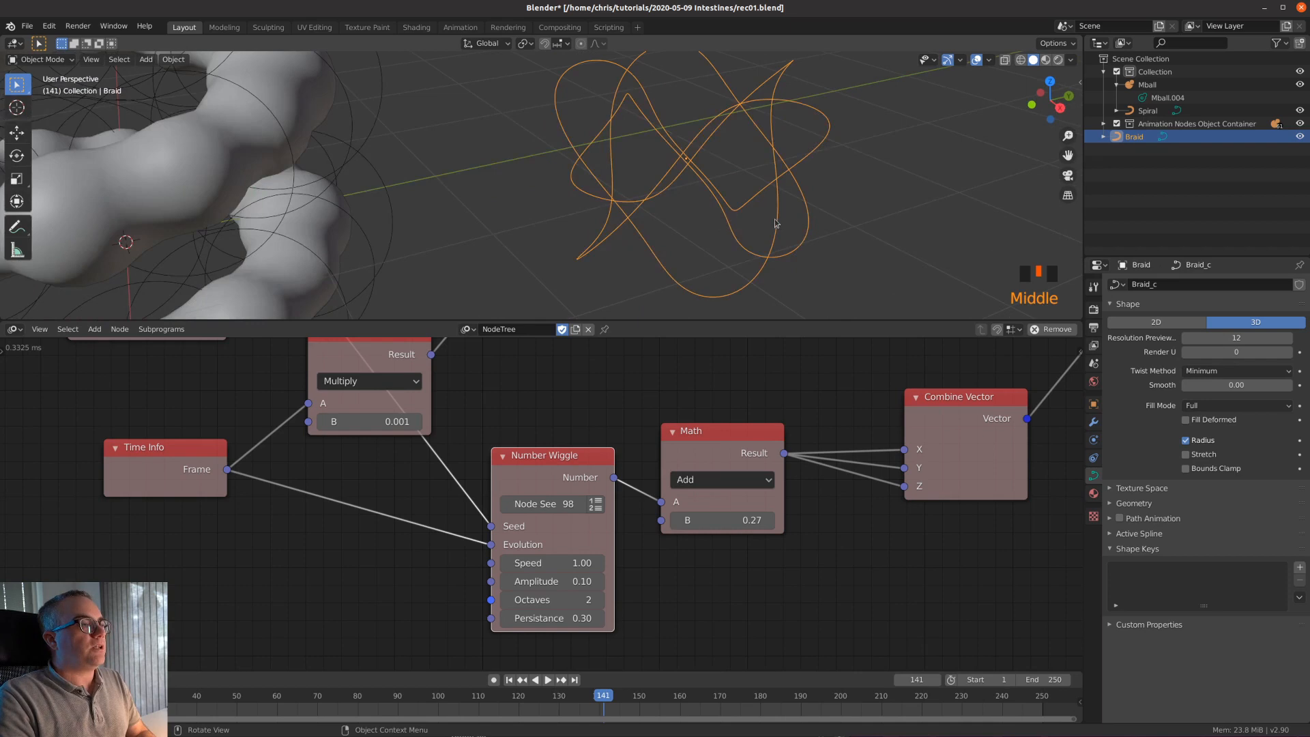
- Replace Spiral with Braid as the source curve of the Evaluate Spline node
{"action": "scroll", "coordinate": [763, 242], "scroll_direction": "down", "scroll_amount": 4}
{"action": "middle_click_drag", "start_coordinate": [720, 396], "coordinate": [718, 450], "text": "shift"}
{"action": "scroll", "coordinate": [720, 430], "scroll_direction": "down", "scroll_amount": 8}
{"action": "scroll", "coordinate": [718, 450], "scroll_direction": "up", "scroll_amount": 7}
{"action": "middle_click_drag", "start_coordinate": [926, 542], "coordinate": [828, 565], "text": "shift"}
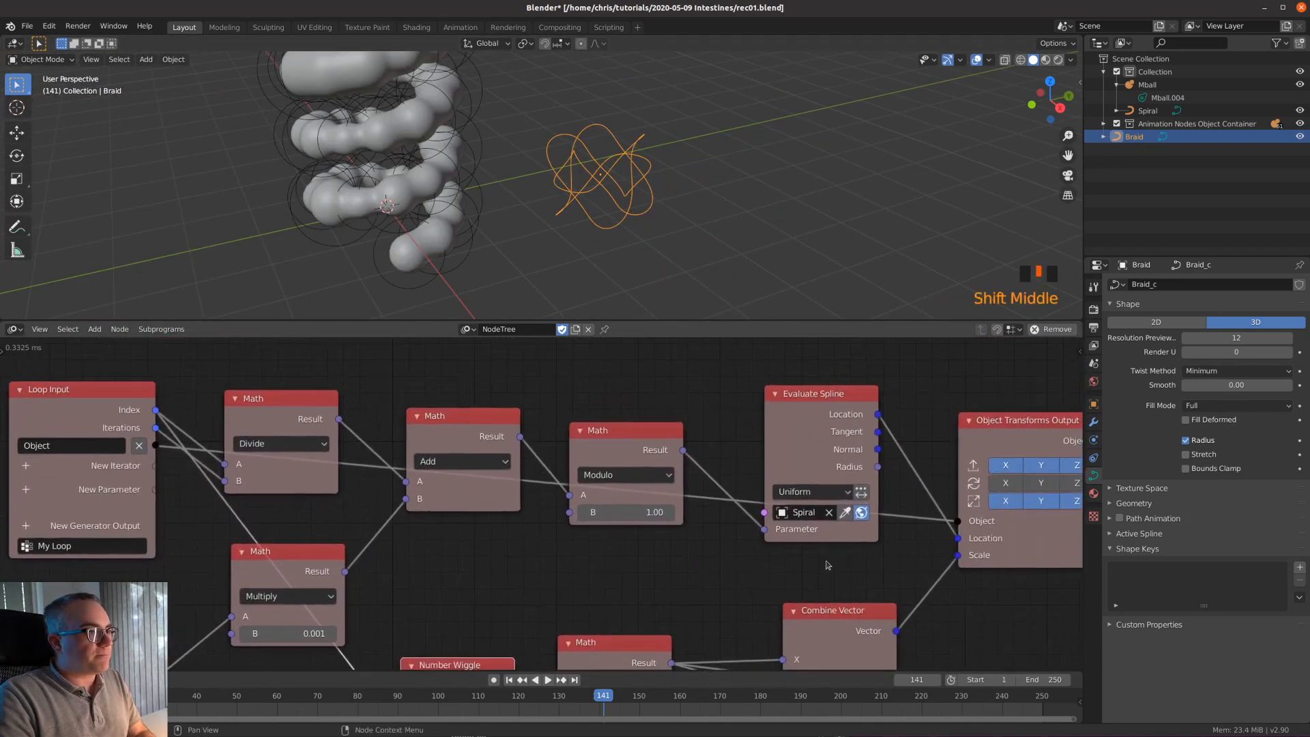
{"action": "left_click", "coordinate": [829, 513]}
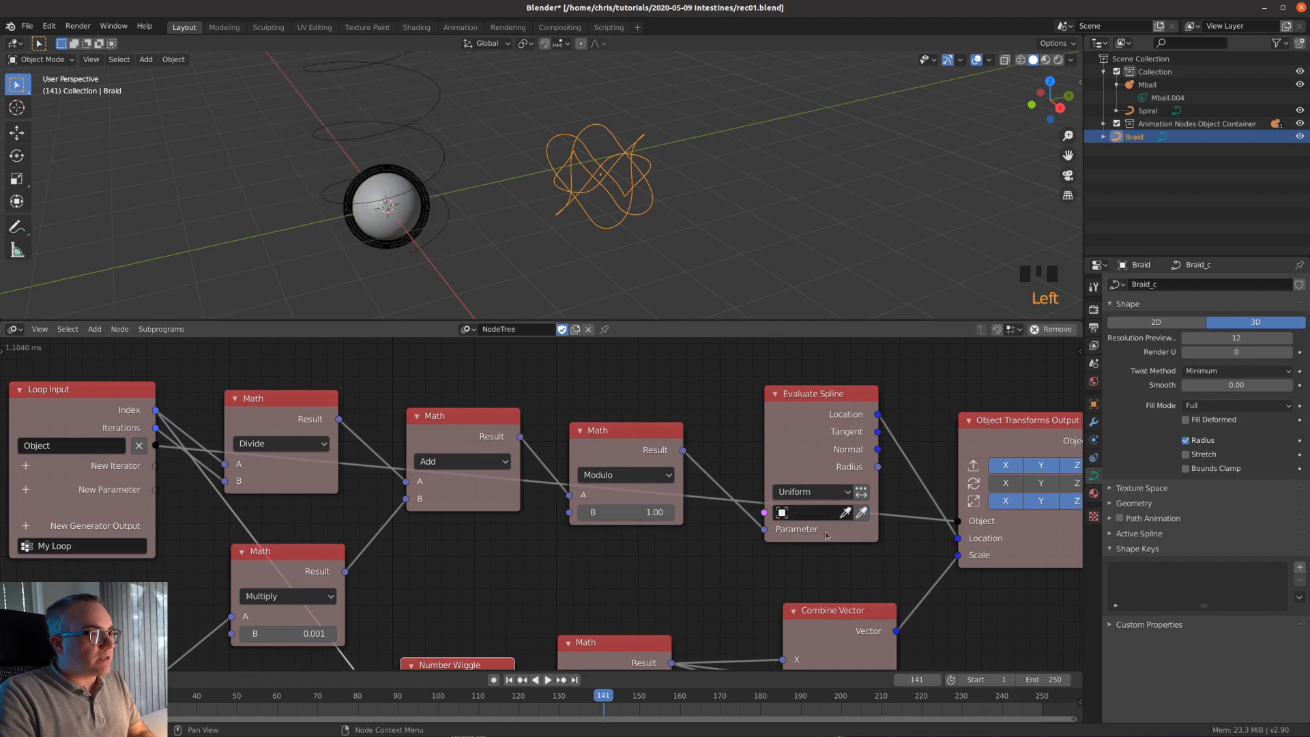
{"action": "left_click", "coordinate": [818, 513]}
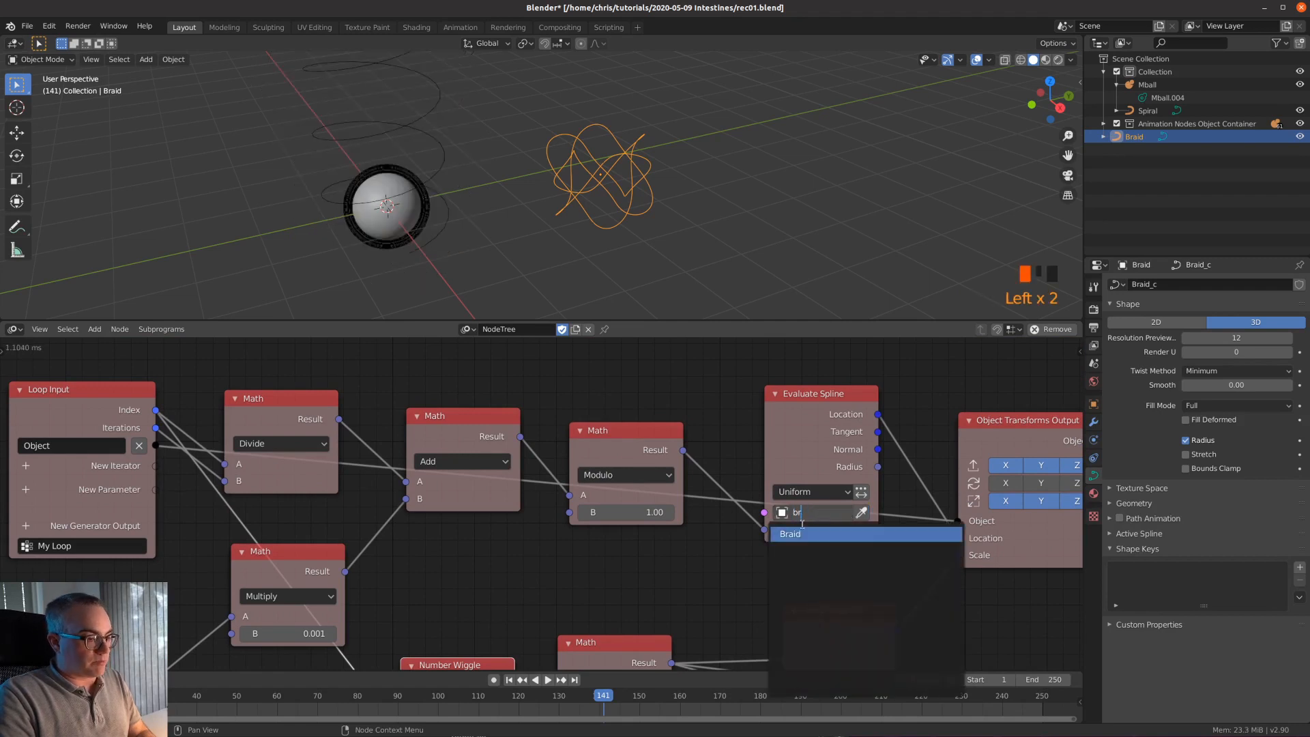
{"action": "left_click", "coordinate": [803, 535]}
- Play the animation and check how the metaballs behave with the Braid curve as their path
{"action": "key", "text": "space"}
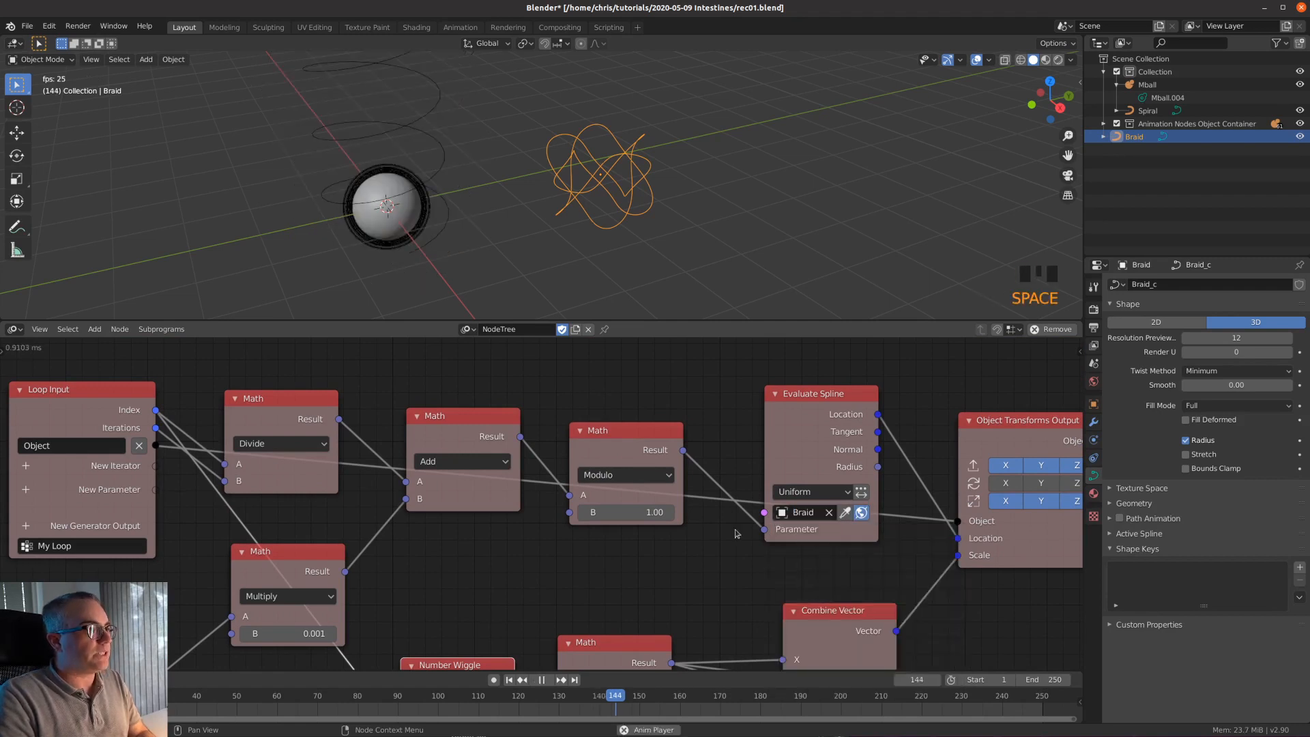
{"action": "scroll", "coordinate": [415, 246], "scroll_direction": "up", "scroll_amount": 5}
{"action": "middle_click_drag", "start_coordinate": [415, 246], "coordinate": [600, 158], "text": "shift"}
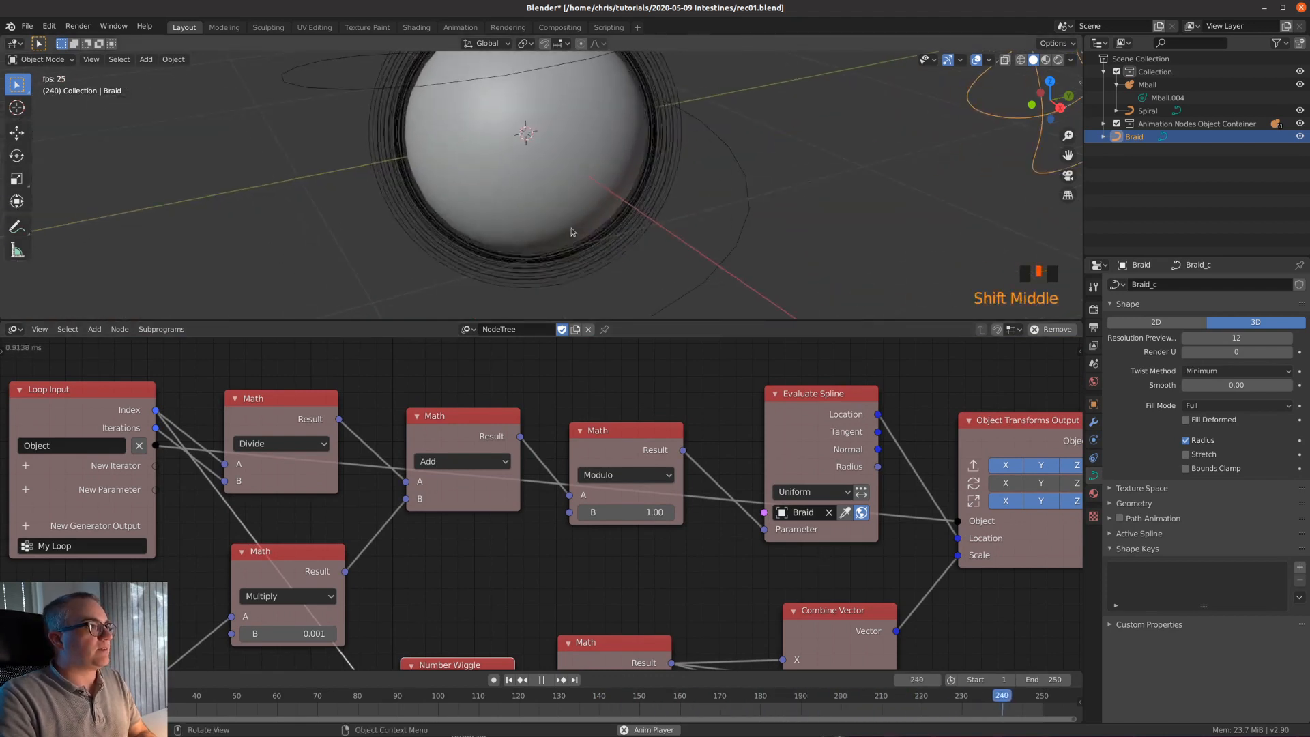
{"action": "scroll", "coordinate": [573, 232], "scroll_direction": "down", "scroll_amount": 7}
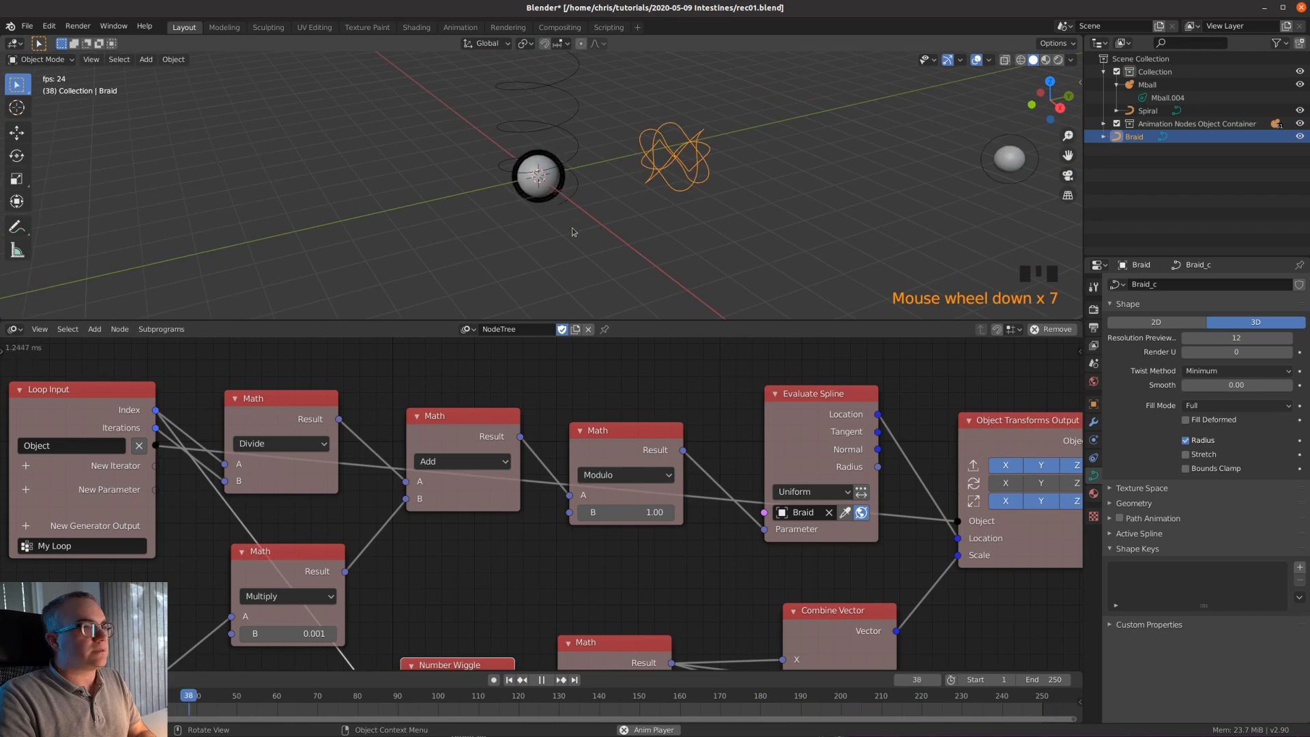
{"action": "scroll", "coordinate": [539, 185], "scroll_direction": "up", "scroll_amount": 3}
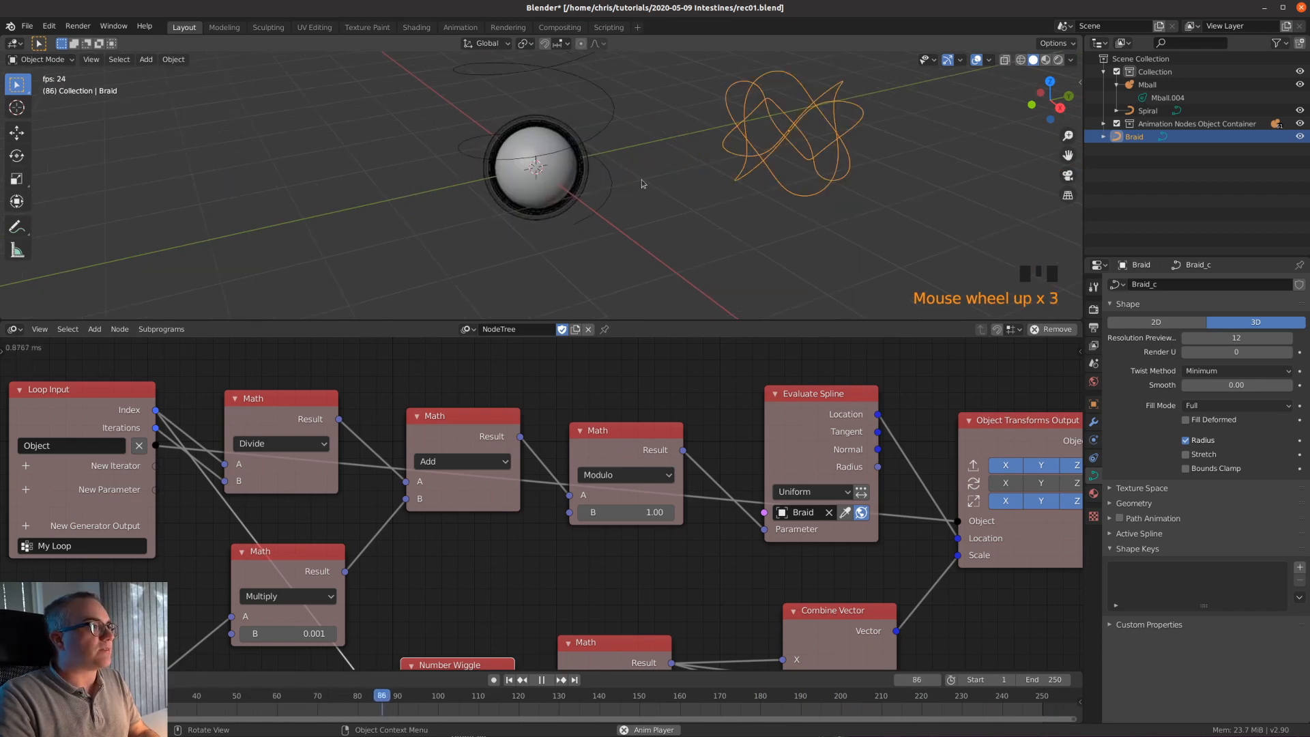
{"action": "key", "text": "space"}
- Clear the Braid curve's location to centre it at the origin and scale it uniformly by 2.381
{"action": "left_click_drag", "start_coordinate": [831, 412], "coordinate": [833, 412]}
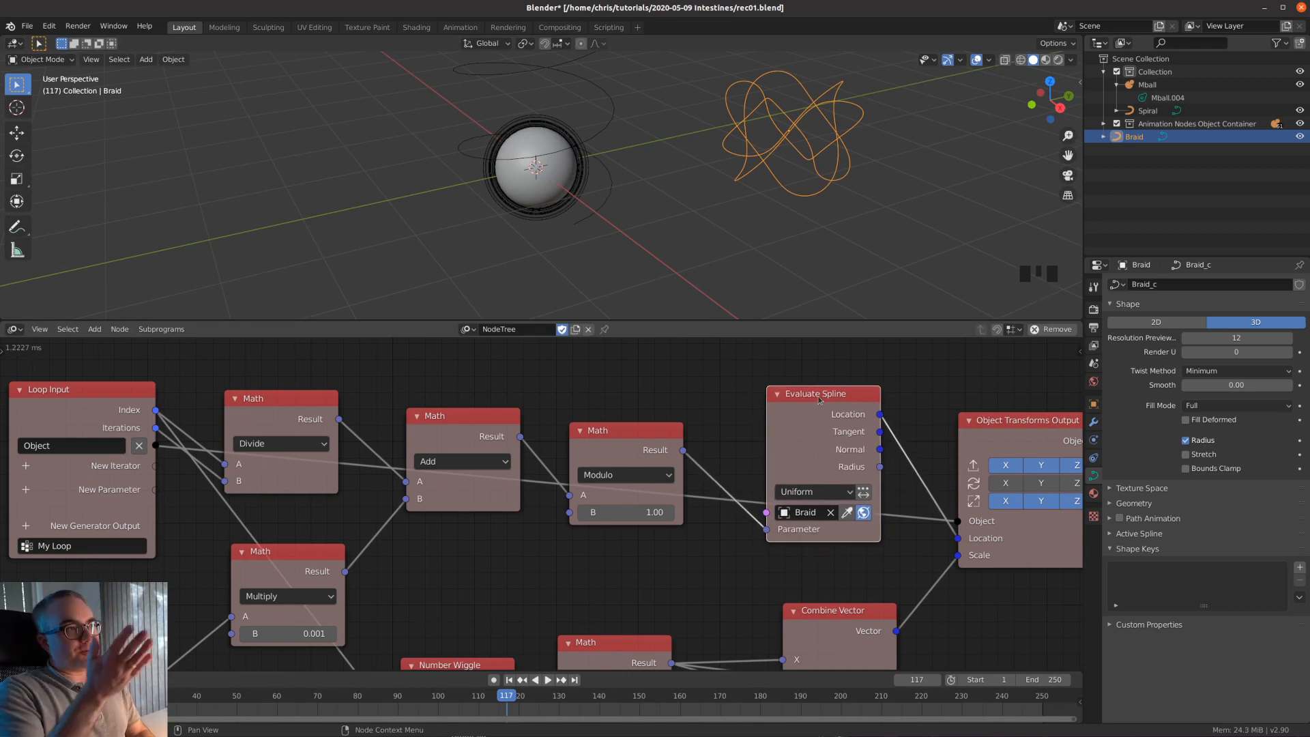
{"action": "middle_click_drag", "start_coordinate": [848, 123], "coordinate": [806, 183], "text": "shift"}
{"action": "key", "text": "alt+g"}
{"action": "key", "text": "s"}
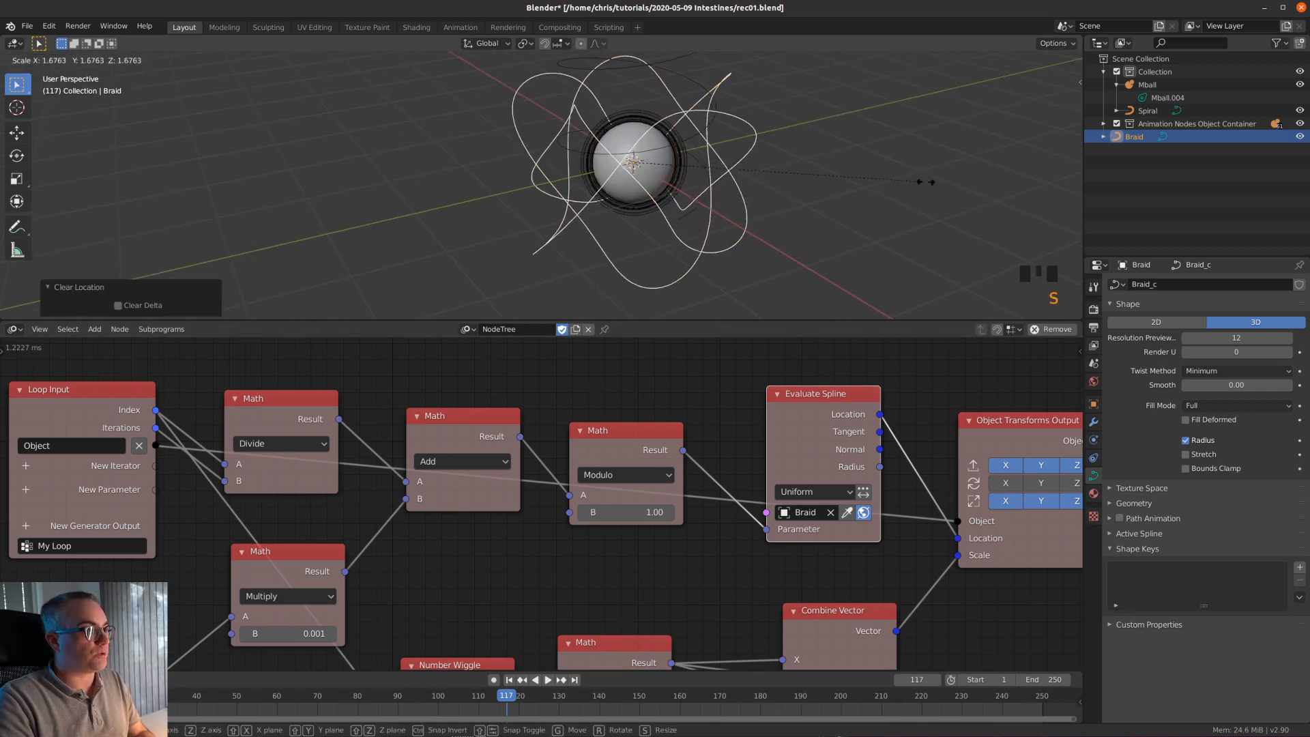
{"action": "left_click", "coordinate": [1043, 174]}
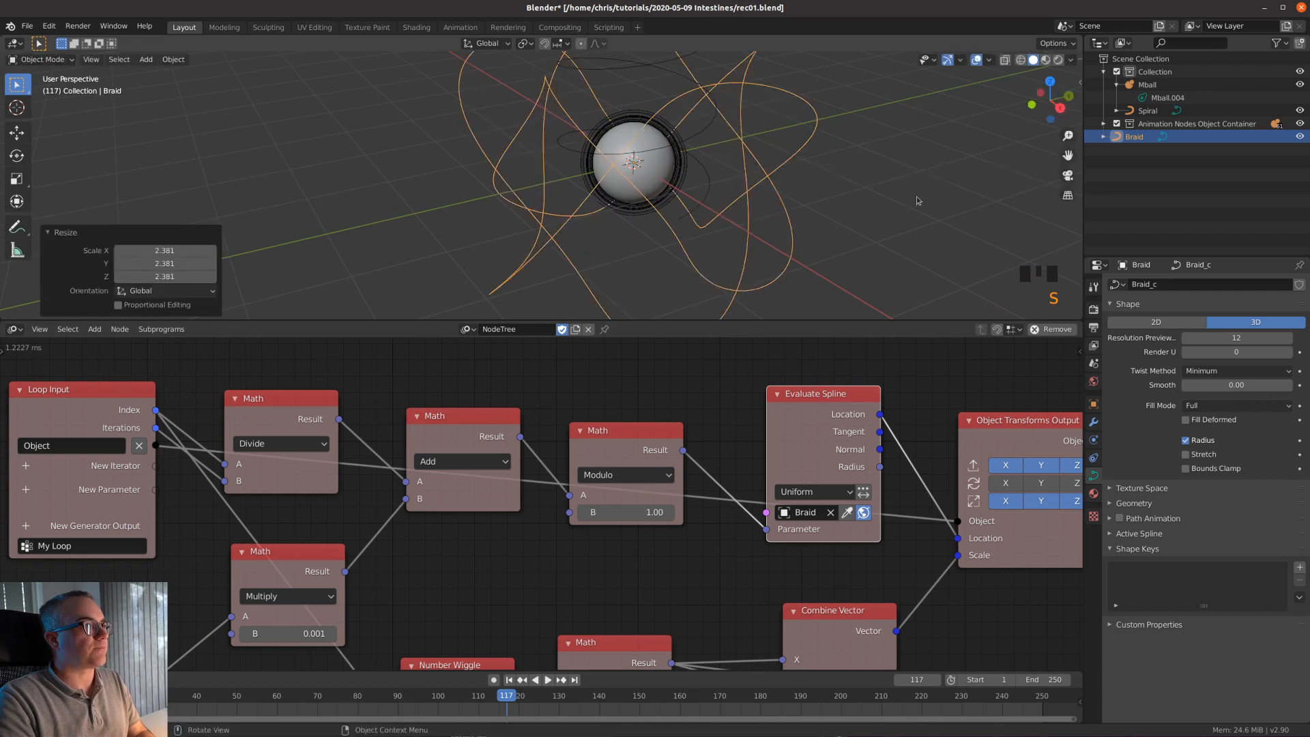
- Apply the Braid curve's scale
{"action": "key", "text": "ctrl+a"}
{"action": "left_click", "coordinate": [862, 223]}
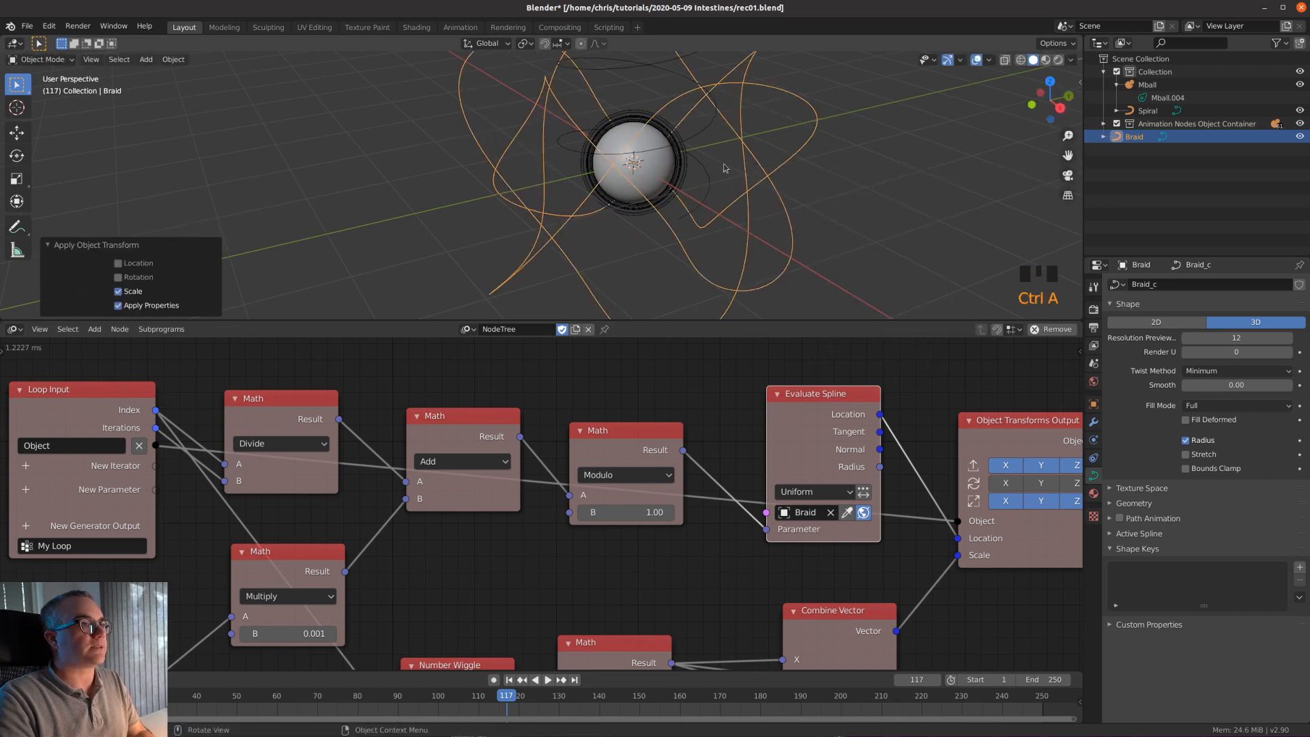
{"action": "middle_click_drag", "start_coordinate": [724, 168], "coordinate": [720, 191], "text": "shift"}
- Convert the Braid curve to a mesh and inspect its selected vertices in Edit Mode
{"action": "right_click", "coordinate": [745, 144]}
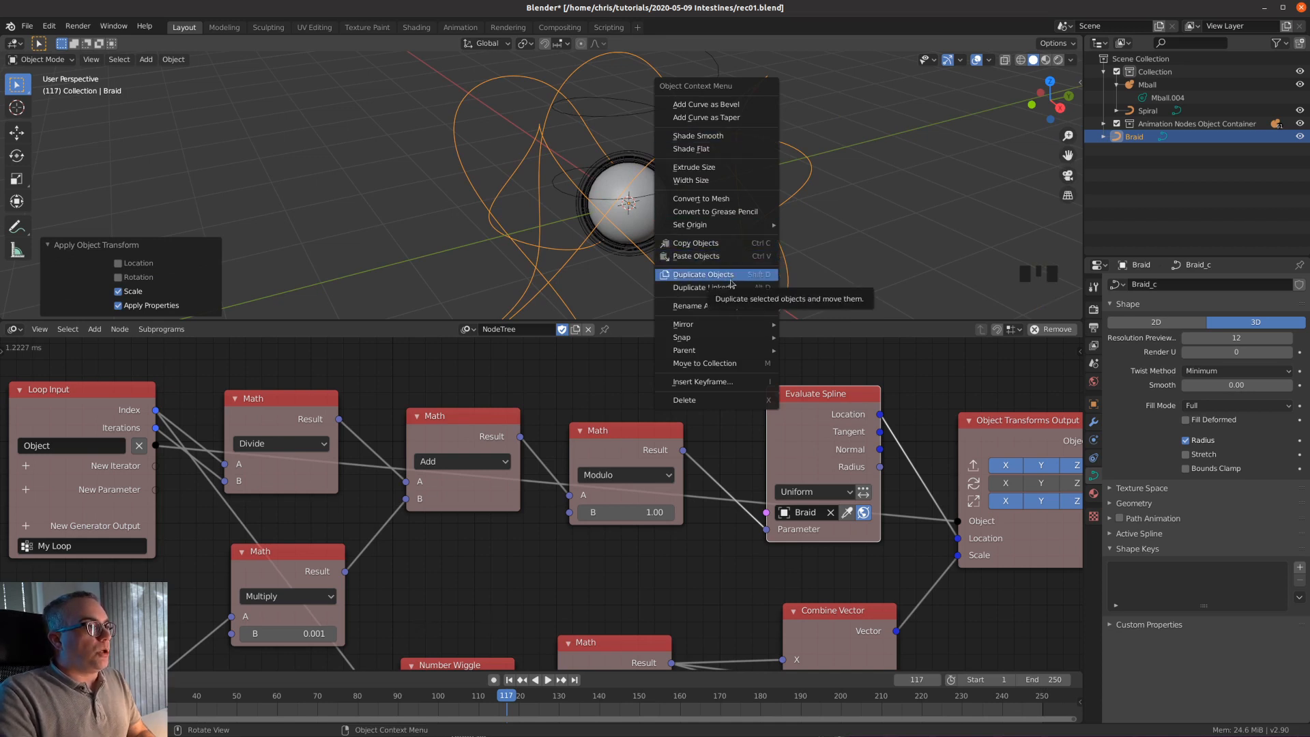
{"action": "left_click", "coordinate": [731, 204]}
{"action": "key", "text": "Tab"}
{"action": "scroll", "coordinate": [782, 206], "scroll_direction": "up", "scroll_amount": 2}
{"action": "key", "text": "a"}
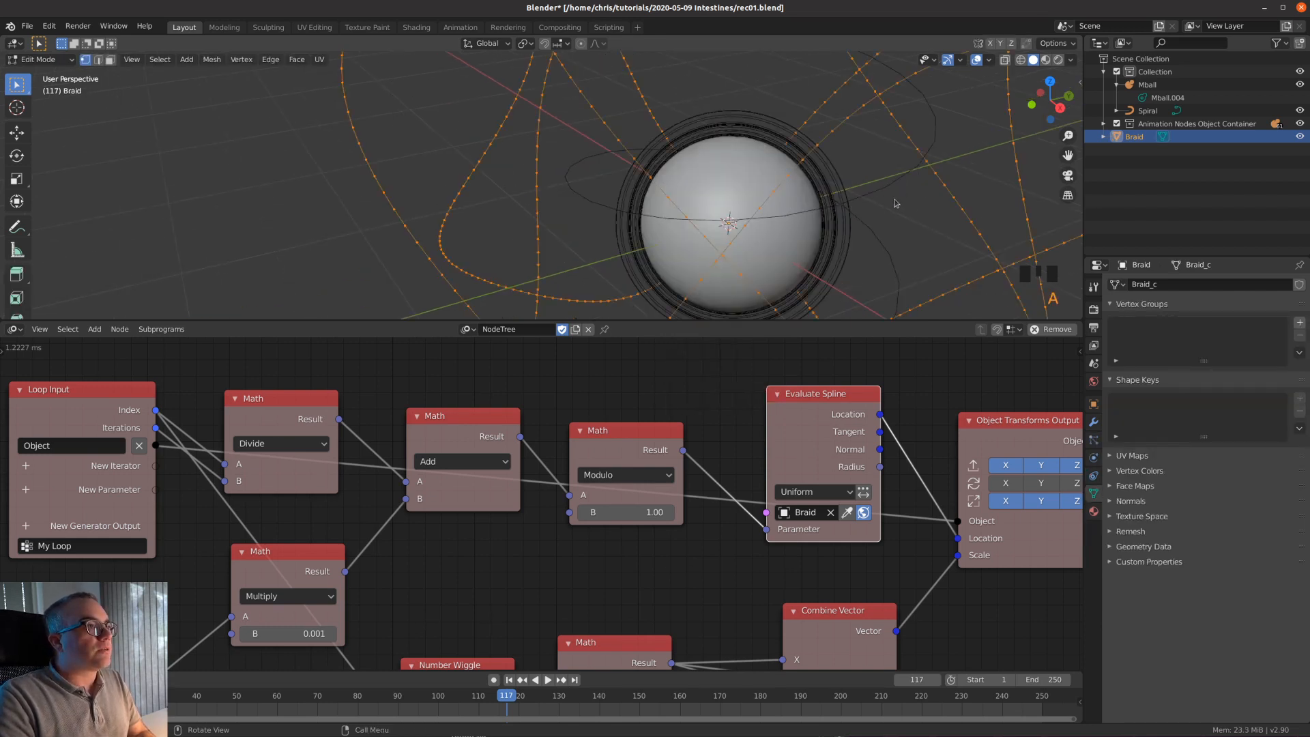
{"action": "scroll", "coordinate": [900, 203], "scroll_direction": "down", "scroll_amount": 4}
{"action": "scroll", "coordinate": [730, 217], "scroll_direction": "up", "scroll_amount": 2}
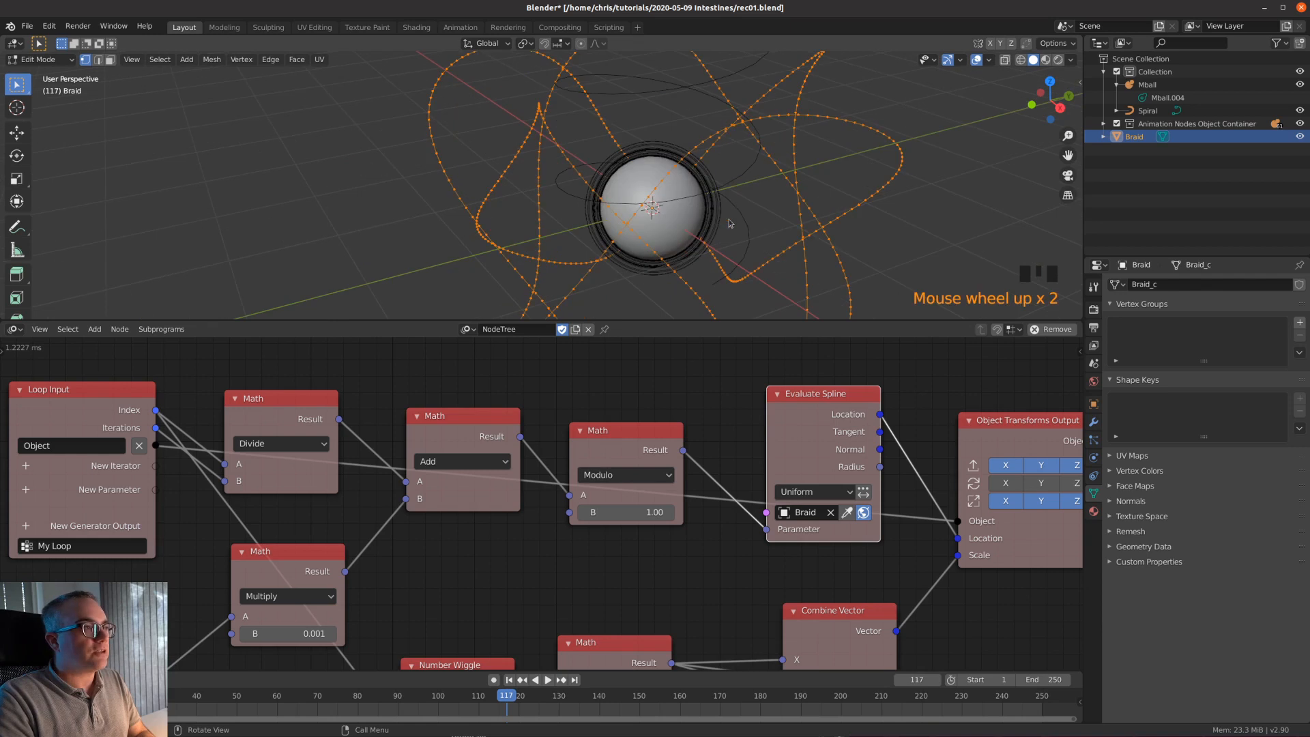
{"action": "key", "text": "Tab"}
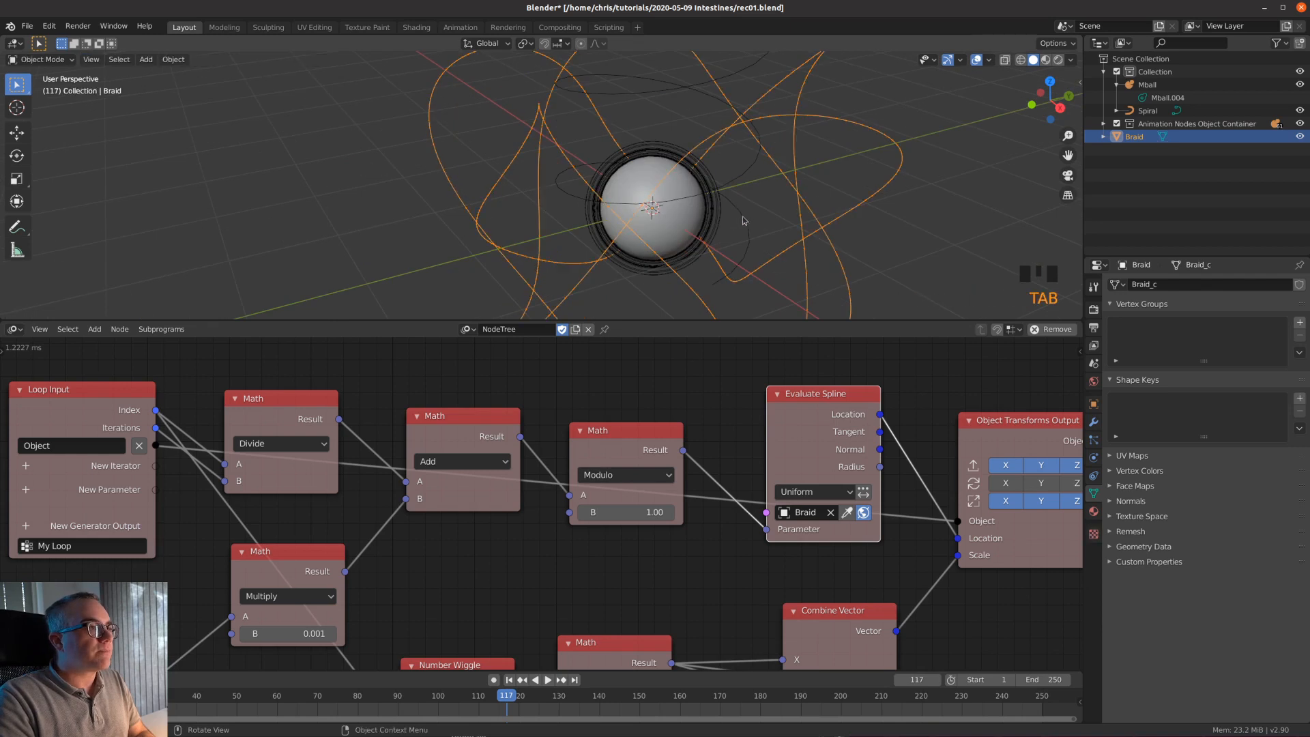
- Convert the Braid mesh back to a curve and inspect its points in Edit Mode before returning to Object Mode
{"action": "right_click", "coordinate": [797, 119]}
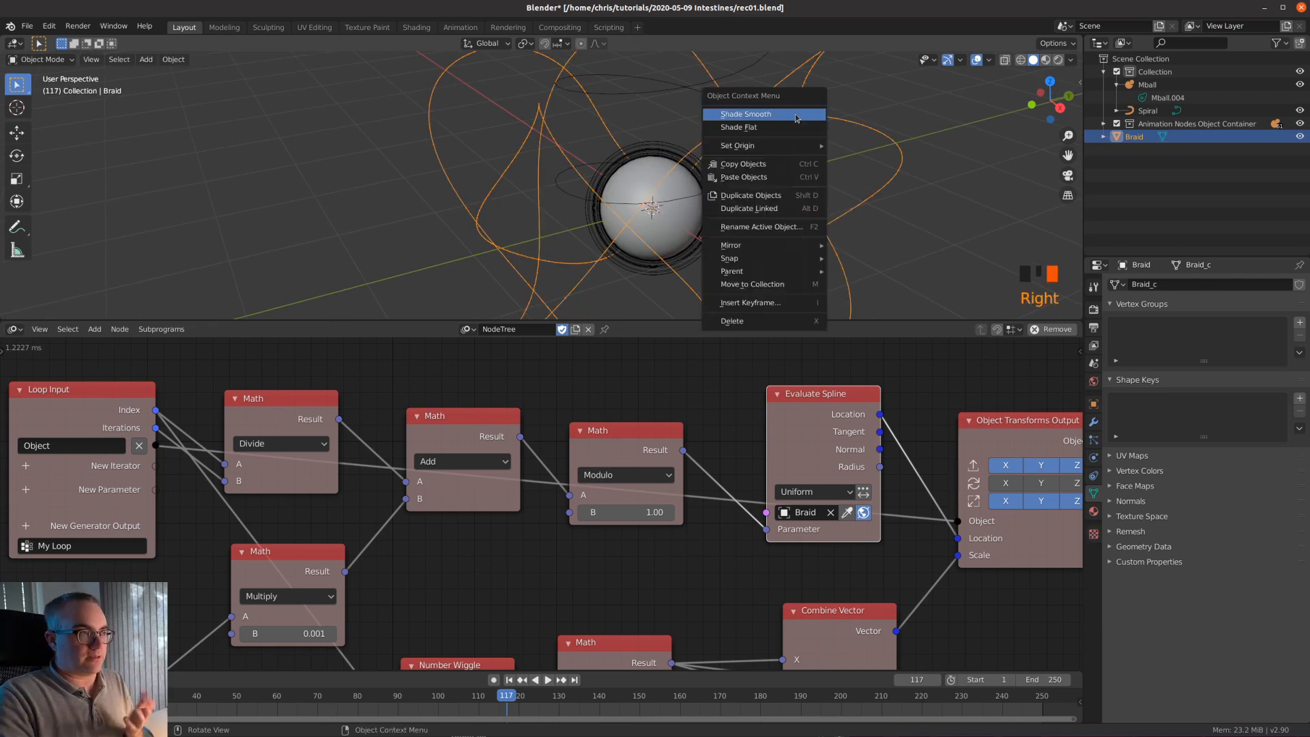
{"action": "left_click", "coordinate": [797, 119]}
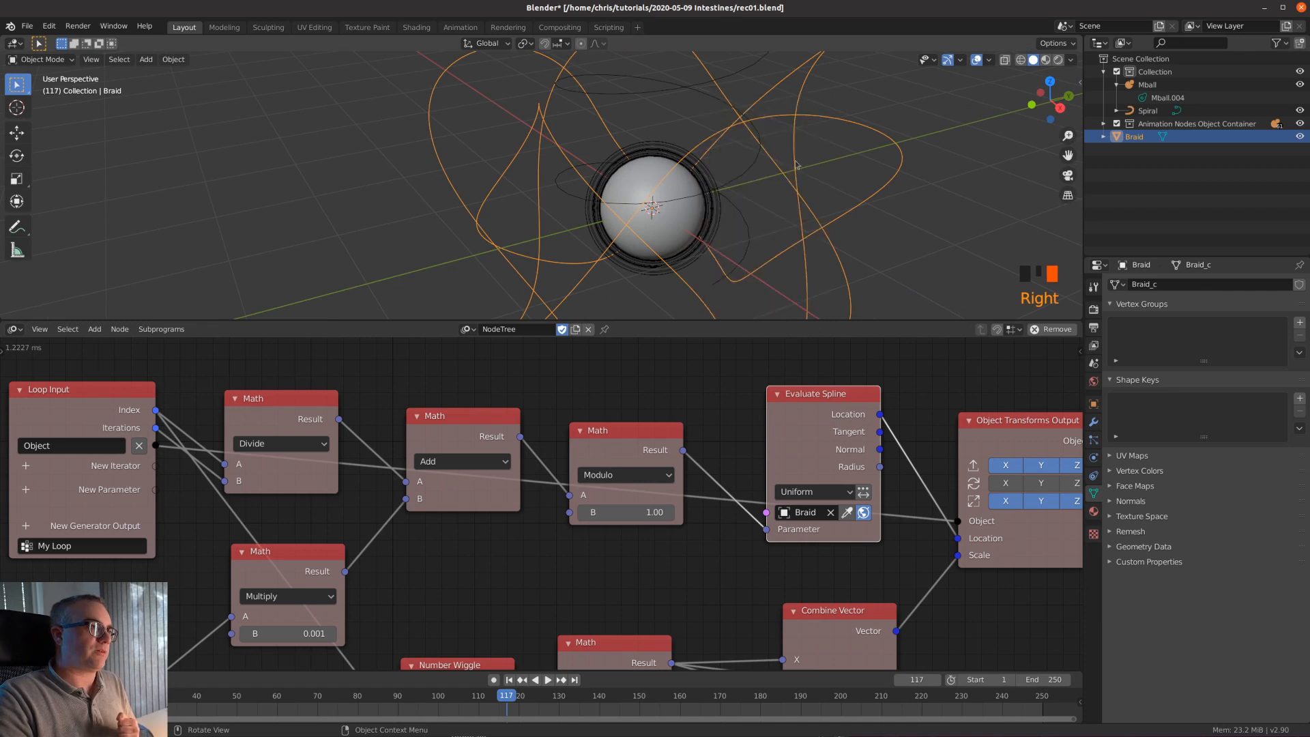
{"action": "right_click", "coordinate": [778, 120]}
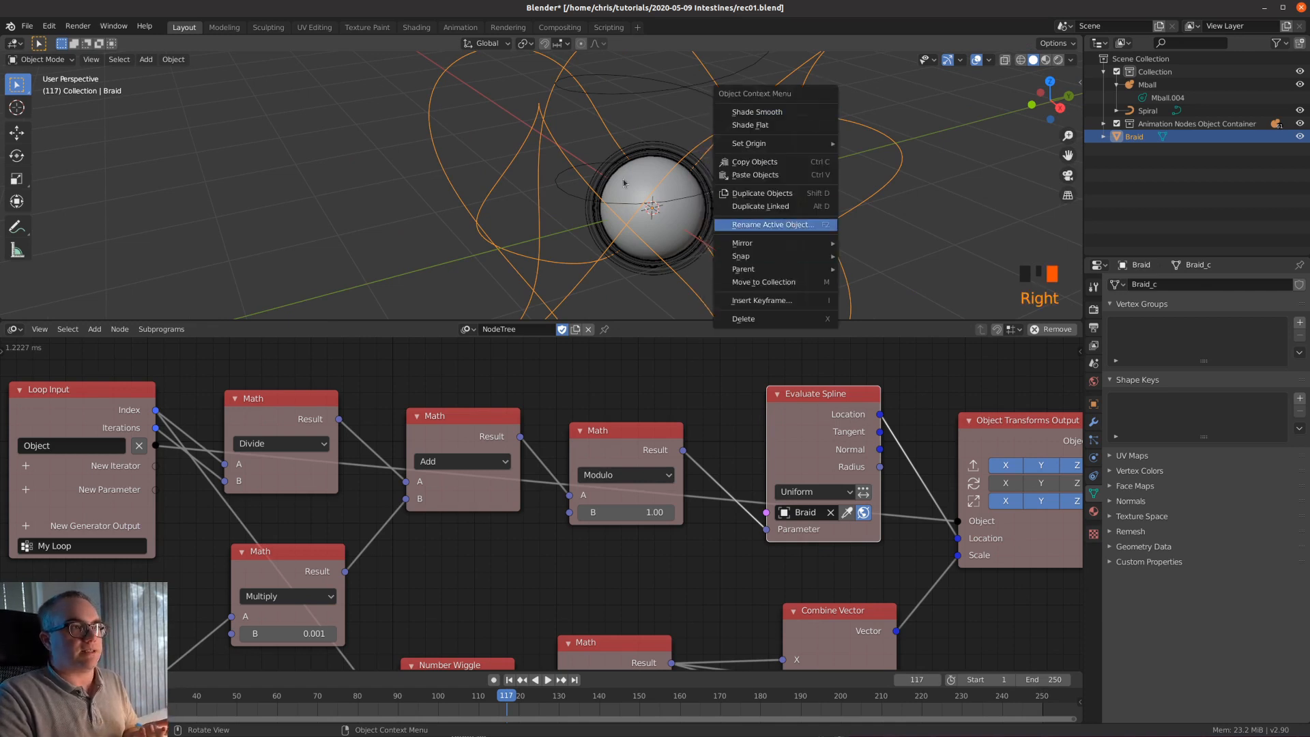
{"action": "left_click", "coordinate": [172, 60]}
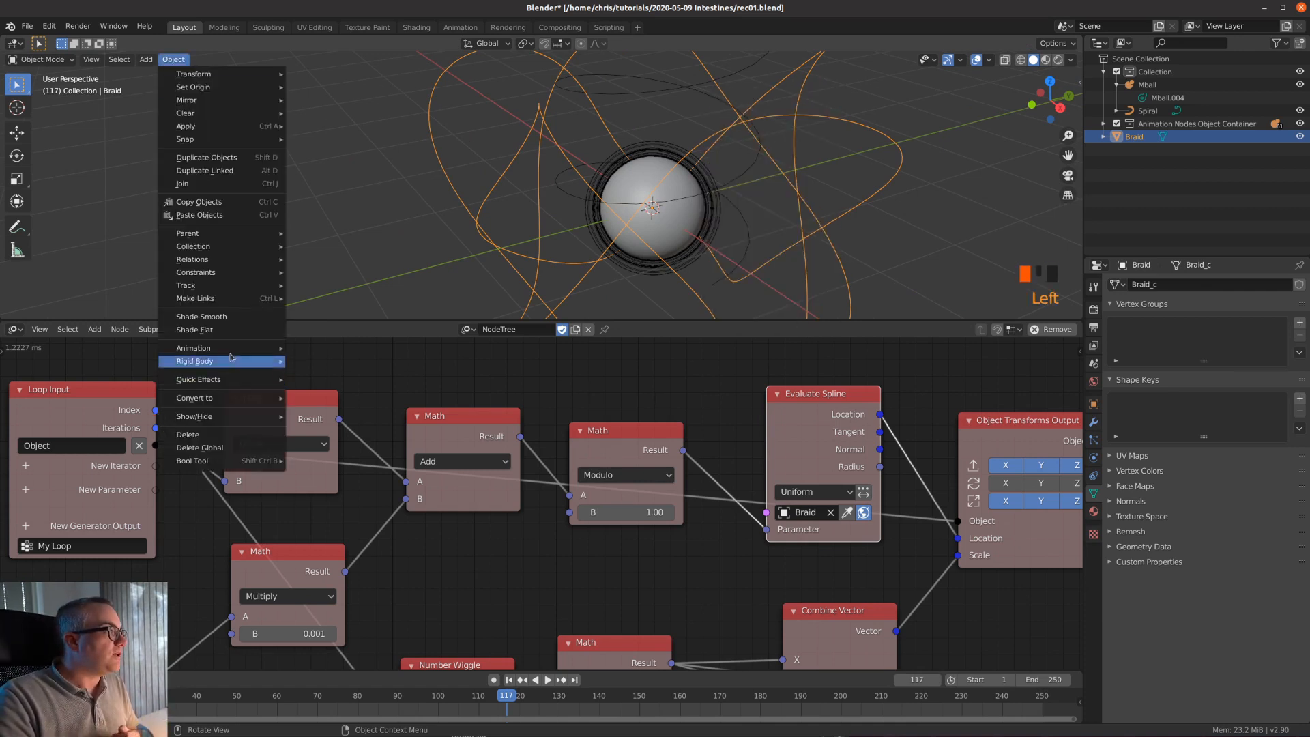
{"action": "mouse_move", "coordinate": [234, 406]}
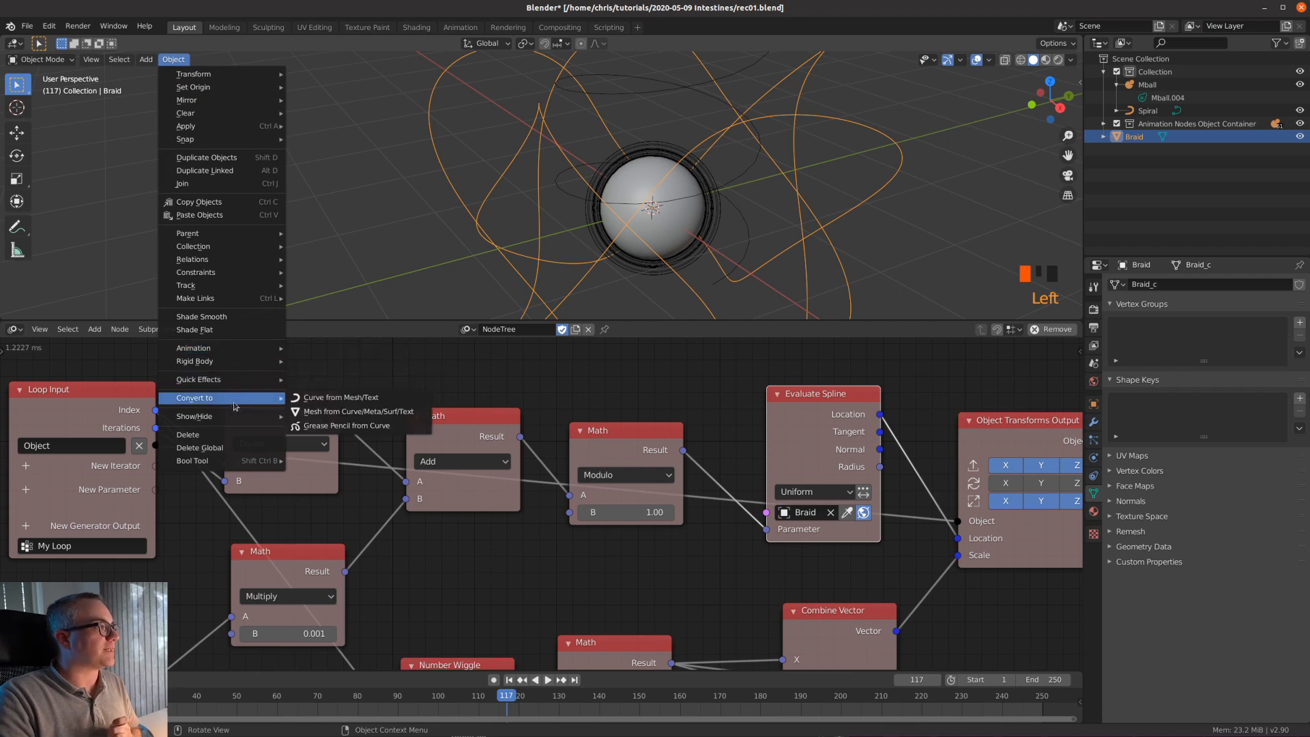
{"action": "left_click", "coordinate": [352, 398]}
{"action": "key", "text": "Tab"}
{"action": "scroll", "coordinate": [815, 188], "scroll_direction": "up", "scroll_amount": 2}
{"action": "scroll", "coordinate": [829, 201], "scroll_direction": "down", "scroll_amount": 3}
{"action": "key", "text": "Tab"}
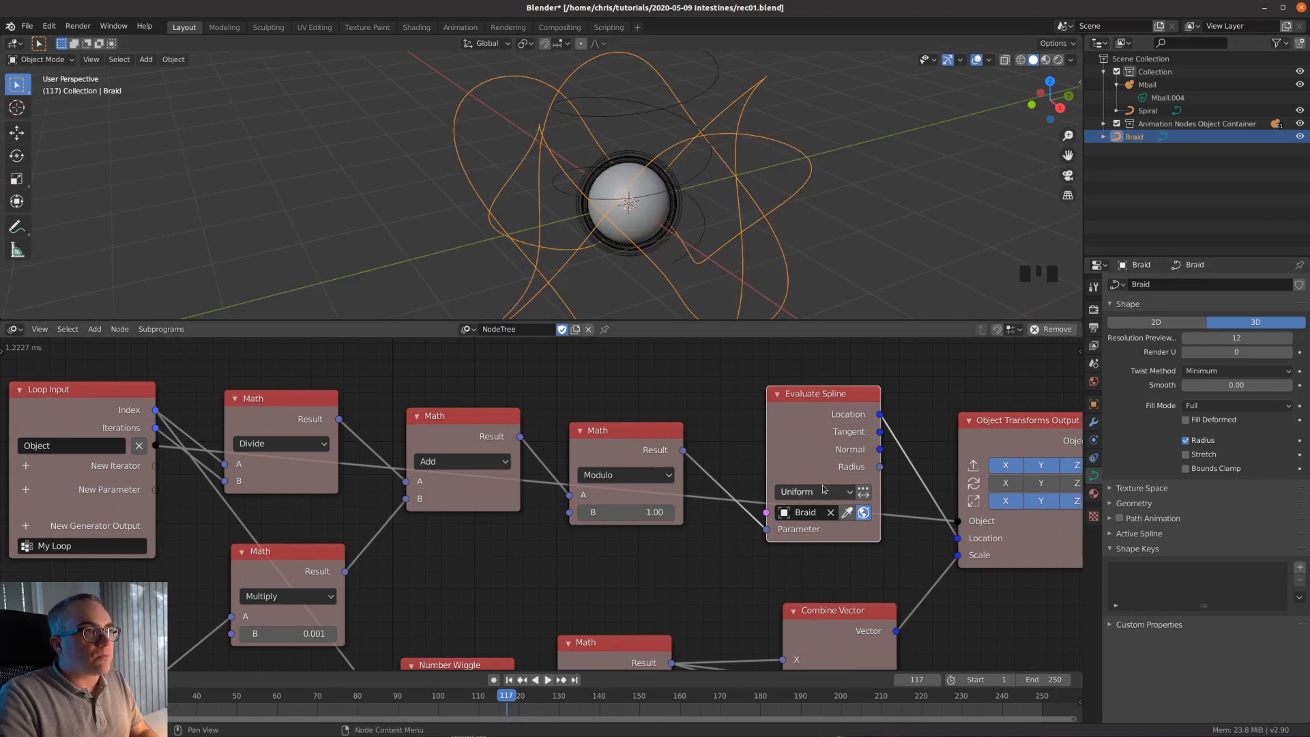
- Rewind to frame 1 and play the animation to examine the metaballs along the converted braid
{"action": "left_click", "coordinate": [510, 680]}
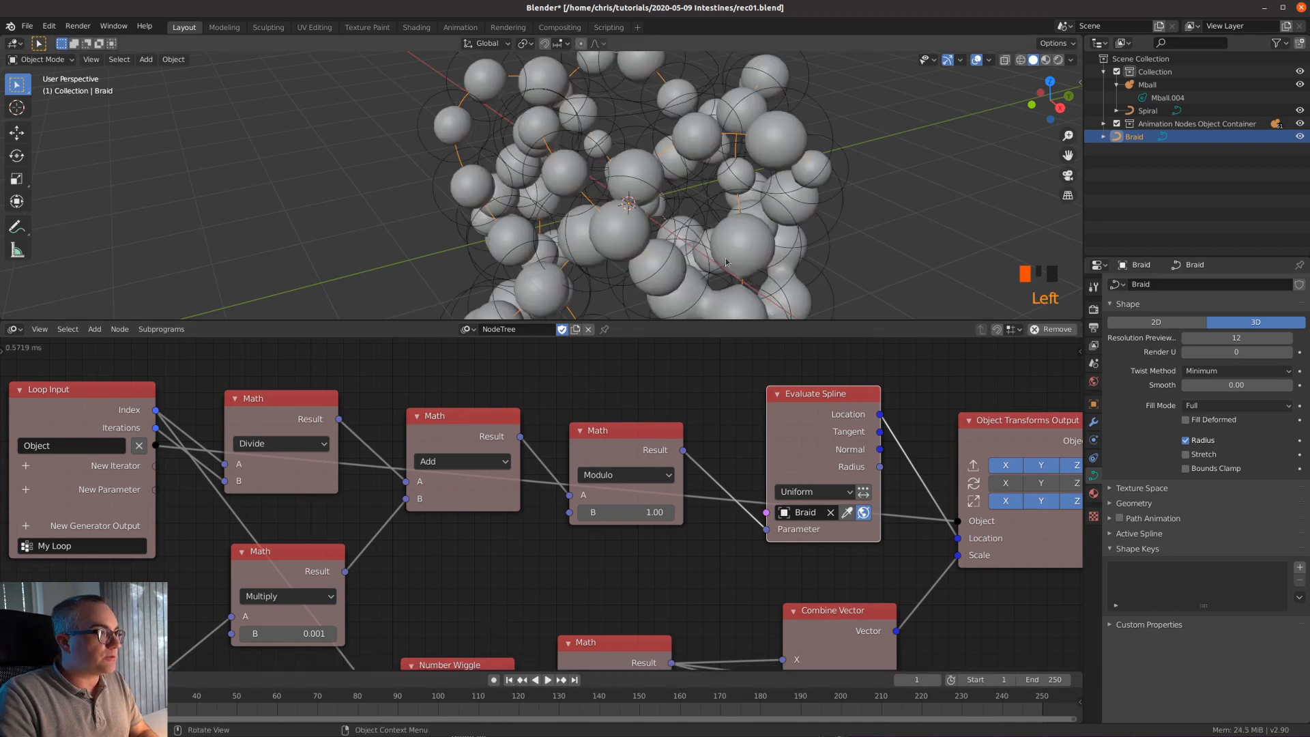
{"action": "key", "text": "space"}
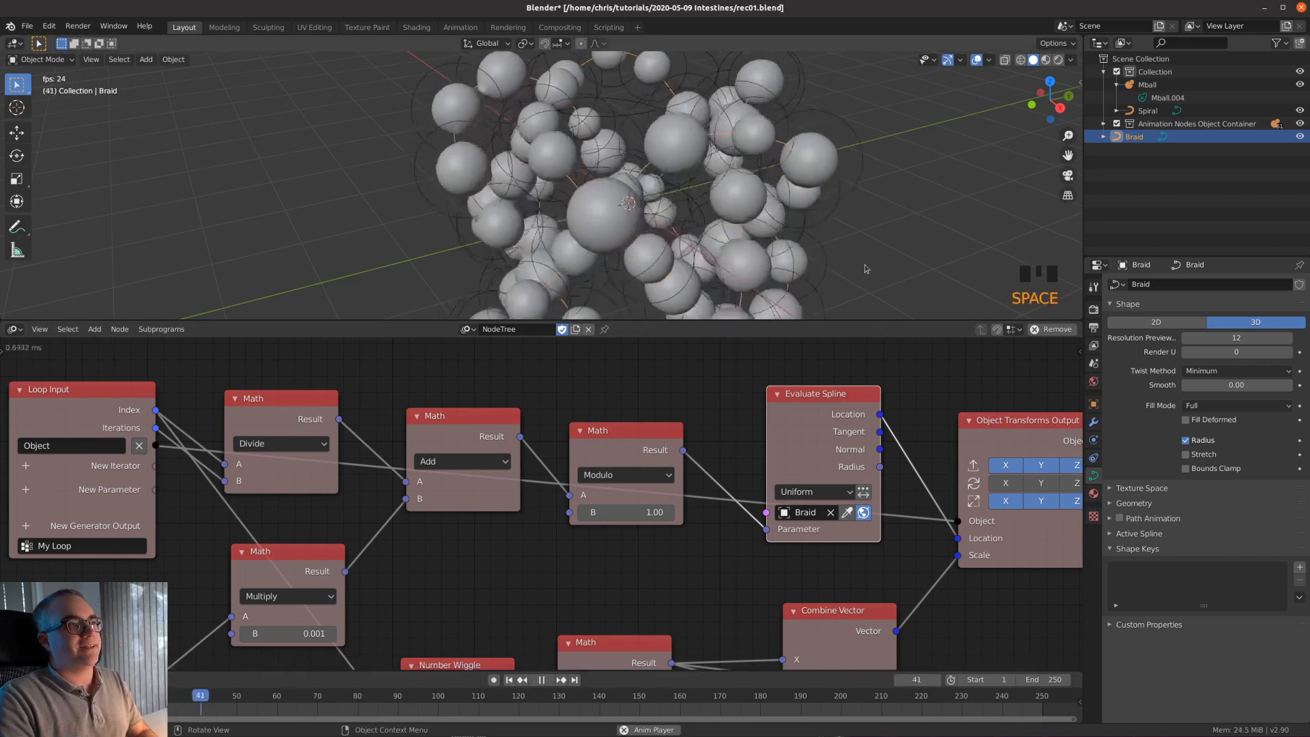
{"action": "middle_click_drag", "start_coordinate": [856, 229], "coordinate": [780, 242]}
{"action": "scroll", "coordinate": [844, 245], "scroll_direction": "down", "scroll_amount": 2}
{"action": "scroll", "coordinate": [844, 246], "scroll_direction": "up", "scroll_amount": 2}
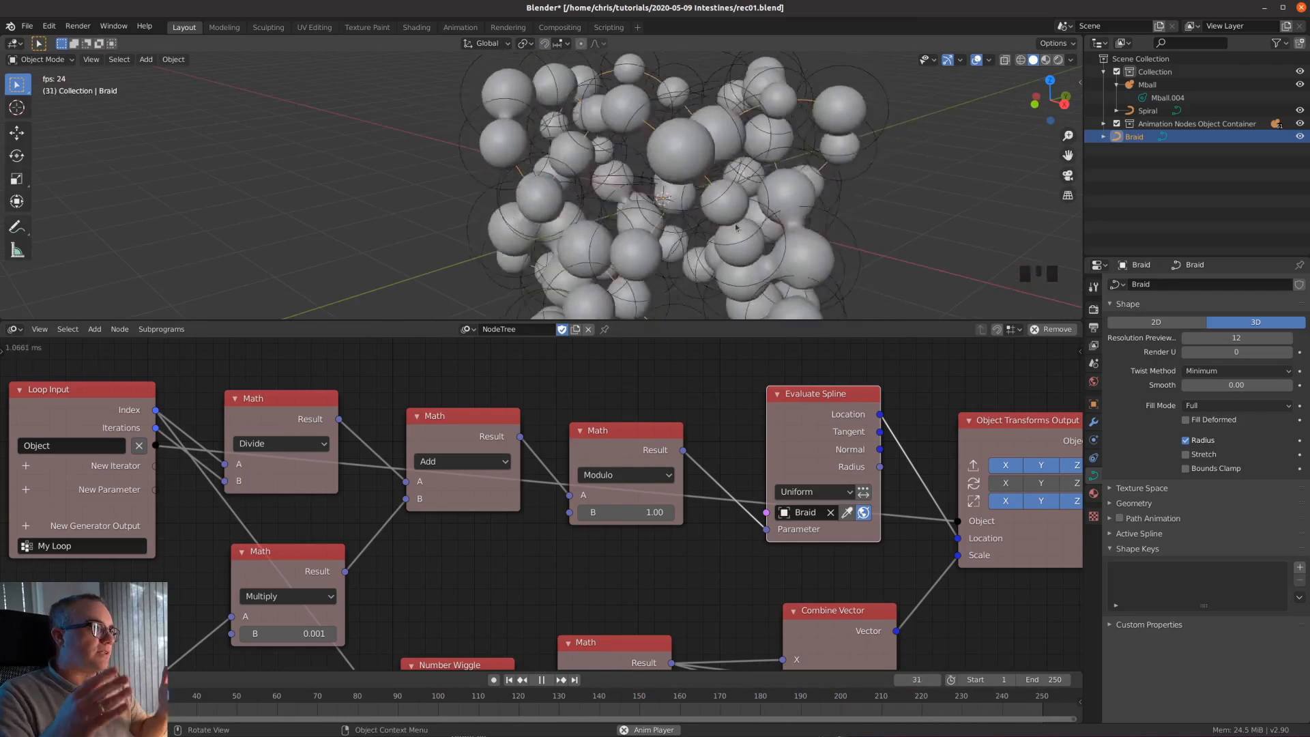
- Set the Object Instancer's instances to 100 and examine the animated metaball tube around the braid
{"action": "scroll", "coordinate": [321, 461], "scroll_direction": "down", "scroll_amount": 4}
{"action": "middle_click_drag", "start_coordinate": [322, 460], "coordinate": [608, 557]}
{"action": "scroll", "coordinate": [608, 556], "scroll_direction": "up", "scroll_amount": 6}
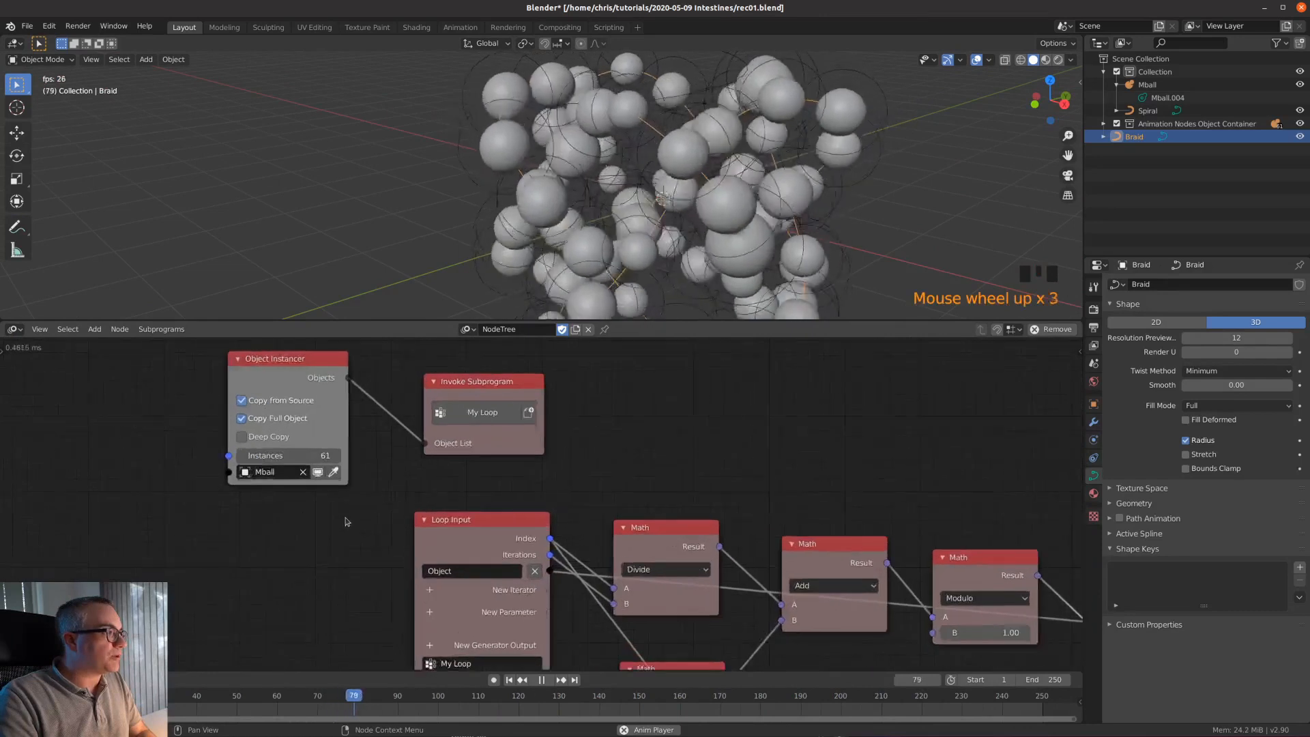
{"action": "left_click", "coordinate": [244, 442]}
{"action": "type", "text": "100"}
{"action": "key", "text": "Return"}
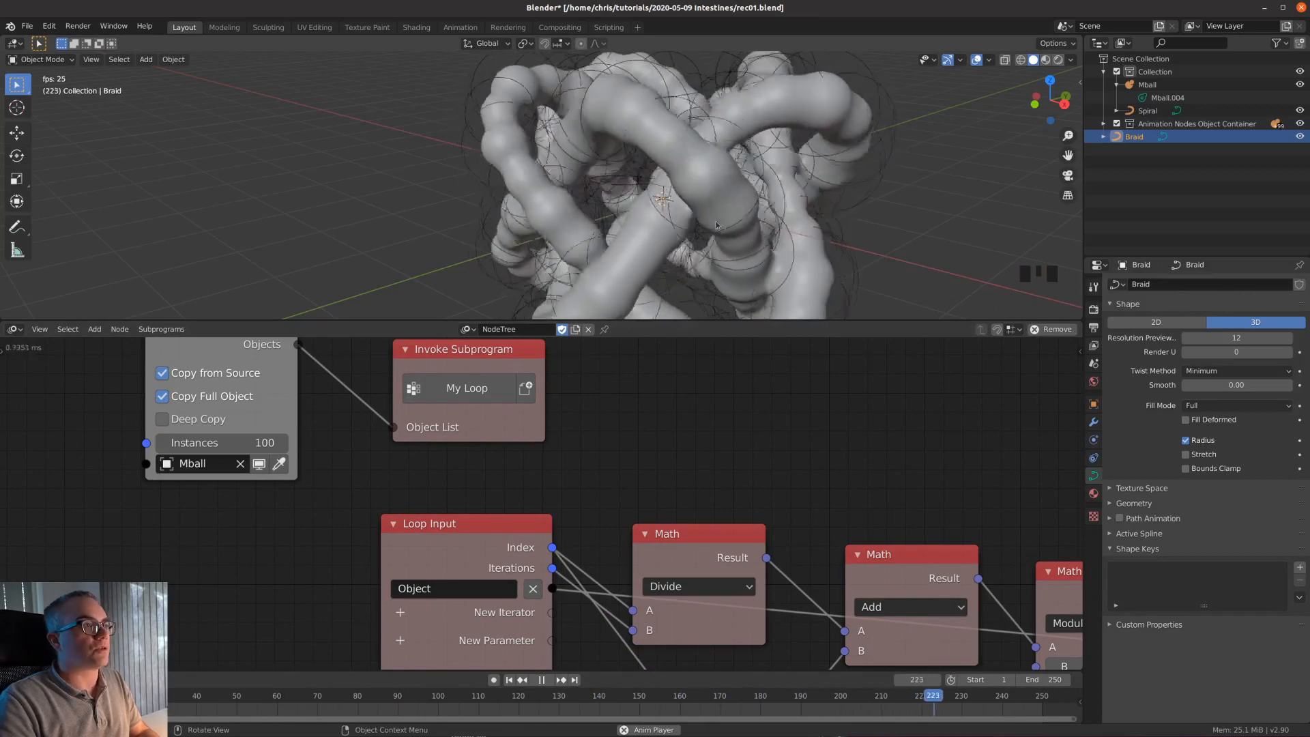
{"action": "scroll", "coordinate": [785, 218], "scroll_direction": "down", "scroll_amount": 2}
{"action": "middle_click_drag", "start_coordinate": [778, 215], "coordinate": [620, 222]}
{"action": "scroll", "coordinate": [764, 212], "scroll_direction": "up", "scroll_amount": 4}
{"action": "scroll", "coordinate": [621, 222], "scroll_direction": "down", "scroll_amount": 2}
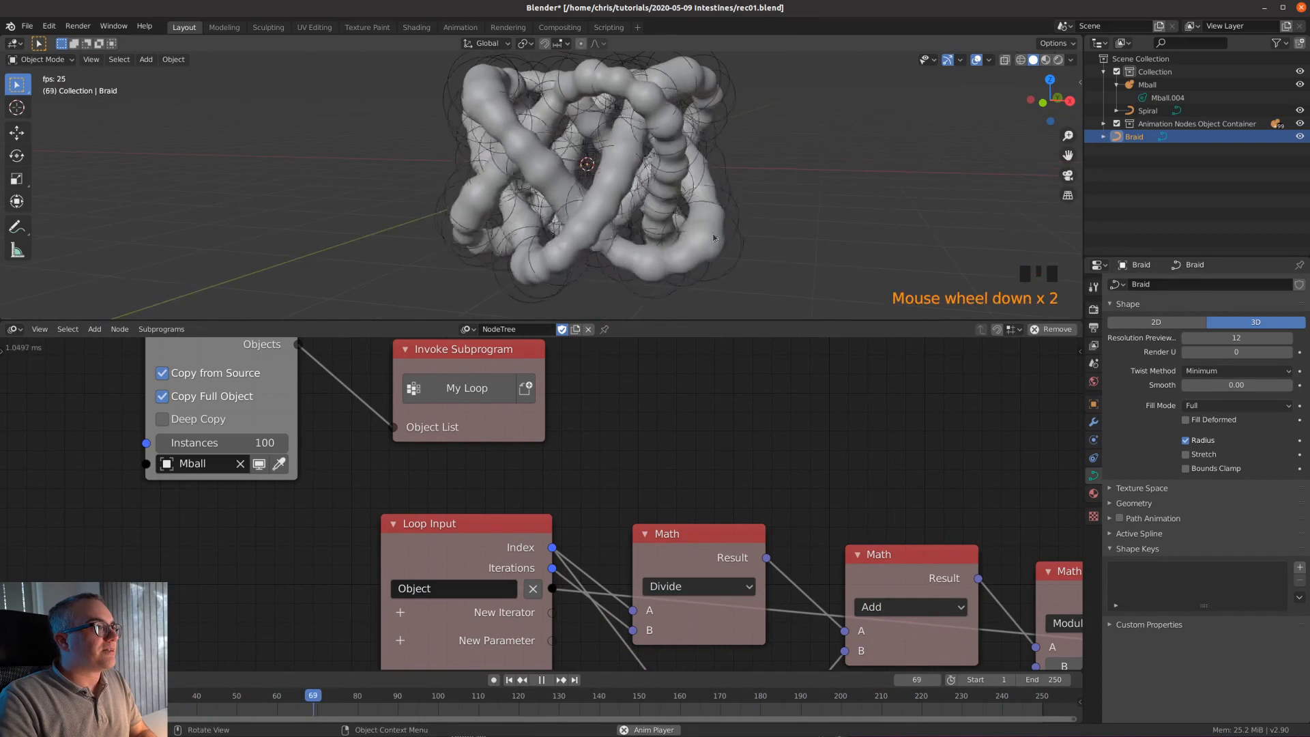
- Set the multiplier of the Math Multiply node fed by Time Info to 0.0007 to slow the movement
{"action": "middle_click_drag", "start_coordinate": [778, 591], "coordinate": [543, 440]}
{"action": "scroll", "coordinate": [655, 518], "scroll_direction": "down", "scroll_amount": 4}
{"action": "middle_click_drag", "start_coordinate": [655, 518], "coordinate": [717, 445]}
{"action": "scroll", "coordinate": [717, 444], "scroll_direction": "up", "scroll_amount": 7}
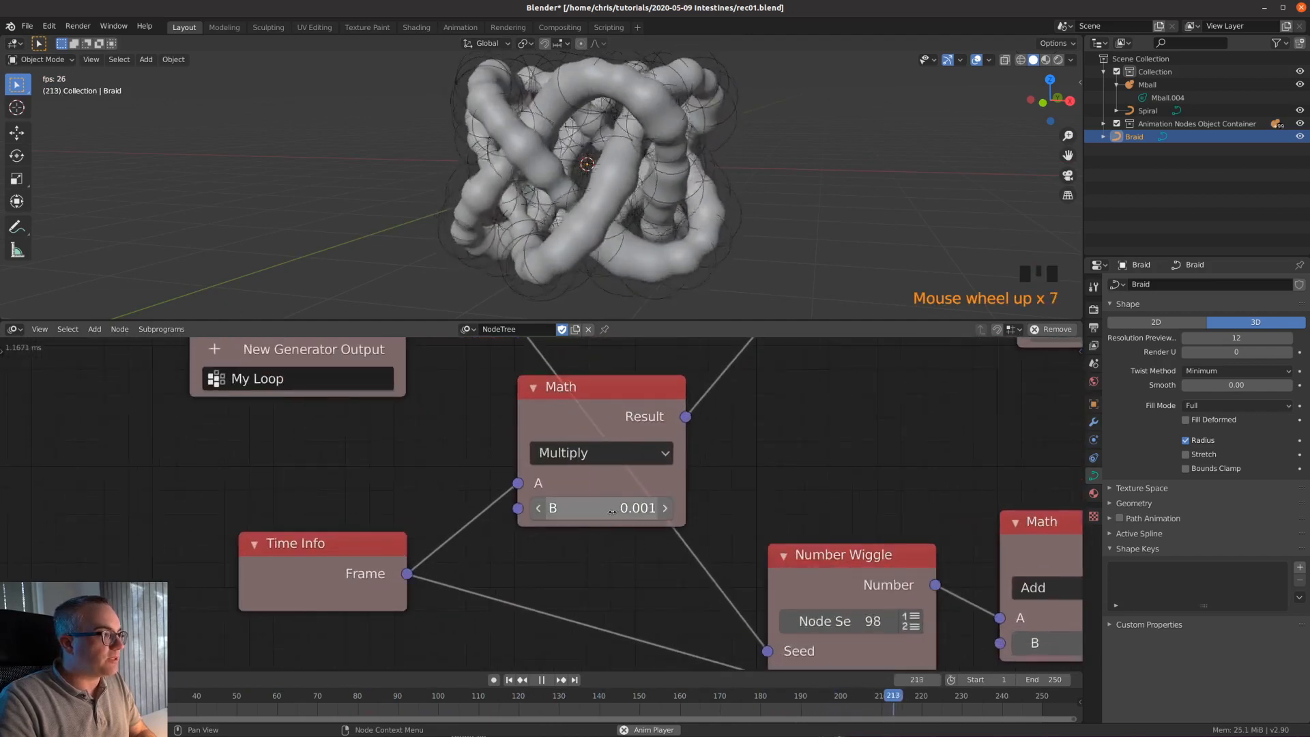
{"action": "left_click", "coordinate": [669, 507]}
{"action": "type", "text": "0.0007"}
{"action": "key", "text": "Return"}
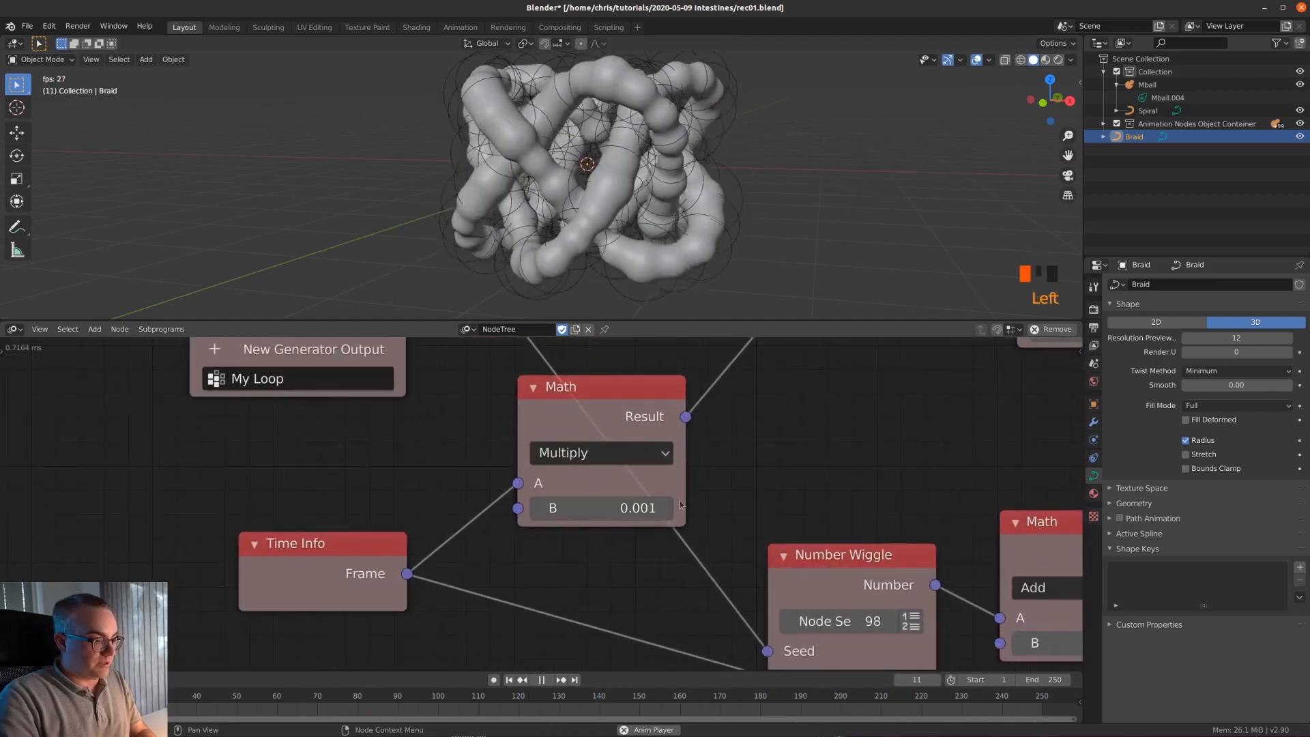
- Examine the slower pulsating motion up close and as a whole, then stop playback and return to frame 1
{"action": "scroll", "coordinate": [661, 224], "scroll_direction": "up", "scroll_amount": 2}
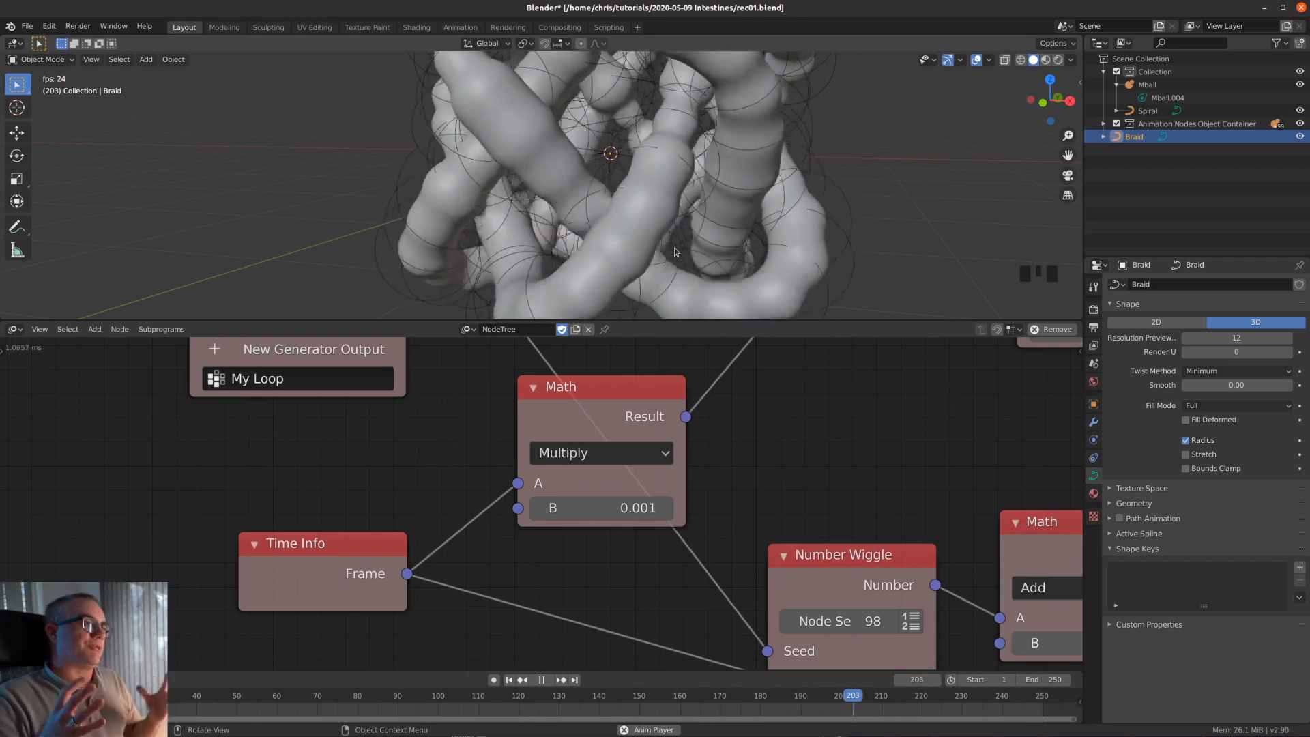
{"action": "scroll", "coordinate": [675, 248], "scroll_direction": "down", "scroll_amount": 3}
{"action": "middle_click_drag", "start_coordinate": [643, 215], "coordinate": [671, 234], "text": "shift"}
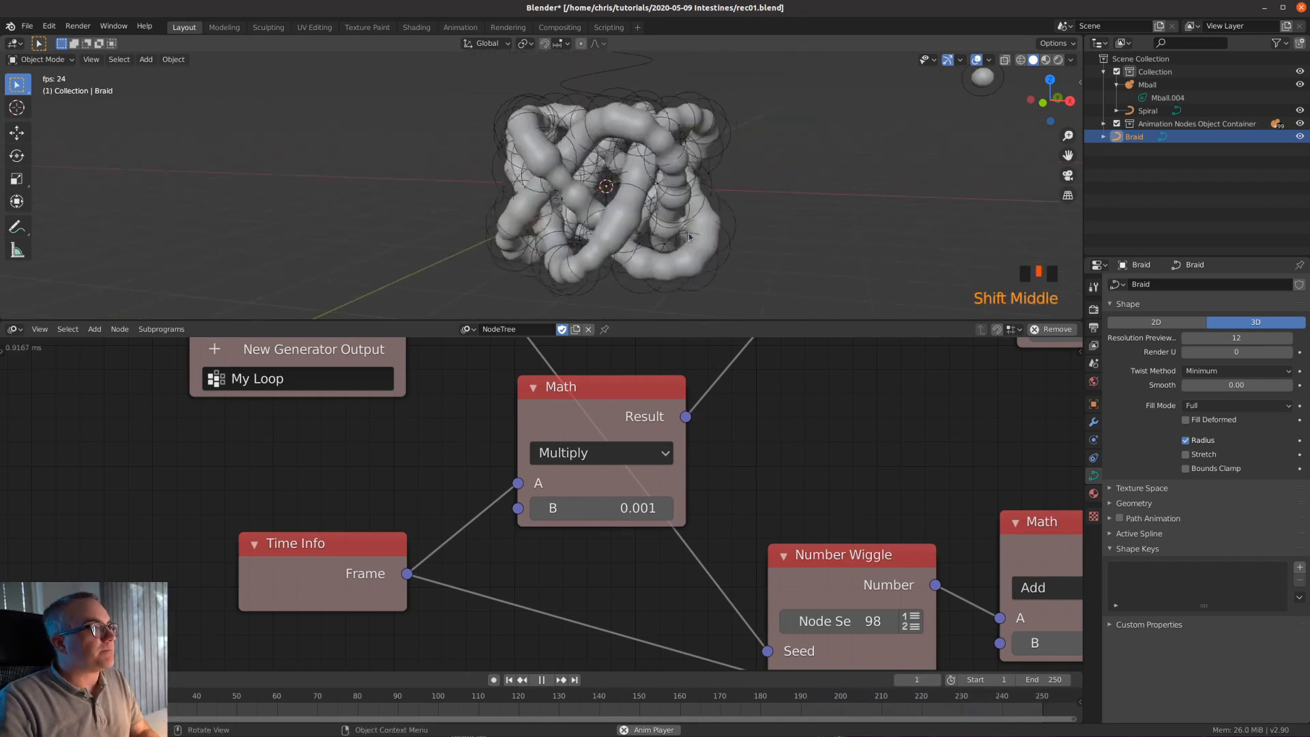
{"action": "key", "text": "space"}
{"action": "left_click", "coordinate": [509, 679]}
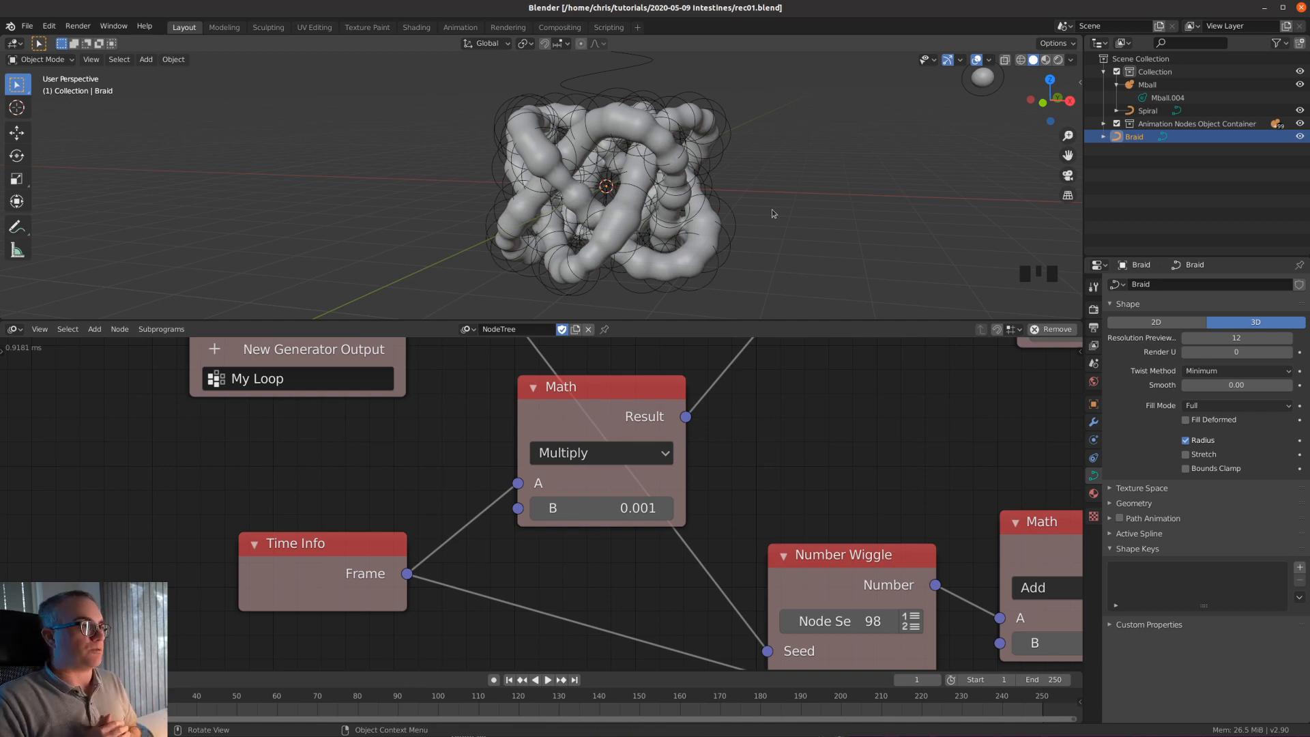
- Enlarge the 3D viewport over the node editor and split it into two side-by-side viewports
{"action": "scroll", "coordinate": [771, 211], "scroll_direction": "down", "scroll_amount": 4}
{"action": "scroll", "coordinate": [757, 128], "scroll_direction": "up", "scroll_amount": 4}
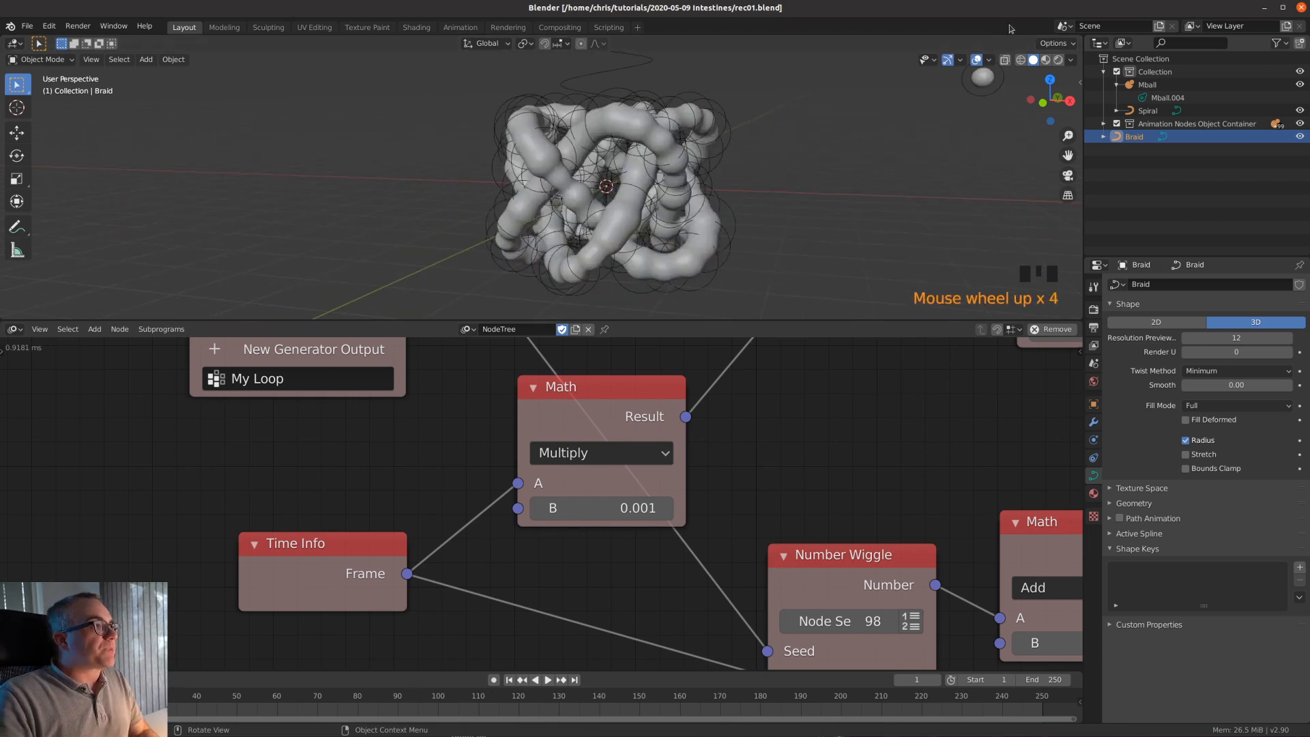
{"action": "left_click_drag", "start_coordinate": [876, 326], "coordinate": [876, 498]}
{"action": "scroll", "coordinate": [828, 620], "scroll_direction": "down", "scroll_amount": 5}
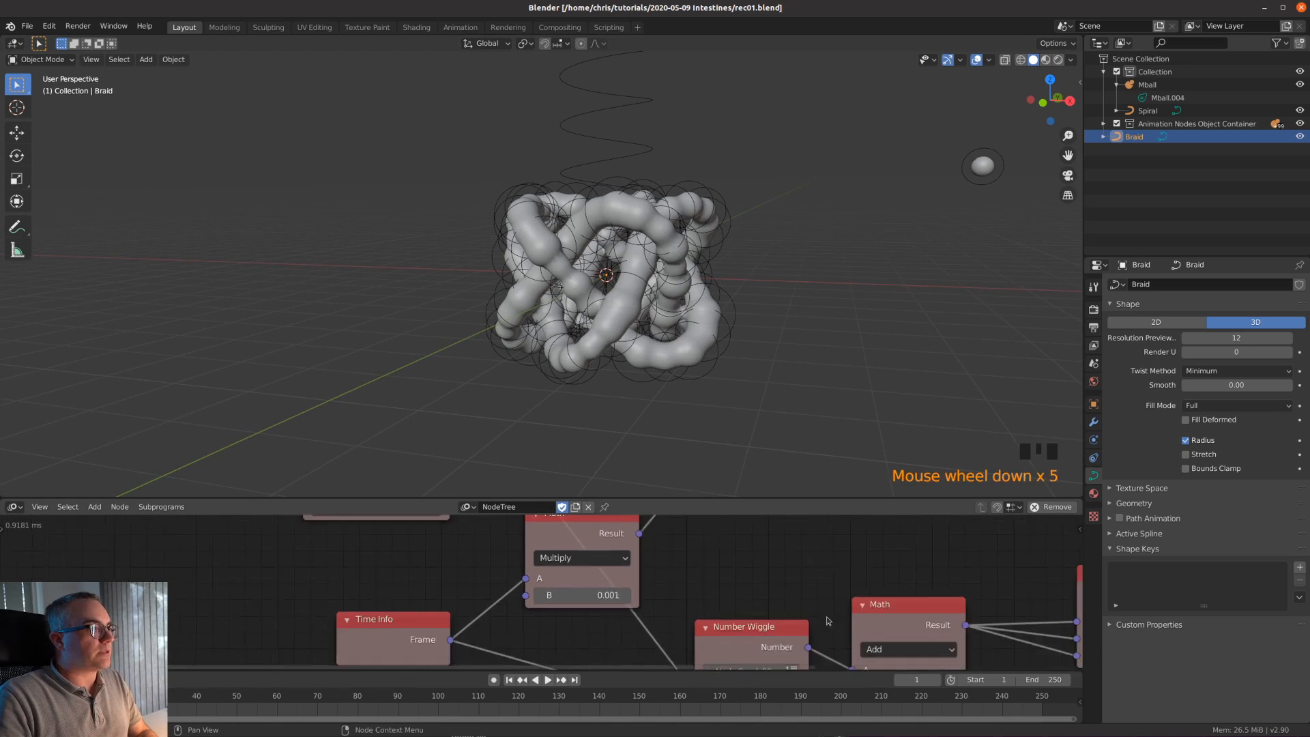
{"action": "scroll", "coordinate": [828, 621], "scroll_direction": "down", "scroll_amount": 14}
{"action": "middle_click_drag", "start_coordinate": [829, 621], "coordinate": [793, 607]}
{"action": "scroll", "coordinate": [795, 614], "scroll_direction": "up", "scroll_amount": 6}
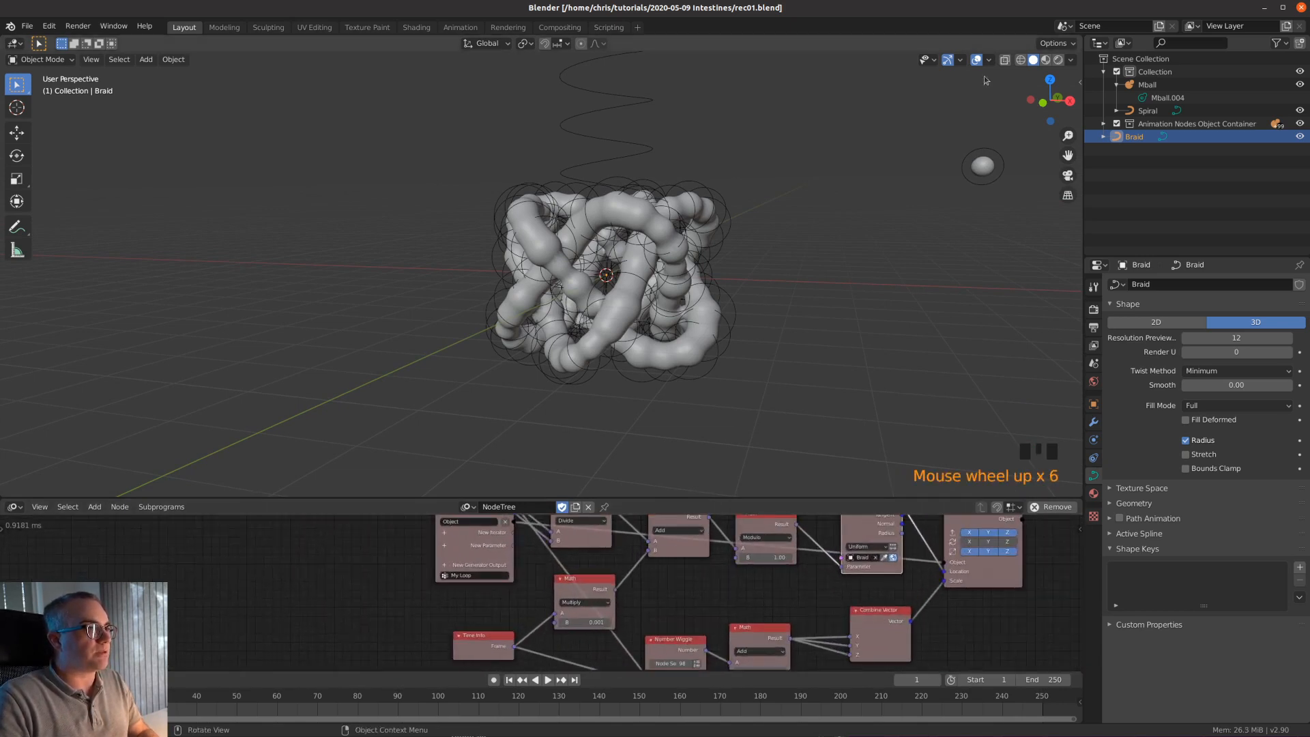
{"action": "left_click_drag", "start_coordinate": [1078, 36], "coordinate": [382, 250]}
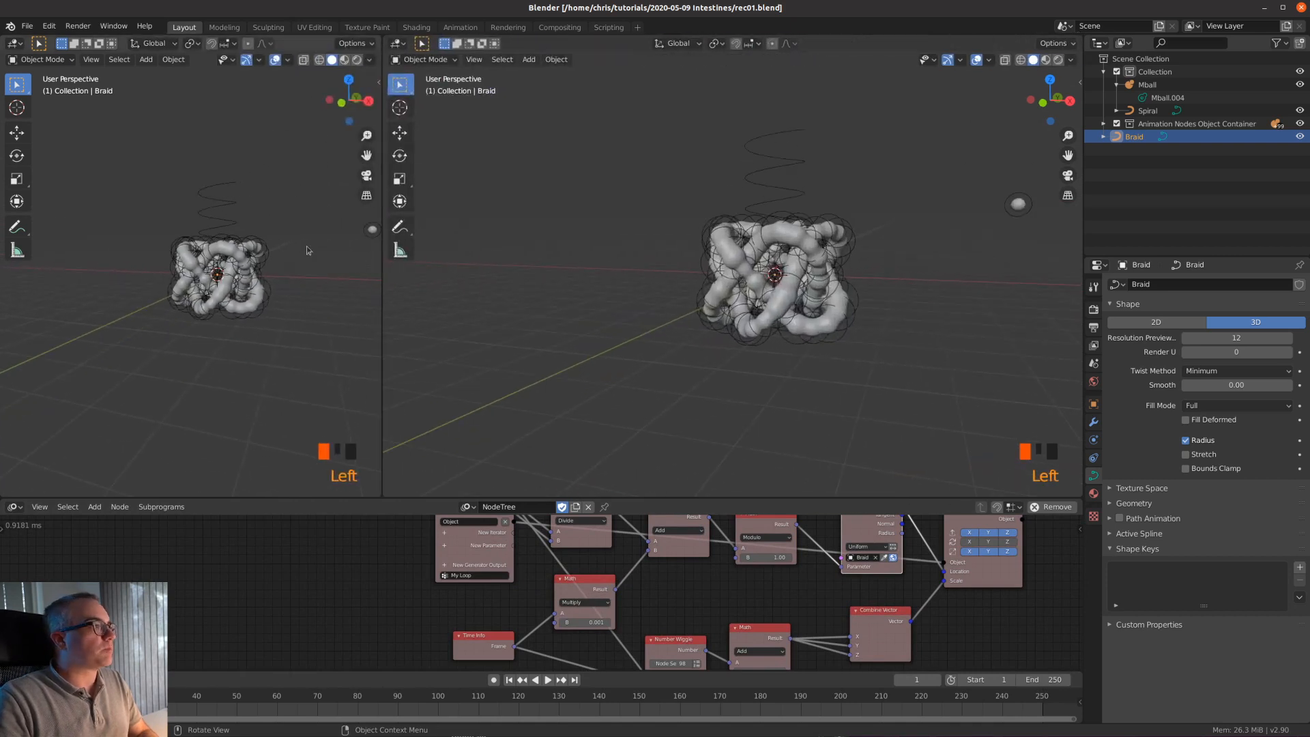
- Set up Cycles rendering with the Experimental feature set and GPU Compute, and show the narrower viewport in Rendered shading
{"action": "left_click", "coordinate": [1093, 311]}
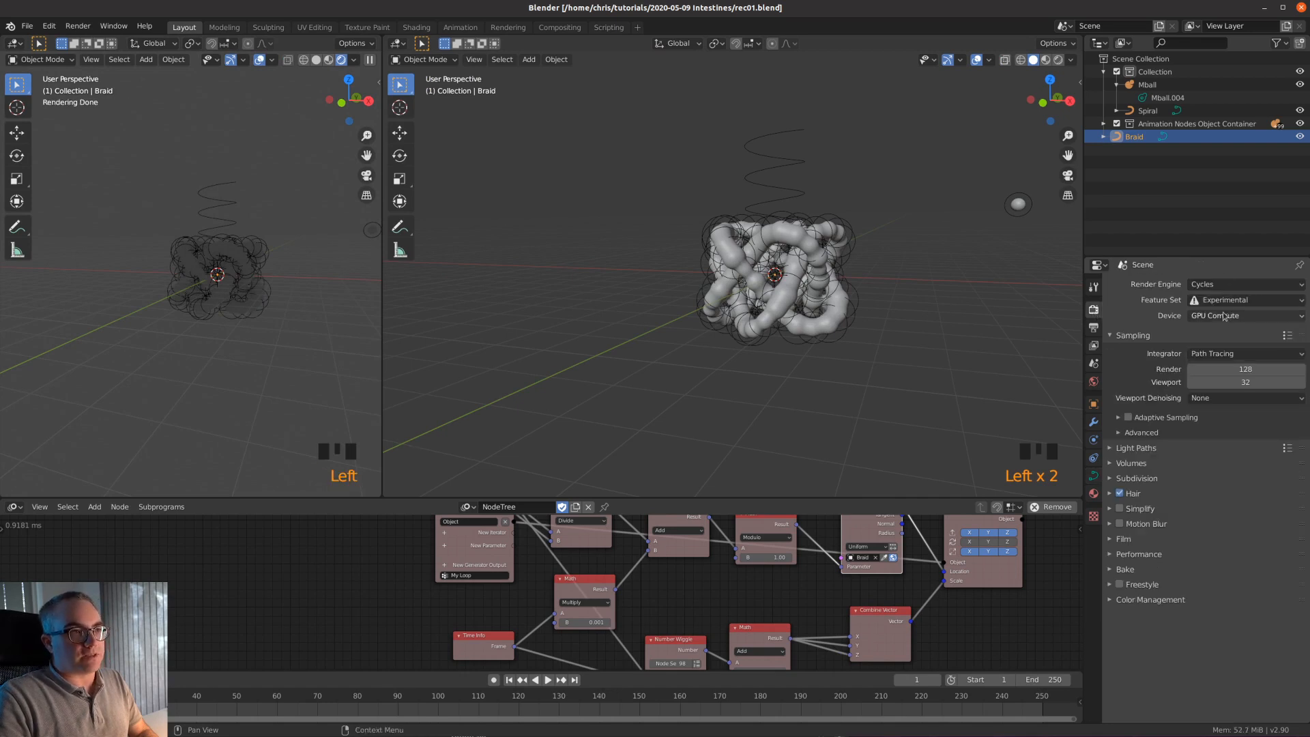
{"action": "scroll", "coordinate": [321, 345], "scroll_direction": "up", "scroll_amount": 4}
{"action": "middle_click_drag", "start_coordinate": [312, 327], "coordinate": [253, 343], "text": "shift"}
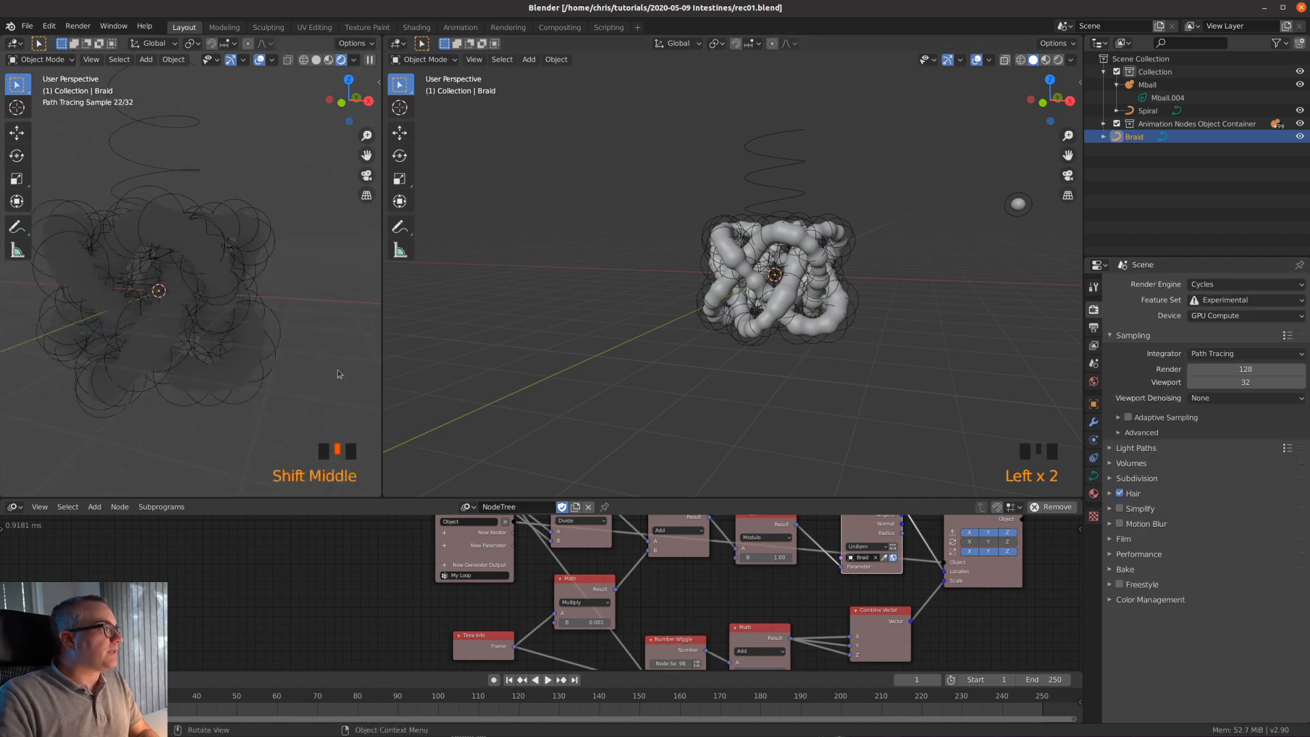
- Set the World background colour to black
{"action": "left_click", "coordinate": [1094, 382]}
{"action": "left_click", "coordinate": [1223, 363]}
{"action": "left_click_drag", "start_coordinate": [1277, 256], "coordinate": [1275, 268]}
- Add an area light at the origin, working in the top view
{"action": "scroll", "coordinate": [782, 344], "scroll_direction": "down", "scroll_amount": 3}
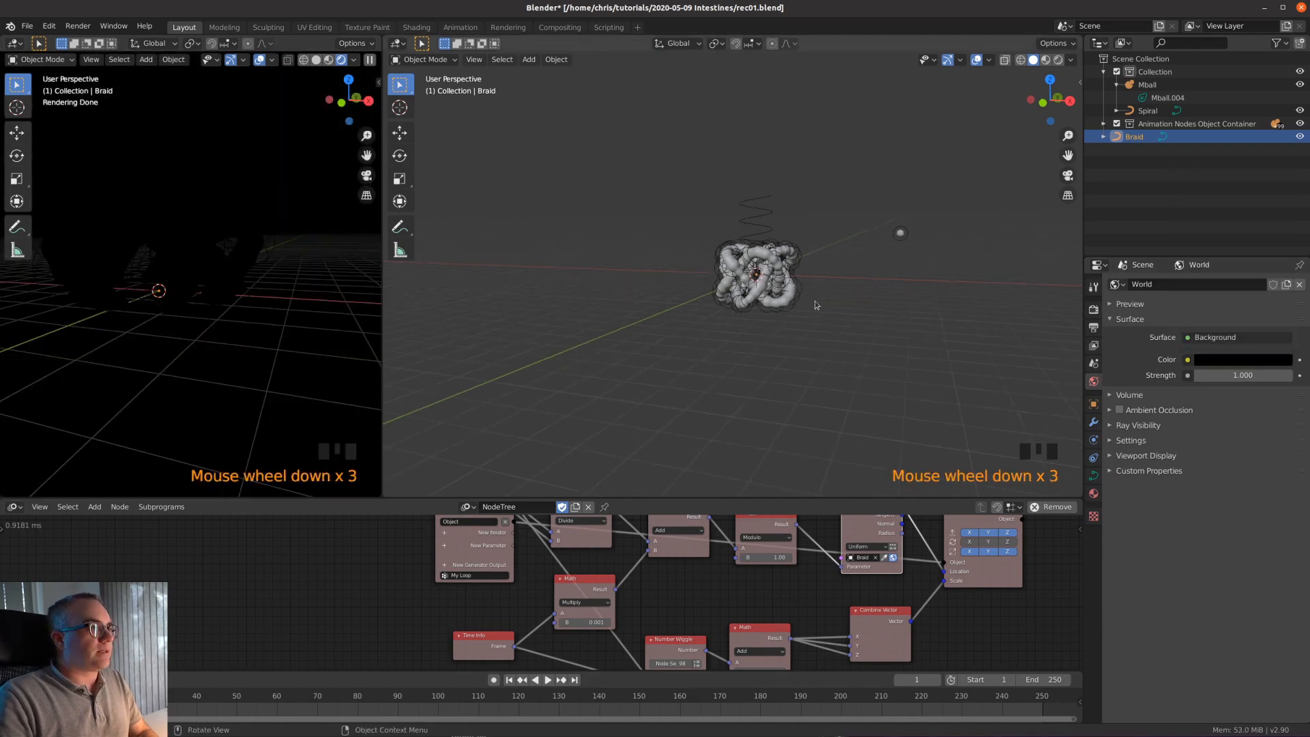
{"action": "key", "text": "KP_7"}
{"action": "key", "text": "shift+a"}
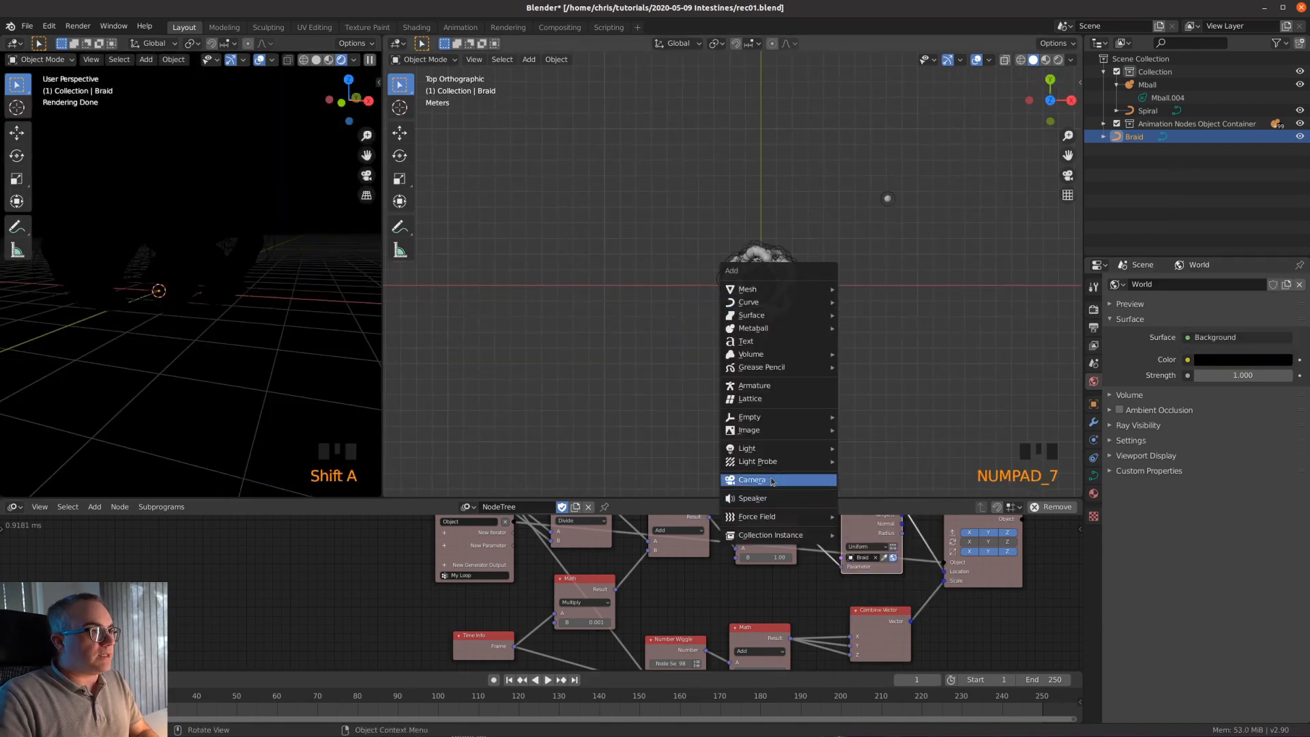
{"action": "mouse_move", "coordinate": [816, 454]}
{"action": "left_click", "coordinate": [887, 489]}
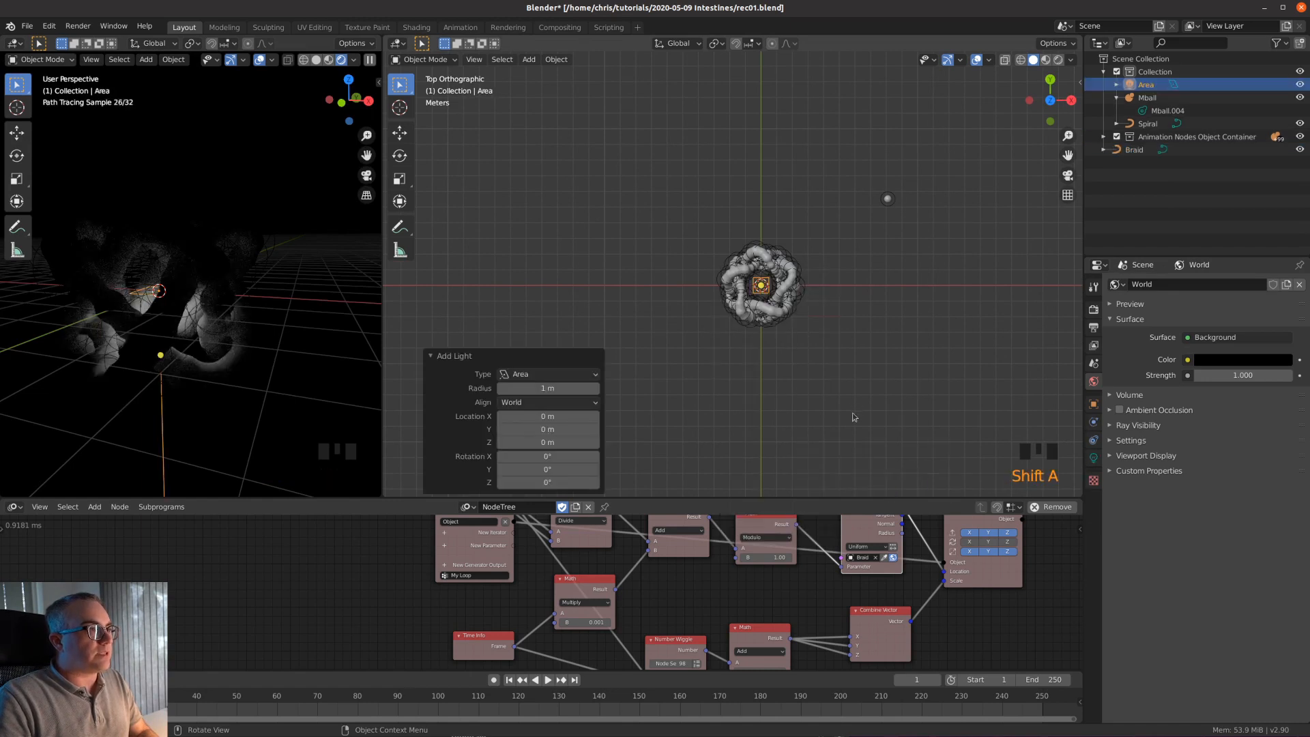
- Rotate the area light by -90° about the global X axis
{"action": "middle_click_drag", "start_coordinate": [856, 418], "coordinate": [903, 374]}
{"action": "type", "text": "r"}
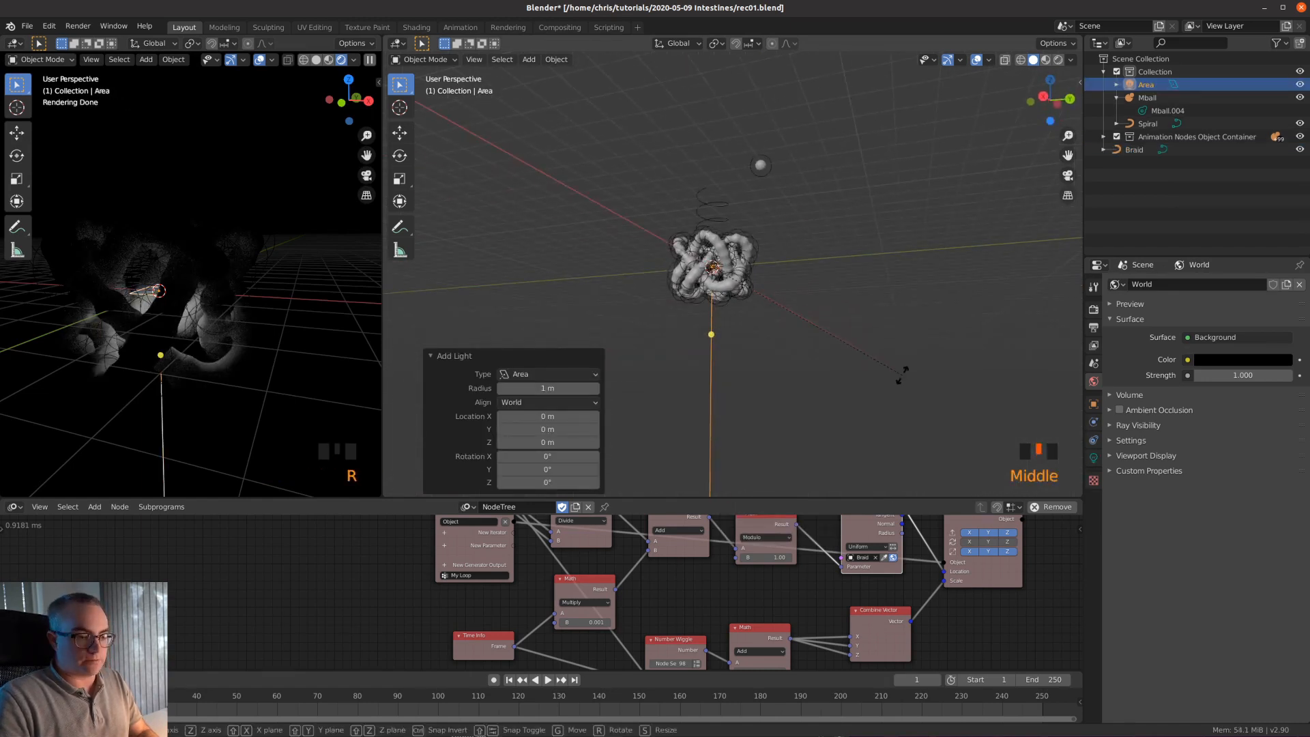
{"action": "type", "text": "x90"}
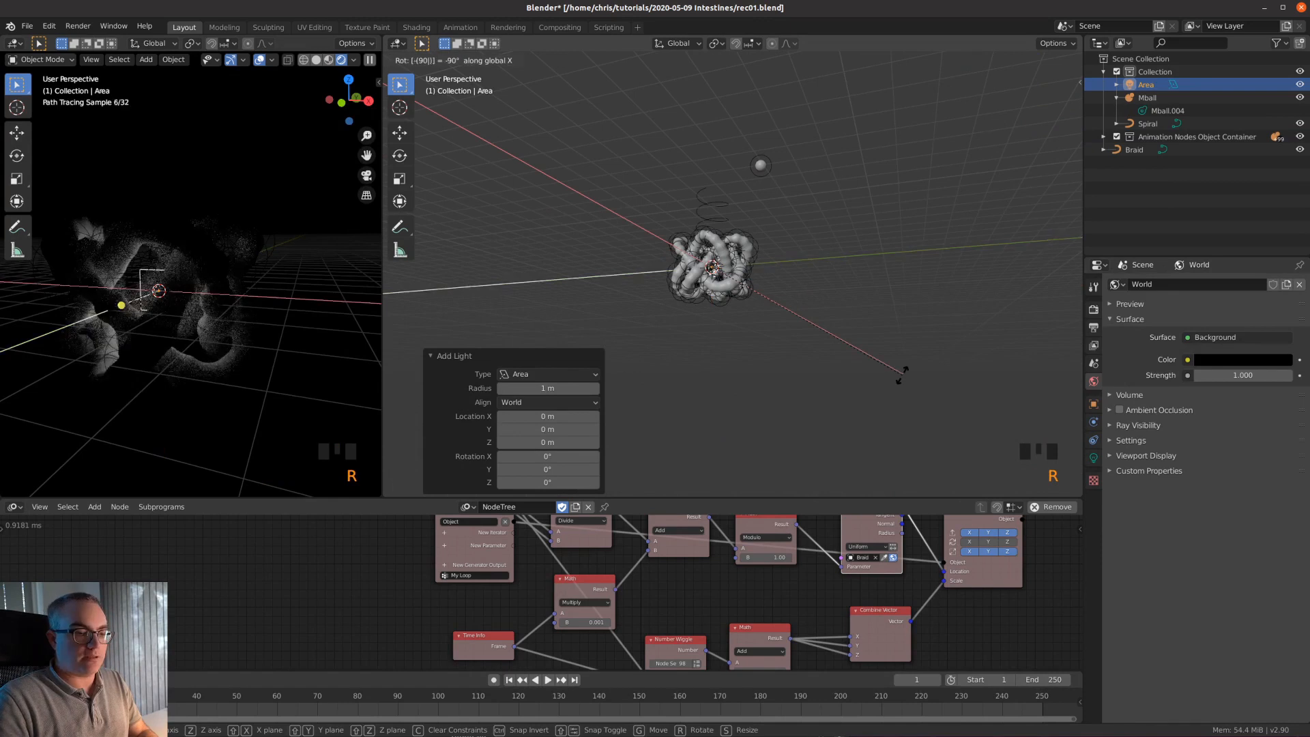
{"action": "key", "text": "Return"}
- Move the area light behind and above the braid by about -0.74 m in X, 4.5 m in Y and 2.6 m in Z
{"action": "middle_click_drag", "start_coordinate": [805, 384], "coordinate": [887, 331]}
{"action": "key", "text": "g"}
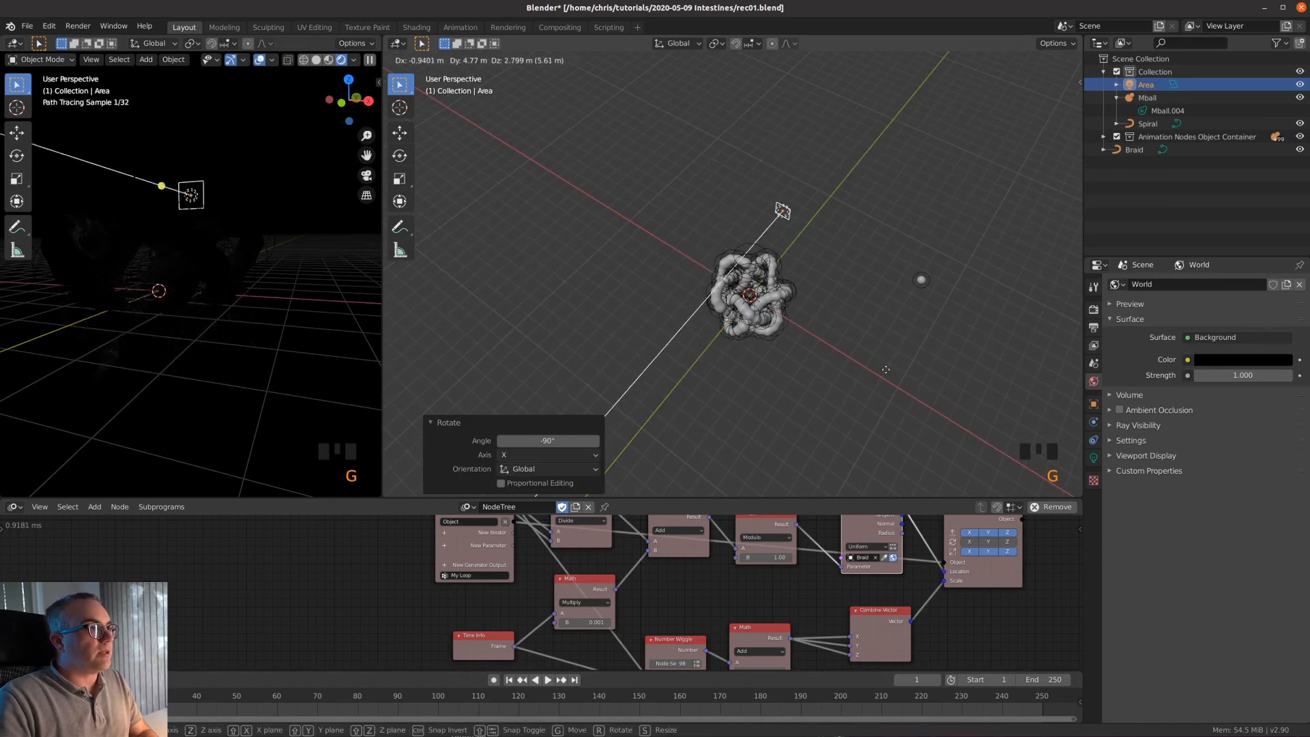
{"action": "left_click", "coordinate": [898, 300]}
{"action": "key", "text": "KP_7"}
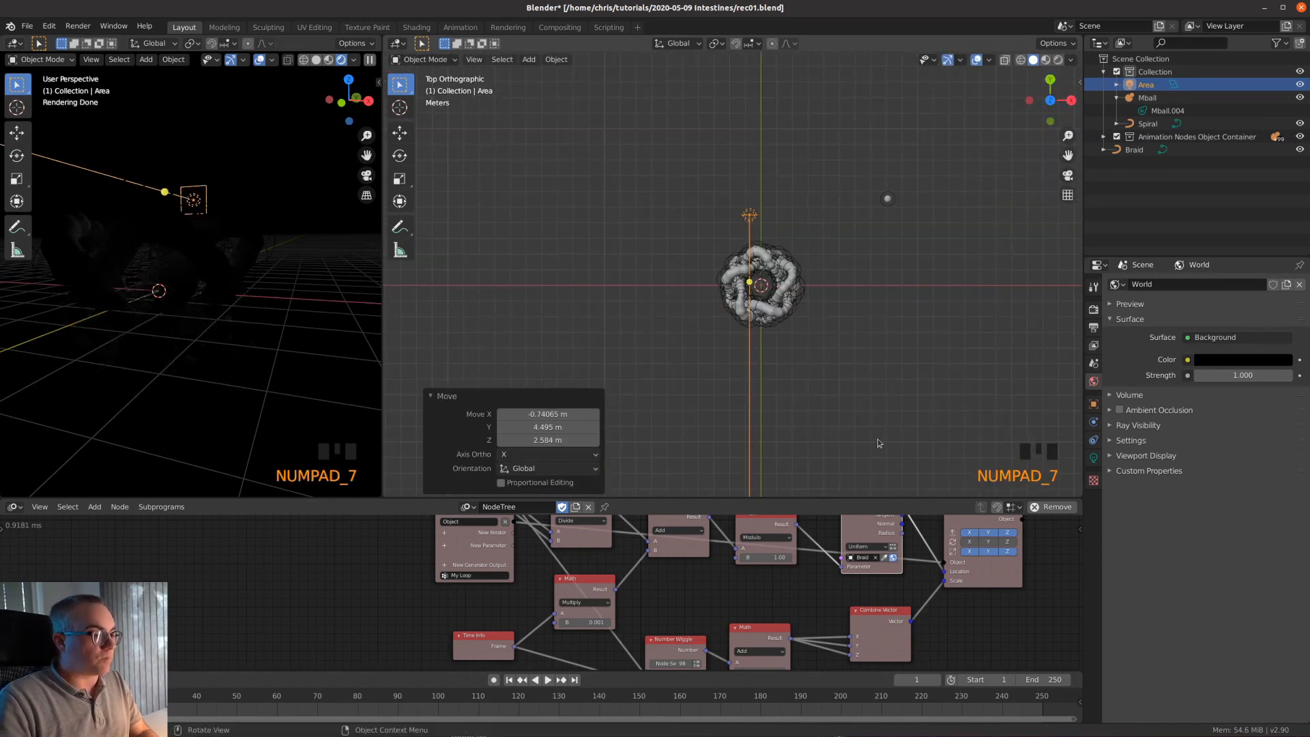
- Move the area light in the top view by about -3.2 m in X and 1 m in Y
{"action": "key", "text": "g"}
{"action": "left_click", "coordinate": [822, 440]}
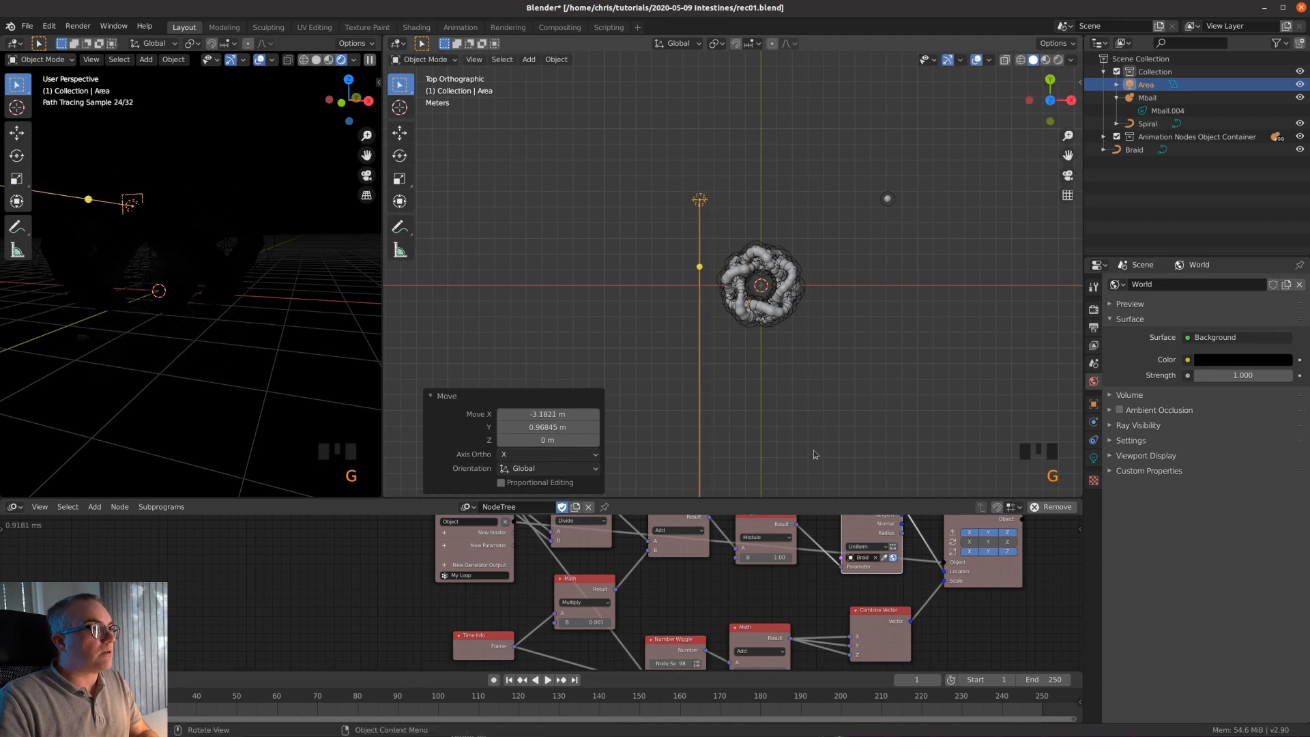
- Set the area light's size to 3.29 m and its colour to light blue
{"action": "left_click", "coordinate": [1092, 459]}
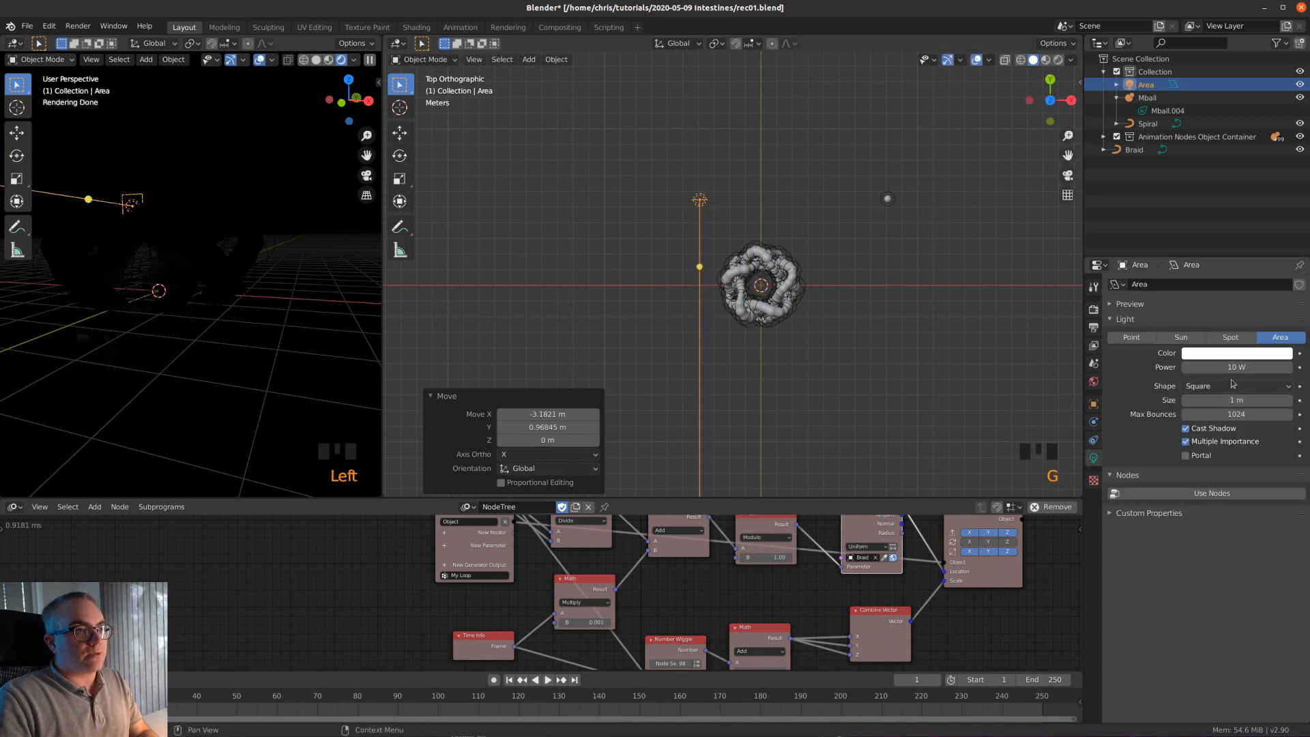
{"action": "left_click", "coordinate": [1228, 400]}
{"action": "left_click_drag", "start_coordinate": [1228, 401], "coordinate": [1249, 401]}
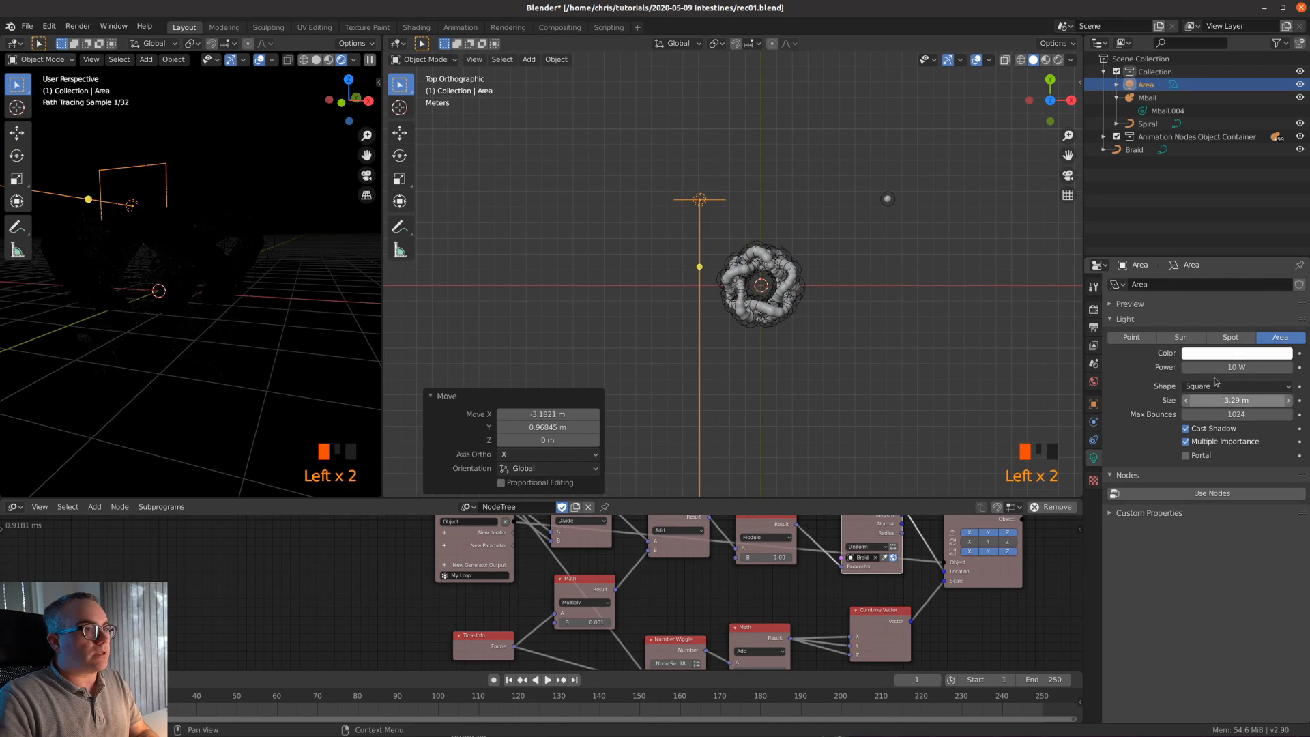
{"action": "left_click", "coordinate": [1248, 352]}
{"action": "left_click", "coordinate": [1232, 214]}
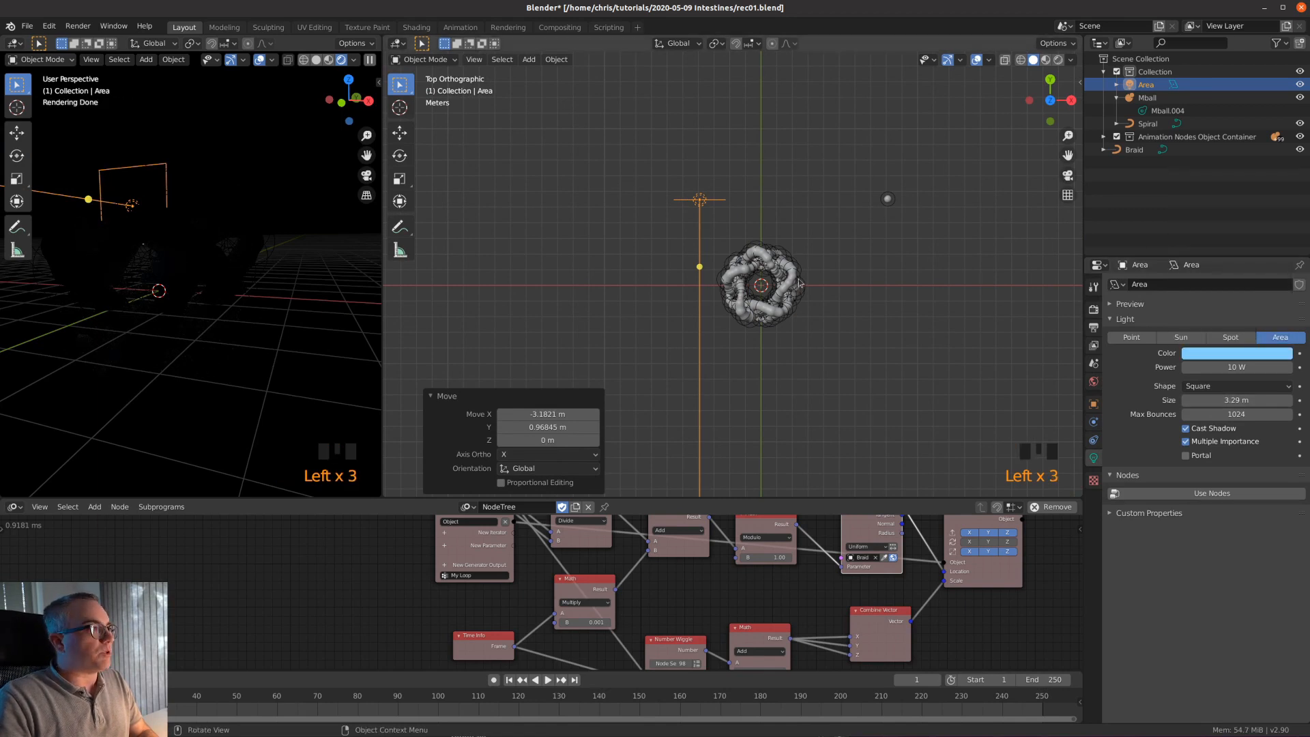
- Move the area light in the front view by about 0.9 m in X and -2.5 m in Z, and set its power to 100 W
{"action": "key", "text": "KP_1"}
{"action": "key", "text": "g"}
{"action": "left_click", "coordinate": [831, 258]}
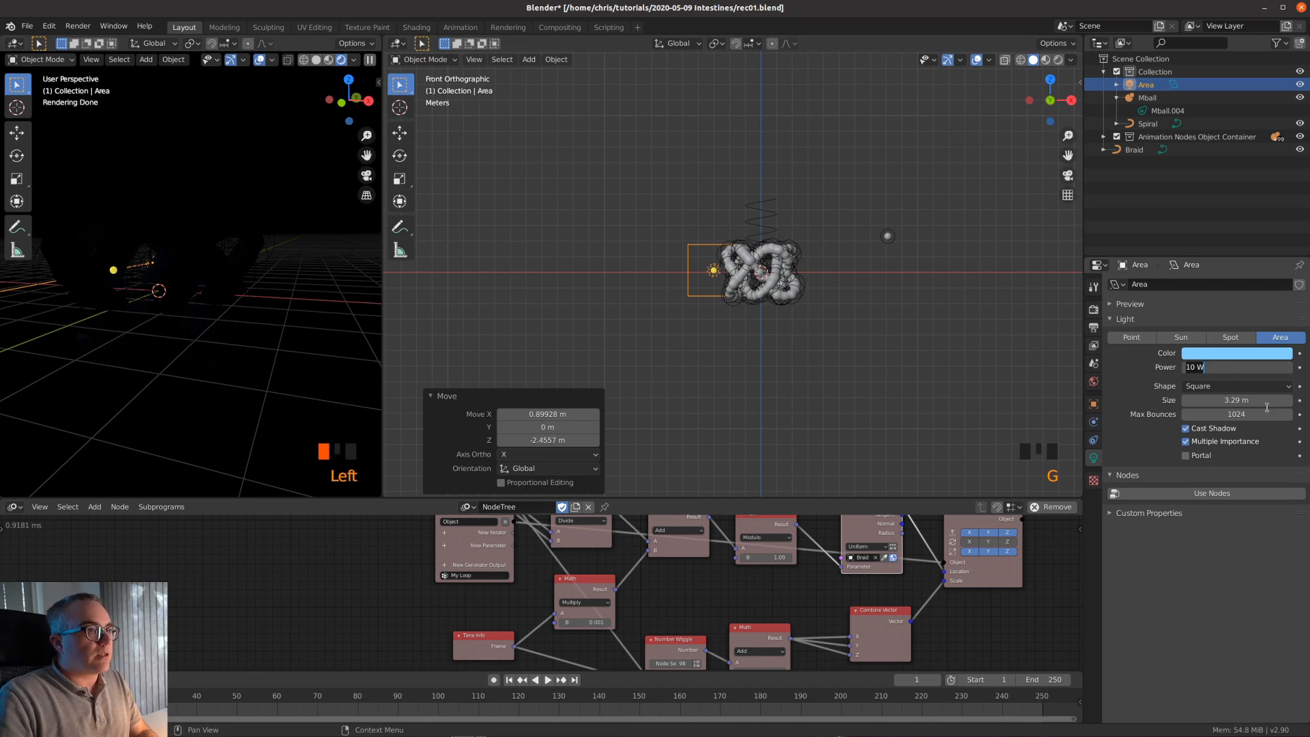
{"action": "type", "text": "0"}
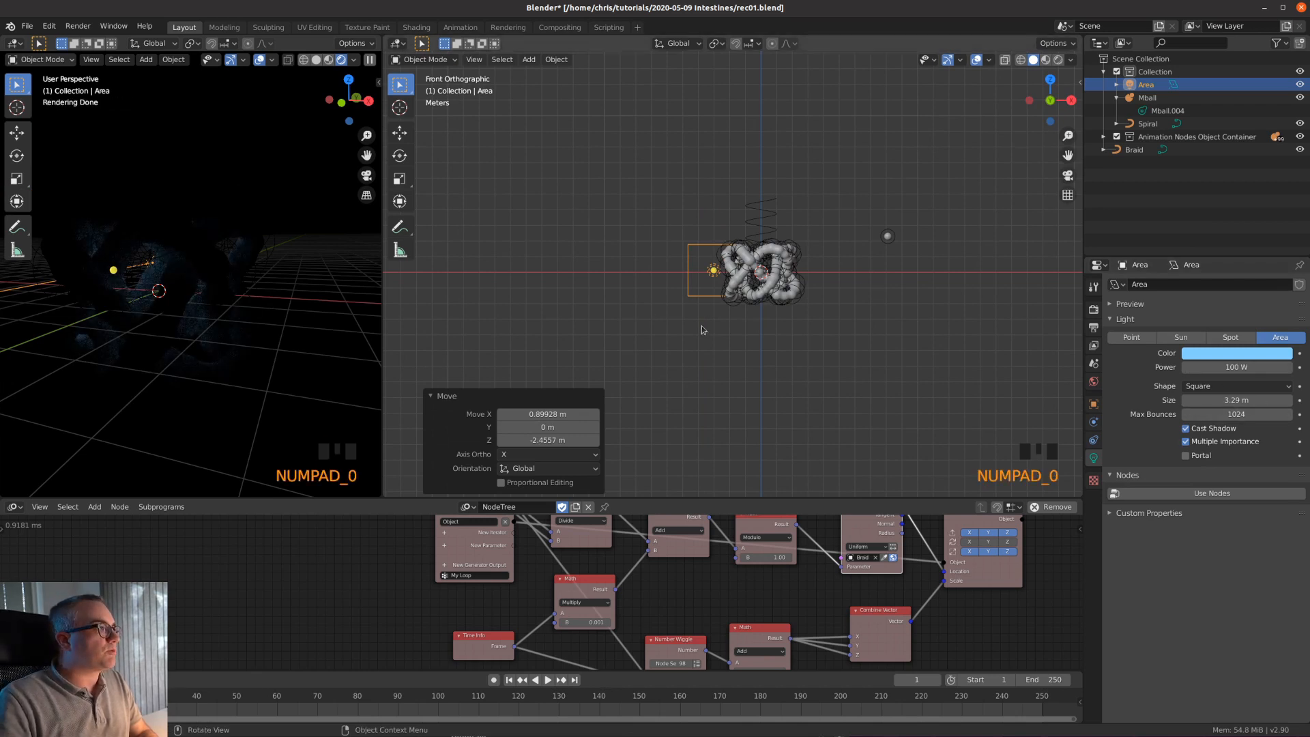
- Add a camera at the origin and clear its rotation
{"action": "scroll", "coordinate": [703, 330], "scroll_direction": "down", "scroll_amount": 3}
{"action": "key", "text": "KP_7"}
{"action": "key", "text": "shift+a"}
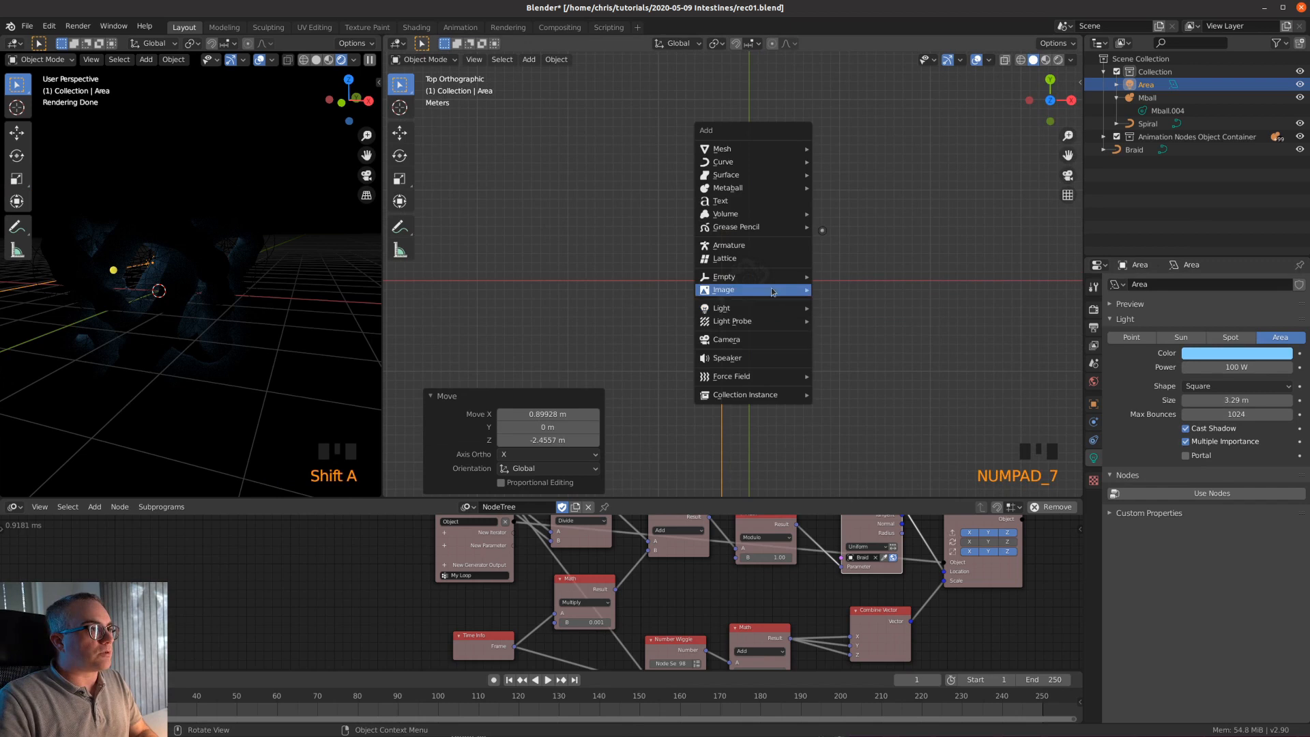
{"action": "left_click", "coordinate": [759, 340]}
{"action": "key", "text": "KP_3"}
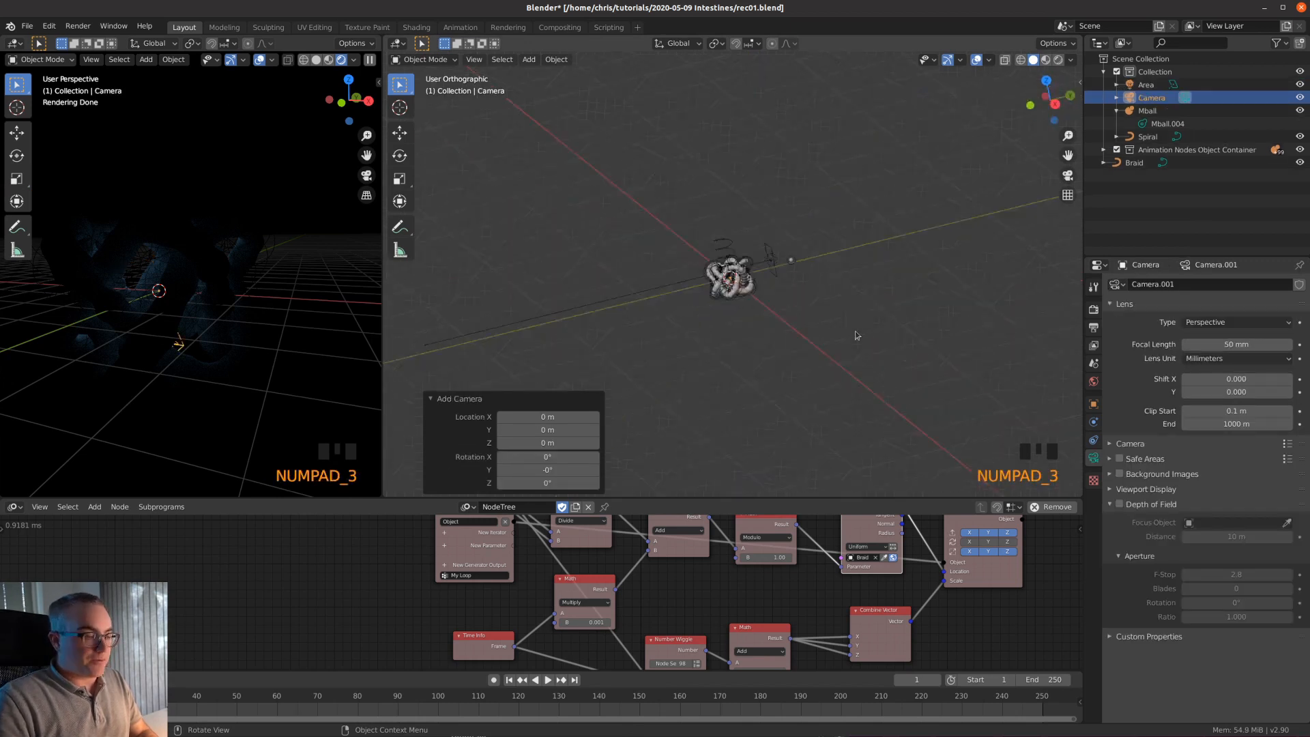
{"action": "key", "text": "alt+r"}
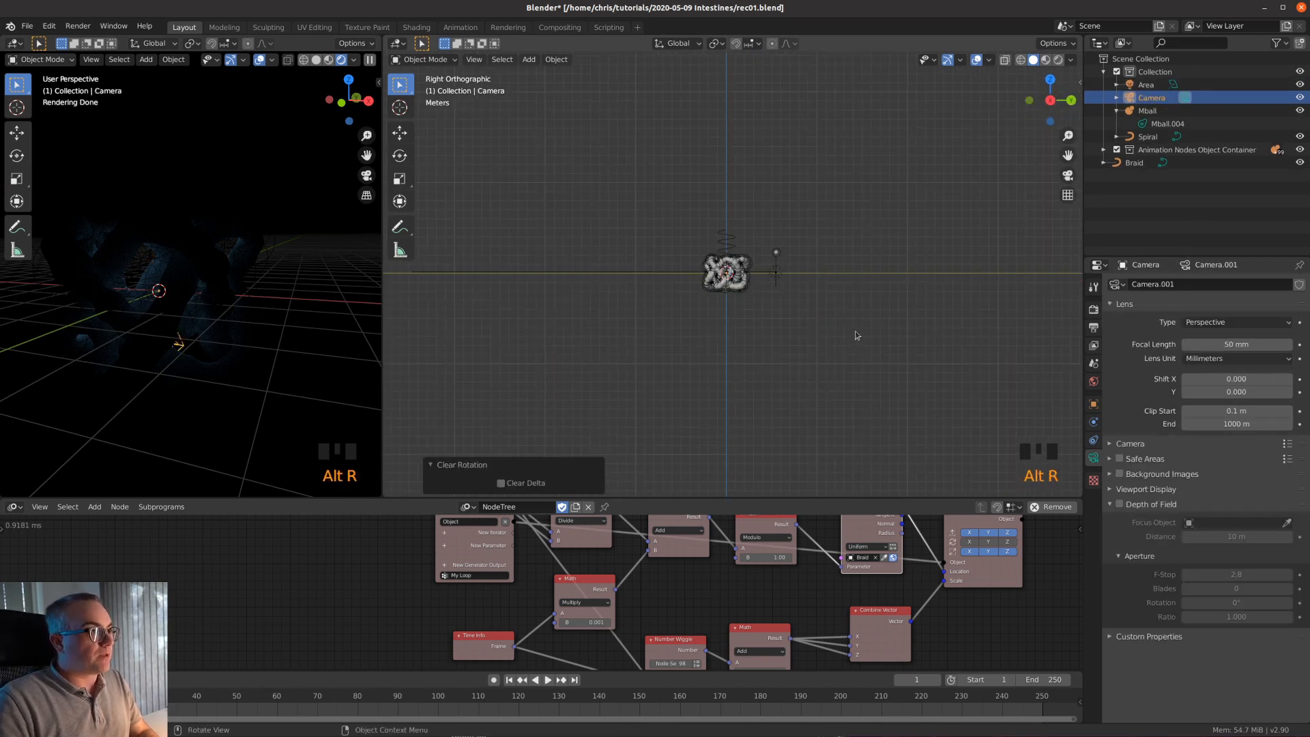
- Move the camera back in front of the braid, rotate it -90° in the right view, and show the rendered viewport through it
{"action": "key", "text": "g"}
{"action": "left_click", "coordinate": [748, 324]}
{"action": "key", "text": "r"}
{"action": "key", "text": "Return"}
{"action": "key", "text": "KP_0"}
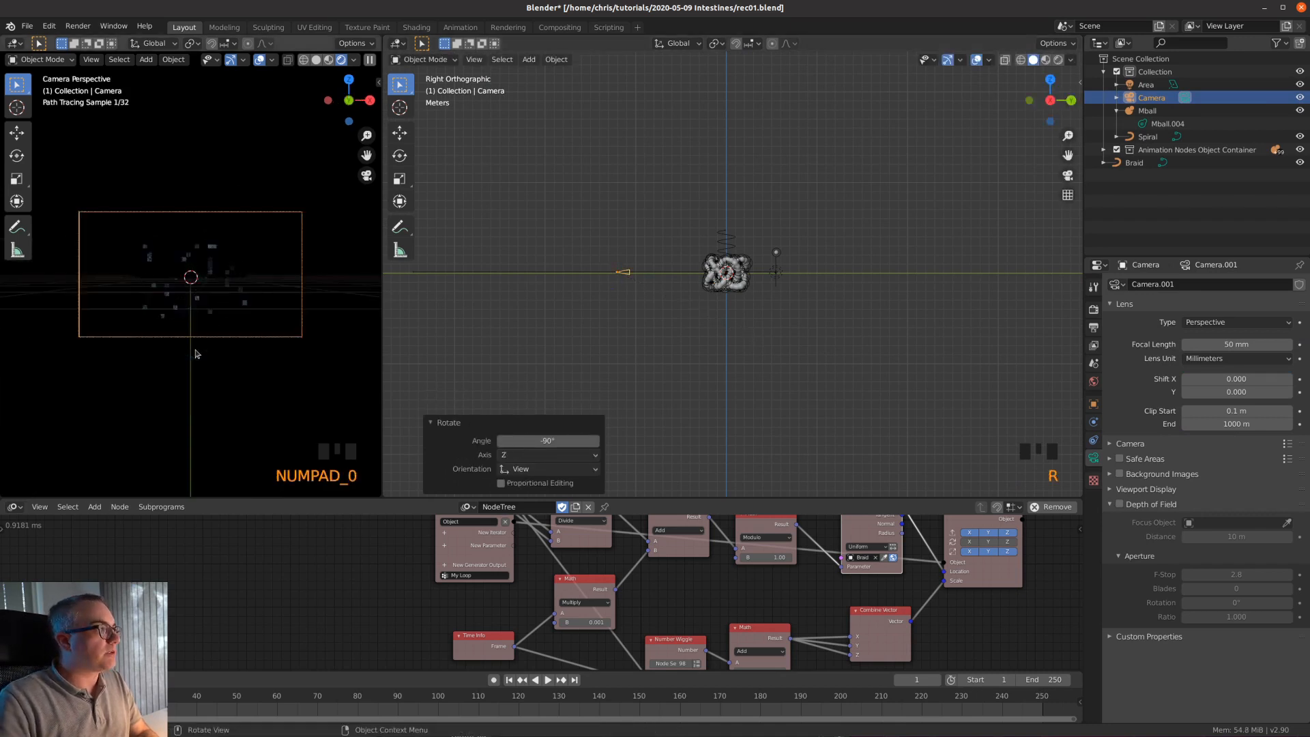
{"action": "scroll", "coordinate": [196, 353], "scroll_direction": "up", "scroll_amount": 3}
{"action": "scroll", "coordinate": [196, 352], "scroll_direction": "down", "scroll_amount": 2}
{"action": "scroll", "coordinate": [196, 352], "scroll_direction": "up", "scroll_amount": 2}
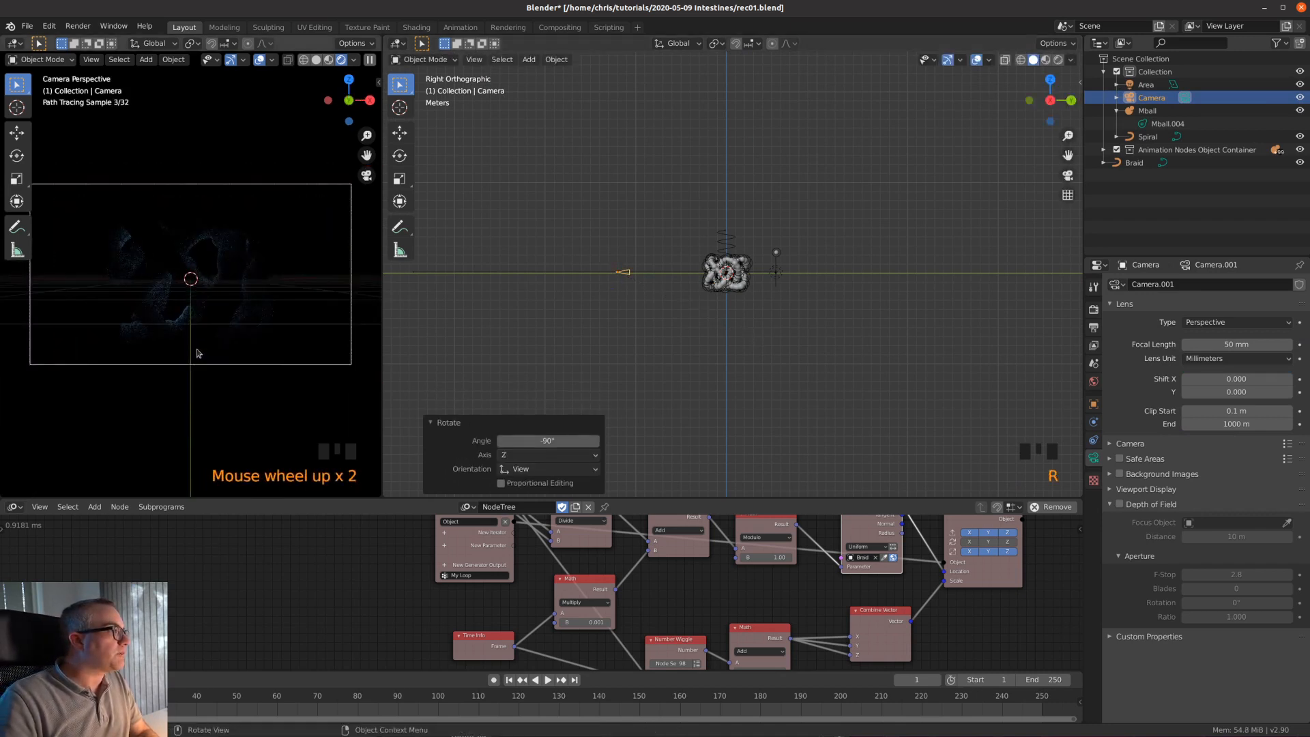
- Rotate the blue area light about -24.4° in the top view and move it about -2.7 m in X and 2.5 m in Y
{"action": "key", "text": "KP_7"}
{"action": "scroll", "coordinate": [745, 309], "scroll_direction": "up", "scroll_amount": 3}
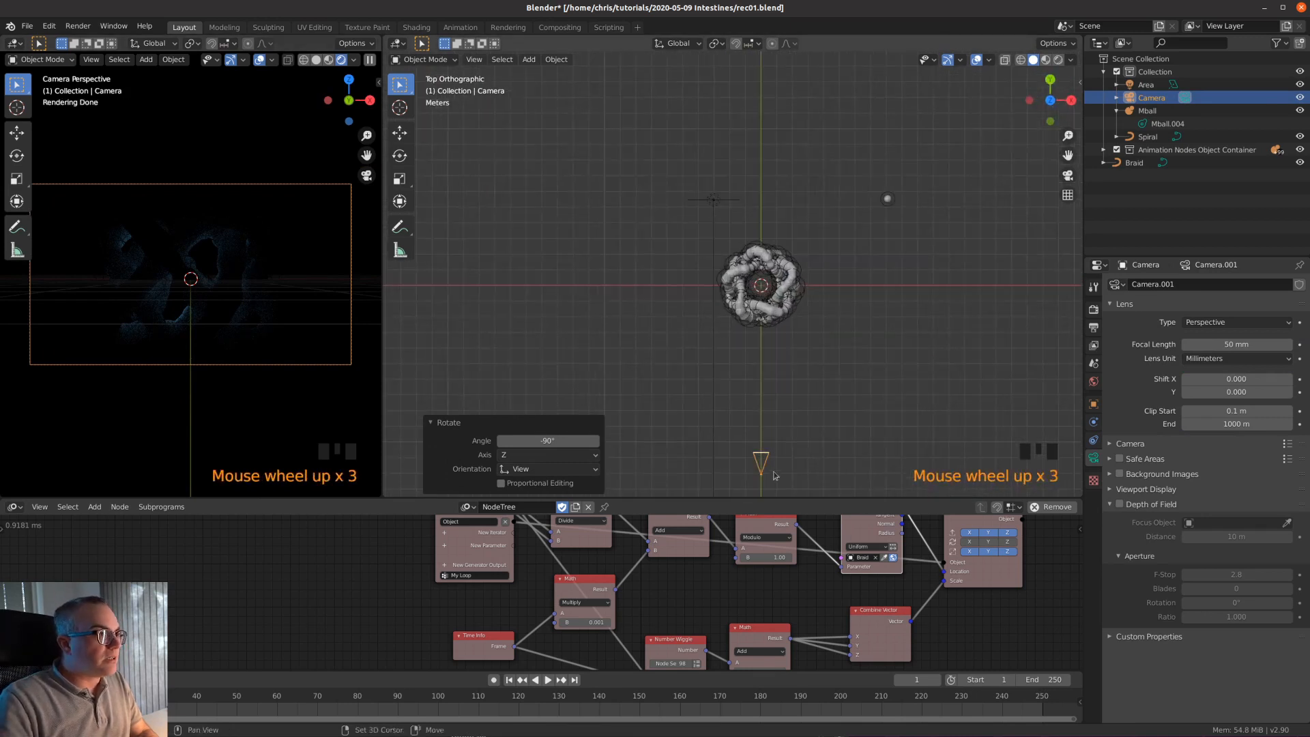
{"action": "scroll", "coordinate": [809, 451], "scroll_direction": "down", "scroll_amount": 1}
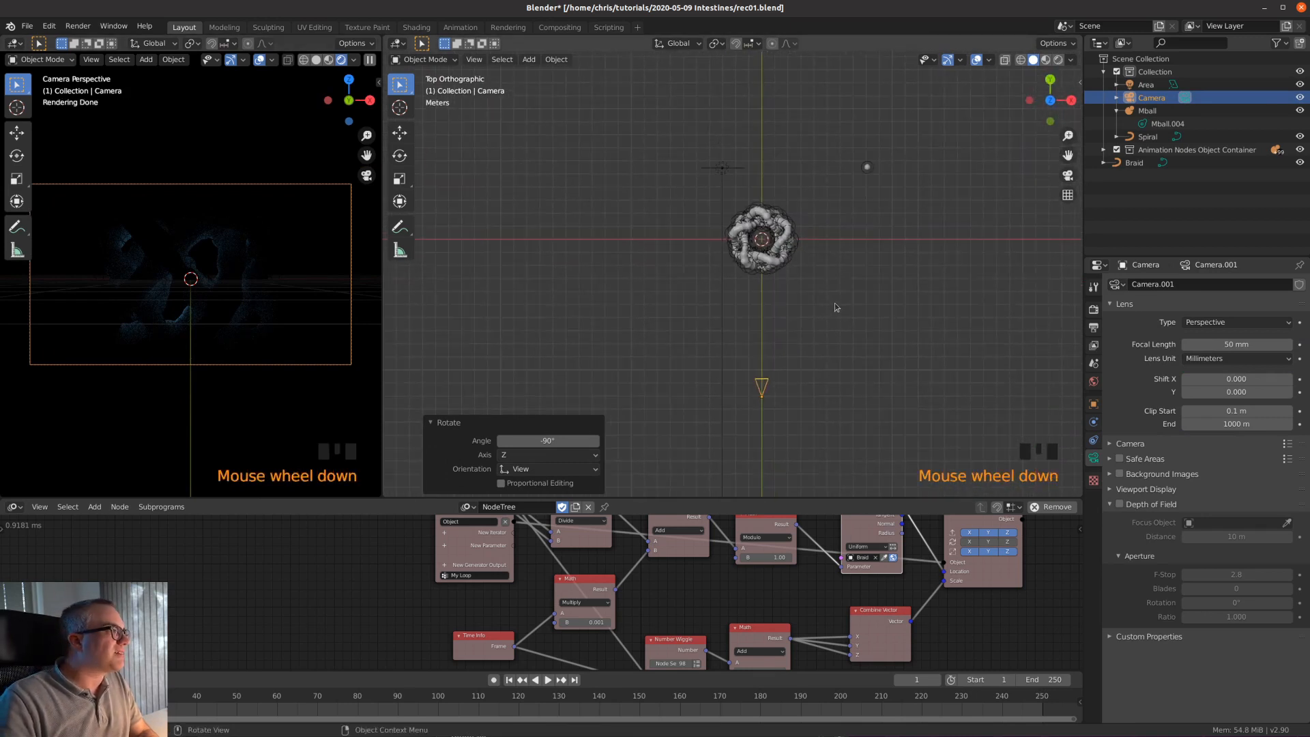
{"action": "scroll", "coordinate": [837, 307], "scroll_direction": "up", "scroll_amount": 1}
{"action": "left_click", "coordinate": [722, 147]}
{"action": "key", "text": "r"}
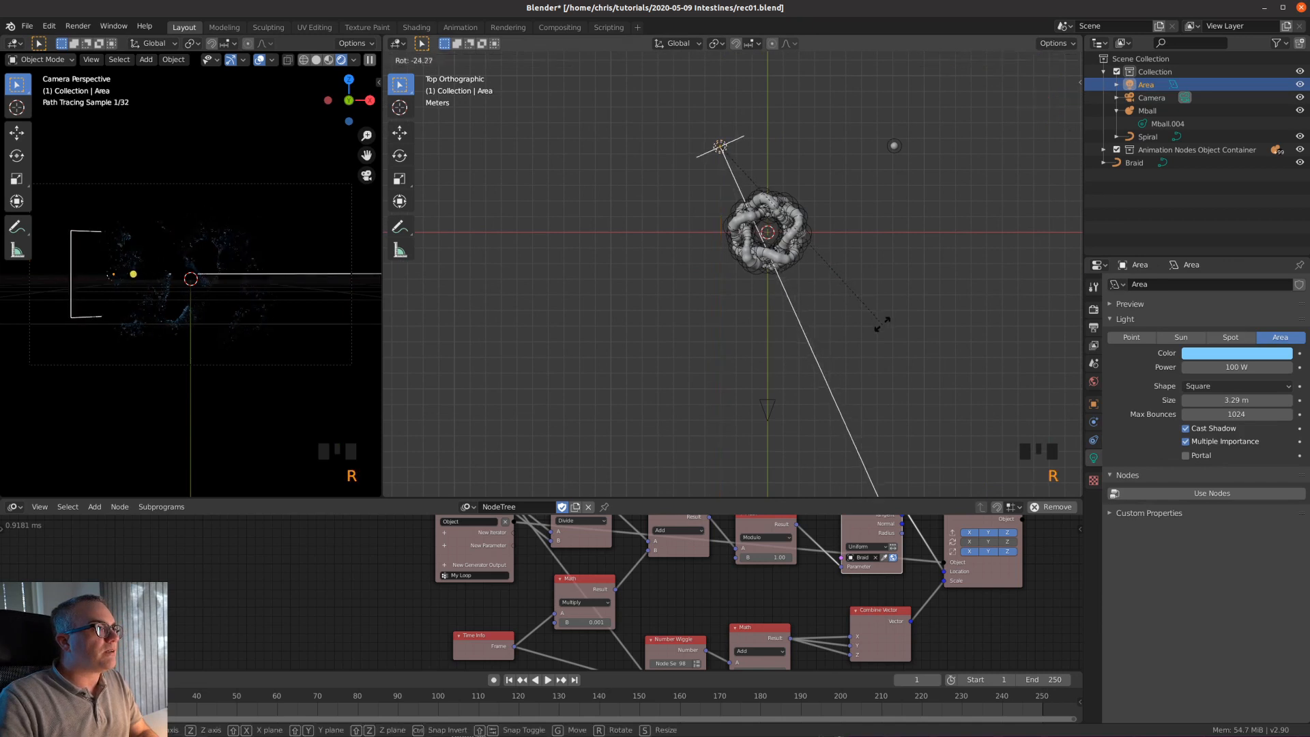
{"action": "left_click", "coordinate": [893, 333]}
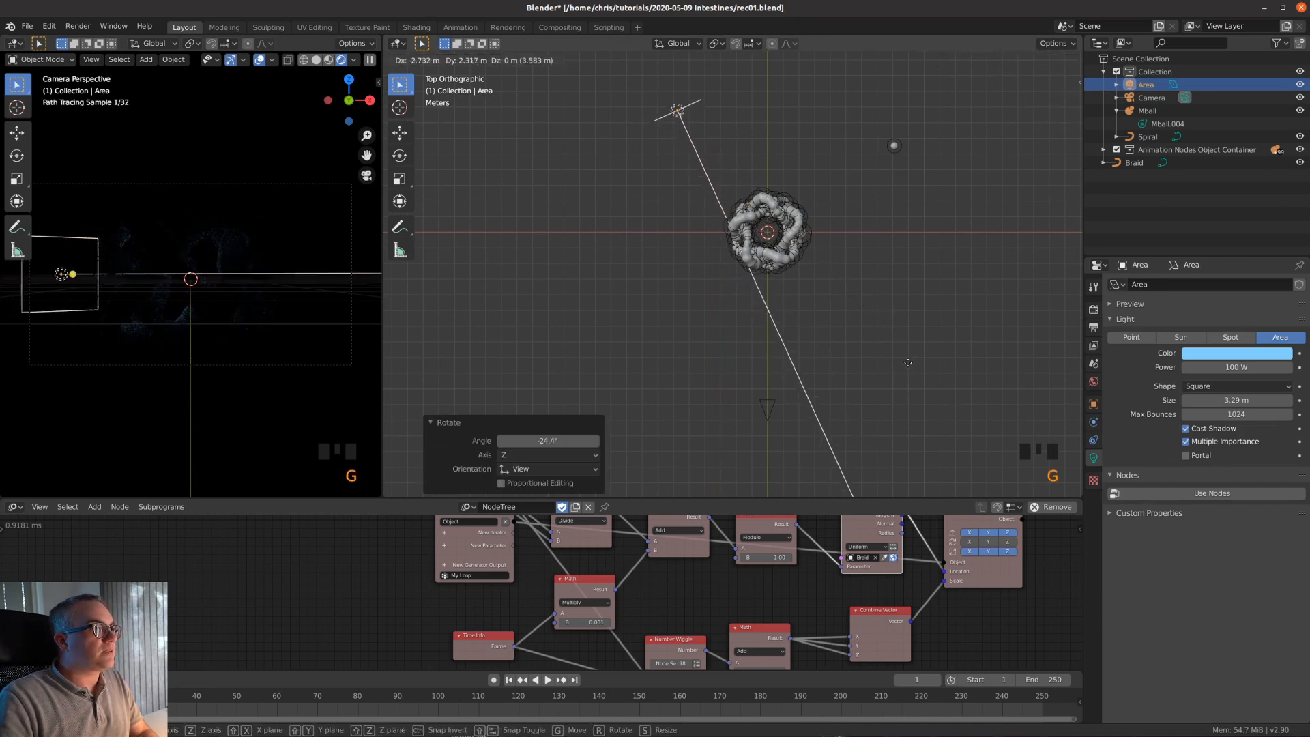
{"action": "left_click", "coordinate": [904, 358]}
- Set the blue area light's power to 500 W and check the lighting on the braid through the camera
{"action": "left_click", "coordinate": [1229, 367]}
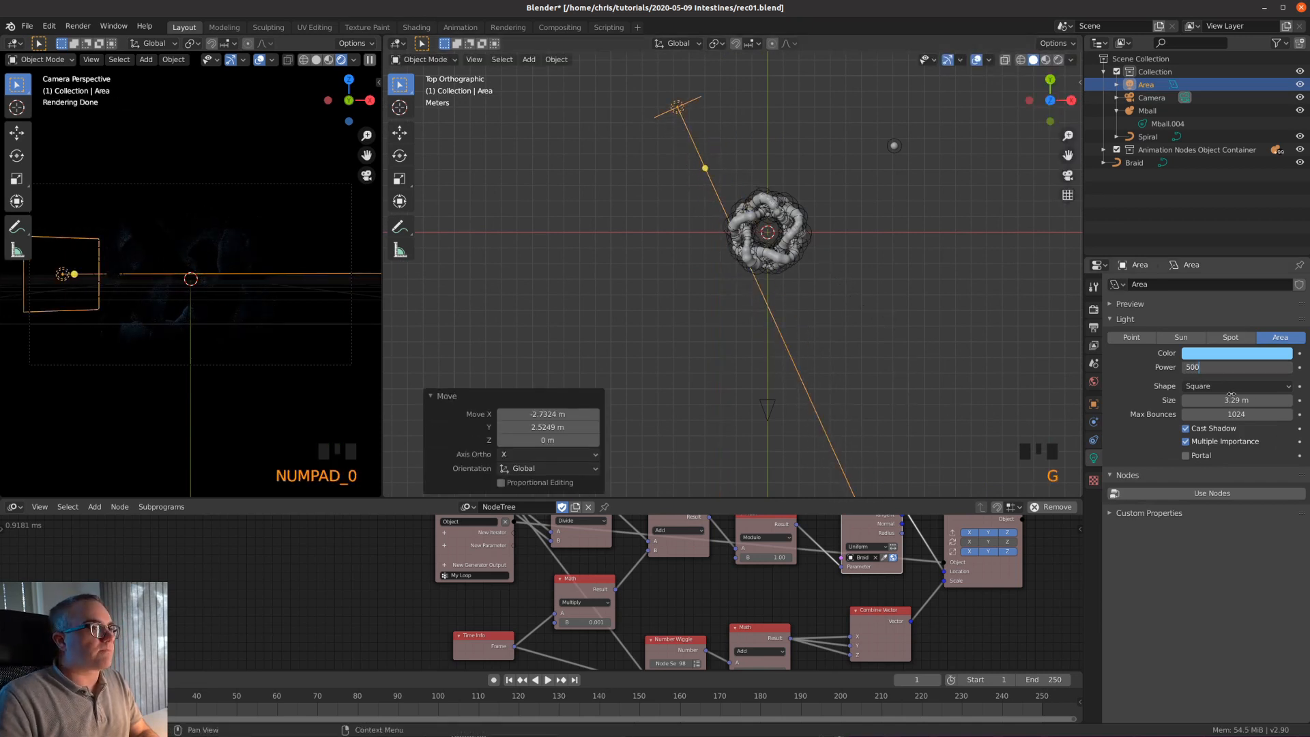
{"action": "type", "text": "500"}
{"action": "key", "text": "Return"}
{"action": "scroll", "coordinate": [216, 286], "scroll_direction": "up", "scroll_amount": 2}
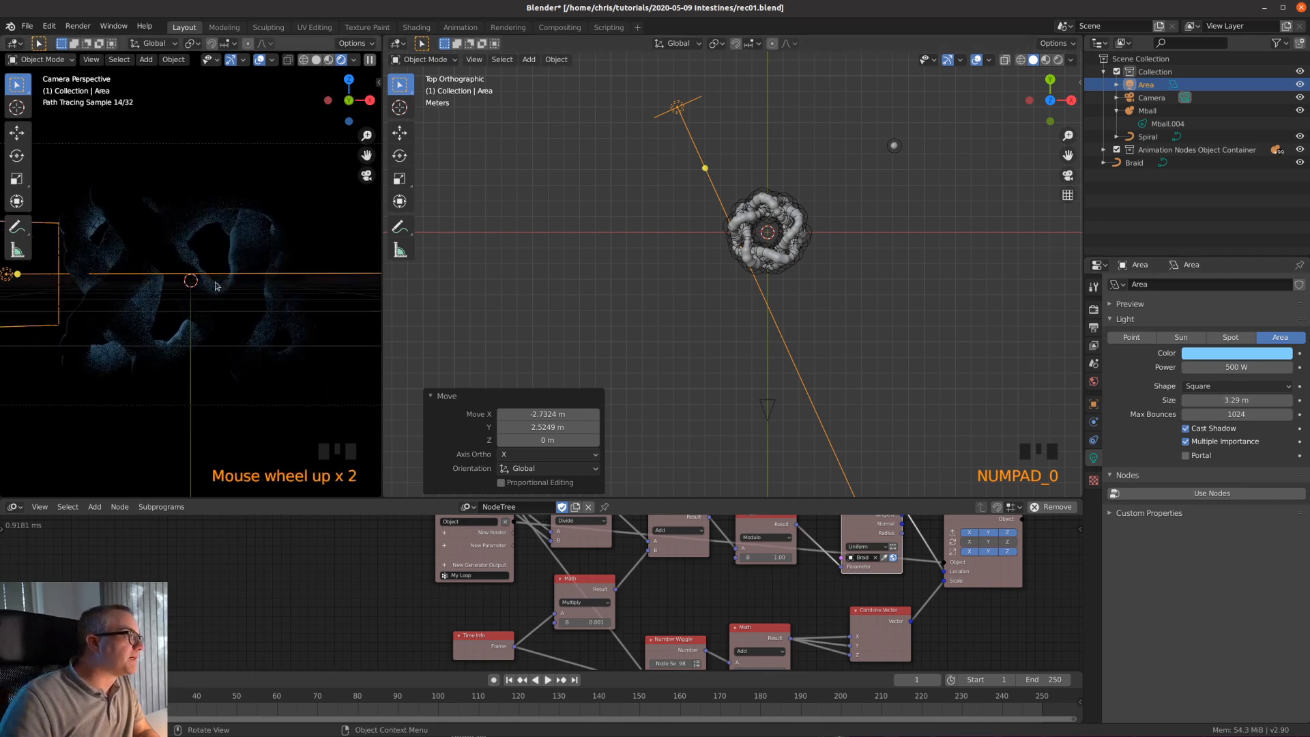
{"action": "scroll", "coordinate": [273, 225], "scroll_direction": "down", "scroll_amount": 2}
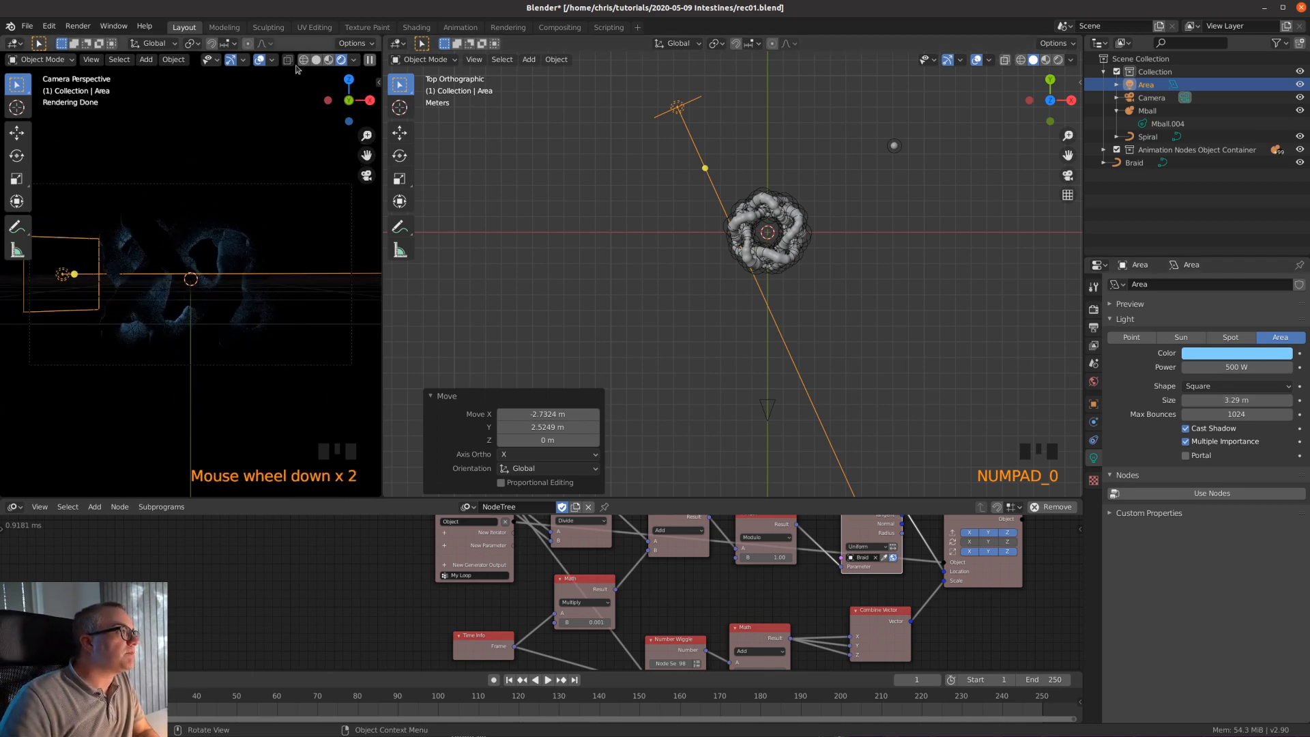
- Hide the overlays in the rendered camera viewport and centre the camera frame
{"action": "left_click", "coordinate": [259, 61]}
{"action": "scroll", "coordinate": [210, 377], "scroll_direction": "down", "scroll_amount": 3}
{"action": "scroll", "coordinate": [210, 378], "scroll_direction": "up", "scroll_amount": 2}
{"action": "middle_click_drag", "start_coordinate": [209, 377], "coordinate": [221, 378], "text": "shift"}
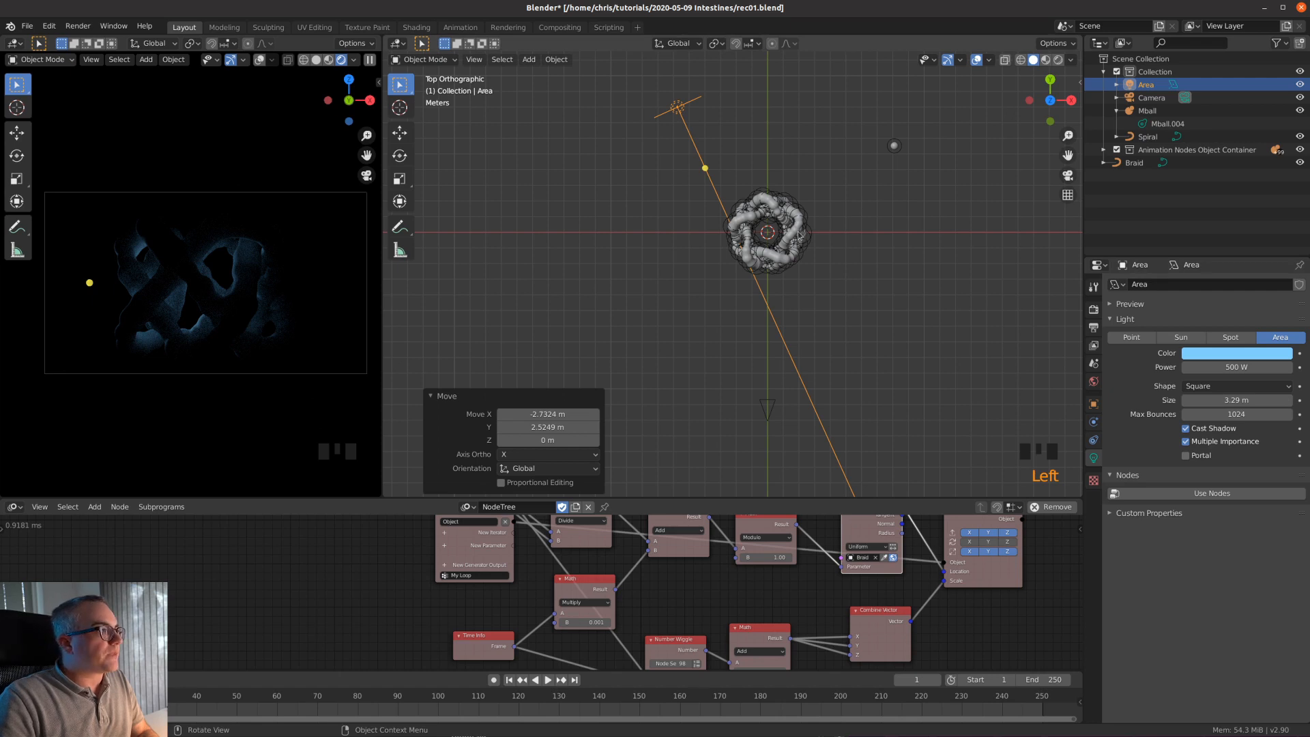
- Add a second area light at the origin and set its shape to Disk
{"action": "scroll", "coordinate": [834, 286], "scroll_direction": "down", "scroll_amount": 3}
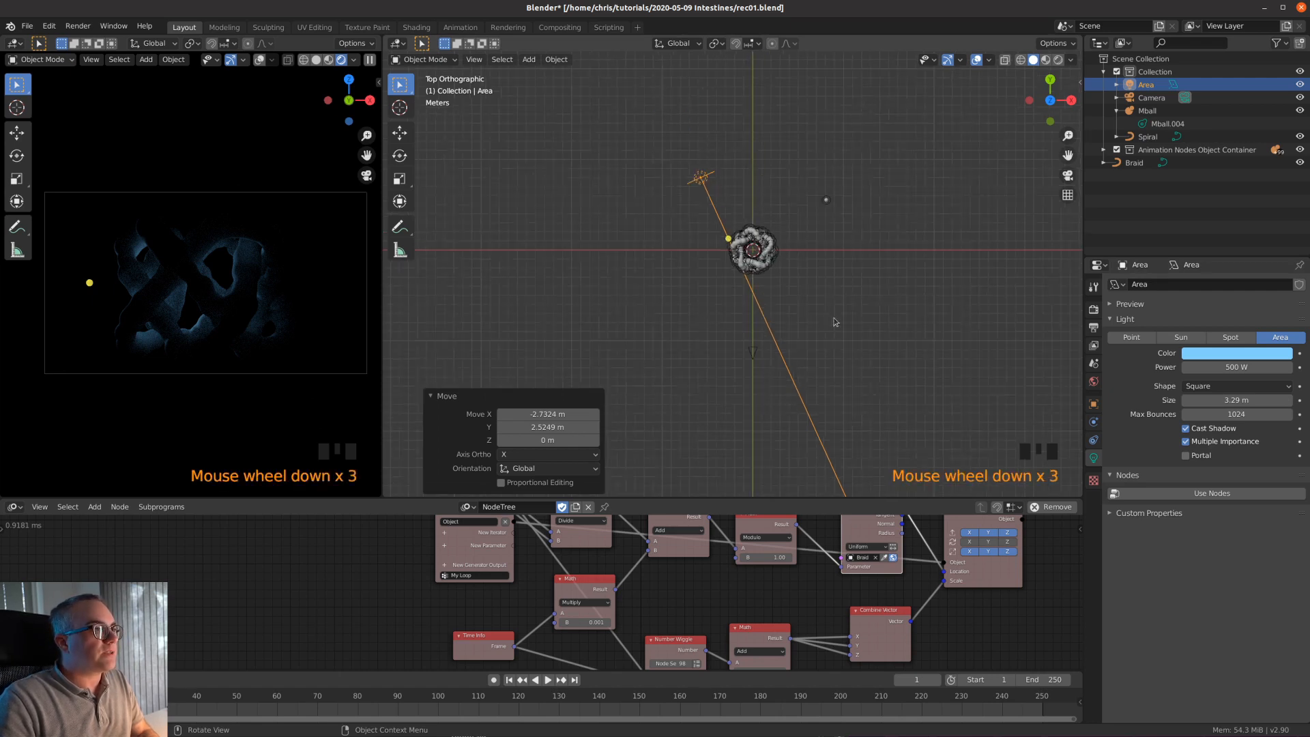
{"action": "key", "text": "shift+a"}
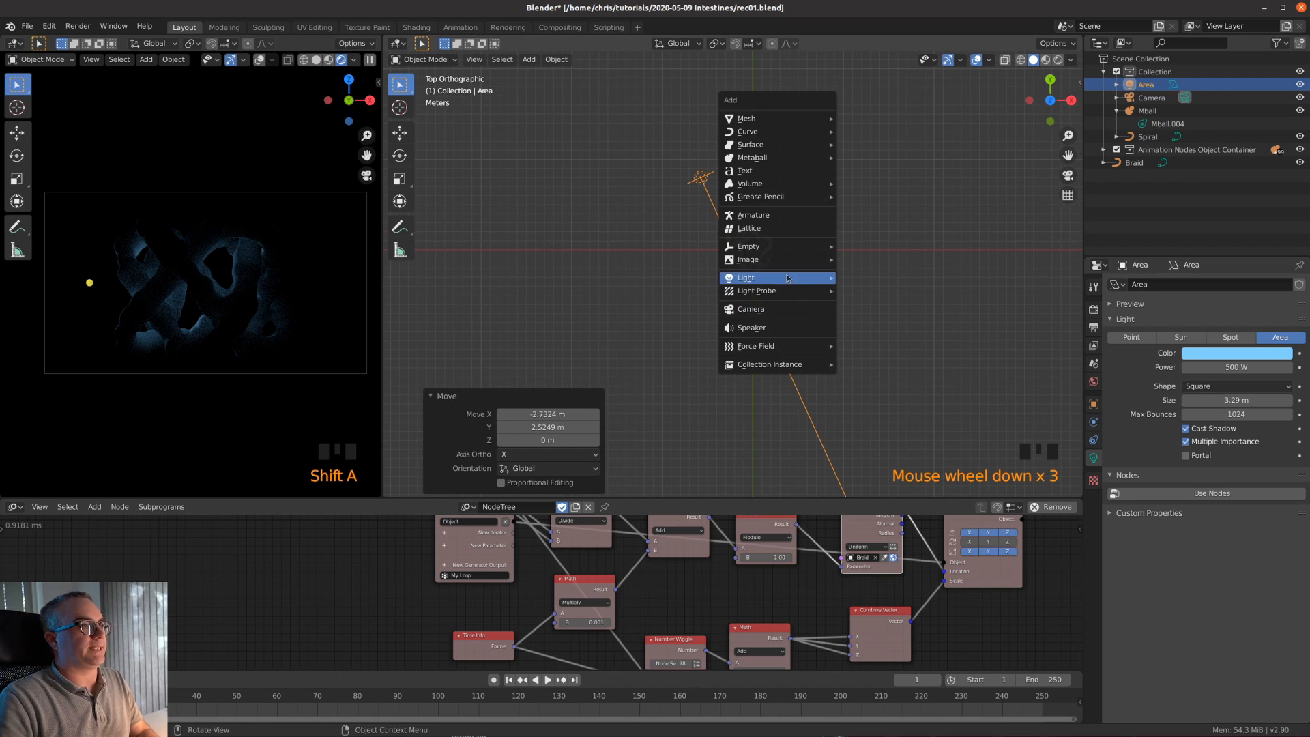
{"action": "mouse_move", "coordinate": [785, 281]}
{"action": "left_click", "coordinate": [887, 320]}
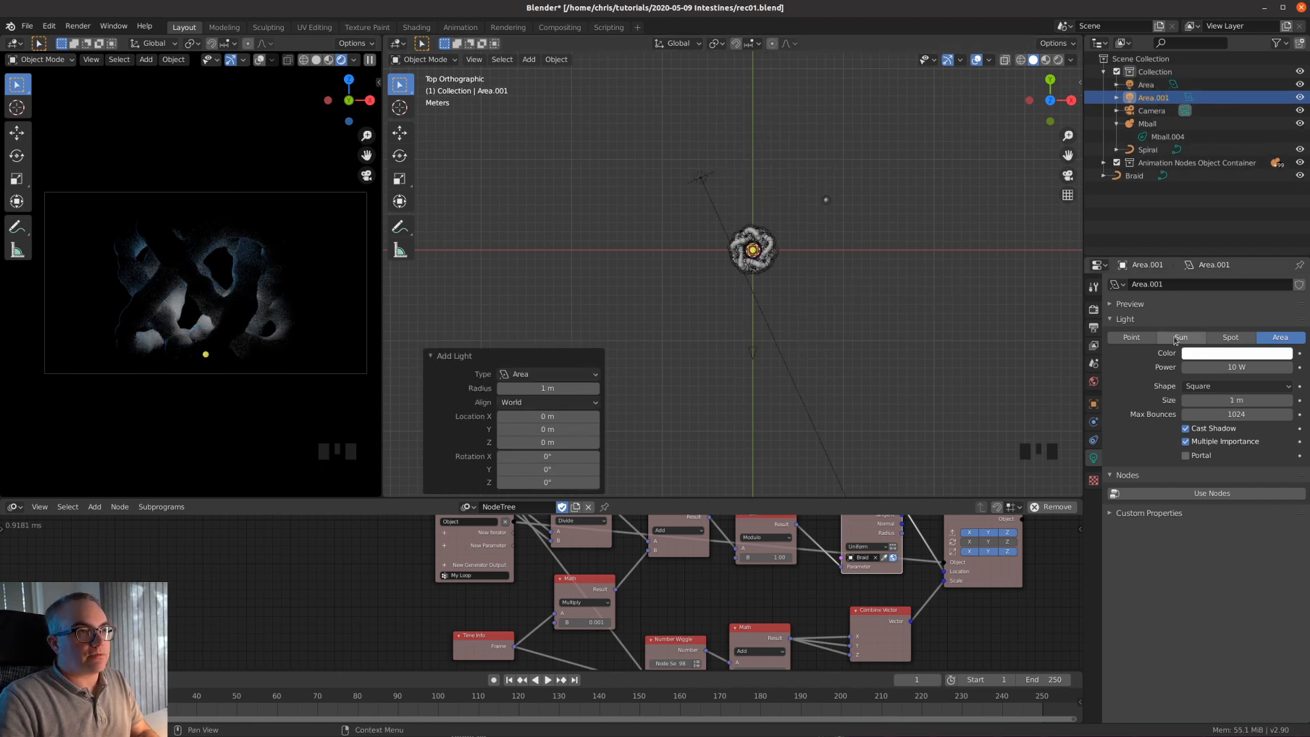
{"action": "left_click", "coordinate": [1201, 387]}
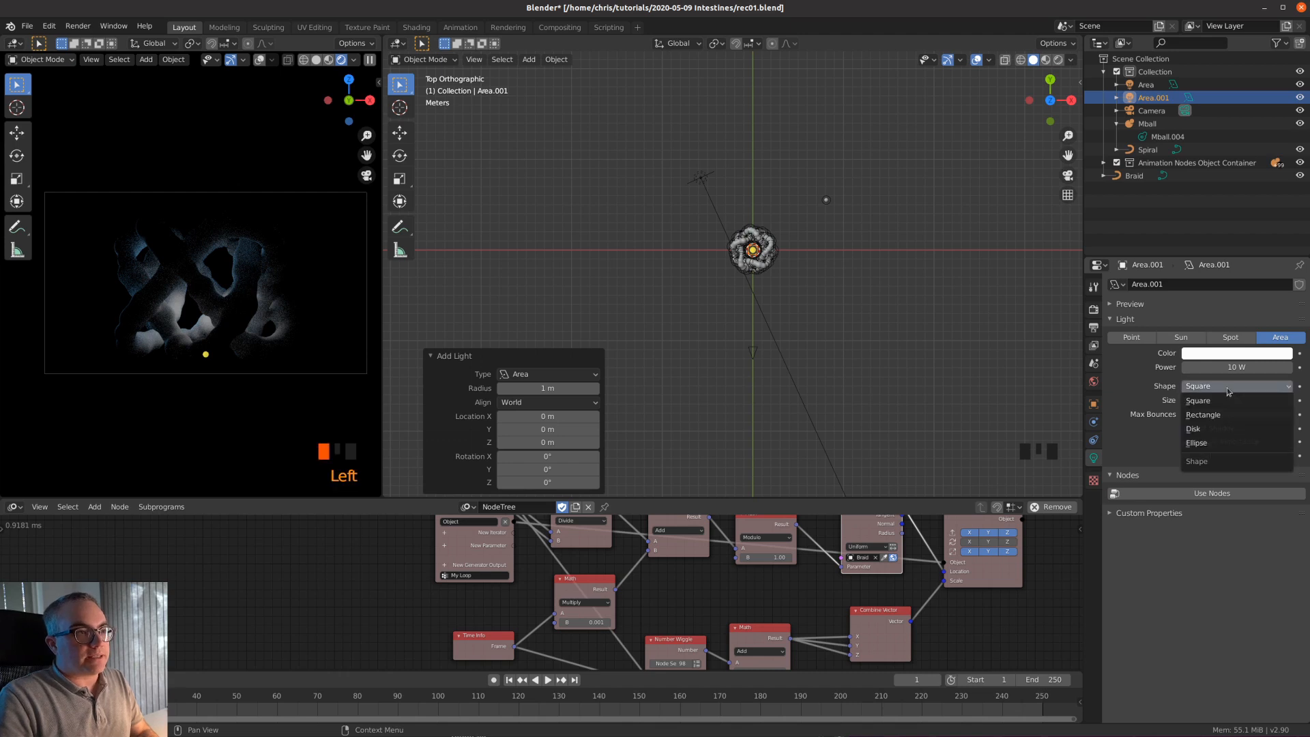
{"action": "left_click", "coordinate": [1216, 429]}
- Move the disk light in the front view by about 2.9 m in X and 3.1 m in Z
{"action": "key", "text": "KP_1"}
{"action": "scroll", "coordinate": [753, 402], "scroll_direction": "up", "scroll_amount": 10}
{"action": "key", "text": "g"}
{"action": "left_click", "coordinate": [915, 229]}
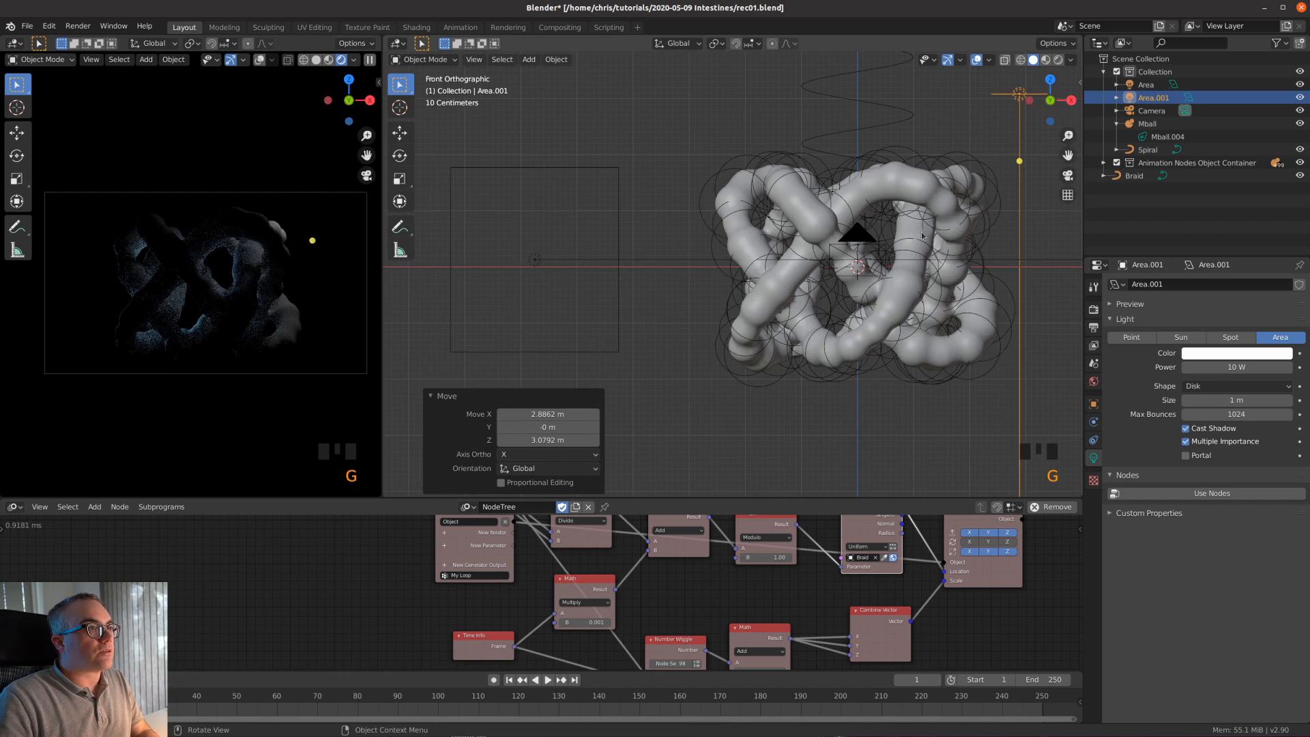
- Rotate the disk light about 43.2° towards the braid and move it about 1.4 m in X and 0.7 m in Z
{"action": "scroll", "coordinate": [926, 249], "scroll_direction": "down", "scroll_amount": 4}
{"action": "key", "text": "r"}
{"action": "left_click", "coordinate": [853, 326]}
{"action": "key", "text": "g"}
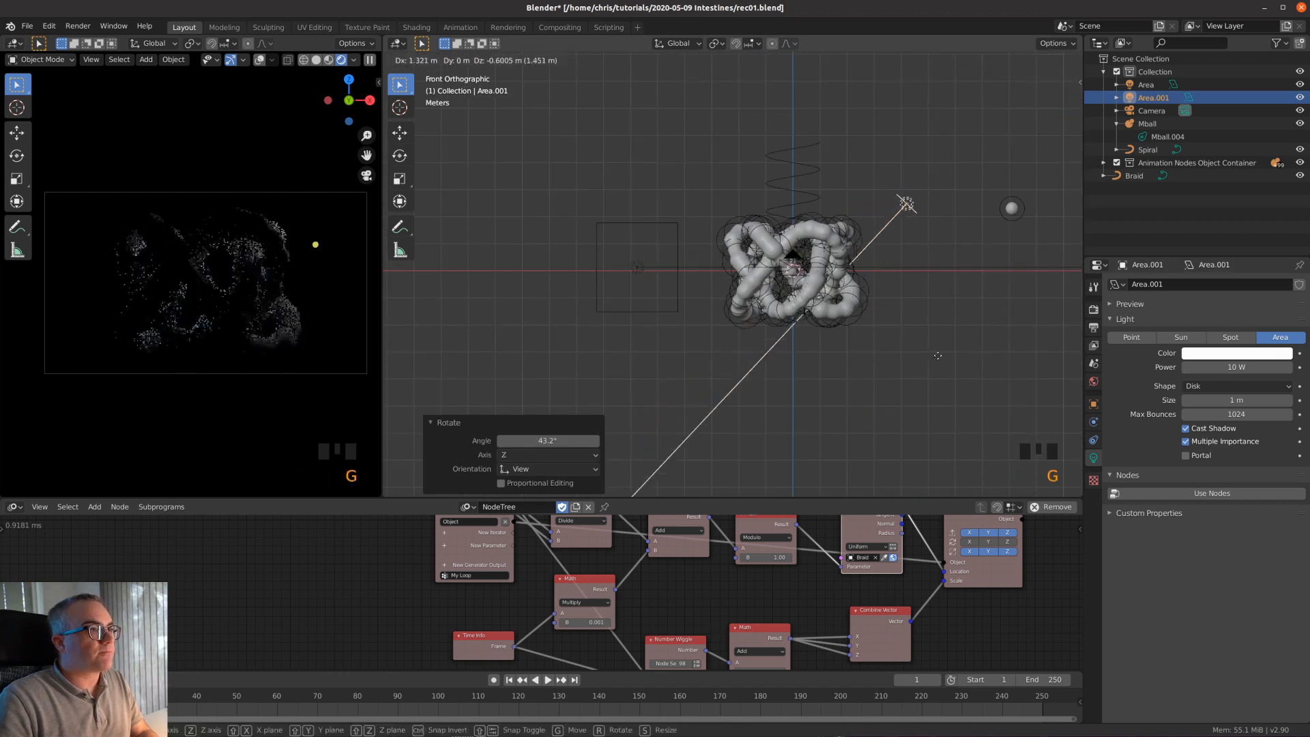
{"action": "left_click", "coordinate": [937, 319]}
- Set the disk light's size to 2.42 m and its power to 31.7 W
{"action": "left_click_drag", "start_coordinate": [1237, 399], "coordinate": [1276, 367]}
- Move the disk light in the top view by about 0.3 m in X and -4.7 m in Y, and rotate it about 53.7° towards the braid
{"action": "key", "text": "KP_7"}
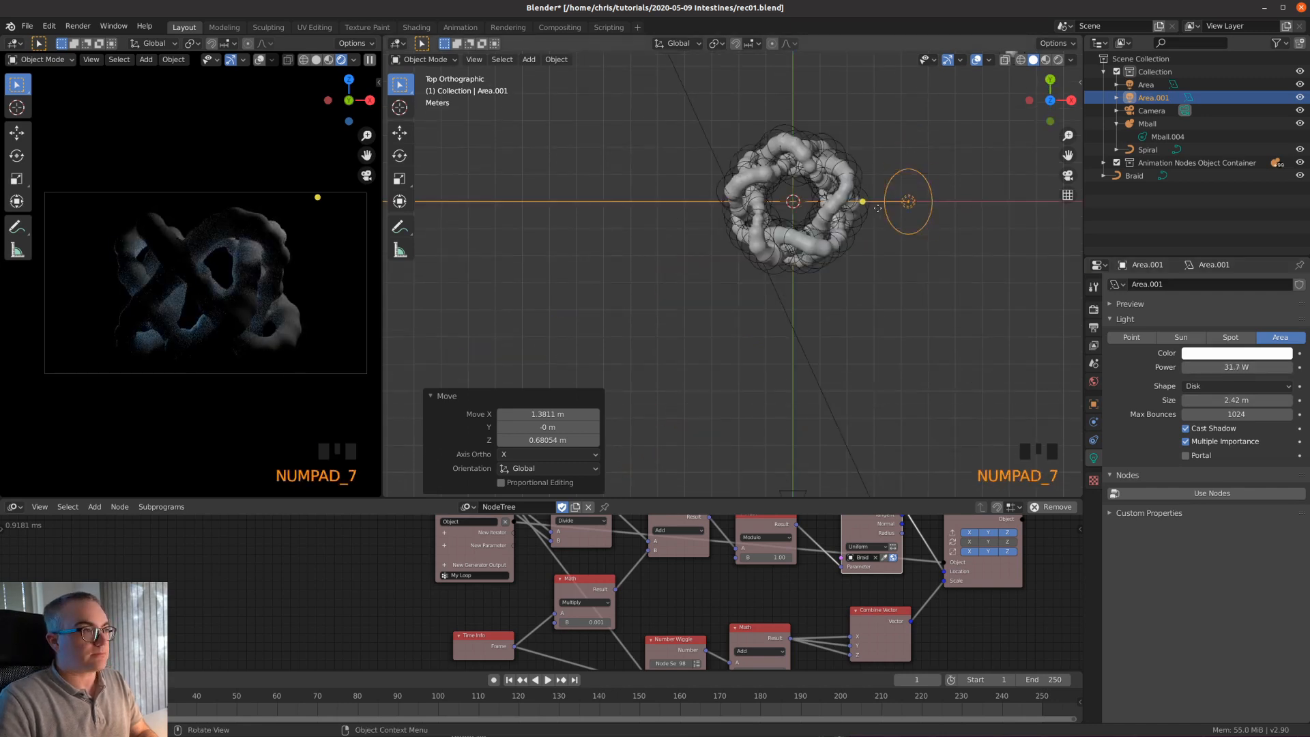
{"action": "key", "text": "g"}
{"action": "left_click", "coordinate": [742, 333]}
{"action": "key", "text": "r"}
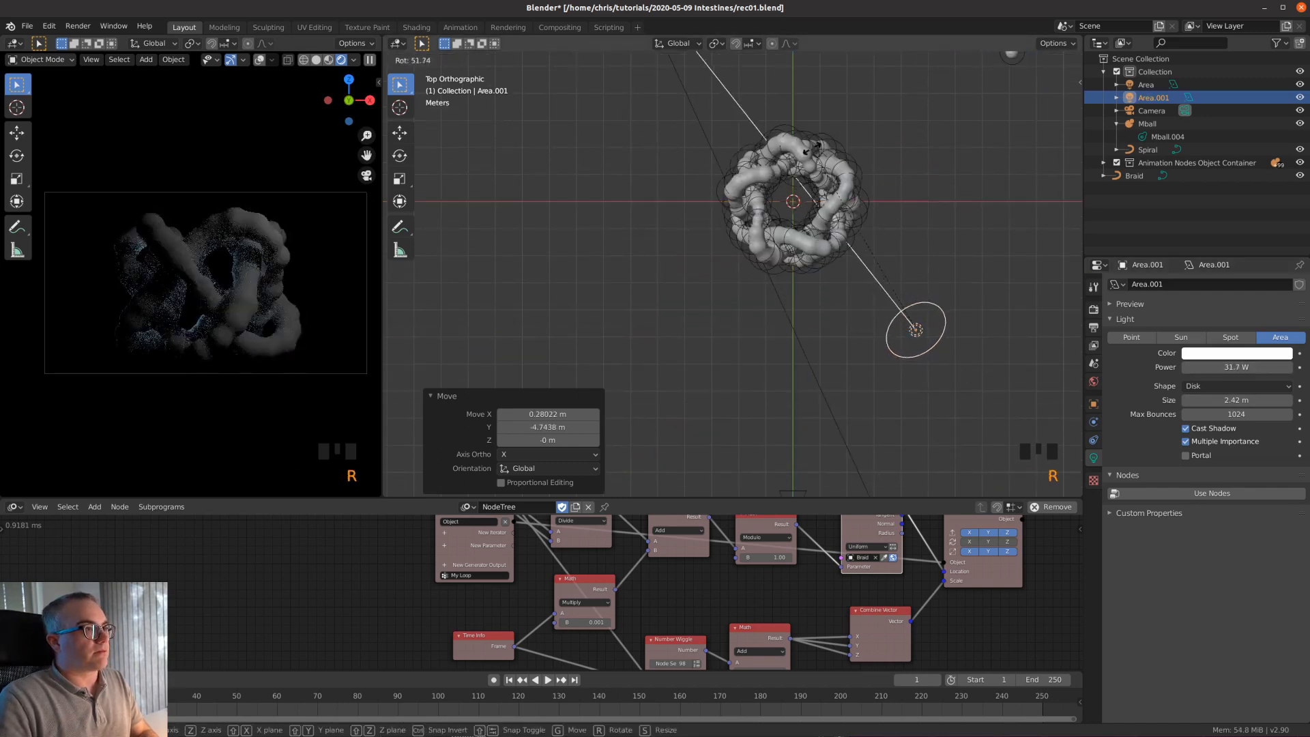
{"action": "left_click", "coordinate": [930, 339]}
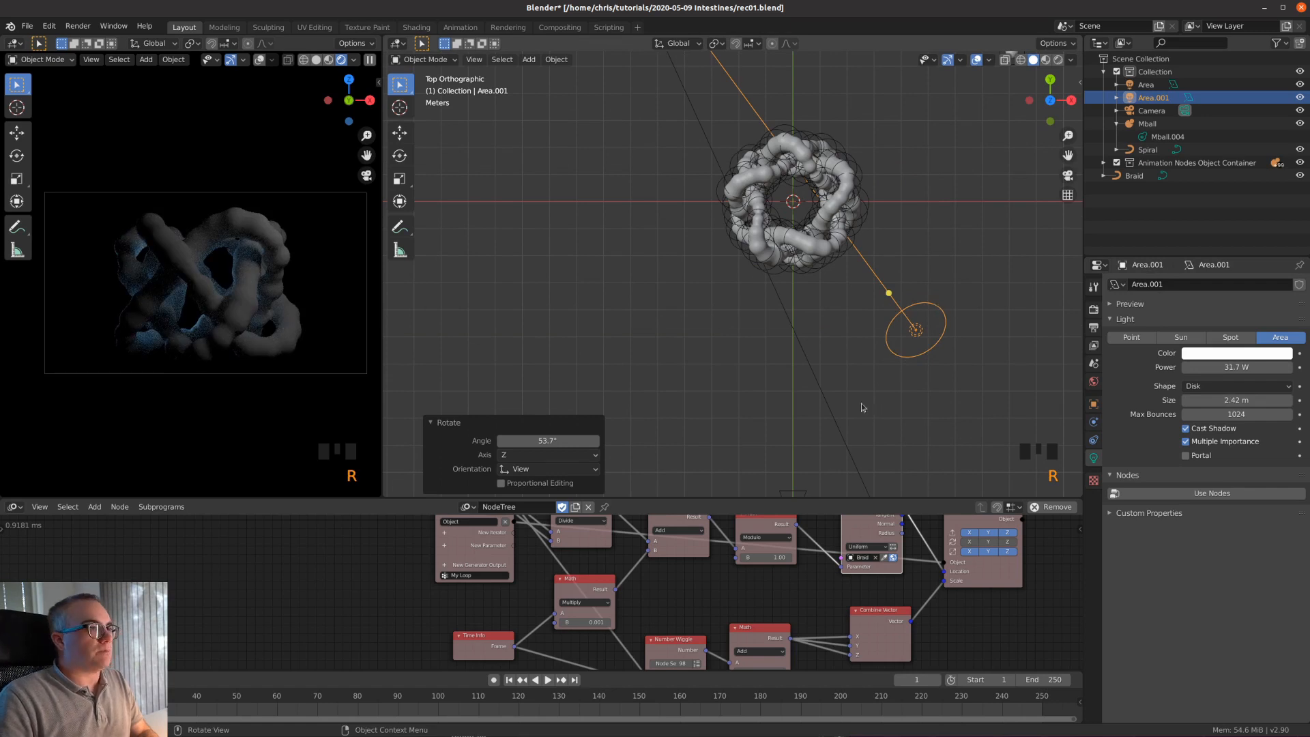
- Move the disk light in the front view by about -1.5 m in X and 2.5 m in Z
{"action": "key", "text": "KP_1"}
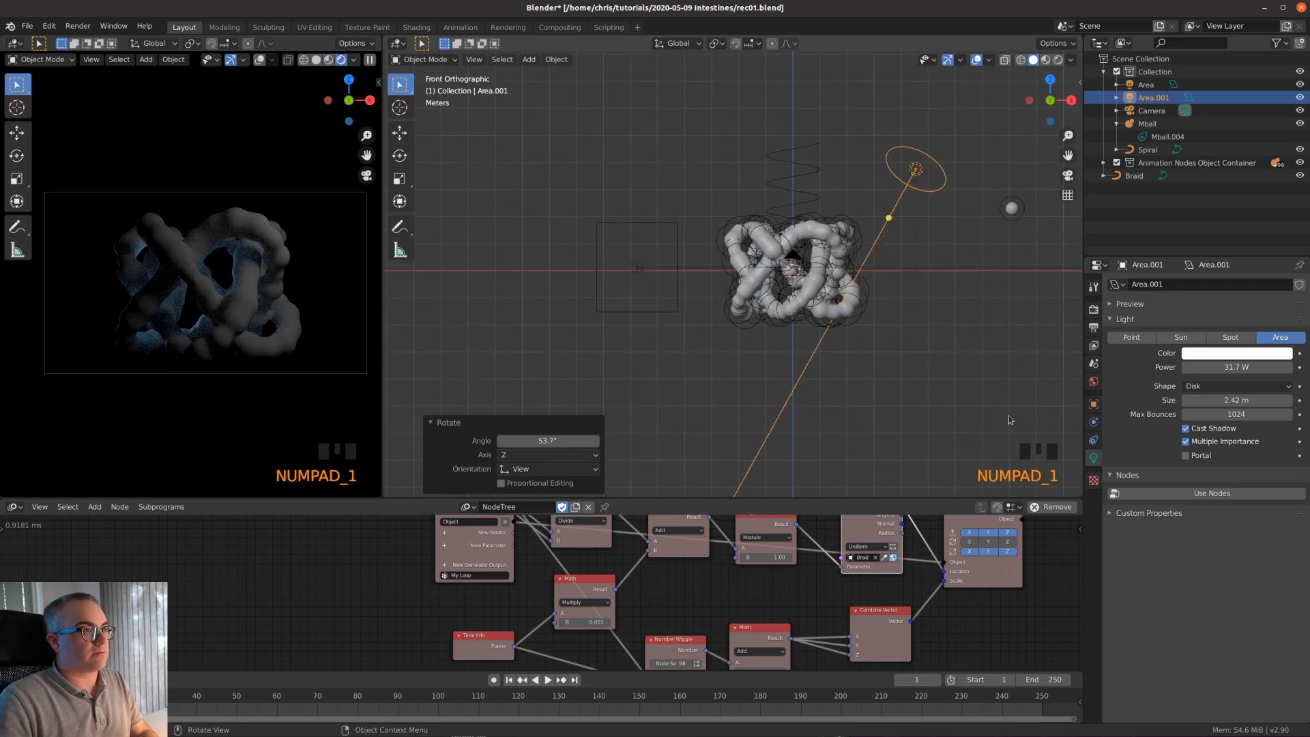
{"action": "key", "text": "g"}
{"action": "left_click", "coordinate": [969, 352]}
- Set the disk light's size to 1.46 m and its power to 50 W, and check the result in the rendered view
{"action": "left_click_drag", "start_coordinate": [1236, 400], "coordinate": [1181, 400]}
{"action": "double_click", "coordinate": [1237, 369]}
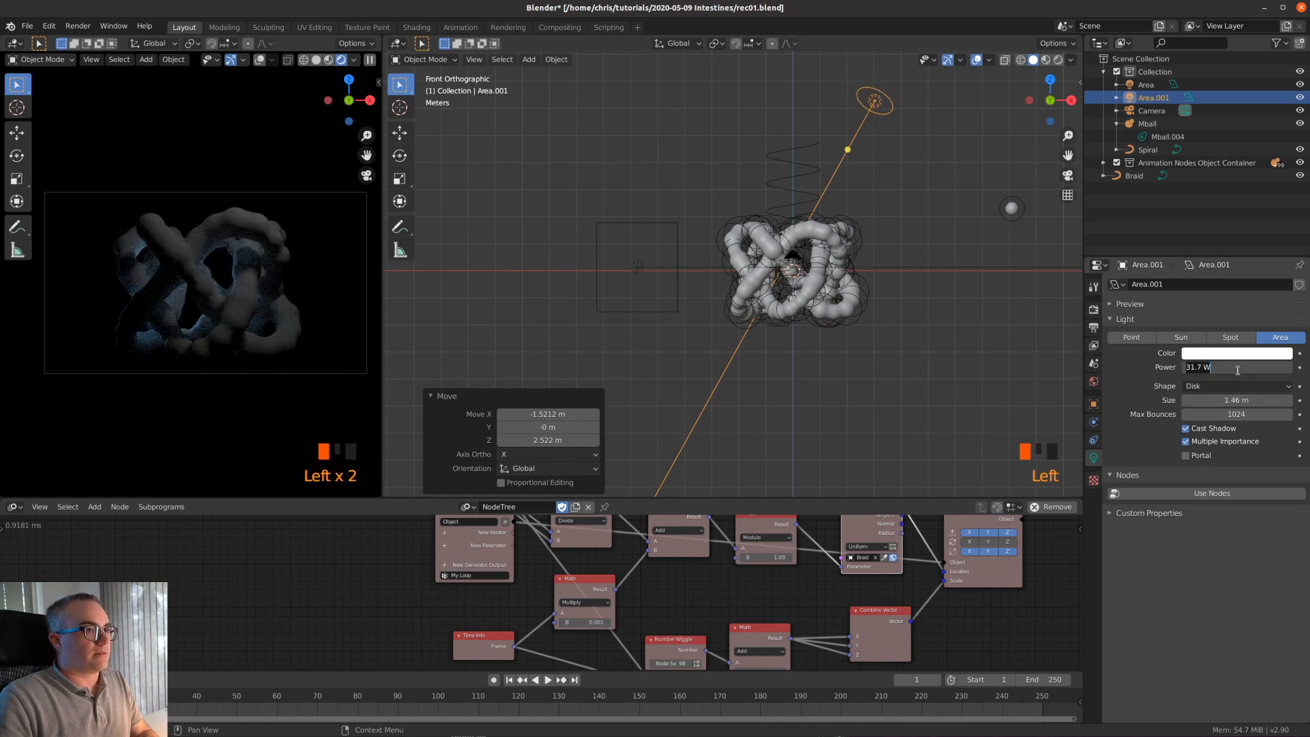
{"action": "type", "text": "50"}
{"action": "key", "text": "Return"}
{"action": "scroll", "coordinate": [257, 308], "scroll_direction": "up", "scroll_amount": 4}
{"action": "scroll", "coordinate": [256, 308], "scroll_direction": "down", "scroll_amount": 4}
{"action": "scroll", "coordinate": [256, 308], "scroll_direction": "up", "scroll_amount": 3}
{"action": "scroll", "coordinate": [256, 308], "scroll_direction": "up", "scroll_amount": 1}
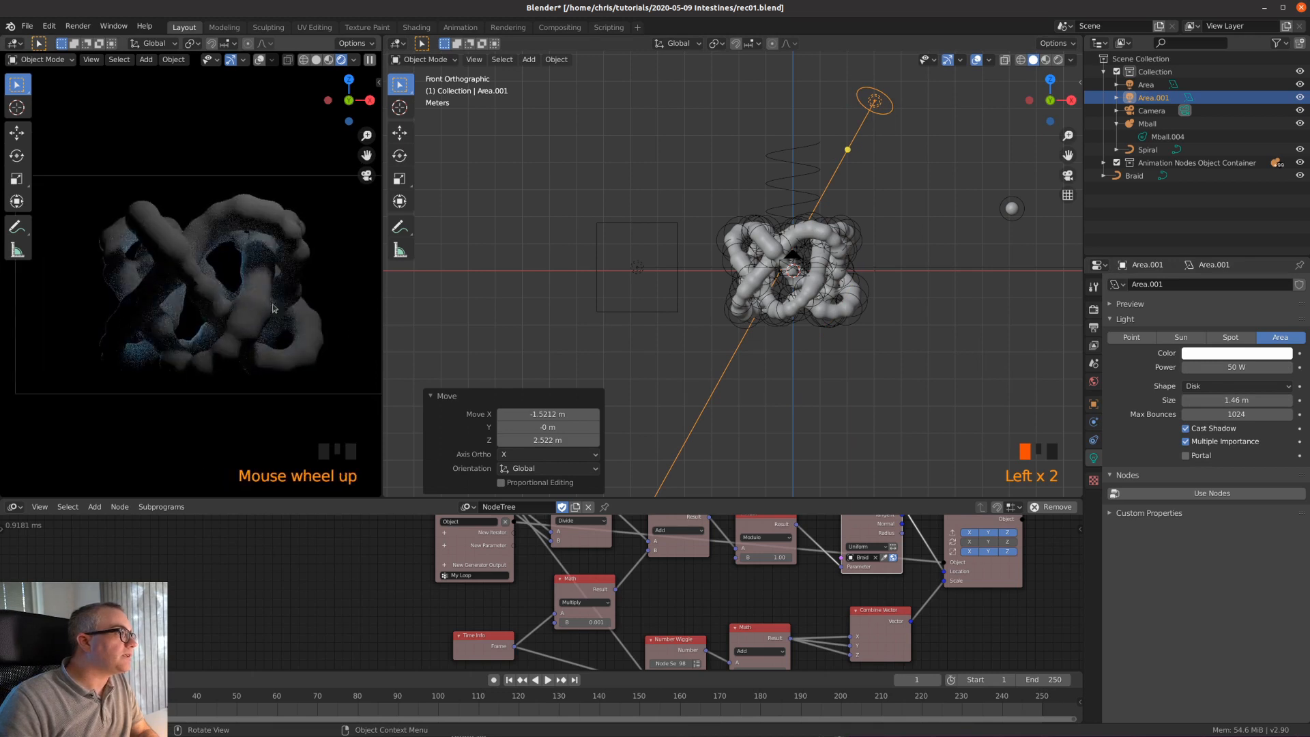
- Select the metaball object, enlarge the node editor area and switch it to the Shader Editor
{"action": "left_click", "coordinate": [809, 241]}
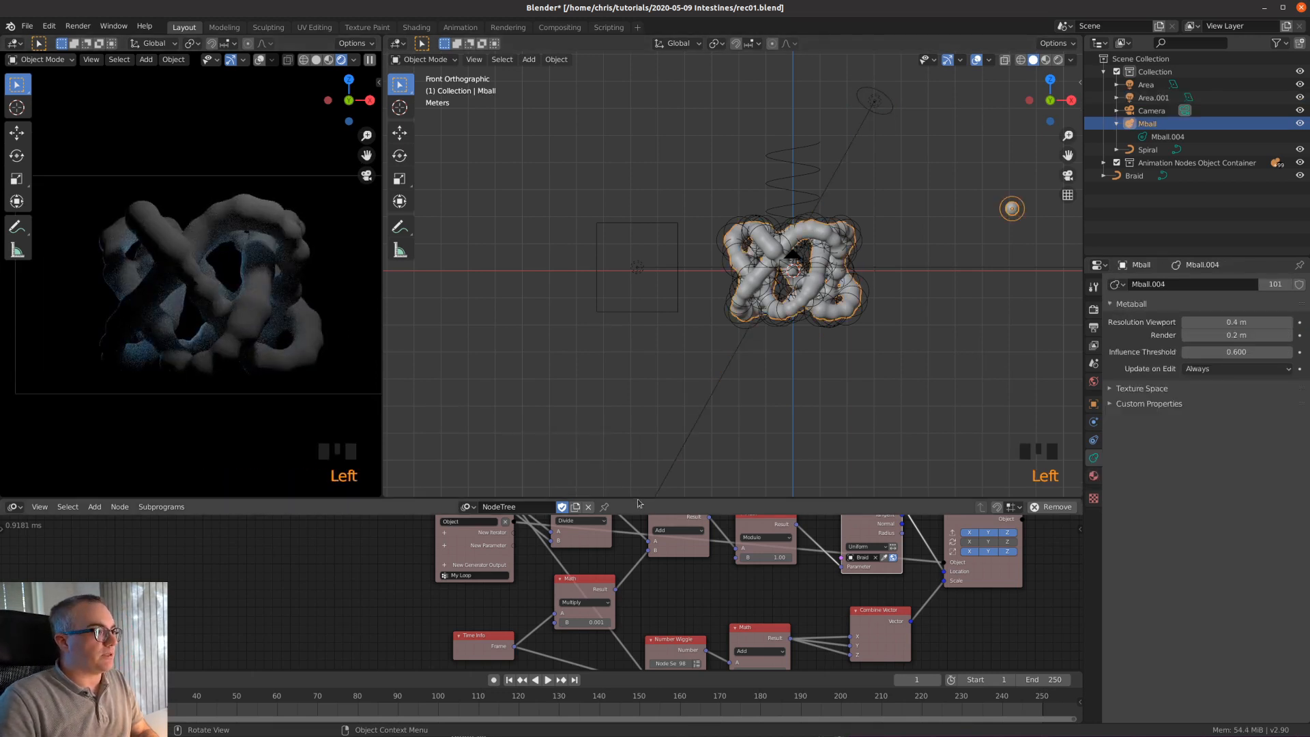
{"action": "left_click_drag", "start_coordinate": [633, 499], "coordinate": [632, 309]}
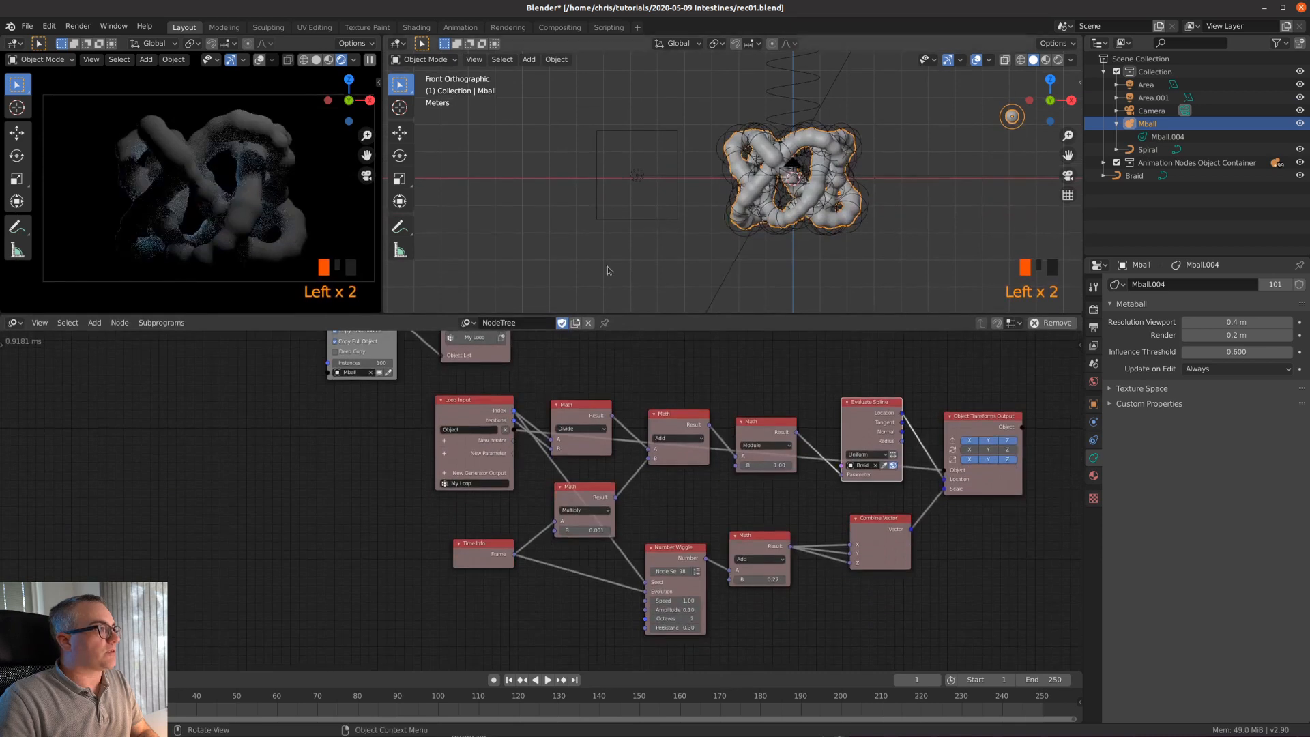
{"action": "left_click", "coordinate": [14, 323]}
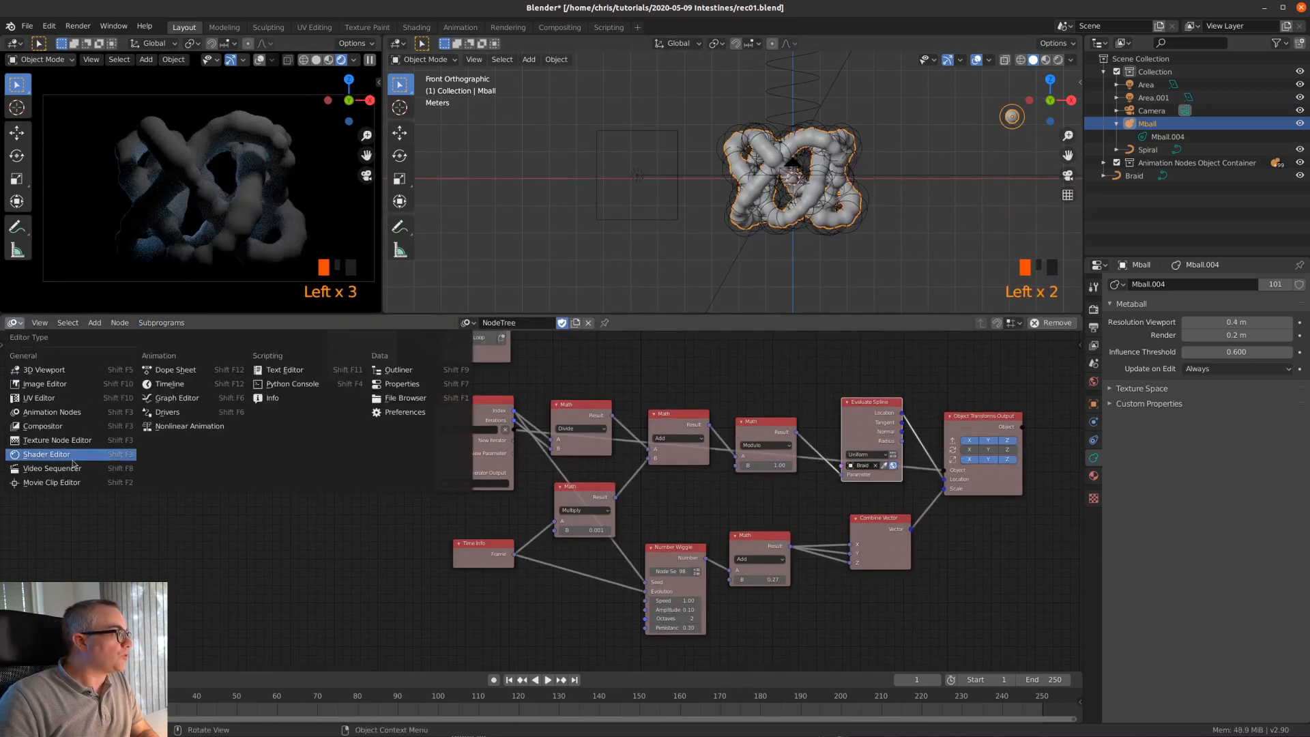
{"action": "left_click", "coordinate": [47, 454]}
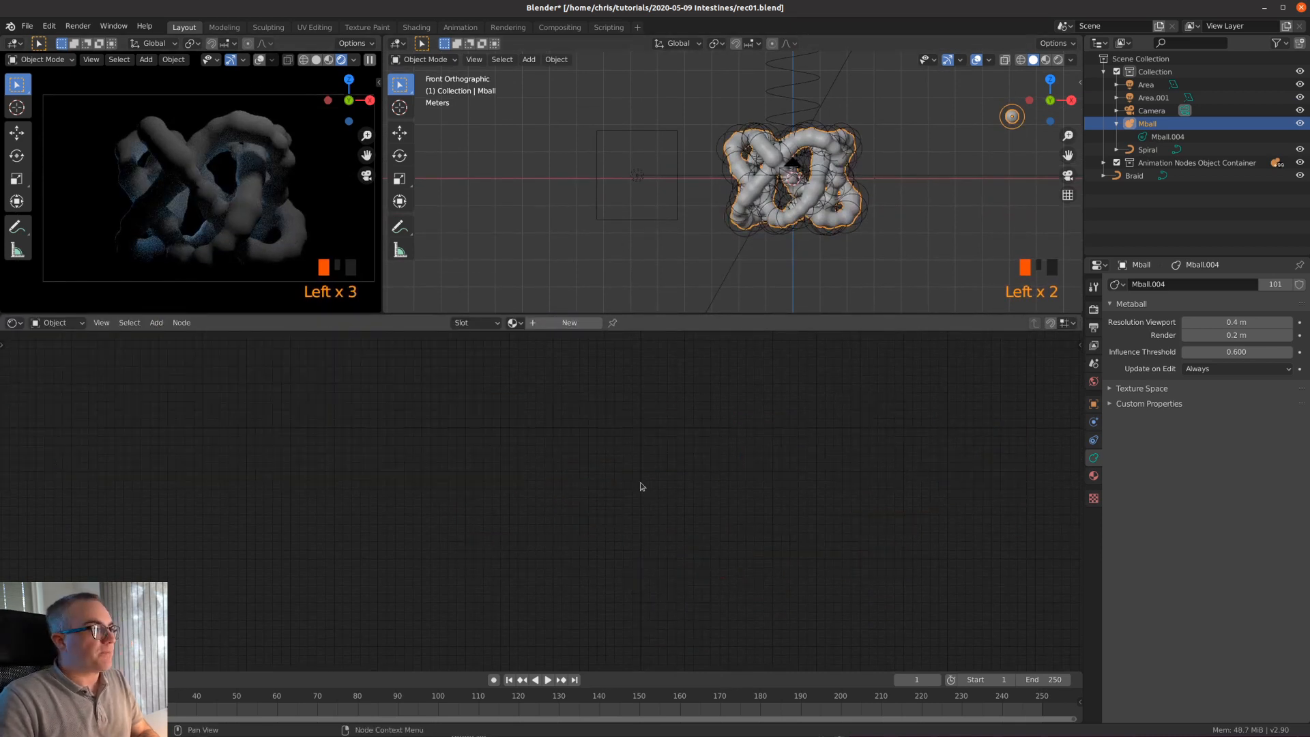
- Create a new material for the metaball and set its base color to pink with hue 0.963, saturation 0.419 and value 0.906
{"action": "left_click", "coordinate": [566, 326]}
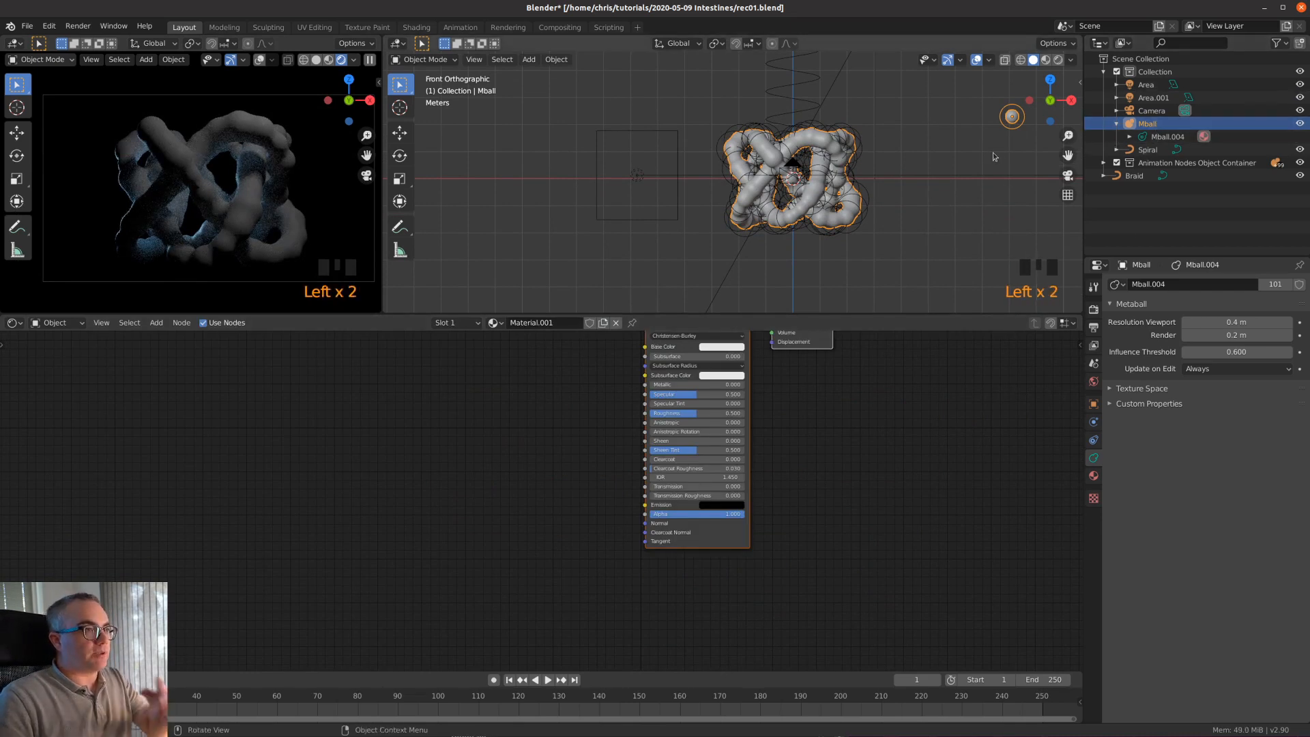
{"action": "middle_click_drag", "start_coordinate": [815, 413], "coordinate": [775, 511]}
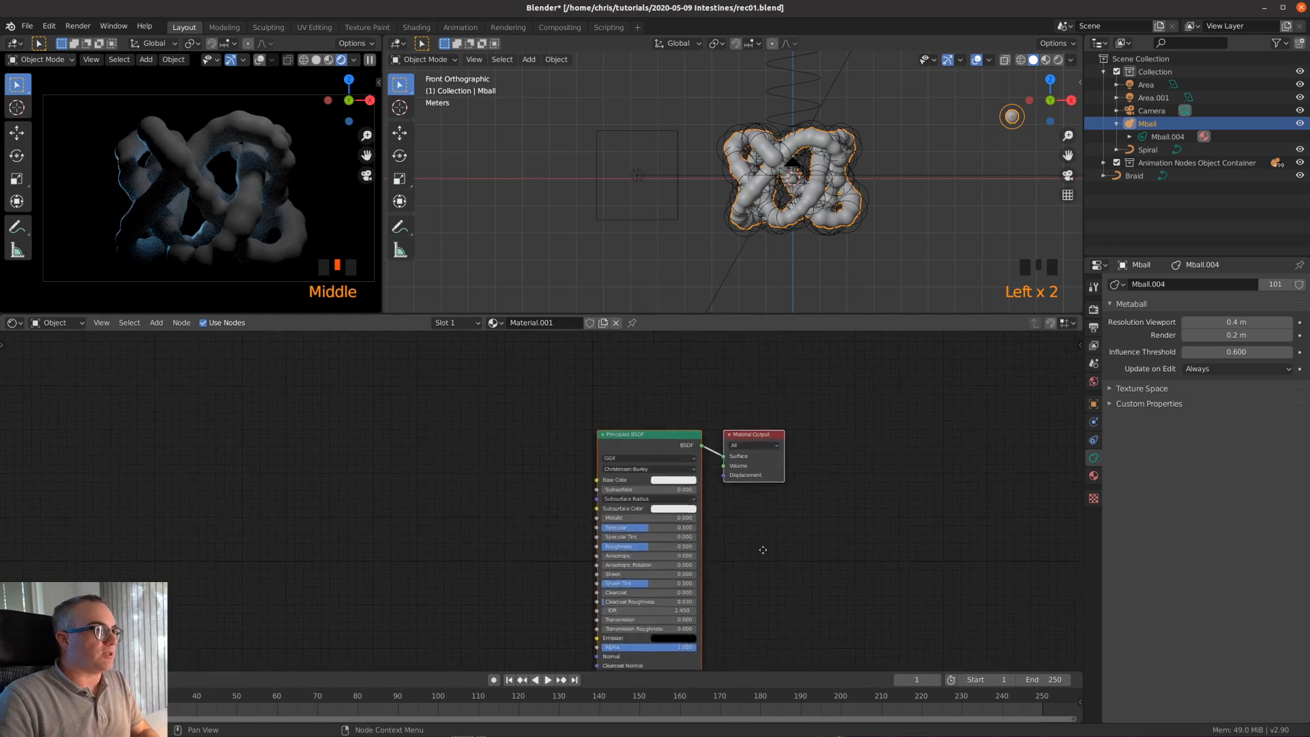
{"action": "scroll", "coordinate": [776, 515], "scroll_direction": "up", "scroll_amount": 8}
{"action": "middle_click_drag", "start_coordinate": [915, 465], "coordinate": [874, 551]}
{"action": "left_click", "coordinate": [776, 462]}
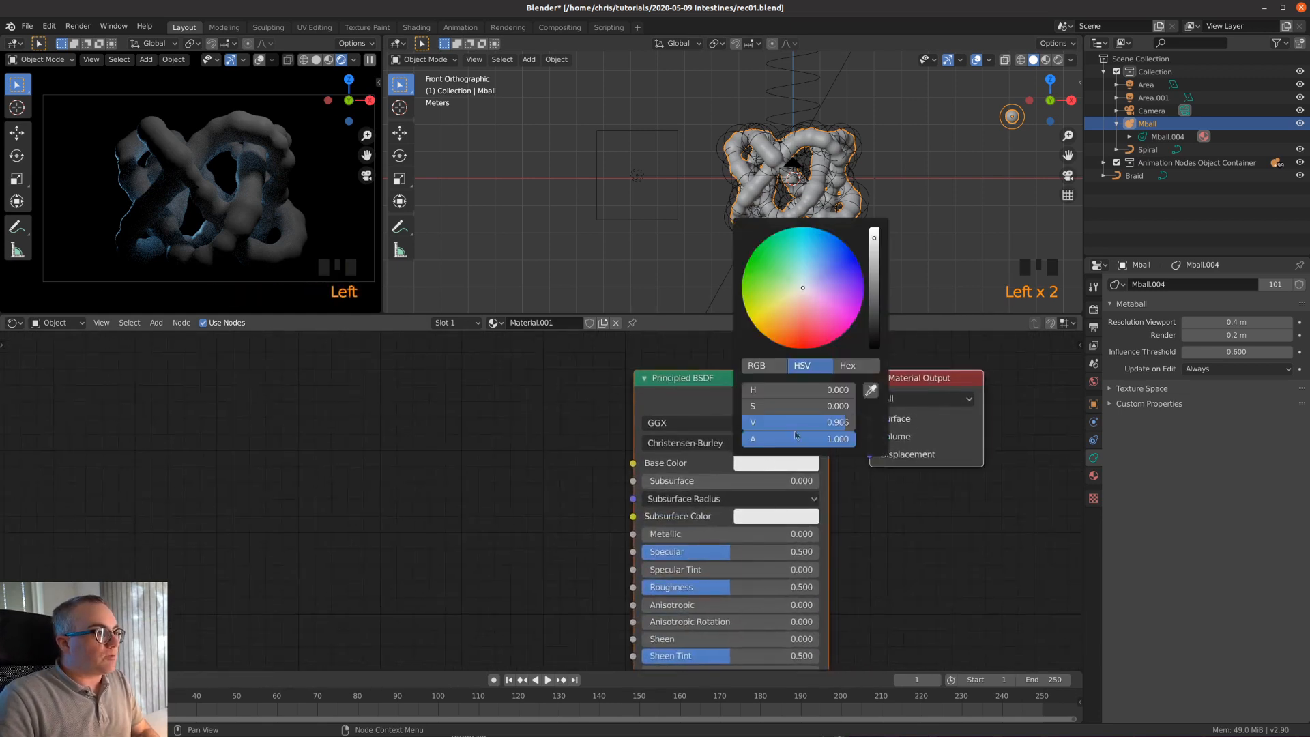
{"action": "left_click", "coordinate": [807, 309]}
{"action": "left_click_drag", "start_coordinate": [806, 310], "coordinate": [808, 313]}
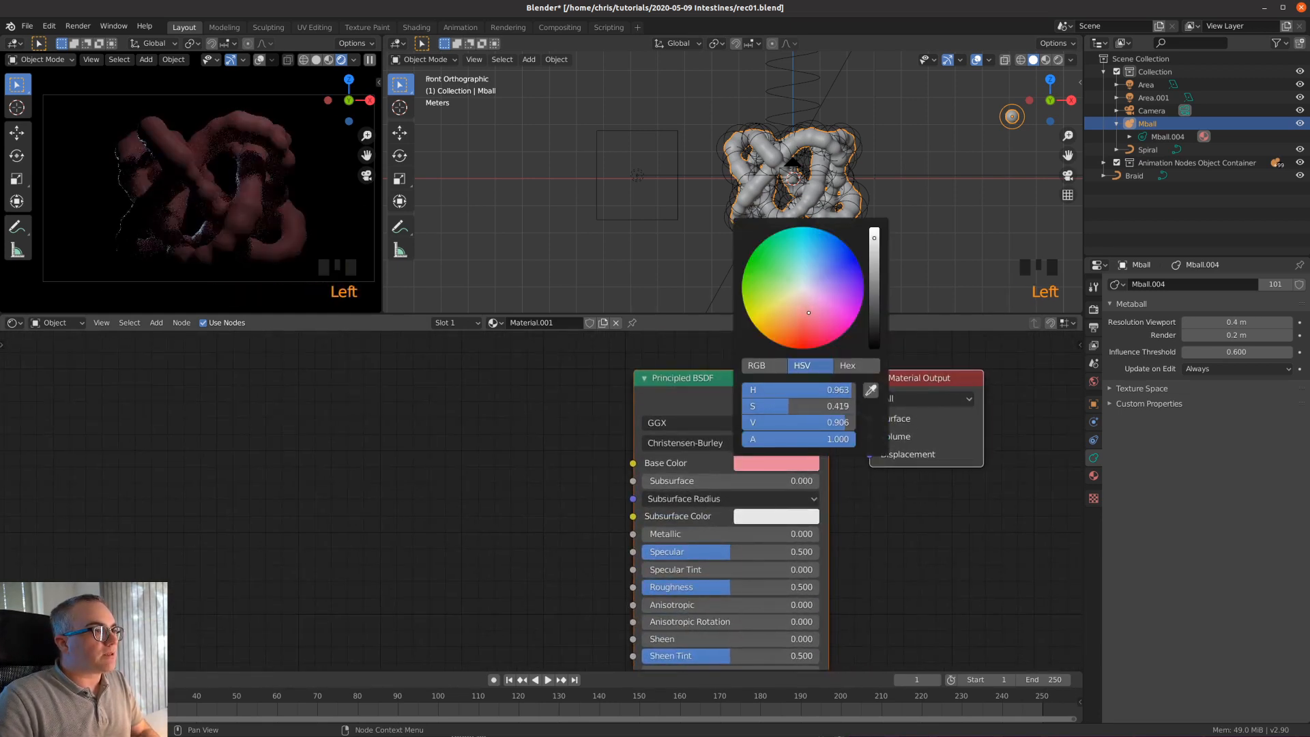
{"action": "scroll", "coordinate": [320, 278], "scroll_direction": "up", "scroll_amount": 1}
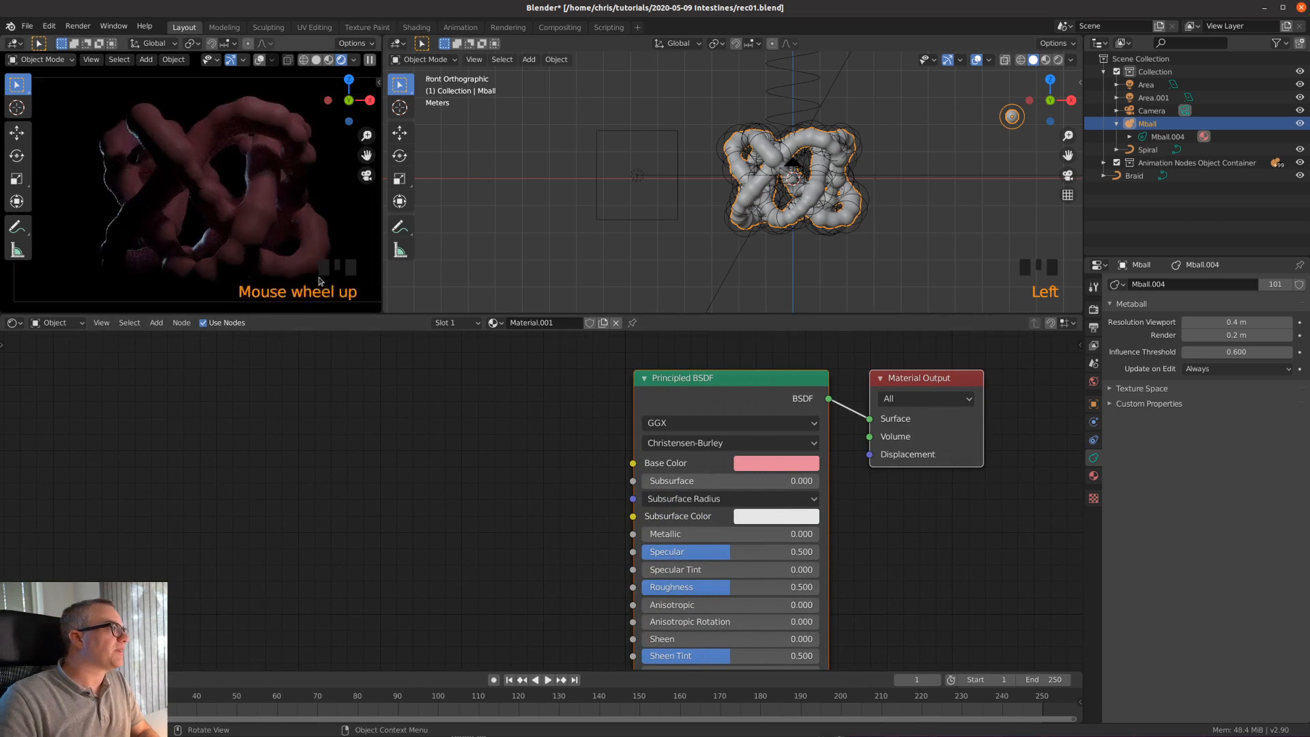
{"action": "scroll", "coordinate": [320, 278], "scroll_direction": "down", "scroll_amount": 1}
- Set the metaball material's roughness to 0.3 and its clearcoat to 1
{"action": "middle_click_drag", "start_coordinate": [731, 559], "coordinate": [746, 539], "text": "shift"}
{"action": "left_click", "coordinate": [759, 572]}
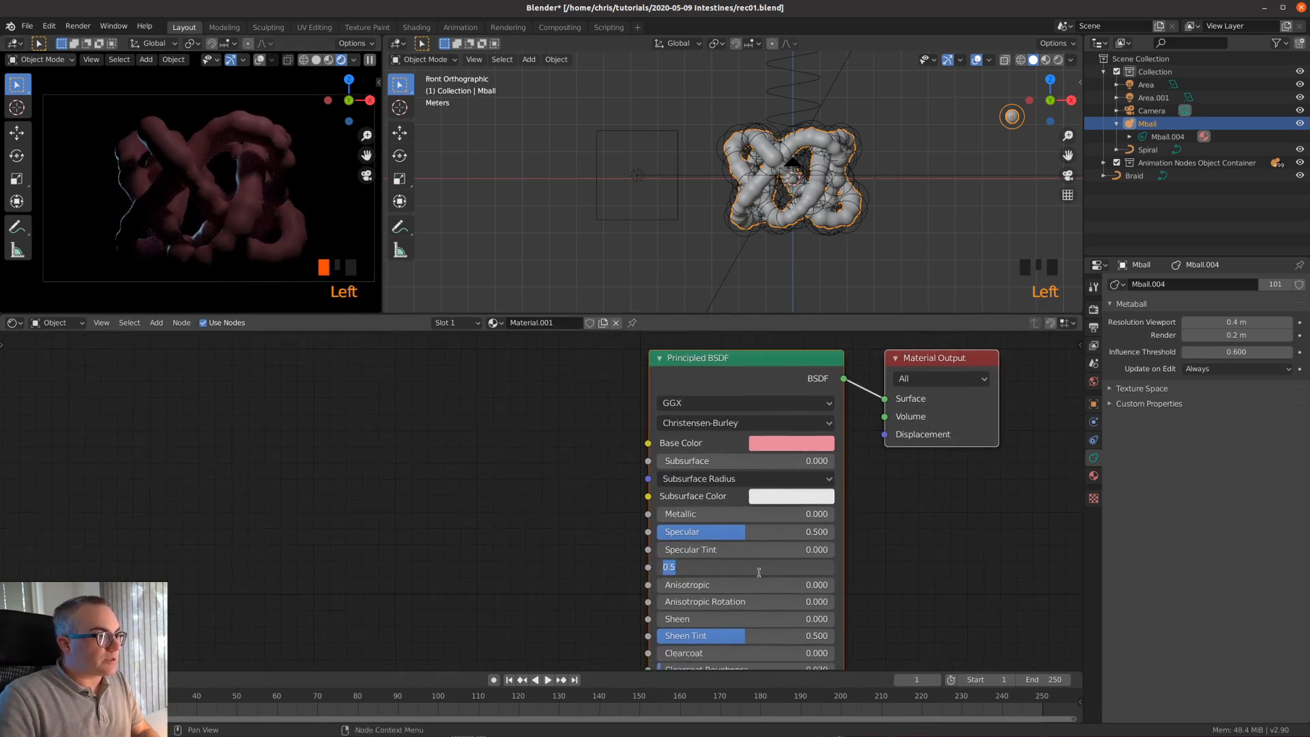
{"action": "type", "text": ".1"}
{"action": "key", "text": "Return"}
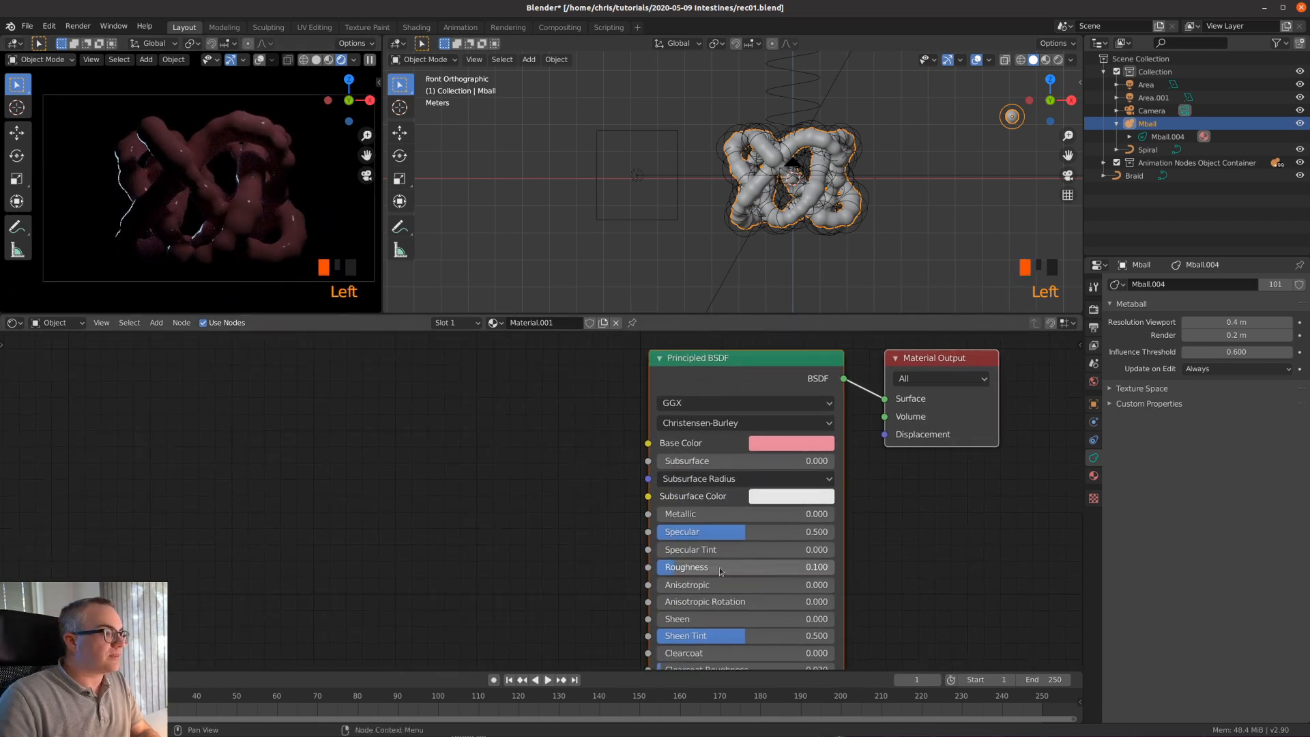
{"action": "left_click", "coordinate": [734, 568]}
{"action": "key", "text": "Return"}
{"action": "middle_click_drag", "start_coordinate": [816, 620], "coordinate": [807, 477], "text": "shift"}
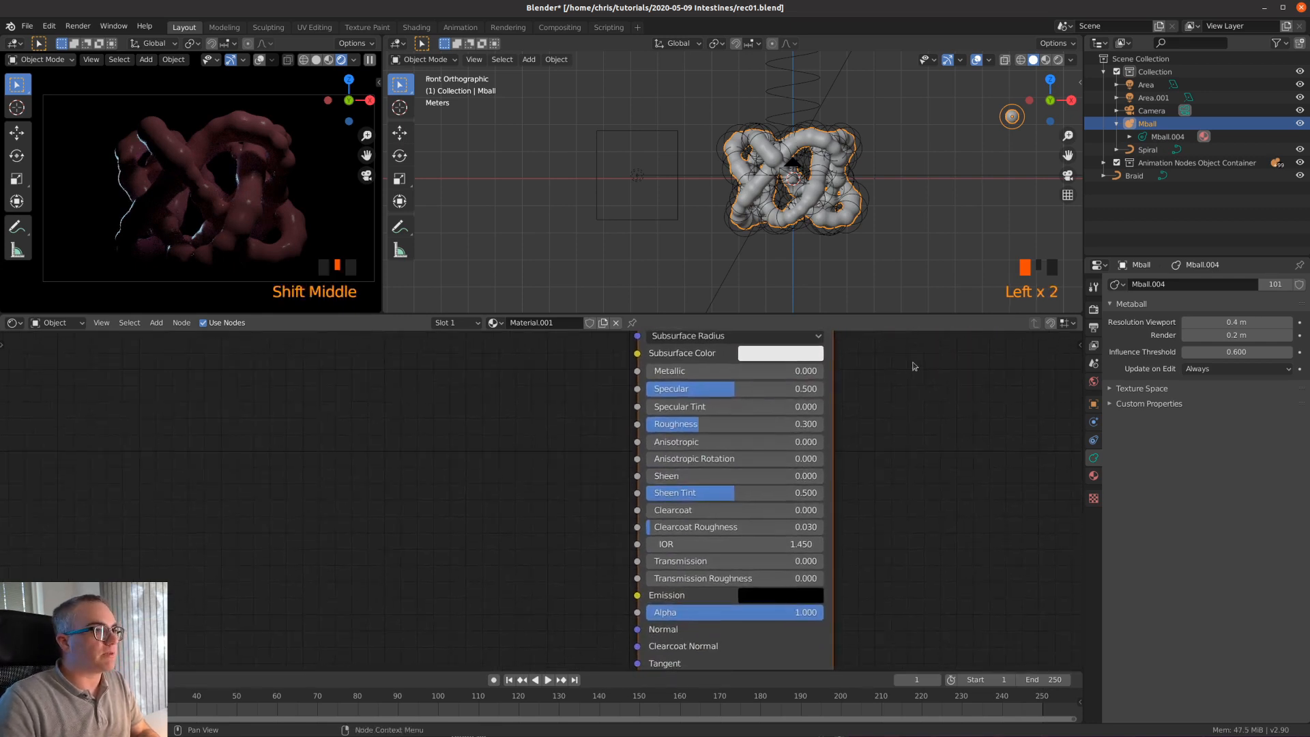
{"action": "left_click_drag", "start_coordinate": [785, 510], "coordinate": [826, 517]}
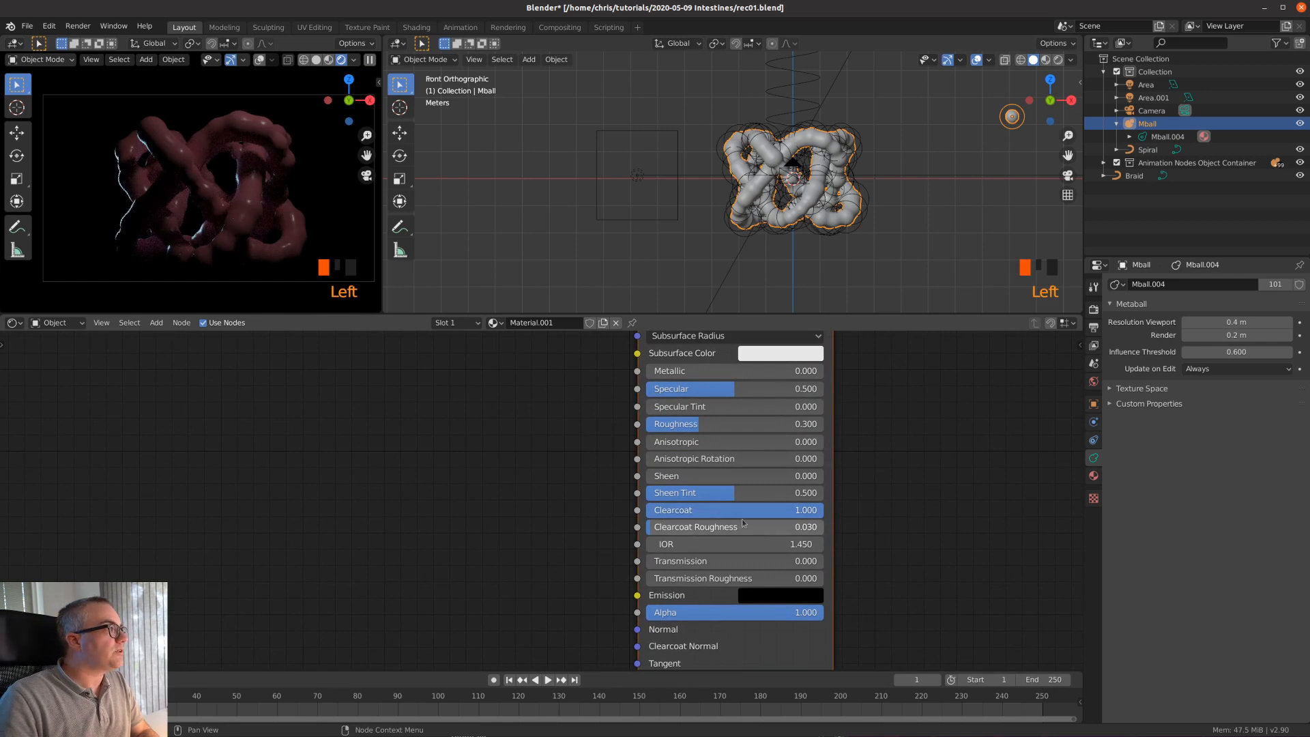
{"action": "middle_click_drag", "start_coordinate": [948, 405], "coordinate": [977, 566], "text": "shift"}
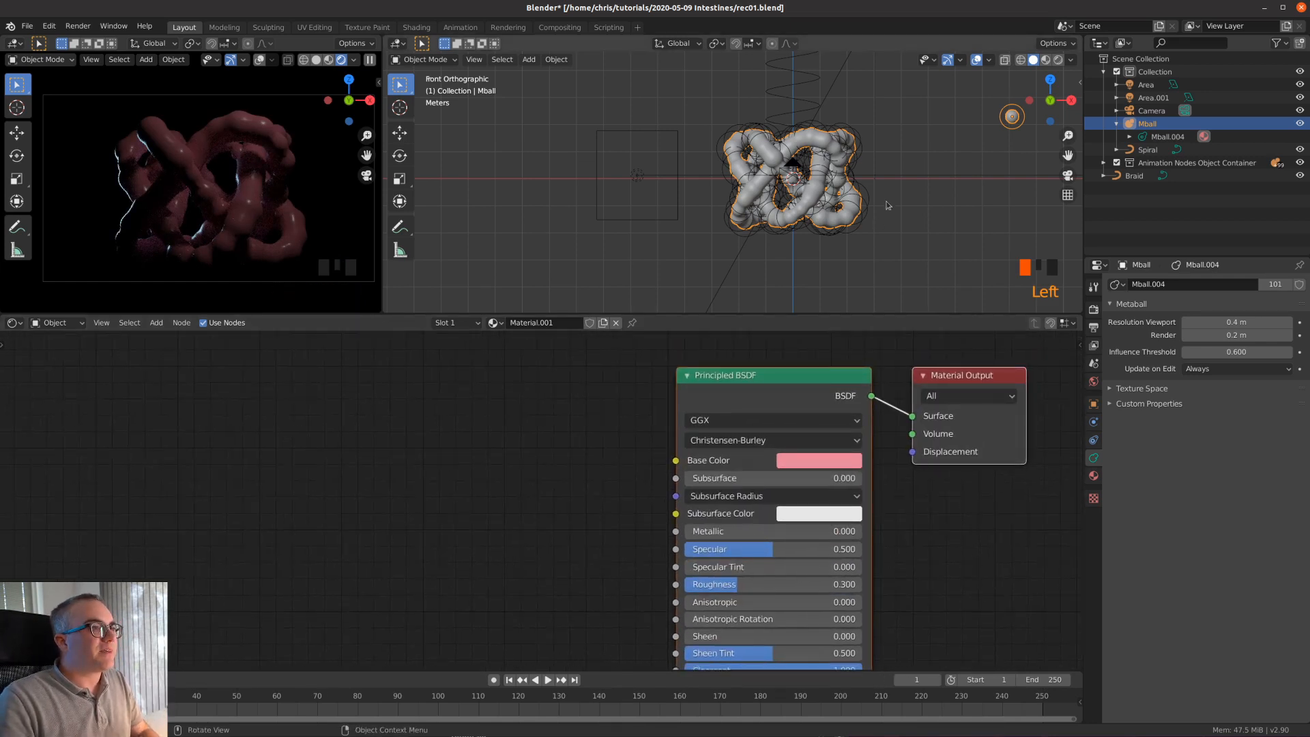
- Select the disk light in the top view and set its power to 300 W
{"action": "scroll", "coordinate": [887, 205], "scroll_direction": "down", "scroll_amount": 2}
{"action": "scroll", "coordinate": [900, 238], "scroll_direction": "up", "scroll_amount": 1}
{"action": "scroll", "coordinate": [905, 122], "scroll_direction": "up", "scroll_amount": 1}
{"action": "scroll", "coordinate": [884, 142], "scroll_direction": "down", "scroll_amount": 3}
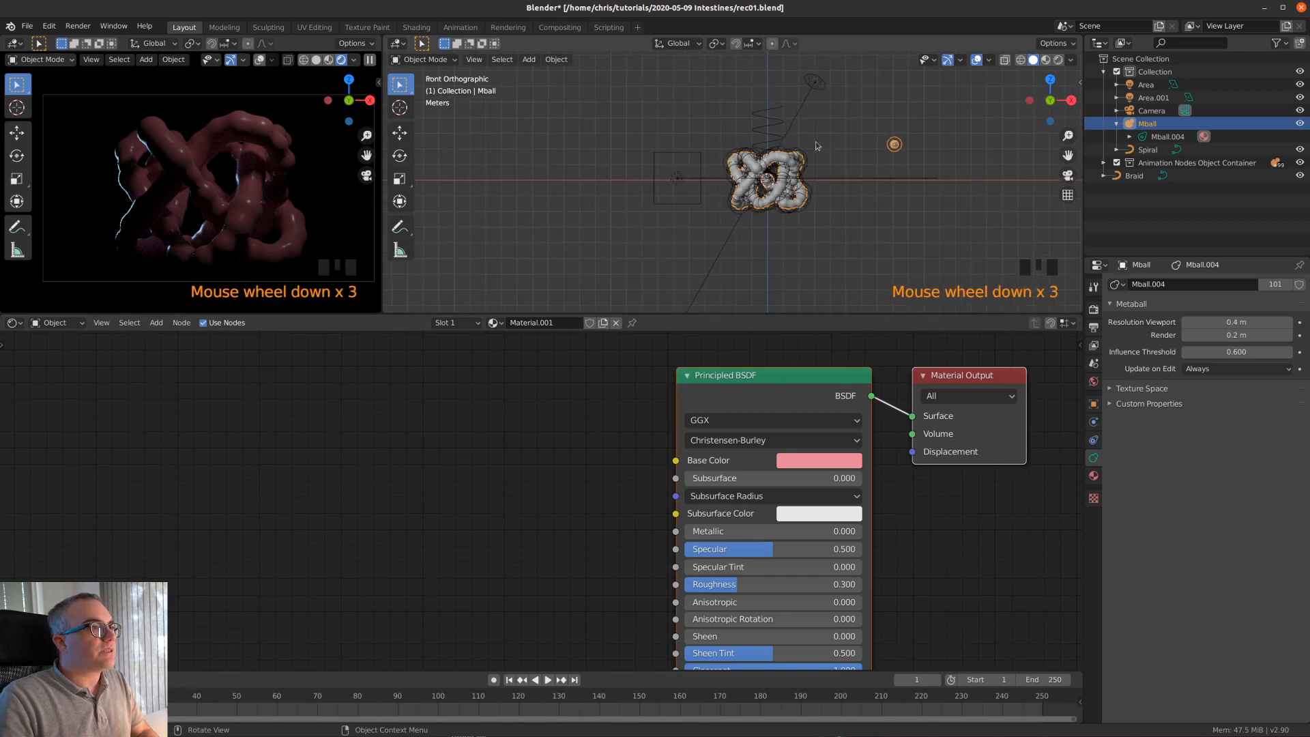
{"action": "key", "text": "KP_7"}
{"action": "left_click", "coordinate": [824, 219]}
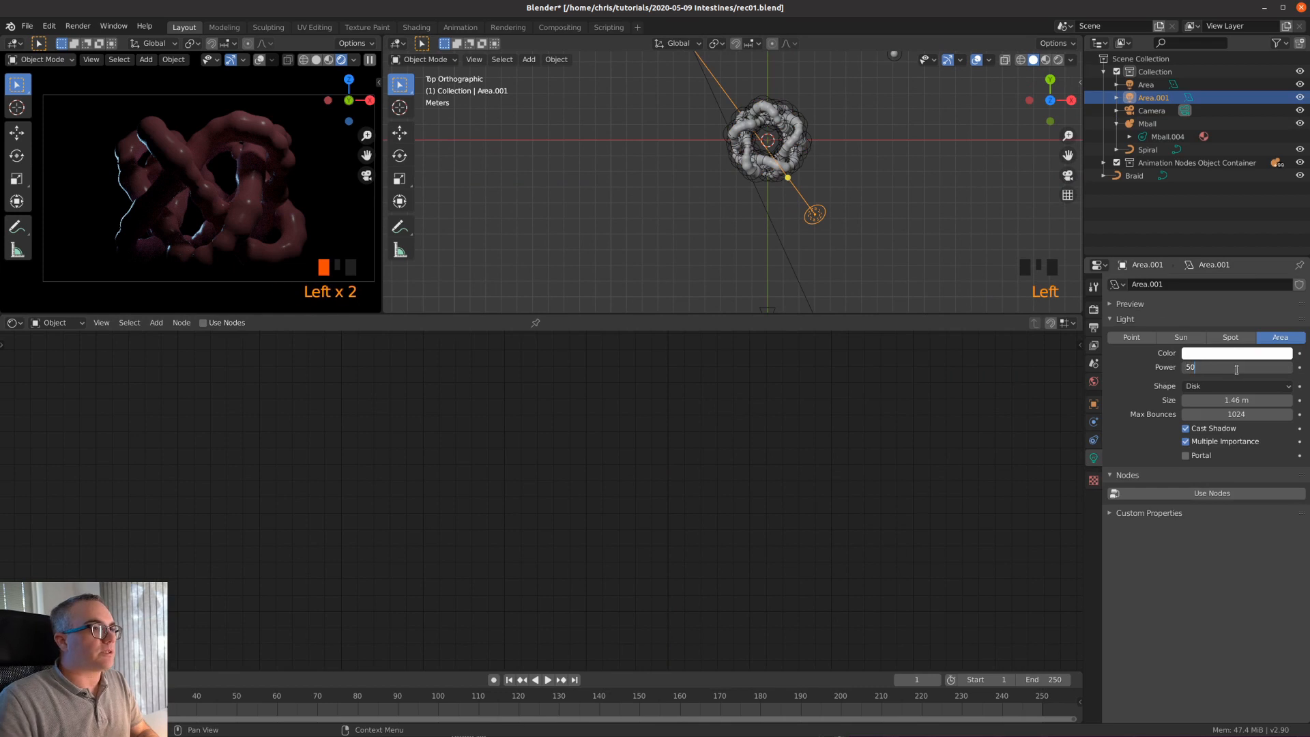
{"action": "type", "text": "0"}
{"action": "key", "text": "Return"}
{"action": "left_click_drag", "start_coordinate": [1244, 369], "coordinate": [1221, 368]}
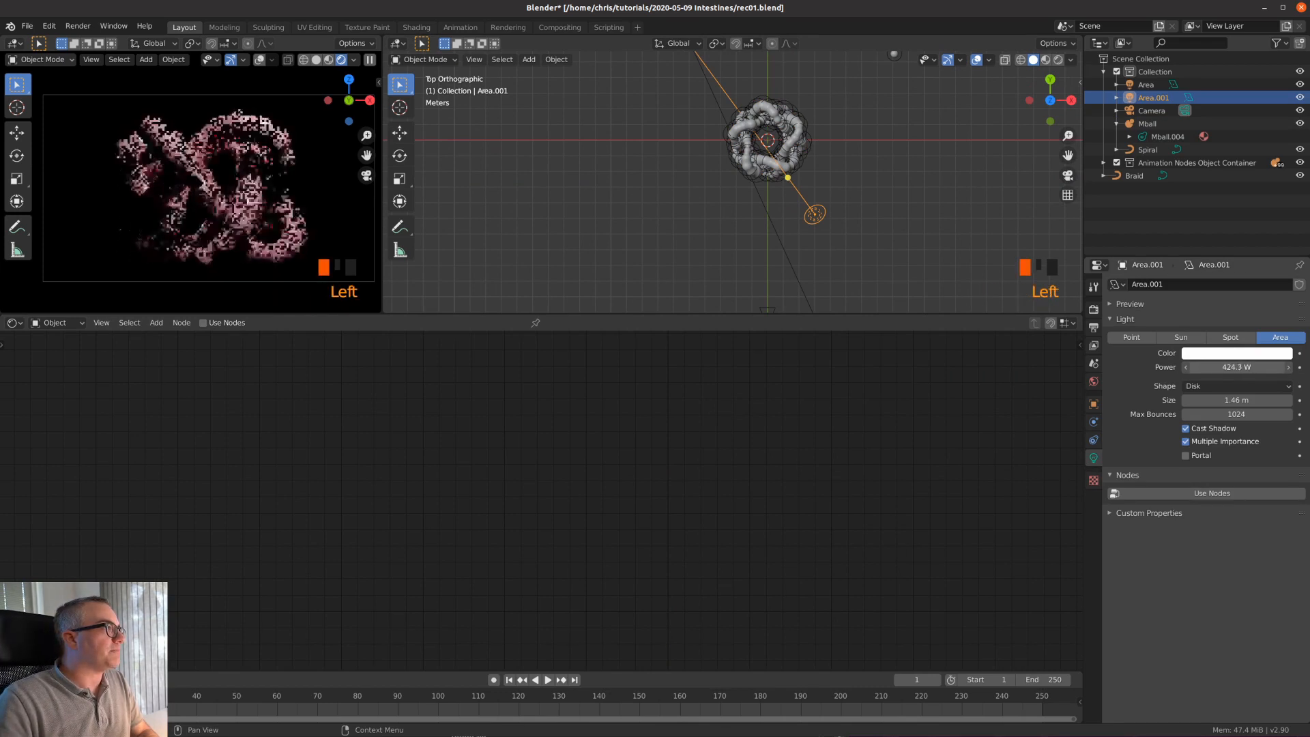
{"action": "double_click", "coordinate": [1228, 367]}
{"action": "type", "text": "300"}
{"action": "key", "text": "Return"}
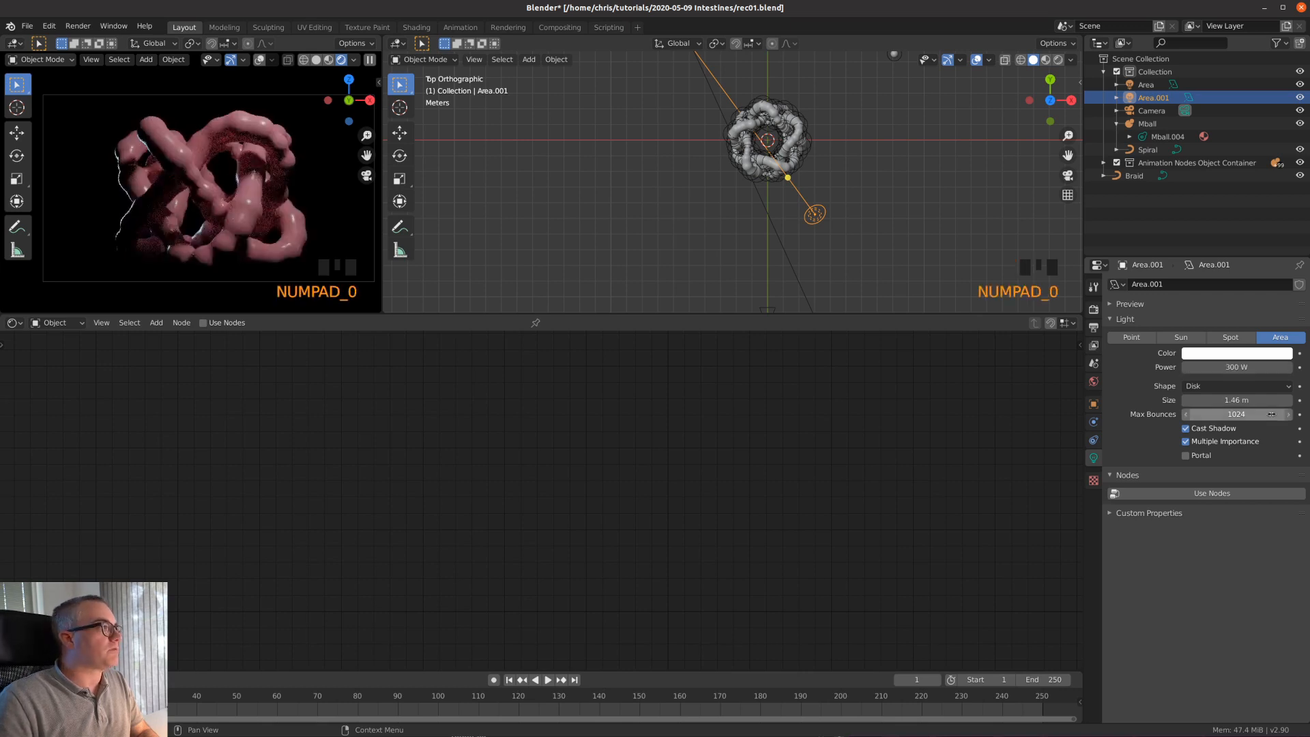
{"action": "left_click", "coordinate": [1249, 369]}
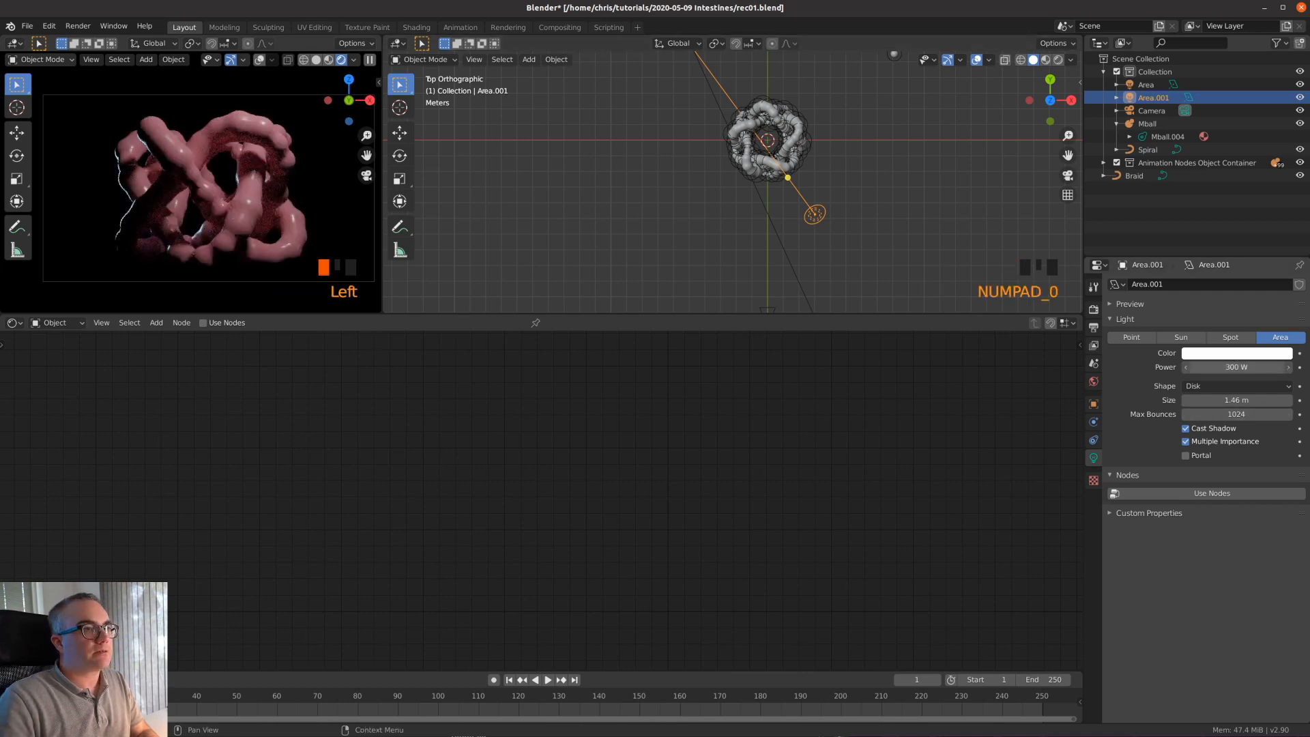
{"action": "key", "text": "Return"}
- Select the blue square area light behind the braid and enlarge its size to about 11.3 m
{"action": "middle_click_drag", "start_coordinate": [836, 238], "coordinate": [880, 354], "text": "shift"}
{"action": "left_click", "coordinate": [729, 138]}
{"action": "left_click", "coordinate": [728, 137]}
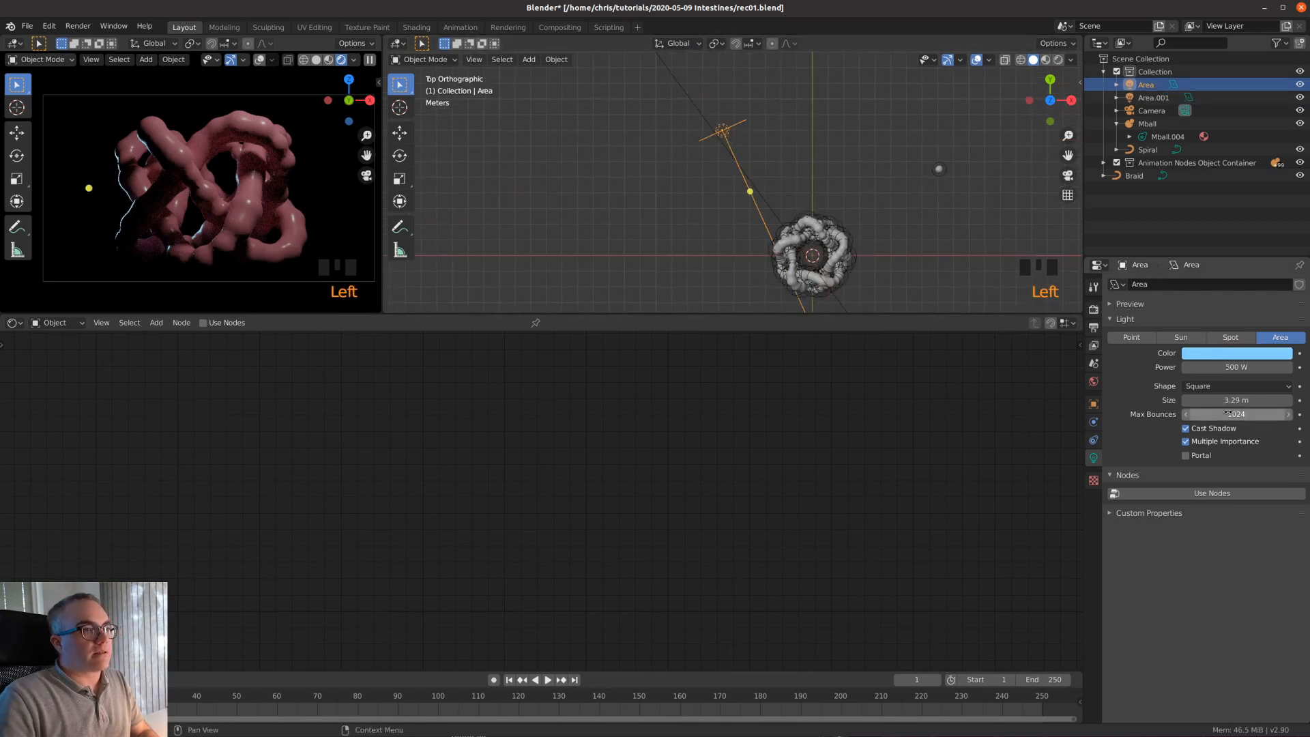
{"action": "left_click_drag", "start_coordinate": [1237, 400], "coordinate": [1274, 400]}
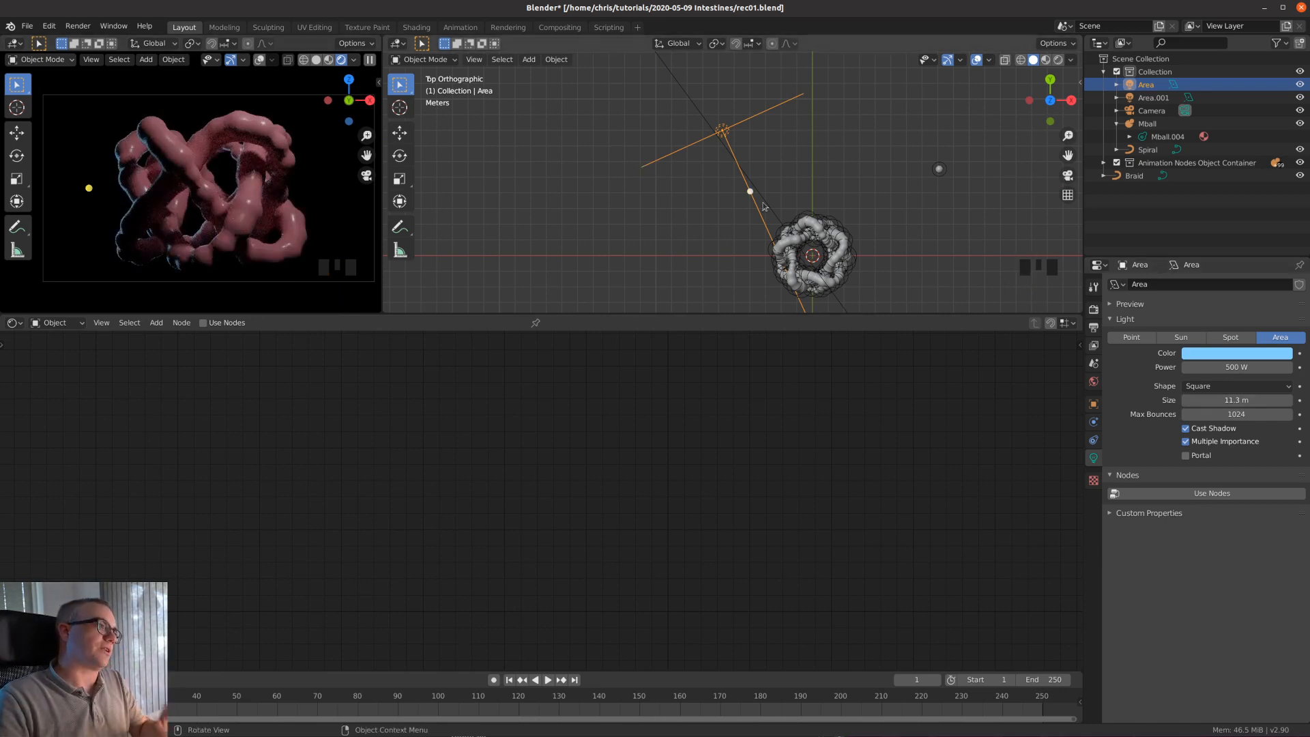
- Give the square area light a paler blue color, set its power to 1000 W and check the rendered view
{"action": "left_click", "coordinate": [1238, 356]}
{"action": "left_click_drag", "start_coordinate": [1266, 238], "coordinate": [1229, 213]}
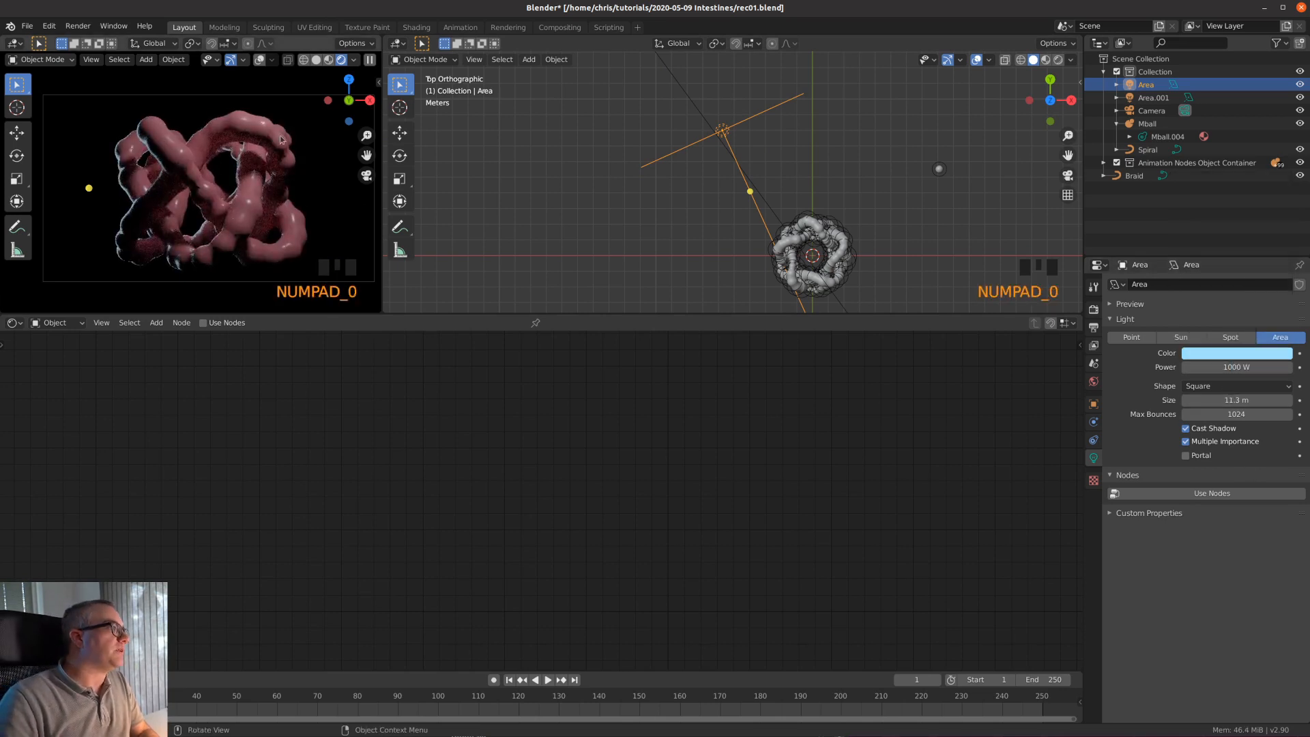
{"action": "scroll", "coordinate": [348, 275], "scroll_direction": "up", "scroll_amount": 2}
{"action": "scroll", "coordinate": [248, 198], "scroll_direction": "down", "scroll_amount": 2}
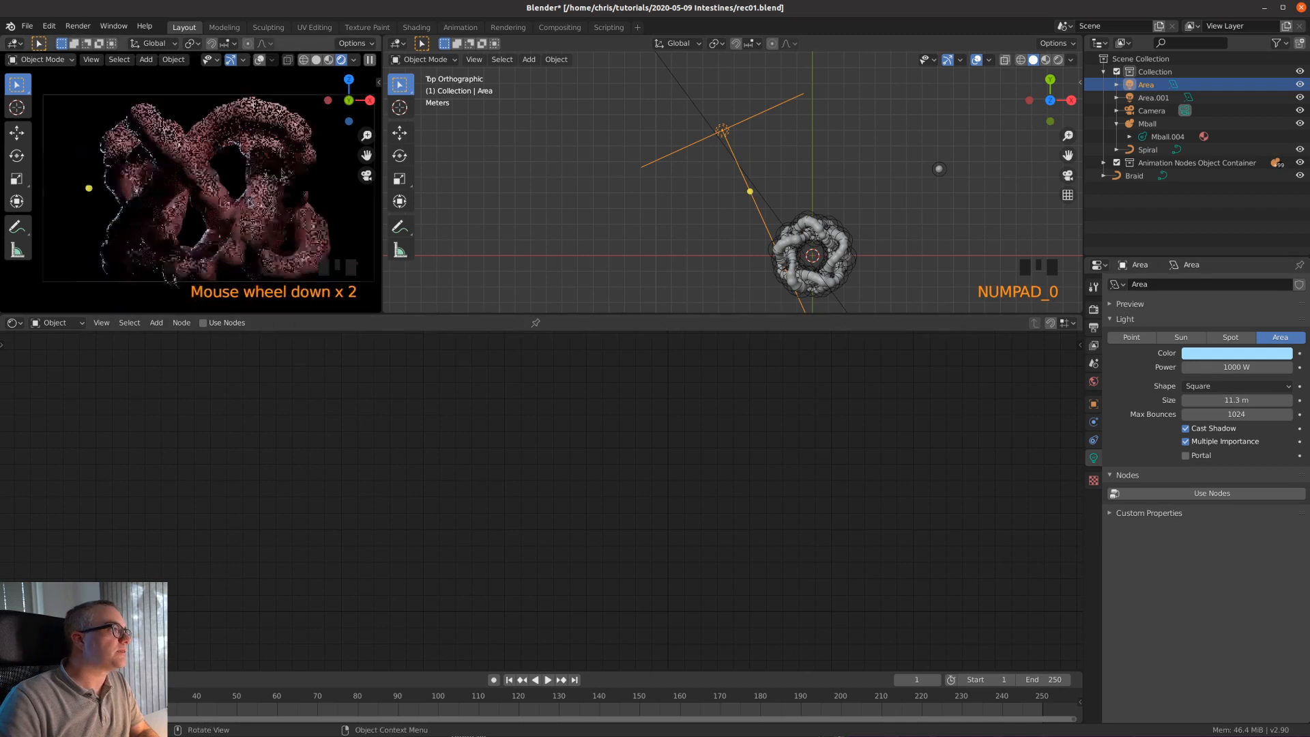
{"action": "scroll", "coordinate": [249, 198], "scroll_direction": "up", "scroll_amount": 1}
- Select the metaball object and set its material's subsurface value to 0.3
{"action": "left_click", "coordinate": [816, 230]}
{"action": "mouse_move", "coordinate": [918, 587]}
{"action": "middle_mouse_down"}
{"action": "mouse_move", "coordinate": [917, 529]}
{"action": "mouse_move", "coordinate": [896, 577]}
{"action": "middle_mouse_up"}
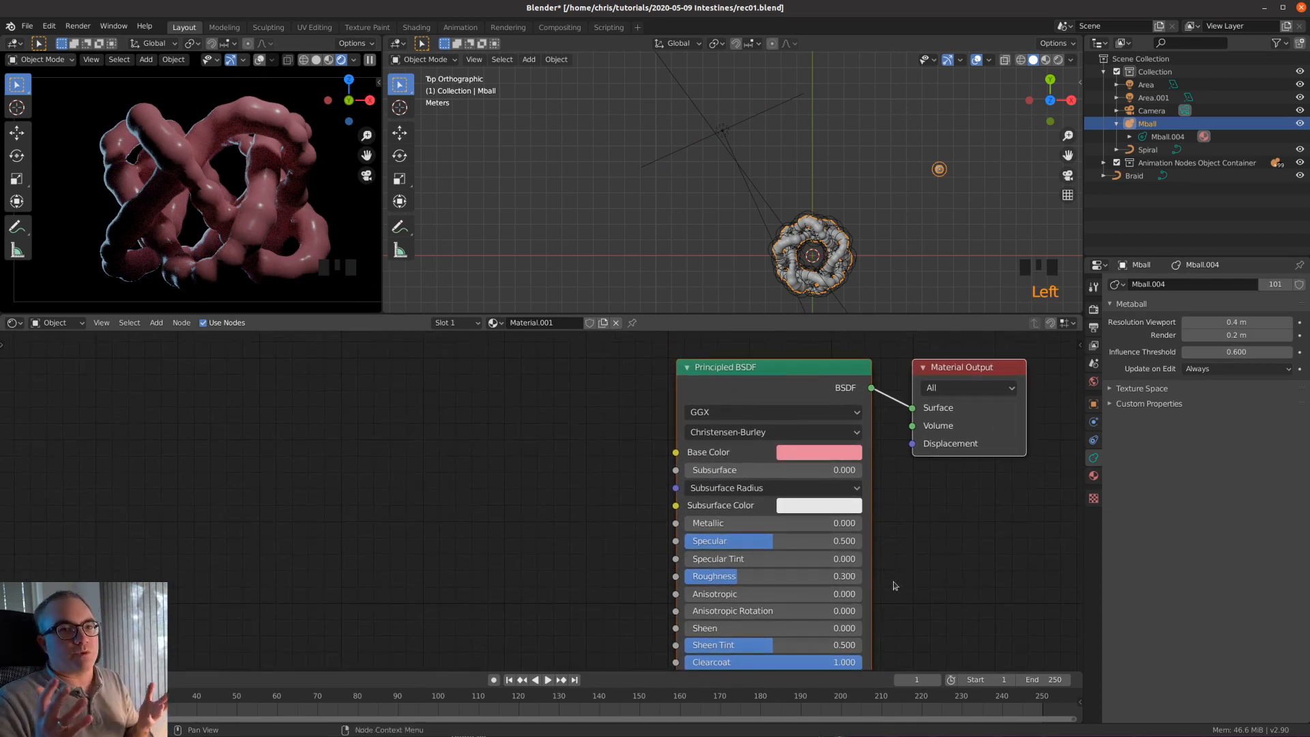
{"action": "left_click", "coordinate": [769, 467]}
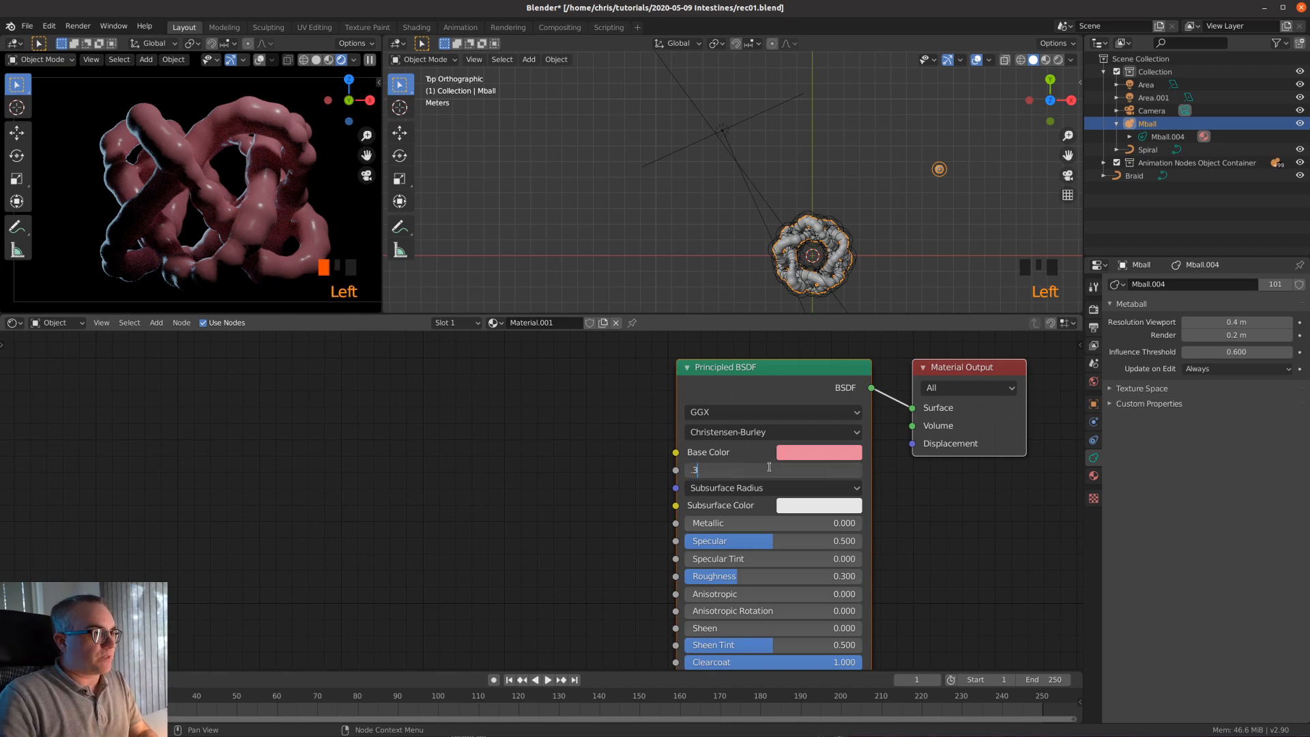
{"action": "key", "text": "Return"}
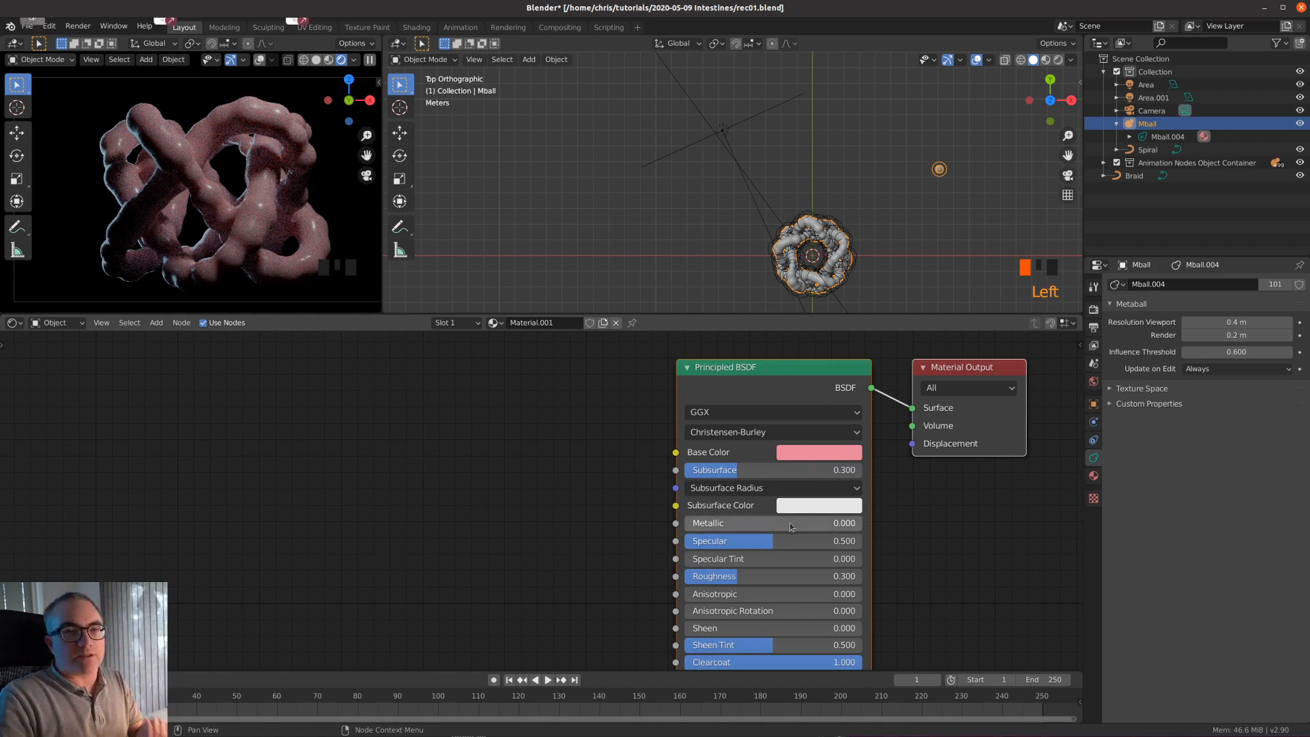
- Add a Voronoi Texture node to the metaball material and preview its distance output on the surface
{"action": "scroll", "coordinate": [458, 512], "scroll_direction": "down", "scroll_amount": 2}
{"action": "middle_click_drag", "start_coordinate": [459, 513], "coordinate": [422, 457], "text": "shift"}
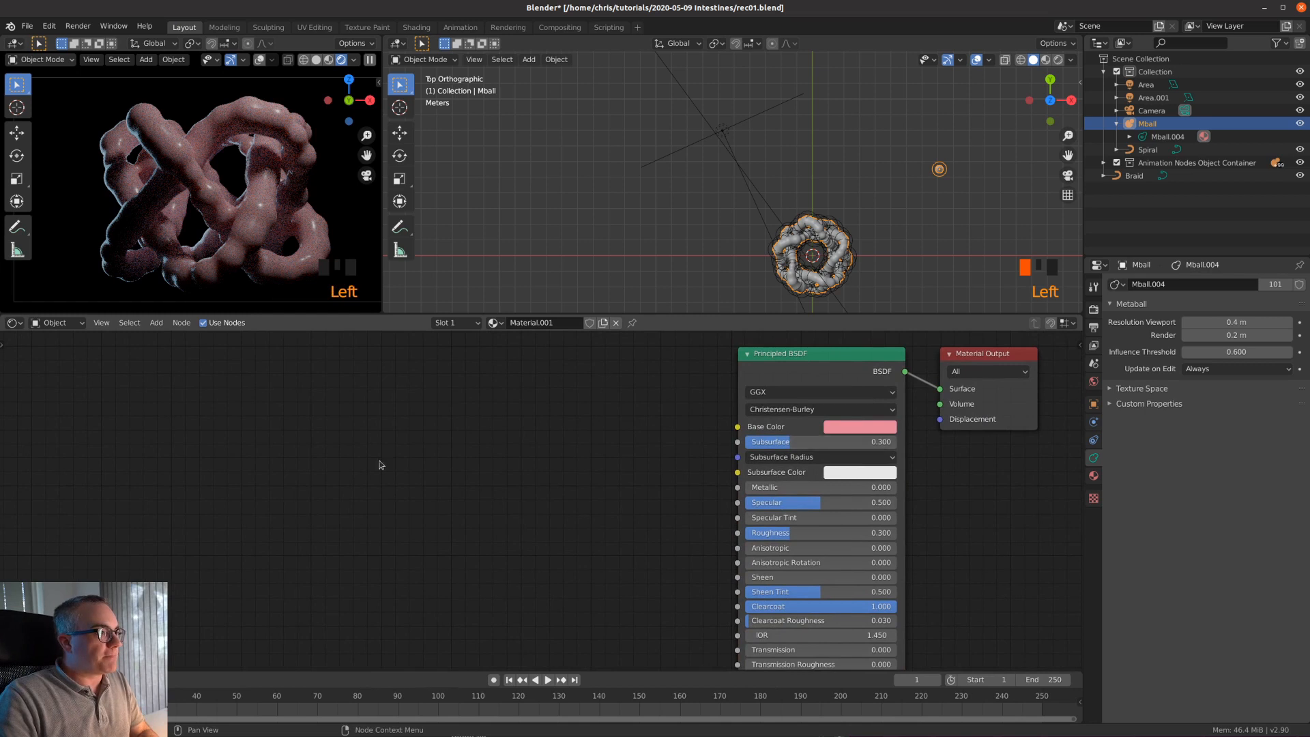
{"action": "key", "text": "shift+a"}
{"action": "mouse_move", "coordinate": [321, 490]}
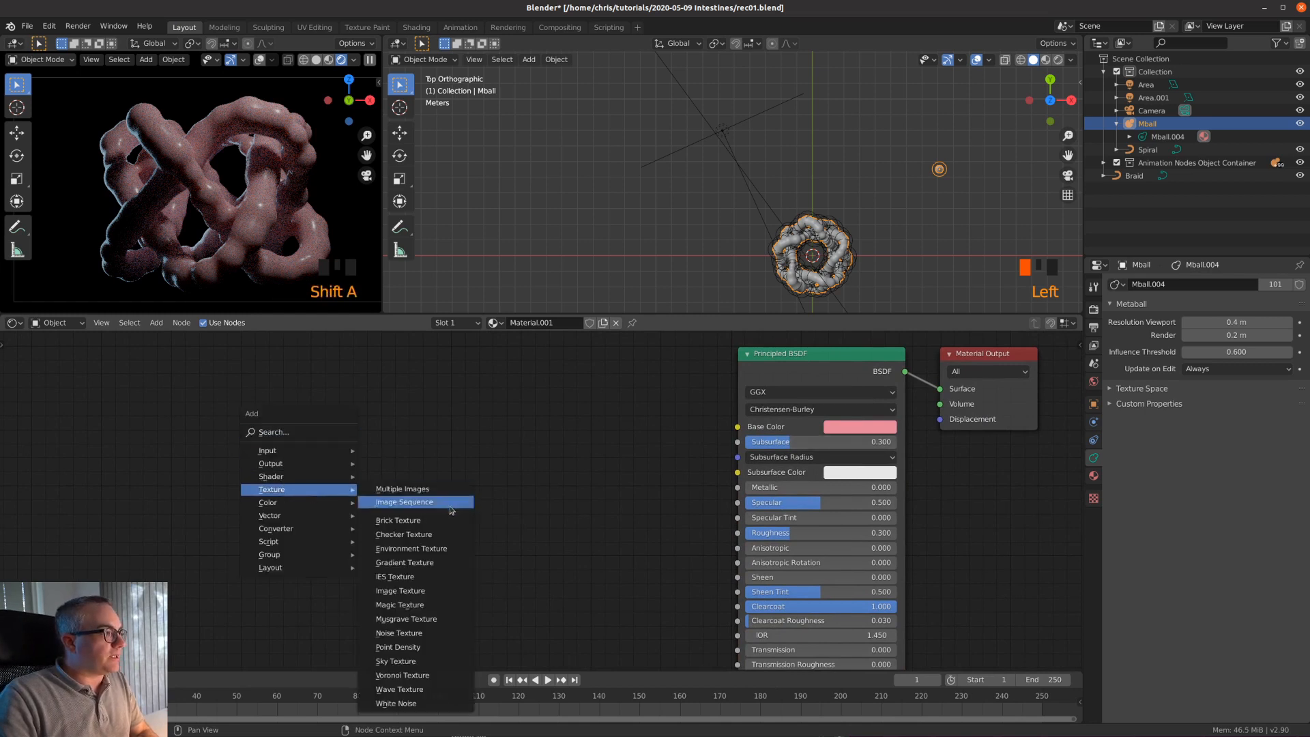
{"action": "left_click", "coordinate": [402, 675]}
{"action": "left_click", "coordinate": [432, 444]}
{"action": "left_click", "coordinate": [432, 444], "text": "ctrl+shift"}
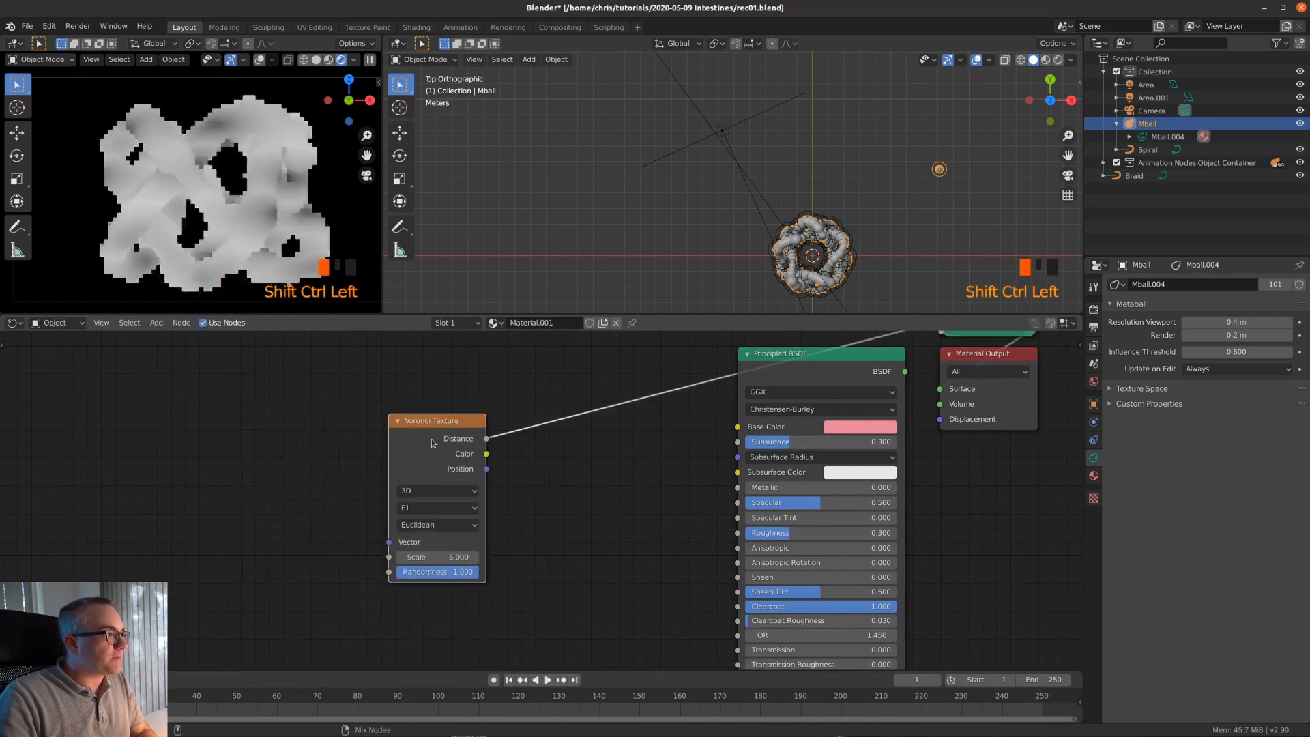
- Set the Voronoi texture's scale to 21 and play the animation to check how the pattern behaves on the metaballs
{"action": "scroll", "coordinate": [444, 484], "scroll_direction": "up", "scroll_amount": 3}
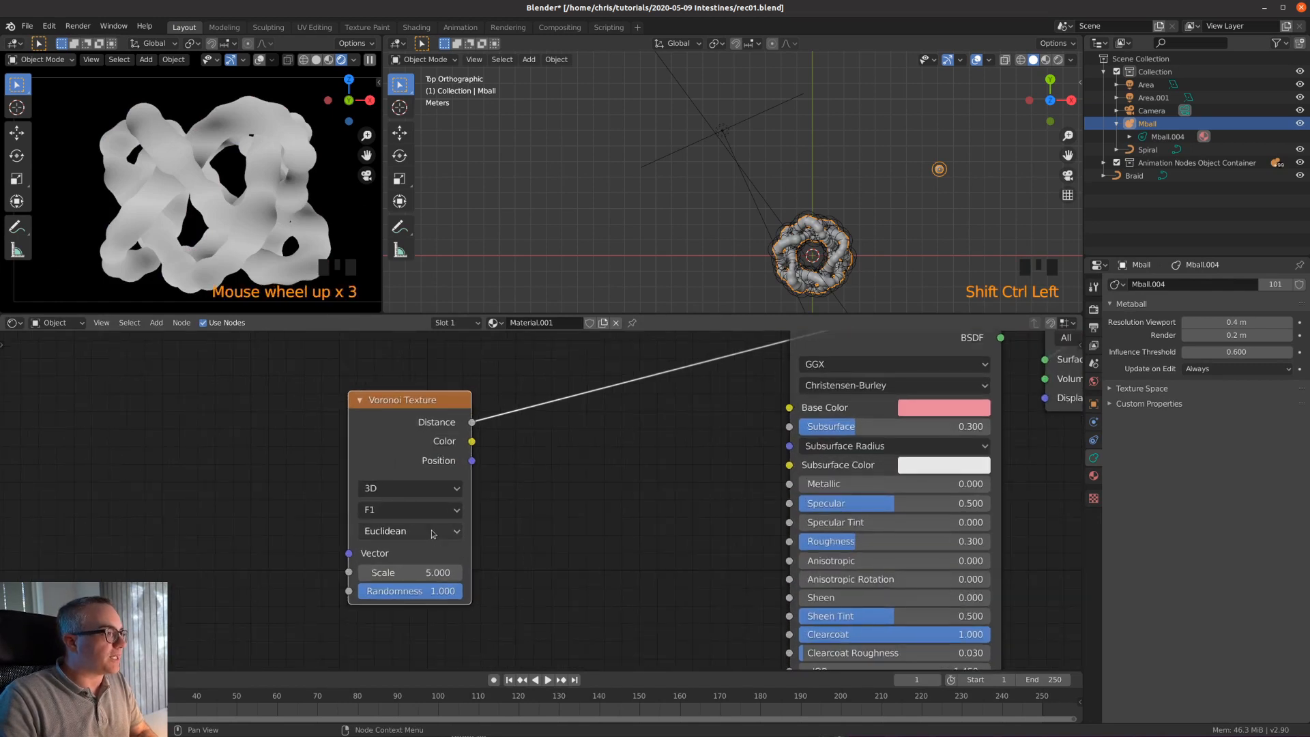
{"action": "left_click_drag", "start_coordinate": [440, 573], "coordinate": [518, 572]}
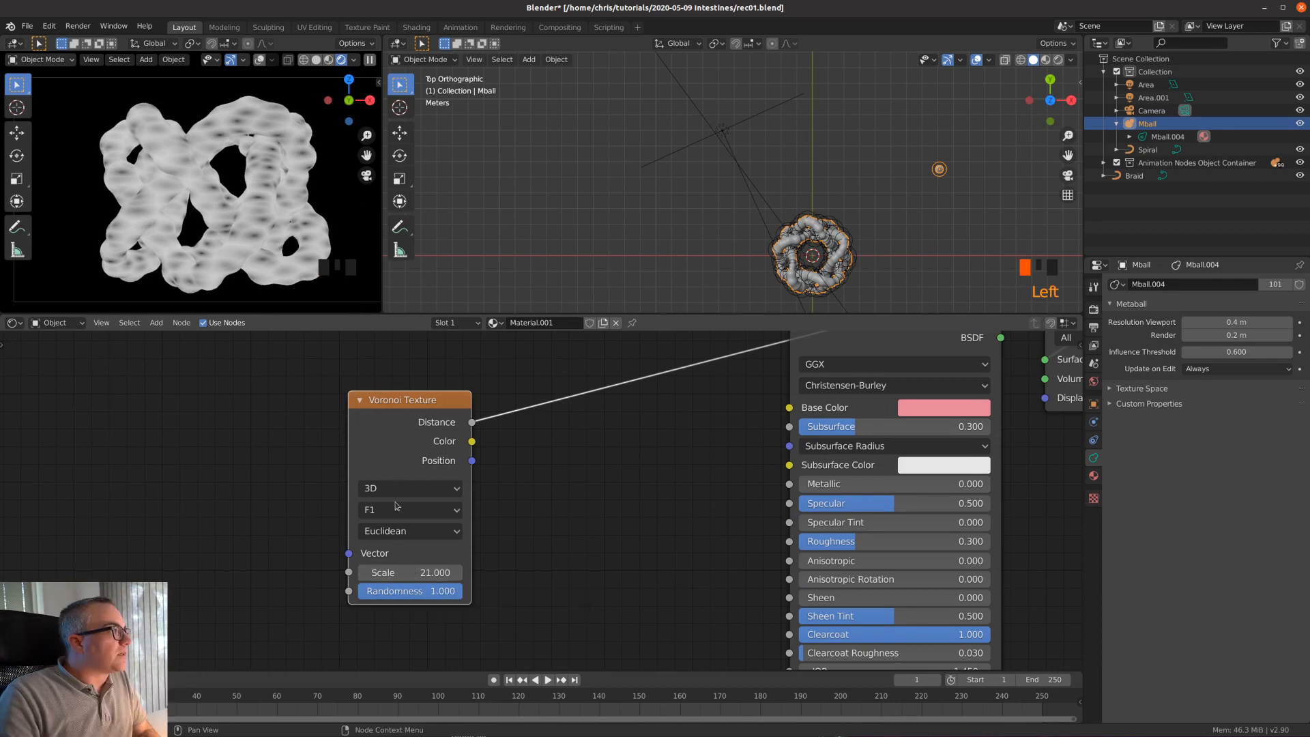
{"action": "scroll", "coordinate": [253, 179], "scroll_direction": "up", "scroll_amount": 3}
{"action": "right_click", "coordinate": [253, 179]}
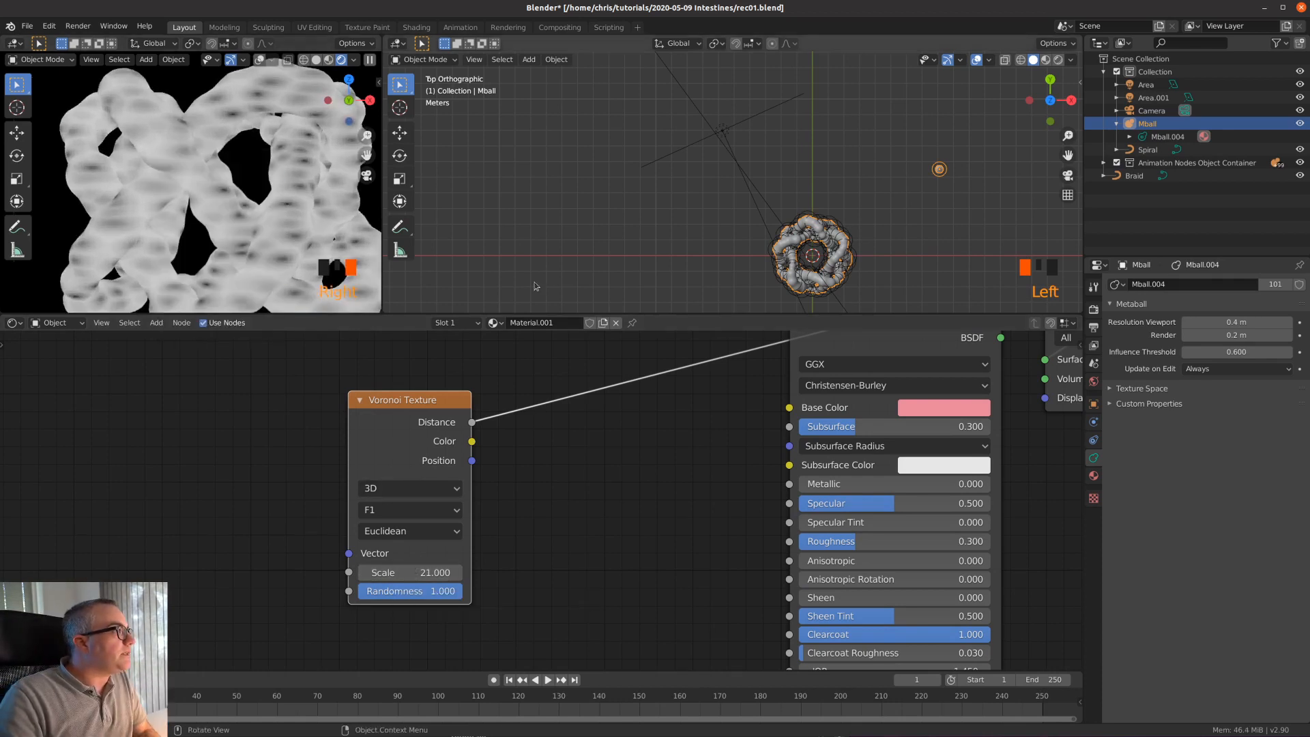
{"action": "key", "text": "space"}
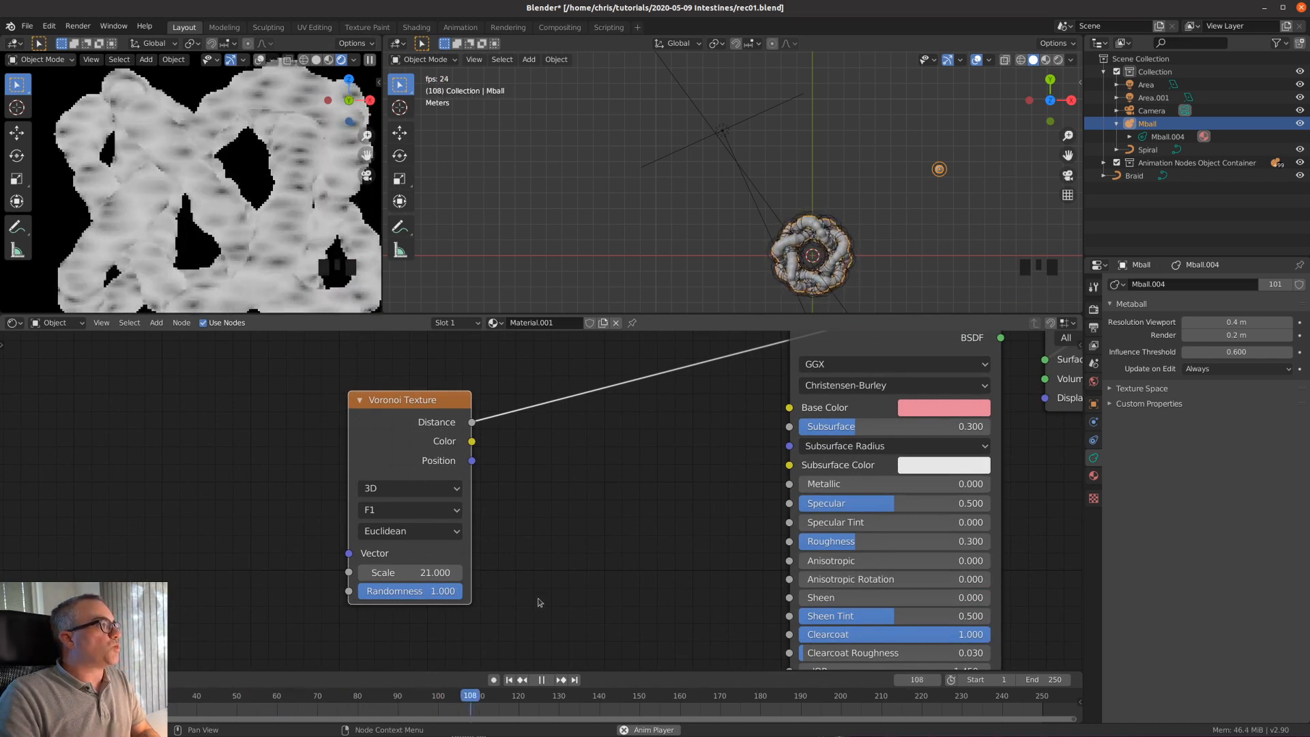
{"action": "key", "text": "space"}
{"action": "scroll", "coordinate": [541, 582], "scroll_direction": "down", "scroll_amount": 2}
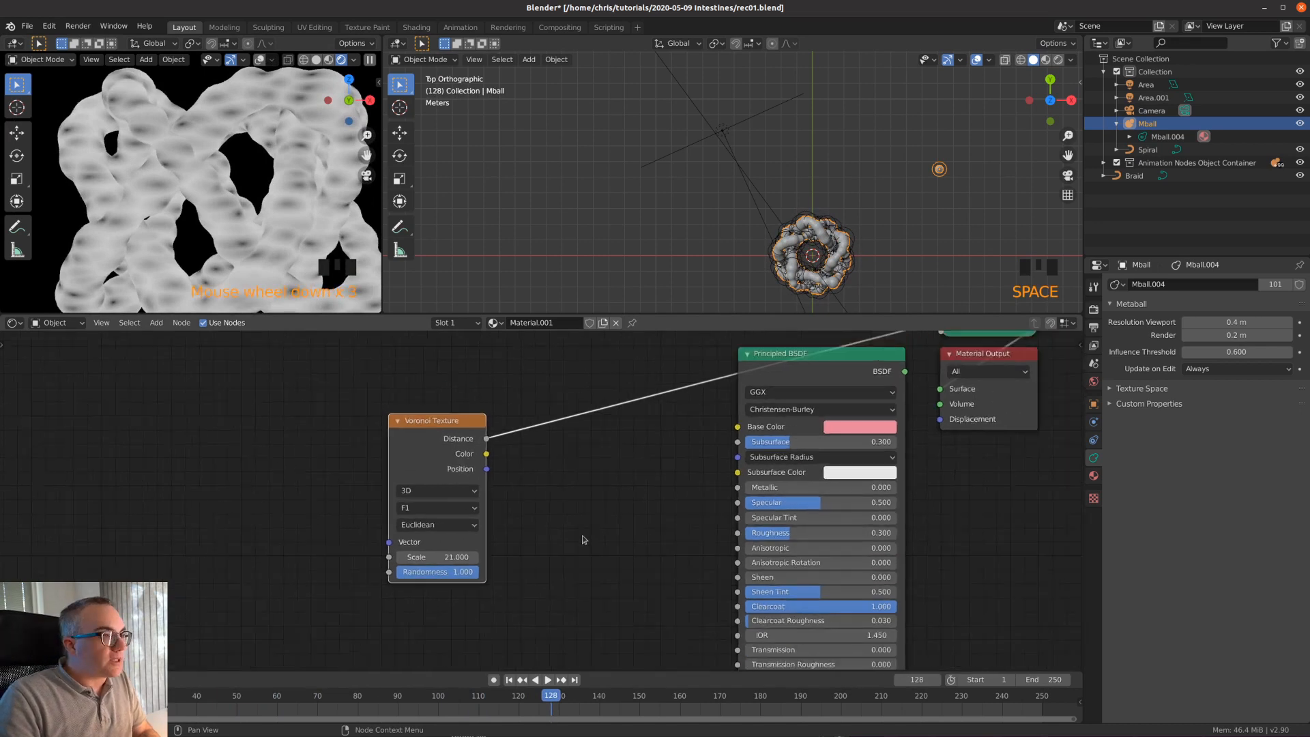
- Add a ColorRamp node between the Voronoi texture and the Principled BSDF, and copy the pink base color to the ramp's white stop
{"action": "middle_click_drag", "start_coordinate": [580, 539], "coordinate": [564, 518]}
{"action": "key", "text": "shift+a"}
{"action": "mouse_move", "coordinate": [534, 424]}
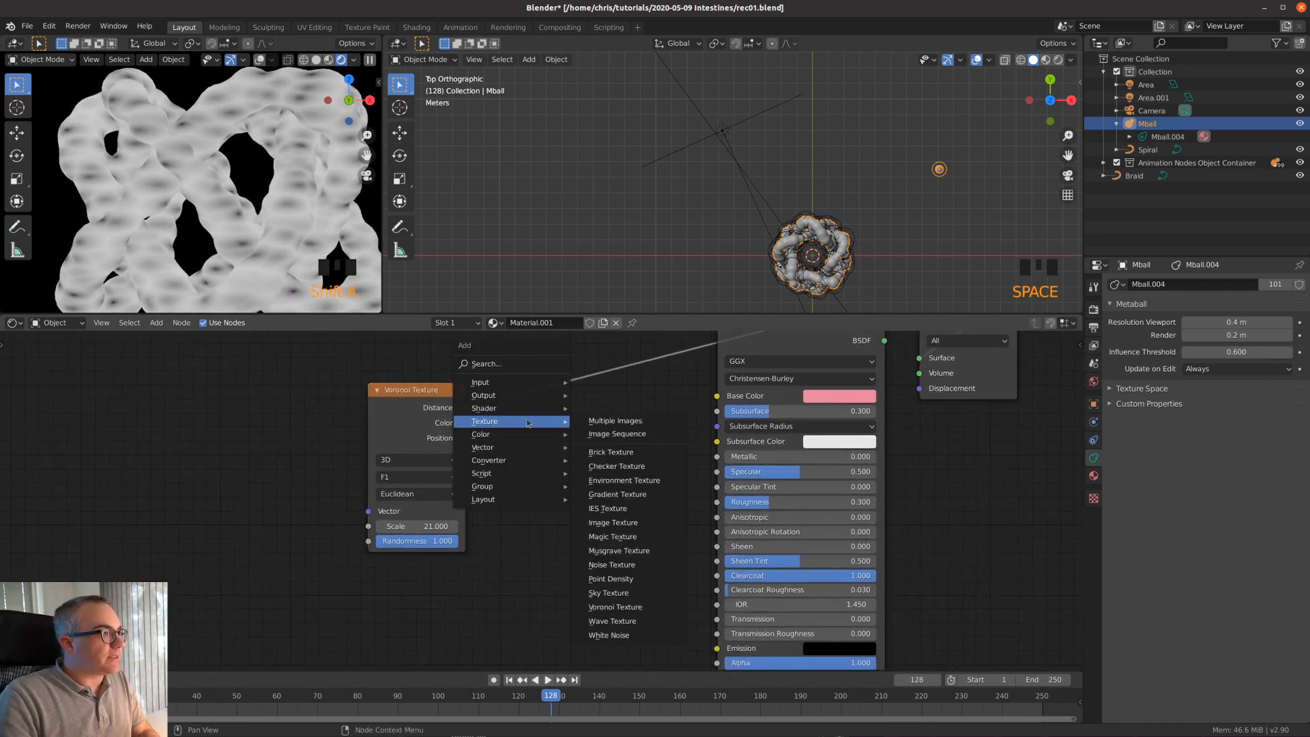
{"action": "mouse_move", "coordinate": [522, 462]}
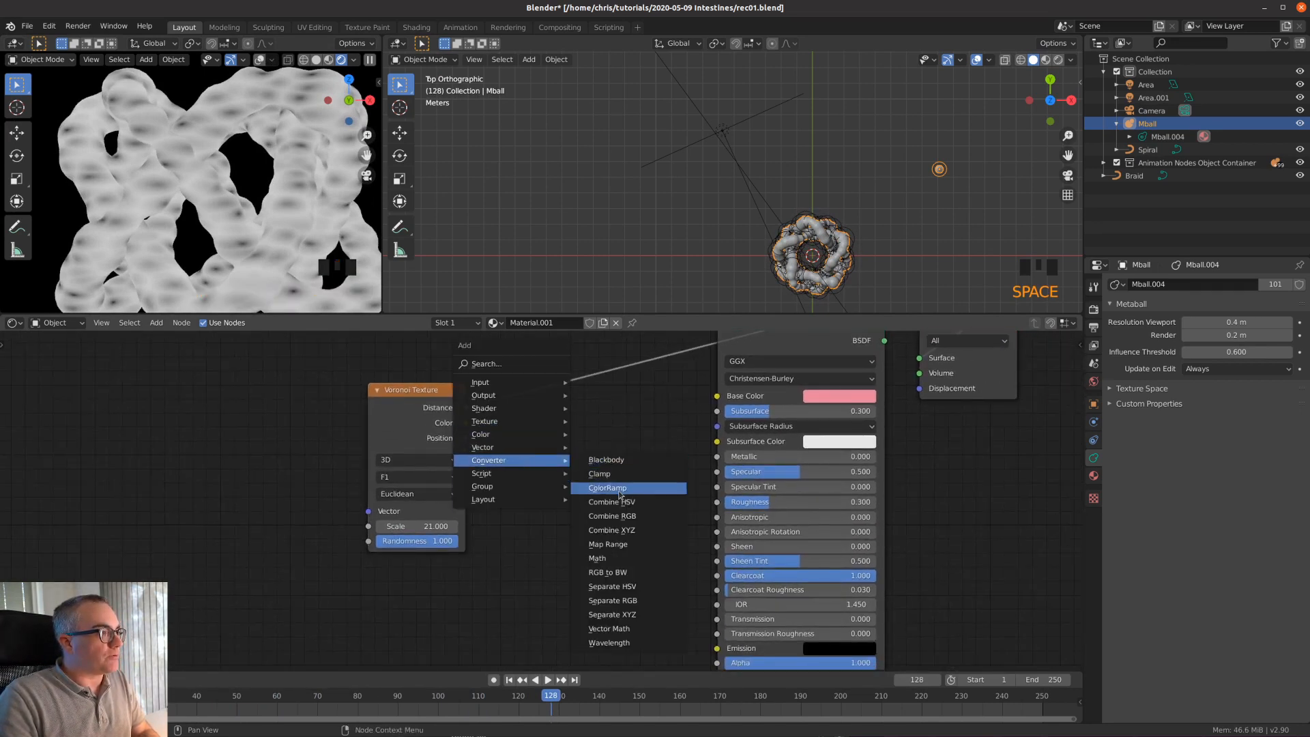
{"action": "left_click", "coordinate": [619, 488]}
{"action": "left_click", "coordinate": [530, 496]}
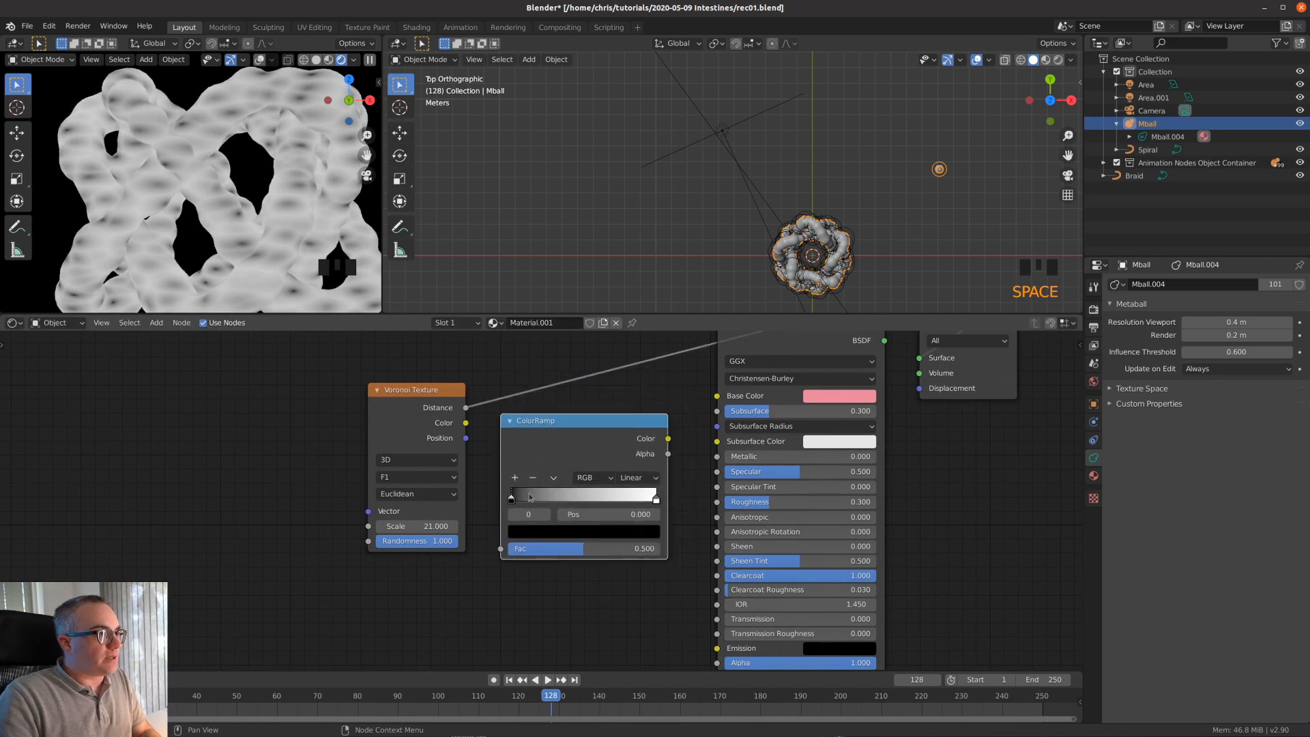
{"action": "key", "text": "ctrl+c"}
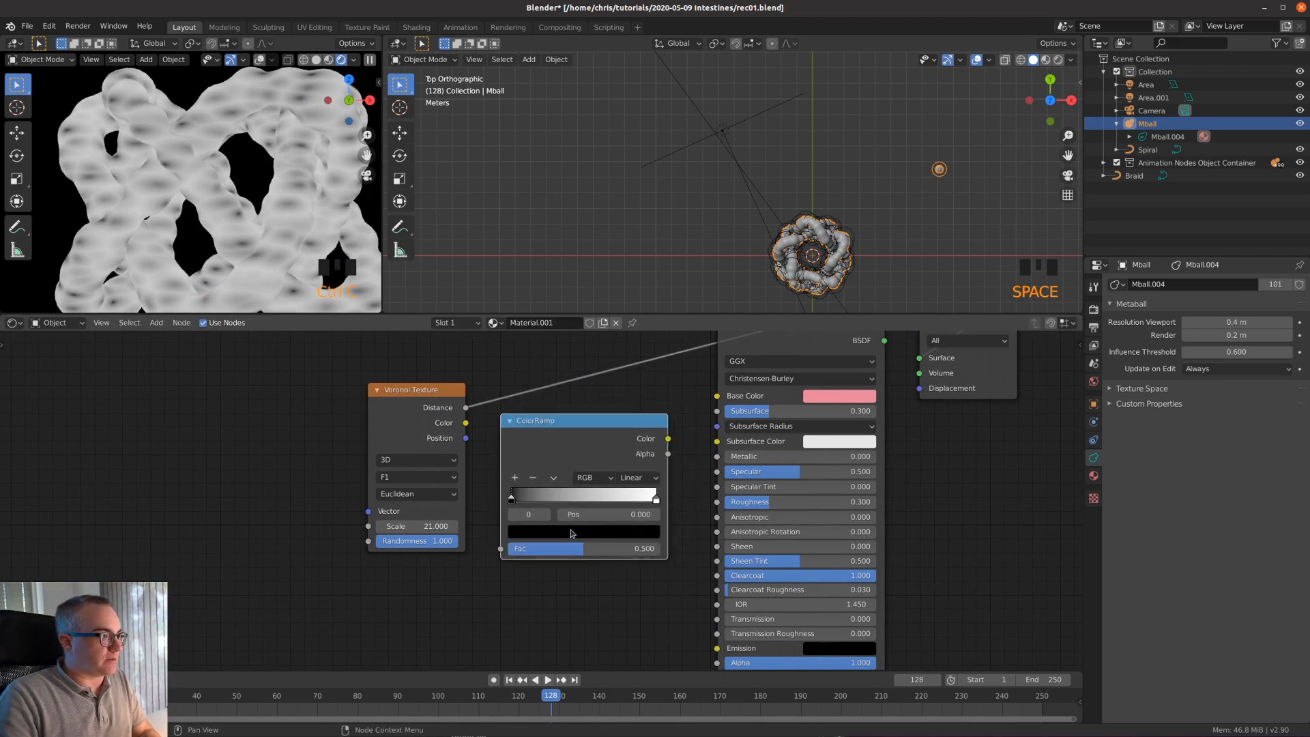
{"action": "left_click", "coordinate": [657, 499]}
{"action": "key", "text": "ctrl+v"}
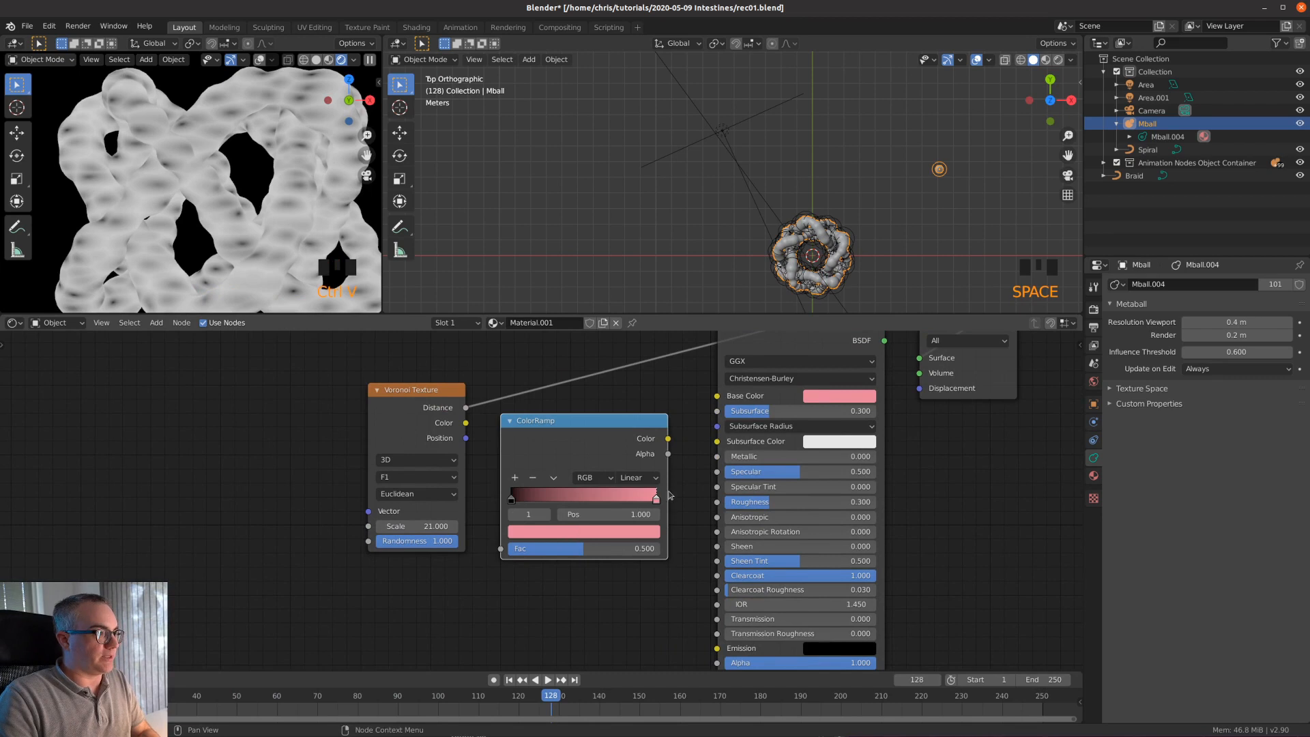
- Recolor the ColorRamp's end stop pale pink and its black stop dark red, and move them to 0.775 and slightly inward respectively
{"action": "left_click", "coordinate": [624, 540]}
{"action": "left_click_drag", "start_coordinate": [572, 405], "coordinate": [568, 395]}
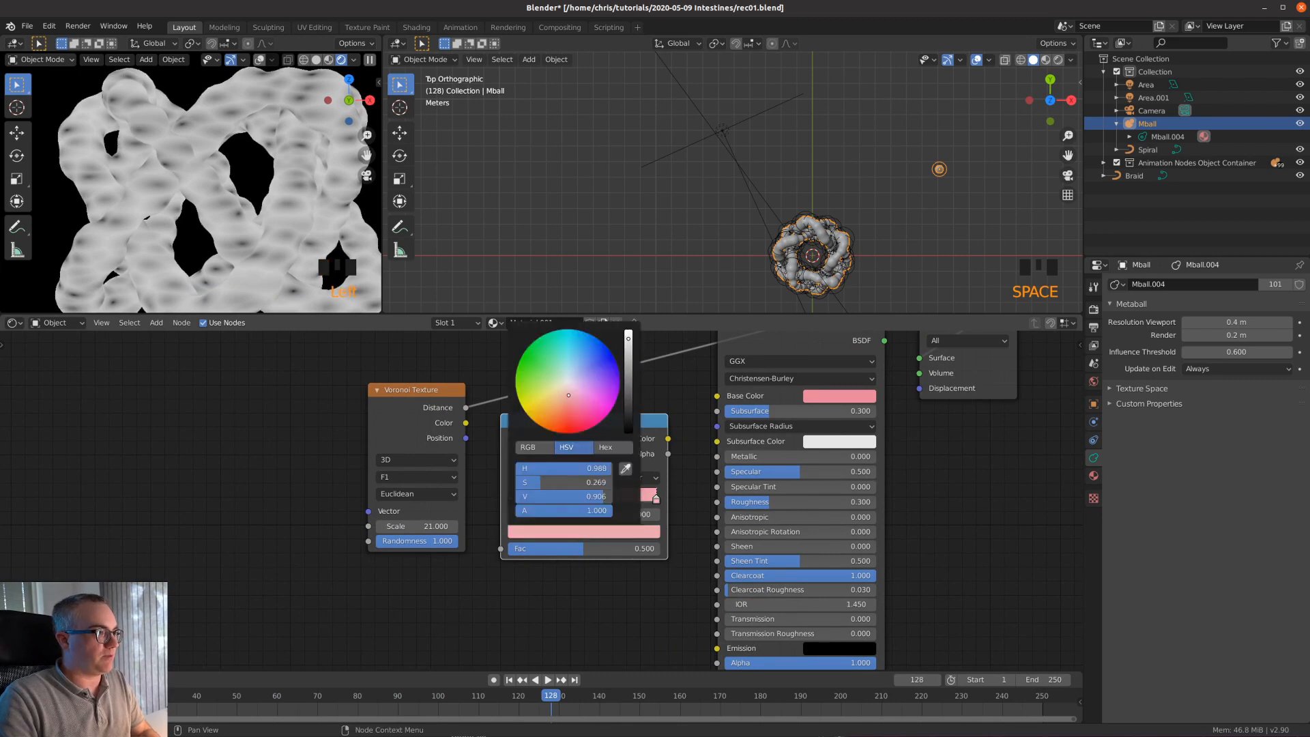
{"action": "left_click", "coordinate": [515, 517]}
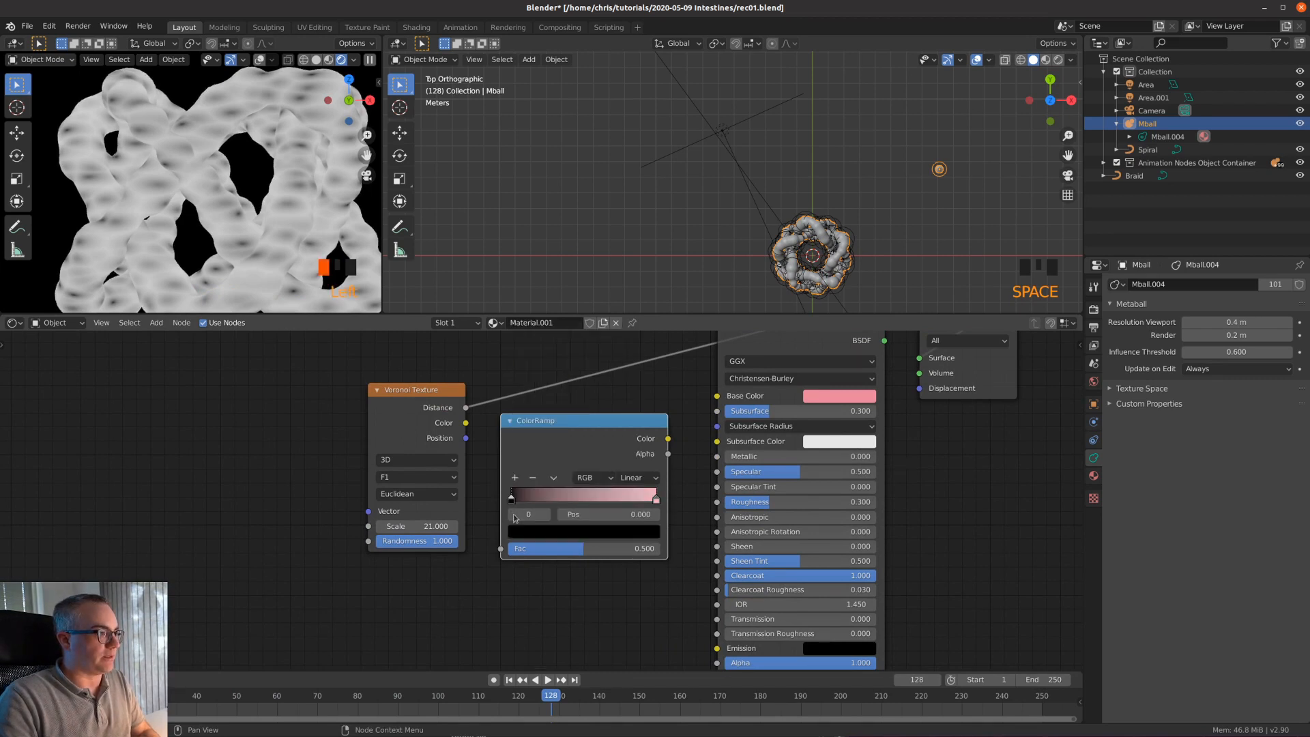
{"action": "key", "text": "ctrl+z"}
{"action": "key", "text": "ctrl+z"}
{"action": "left_click", "coordinate": [546, 534]}
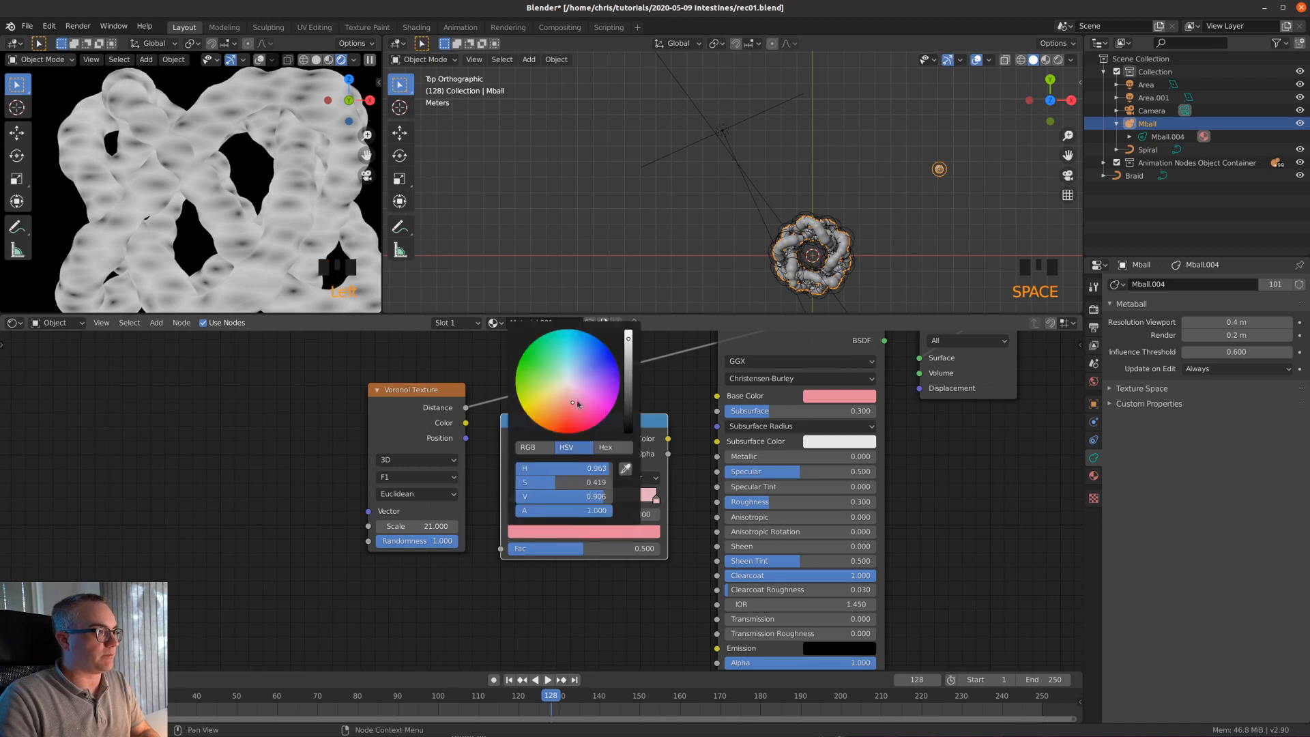
{"action": "left_click_drag", "start_coordinate": [577, 404], "coordinate": [573, 415]}
{"action": "left_click_drag", "start_coordinate": [629, 363], "coordinate": [629, 381]}
{"action": "left_click_drag", "start_coordinate": [511, 497], "coordinate": [543, 505]}
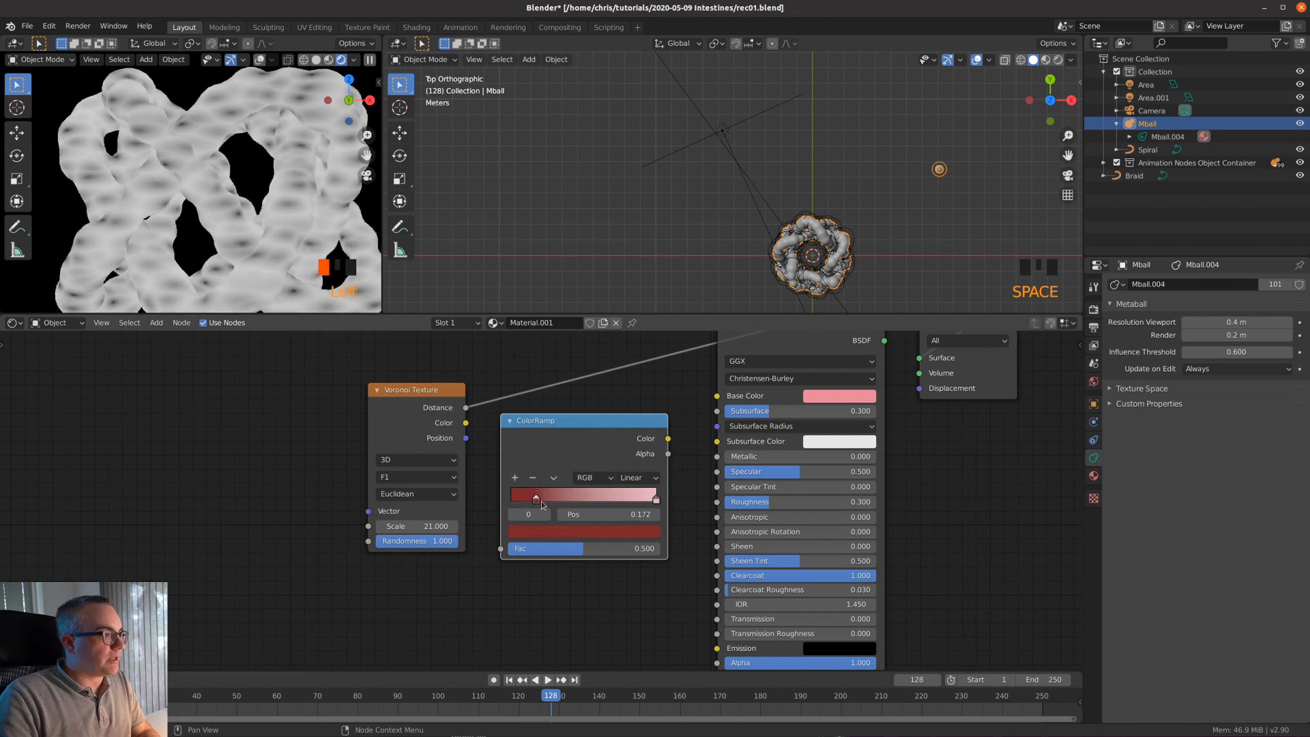
{"action": "left_click_drag", "start_coordinate": [657, 504], "coordinate": [628, 498]}
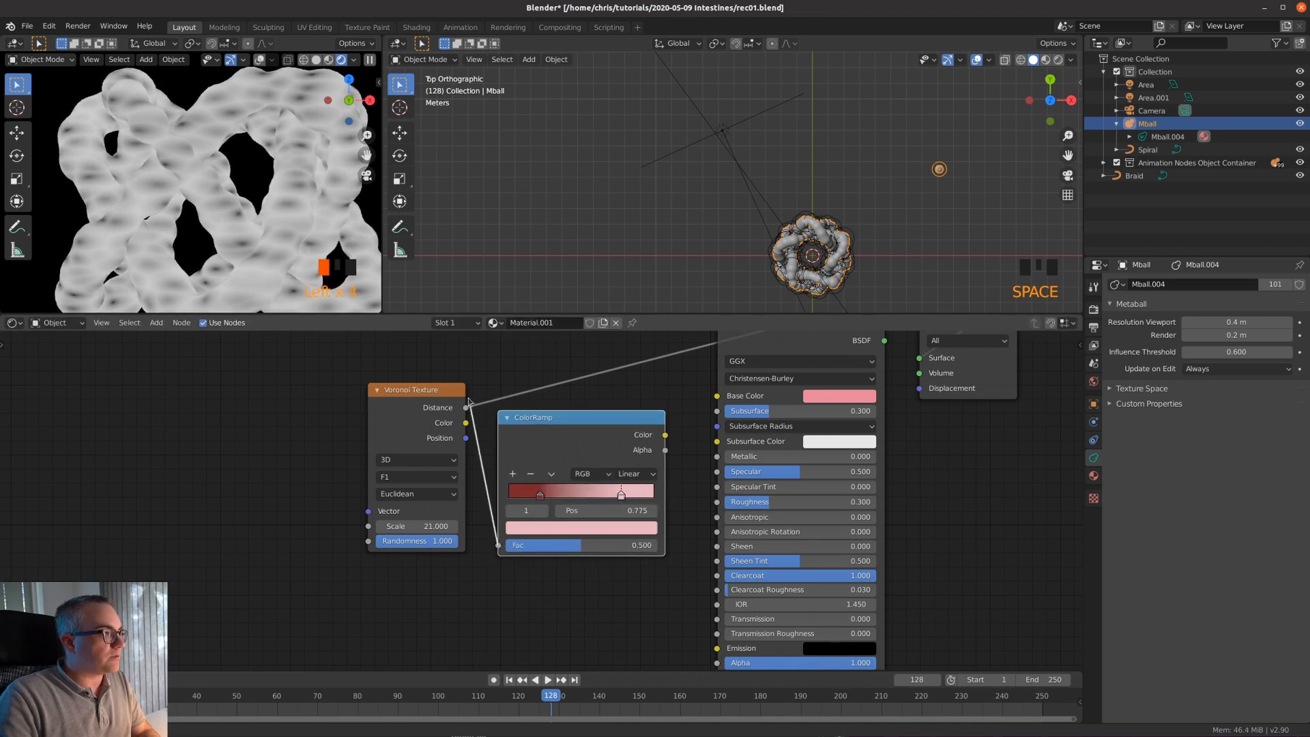
- Connect the Voronoi distance to the ColorRamp's factor, and preview the ramp's colors on the metaballs while playing the animation
{"action": "left_click_drag", "start_coordinate": [467, 413], "coordinate": [466, 409]}
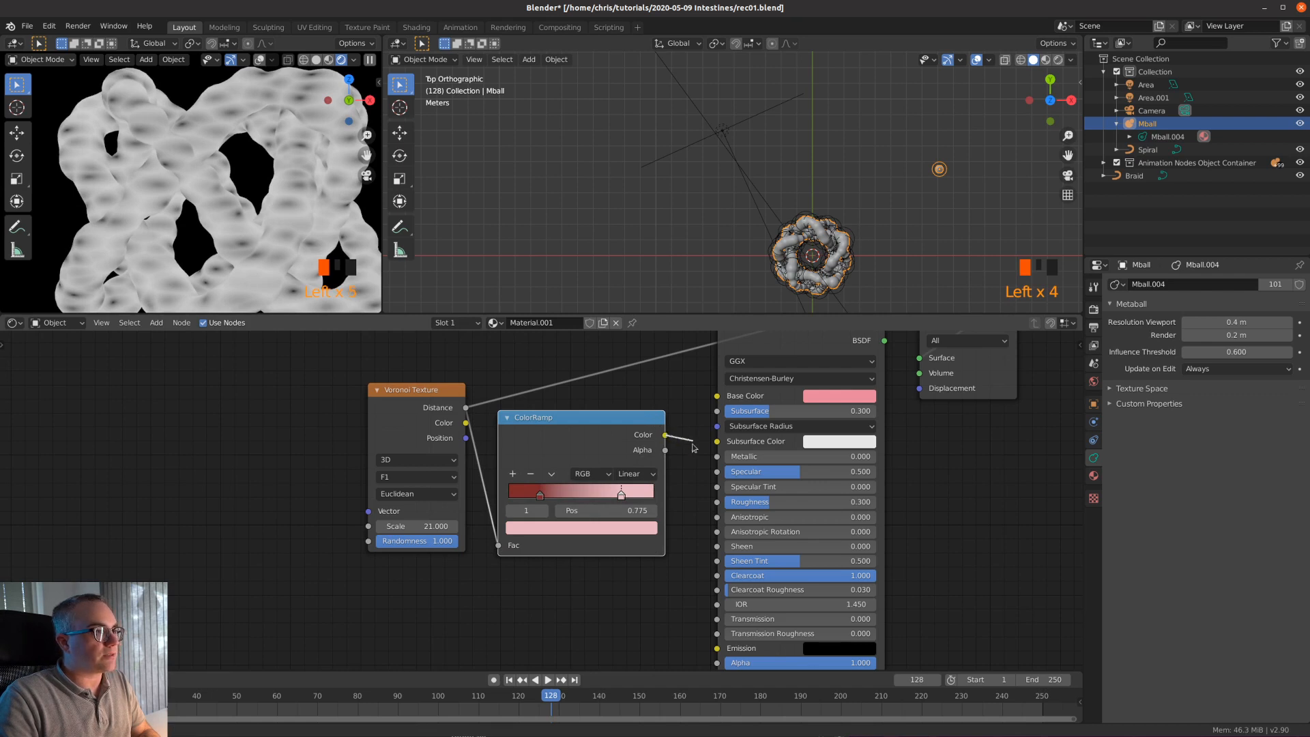
{"action": "left_click_drag", "start_coordinate": [678, 389], "coordinate": [677, 391]}
{"action": "left_click", "coordinate": [537, 456], "text": "ctrl+shift"}
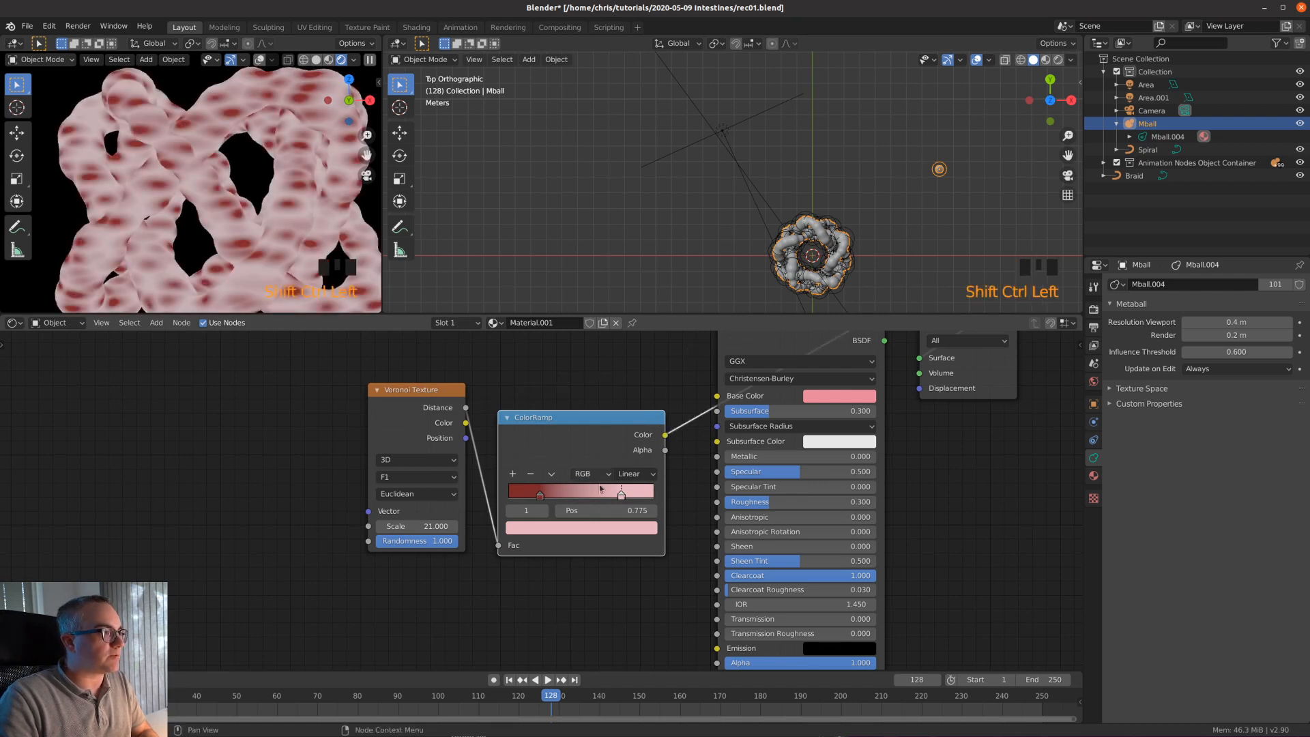
{"action": "mouse_move", "coordinate": [599, 506]}
{"action": "middle_mouse_down", "text": "shift"}
{"action": "mouse_move", "coordinate": [458, 566]}
{"action": "mouse_move", "coordinate": [596, 507]}
{"action": "middle_mouse_up", "text": "shift"}
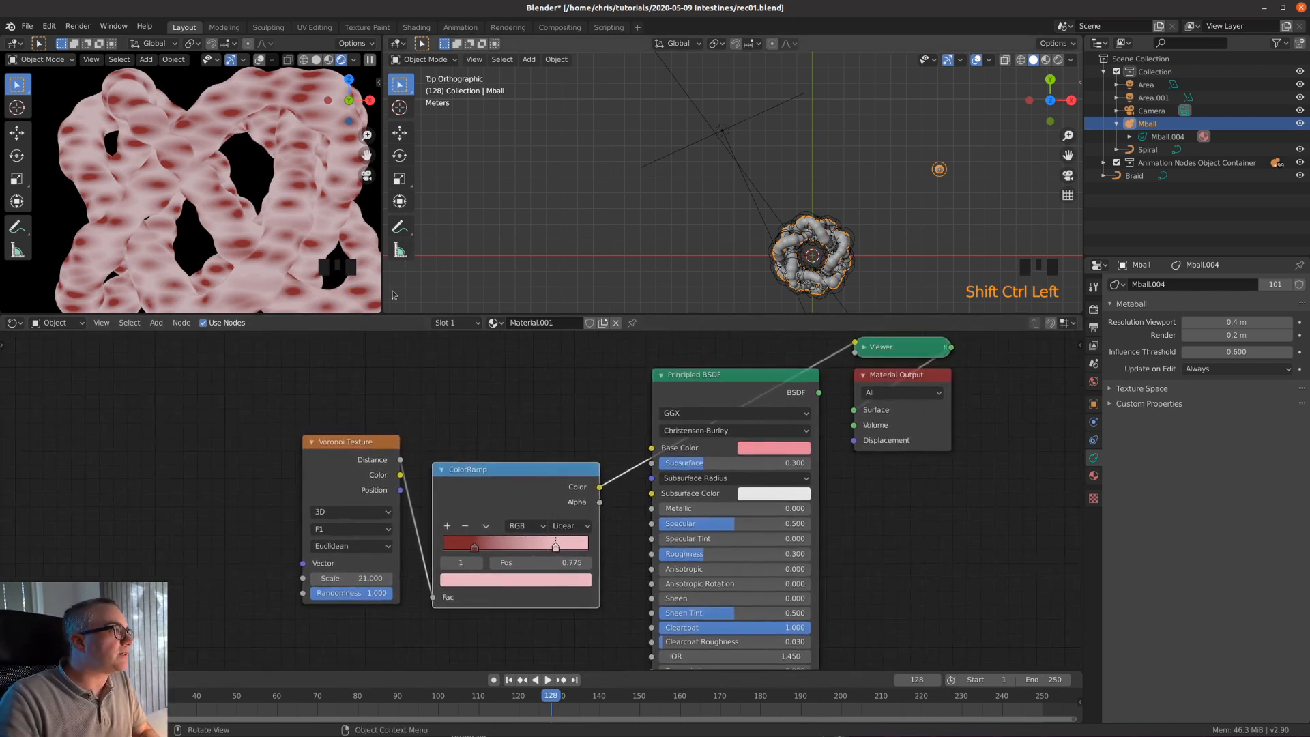
{"action": "key", "text": "space"}
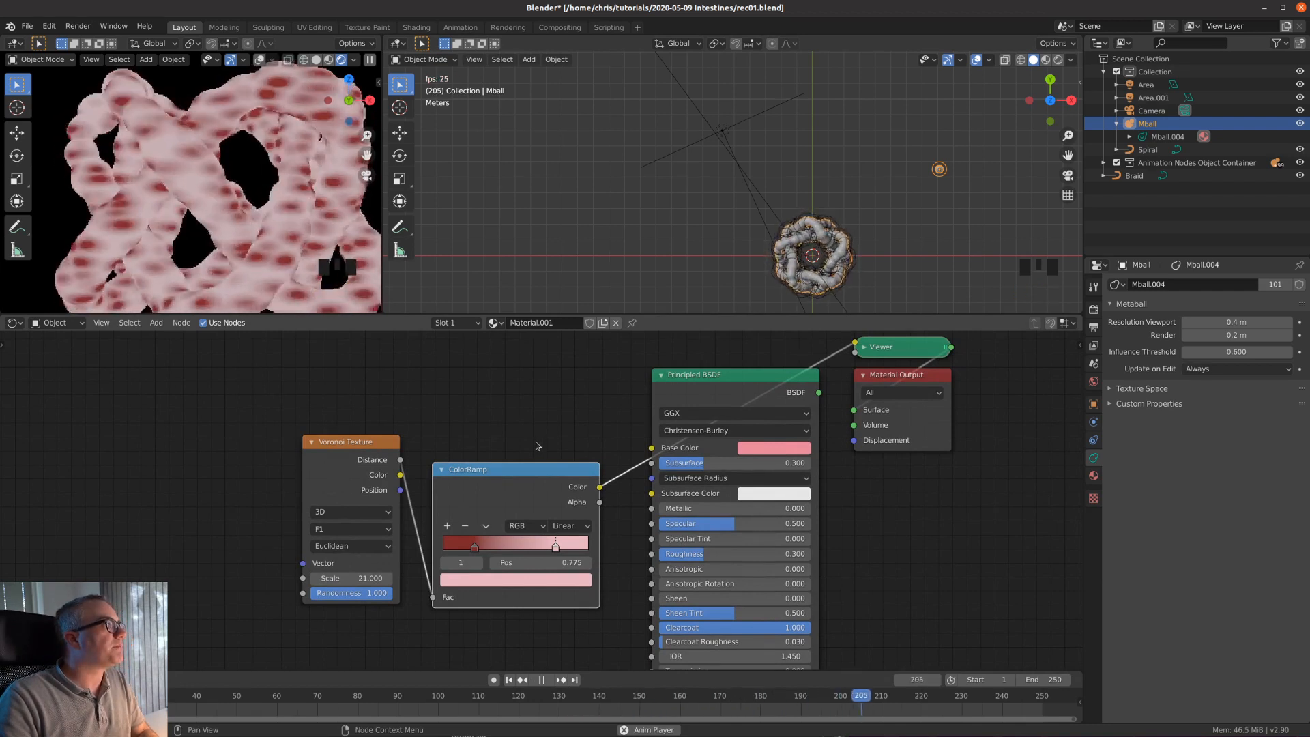
{"action": "key", "text": "space"}
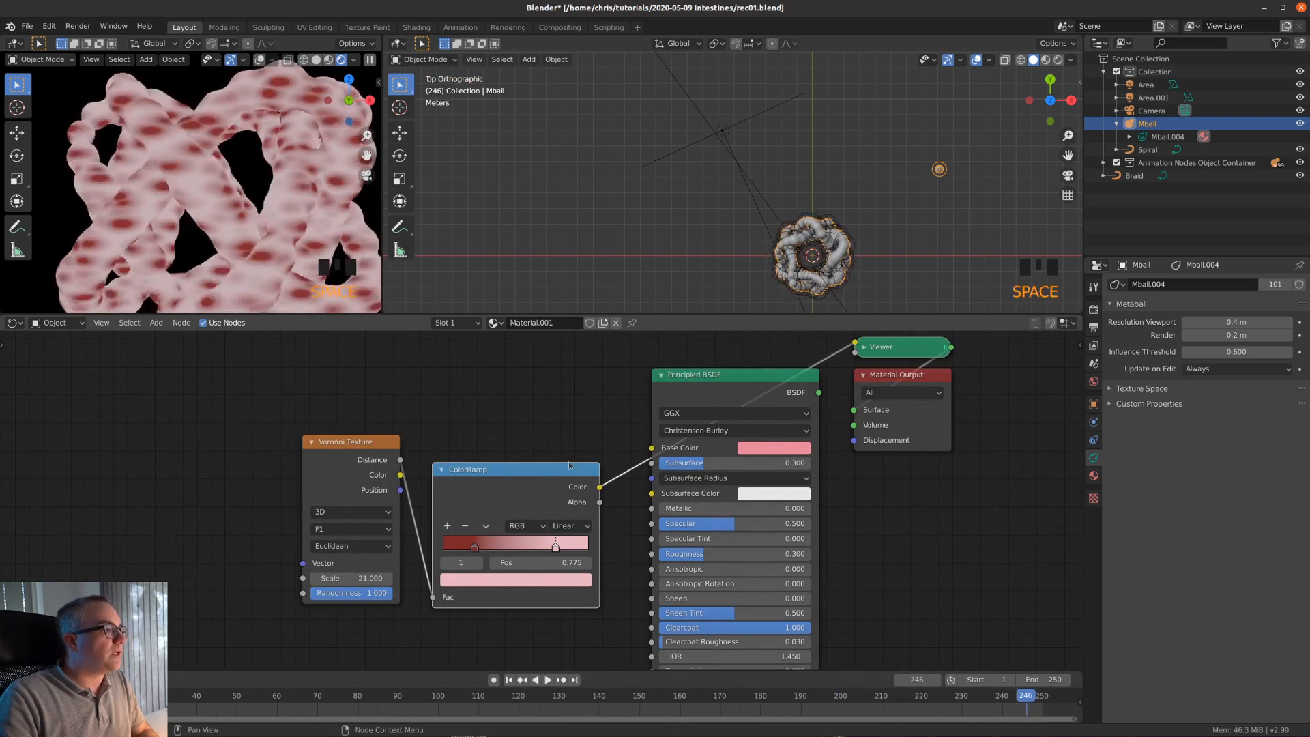
- Feed the ColorRamp's color into the Principled BSDF's Subsurface Color and reconnect the shader to the material output
{"action": "left_click_drag", "start_coordinate": [600, 487], "coordinate": [651, 493]}
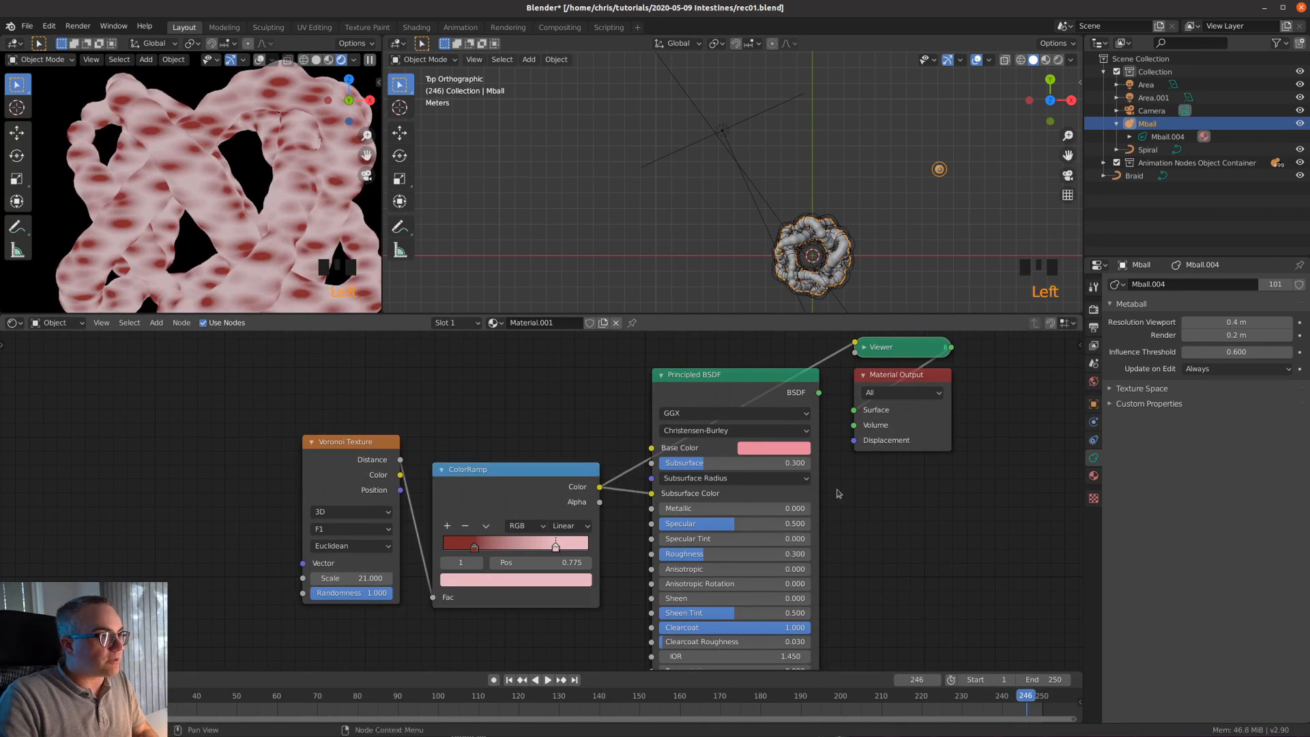
{"action": "left_click", "coordinate": [729, 393], "text": "ctrl+shift"}
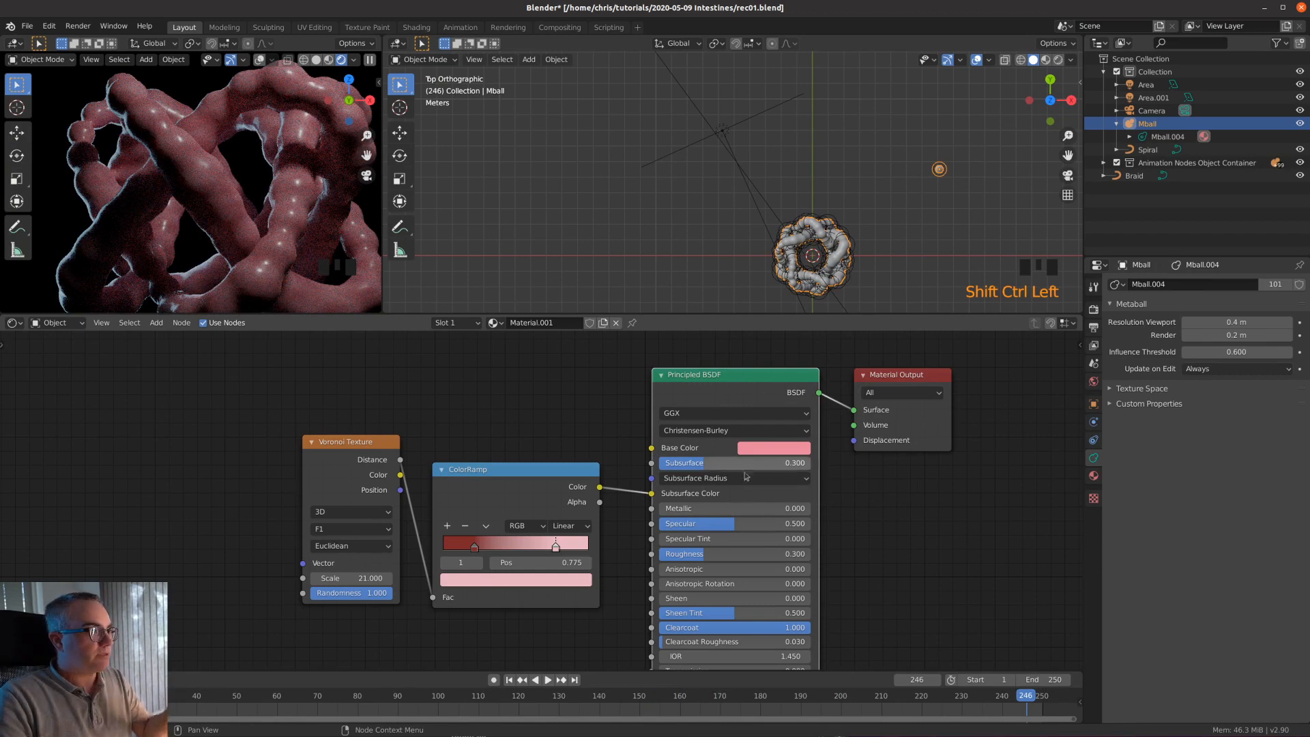
{"action": "left_click_drag", "start_coordinate": [561, 485], "coordinate": [576, 477]}
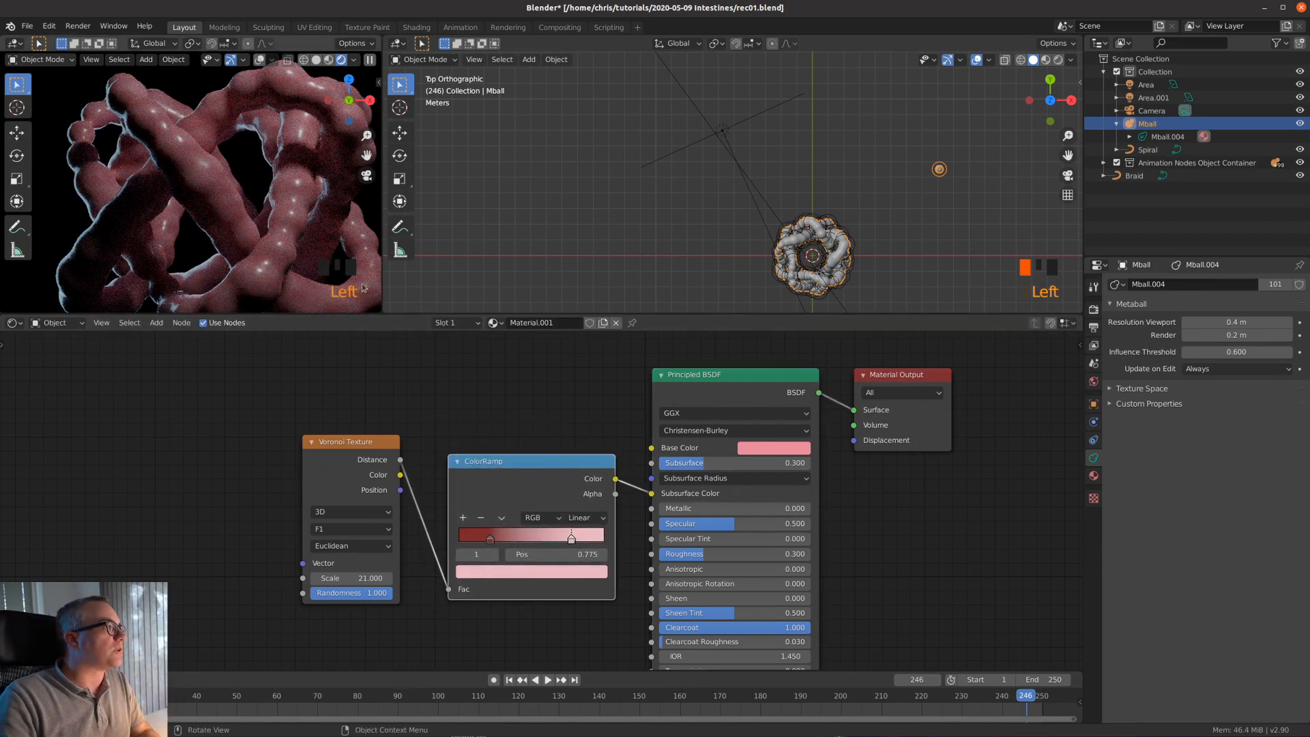
- Enlarge the rendered viewport, advance the animation to frame 16 and frame the whole metaball knot
{"action": "left_click_drag", "start_coordinate": [382, 287], "coordinate": [692, 288]}
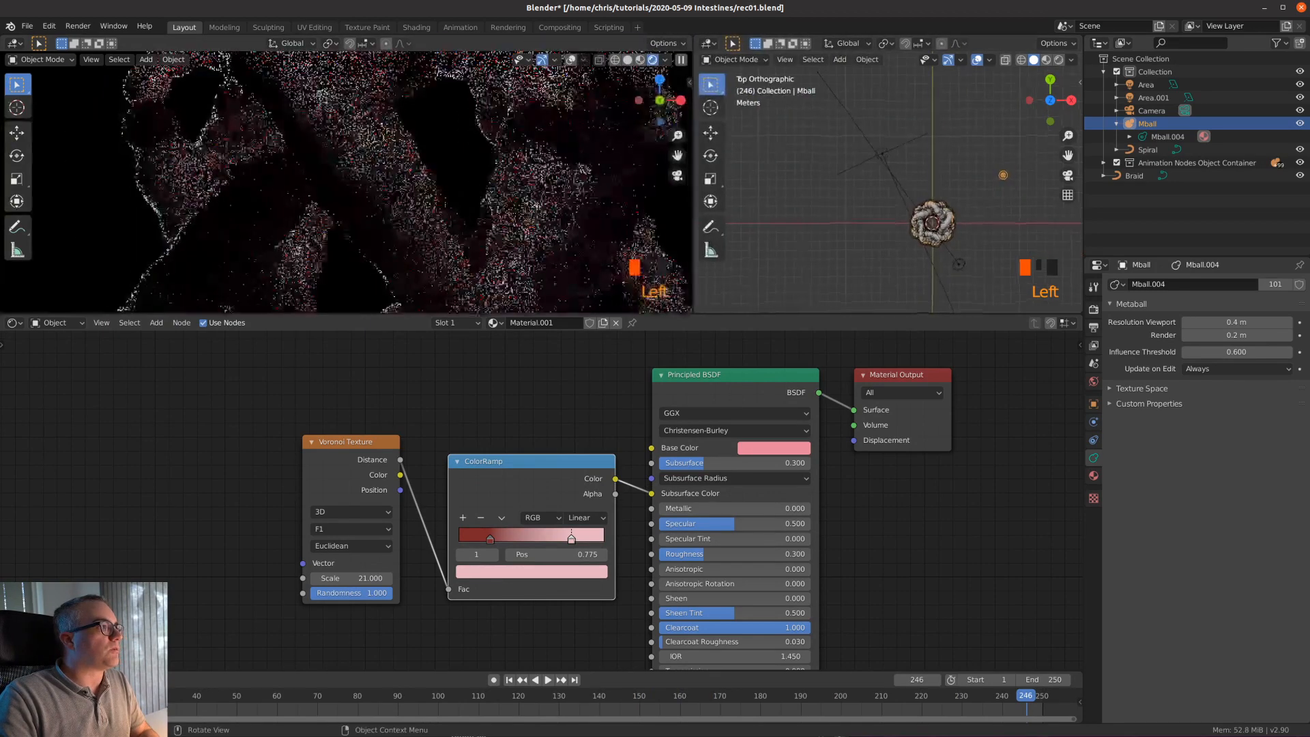
{"action": "left_click_drag", "start_coordinate": [560, 312], "coordinate": [560, 468]}
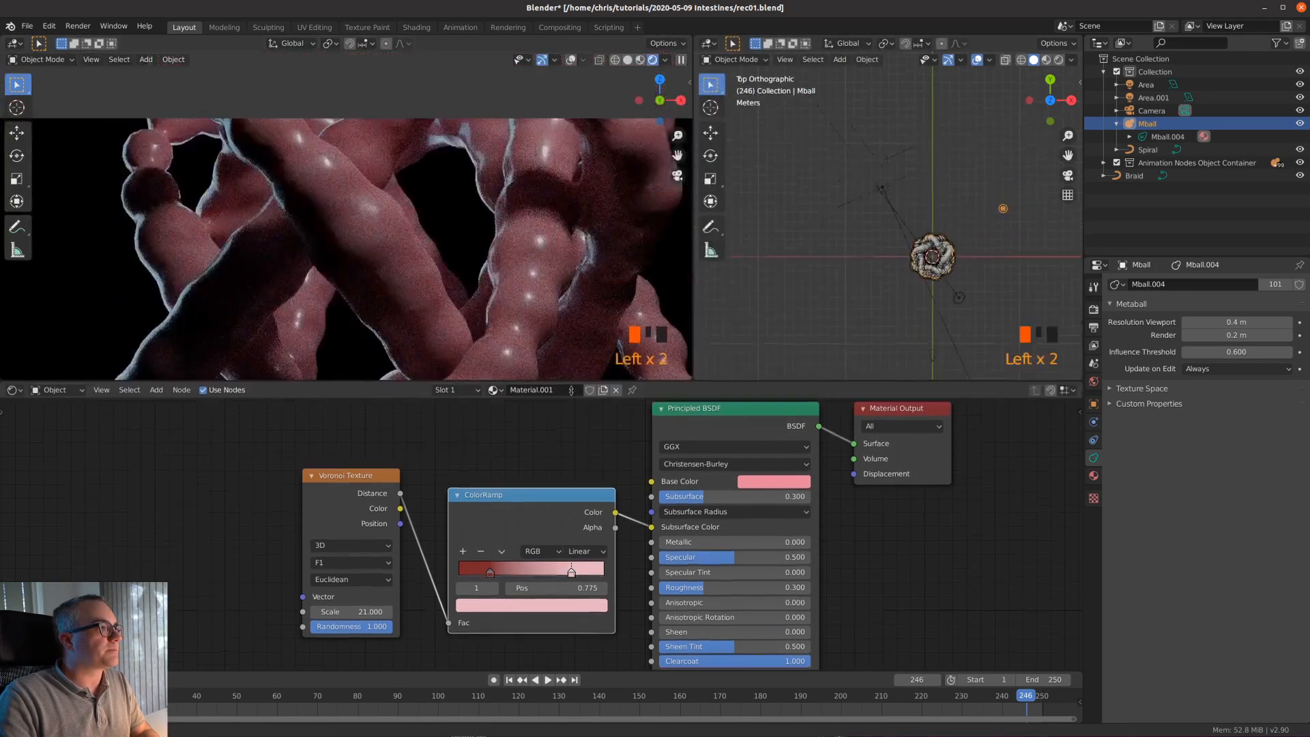
{"action": "scroll", "coordinate": [478, 307], "scroll_direction": "down", "scroll_amount": 2}
{"action": "middle_click_drag", "start_coordinate": [477, 307], "coordinate": [450, 251], "text": "shift"}
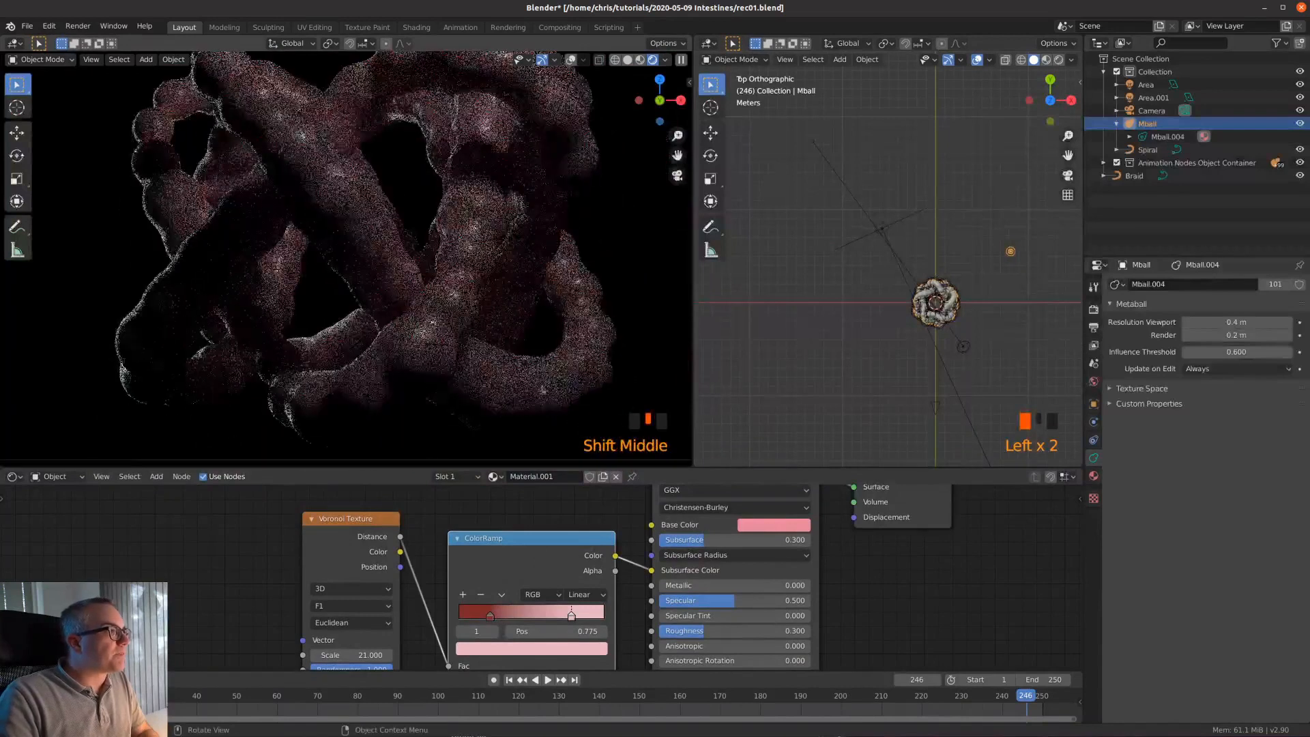
{"action": "key", "text": "space"}
{"action": "key", "text": "space"}
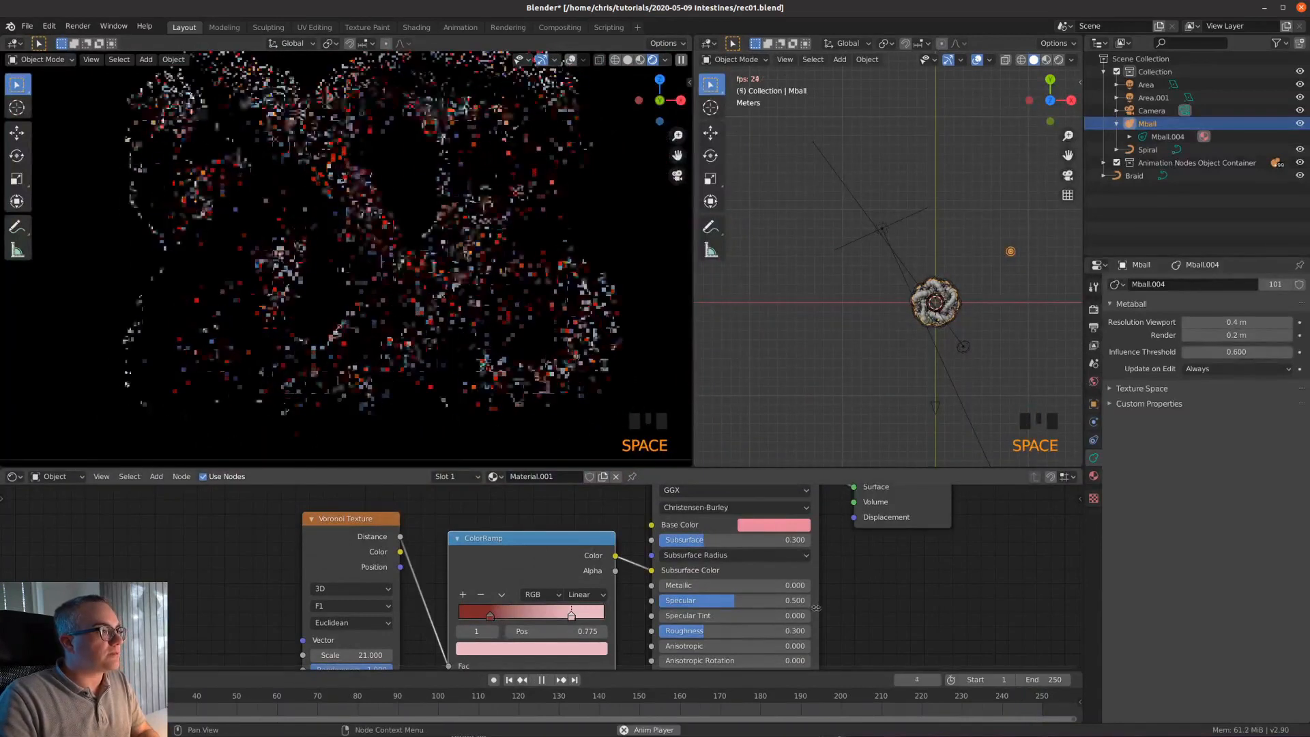
{"action": "scroll", "coordinate": [526, 298], "scroll_direction": "down", "scroll_amount": 2}
{"action": "scroll", "coordinate": [526, 299], "scroll_direction": "up", "scroll_amount": 1}
{"action": "middle_click_drag", "start_coordinate": [526, 299], "coordinate": [533, 314], "text": "shift"}
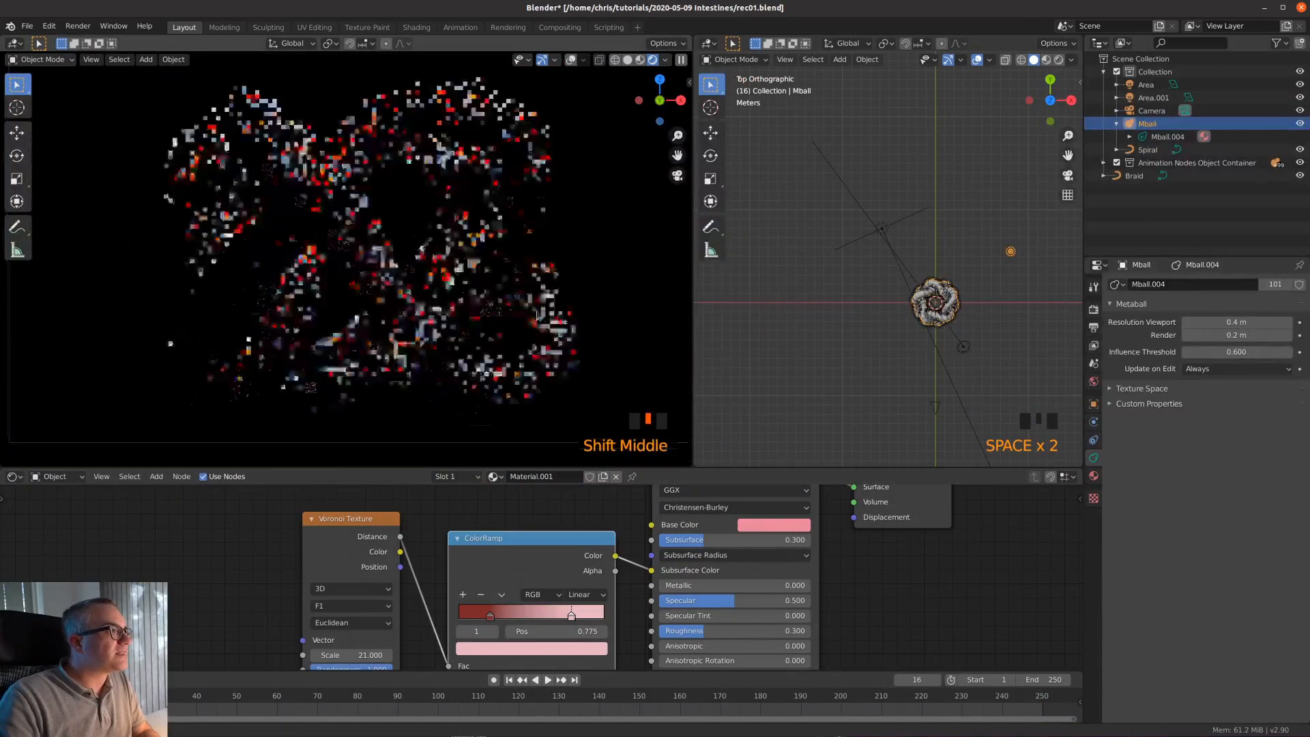
- Brighten the material's pink base color and switch its subsurface method to Random Walk
{"action": "left_click", "coordinate": [735, 556]}
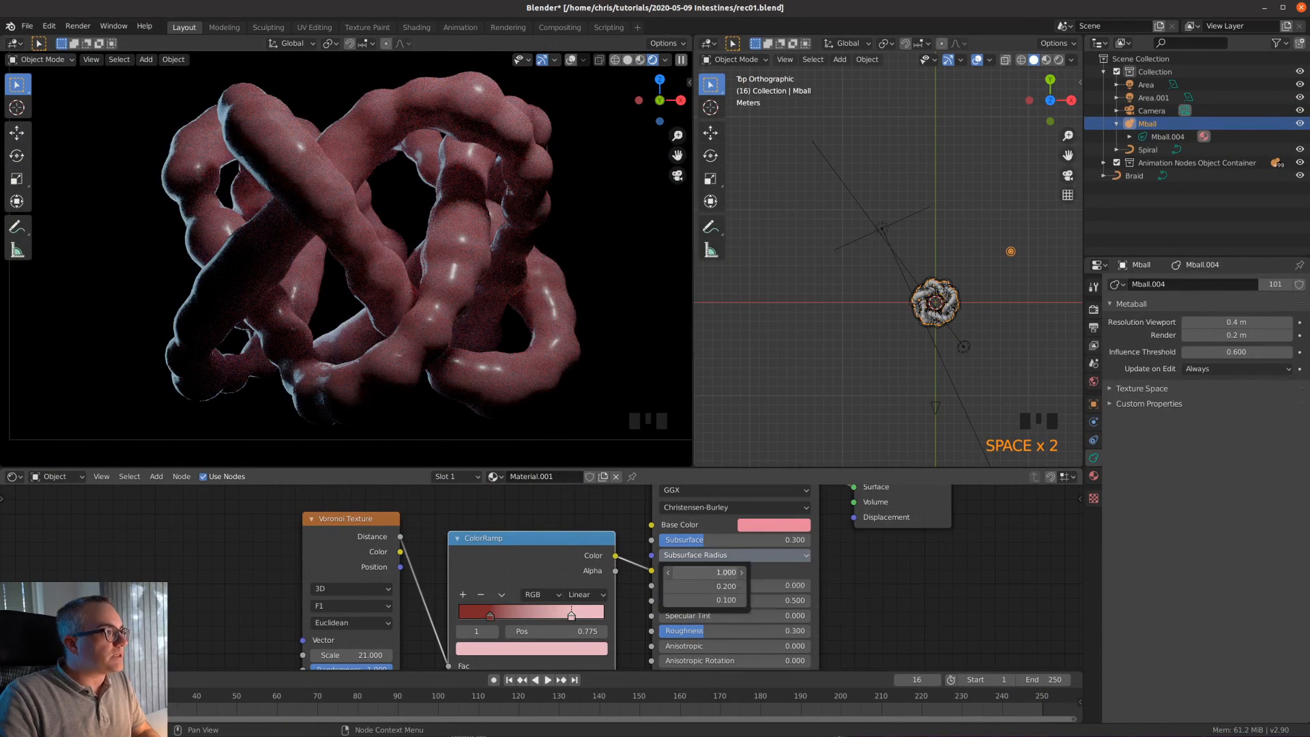
{"action": "key", "text": "Return"}
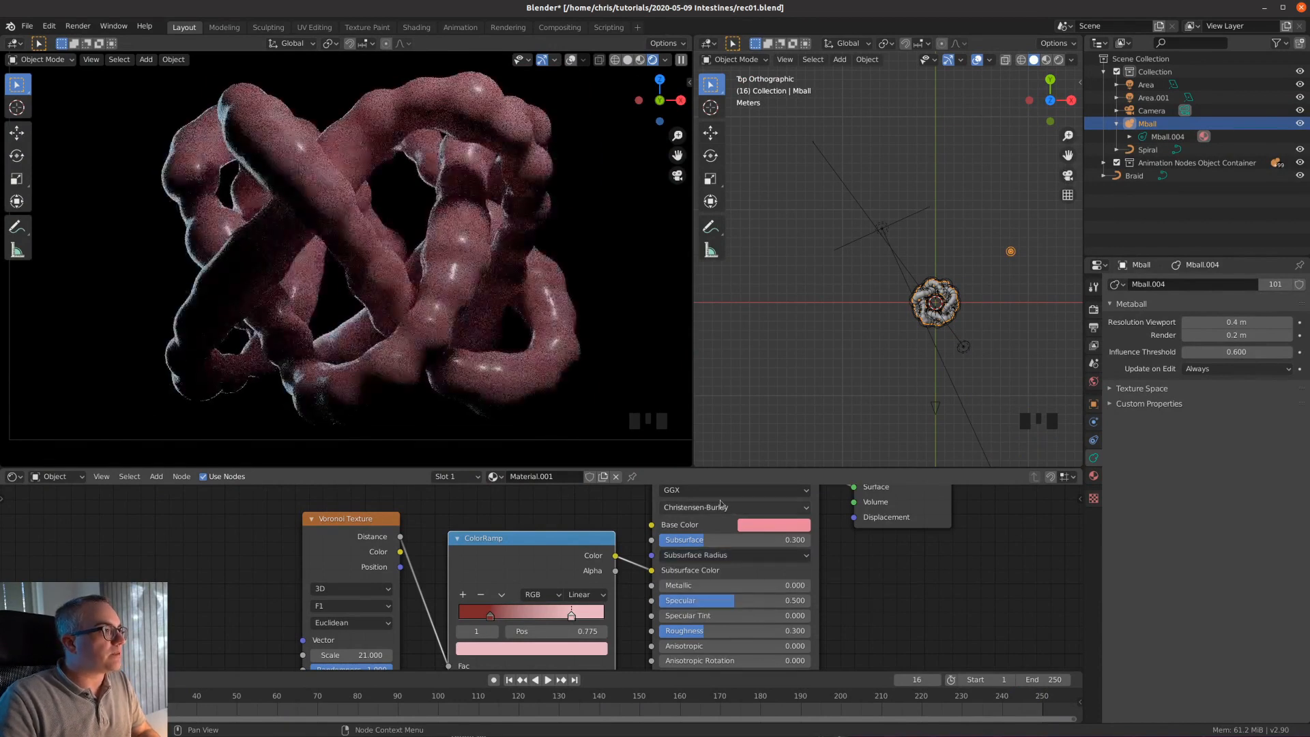
{"action": "left_click", "coordinate": [762, 532]}
{"action": "left_click_drag", "start_coordinate": [859, 355], "coordinate": [858, 326]}
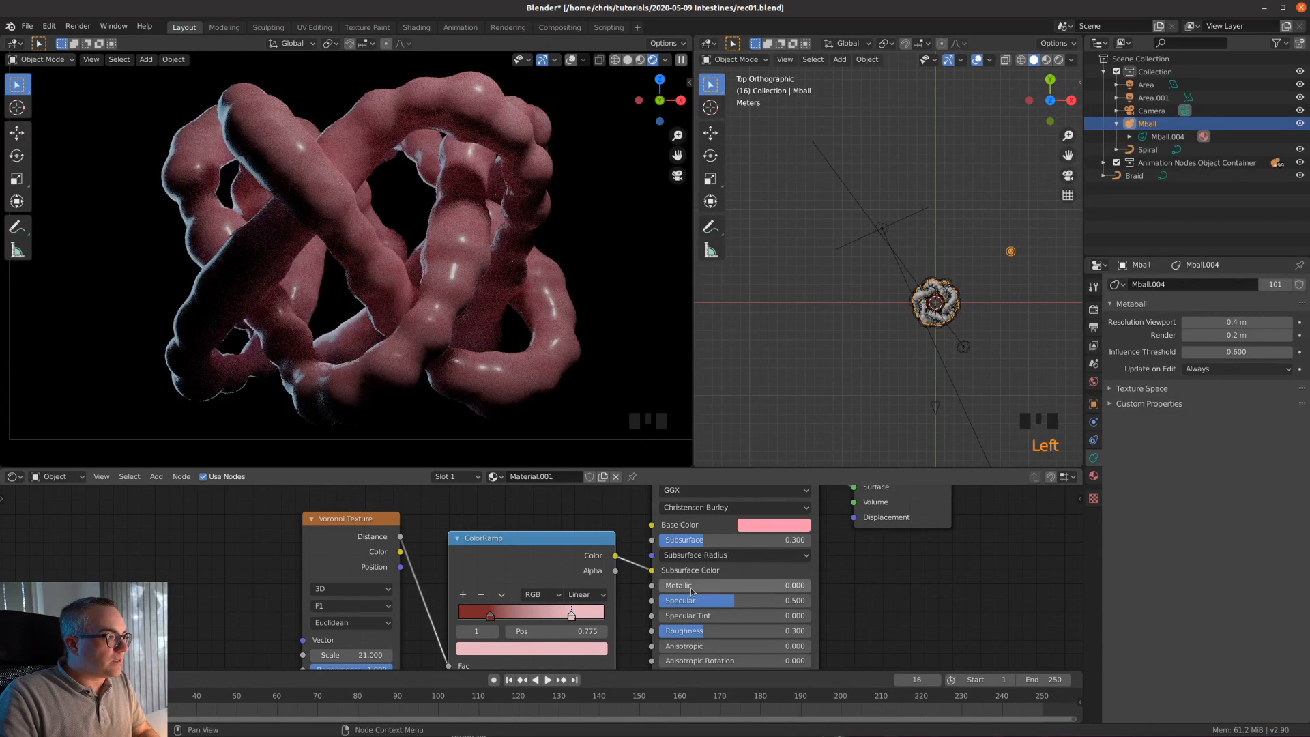
{"action": "left_click", "coordinate": [723, 507]}
{"action": "left_click", "coordinate": [706, 524]}
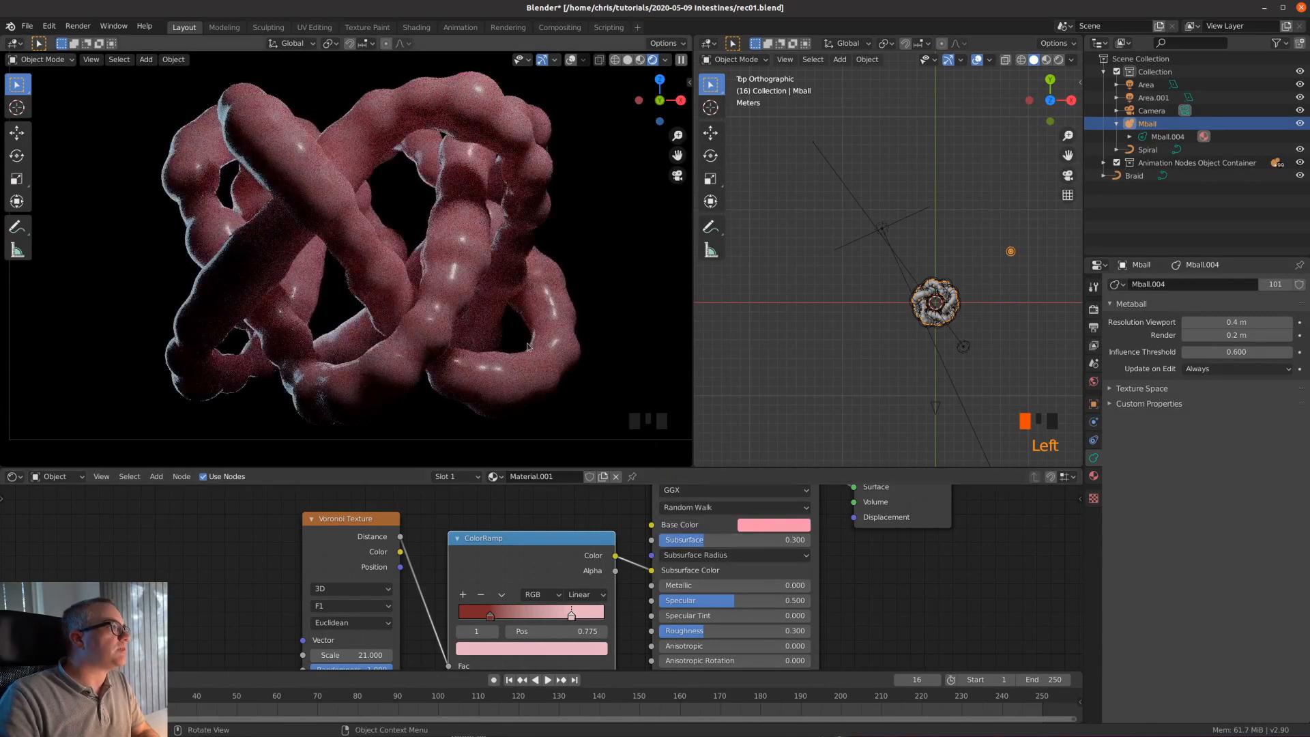
{"action": "scroll", "coordinate": [527, 347], "scroll_direction": "down", "scroll_amount": 1}
{"action": "scroll", "coordinate": [528, 347], "scroll_direction": "up", "scroll_amount": 1}
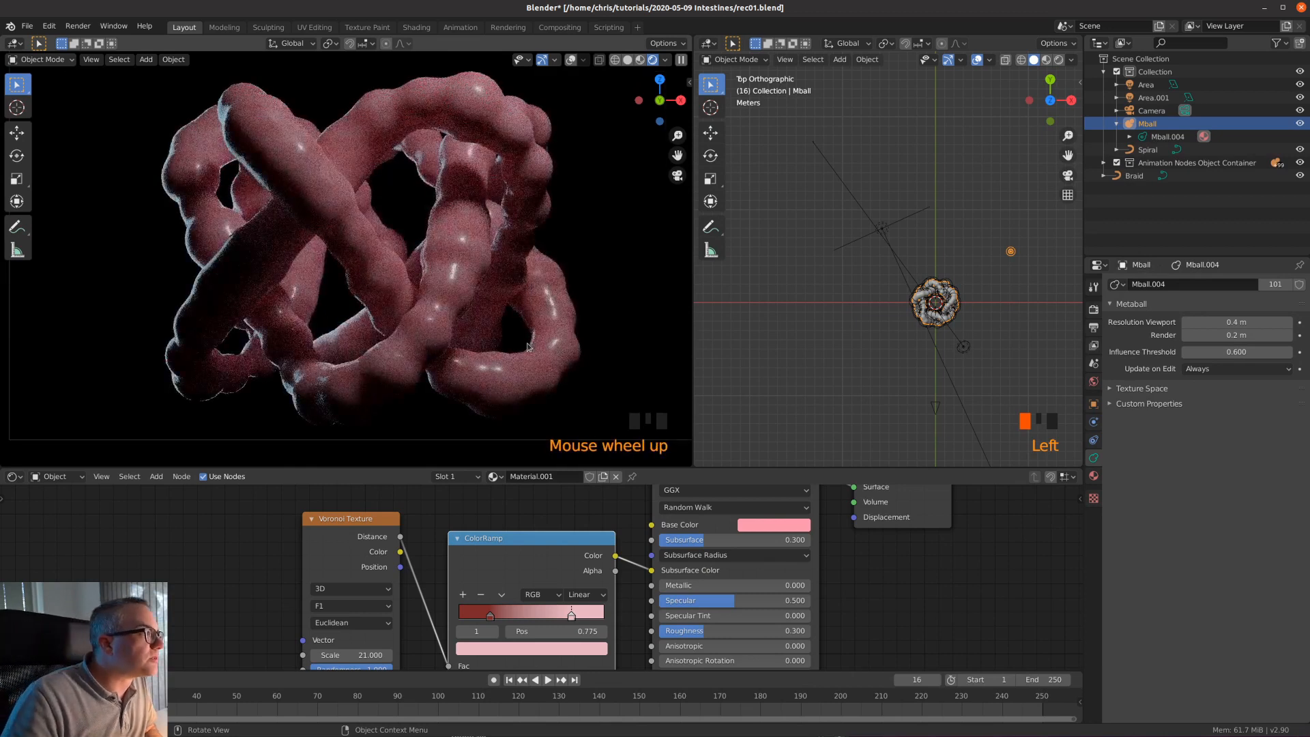
- Set all three subsurface radius values to 0.5 and inspect the upper part of the knot up close
{"action": "left_click", "coordinate": [727, 557]}
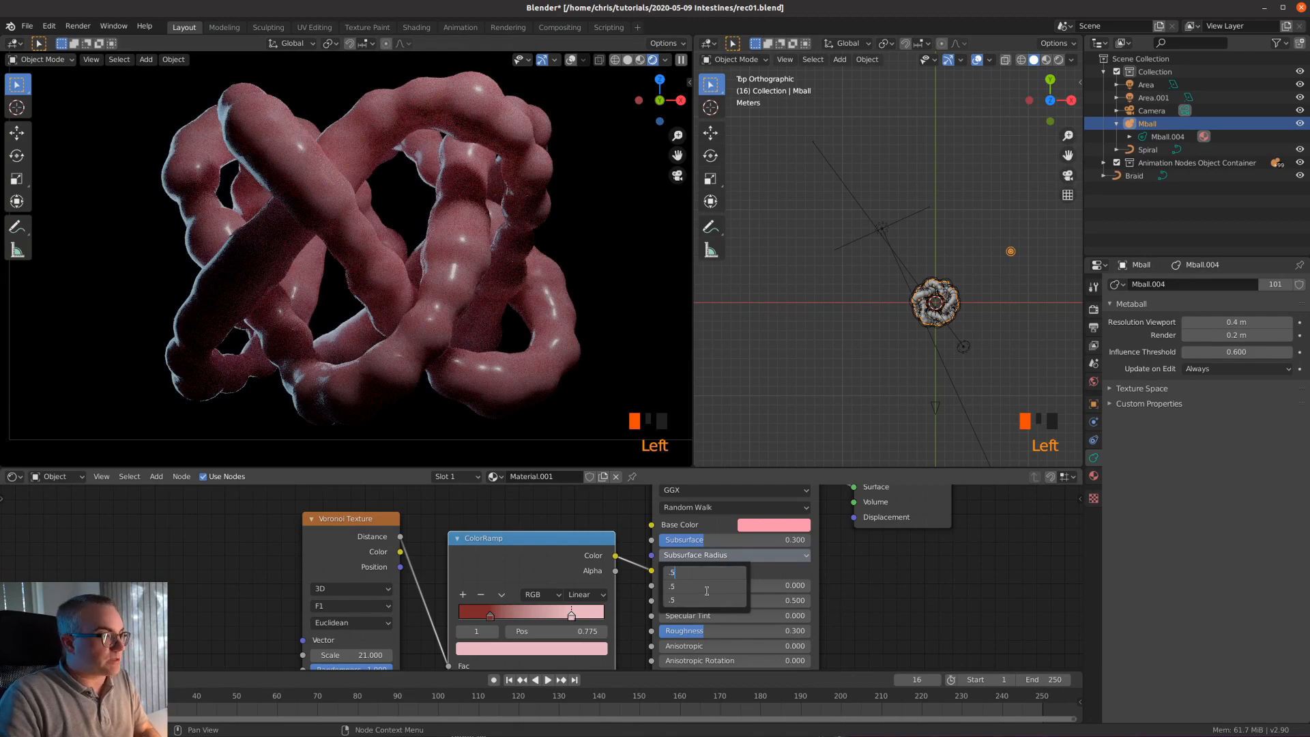
{"action": "type", "text": ".5"}
{"action": "key", "text": "Return"}
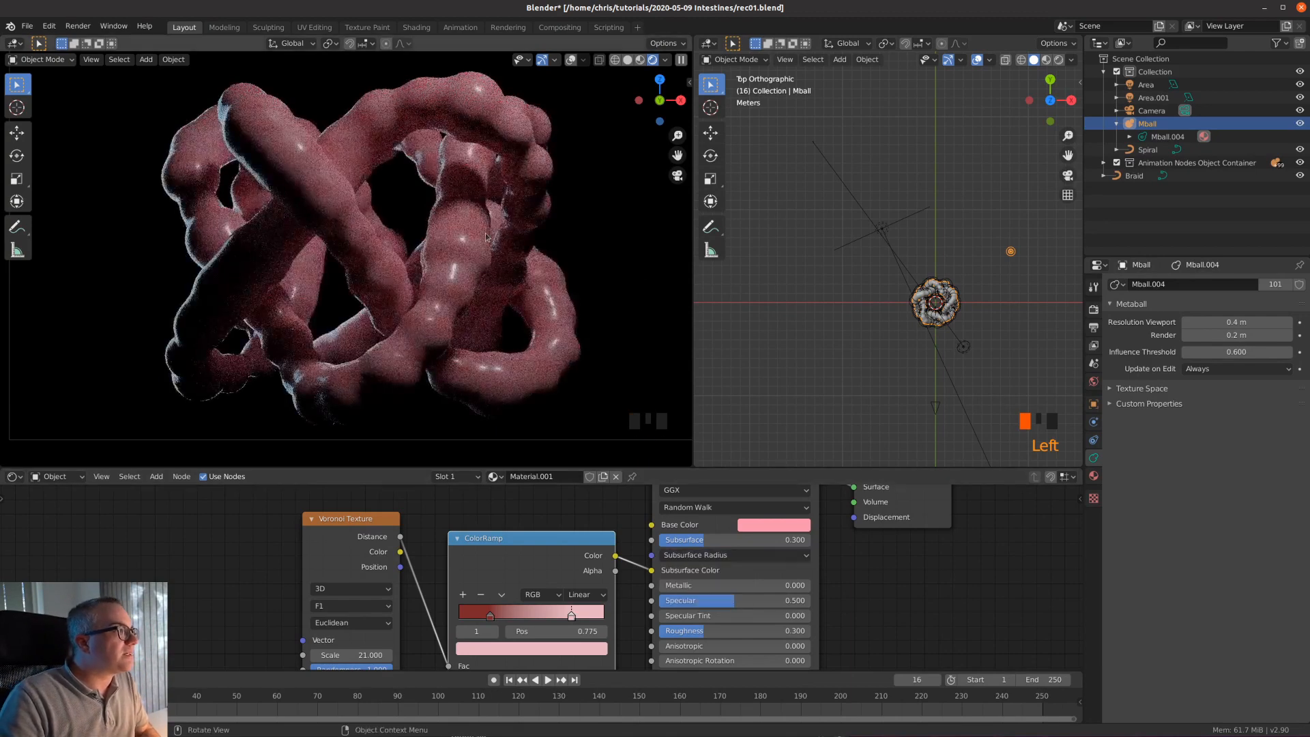
{"action": "scroll", "coordinate": [485, 237], "scroll_direction": "down", "scroll_amount": 2}
{"action": "scroll", "coordinate": [486, 237], "scroll_direction": "up", "scroll_amount": 3}
{"action": "middle_click_drag", "start_coordinate": [486, 236], "coordinate": [468, 314], "text": "shift"}
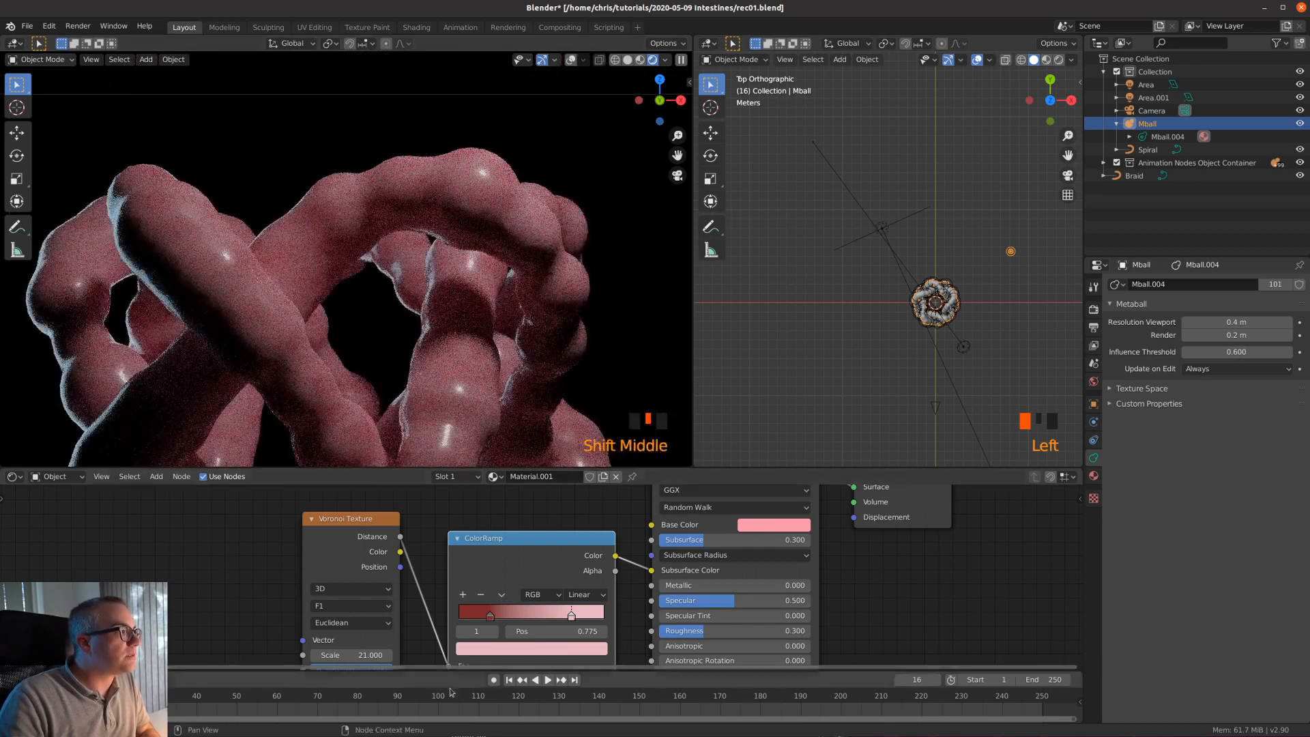
- Preview the Voronoi texture and the ColorRamp on the surface, and tighten the gradient with the pale stop at 0.725
{"action": "left_click", "coordinate": [328, 531], "text": "ctrl+shift"}
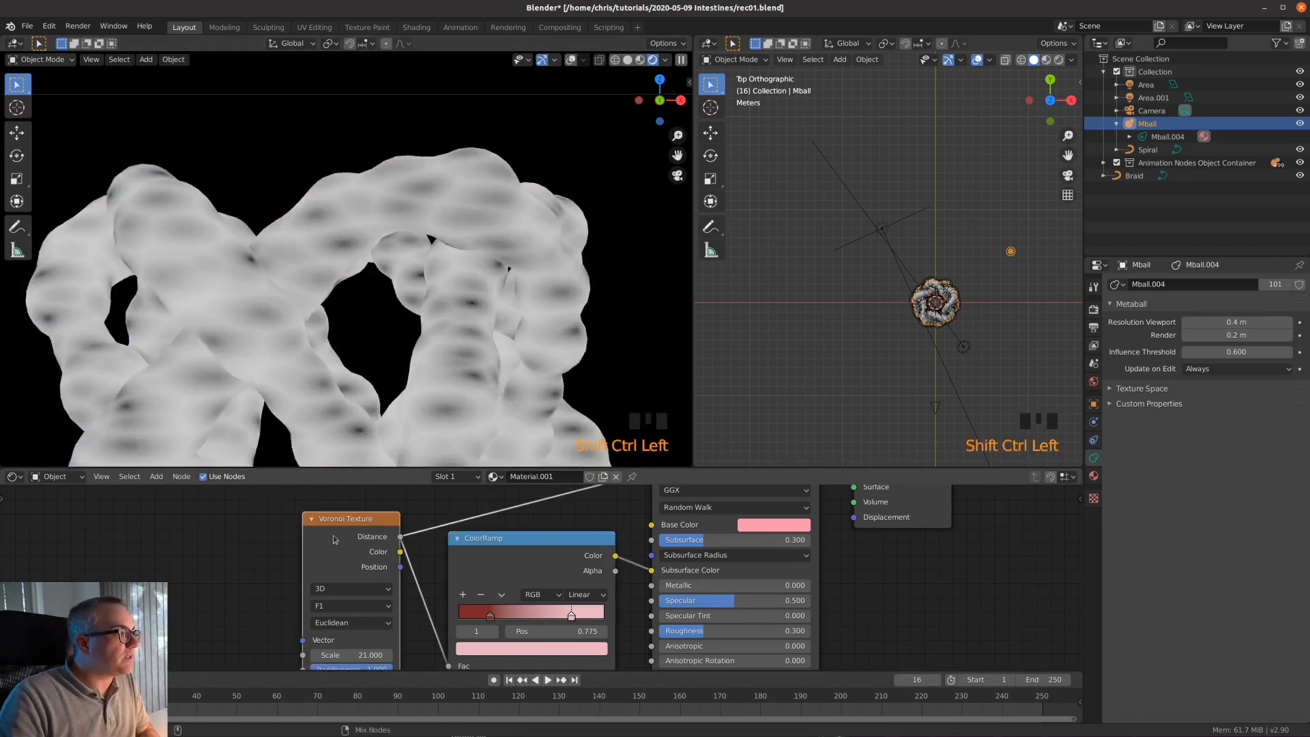
{"action": "left_click_drag", "start_coordinate": [367, 525], "coordinate": [332, 536]}
{"action": "left_click", "coordinate": [532, 560], "text": "ctrl+shift"}
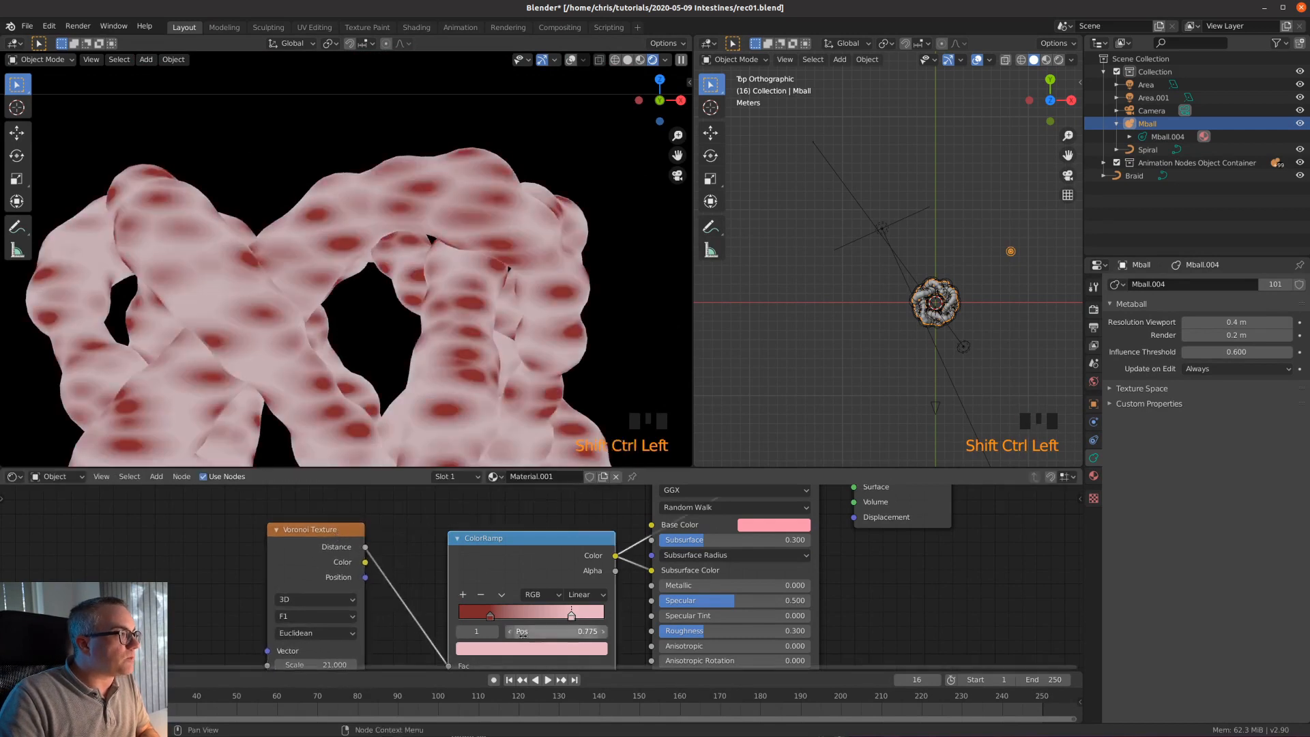
{"action": "mouse_move", "coordinate": [491, 617]}
{"action": "left_mouse_down"}
{"action": "mouse_move", "coordinate": [579, 620]}
{"action": "mouse_move", "coordinate": [567, 619]}
{"action": "left_mouse_up"}
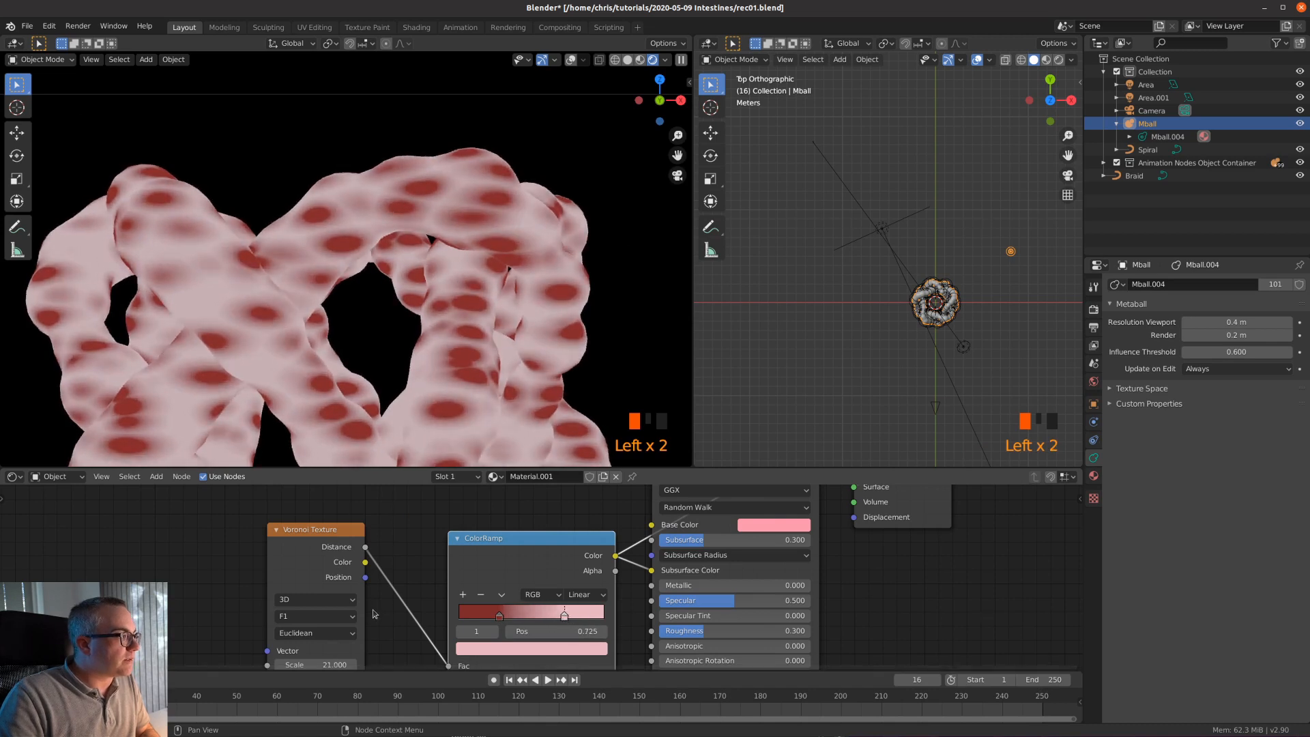
- Set the Voronoi texture's scale to 25
{"action": "middle_click_drag", "start_coordinate": [374, 614], "coordinate": [445, 550], "text": "shift"}
{"action": "left_click", "coordinate": [393, 605]}
{"action": "type", "text": "2"}
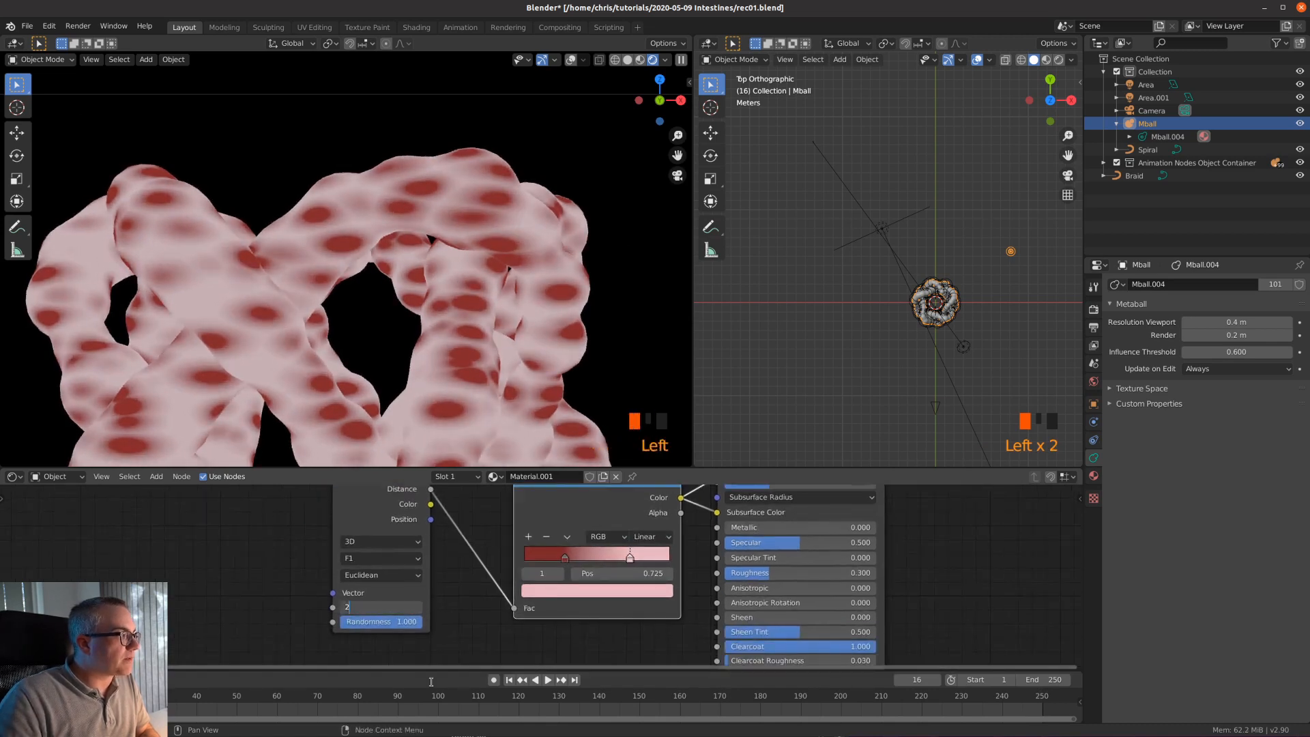
{"action": "type", "text": "5"}
{"action": "key", "text": "Return"}
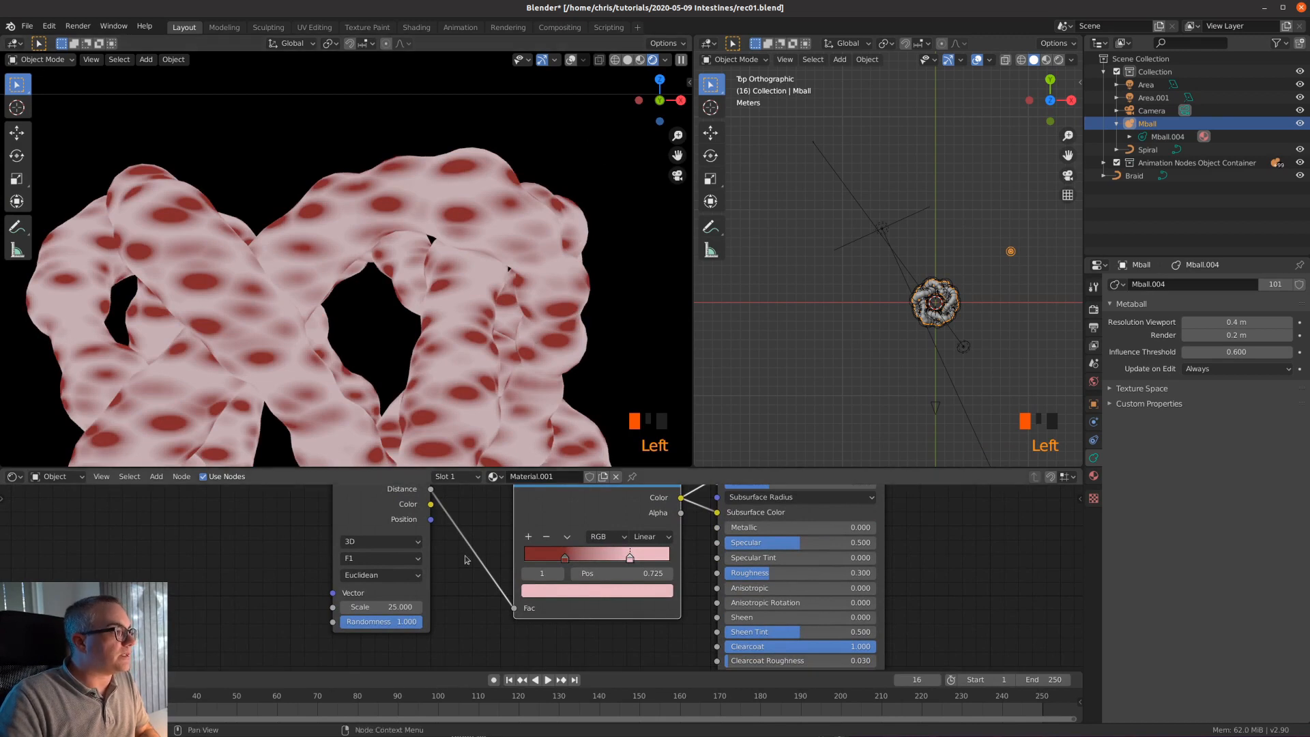
- Reconnect the Principled BSDF to the material output and move the ColorRamp node slightly lower in the node layout
{"action": "scroll", "coordinate": [662, 575], "scroll_direction": "down", "scroll_amount": 3}
{"action": "middle_click_drag", "start_coordinate": [661, 574], "coordinate": [608, 610], "text": "shift"}
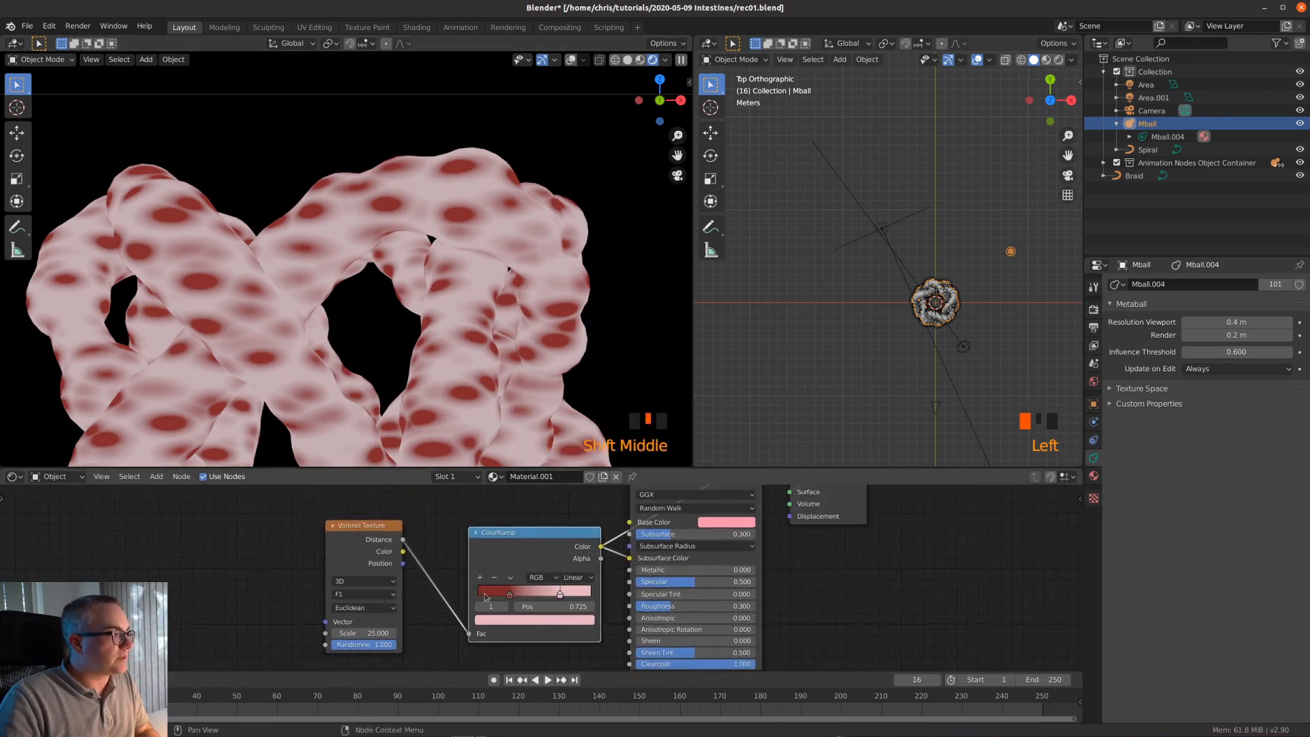
{"action": "scroll", "coordinate": [713, 585], "scroll_direction": "down", "scroll_amount": 4}
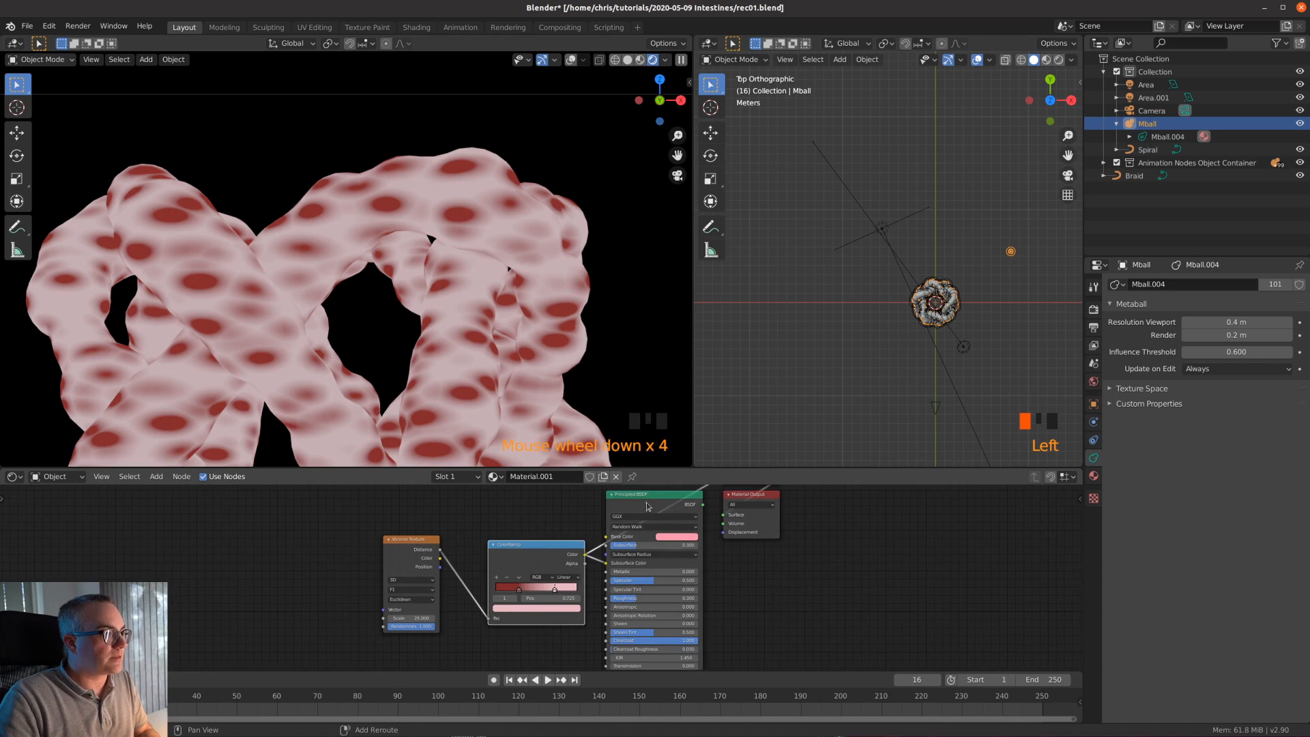
{"action": "left_click", "coordinate": [653, 505], "text": "ctrl+shift"}
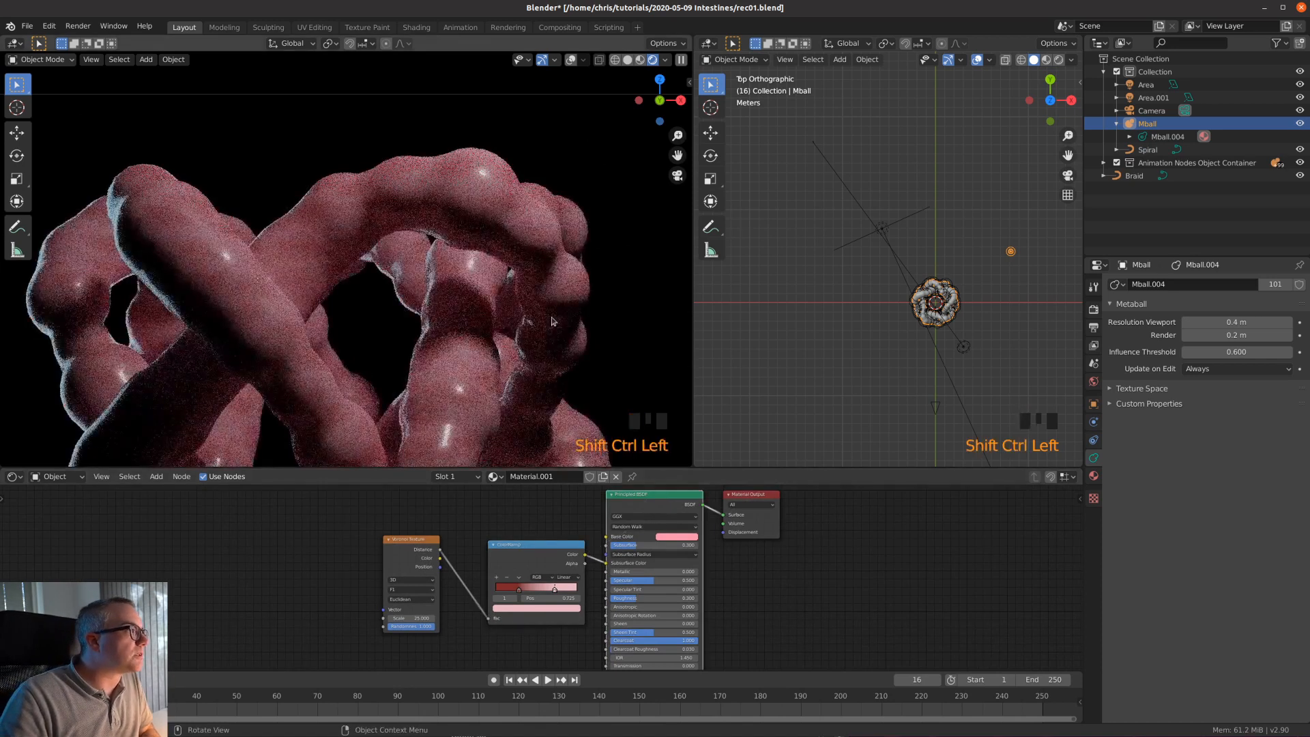
{"action": "scroll", "coordinate": [754, 617], "scroll_direction": "up", "scroll_amount": 3}
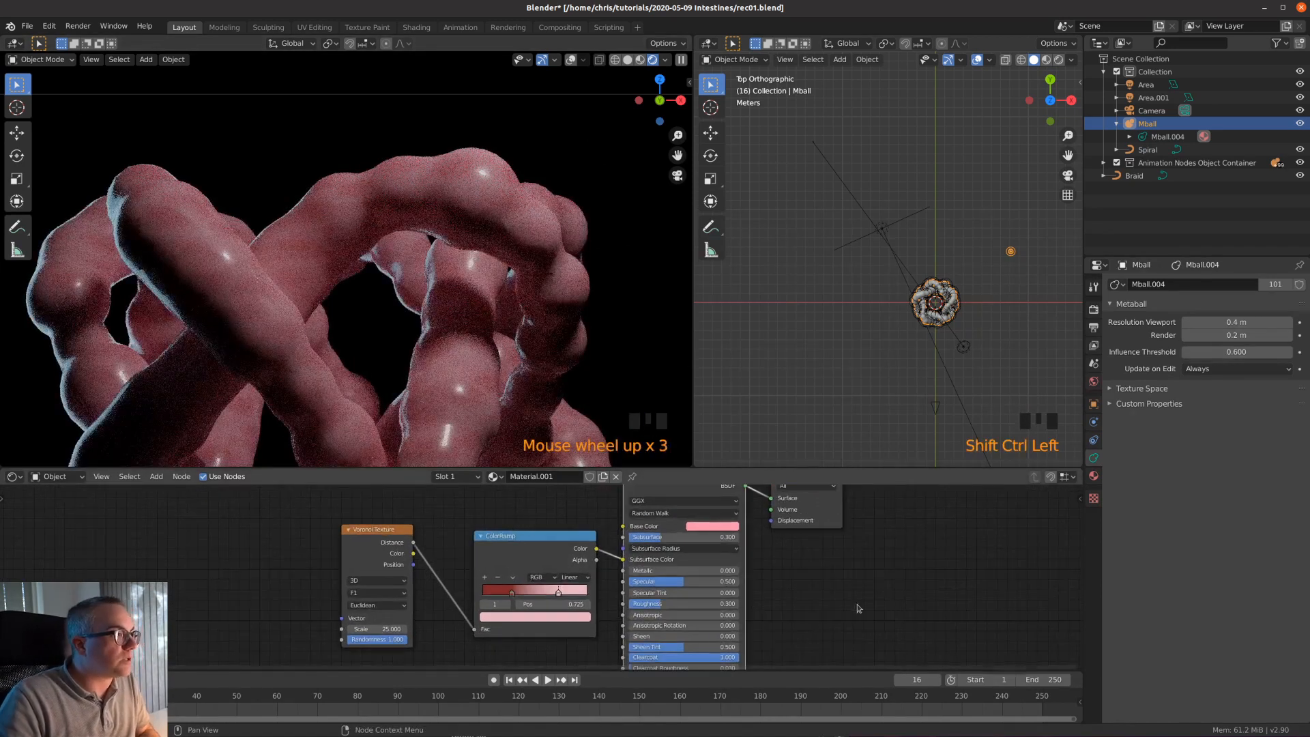
{"action": "middle_click_drag", "start_coordinate": [756, 616], "coordinate": [845, 619]}
{"action": "mouse_move", "coordinate": [536, 565]}
{"action": "left_mouse_down"}
{"action": "mouse_move", "coordinate": [514, 591]}
{"action": "mouse_move", "coordinate": [523, 584]}
{"action": "left_mouse_up"}
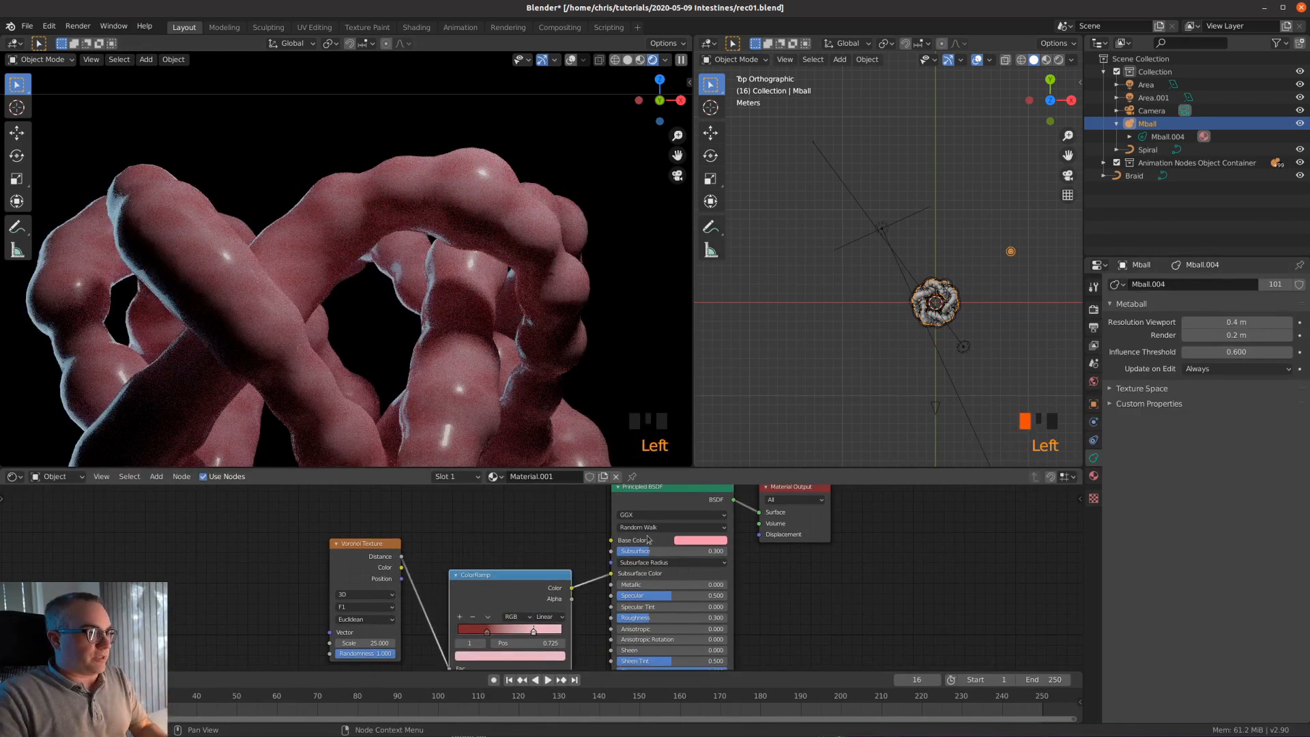
- Review the remaining Principled BSDF settings, frame the whole knot in the rendered view and play the animation
{"action": "middle_click_drag", "start_coordinate": [873, 616], "coordinate": [886, 468], "text": "shift"}
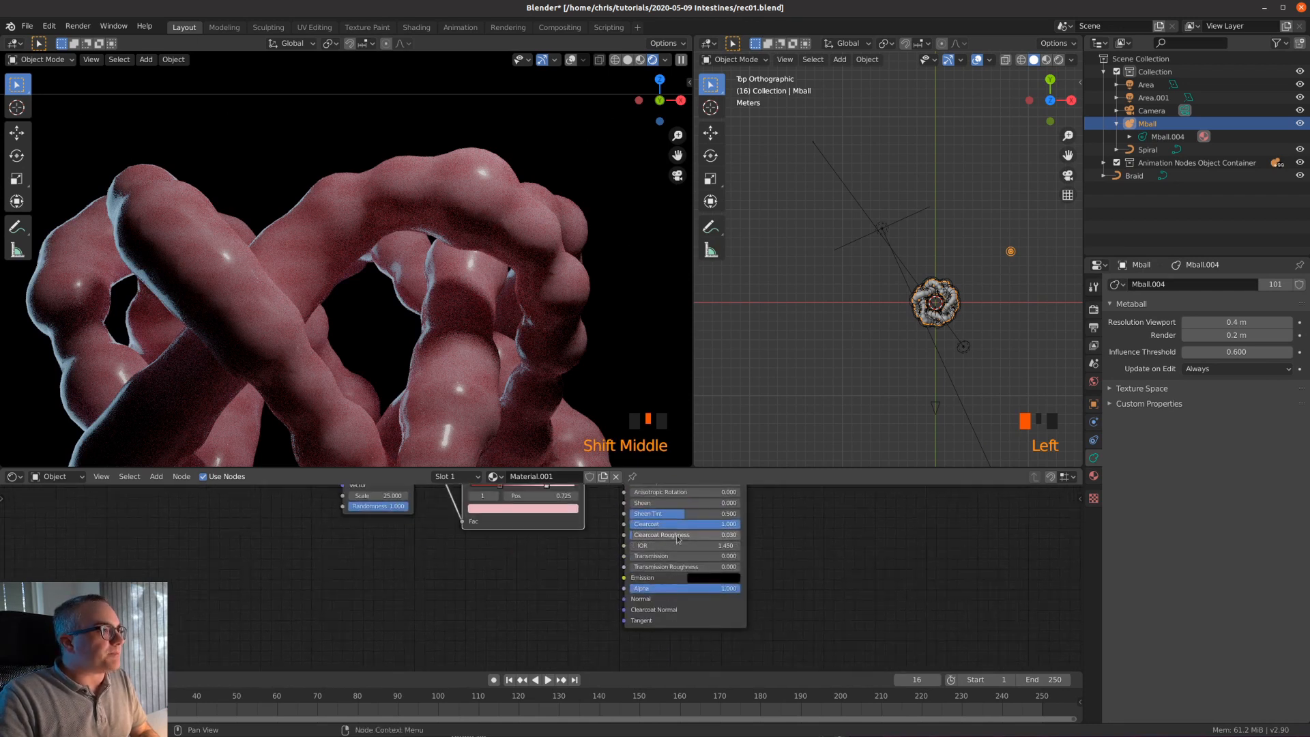
{"action": "scroll", "coordinate": [432, 198], "scroll_direction": "down", "scroll_amount": 4}
{"action": "middle_click_drag", "start_coordinate": [432, 198], "coordinate": [518, 341], "text": "shift"}
{"action": "scroll", "coordinate": [523, 371], "scroll_direction": "up", "scroll_amount": 1}
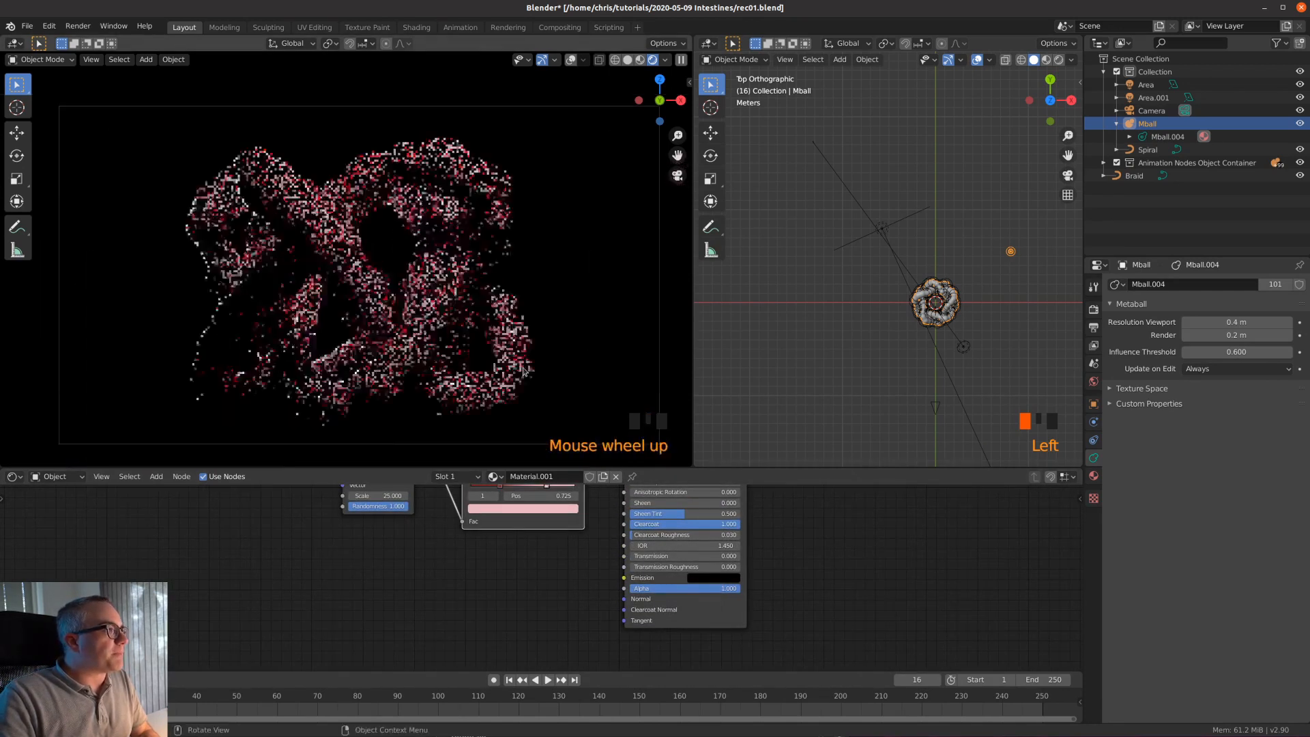
{"action": "scroll", "coordinate": [524, 371], "scroll_direction": "up", "scroll_amount": 1}
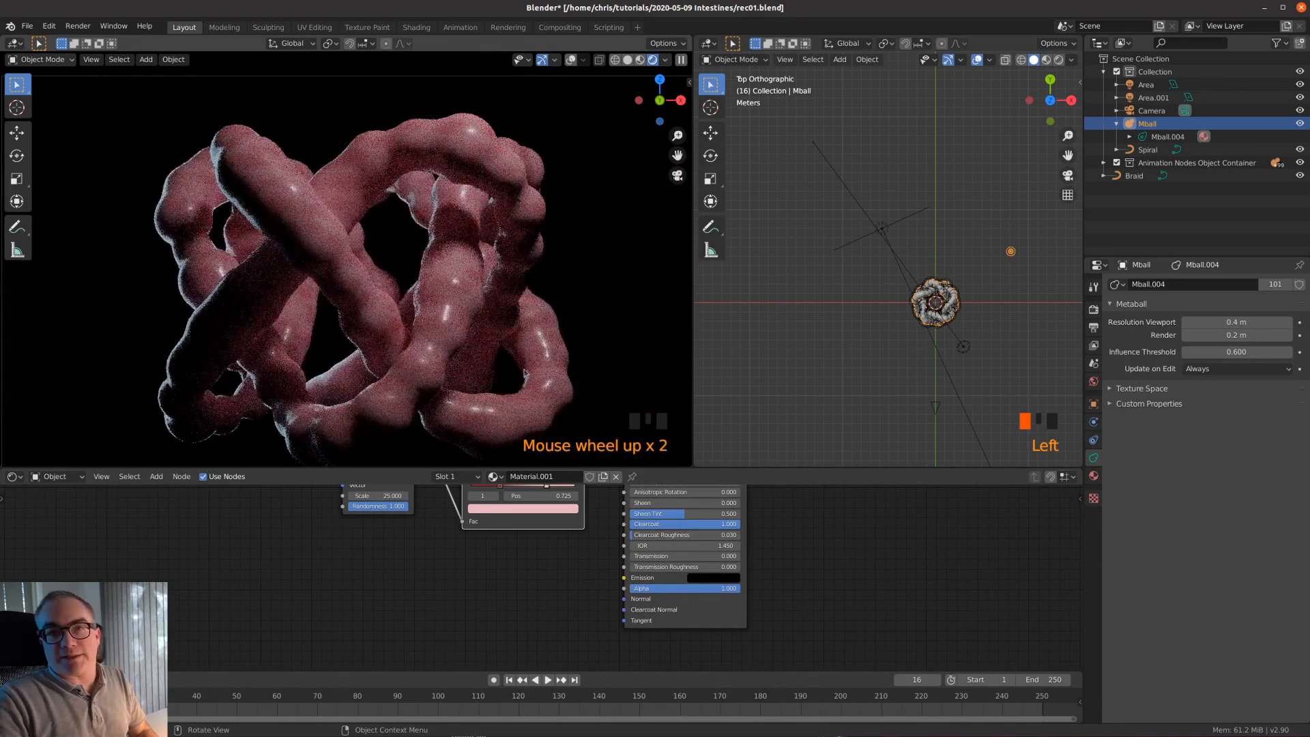
{"action": "key", "text": "space"}
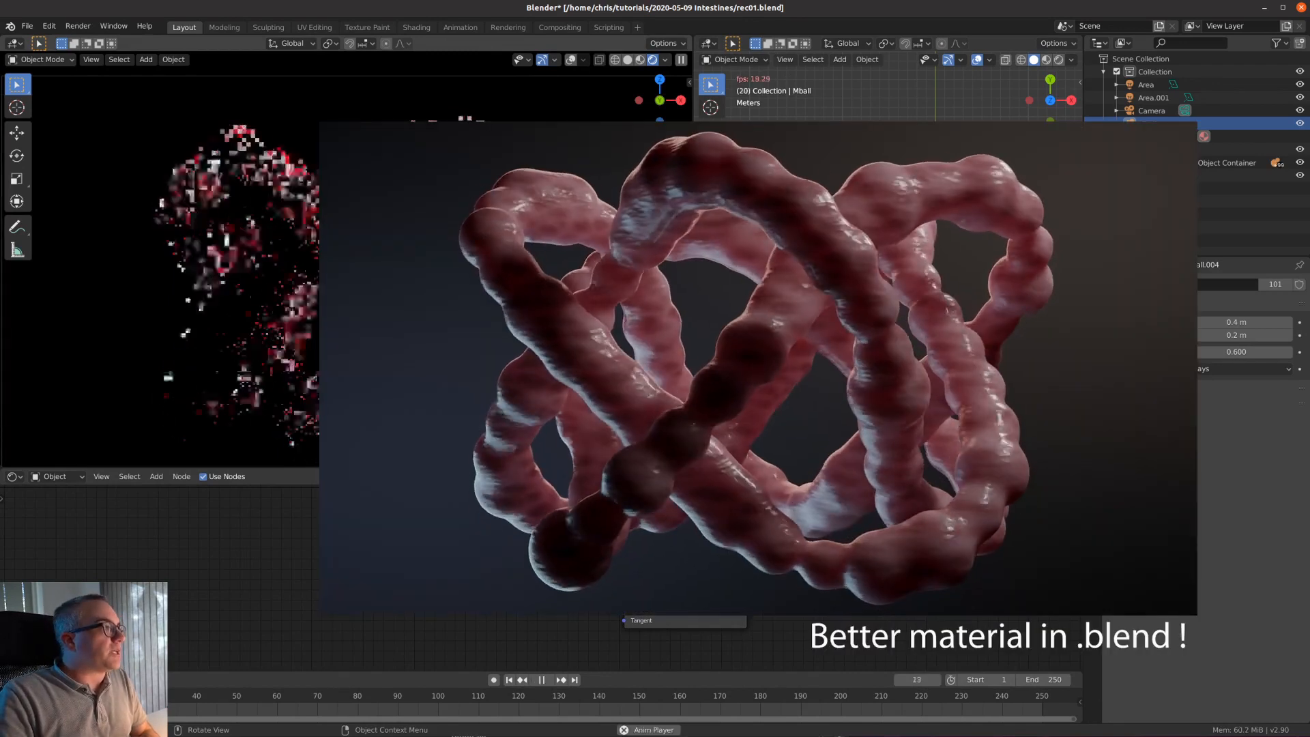